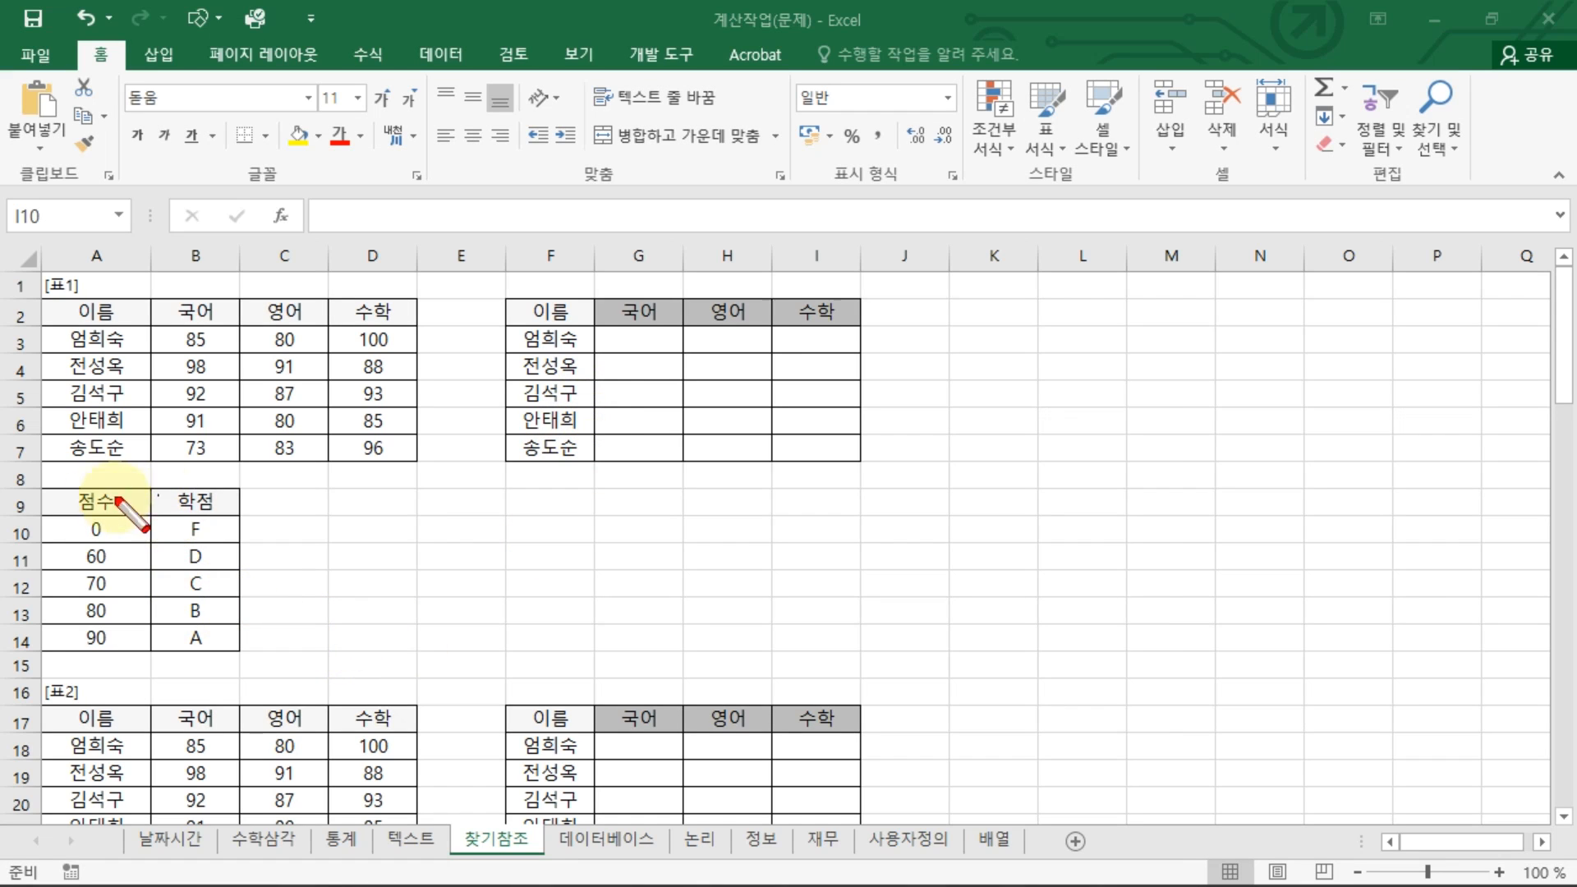
mouse_move(124, 475)
mouse_down()
mouse_move(115, 511)
mouse_move(147, 524)
mouse_up()
mouse_move(228, 477)
mouse_down()
mouse_move(219, 510)
mouse_move(242, 519)
mouse_up()
key(Escape)
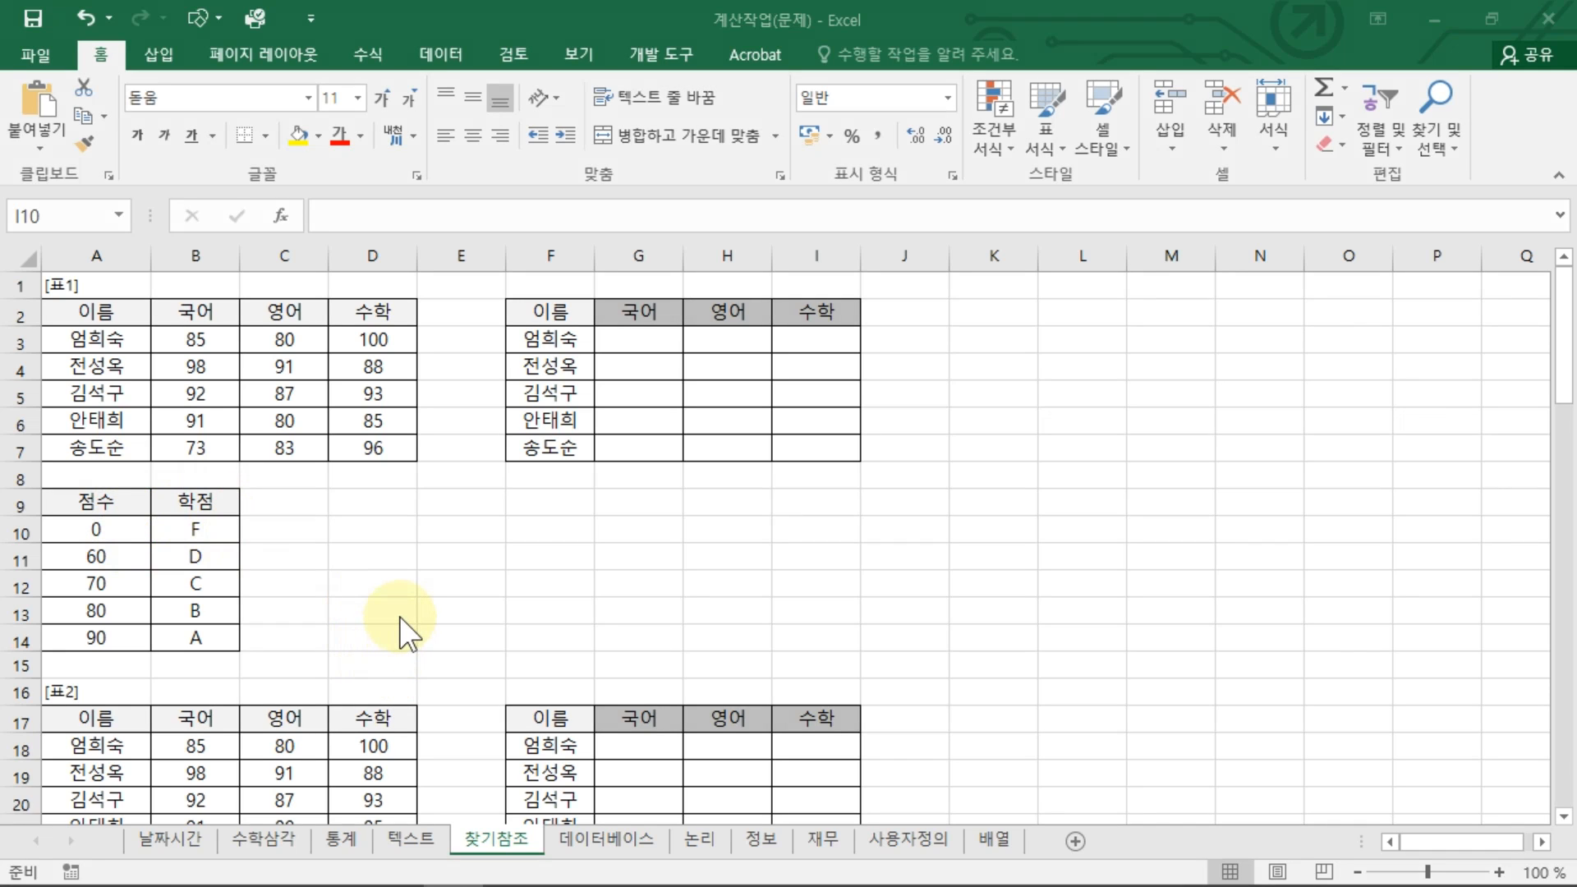
Look over the score and grade tables, and select the first empty 국어 result cell of 표1, G3.
click(462, 611)
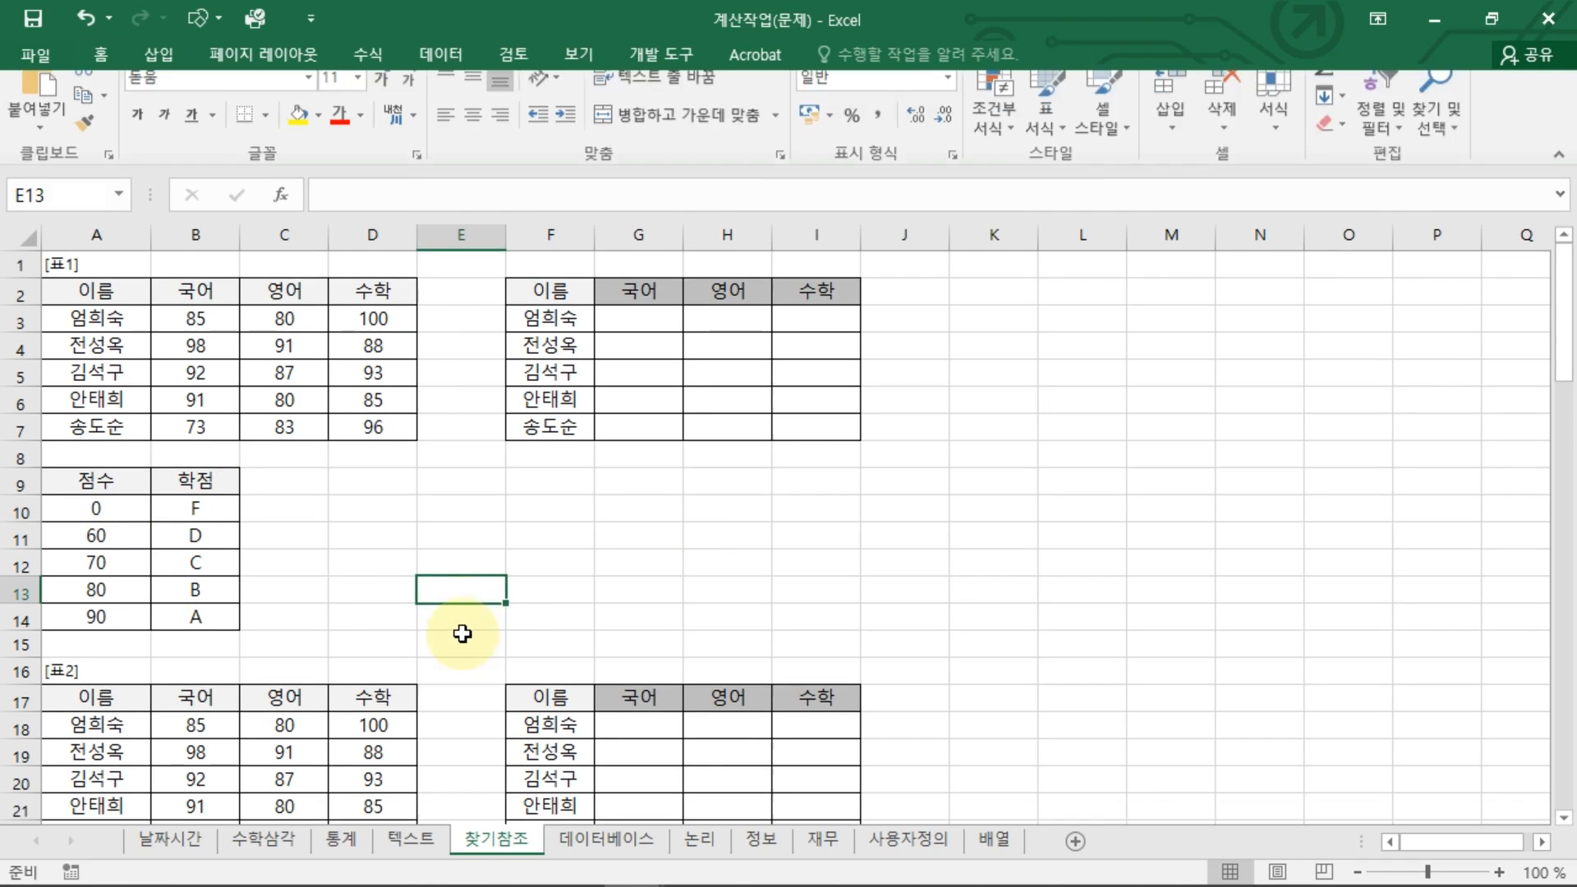
click(462, 633)
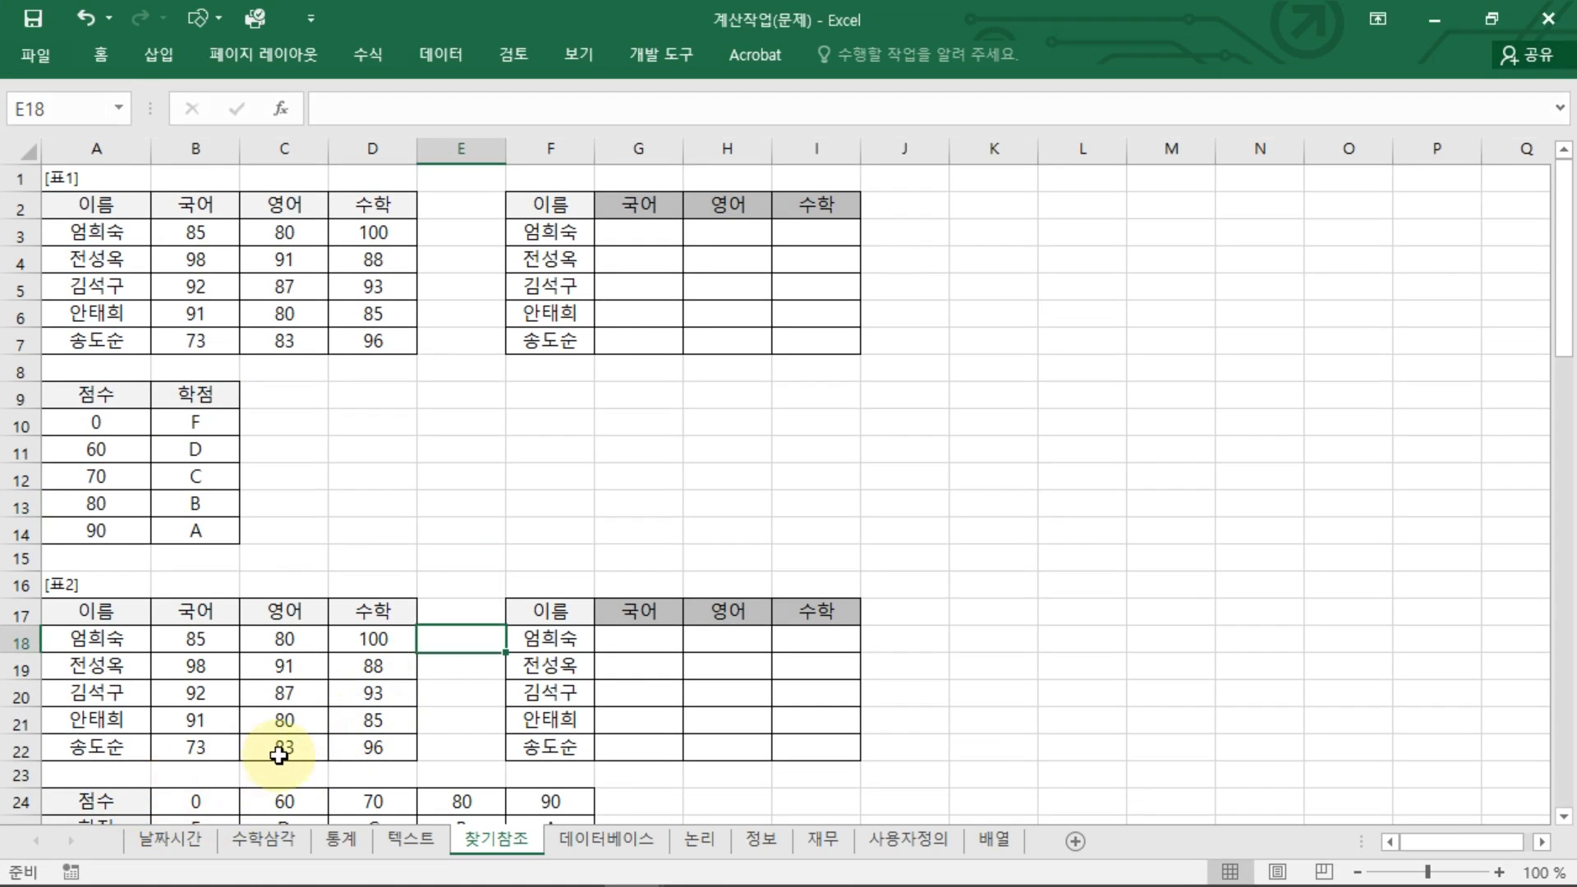
scroll(279, 756, down, 2)
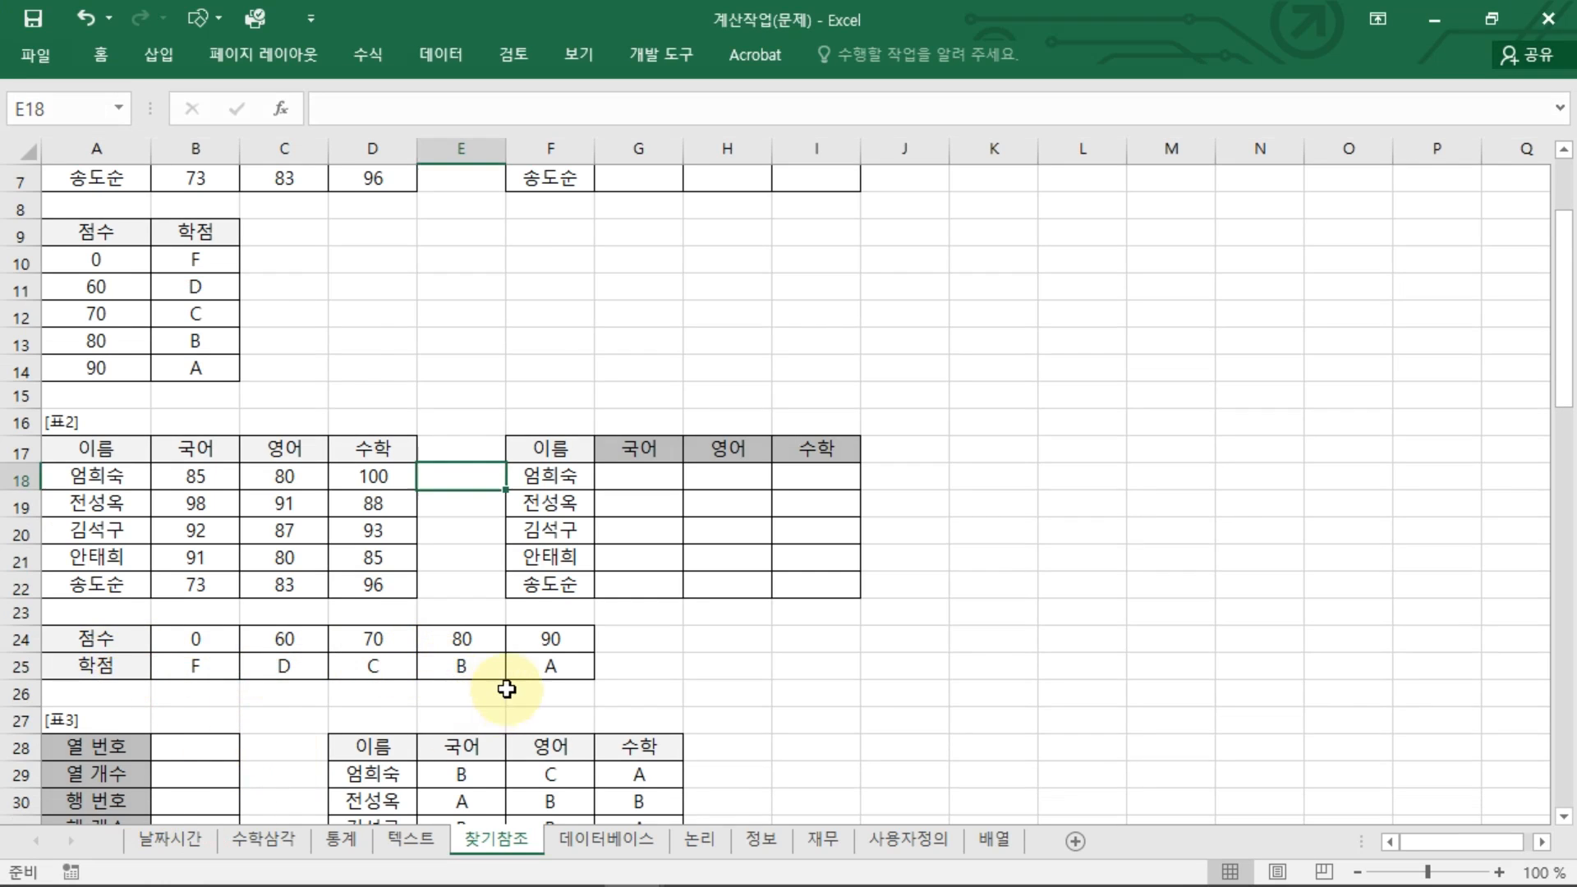
scroll(507, 688, up, 2)
click(649, 232)
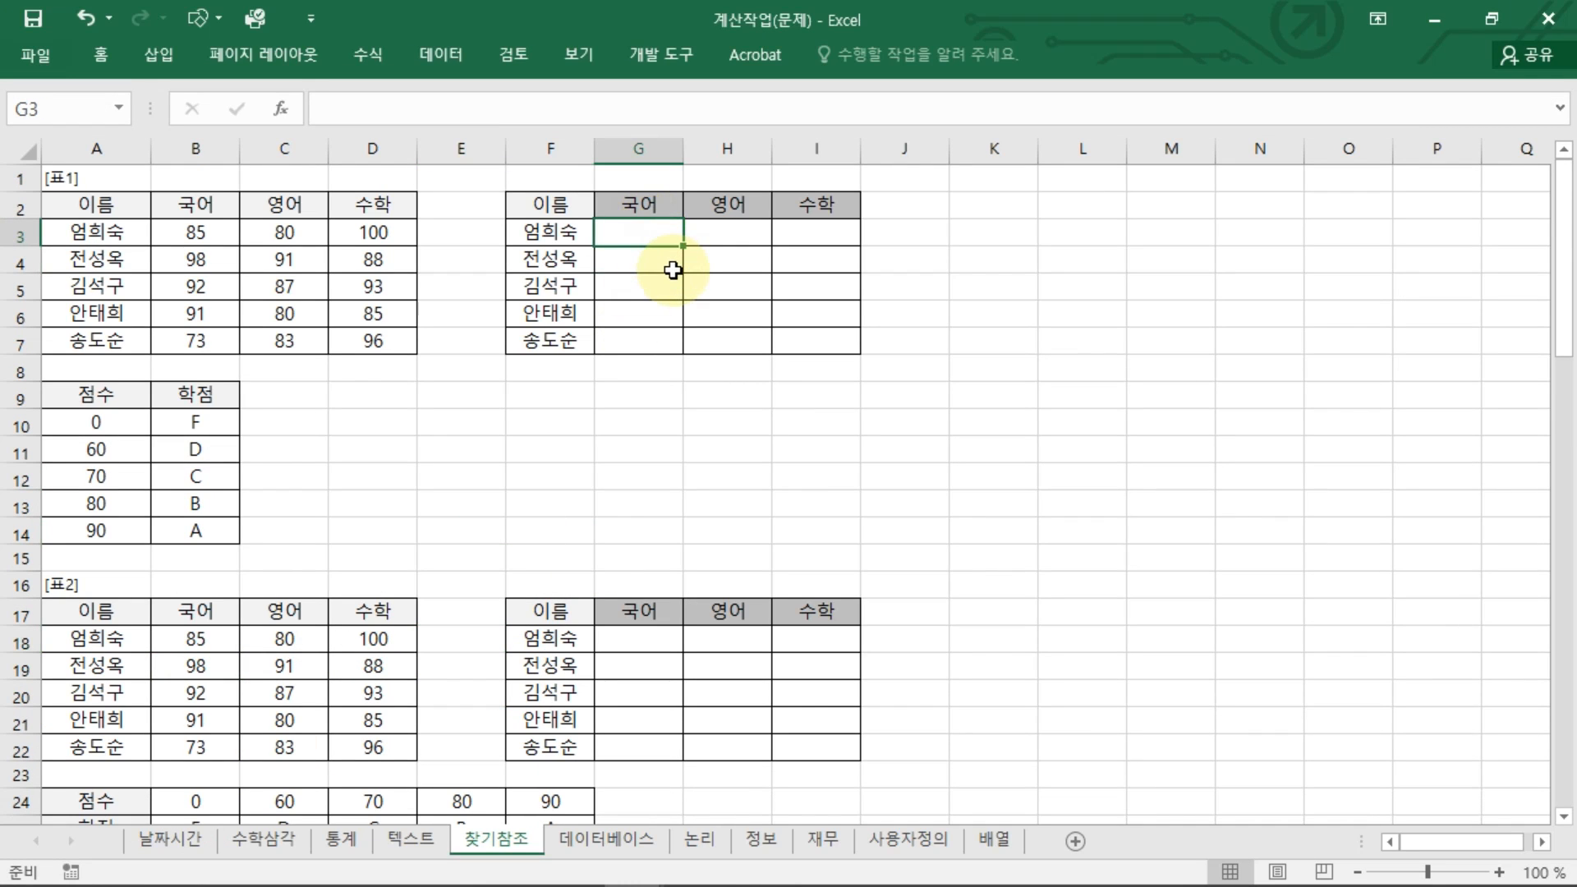
text(=VLOOKUP()
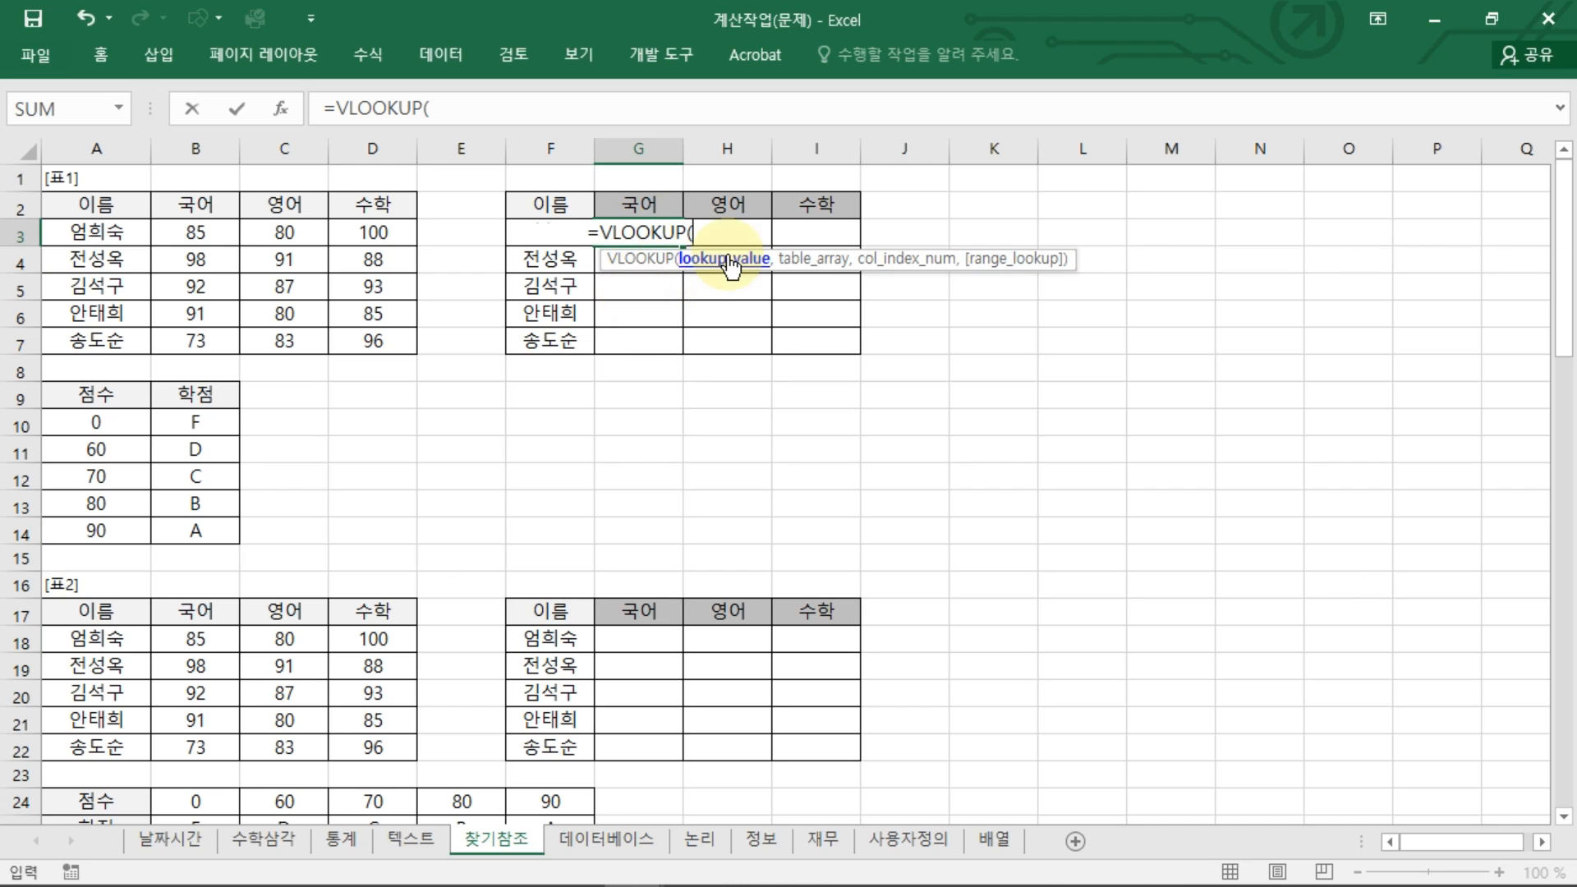
key(Escape)
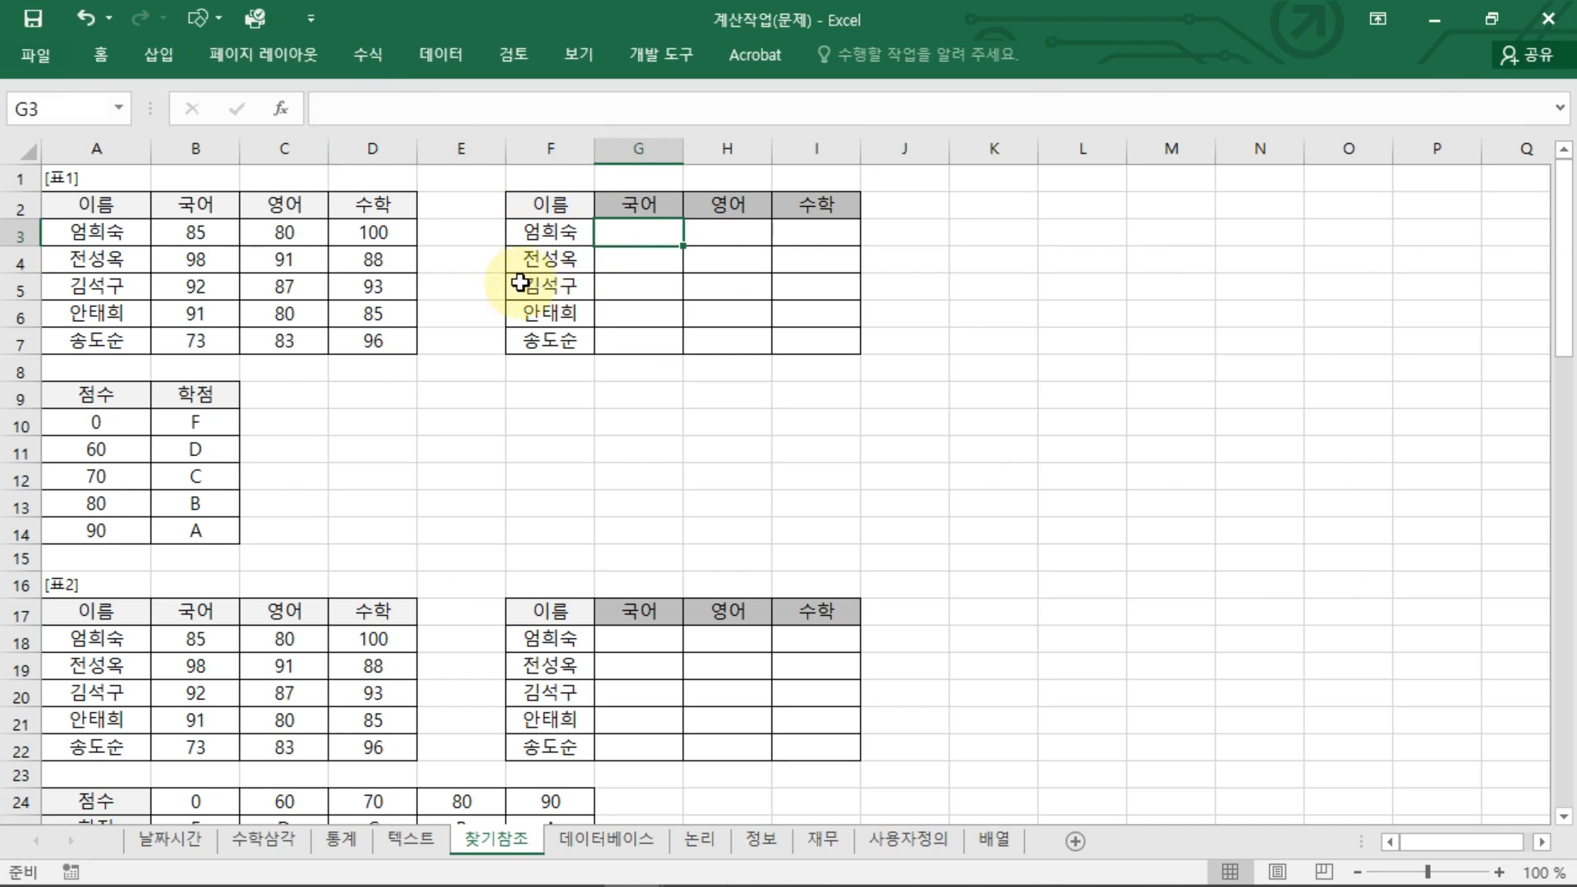
key(ctrl+F1)
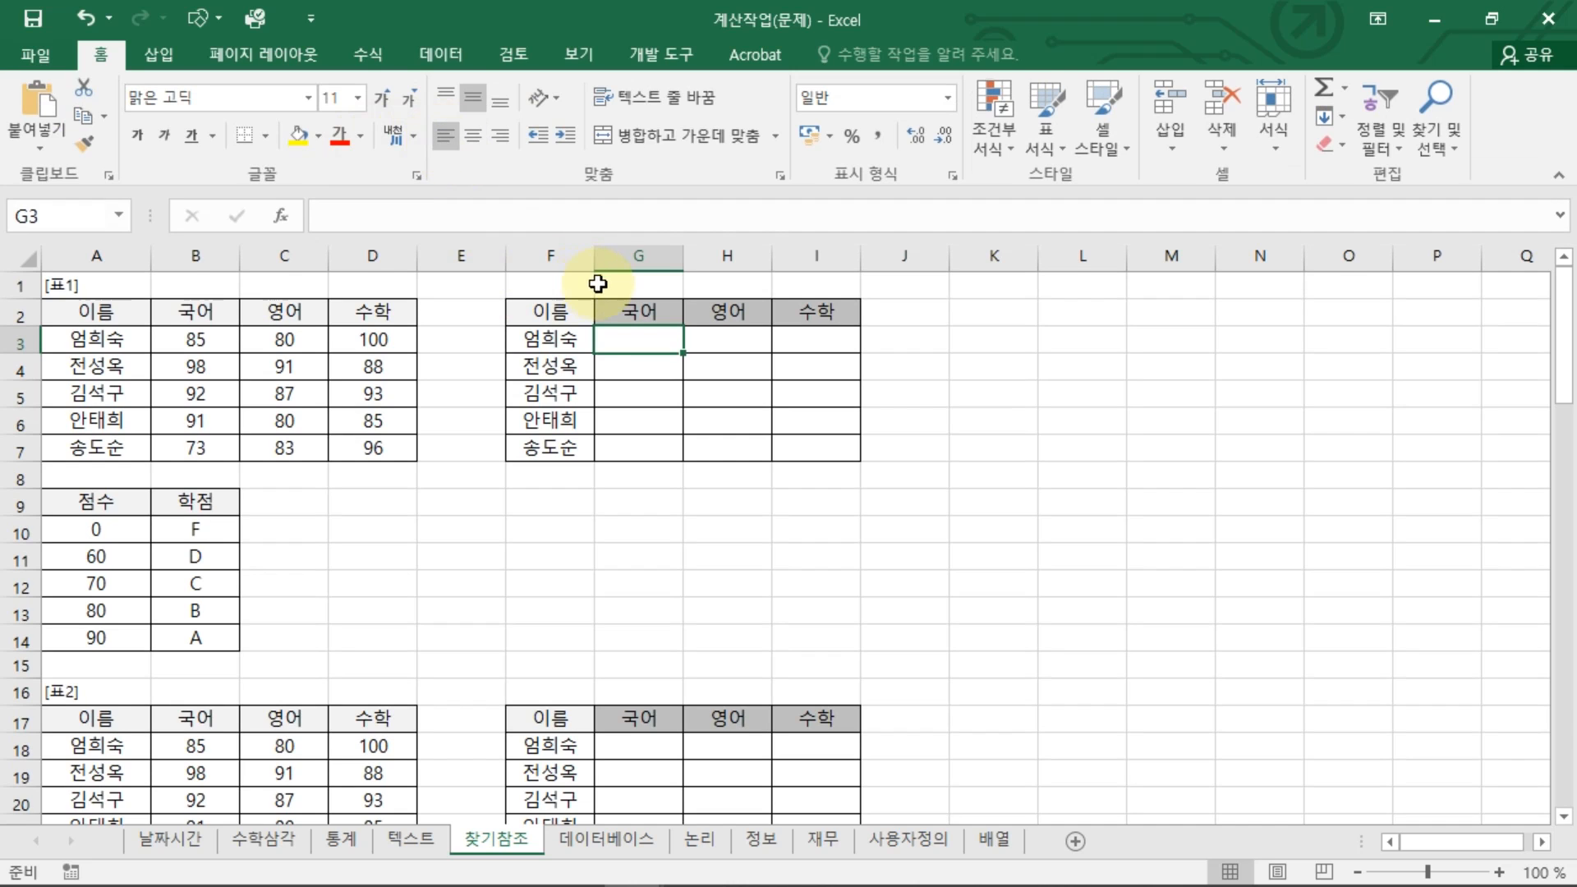
key(ctrl+F1)
Draft the formula =VLOOKUP(찾을값,범위,열번호,유사또는정확일치) in G3, using argument descriptions as placeholders.
text(=VL)
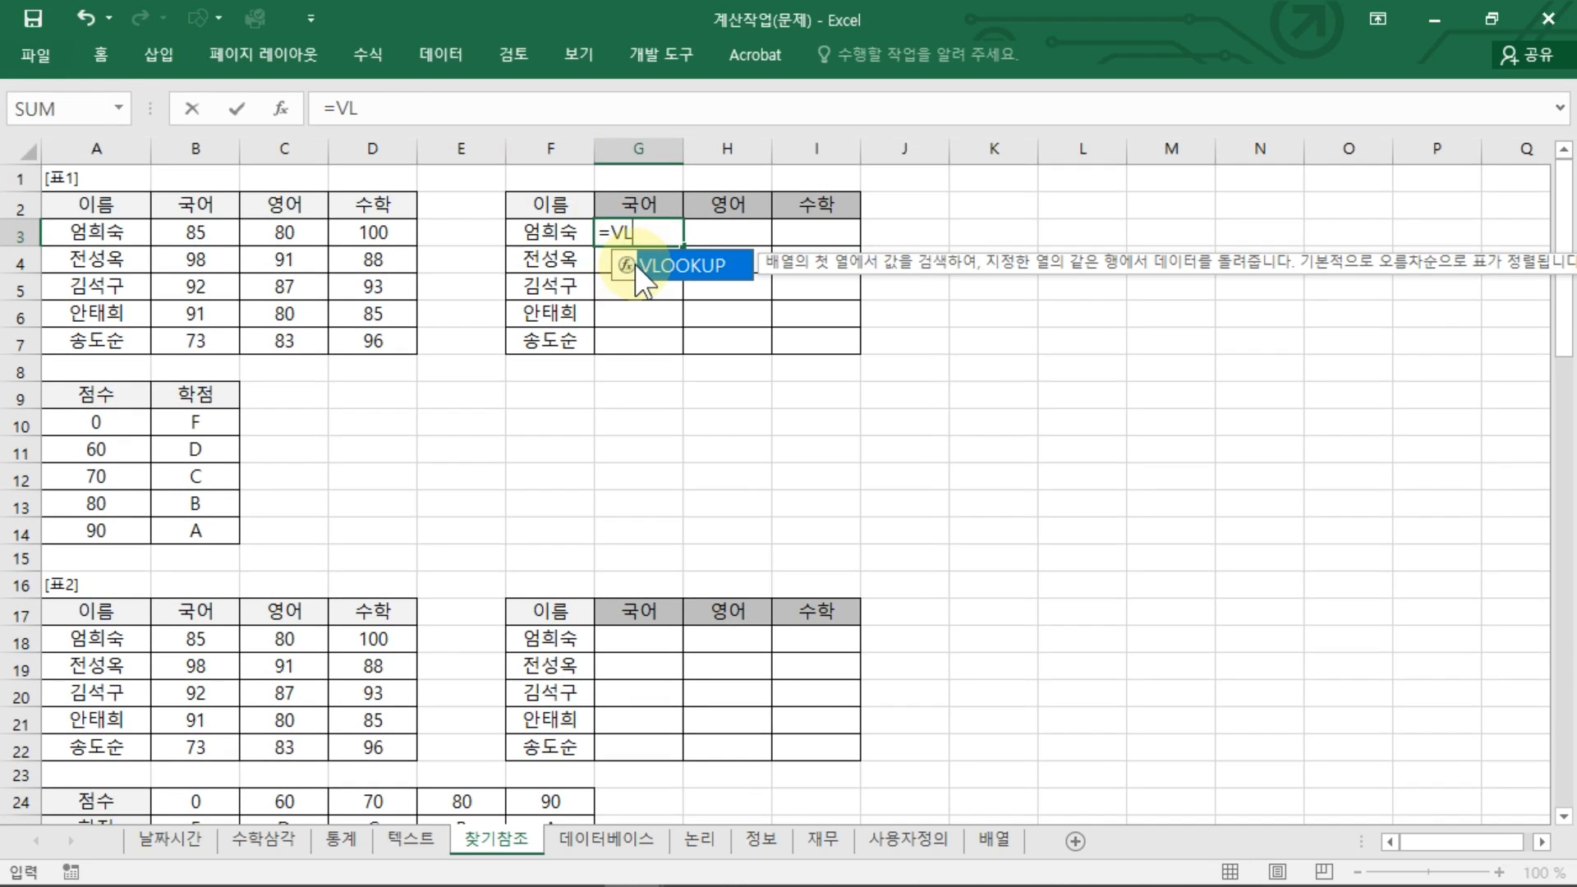
double_click(634, 264)
text(C)
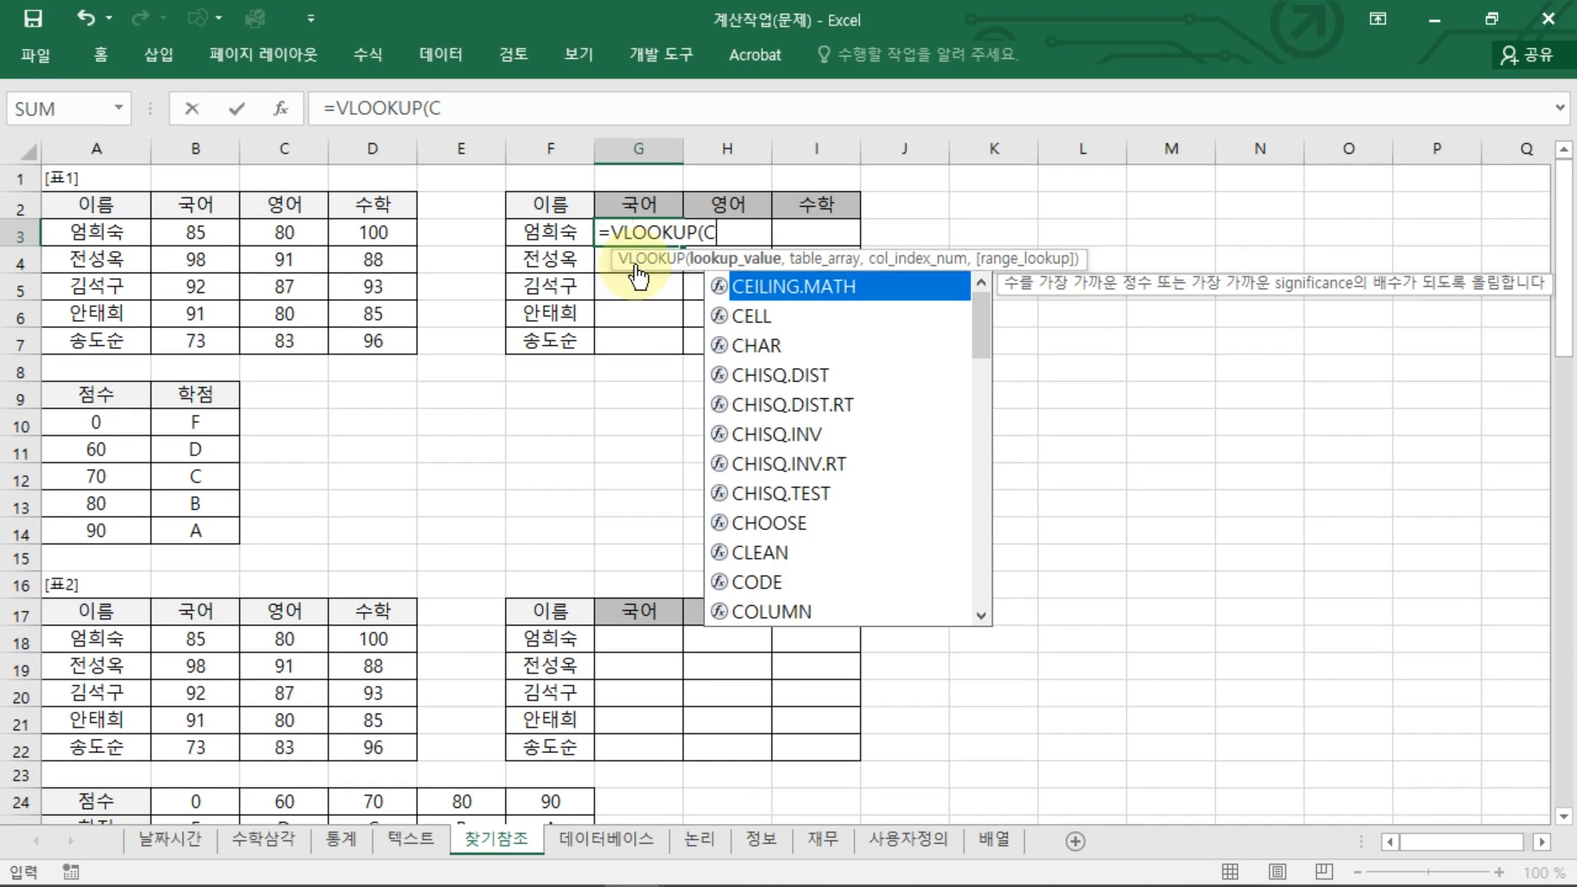
key(BackSpace)
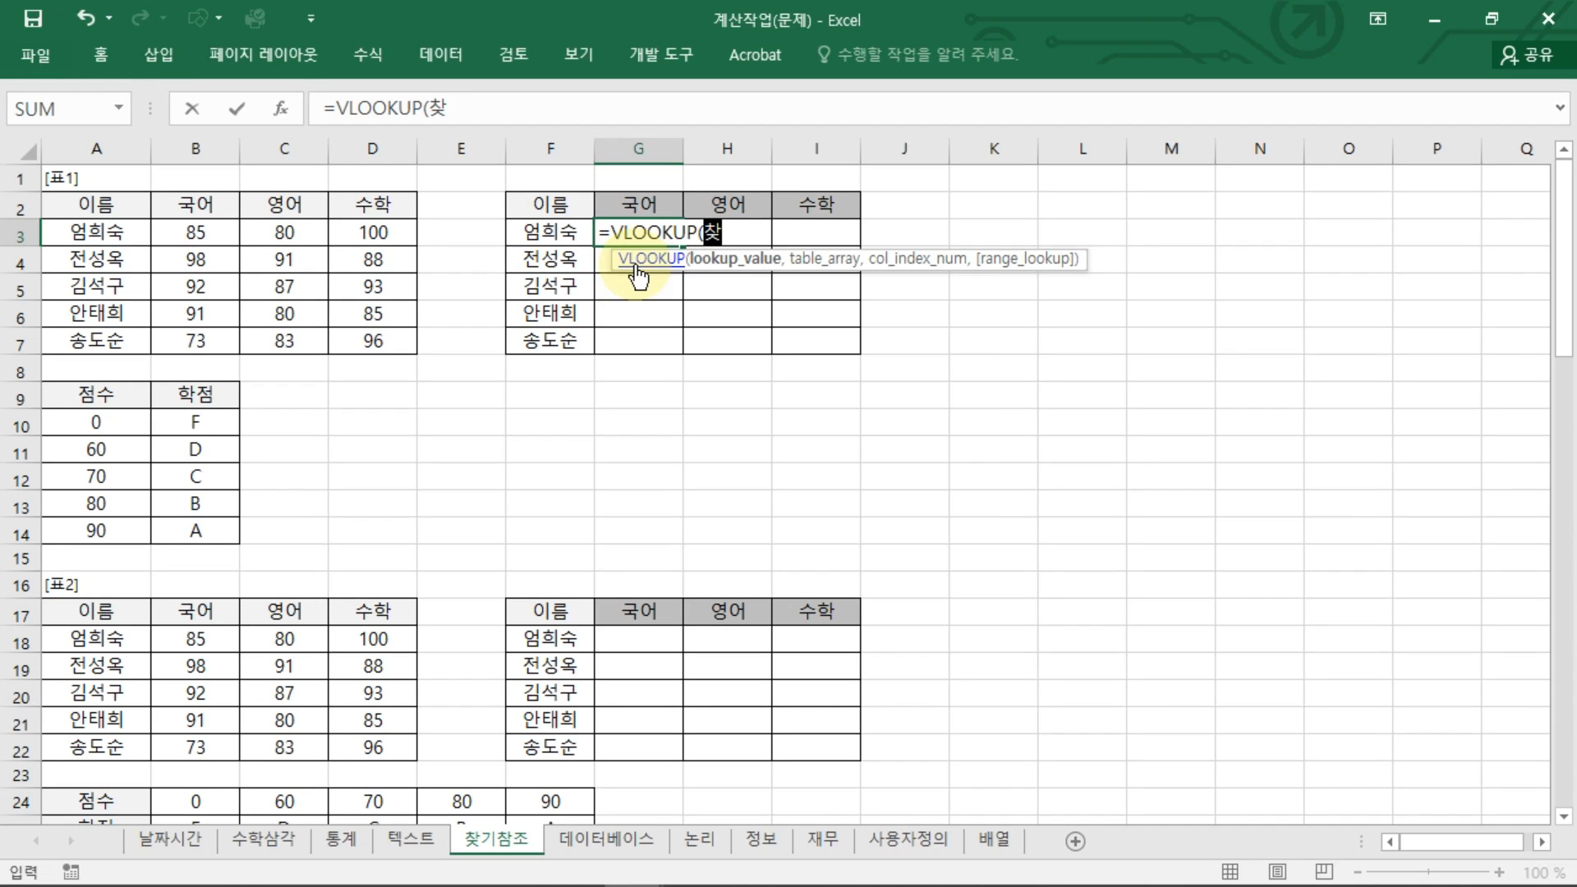
text(찾을값,)
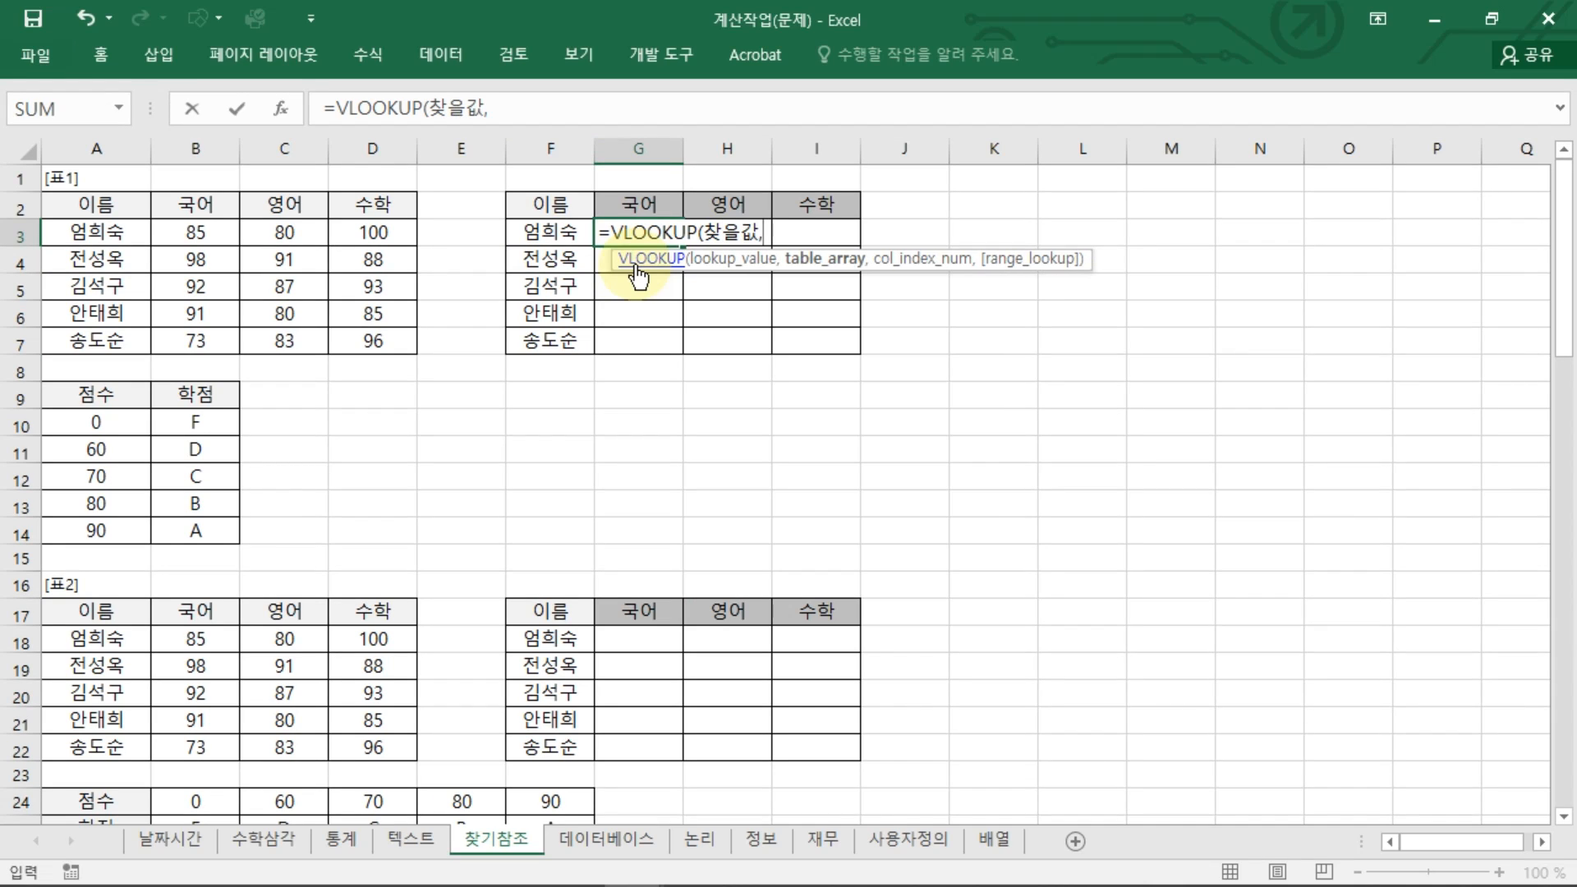
text(범위,)
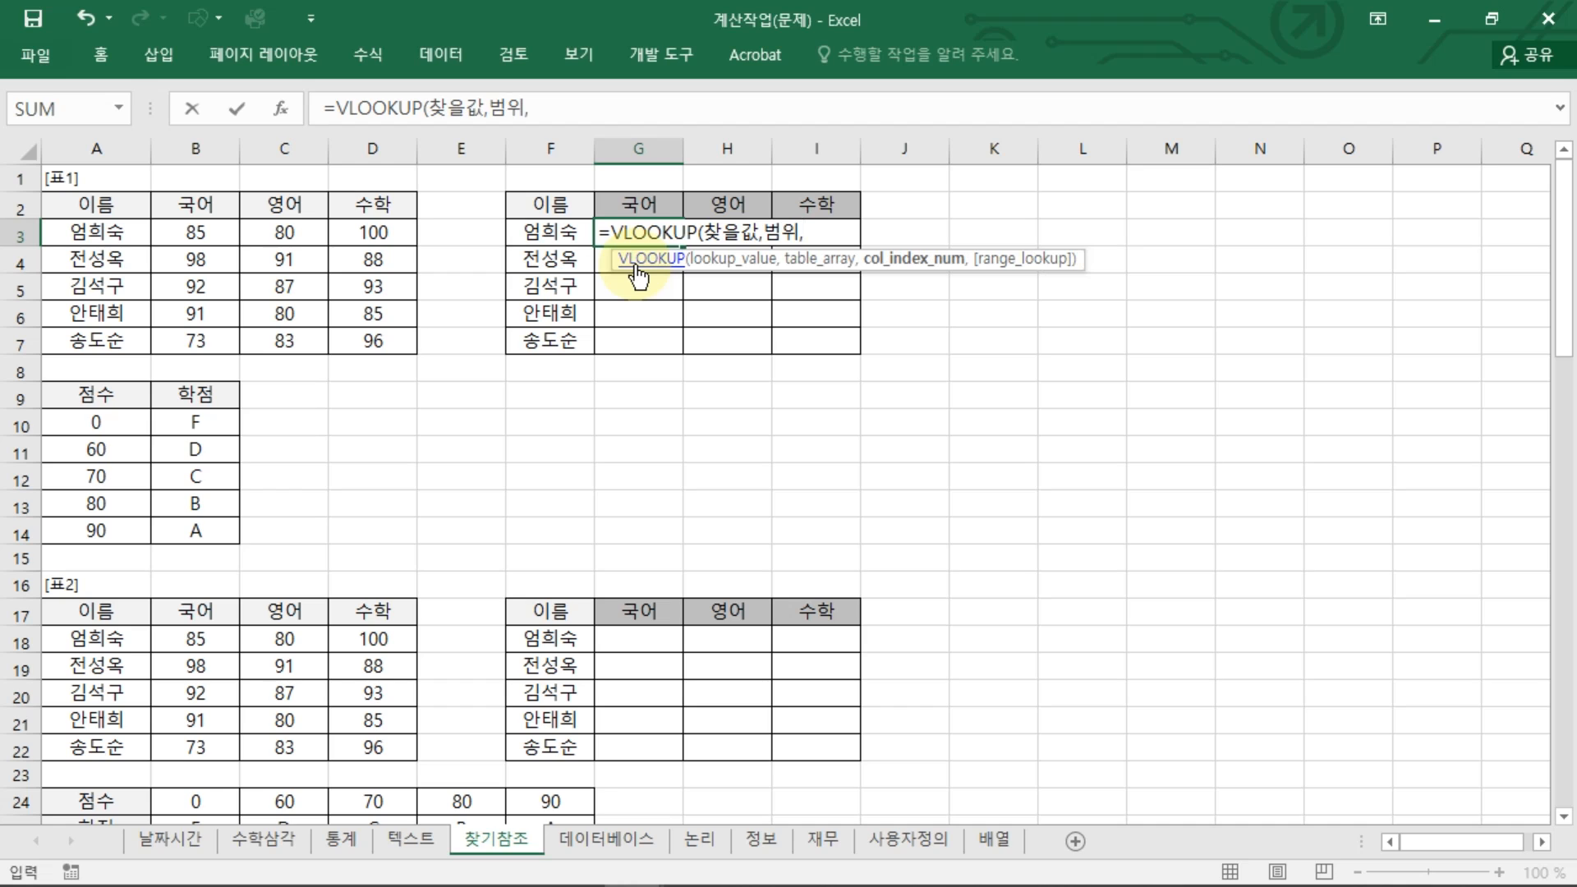
text(열번)
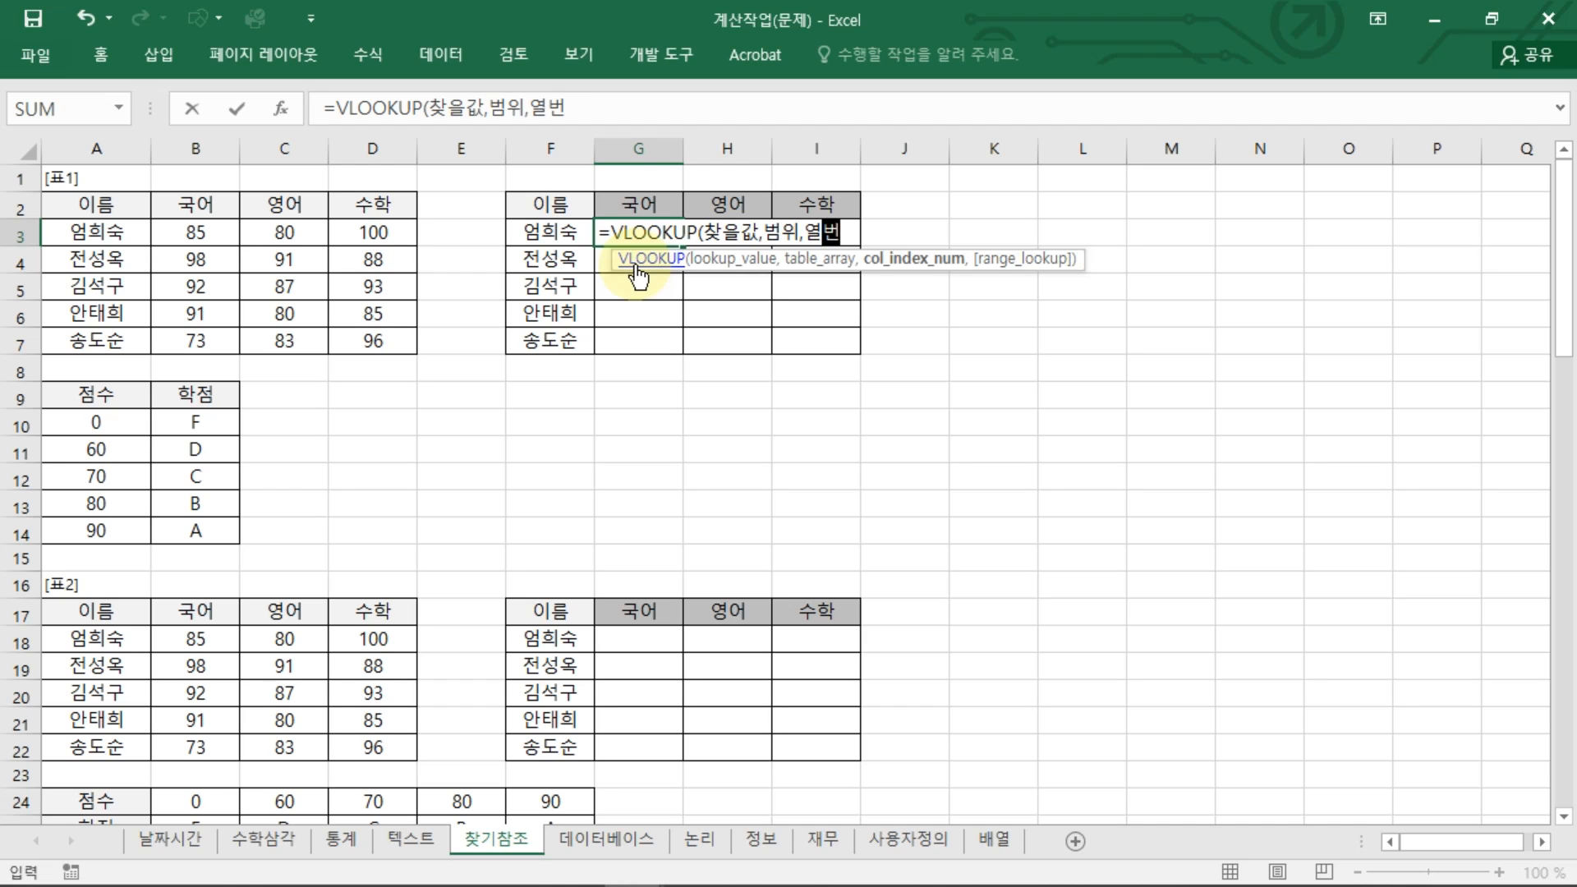
text(호,)
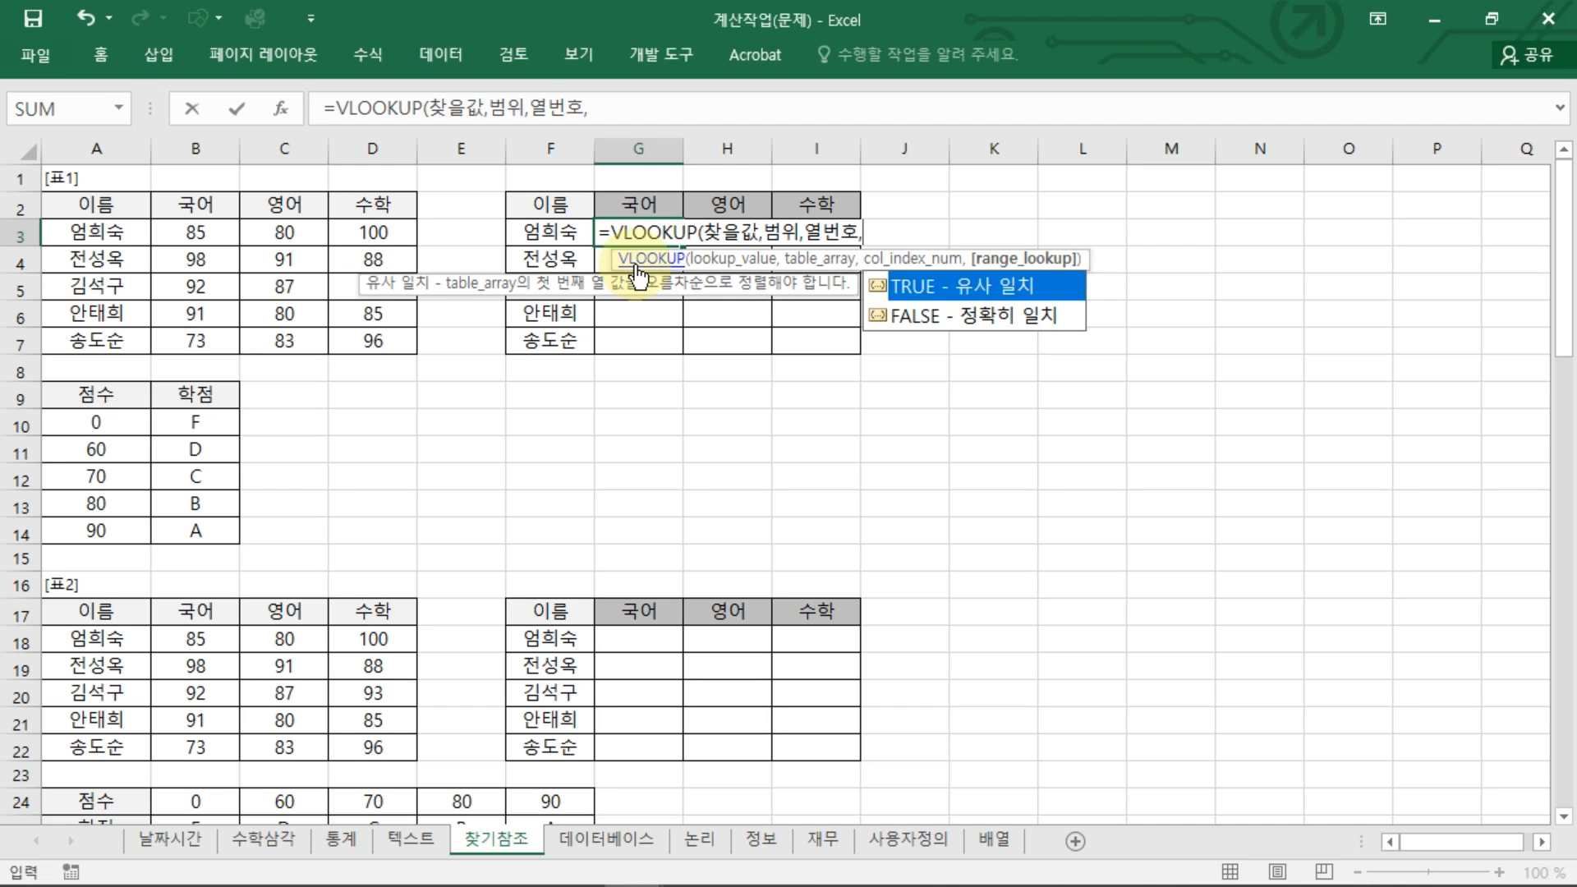
text(윷)
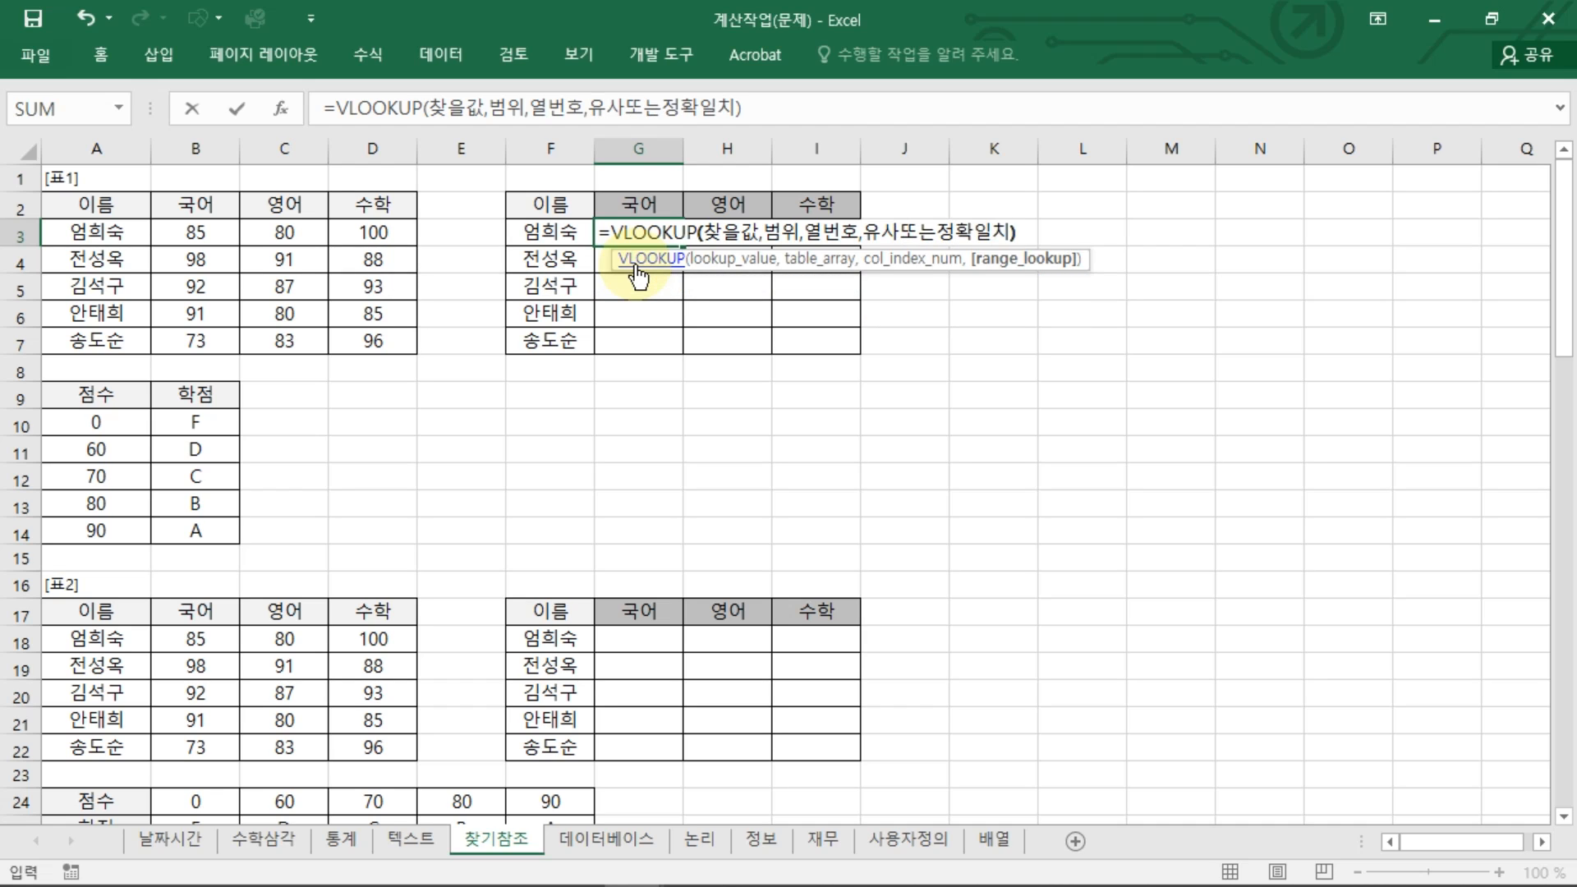
key(ctrl+shift+d)
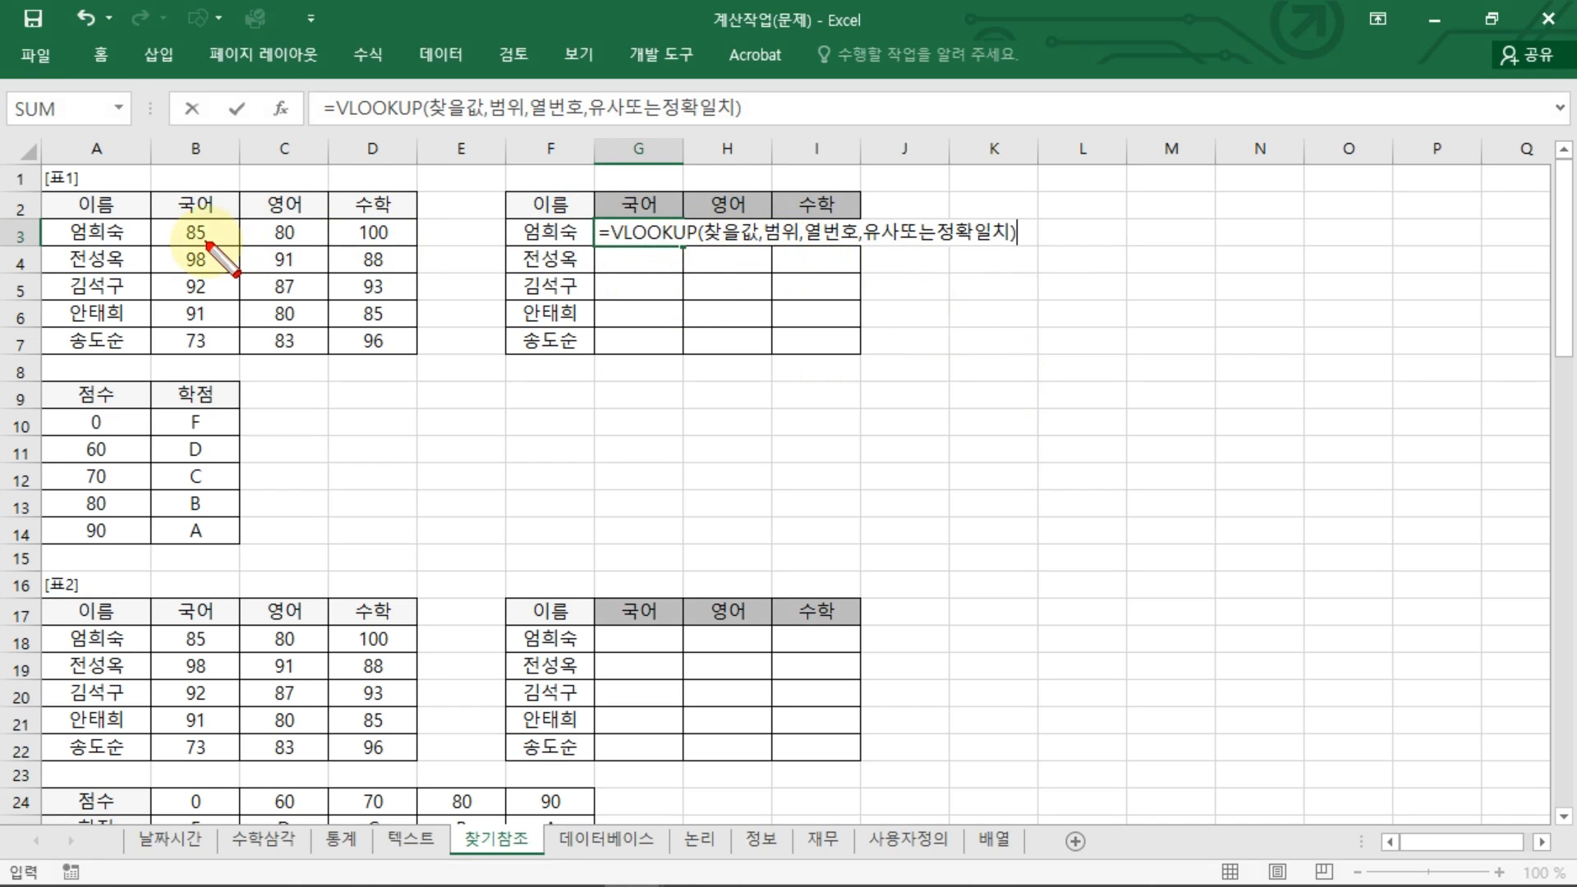
drag(190, 223, 207, 220)
mouse_move(722, 238)
mouse_down()
mouse_move(518, 169)
mouse_move(206, 213)
mouse_up()
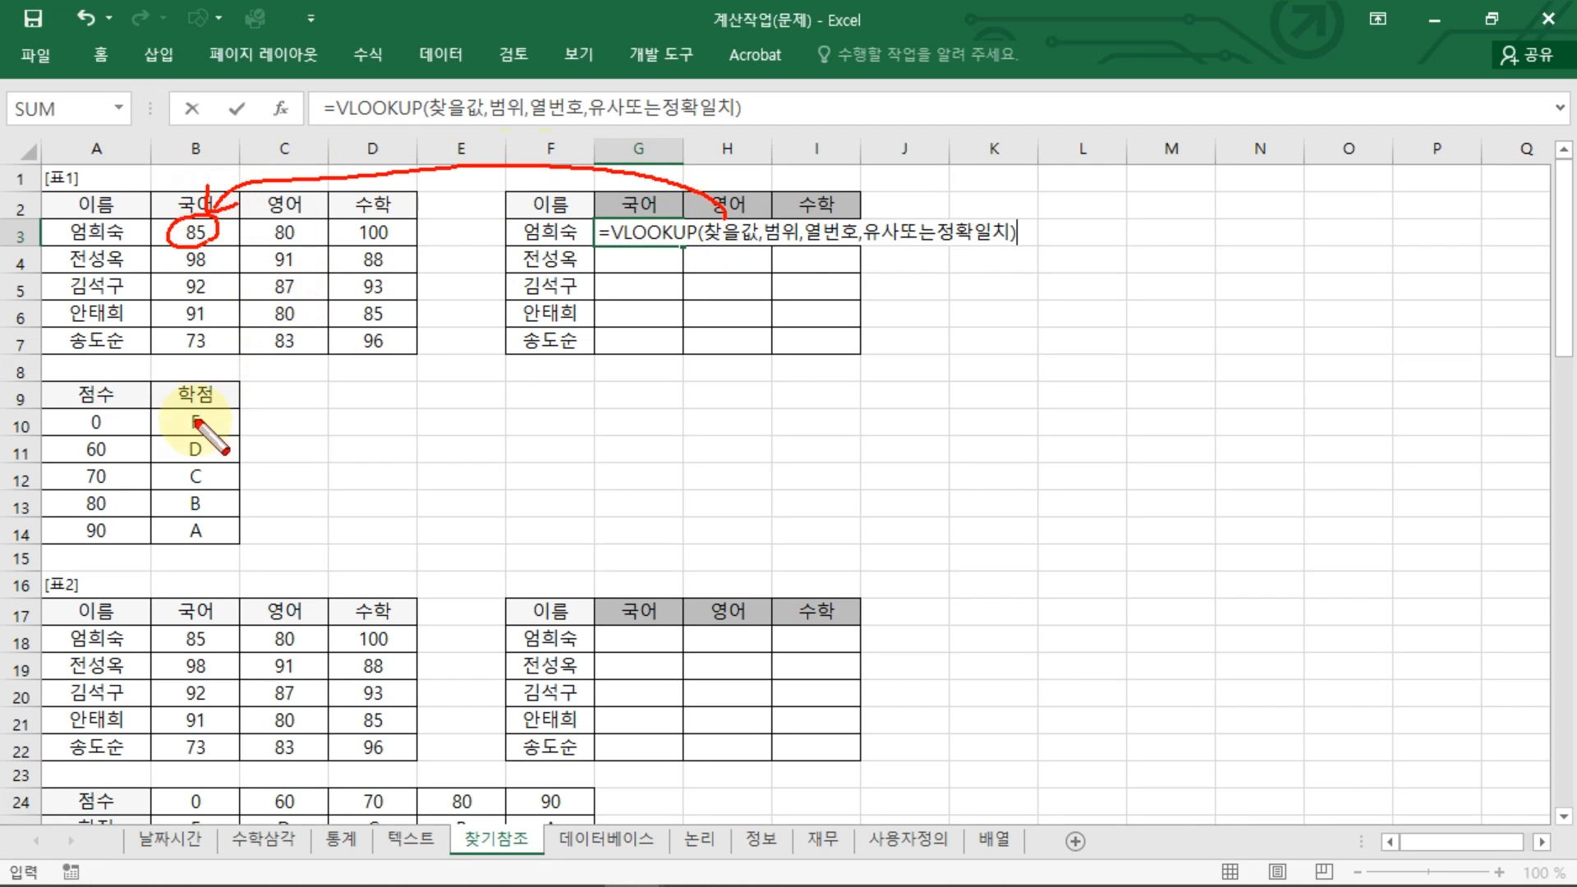
mouse_move(174, 383)
mouse_down()
mouse_move(37, 484)
mouse_move(238, 556)
mouse_move(219, 380)
mouse_move(168, 383)
mouse_up()
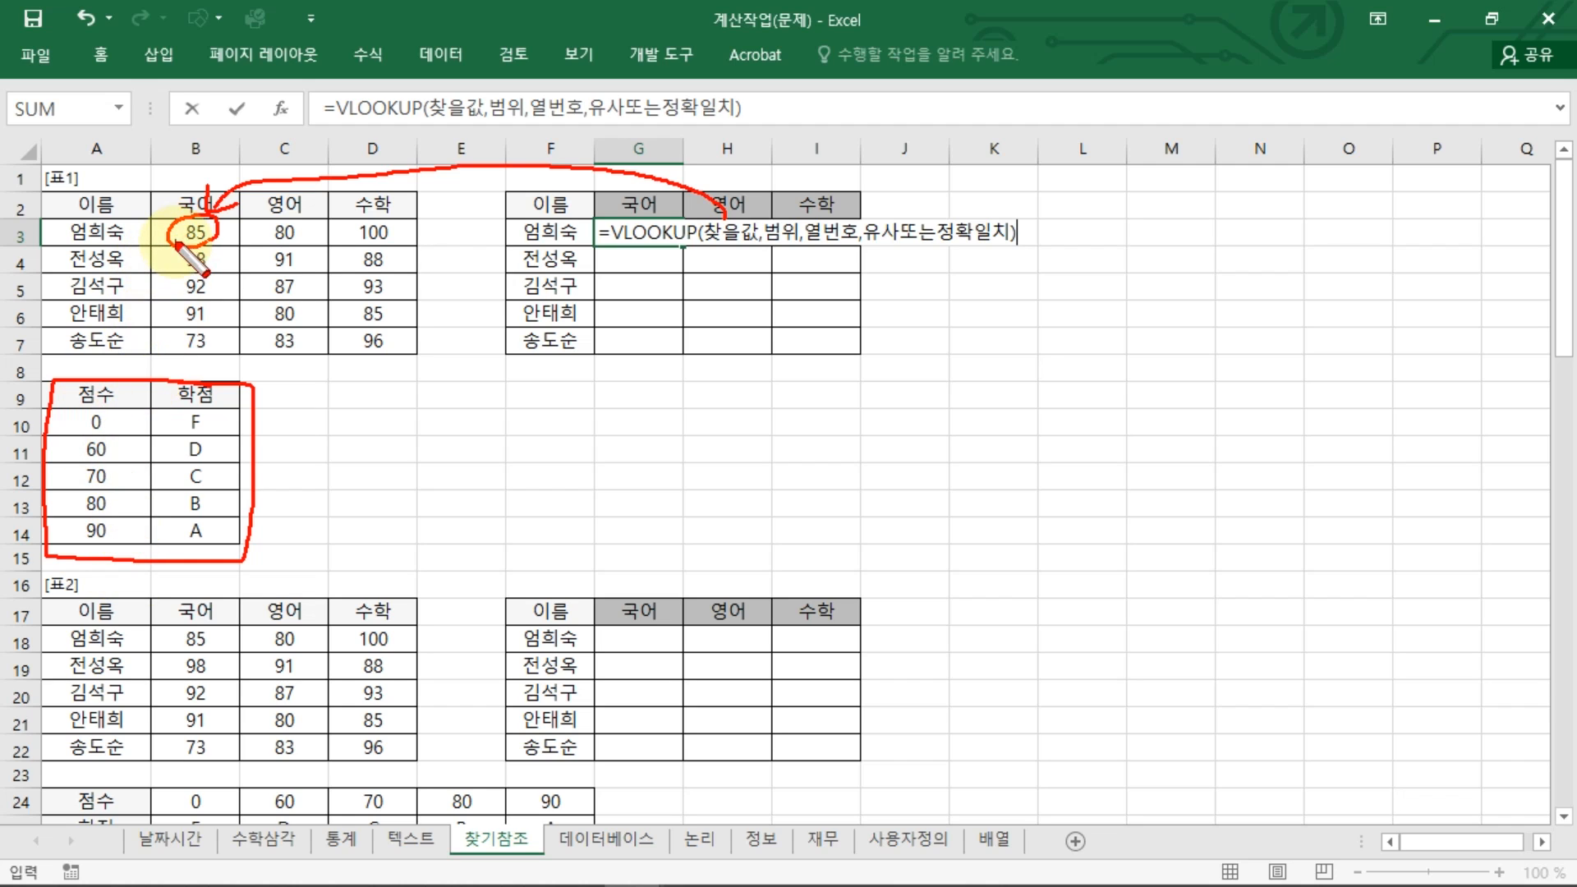
drag(173, 244, 109, 494)
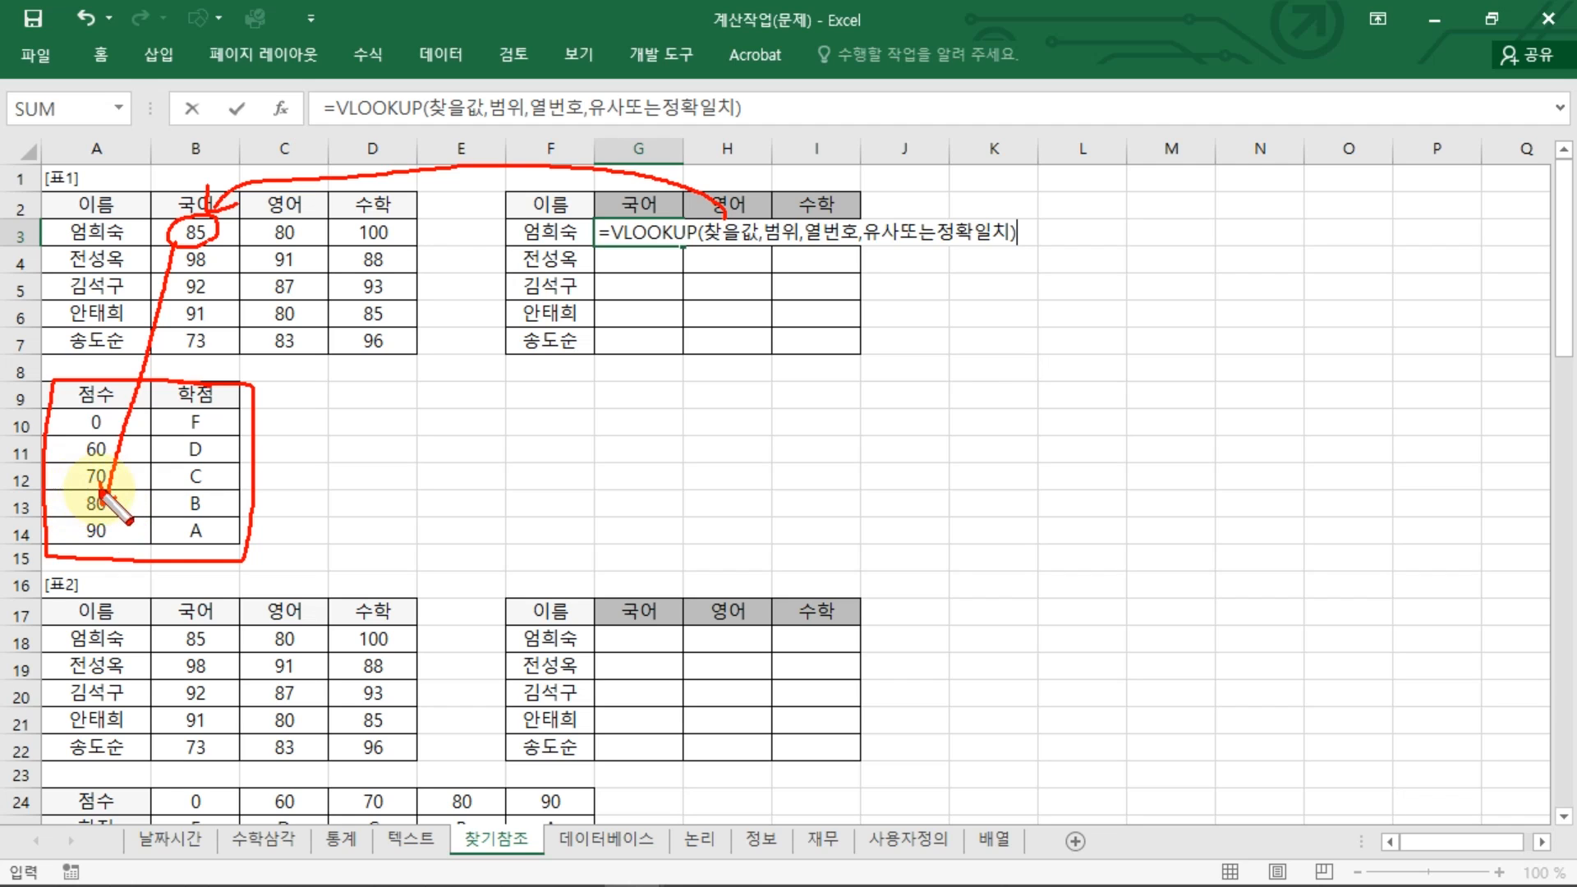
mouse_move(203, 495)
mouse_down()
mouse_move(197, 517)
mouse_move(493, 505)
mouse_move(622, 257)
mouse_up()
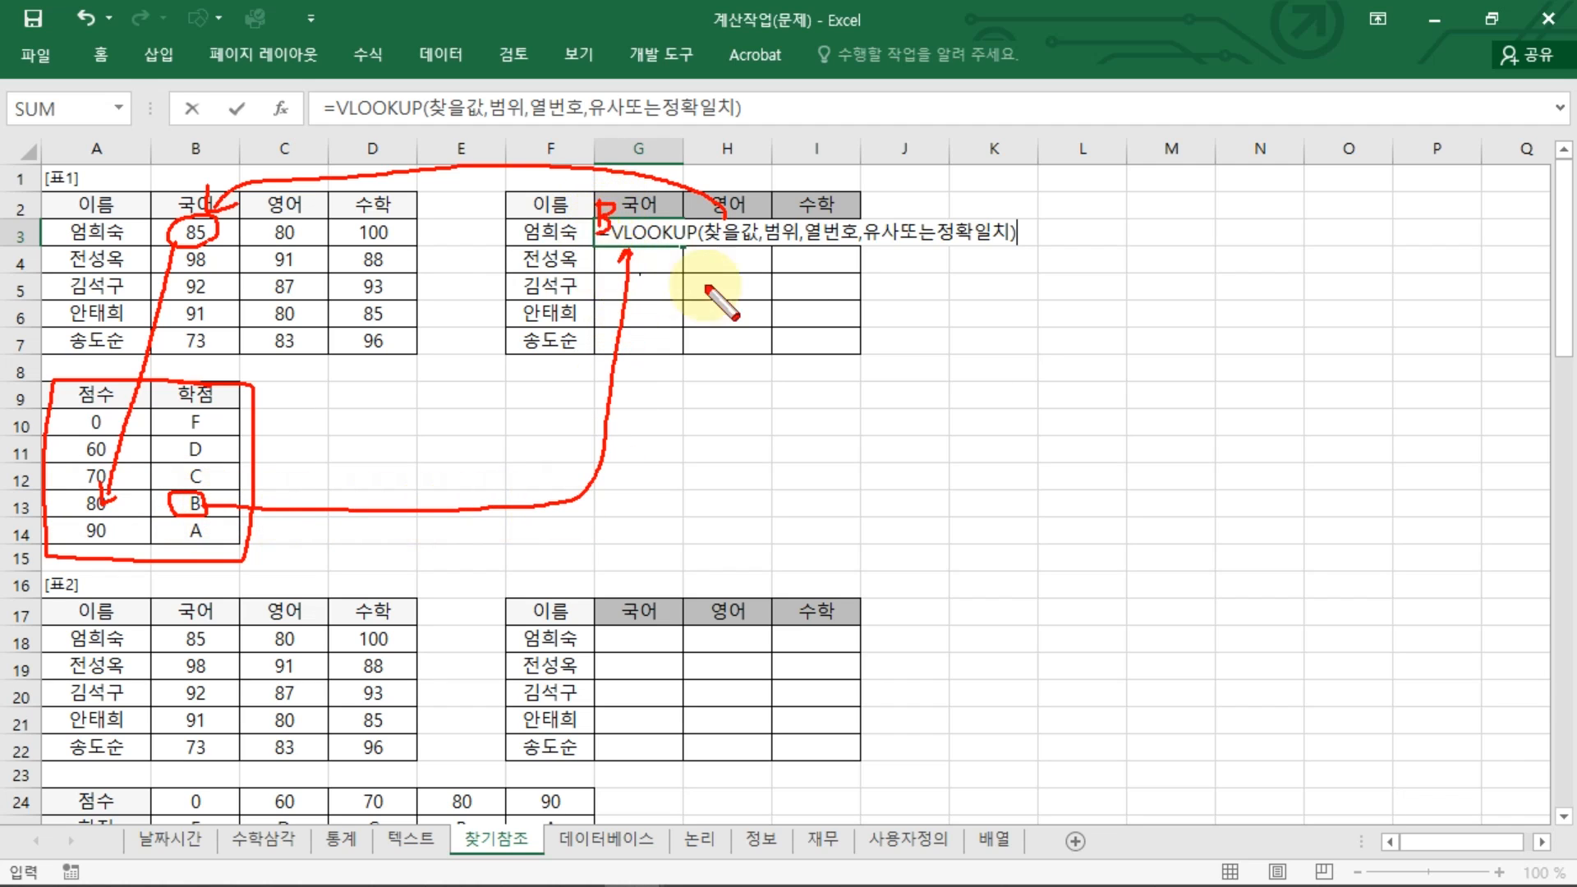
drag(811, 243, 858, 246)
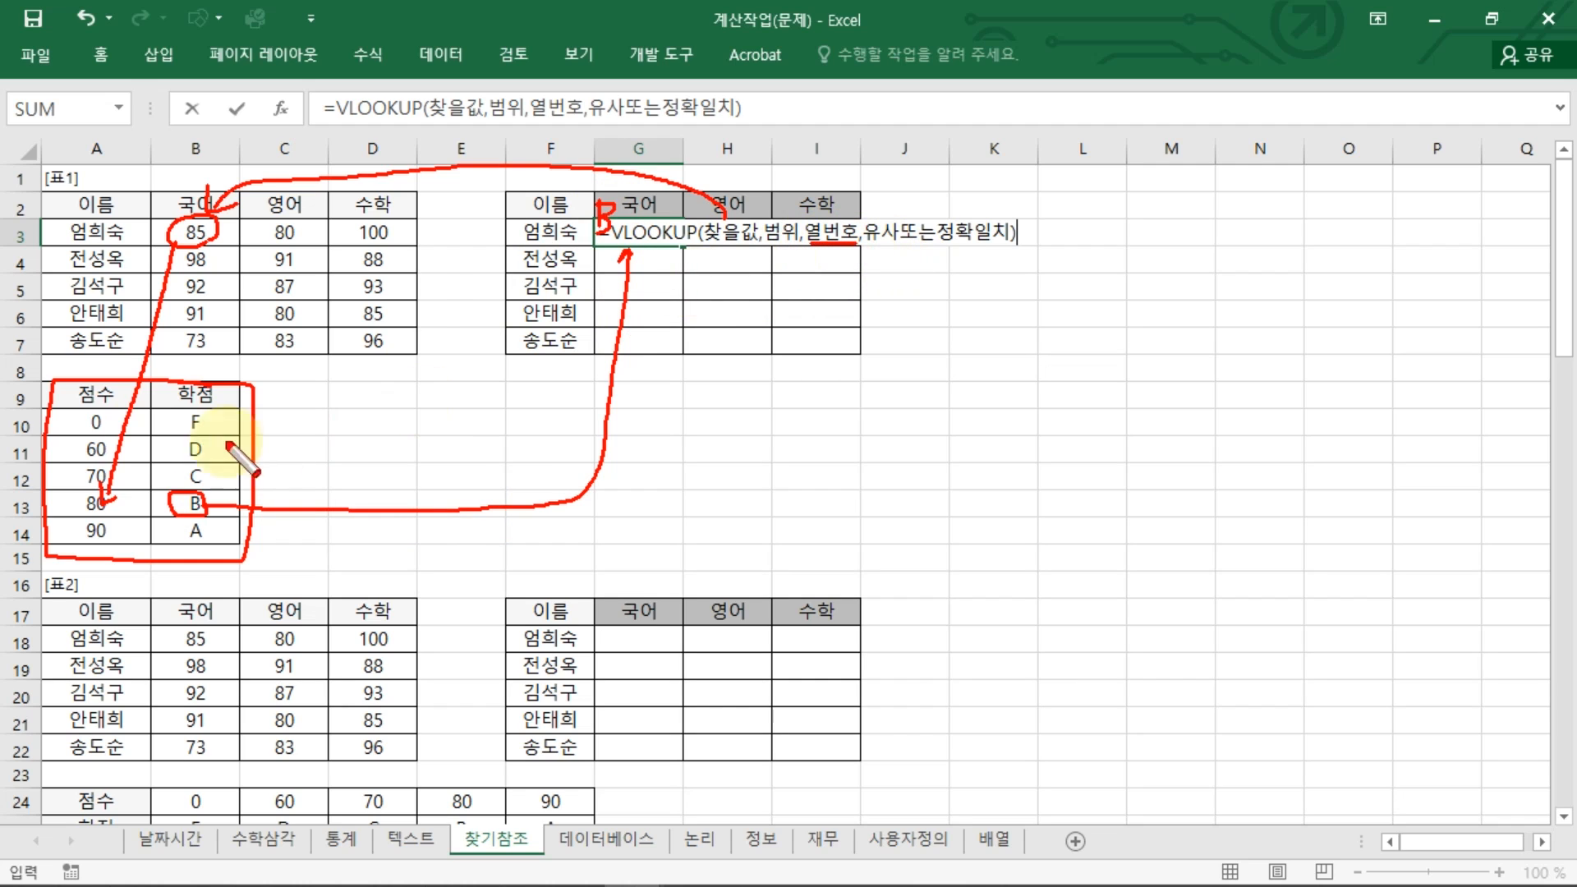
drag(96, 365, 96, 380)
drag(190, 358, 224, 369)
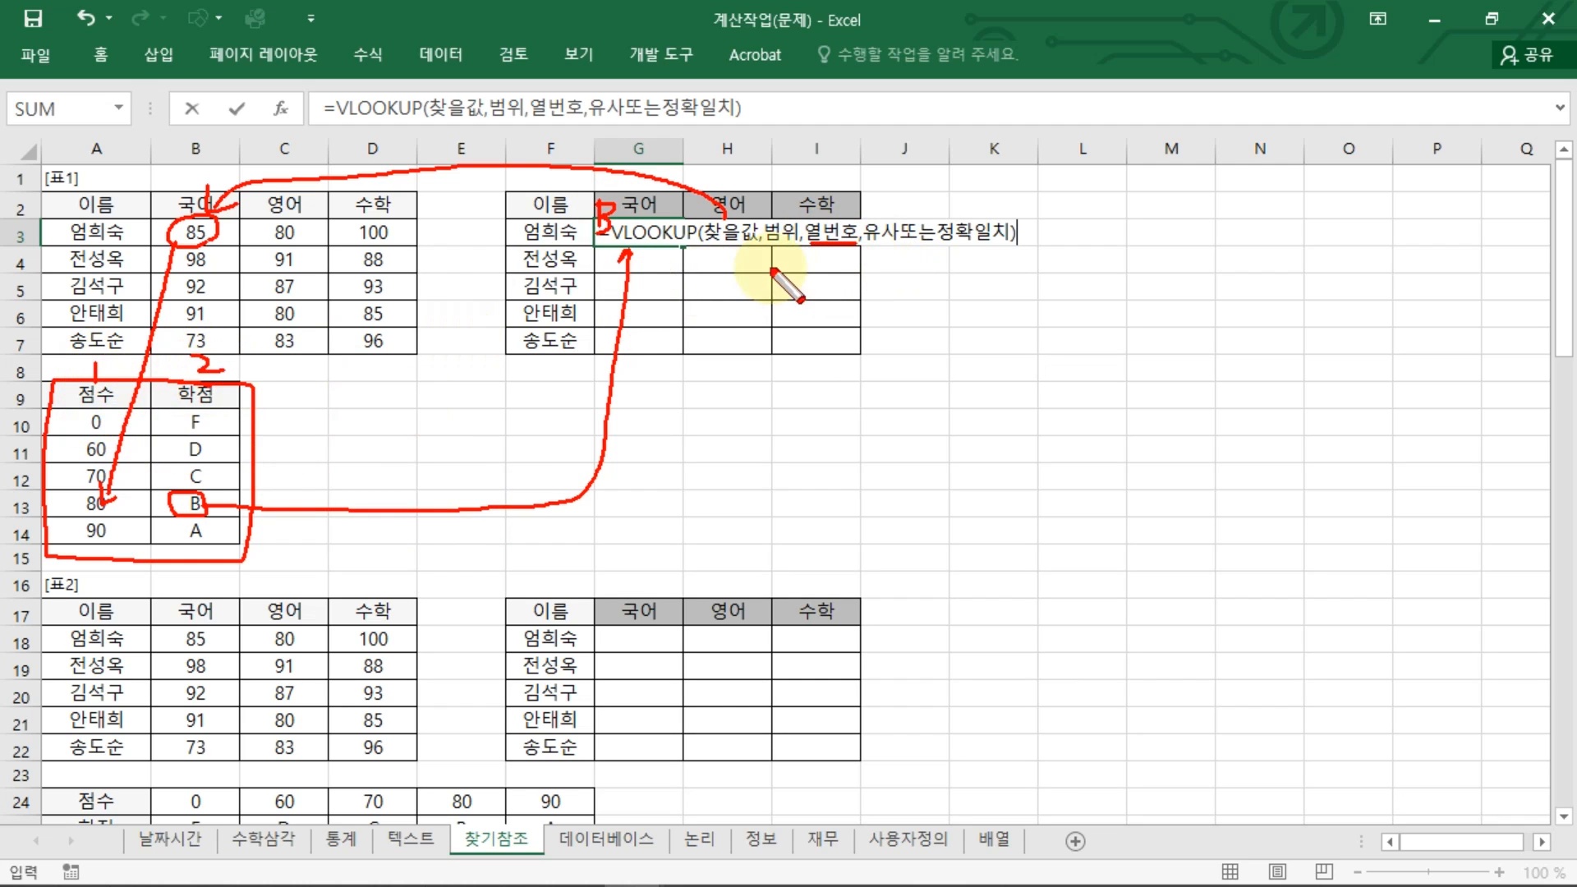
drag(829, 267, 851, 269)
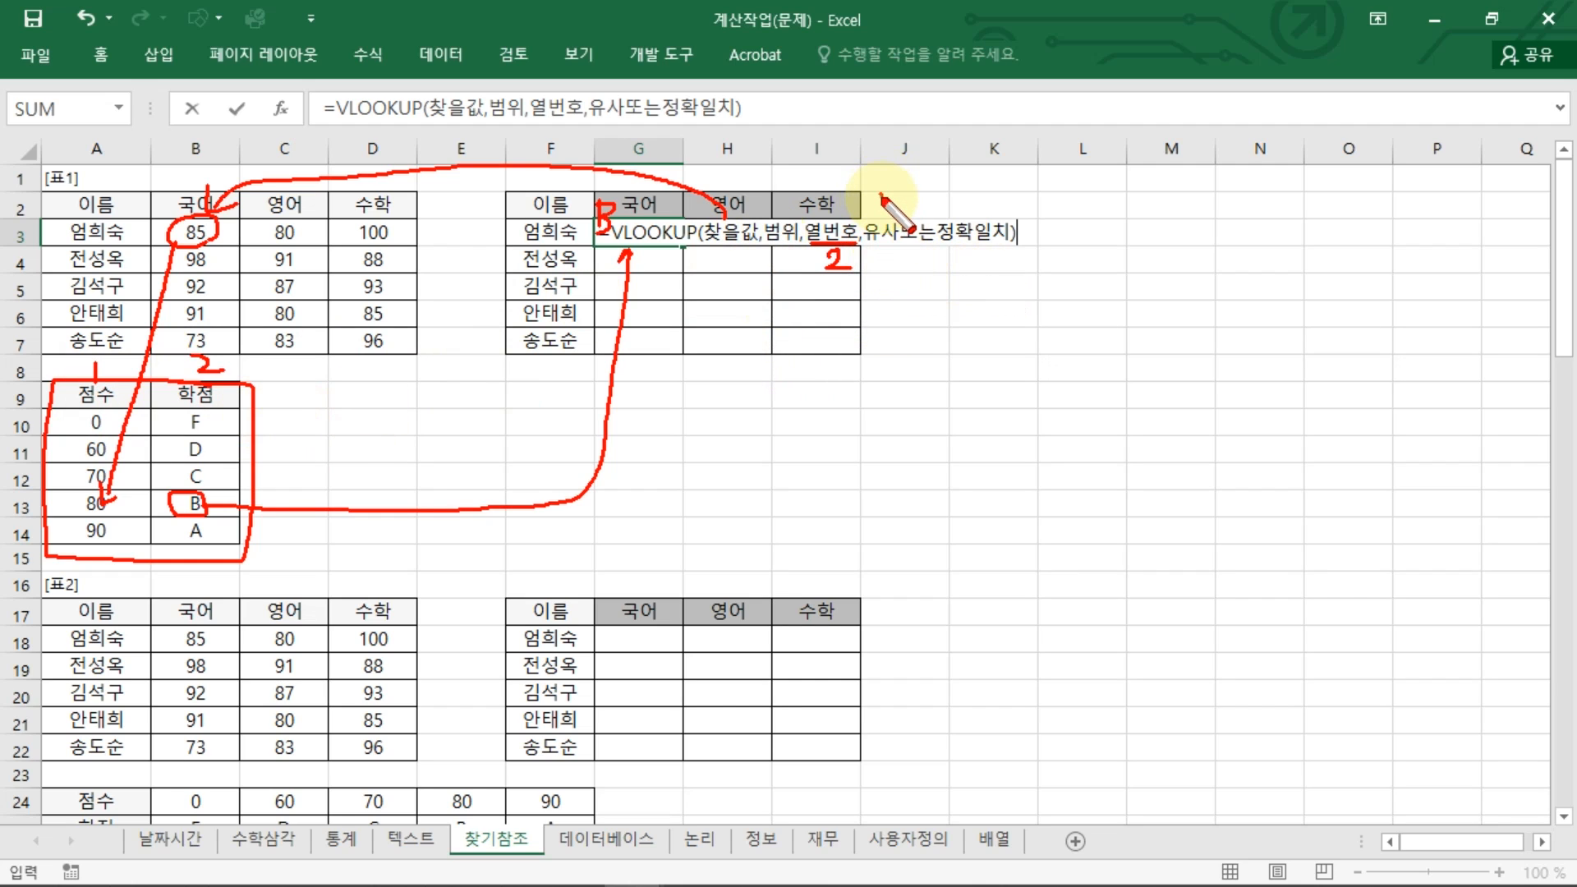
mouse_move(882, 194)
mouse_down()
mouse_move(884, 210)
mouse_move(962, 207)
mouse_move(854, 240)
mouse_move(906, 249)
mouse_up()
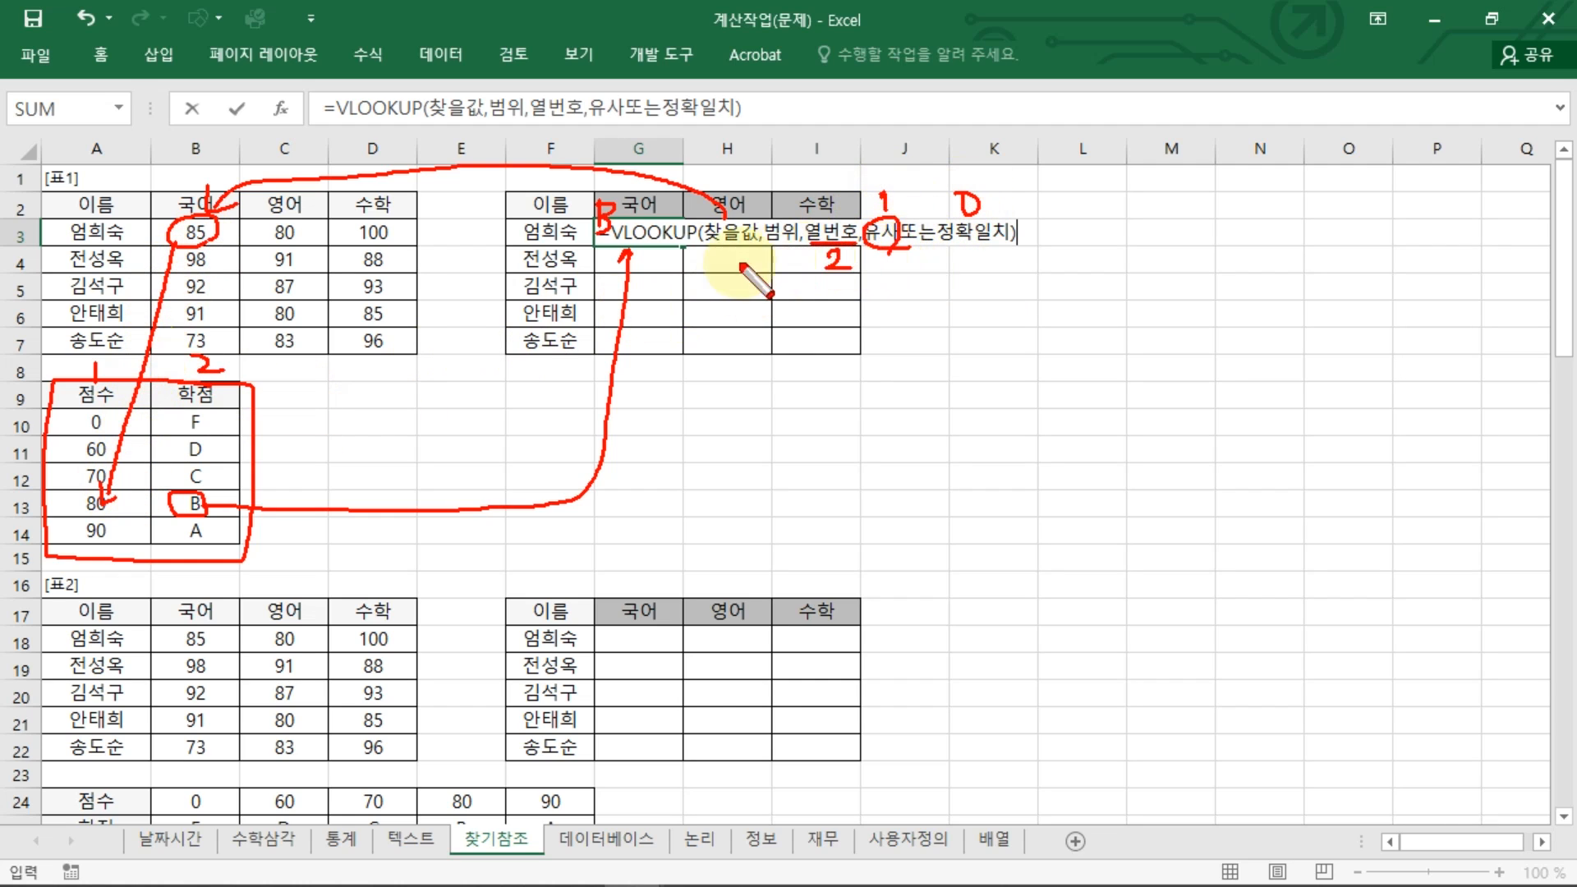
key(Escape)
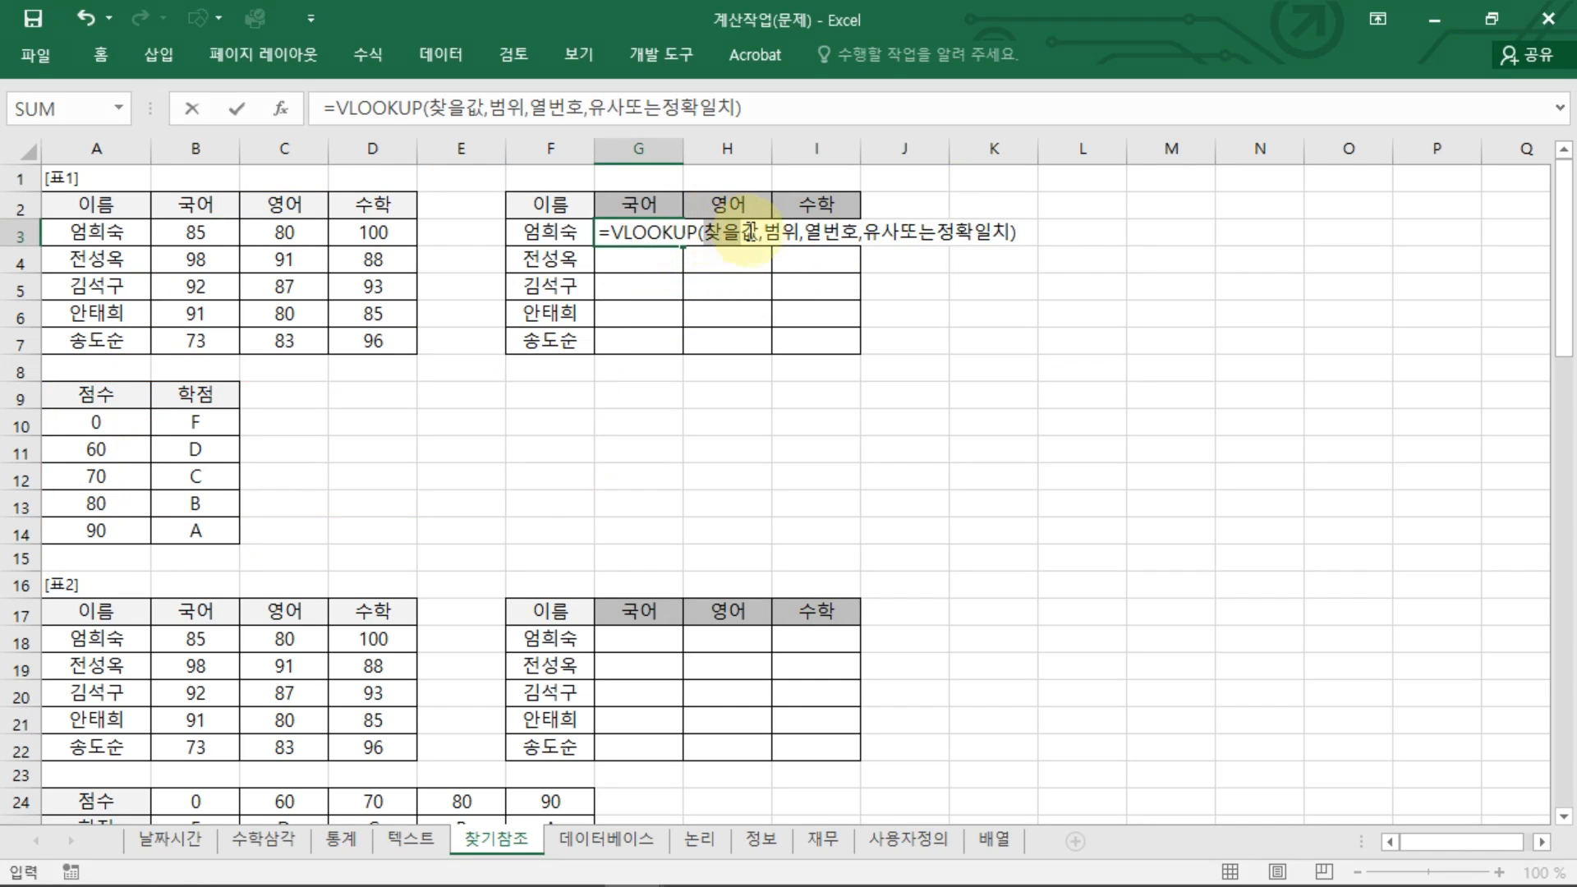
Replace the 찾을값 placeholder with B3 and the 범위 placeholder with the absolute range $A$10:$B$14.
click(197, 233)
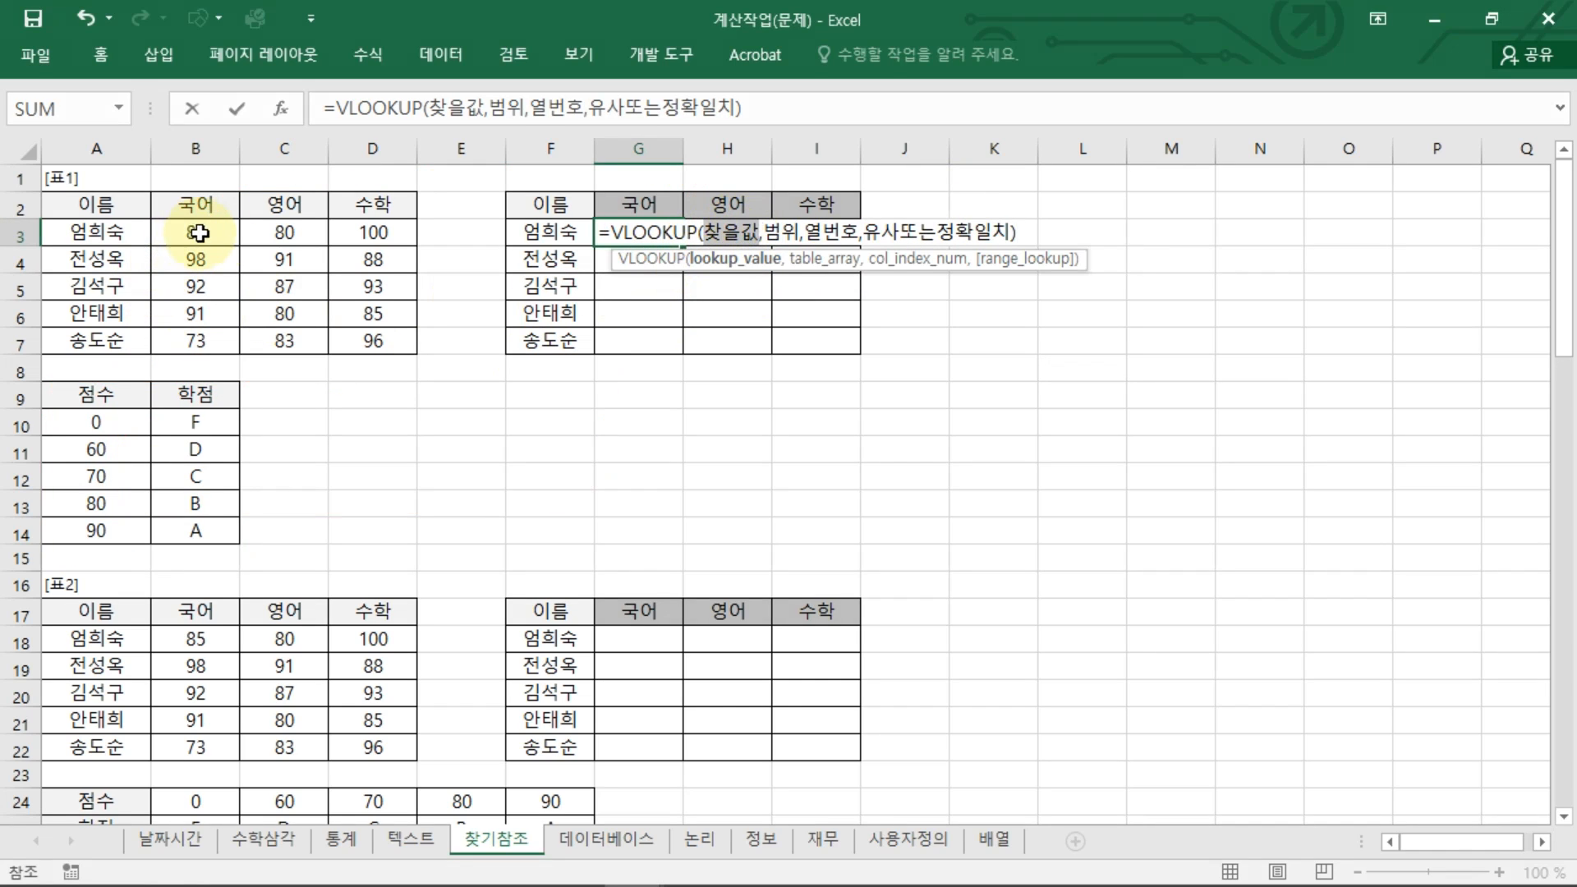
double_click(735, 233)
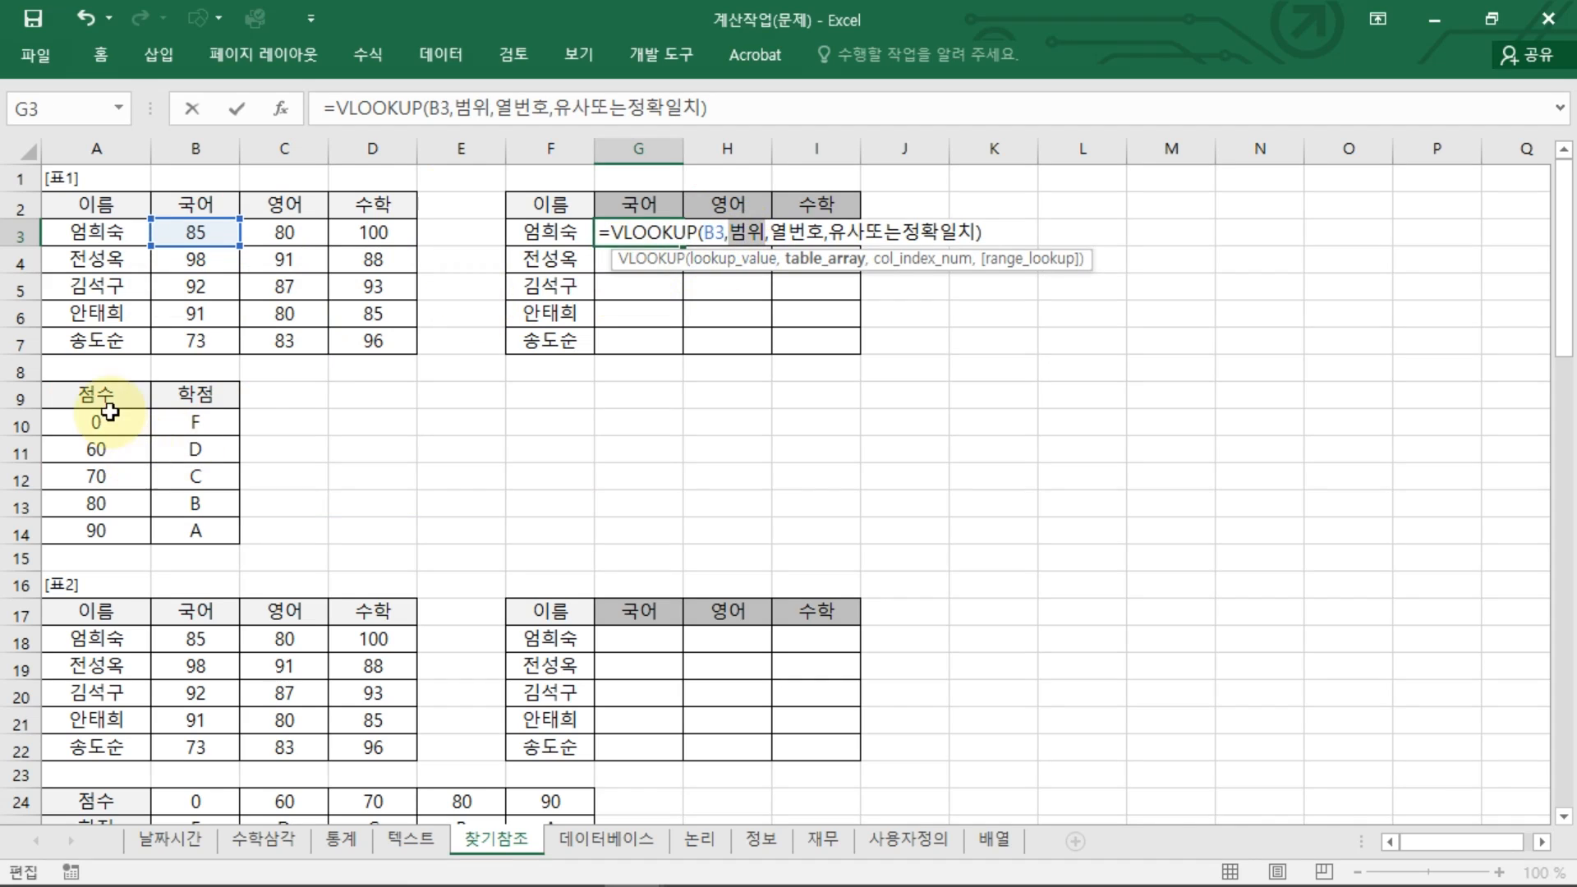
drag(78, 427, 215, 535)
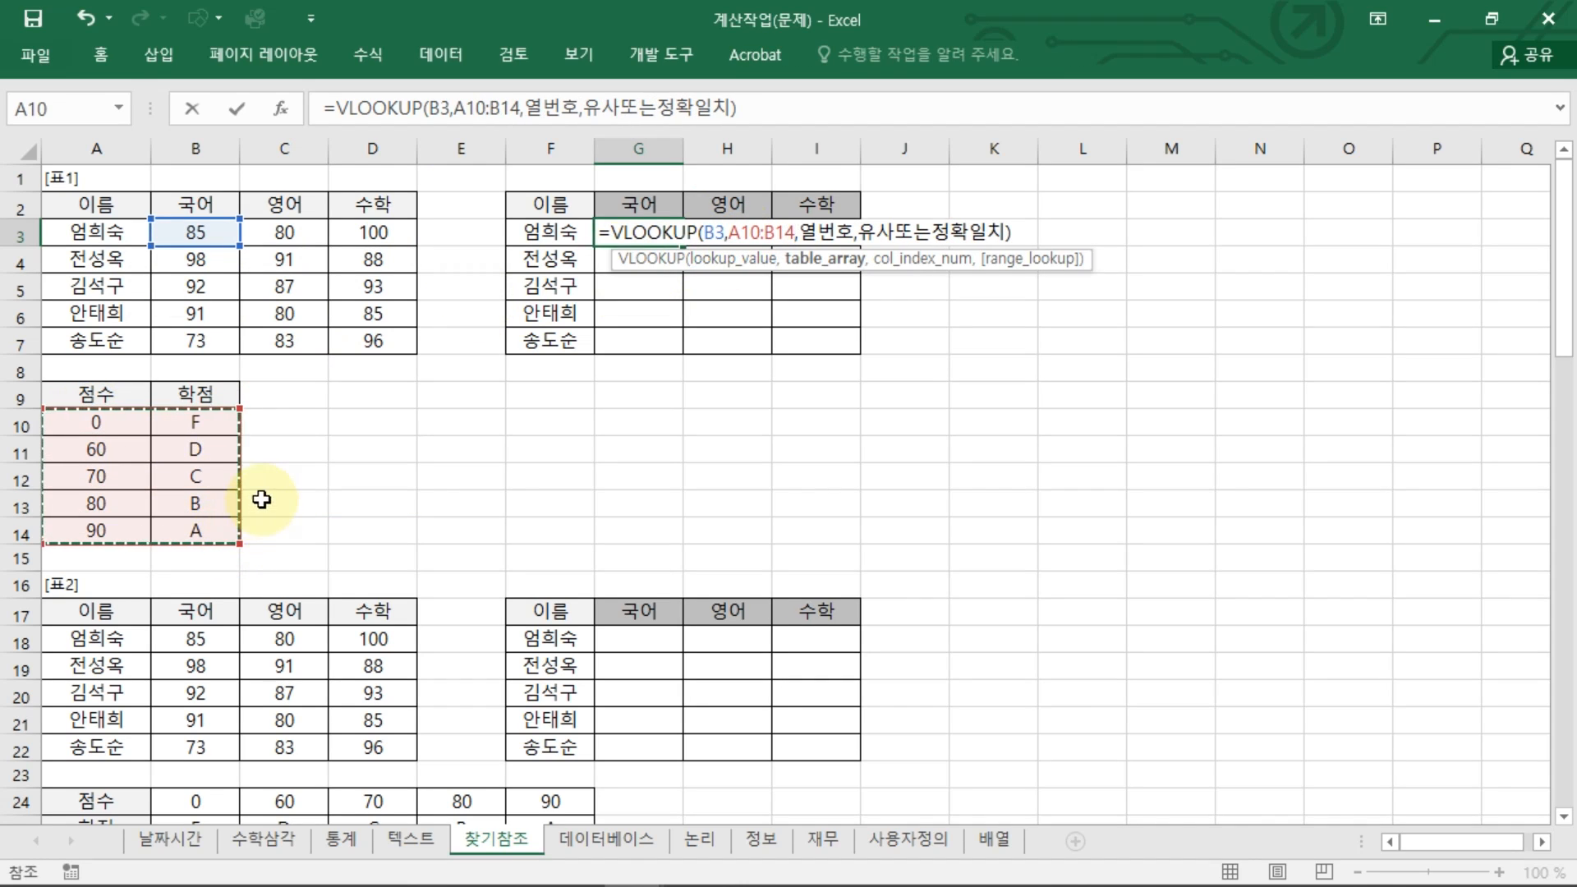
key(F4)
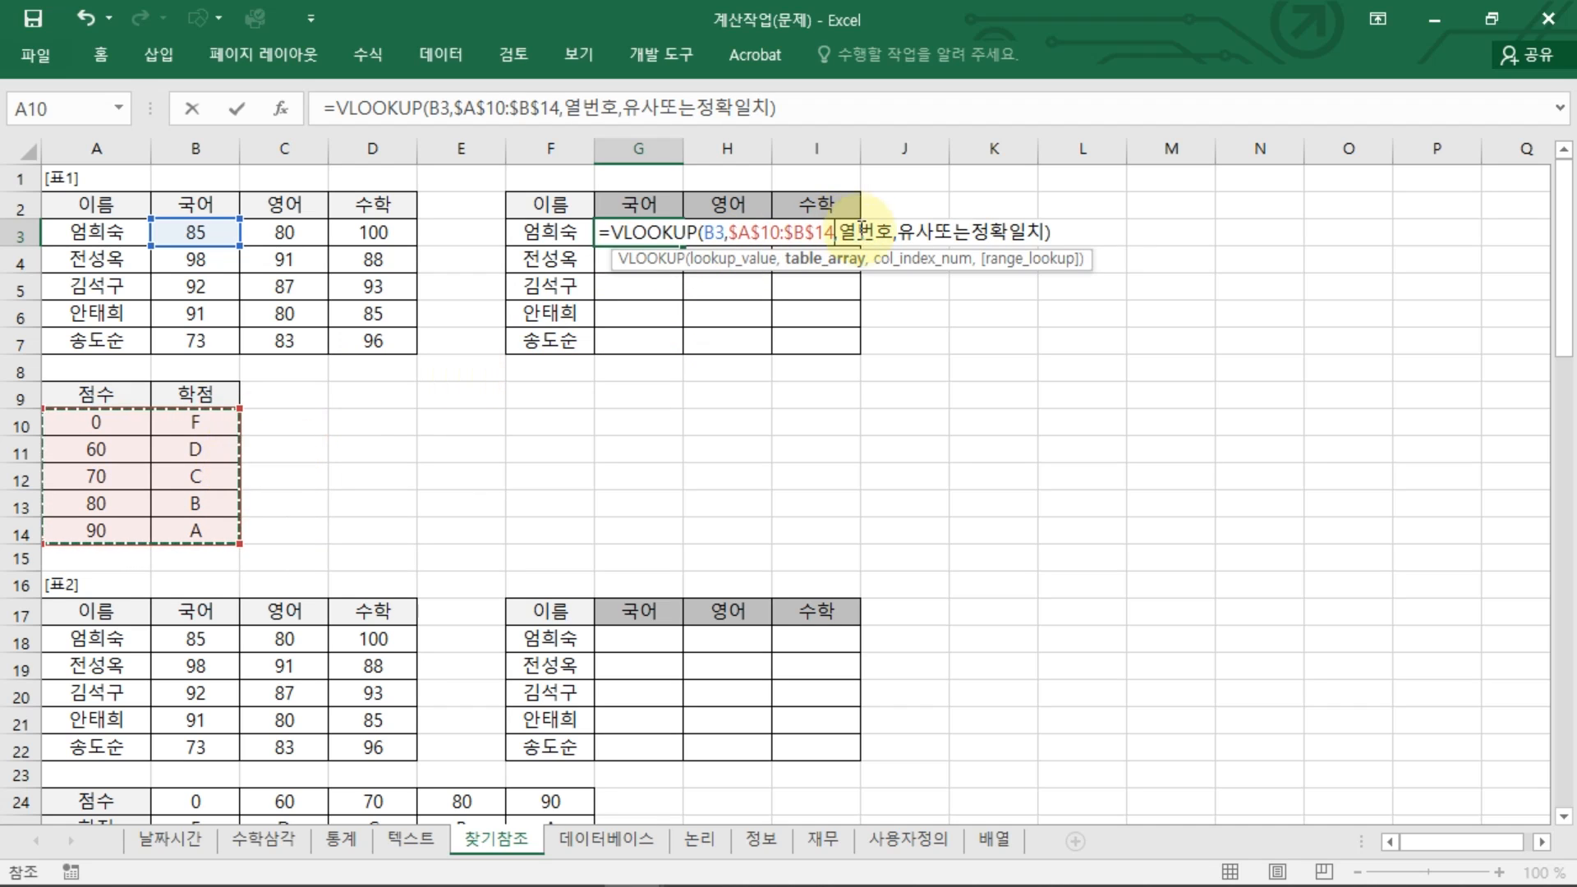
Replace the 열번호 placeholder in the VLOOKUP formula with column index 2.
drag(887, 238, 895, 234)
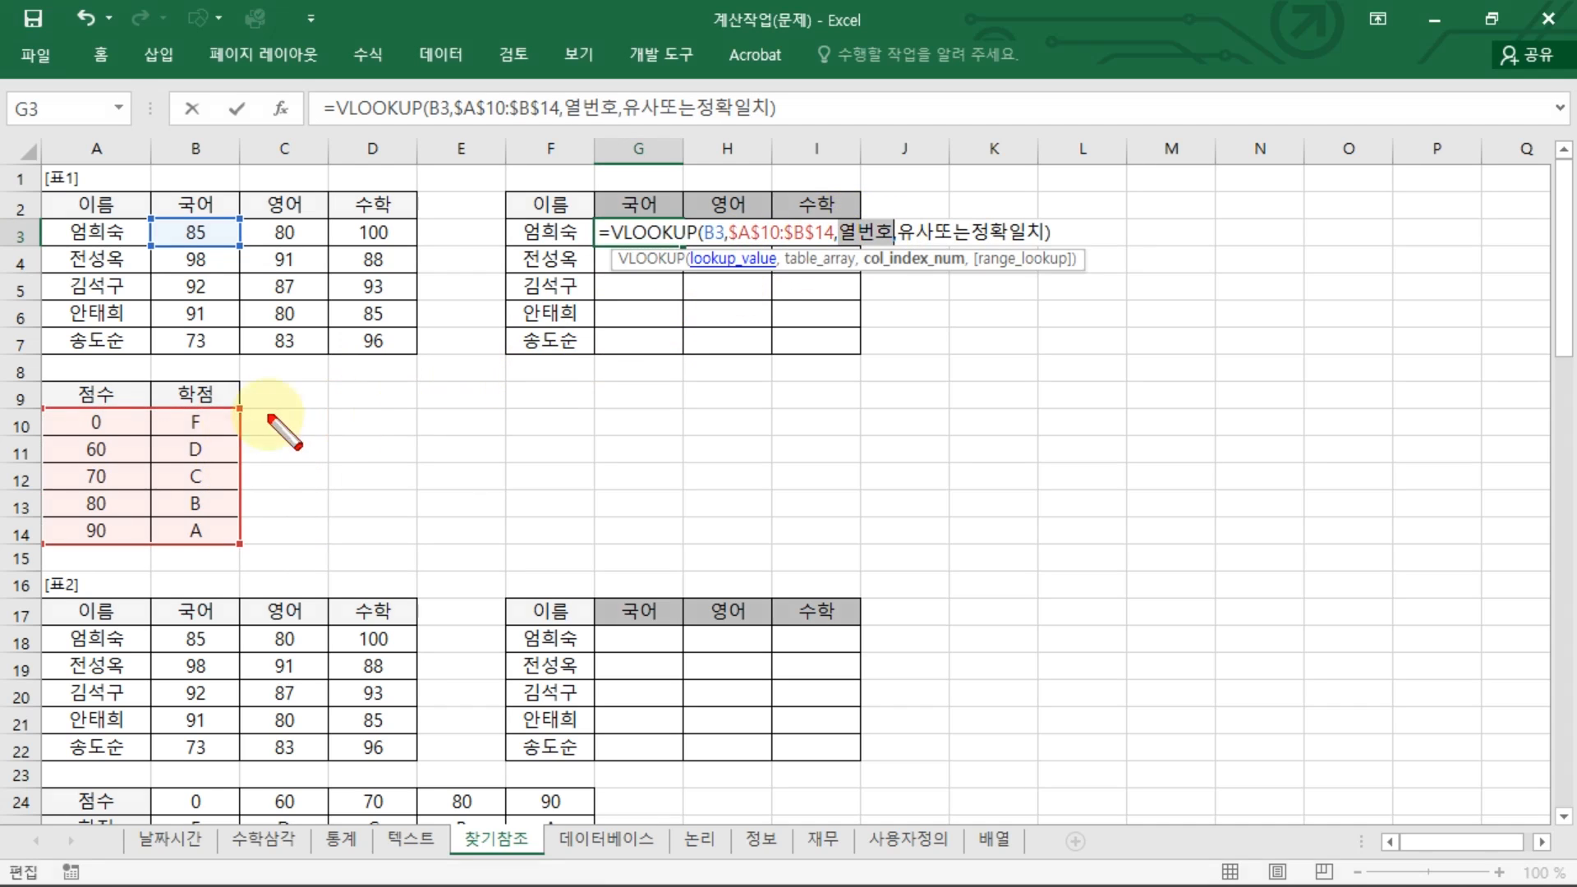
drag(127, 378, 126, 404)
mouse_move(220, 379)
mouse_down()
mouse_move(224, 402)
mouse_move(249, 402)
mouse_up()
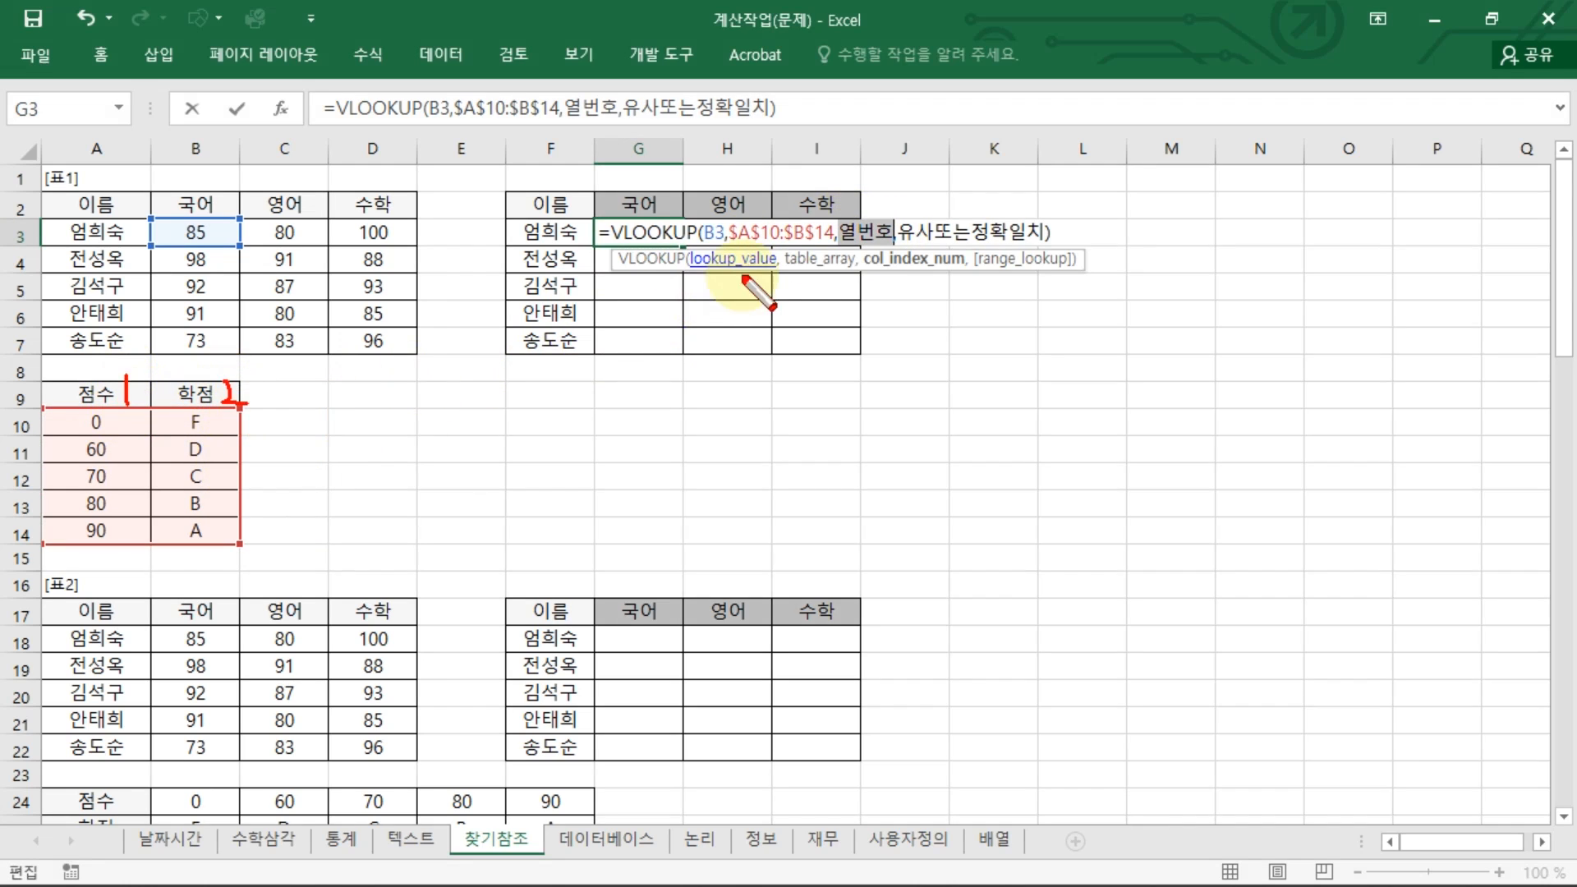
key(Escape)
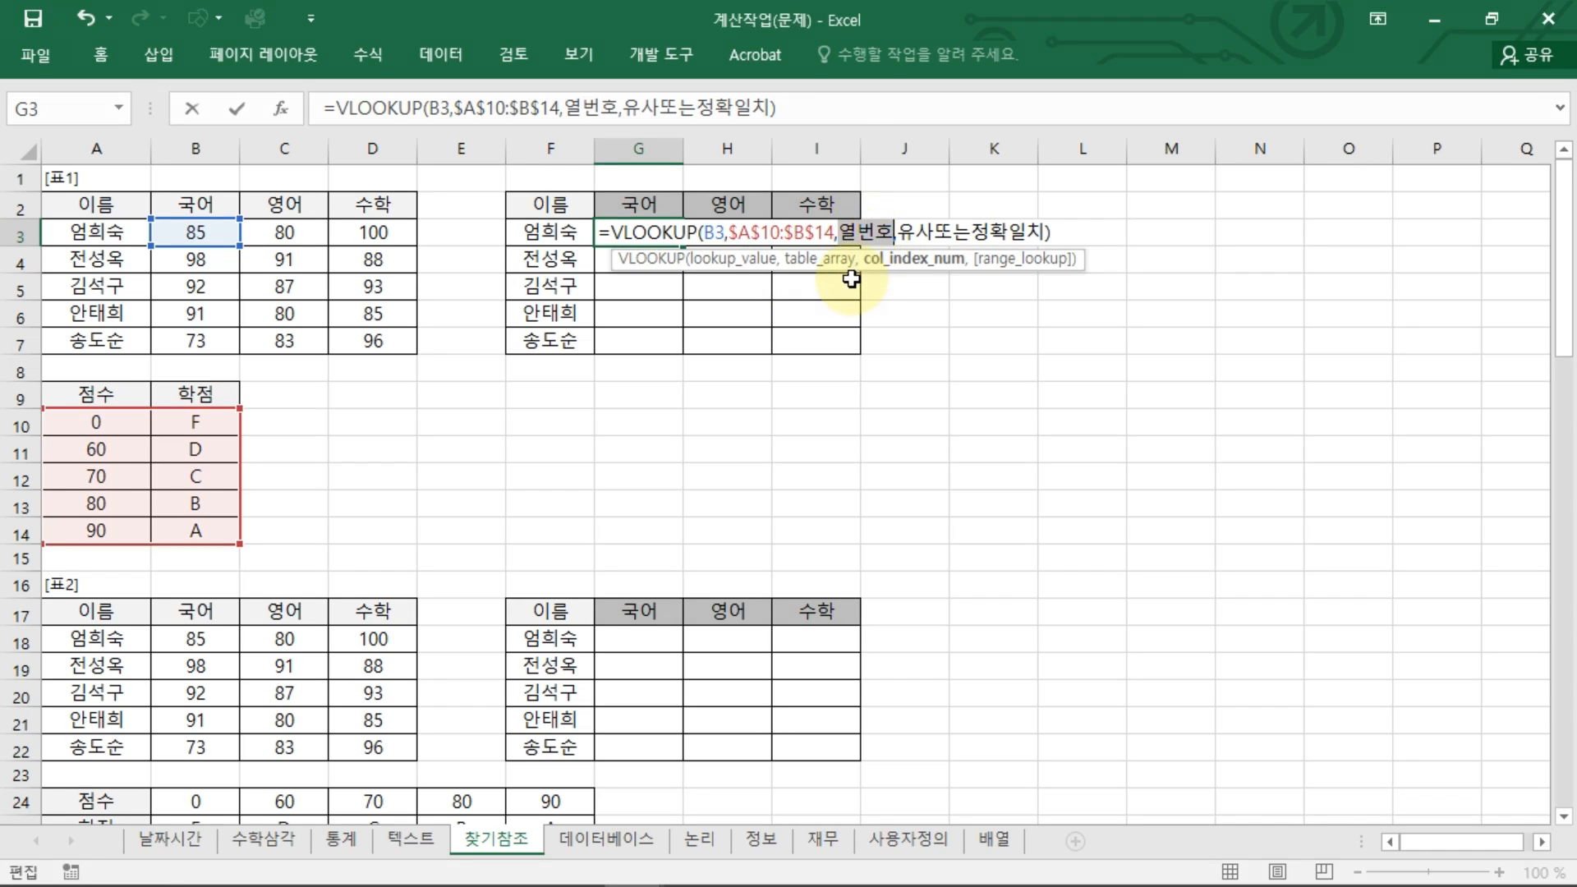
text(2)
Replace the 유사또는정확일치 placeholder with TRUE for an approximate match and enter the VLOOKUP formula in G3.
drag(854, 232, 1096, 238)
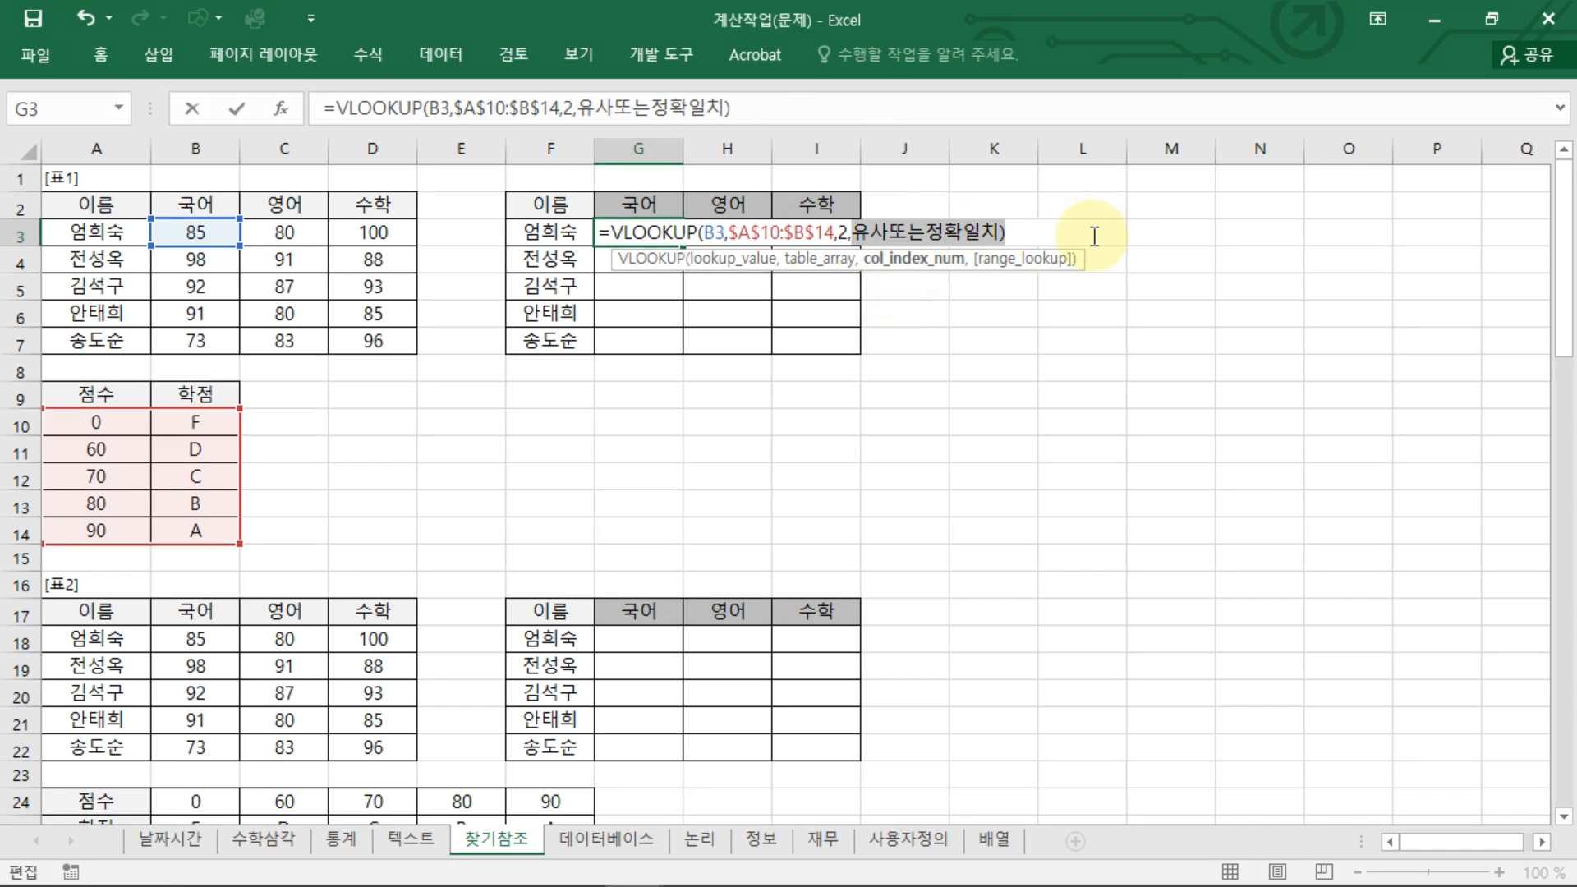
key(BackSpace)
key(BackSpace)
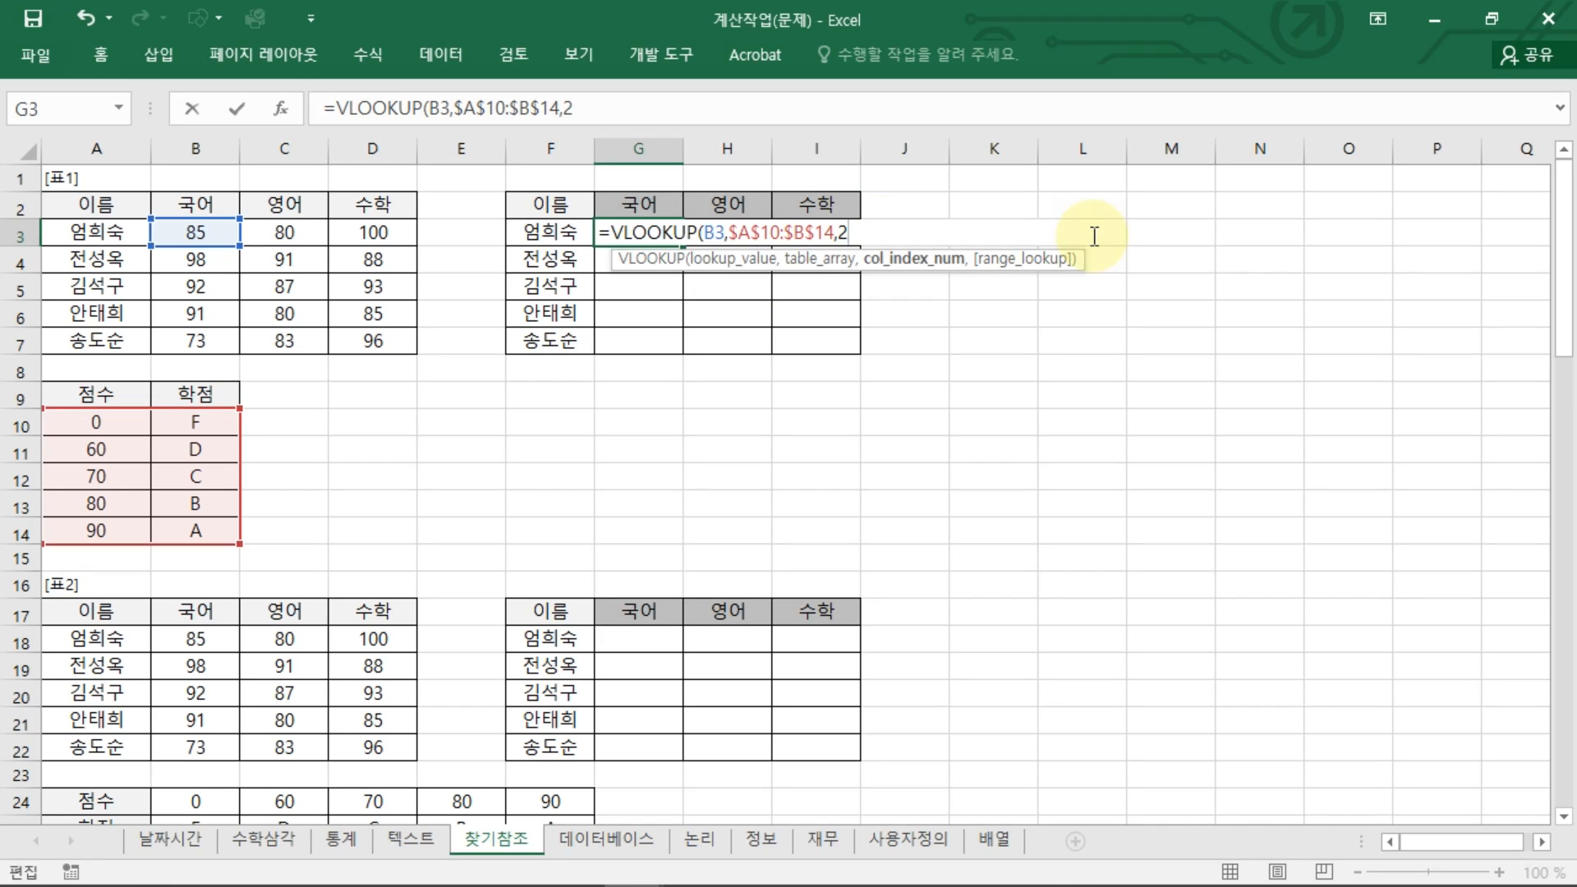
text(,)
double_click(969, 289)
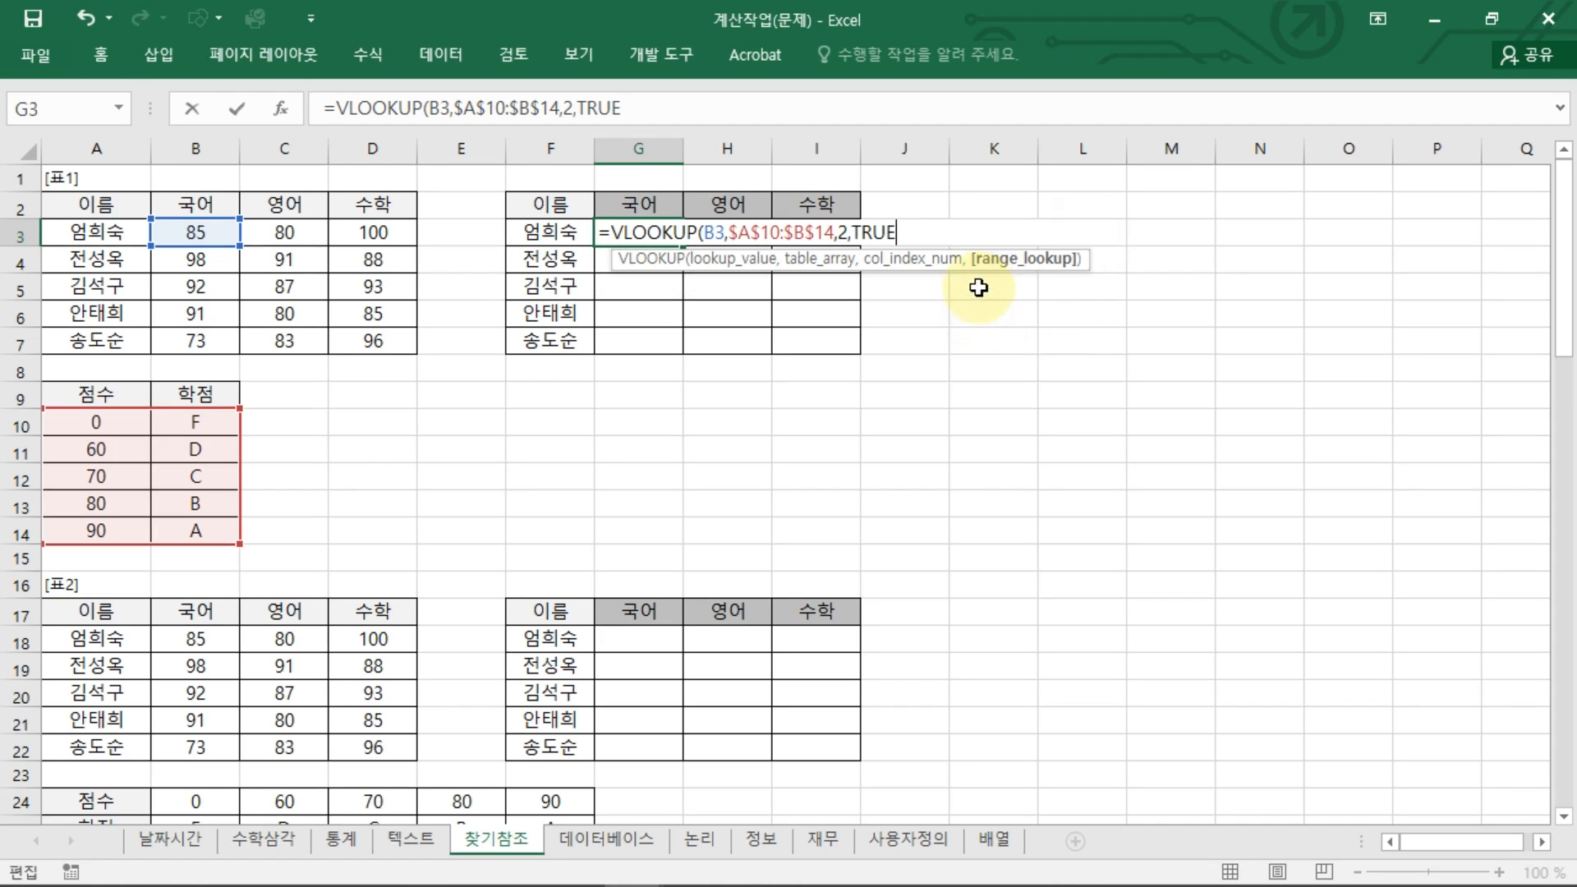
key(ctrl+2)
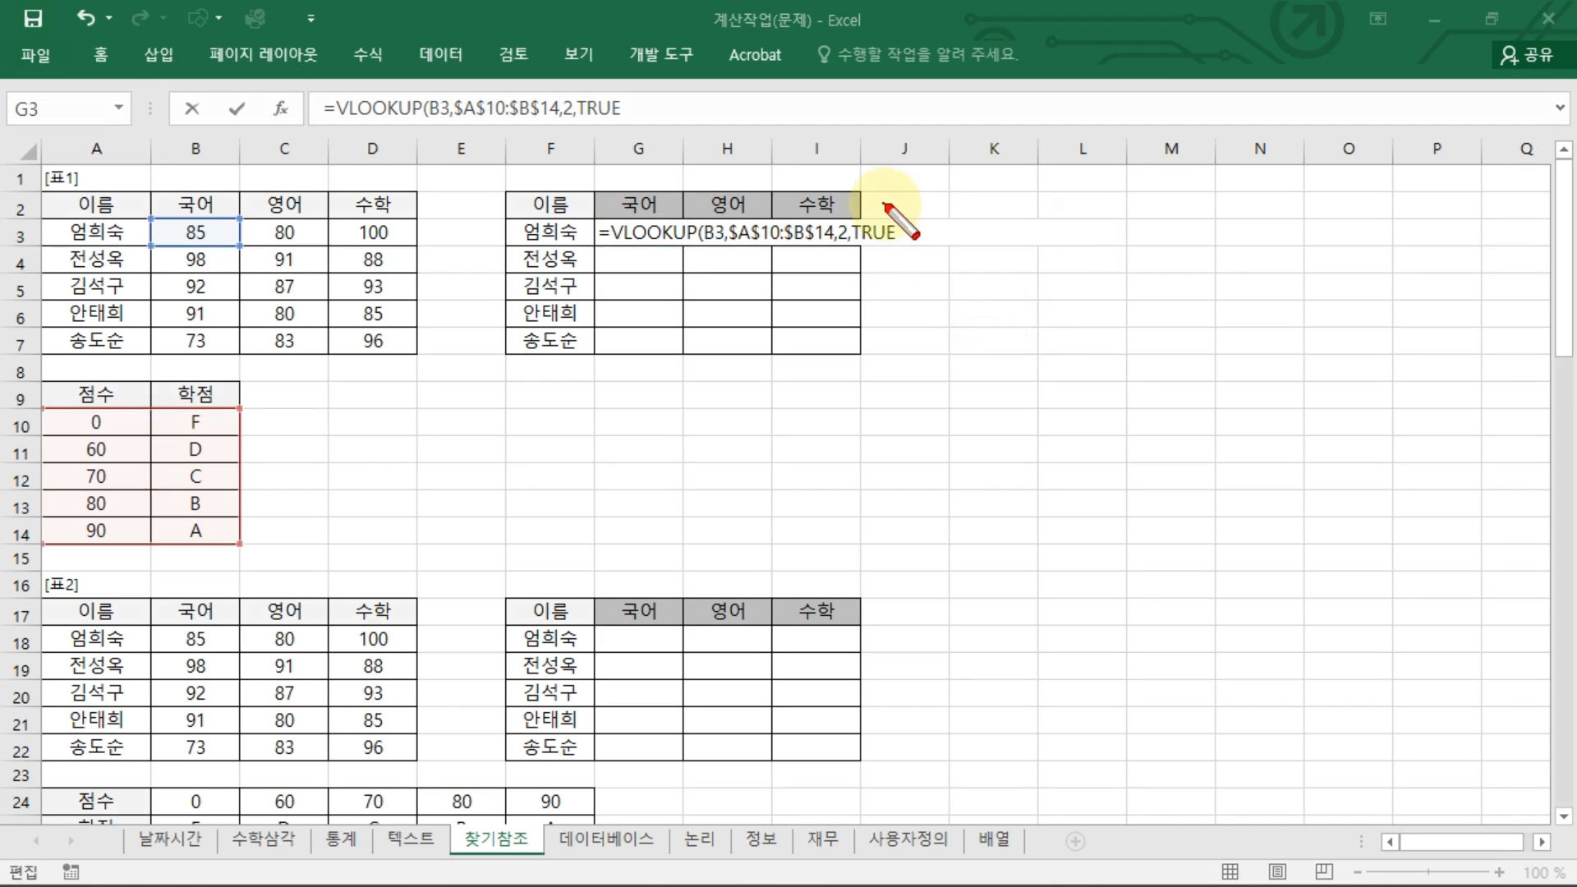
drag(885, 205, 885, 254)
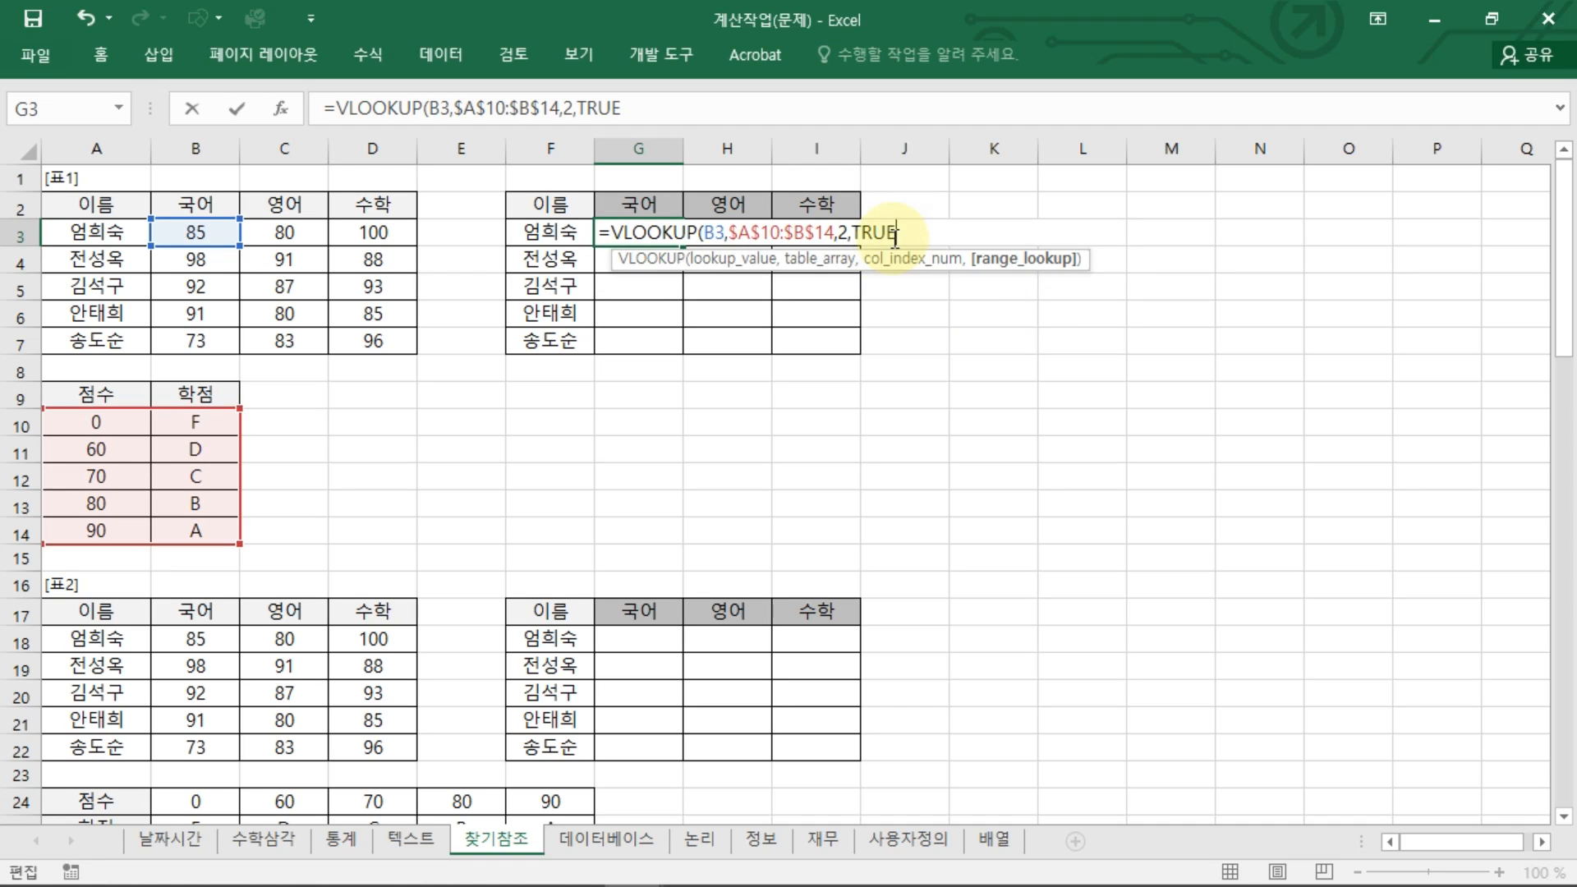
key(Return)
Center the result in cell G3 horizontally.
click(655, 233)
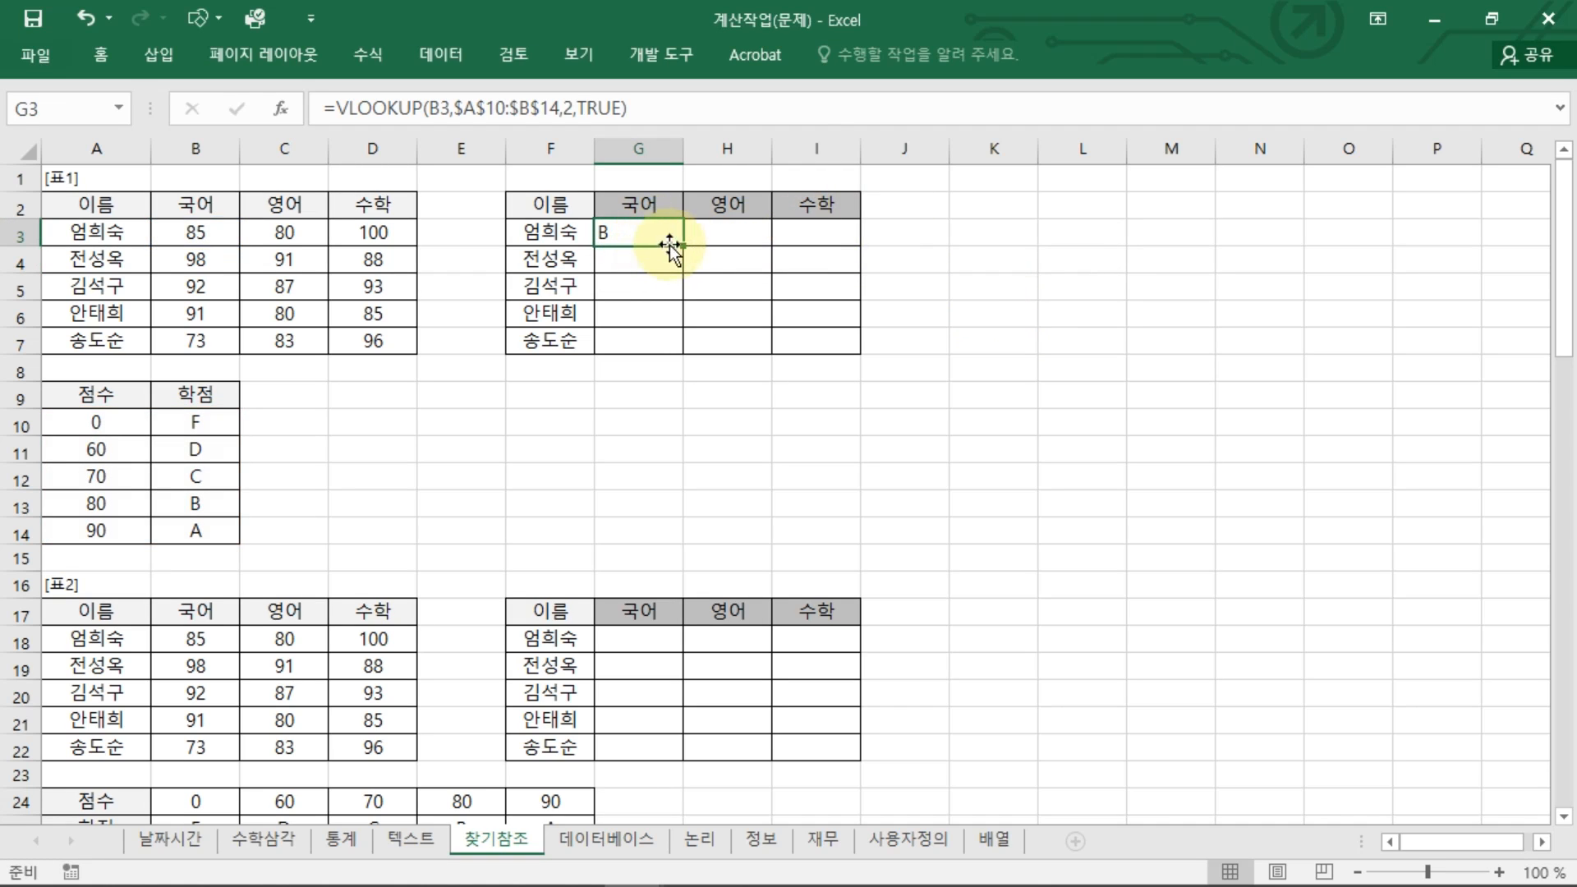
click(106, 49)
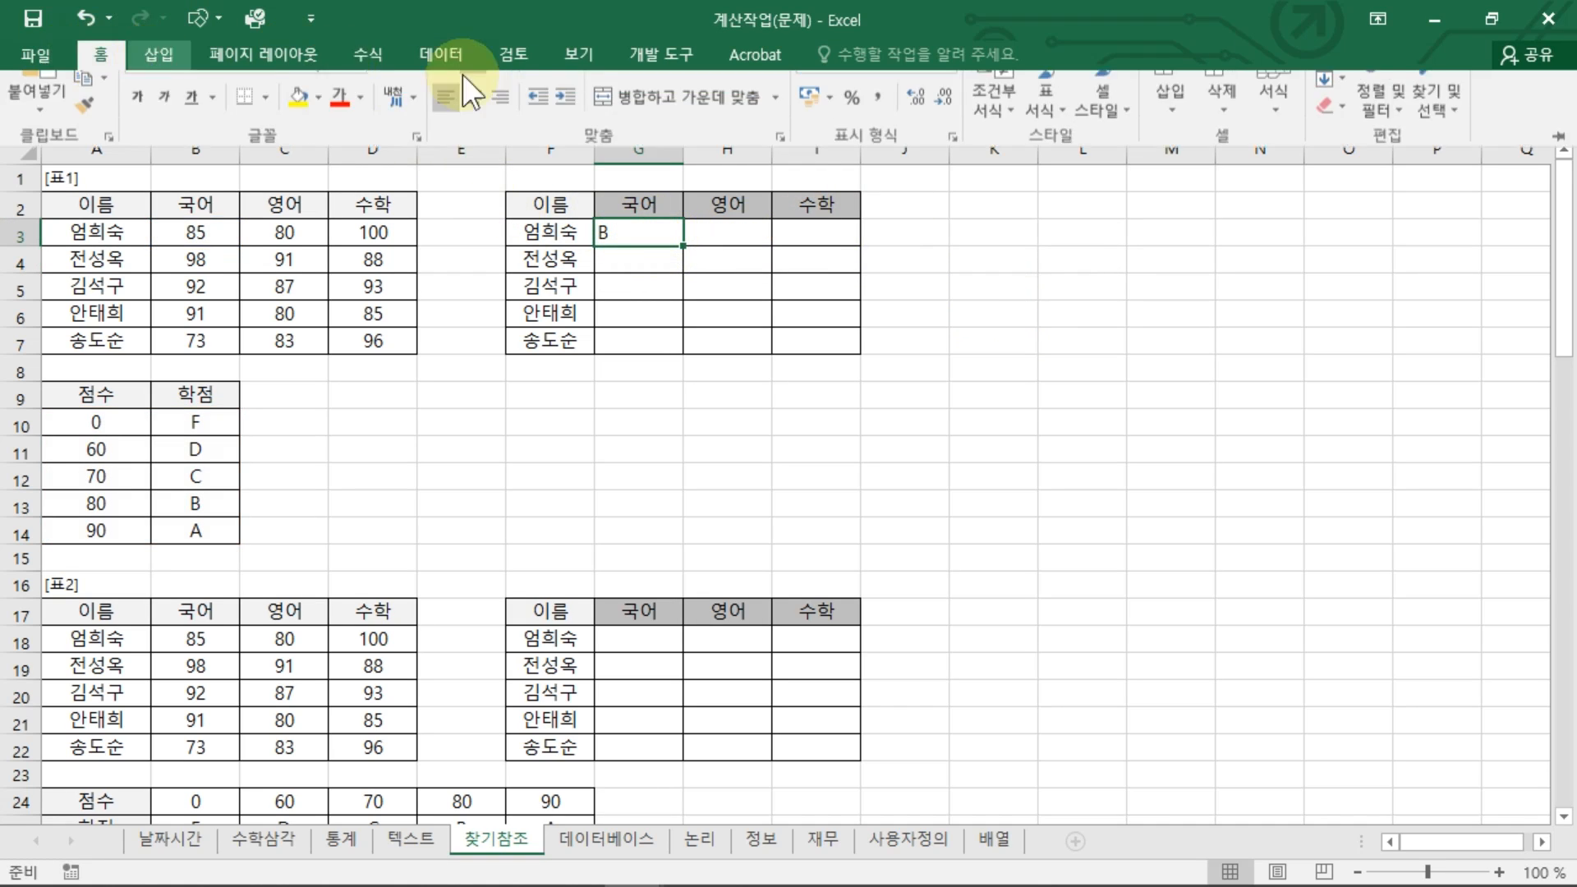
click(475, 140)
Fill the G3 VLOOKUP formula across to I3 and down to row 7 of the 표1 result table.
drag(684, 249, 852, 242)
click(864, 245)
click(788, 233)
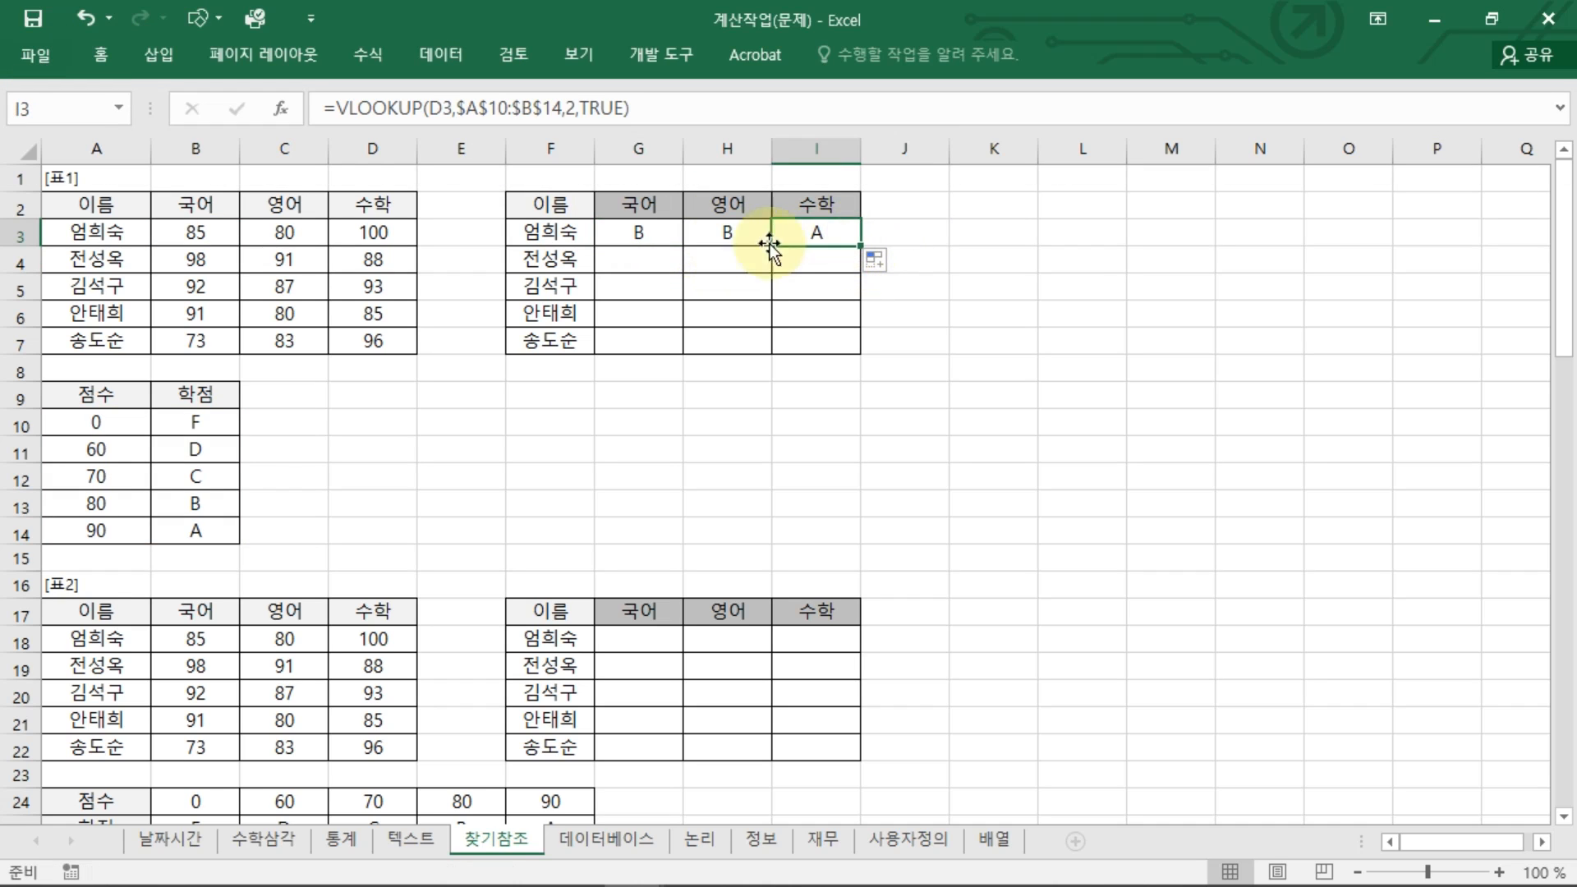
drag(658, 234, 836, 241)
drag(638, 233, 847, 366)
Check the copied formula's references in I7 and compare the first student's 수학 and 영어 scores with their grades.
double_click(836, 341)
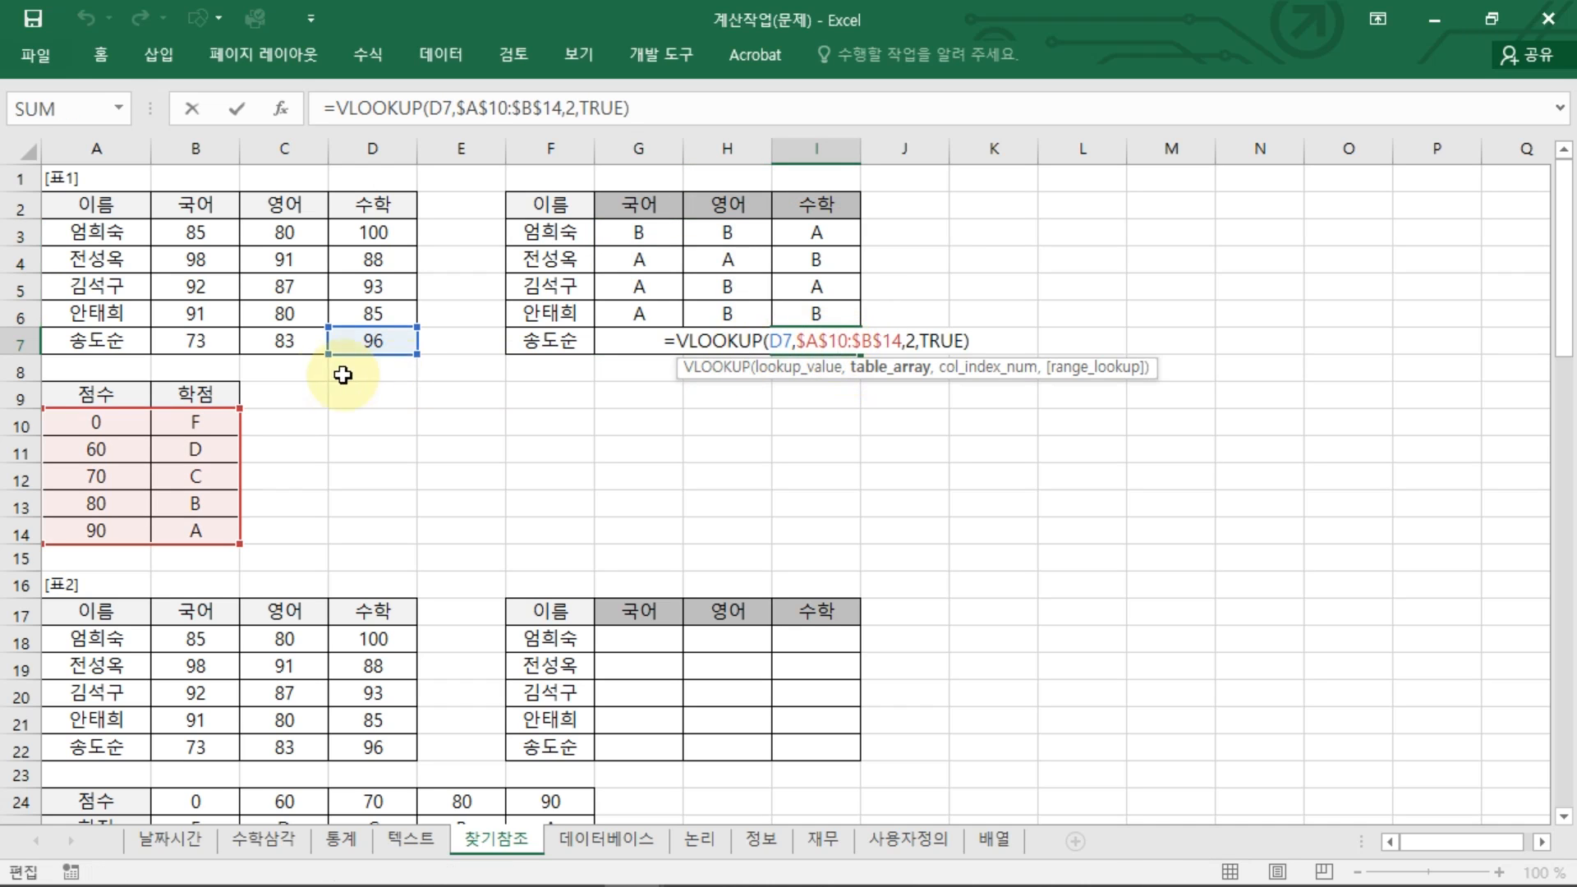
key(Escape)
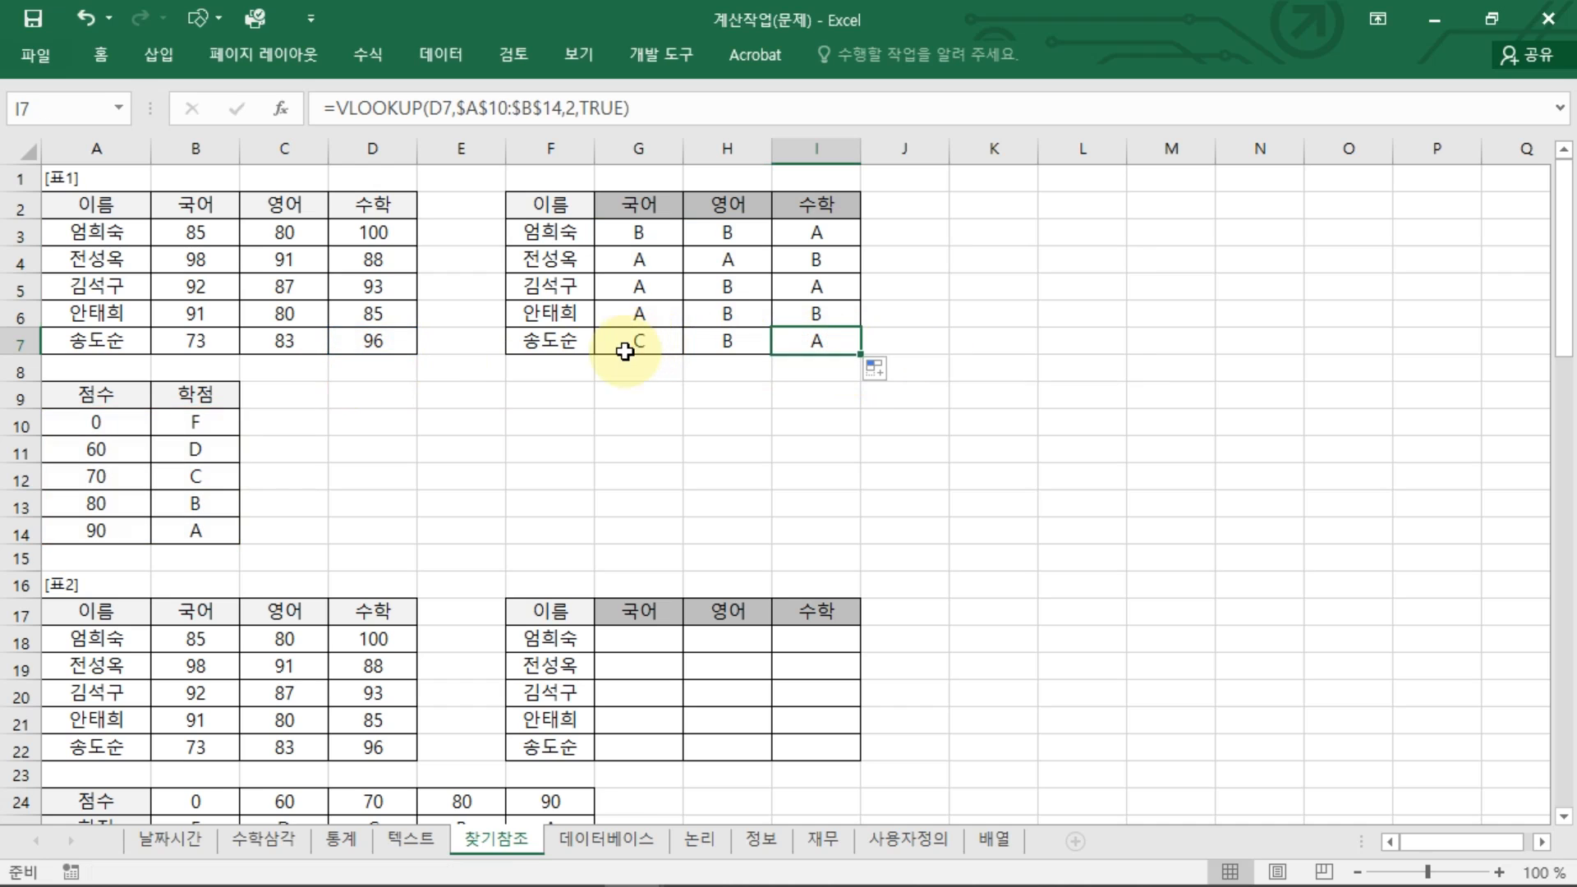
click(396, 228)
click(798, 230)
click(254, 235)
click(711, 243)
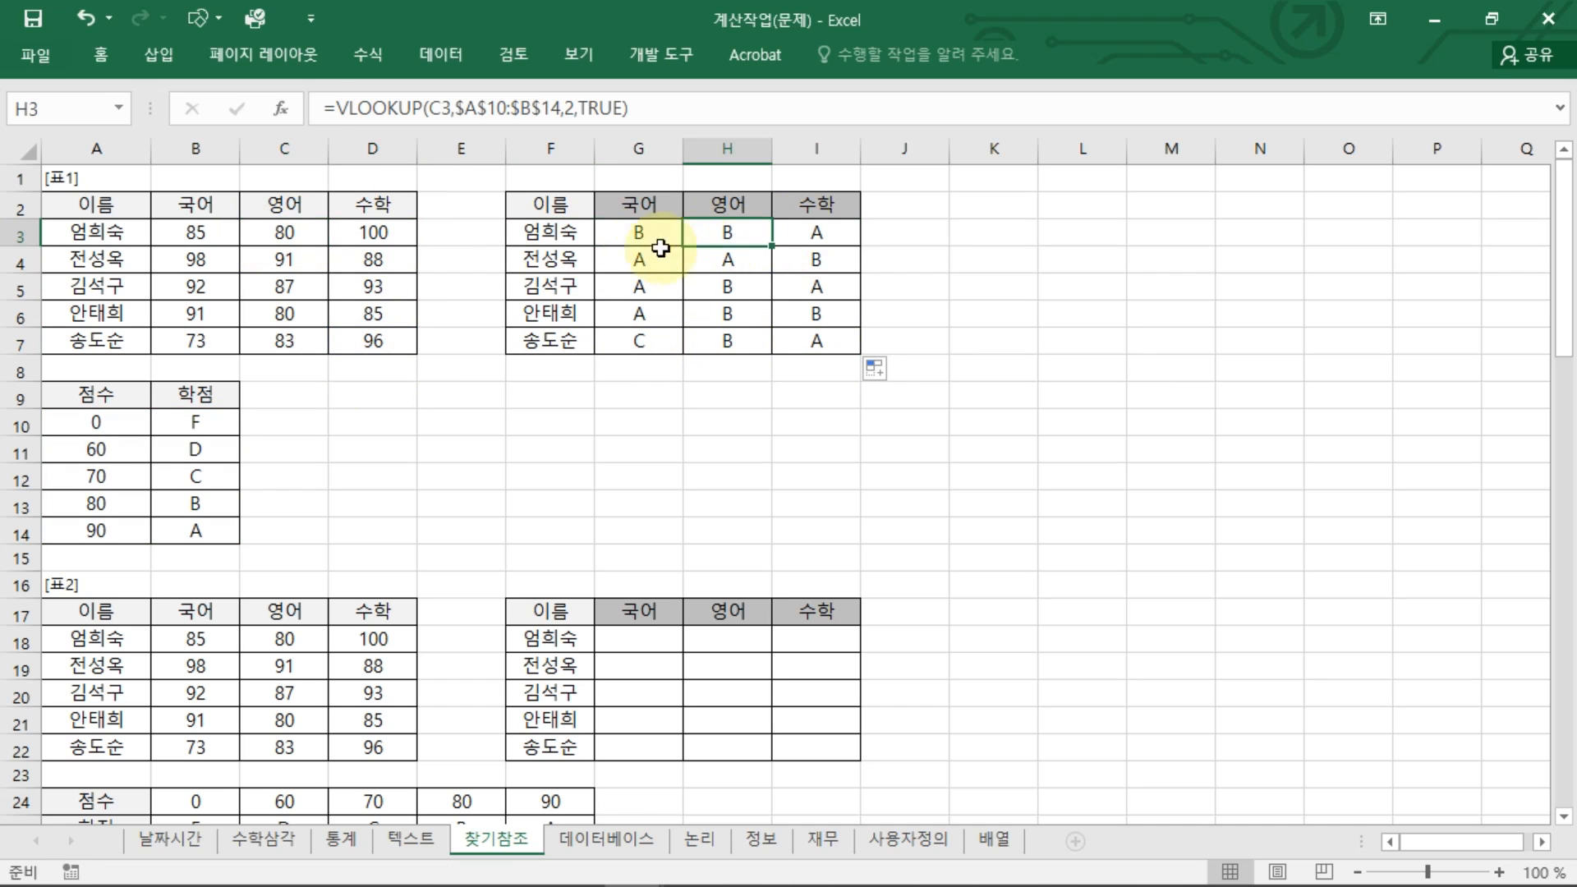
Review the VLOOKUP formula in G3, examining its lookup value argument B3.
click(657, 232)
double_click(660, 228)
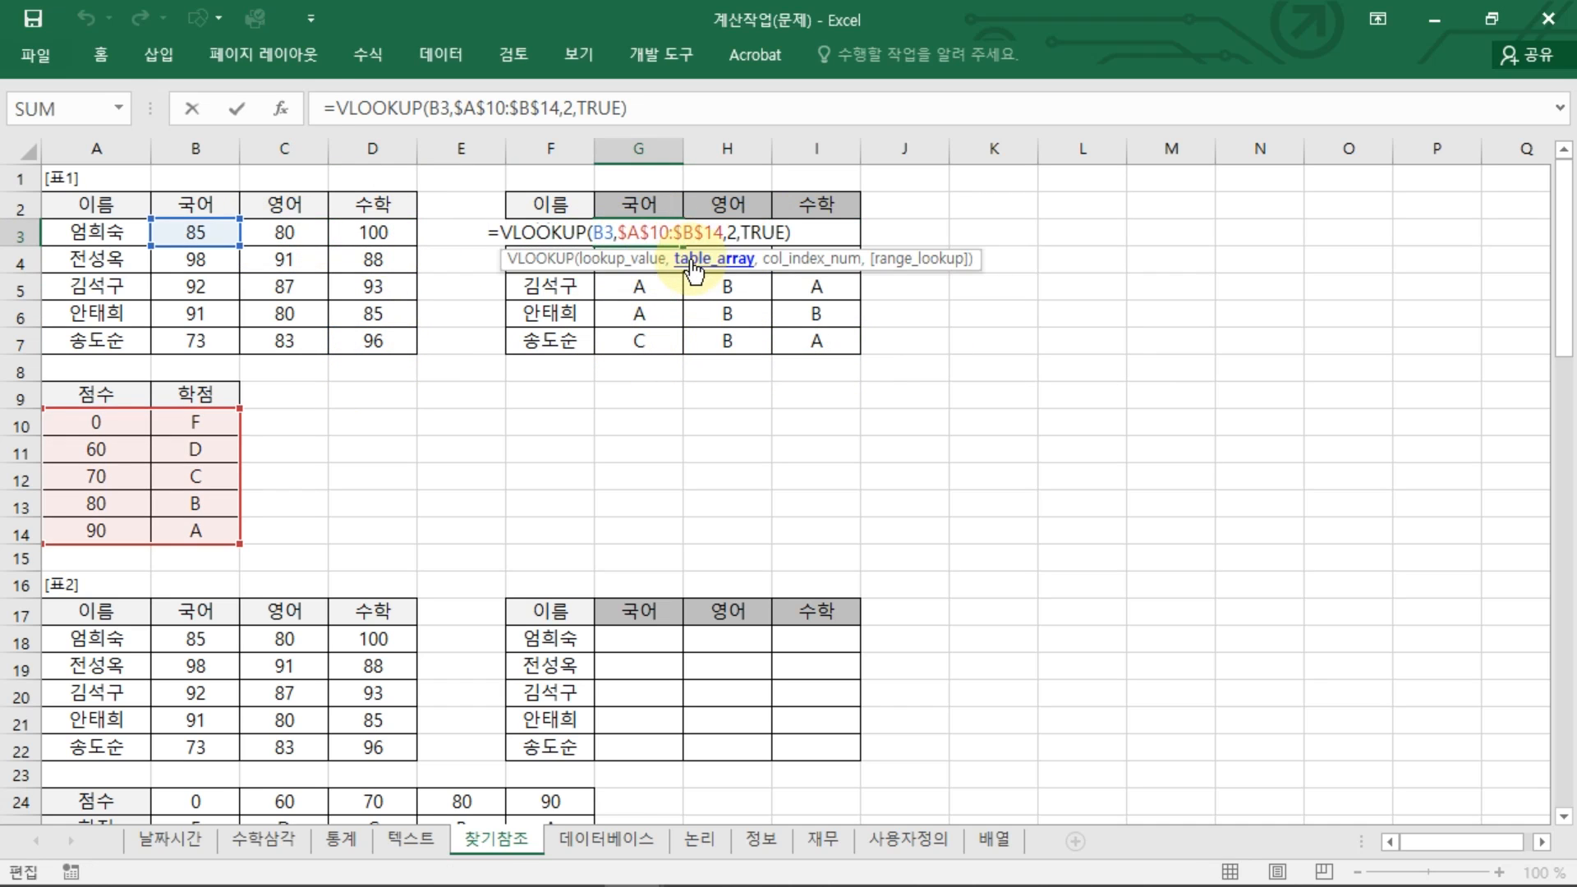
key(Escape)
double_click(649, 234)
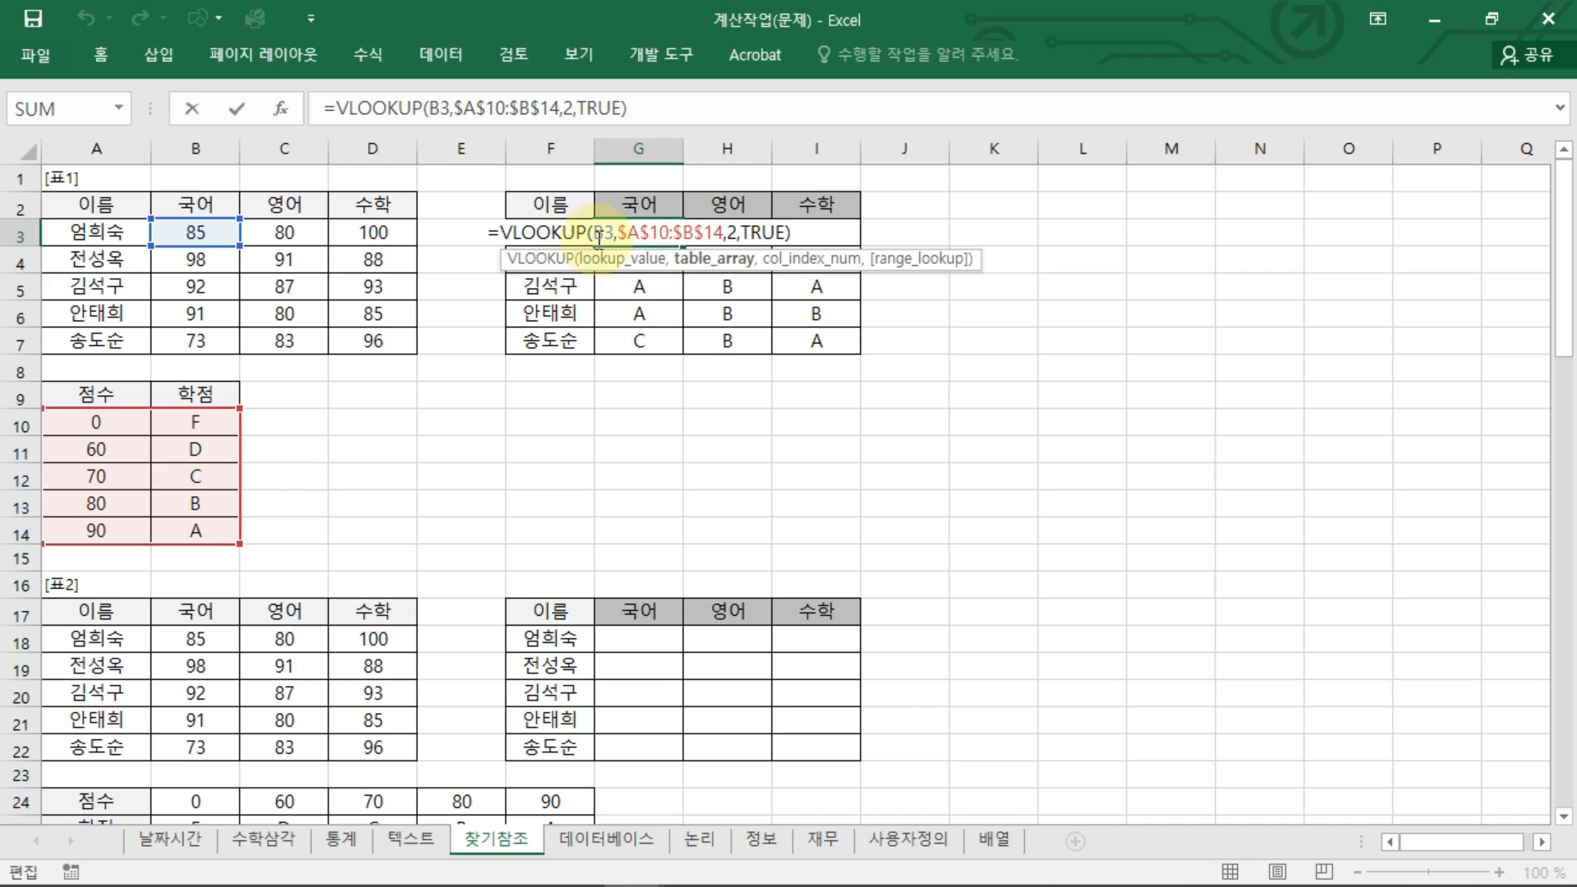
drag(615, 233, 594, 228)
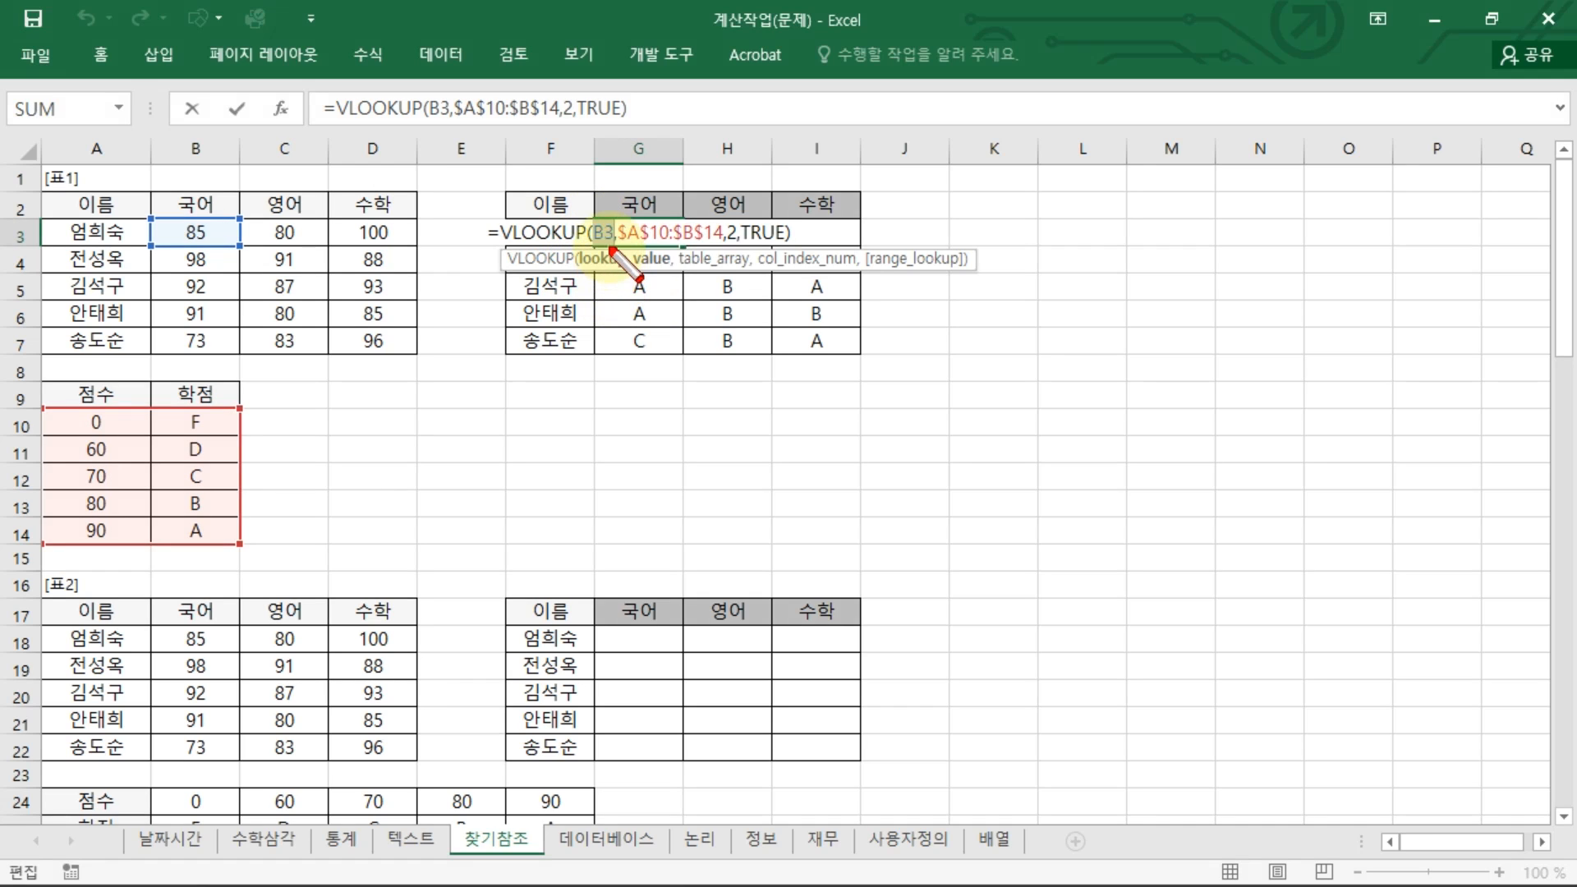
mouse_move(503, 244)
mouse_down()
mouse_move(585, 249)
mouse_move(639, 297)
mouse_move(694, 310)
mouse_move(732, 294)
mouse_move(747, 319)
mouse_up()
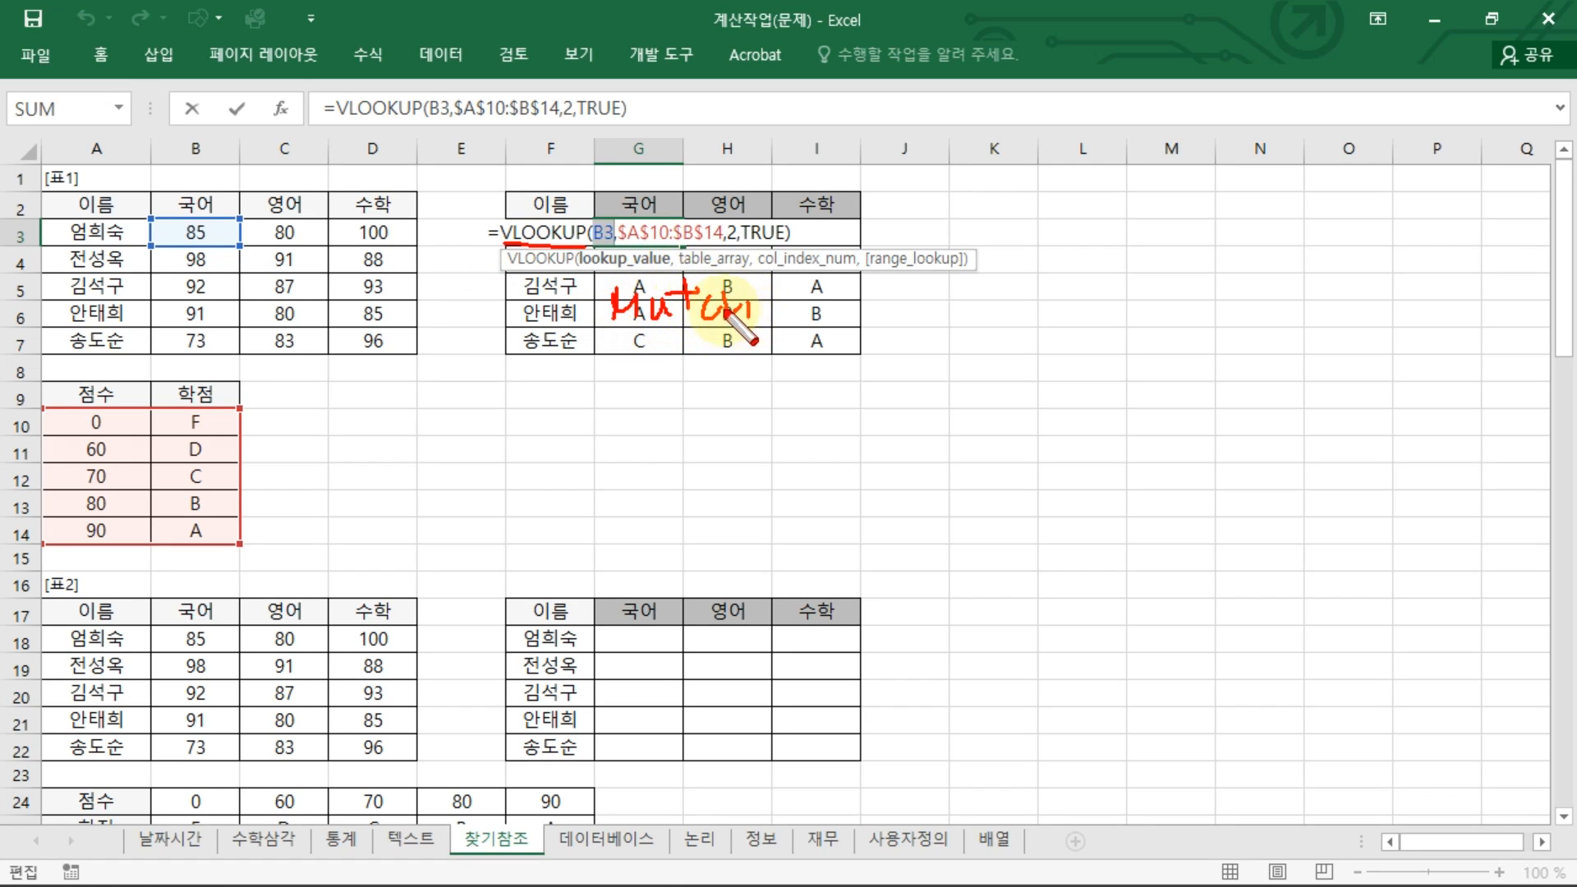
drag(601, 205, 640, 191)
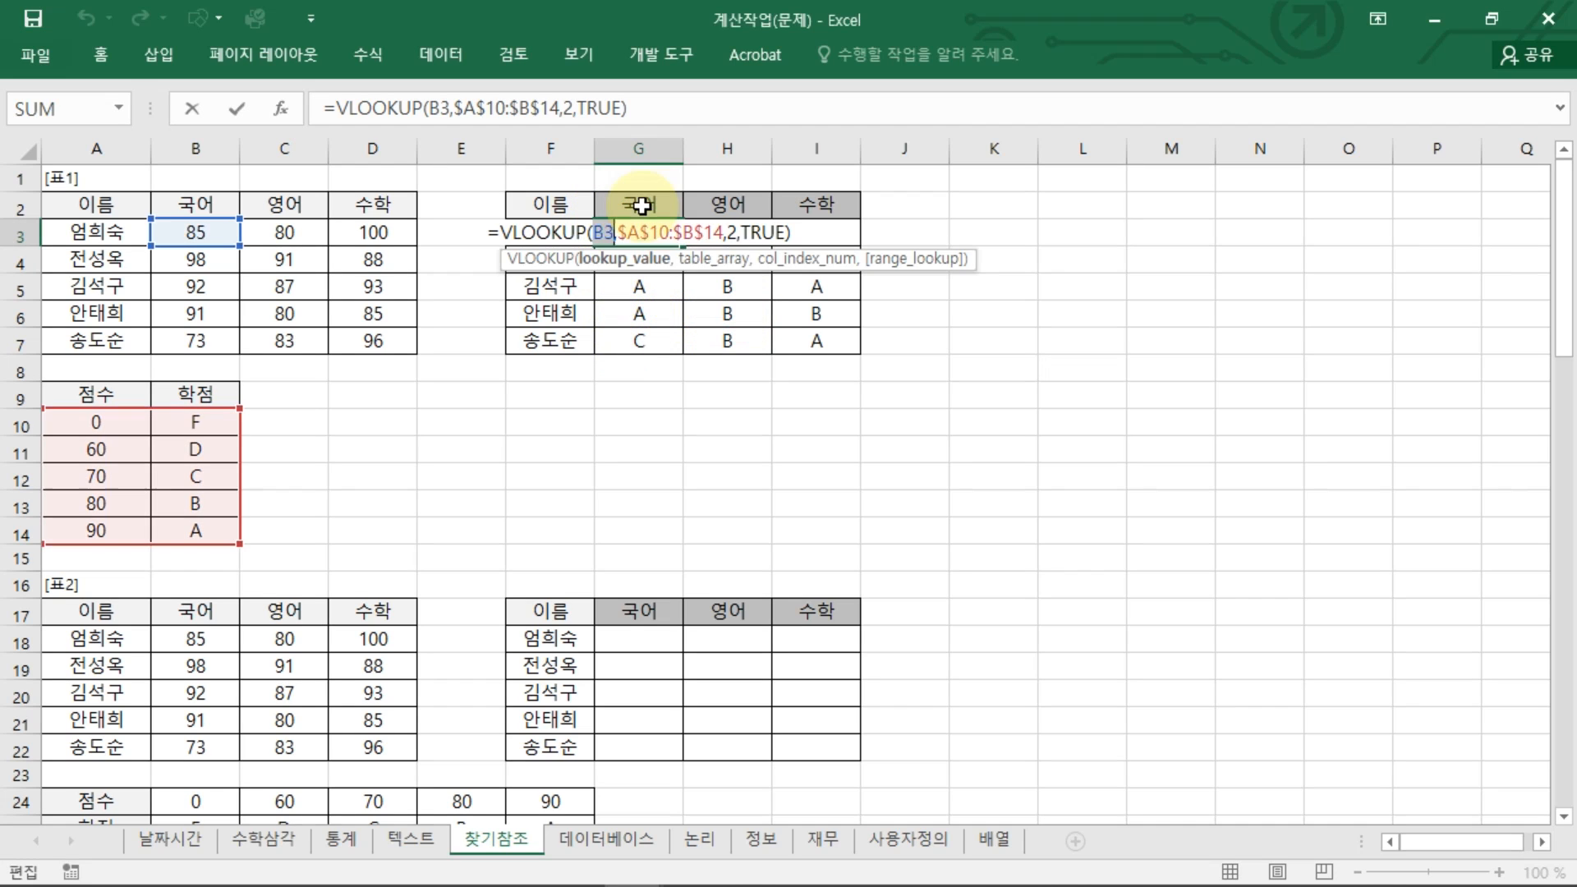
key(ctrl+Return)
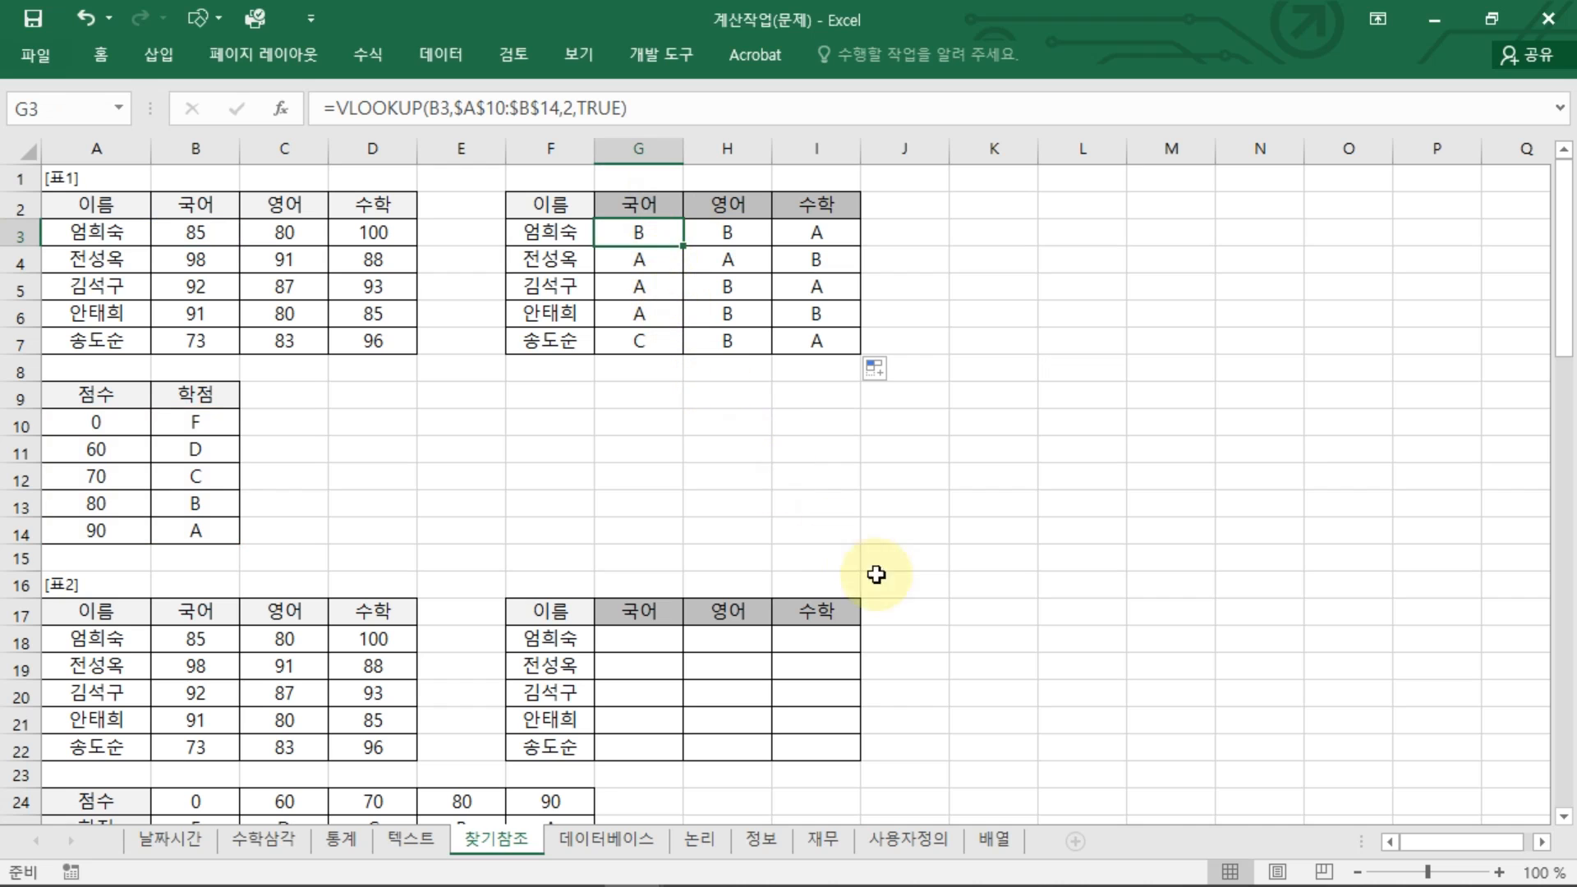
Start an HLOOKUP formula in the first 국어 result cell of 표2, G18.
scroll(802, 616, down, 3)
scroll(802, 618, down, 3)
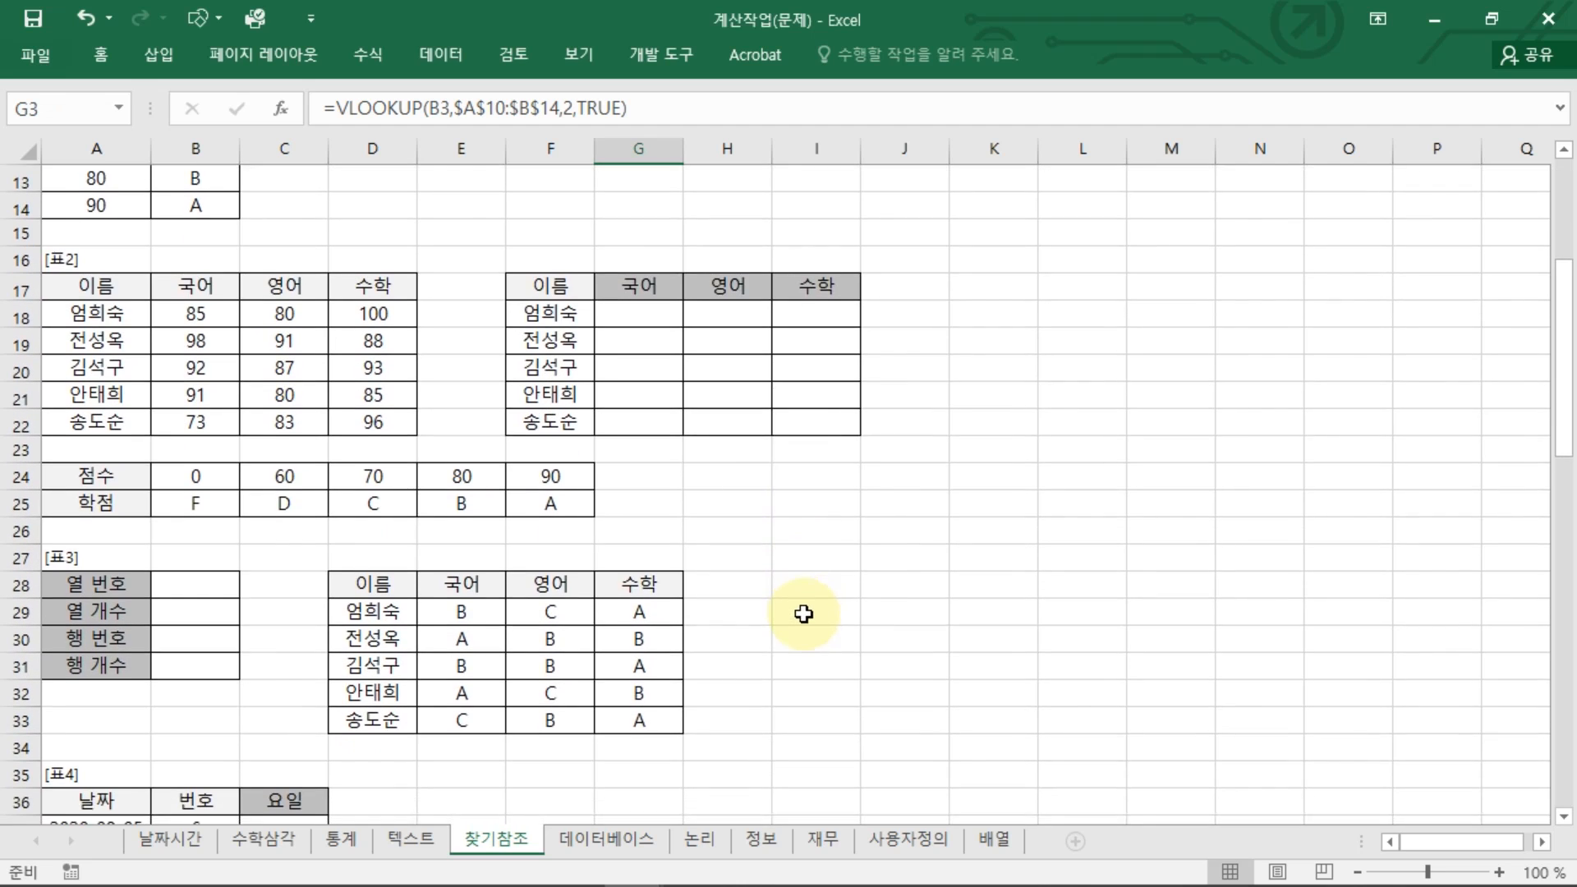
click(657, 236)
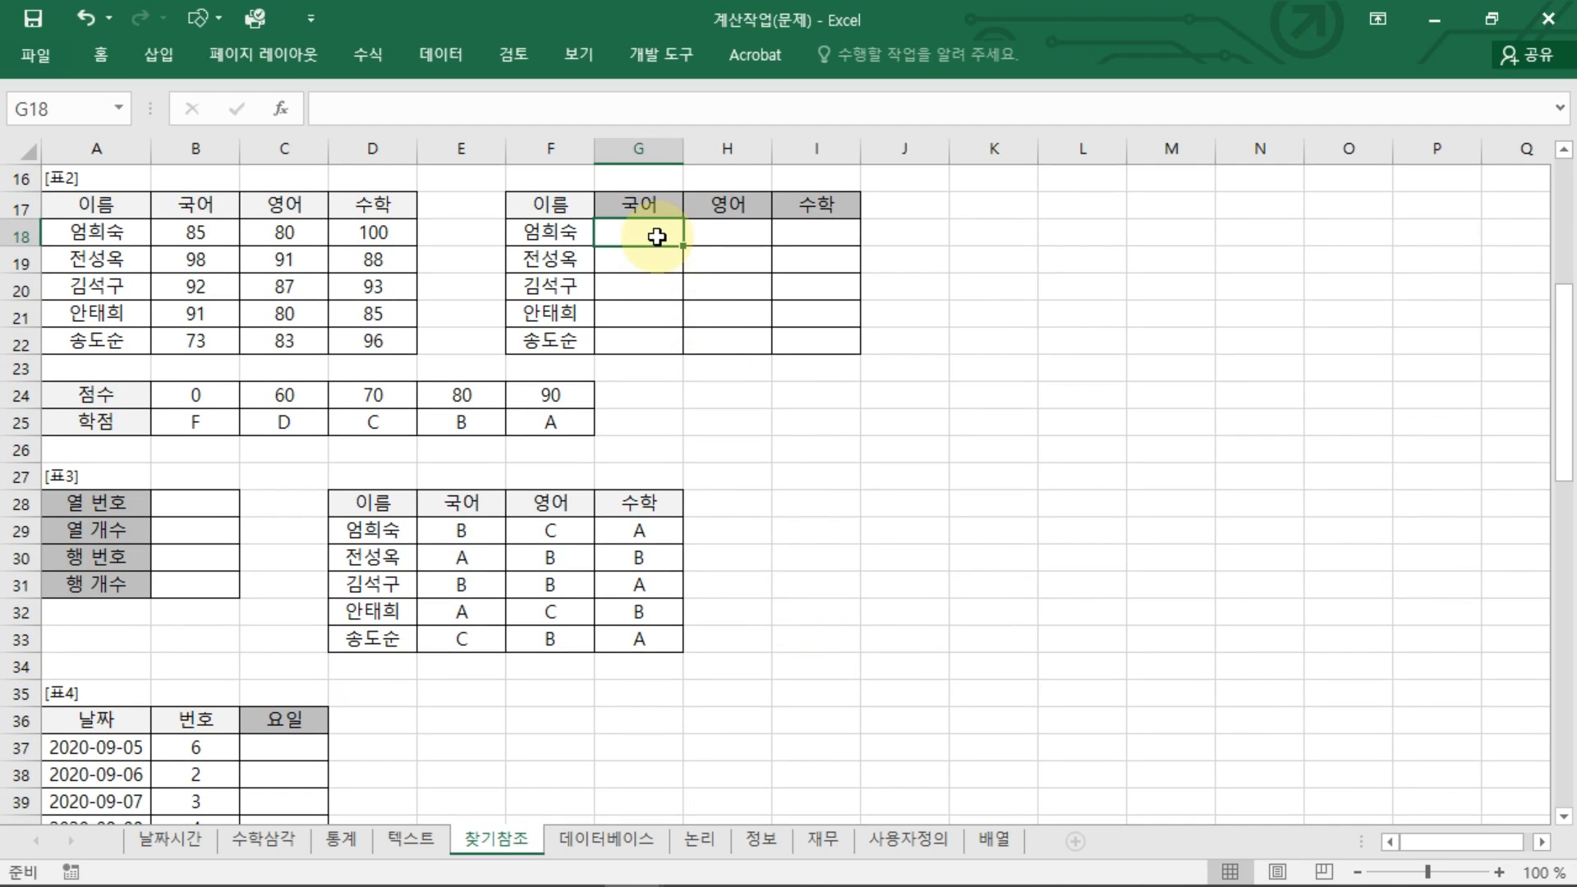
text(=)
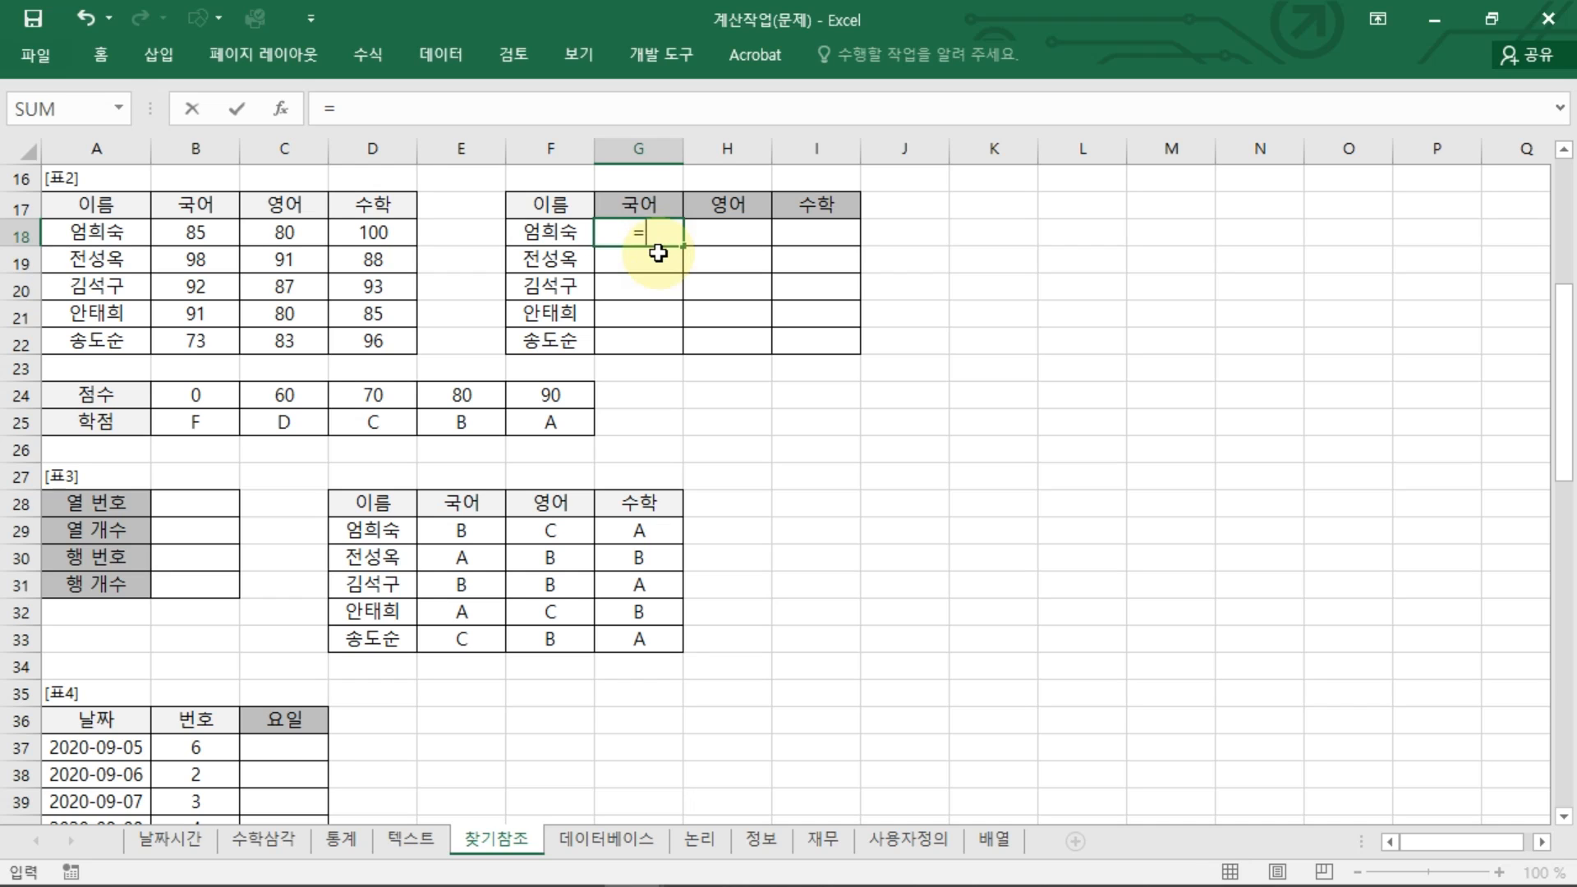
text(HLOOKUP()
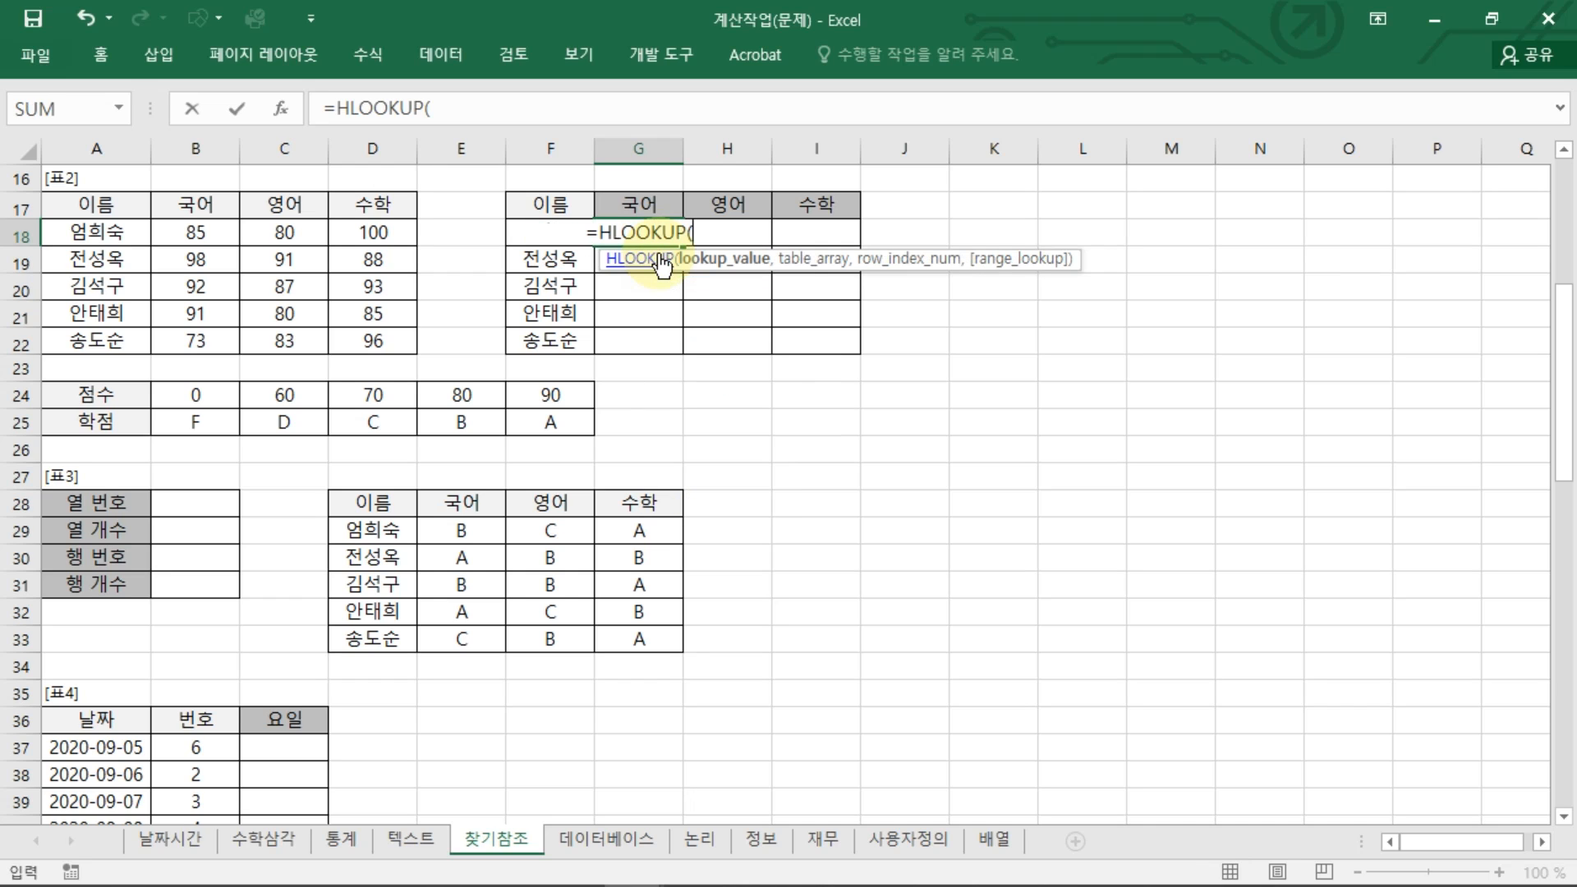
Complete the HLOOKUP draft in G18 with the argument placeholders 찾을값,범위,행번호,유,정 and a closing parenthesis.
text(CKW)
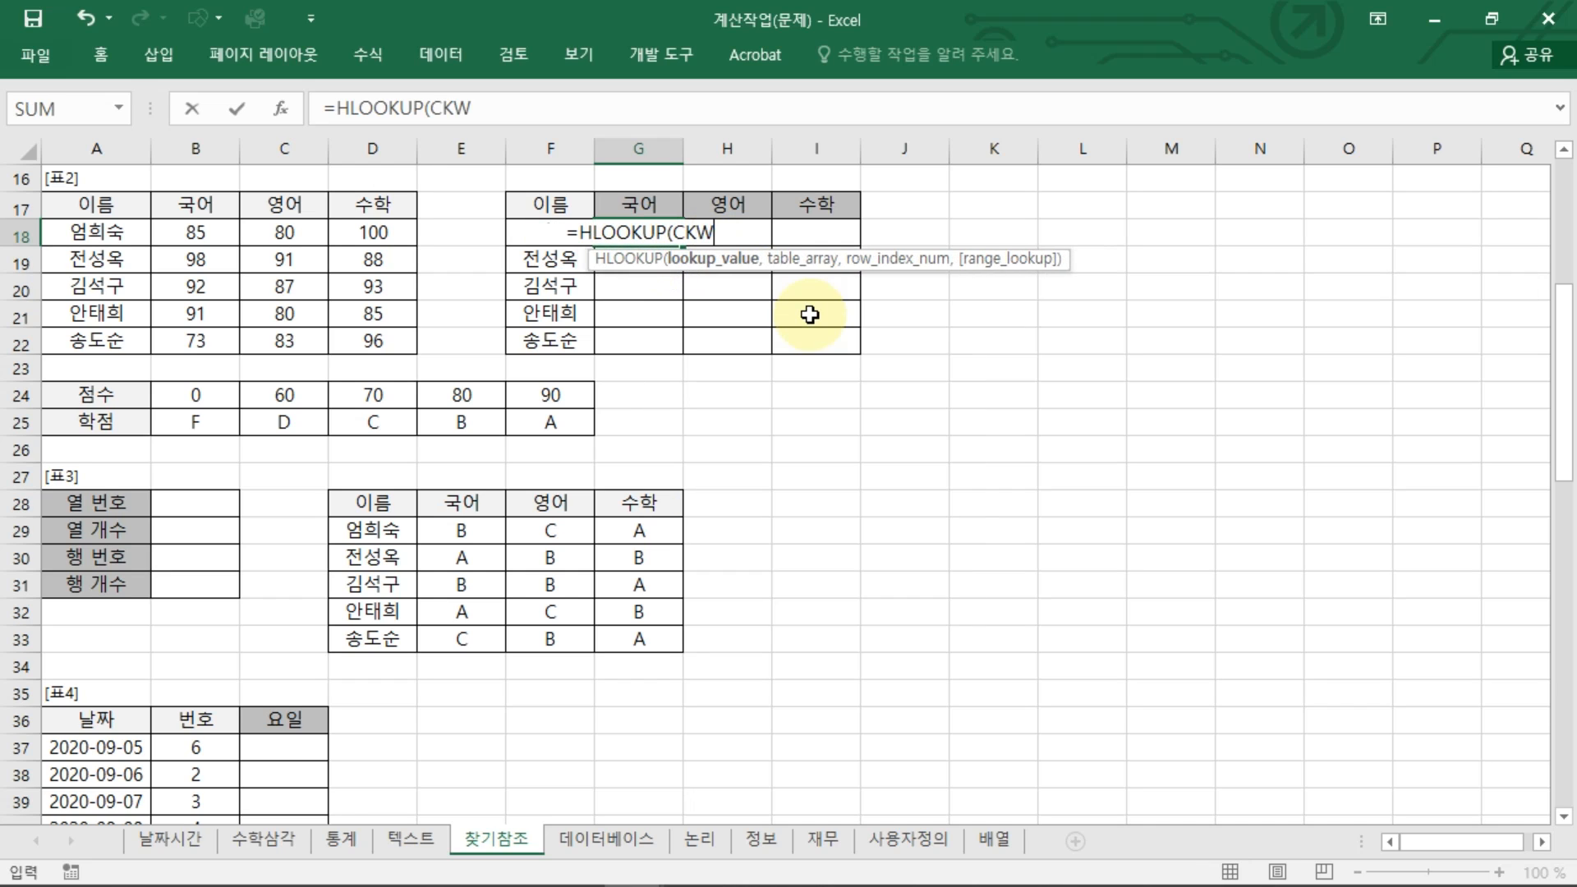
key(BackSpace)
key(BackSpace)
key(BackSpace)
key(Hangul)
text(차)
text(을값,범위,)
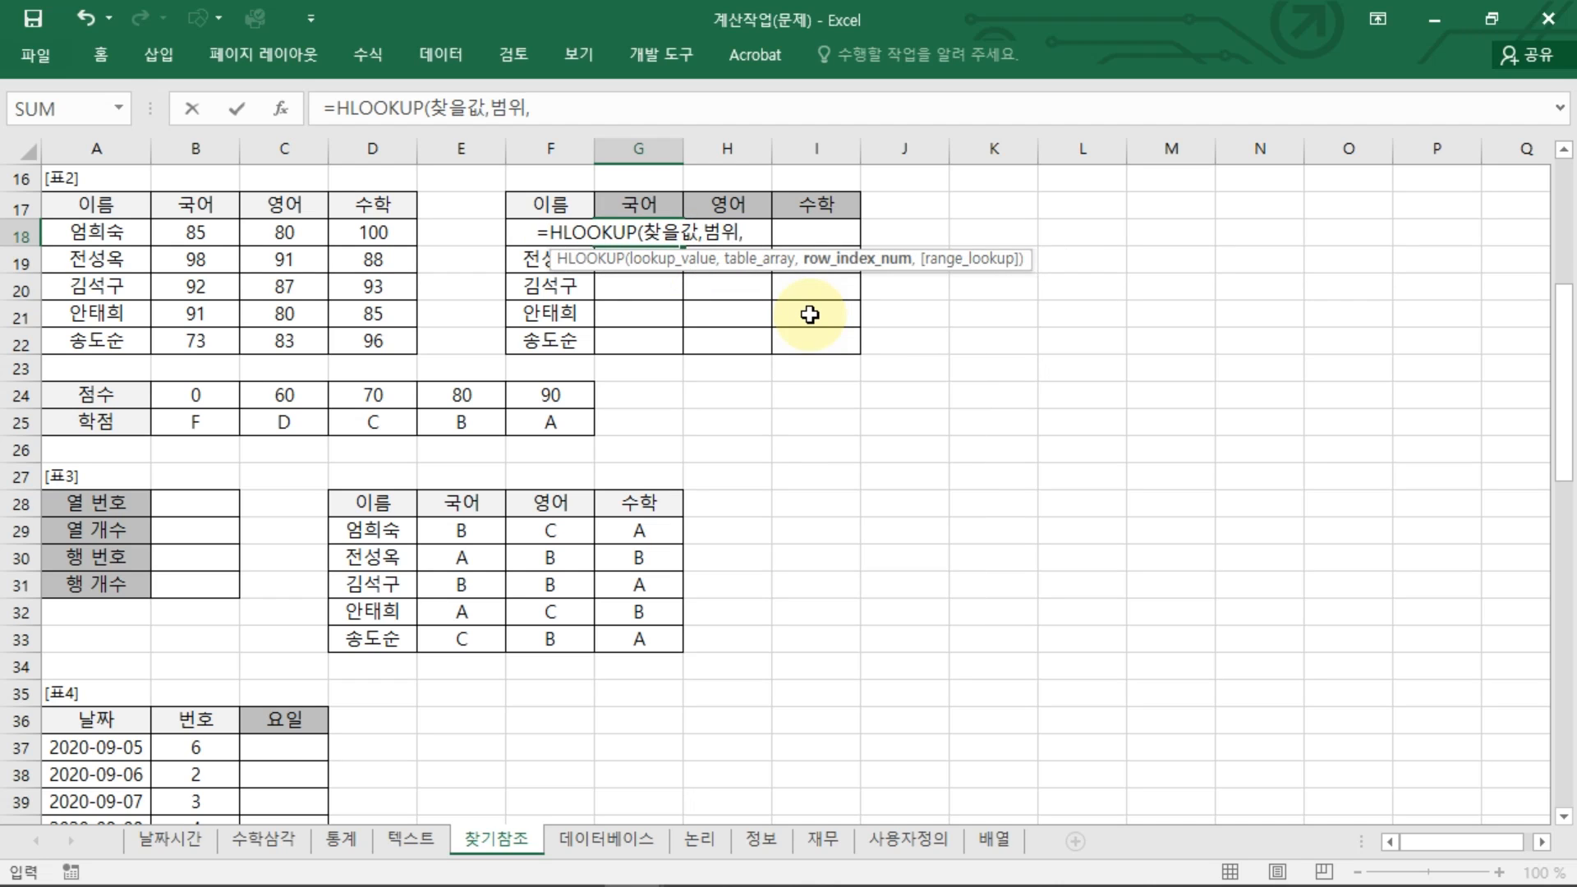
text(ㅎ)
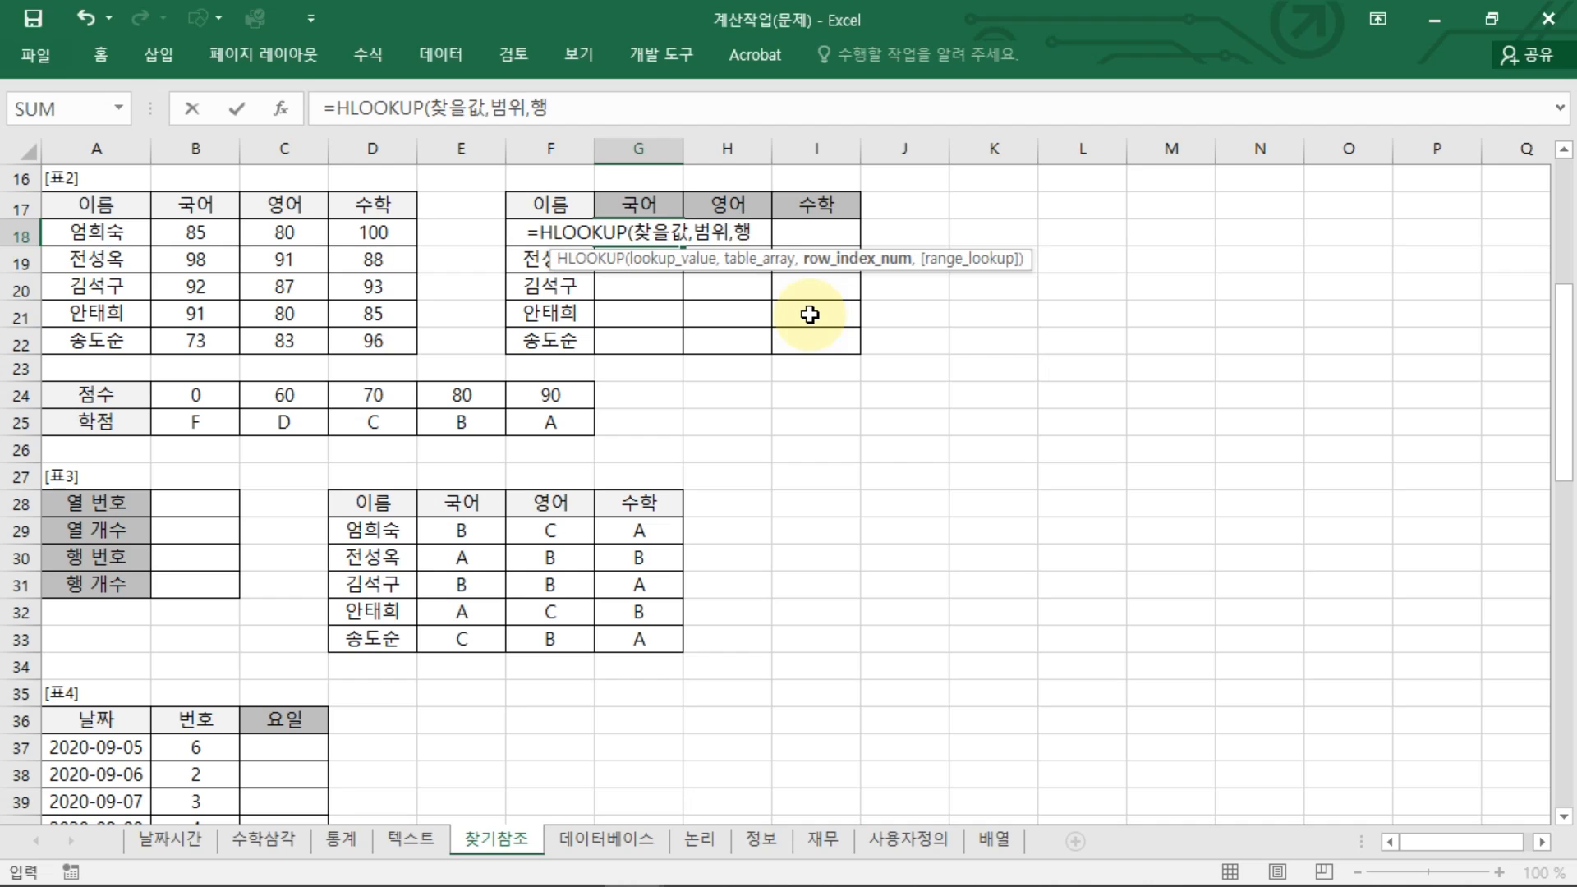
text(번호,)
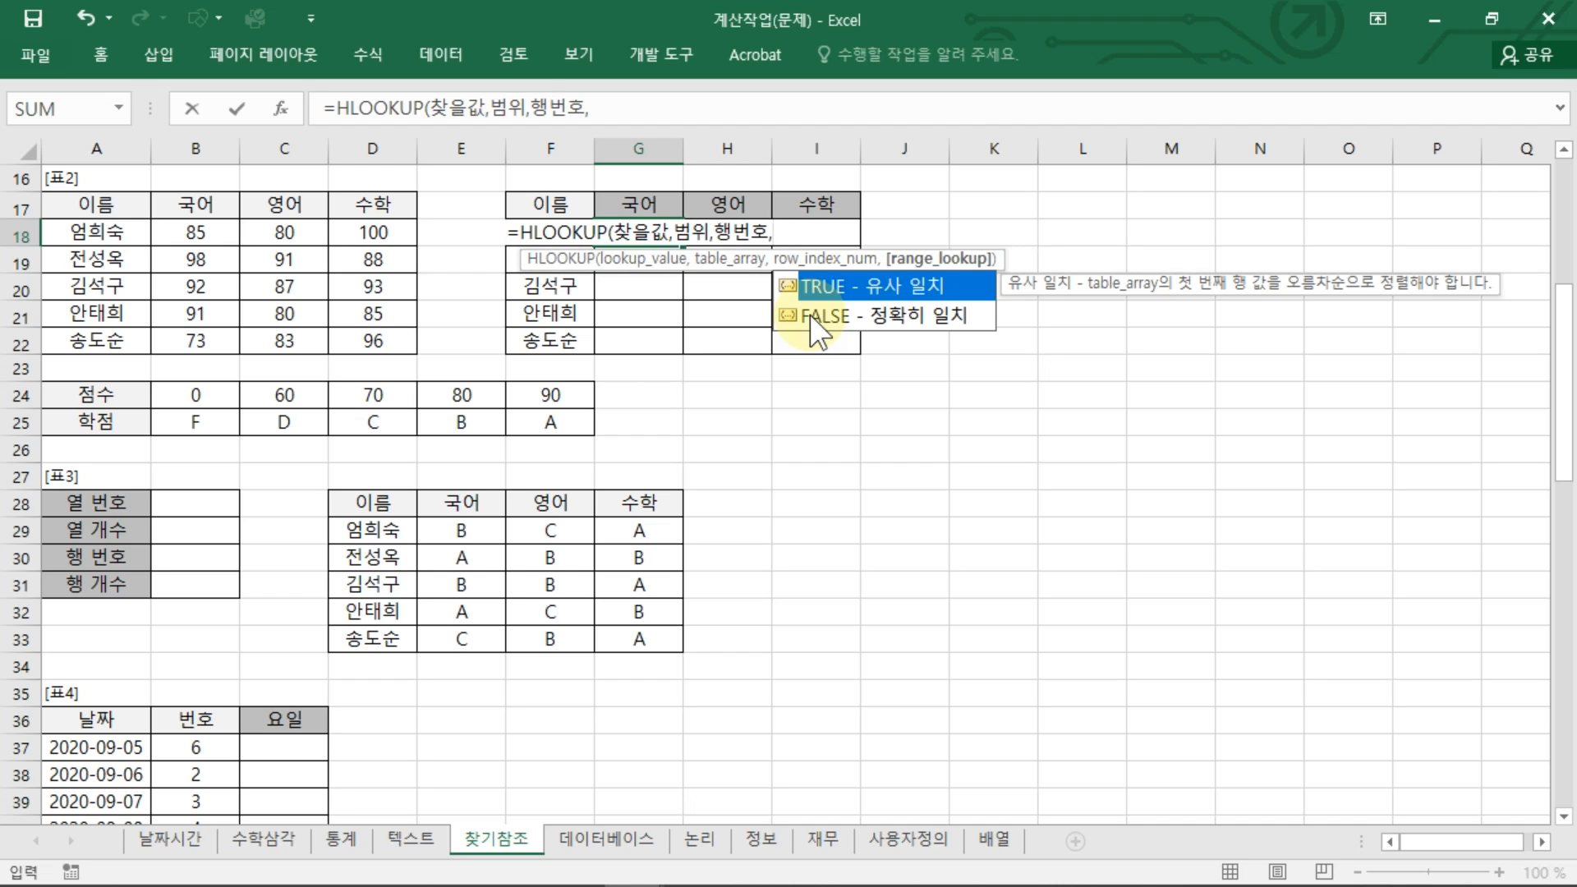
text(유,정)
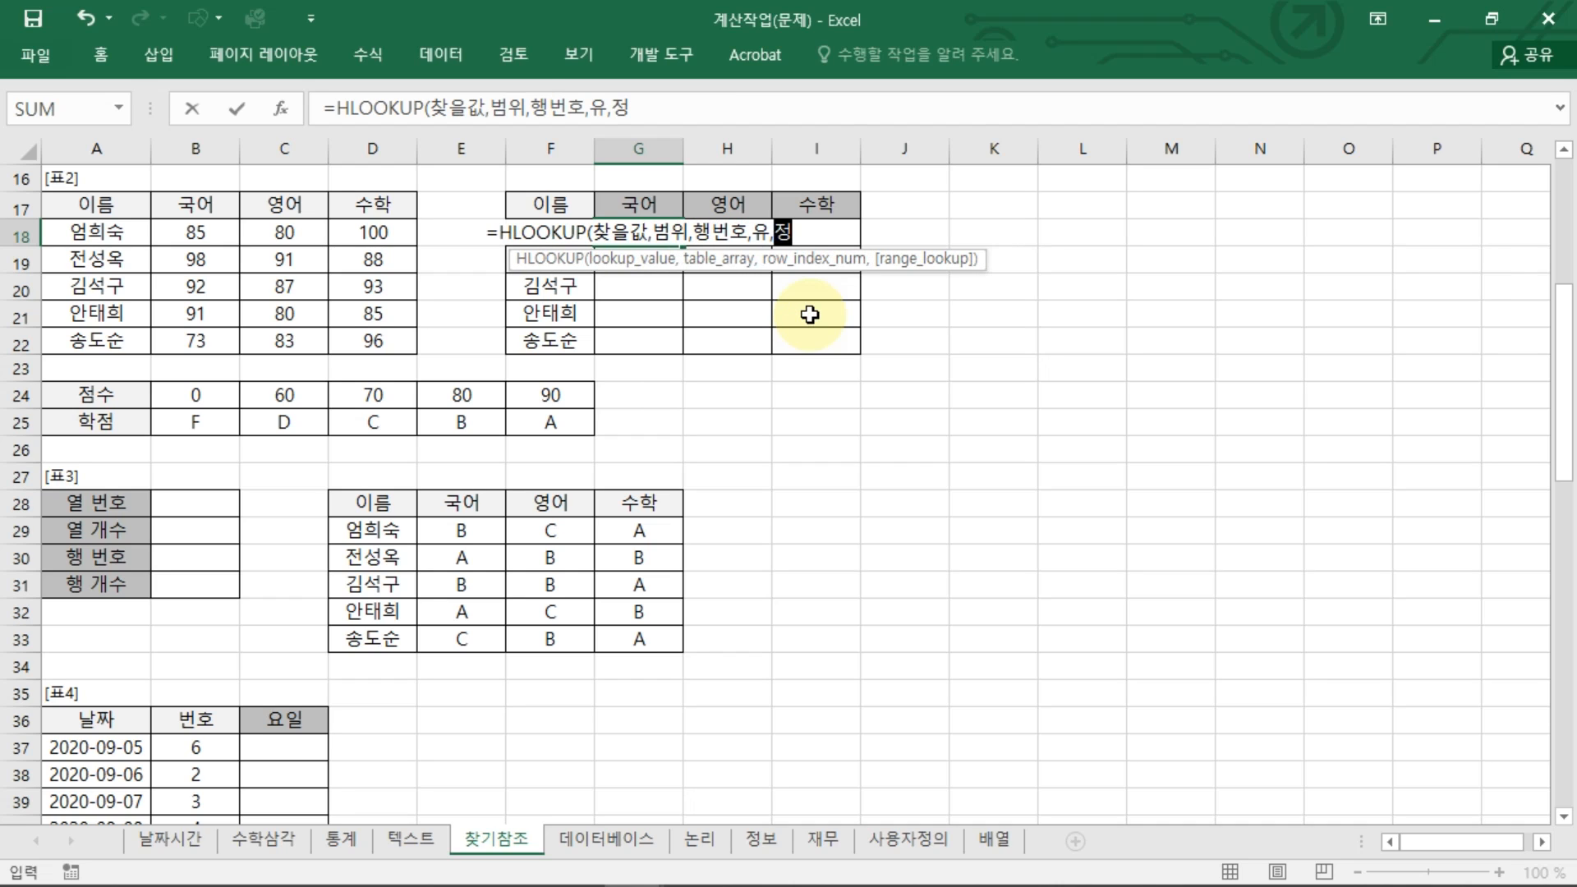
text())
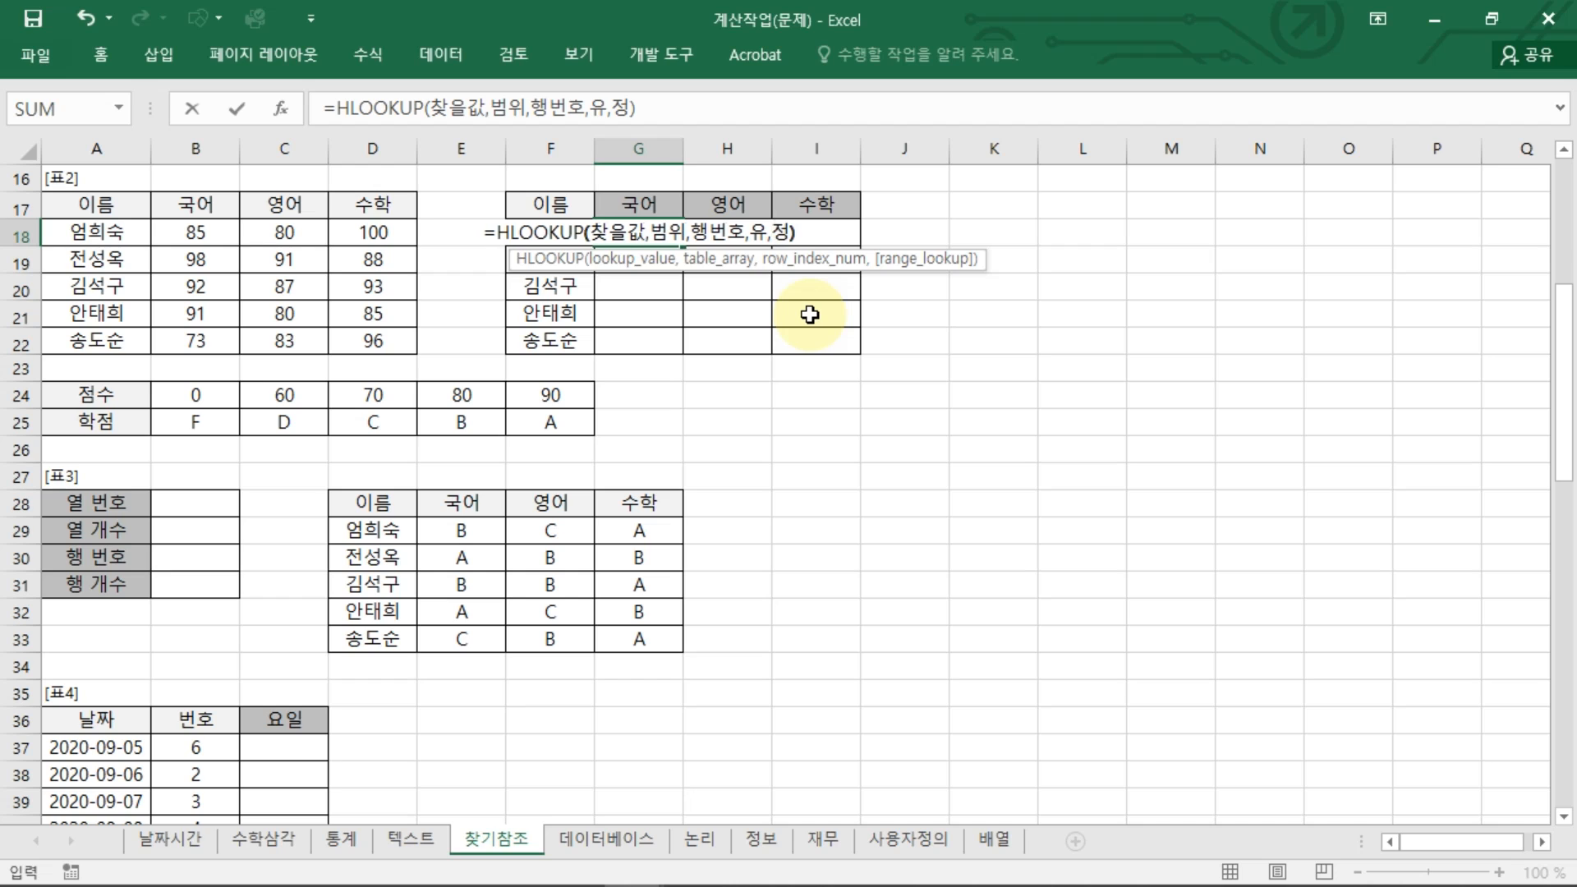
Replace the 찾을값 placeholder with B18 and the 범위 placeholder with the absolute range $B$24:$F$25.
double_click(614, 231)
click(197, 234)
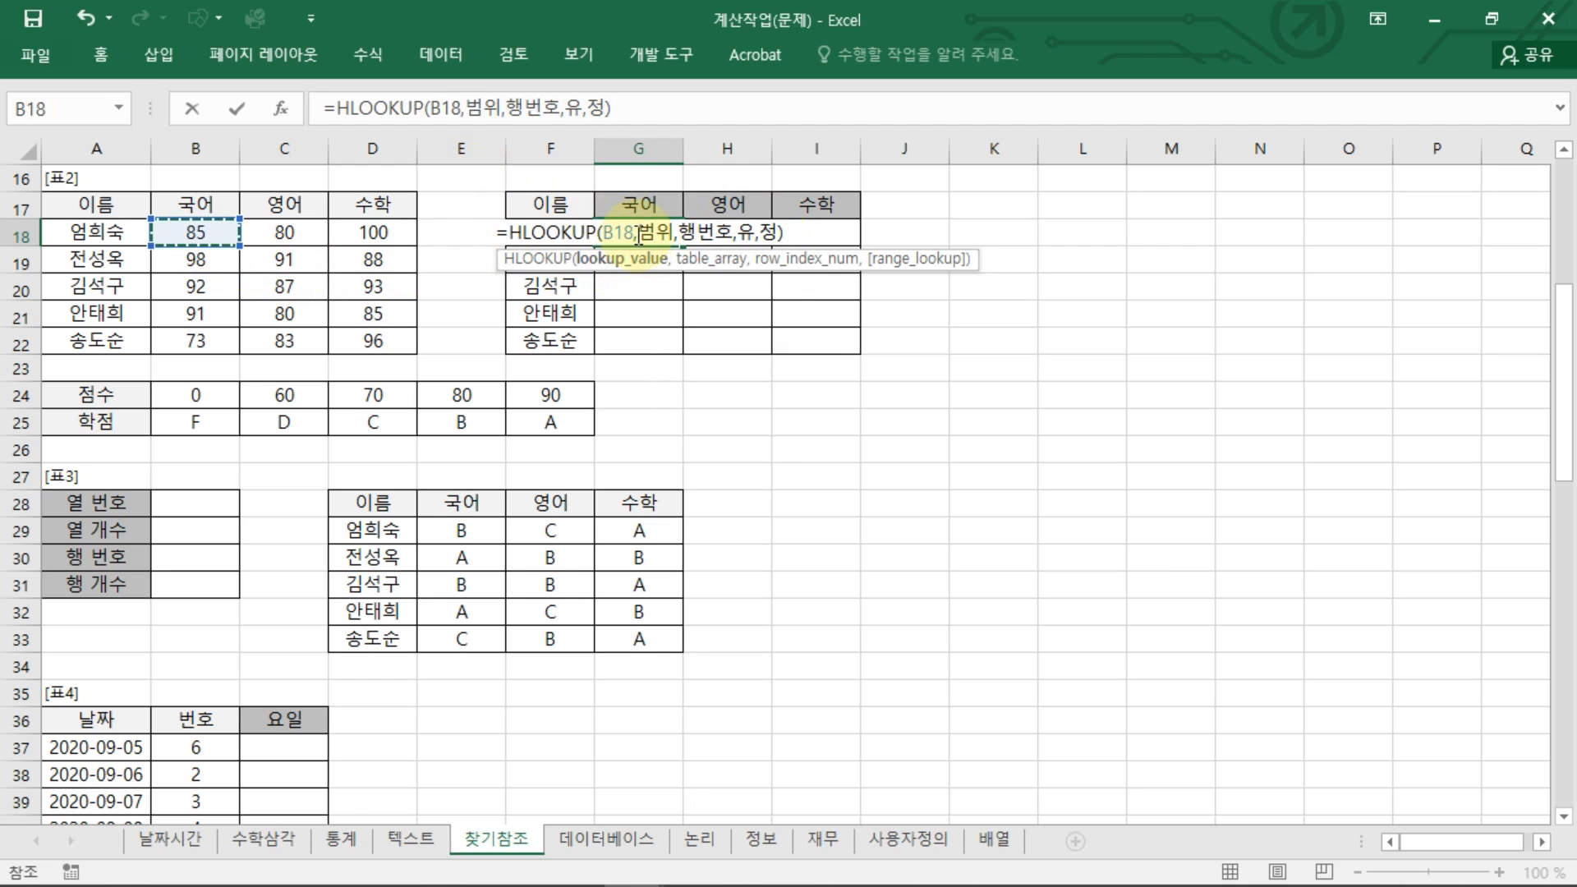
double_click(672, 234)
drag(197, 395, 555, 404)
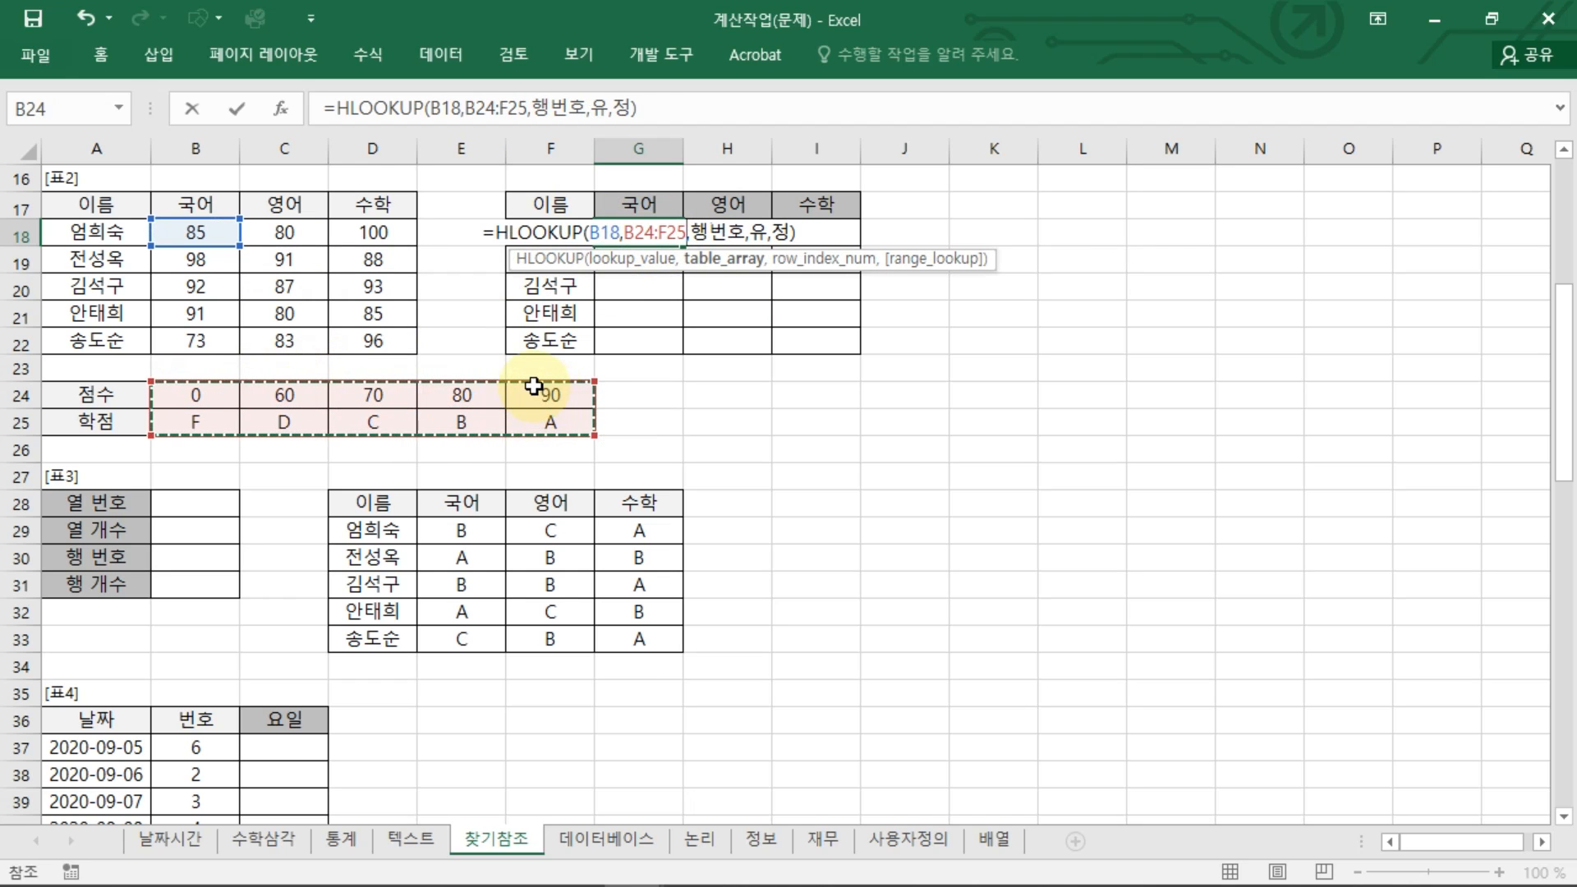
key(F4)
Replace the remaining HLOOKUP placeholders with row index 2 and TRUE, and enter the formula in G18.
double_click(725, 233)
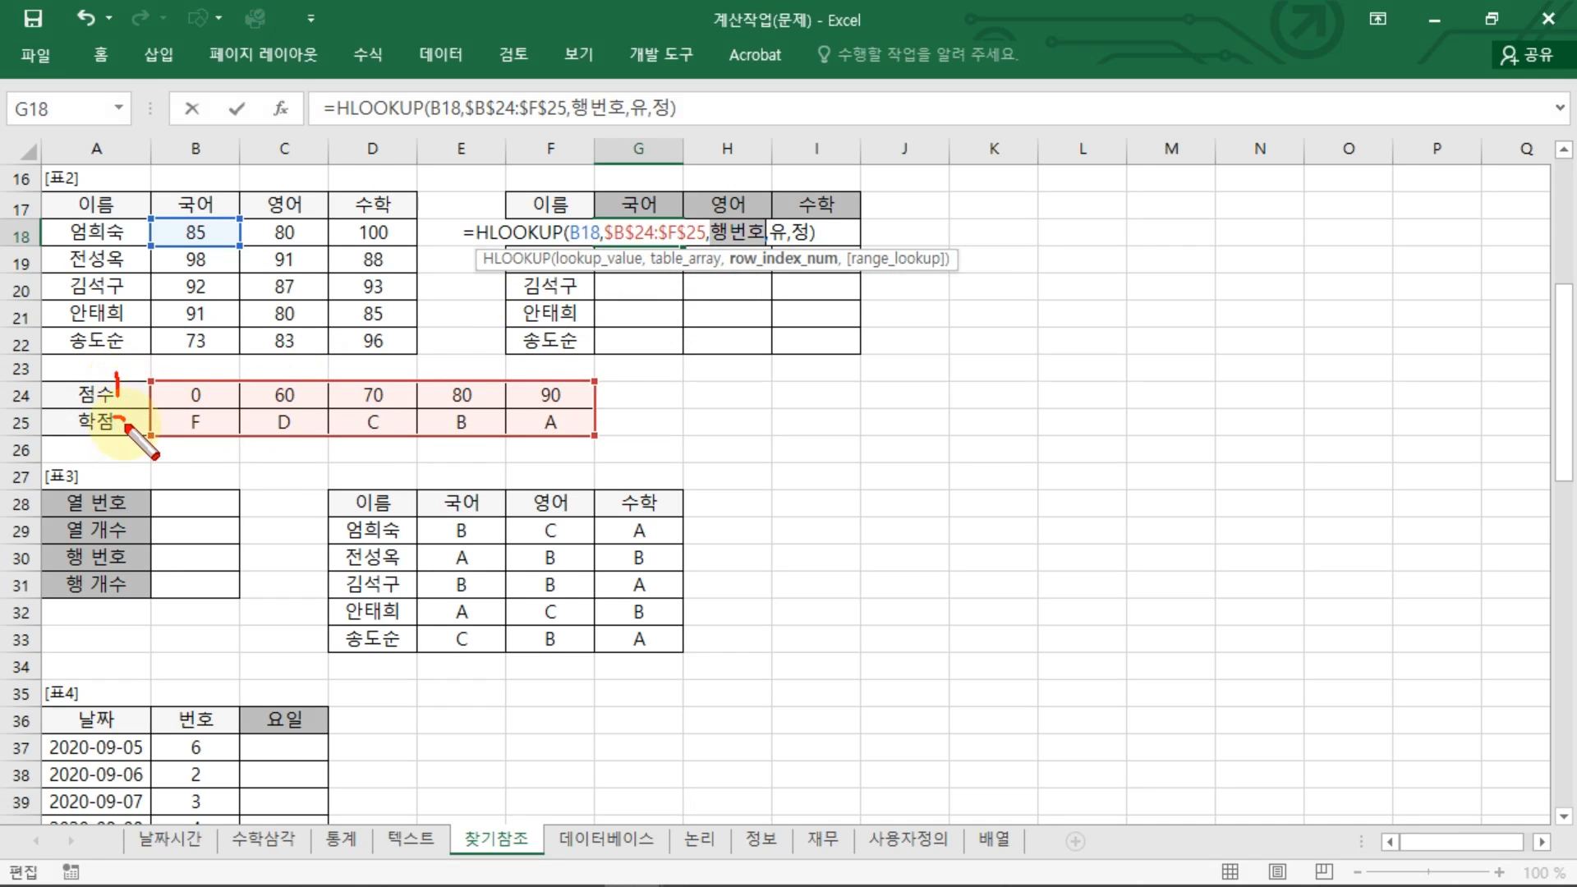
drag(125, 423, 148, 437)
mouse_move(715, 213)
mouse_down()
mouse_move(724, 247)
mouse_move(757, 255)
mouse_up()
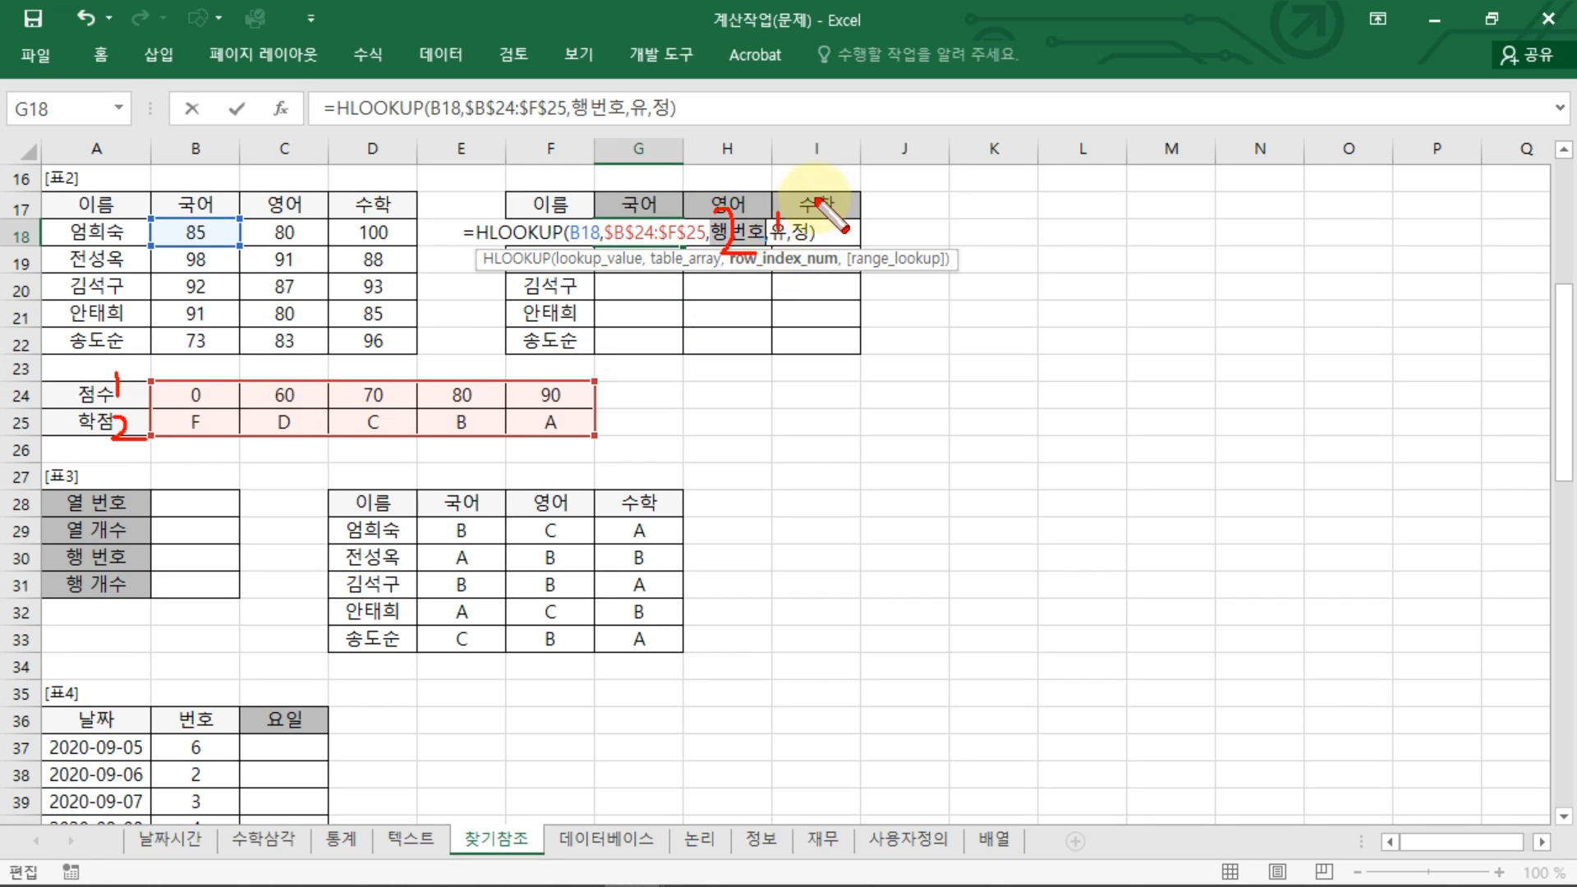
key(Escape)
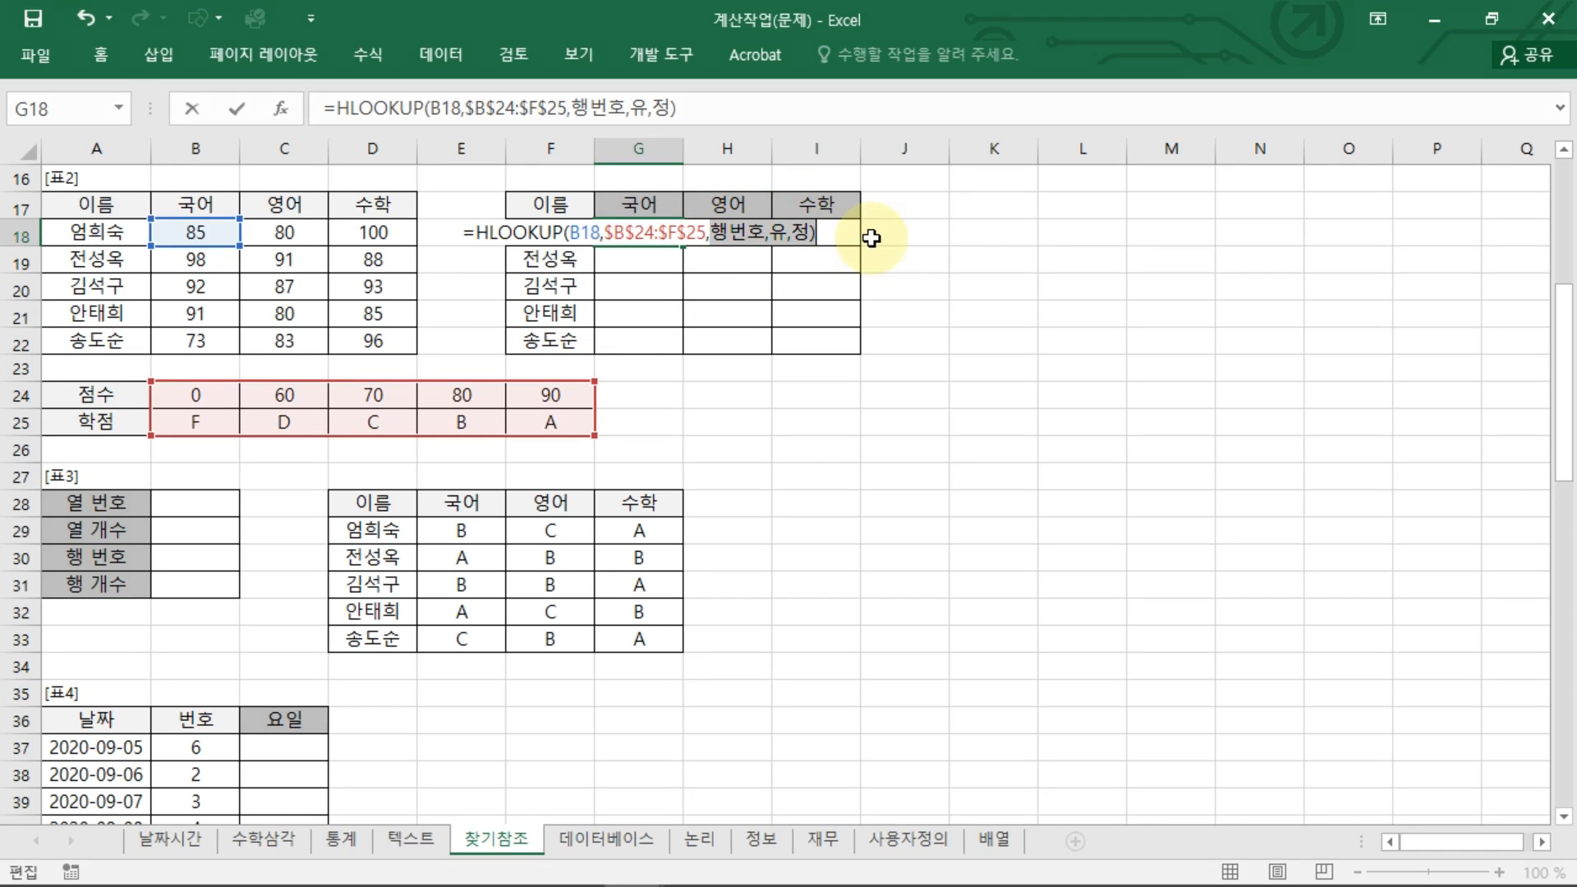
text(2,)
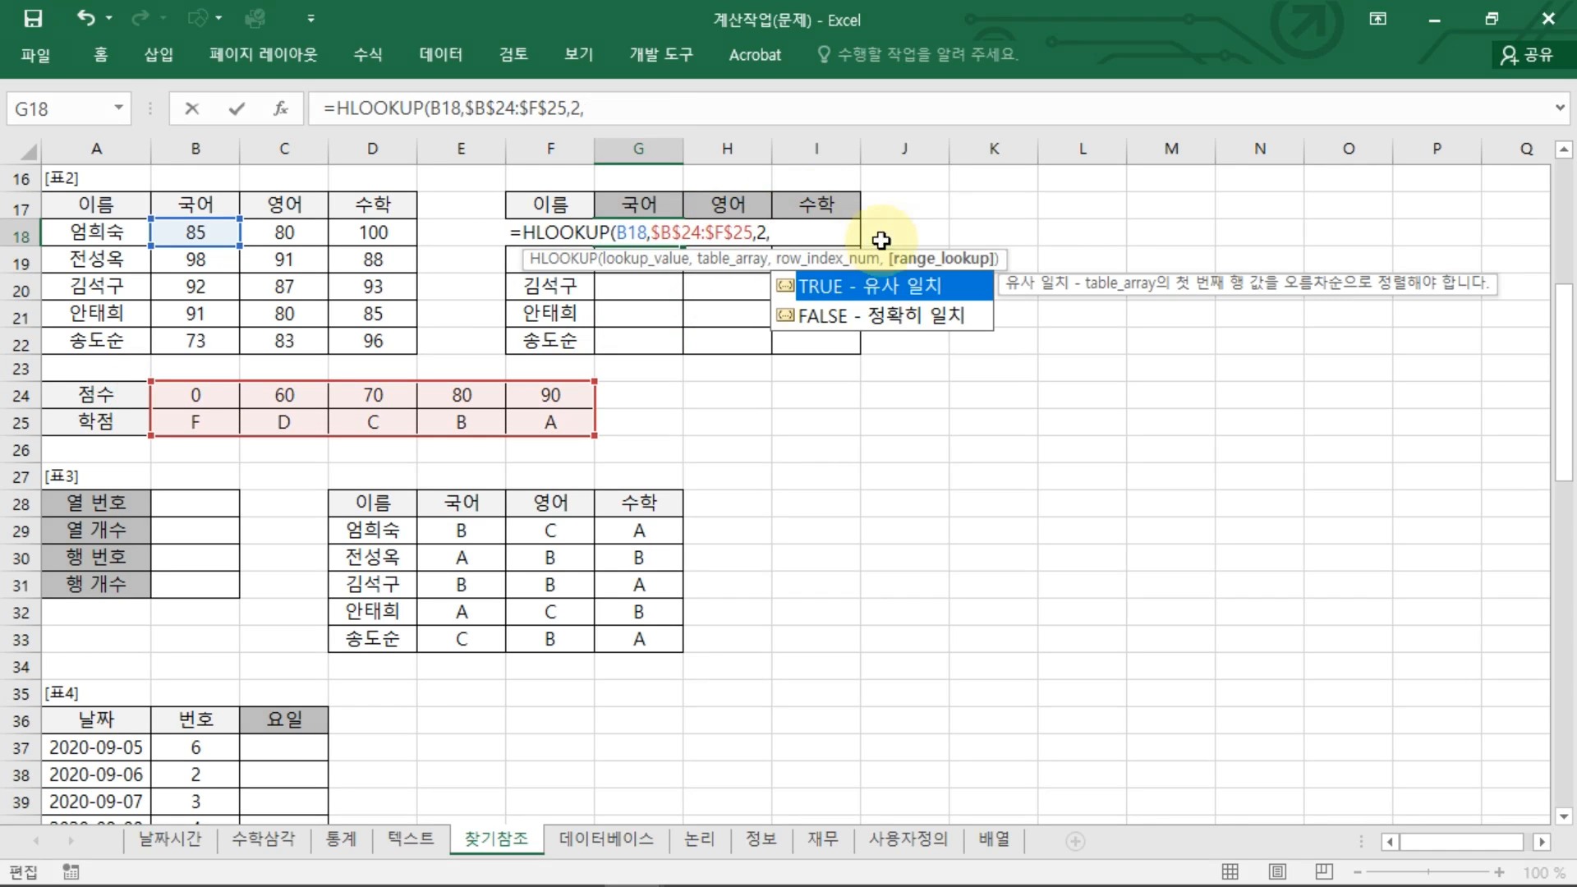
double_click(885, 287)
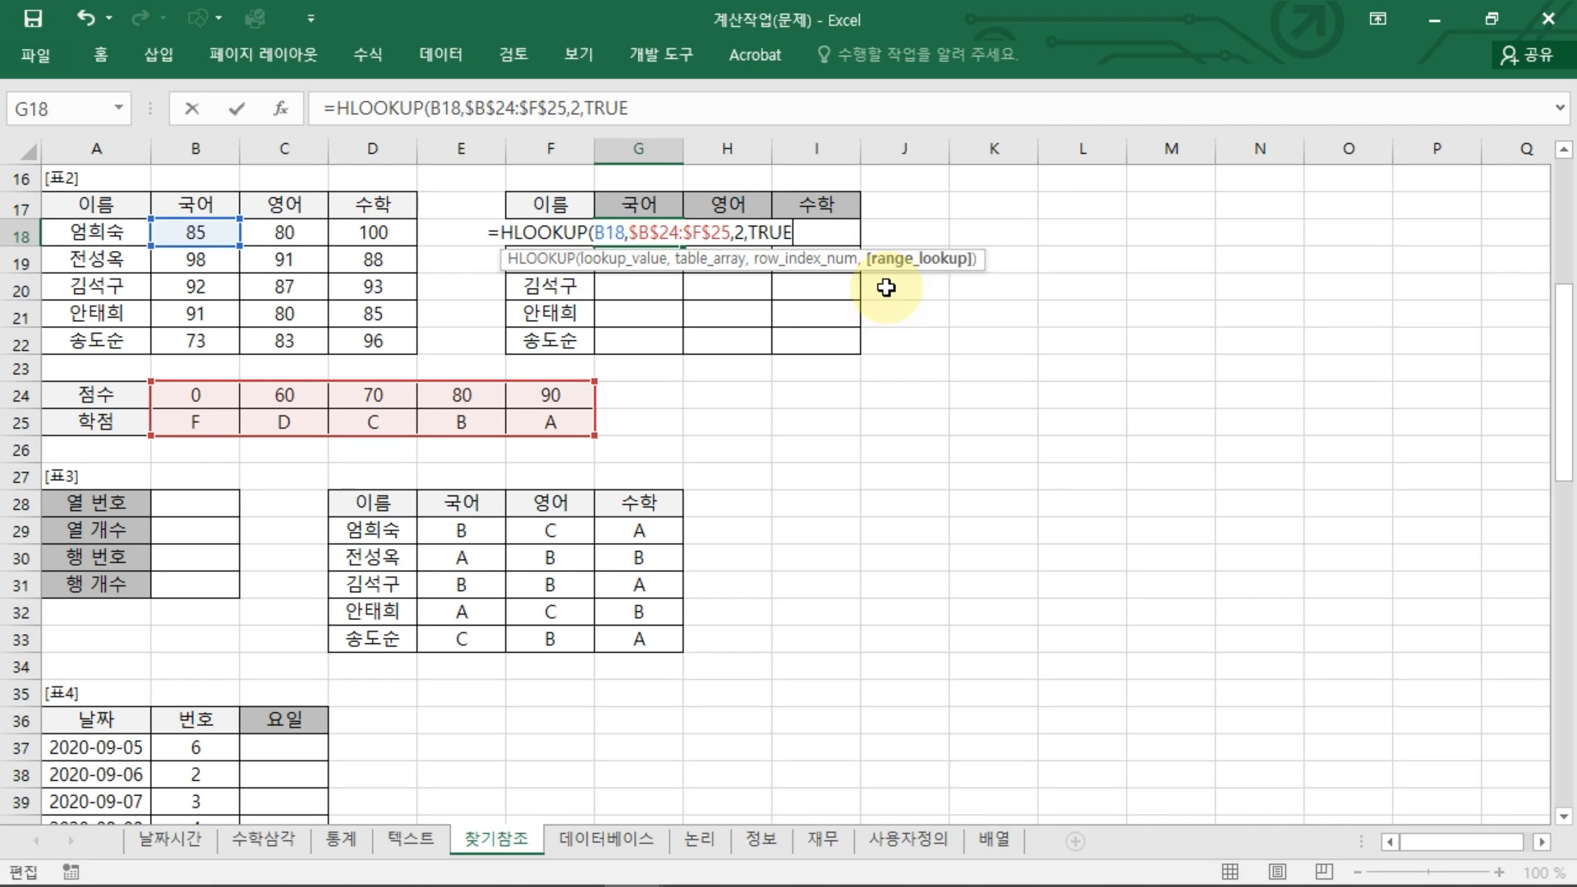
key(Return)
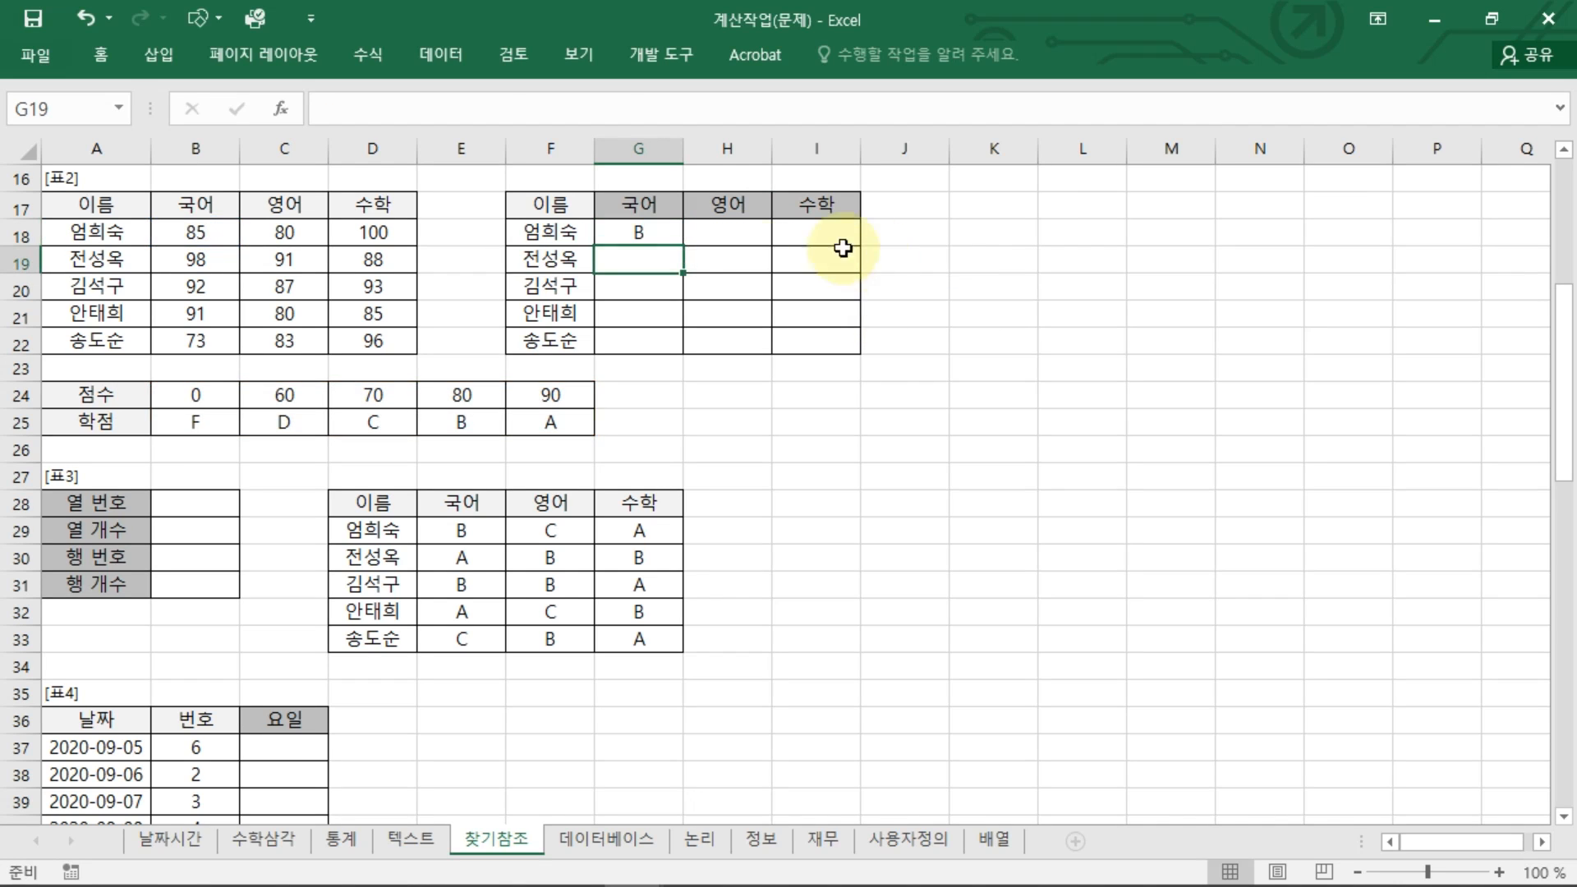
Fill the HLOOKUP formula from G18 across the 표2 grade cells G18:I22.
click(669, 238)
drag(684, 247, 846, 349)
Compare the VLOOKUP formula in G3 with the HLOOKUP formula in G18, including the orientation of their 점수/학점 lookup tables.
drag(96, 394, 575, 425)
scroll(675, 414, up, 4)
scroll(675, 415, up, 1)
drag(123, 394, 197, 502)
double_click(659, 239)
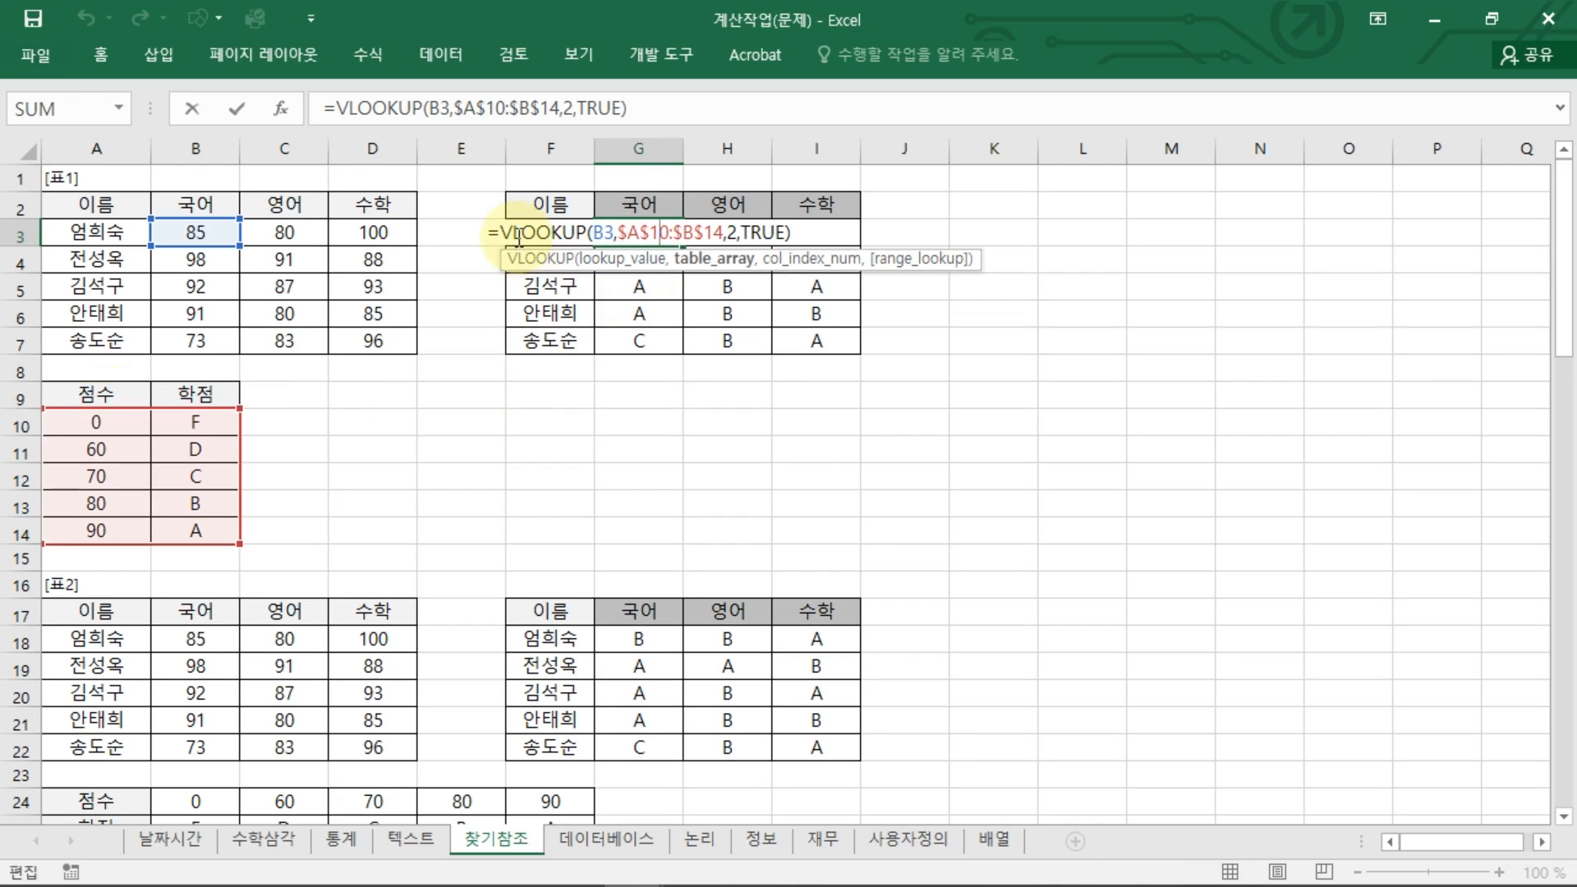
key(Escape)
scroll(564, 451, down, 3)
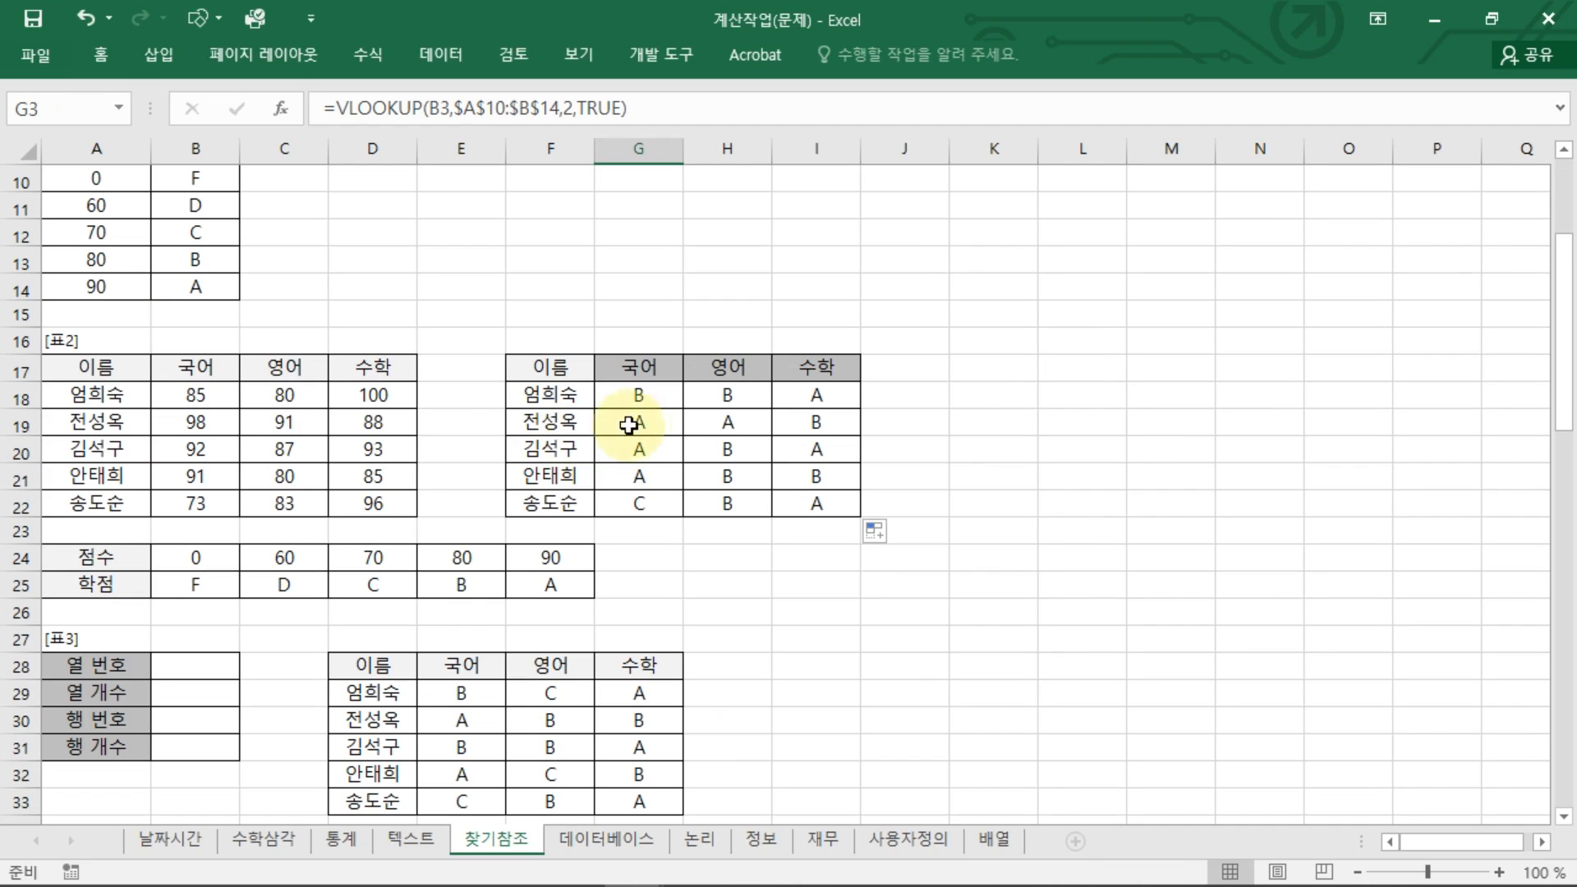
click(637, 398)
double_click(637, 397)
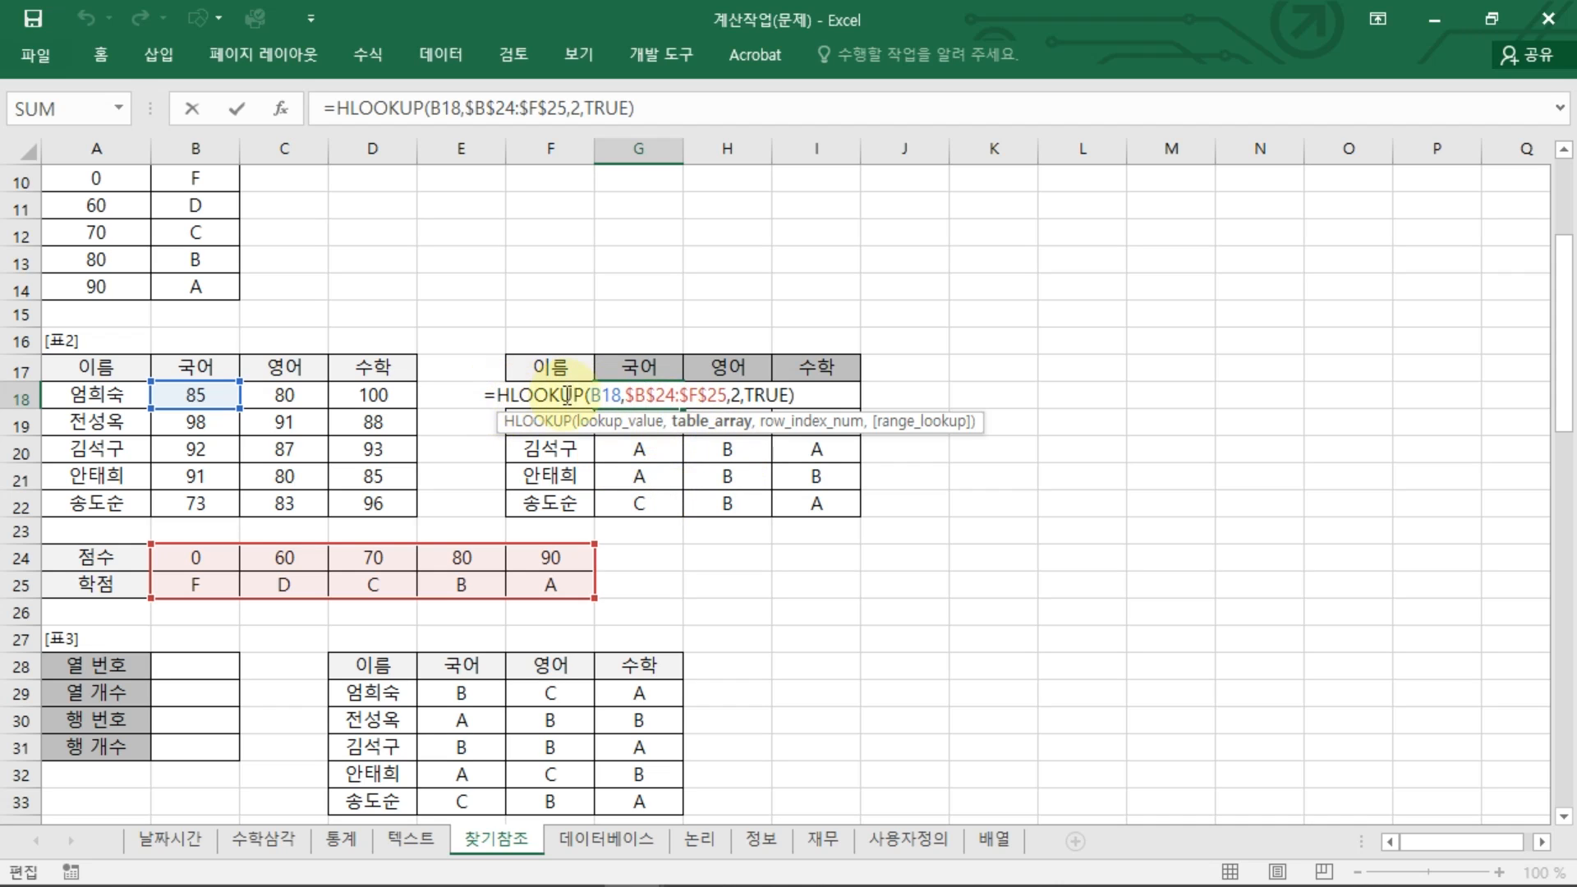
click(810, 395)
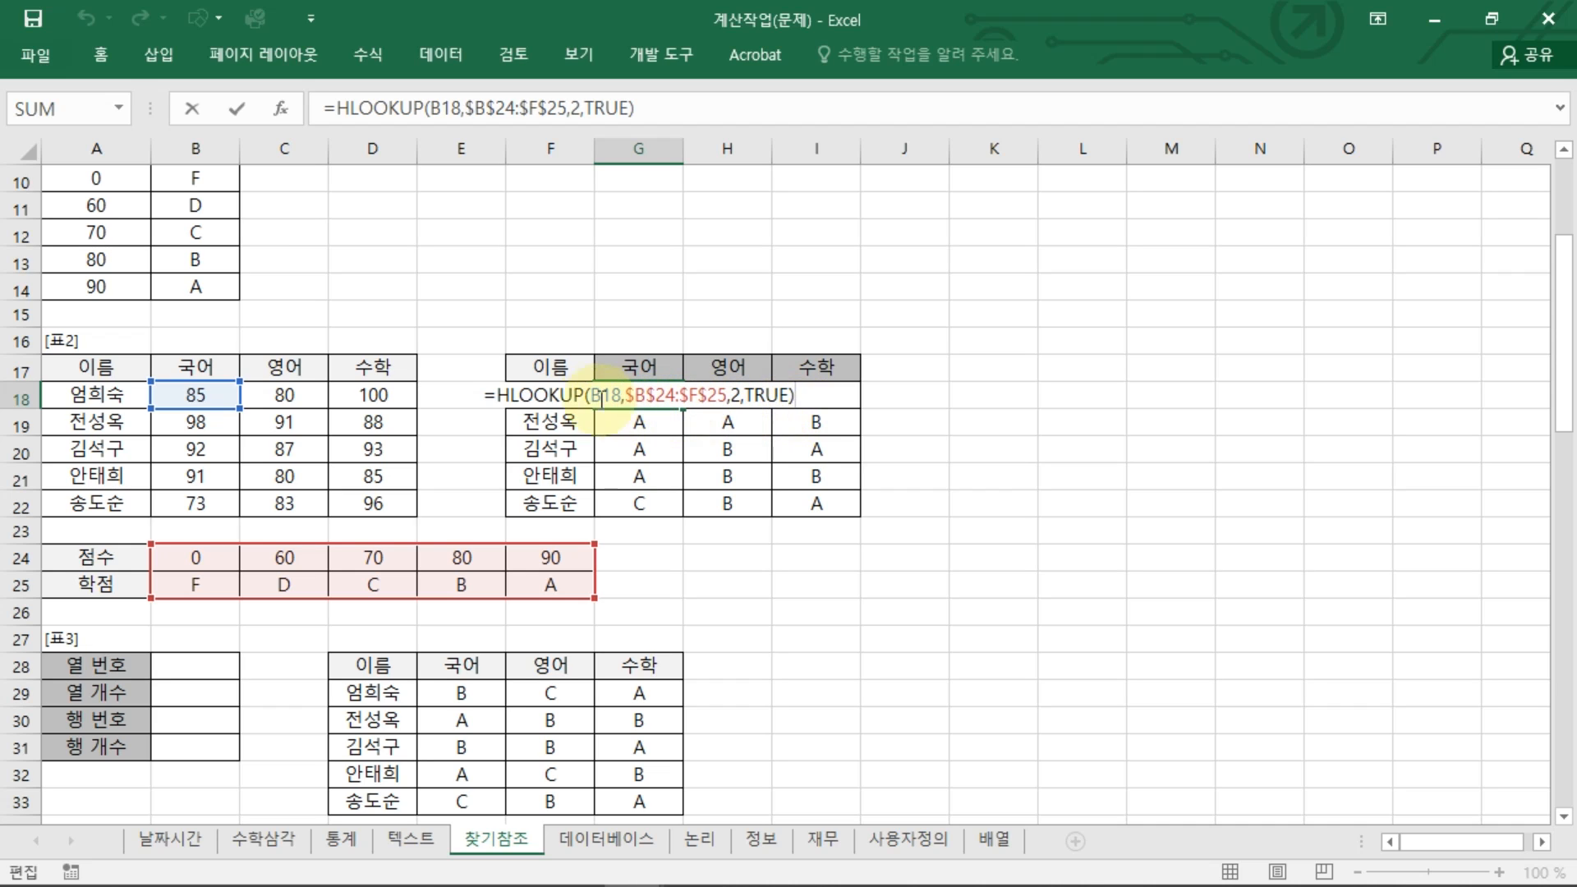
drag(498, 396, 832, 396)
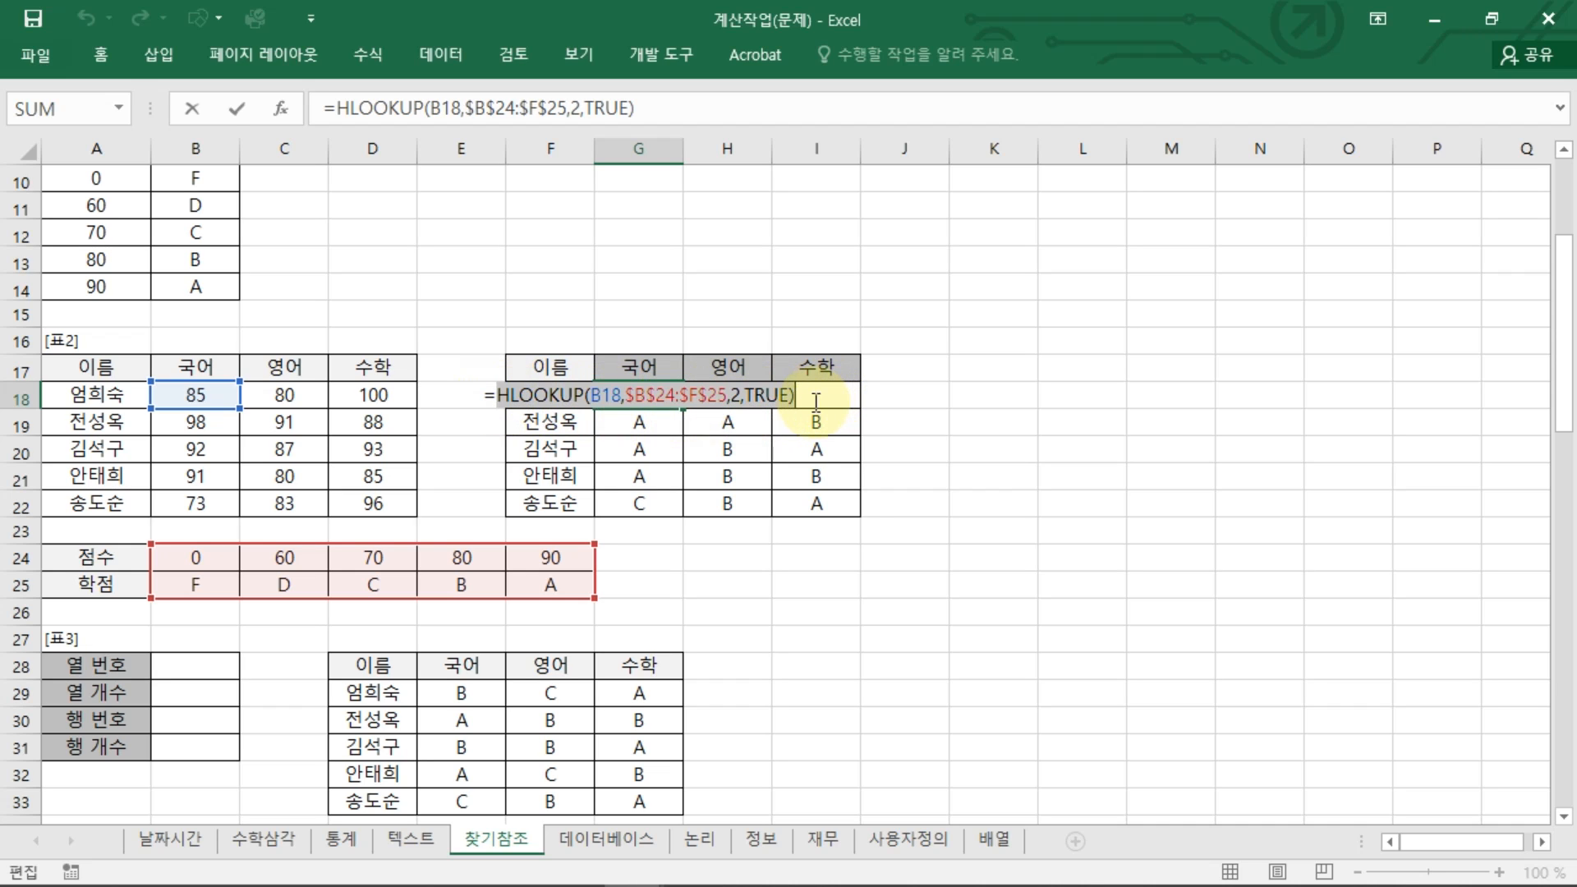
key(Escape)
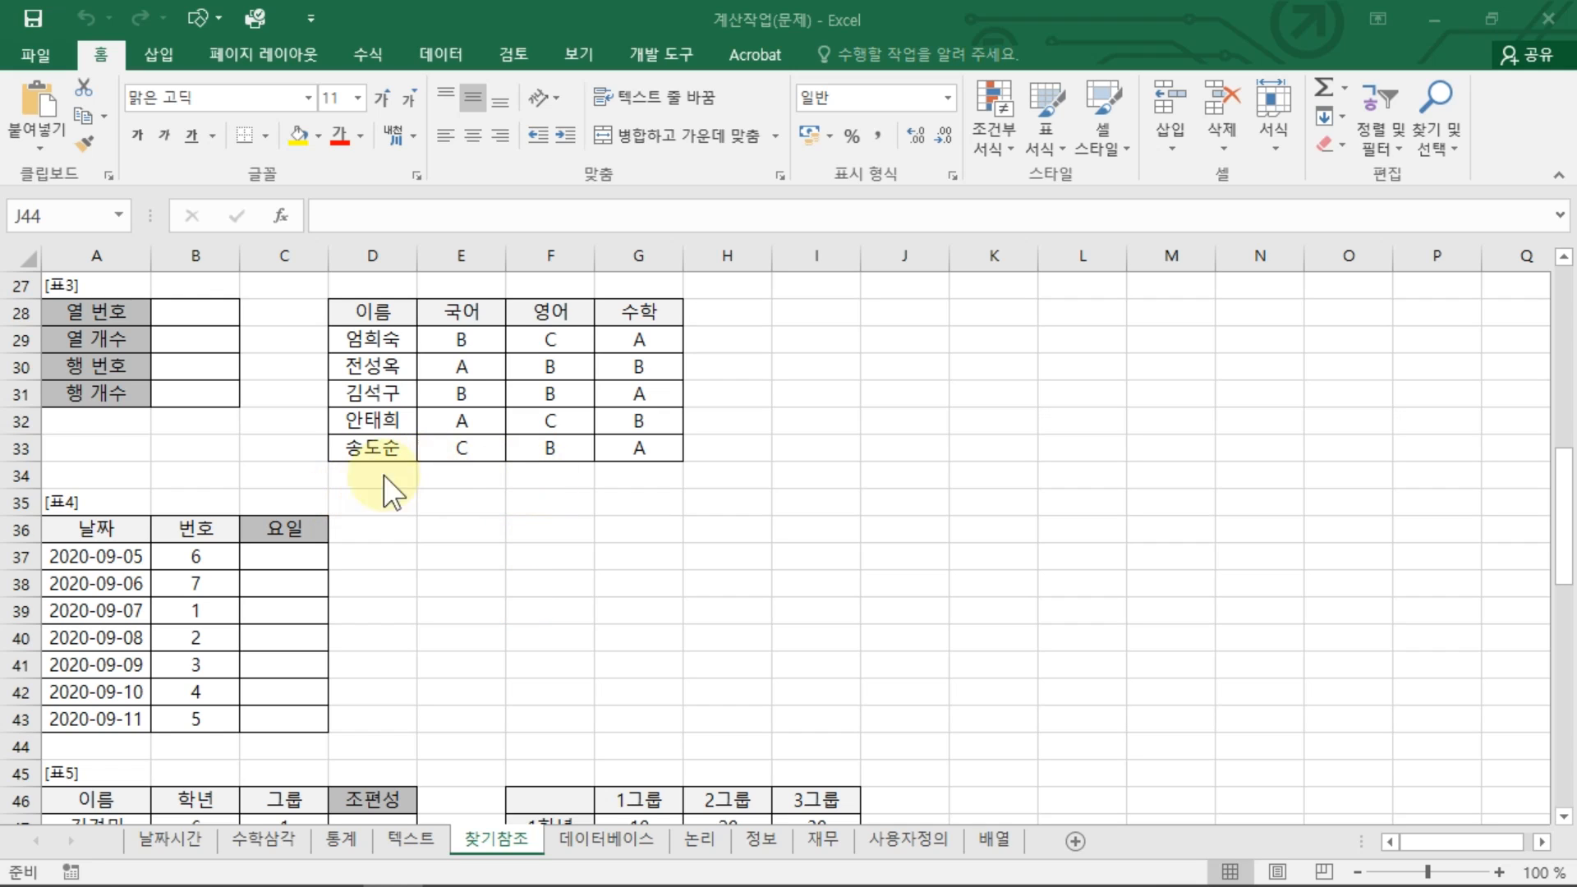
Start a COLUMN formula in the 열 번호 result cell of 표3, B28.
click(194, 313)
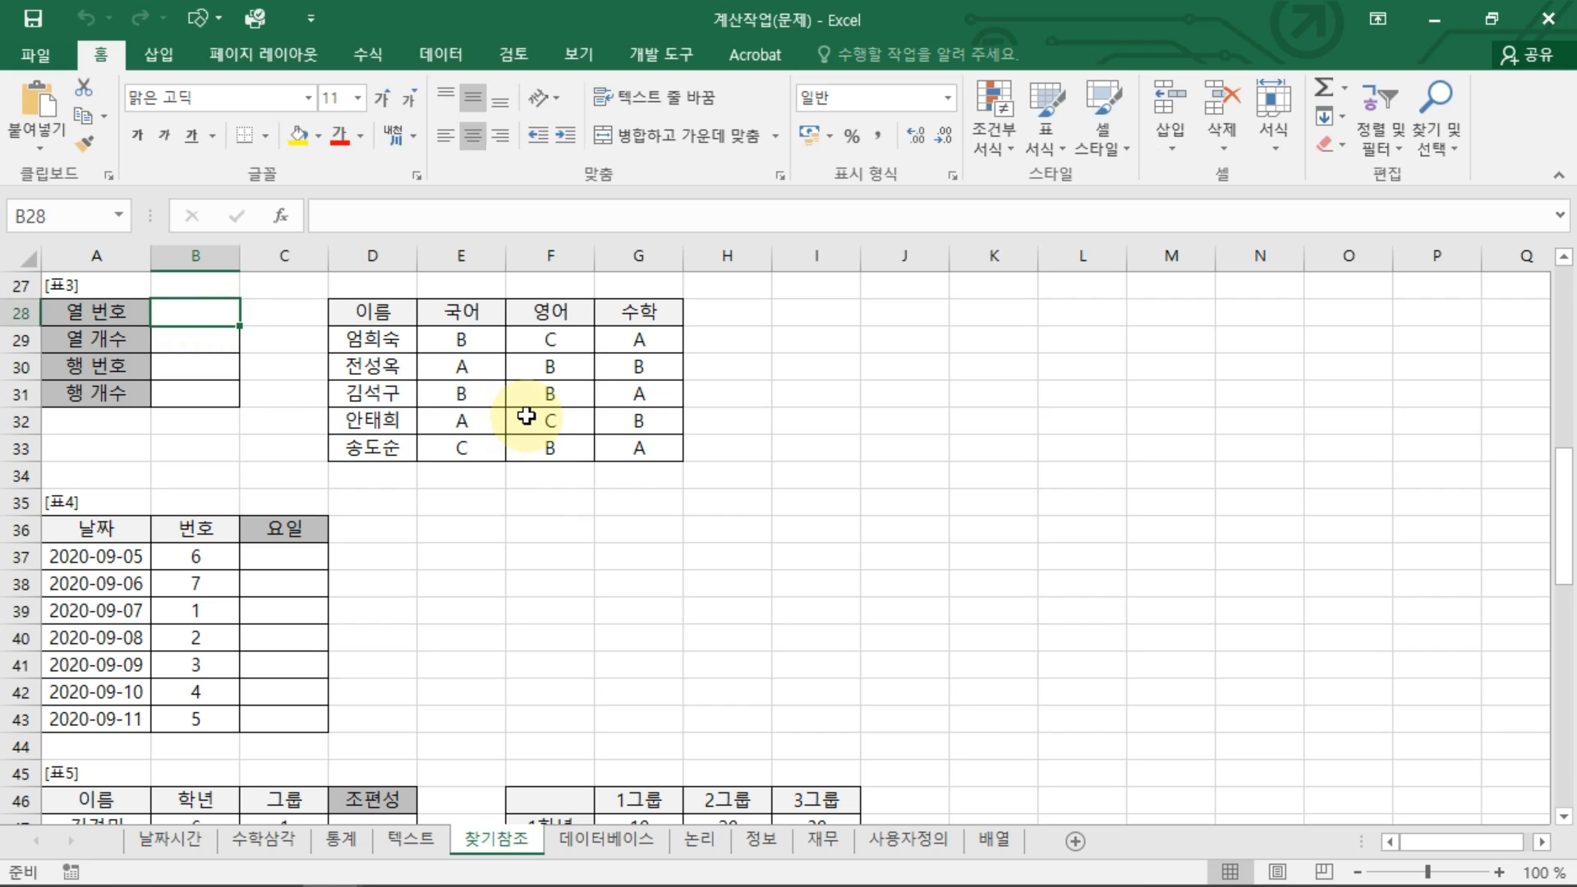
text(=ㅊ)
text(COL)
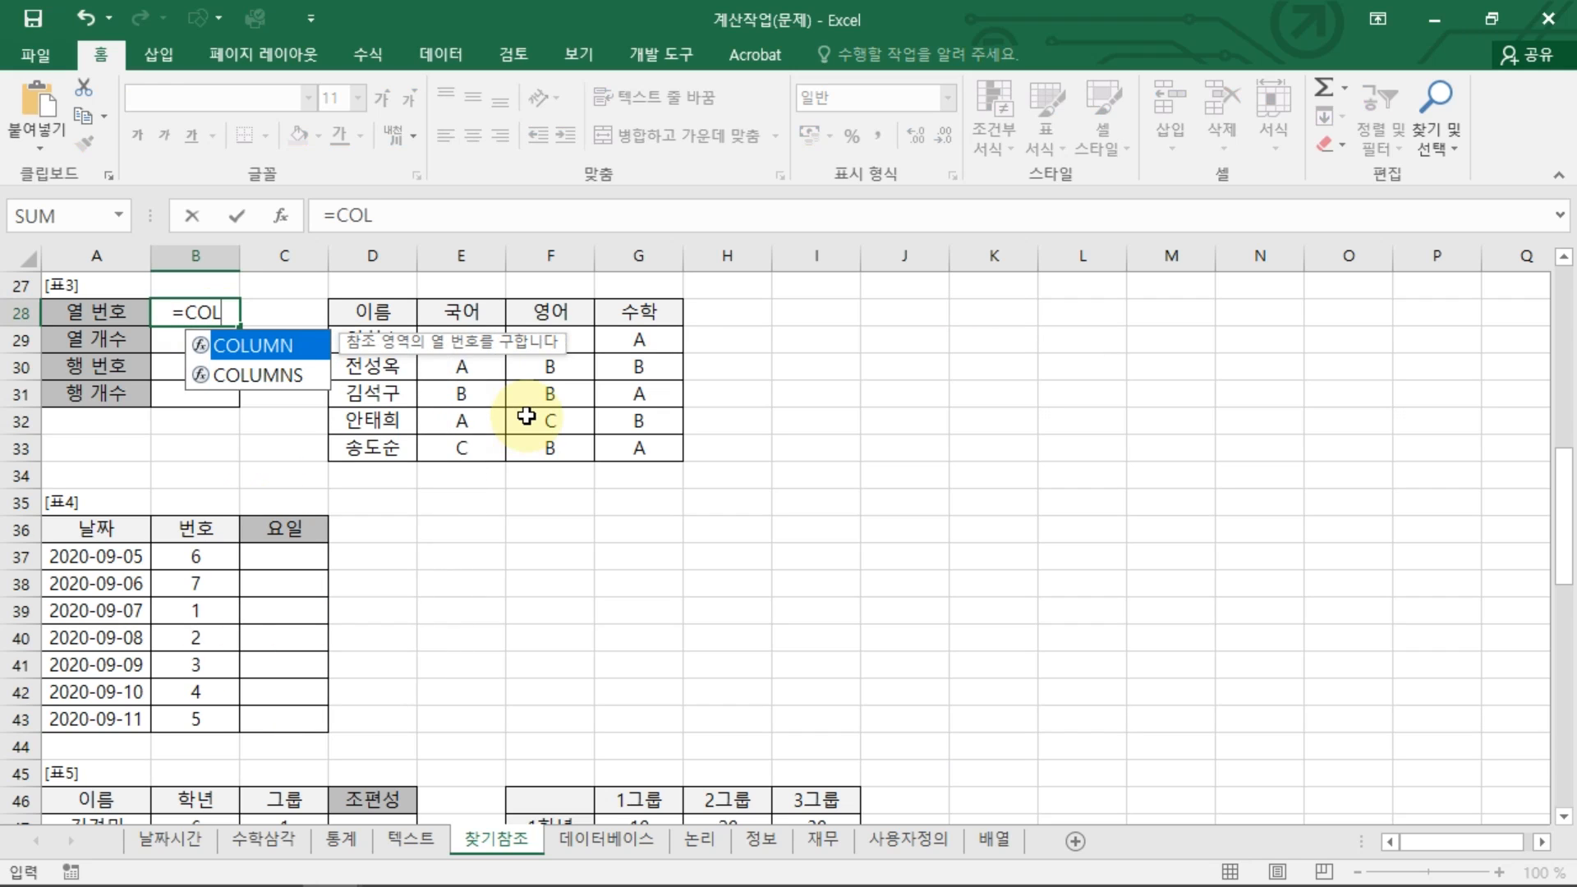
key(Down)
key(Up)
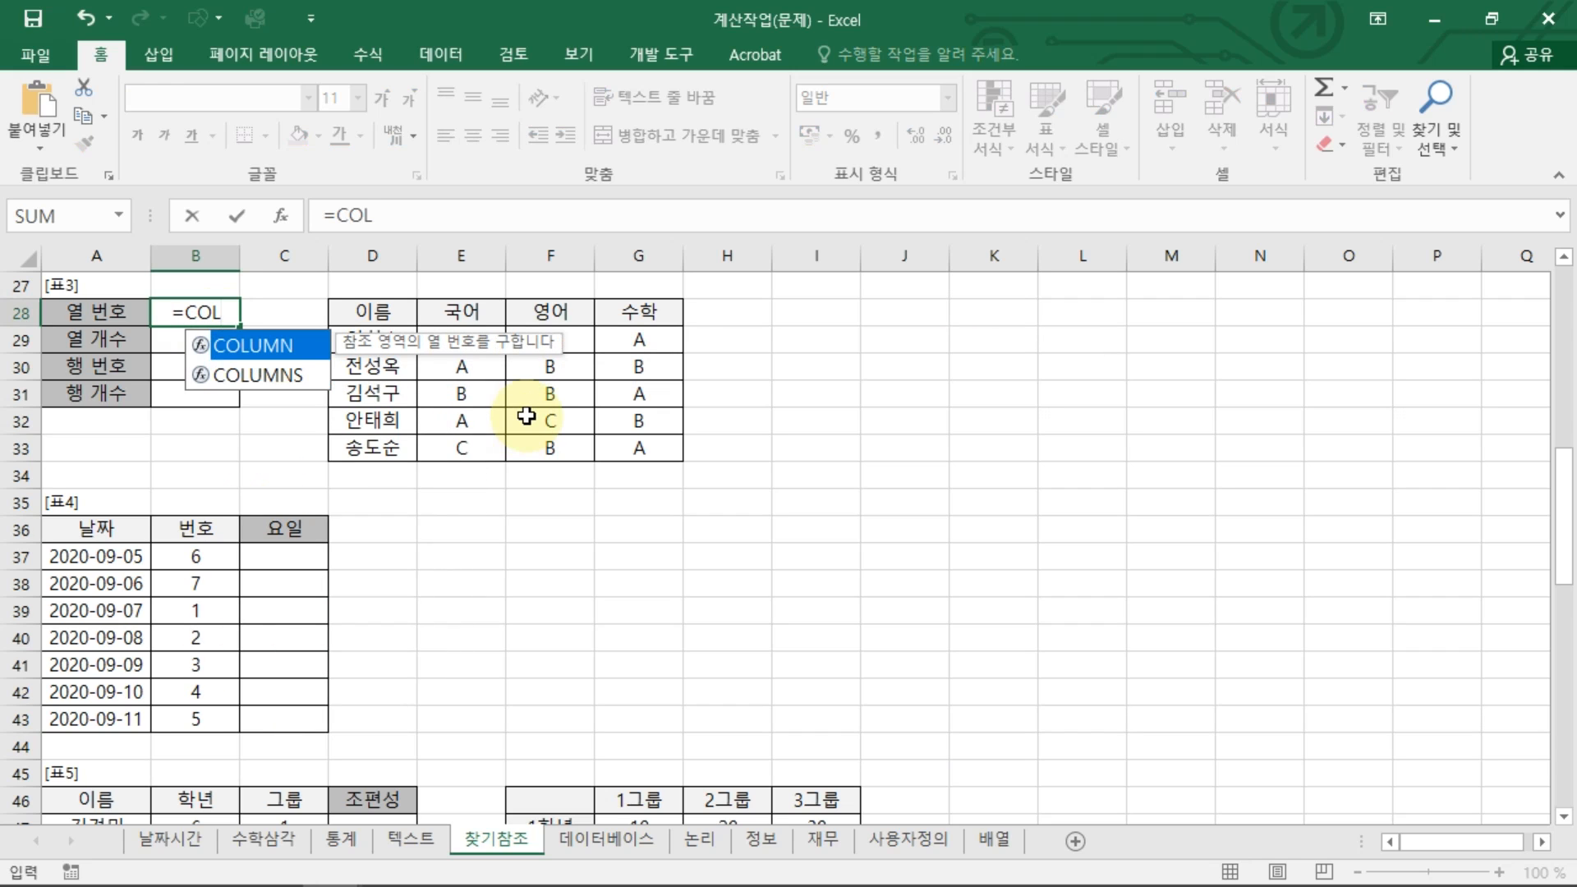
key(Tab)
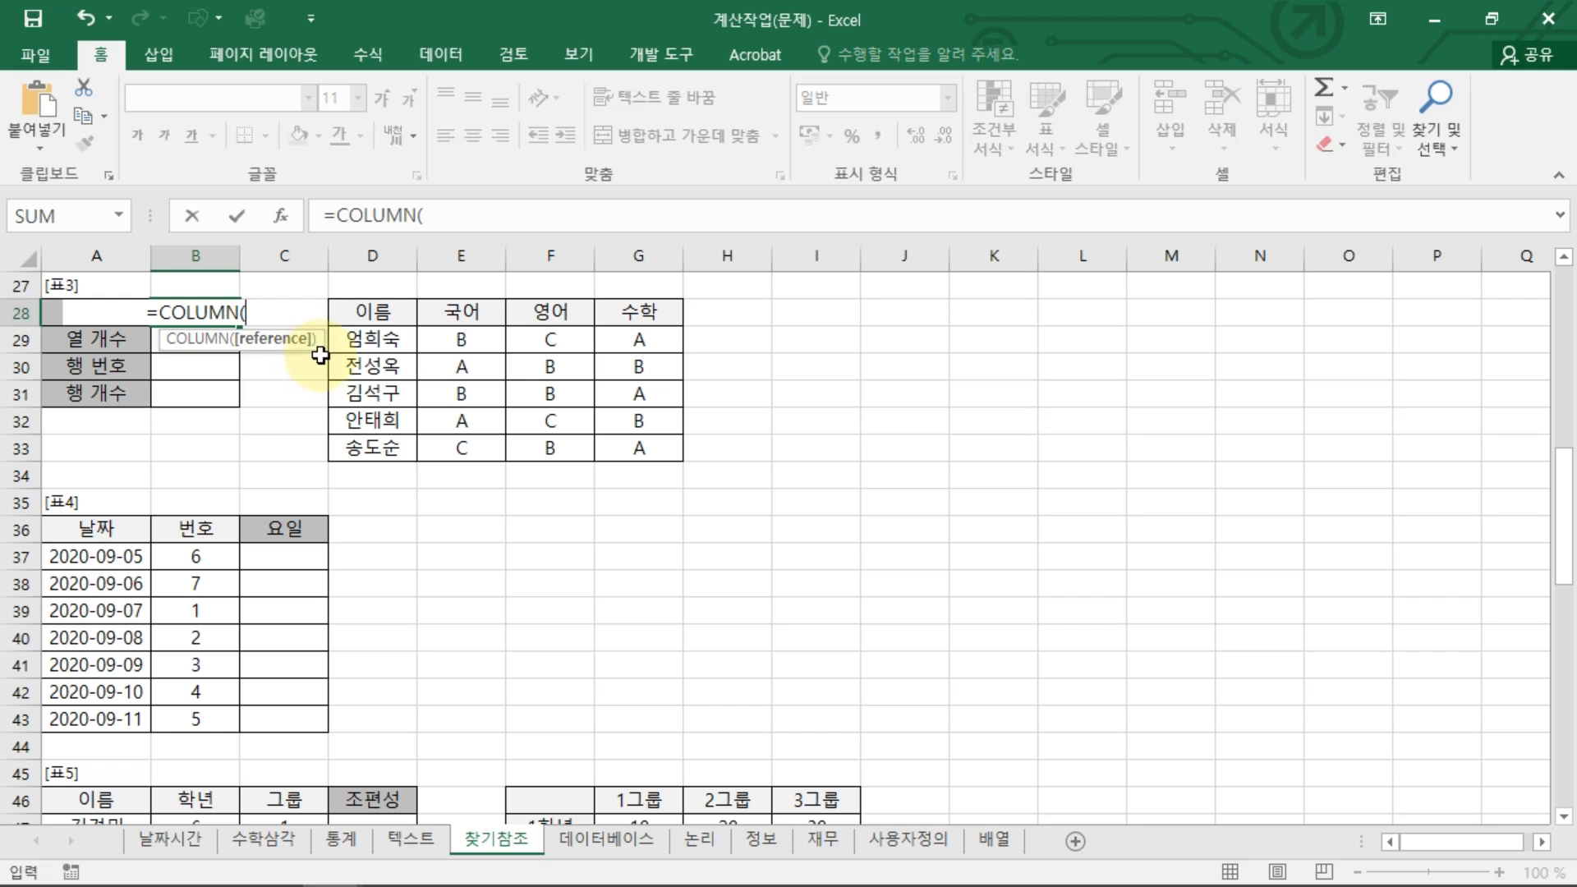
Use the 영어 cell F29 as the COLUMN reference and enter the formula in B28.
click(569, 339)
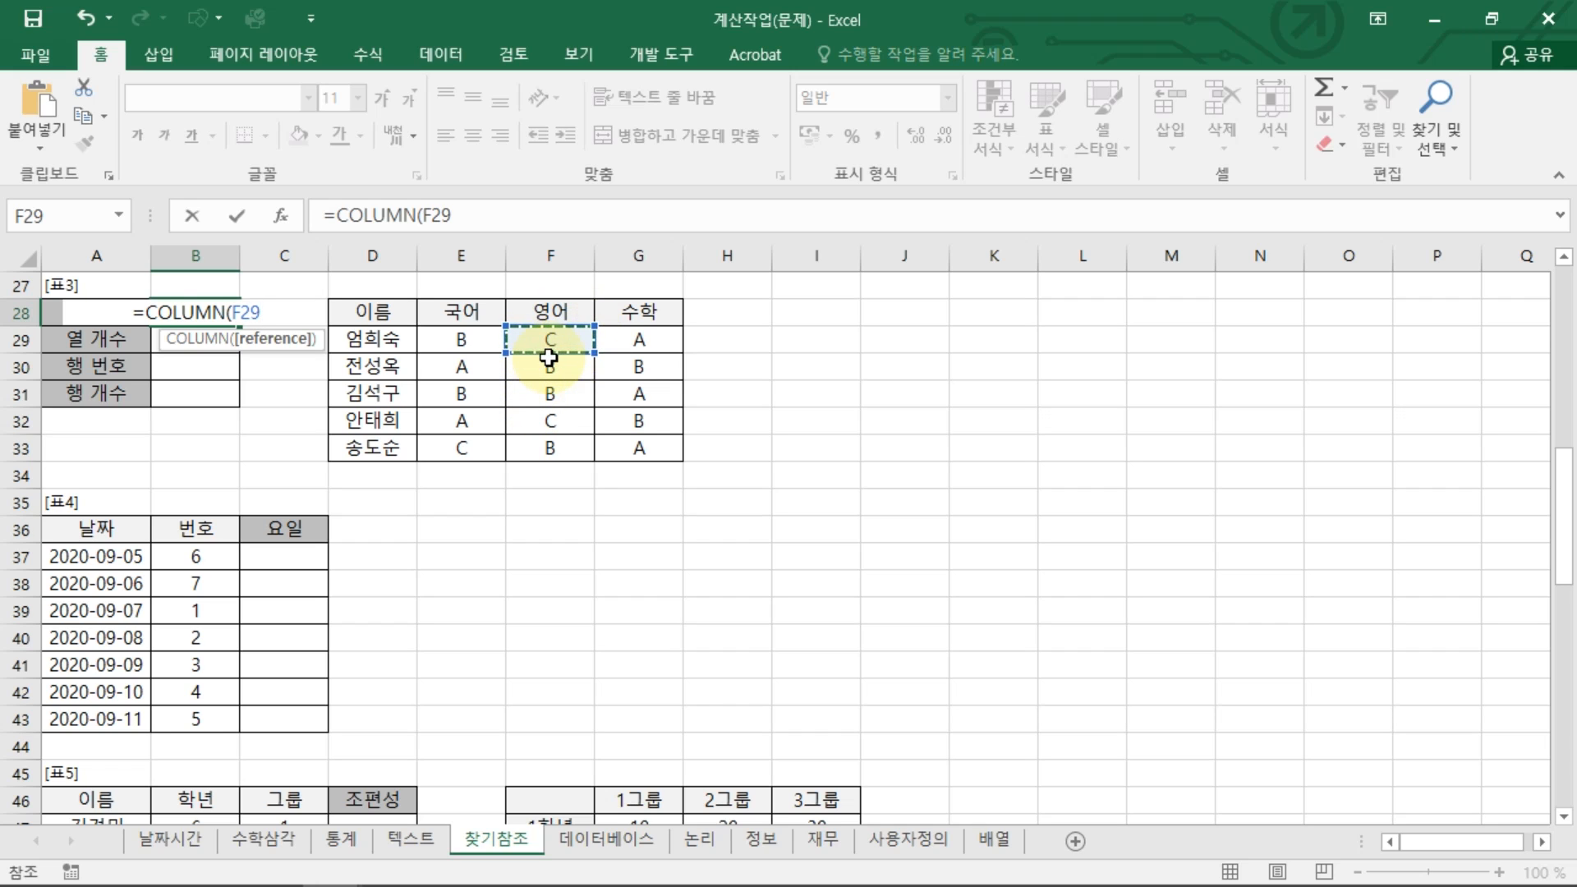
key(ctrl+2)
drag(101, 256, 72, 298)
mouse_move(213, 245)
mouse_down()
mouse_move(194, 272)
mouse_move(247, 265)
mouse_up()
drag(288, 238, 555, 271)
key(Escape)
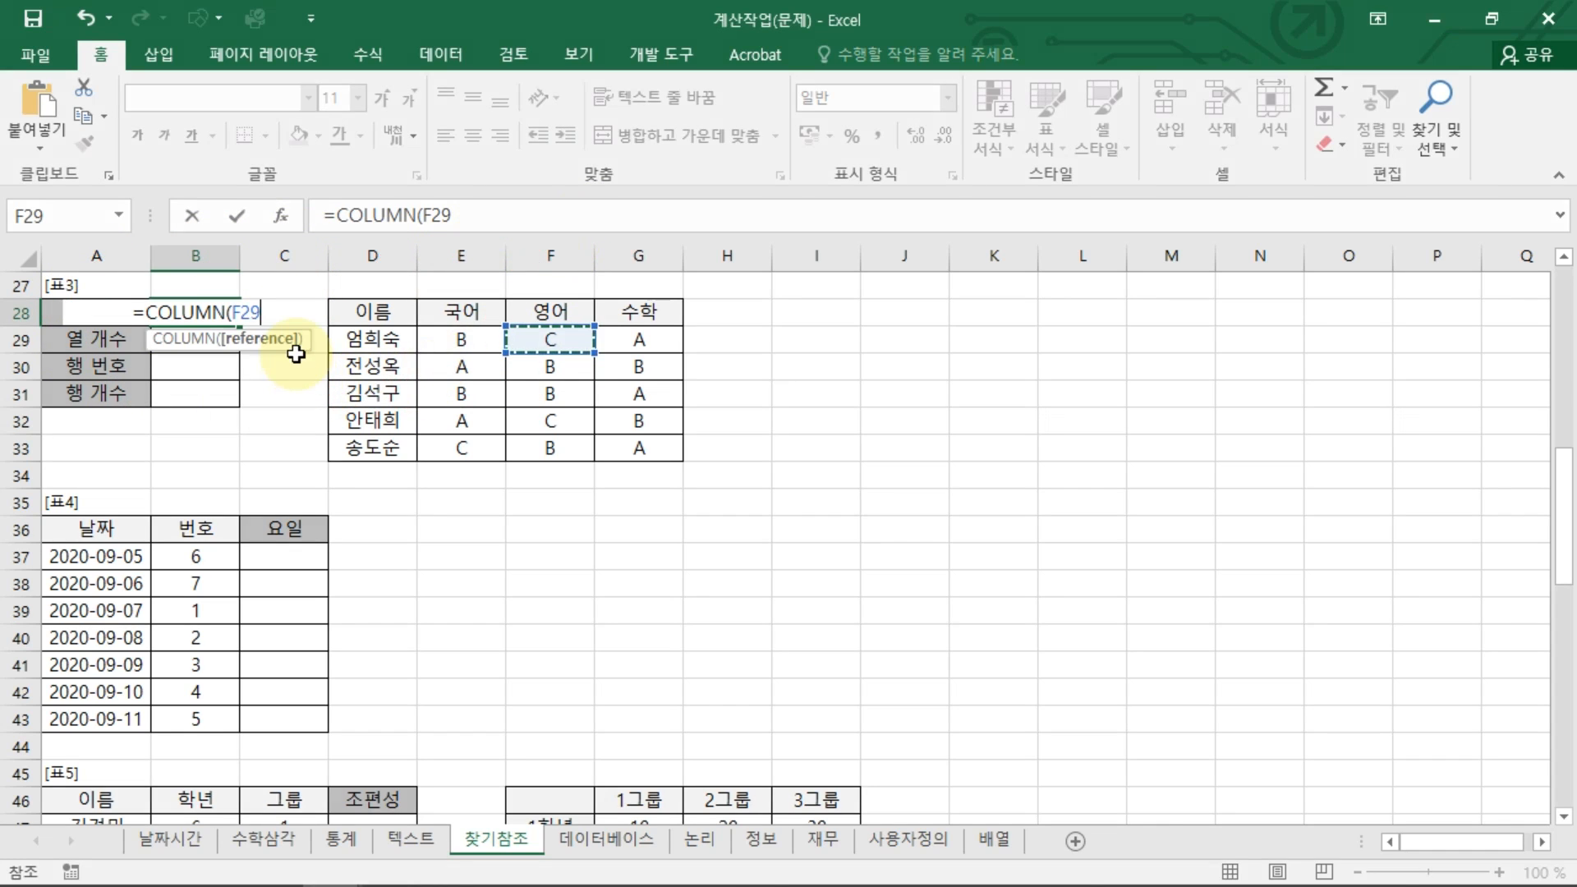
key(Return)
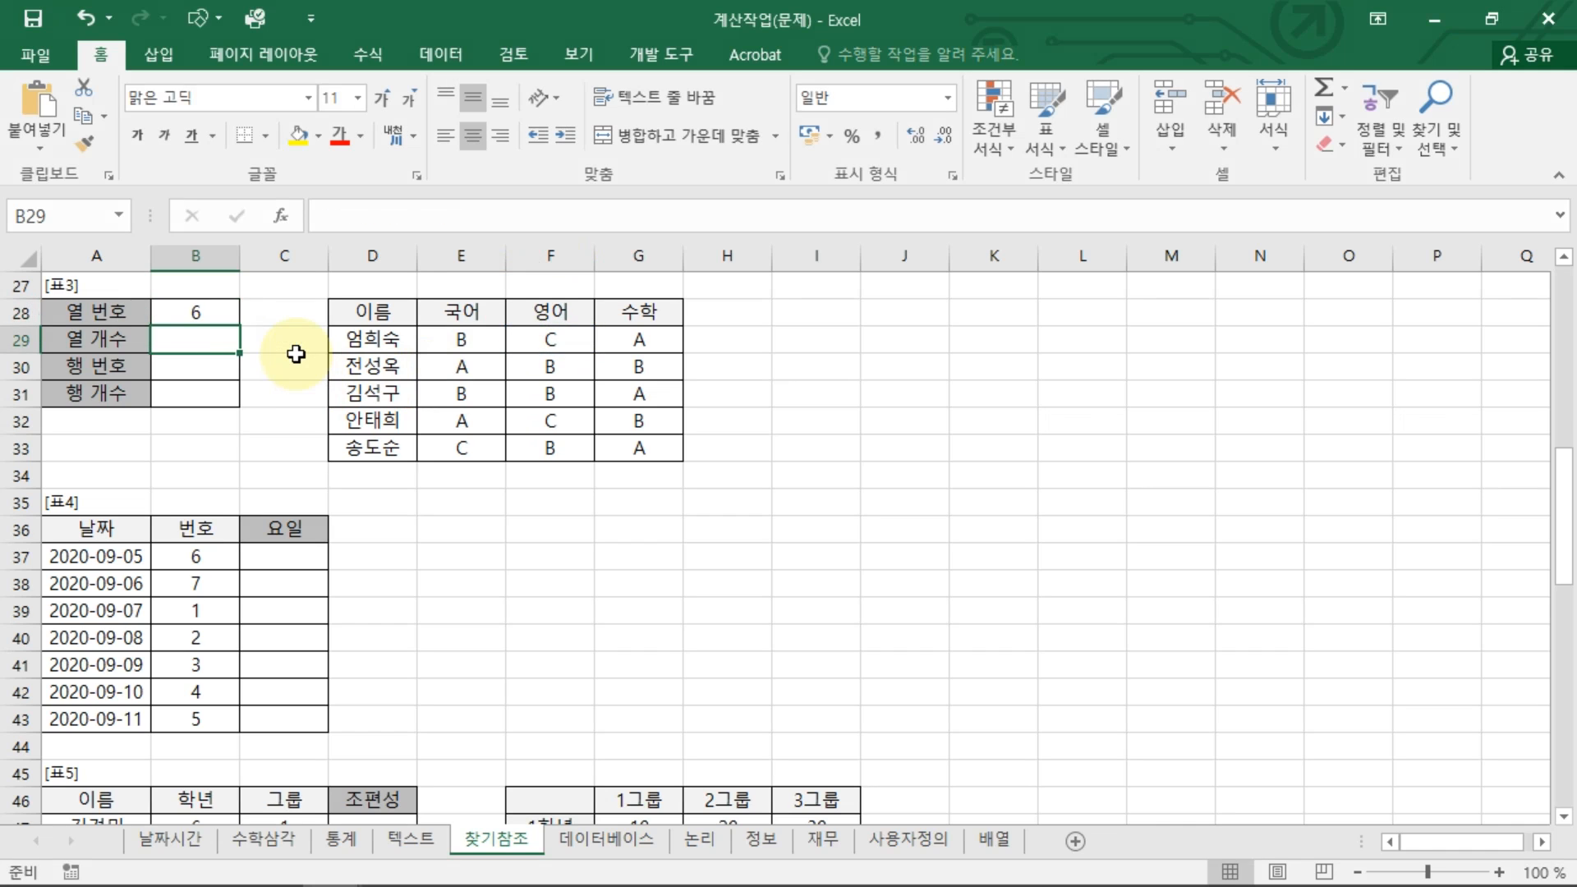
Examine the COLUMN formula in B28 against the column position of its referenced cell F29.
click(197, 314)
click(546, 340)
drag(574, 309, 585, 311)
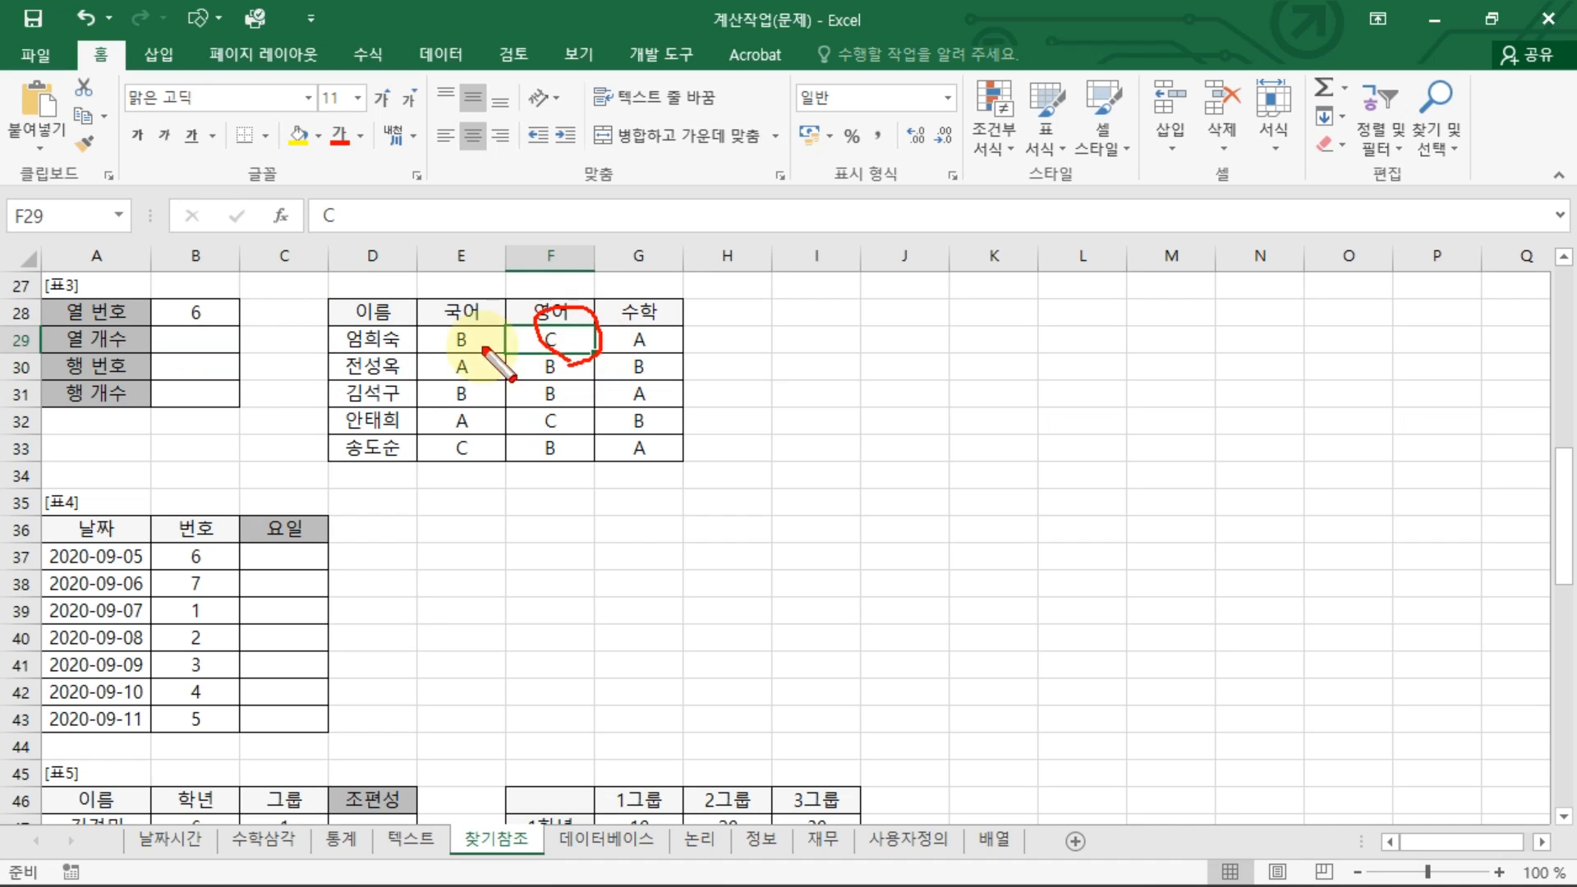
drag(596, 215, 566, 266)
click(201, 312)
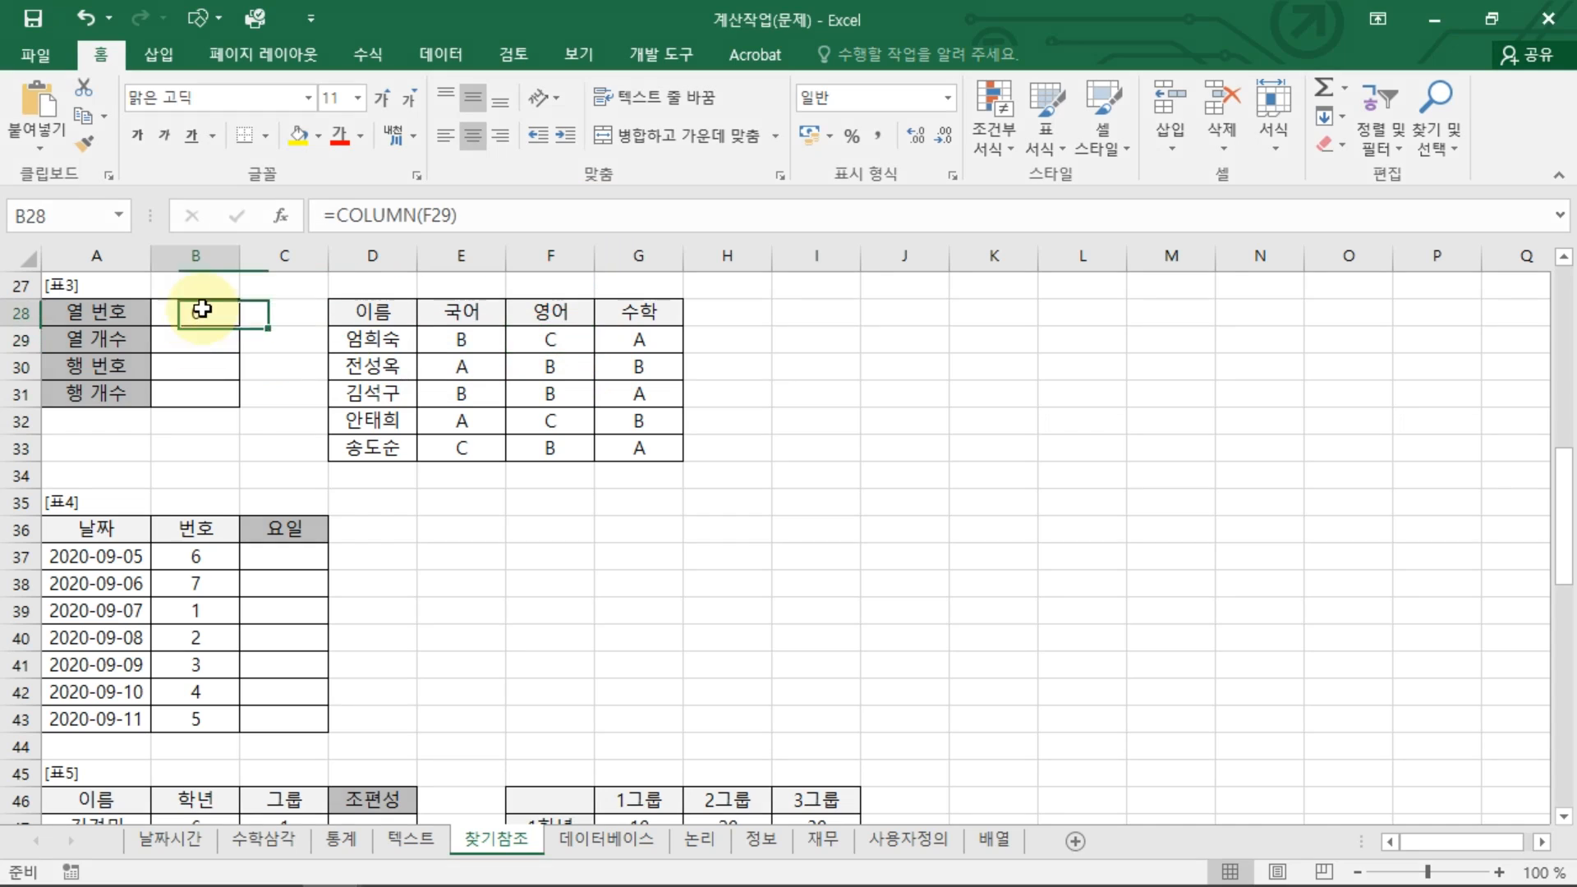
double_click(204, 311)
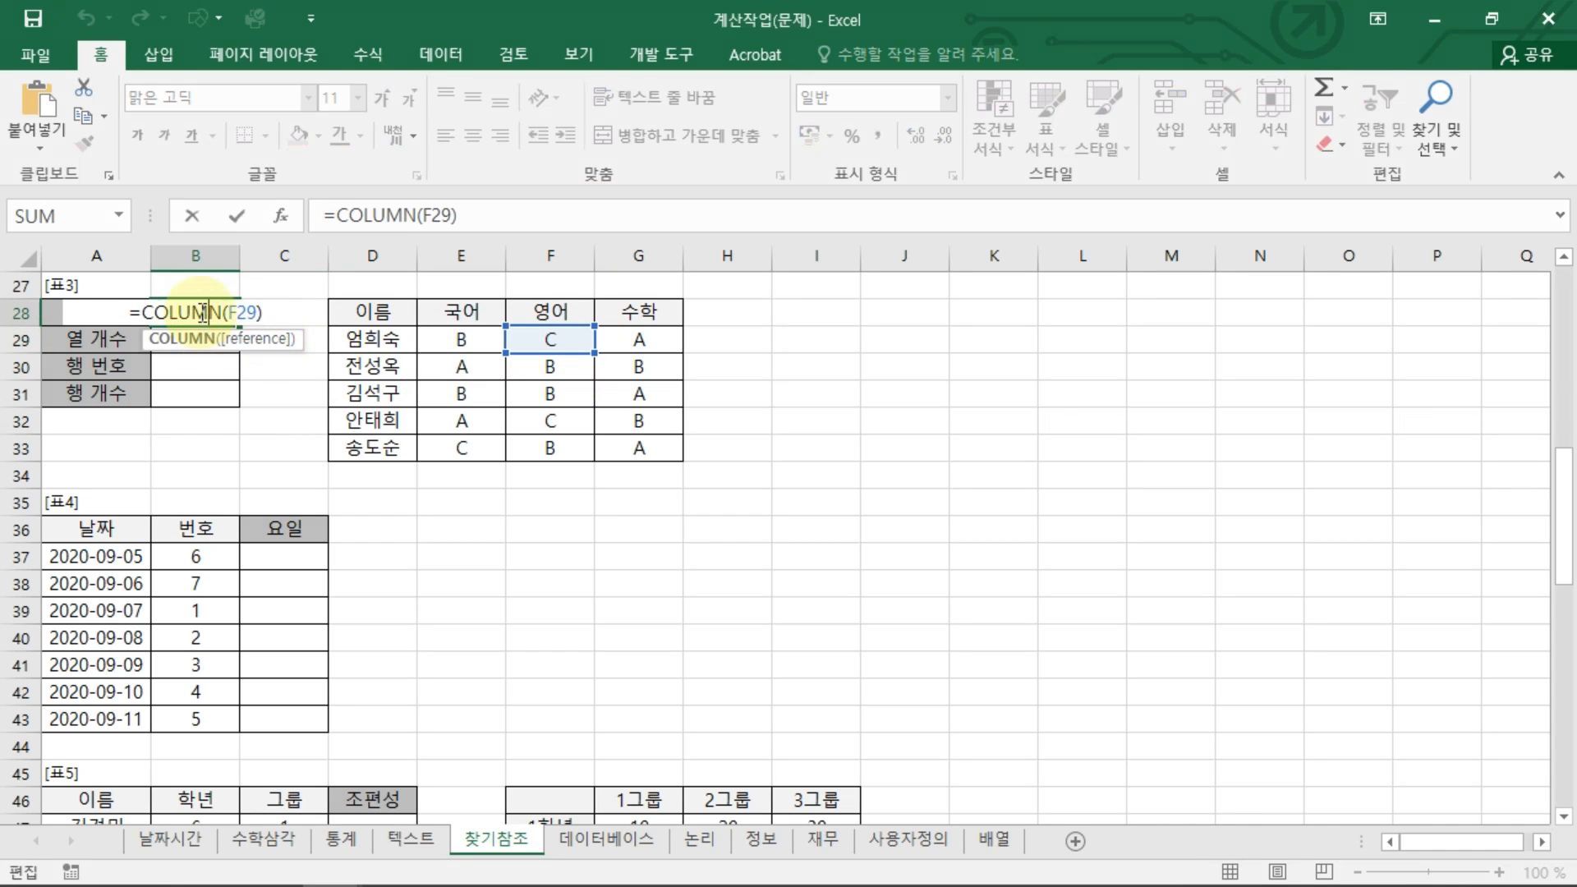
key(Return)
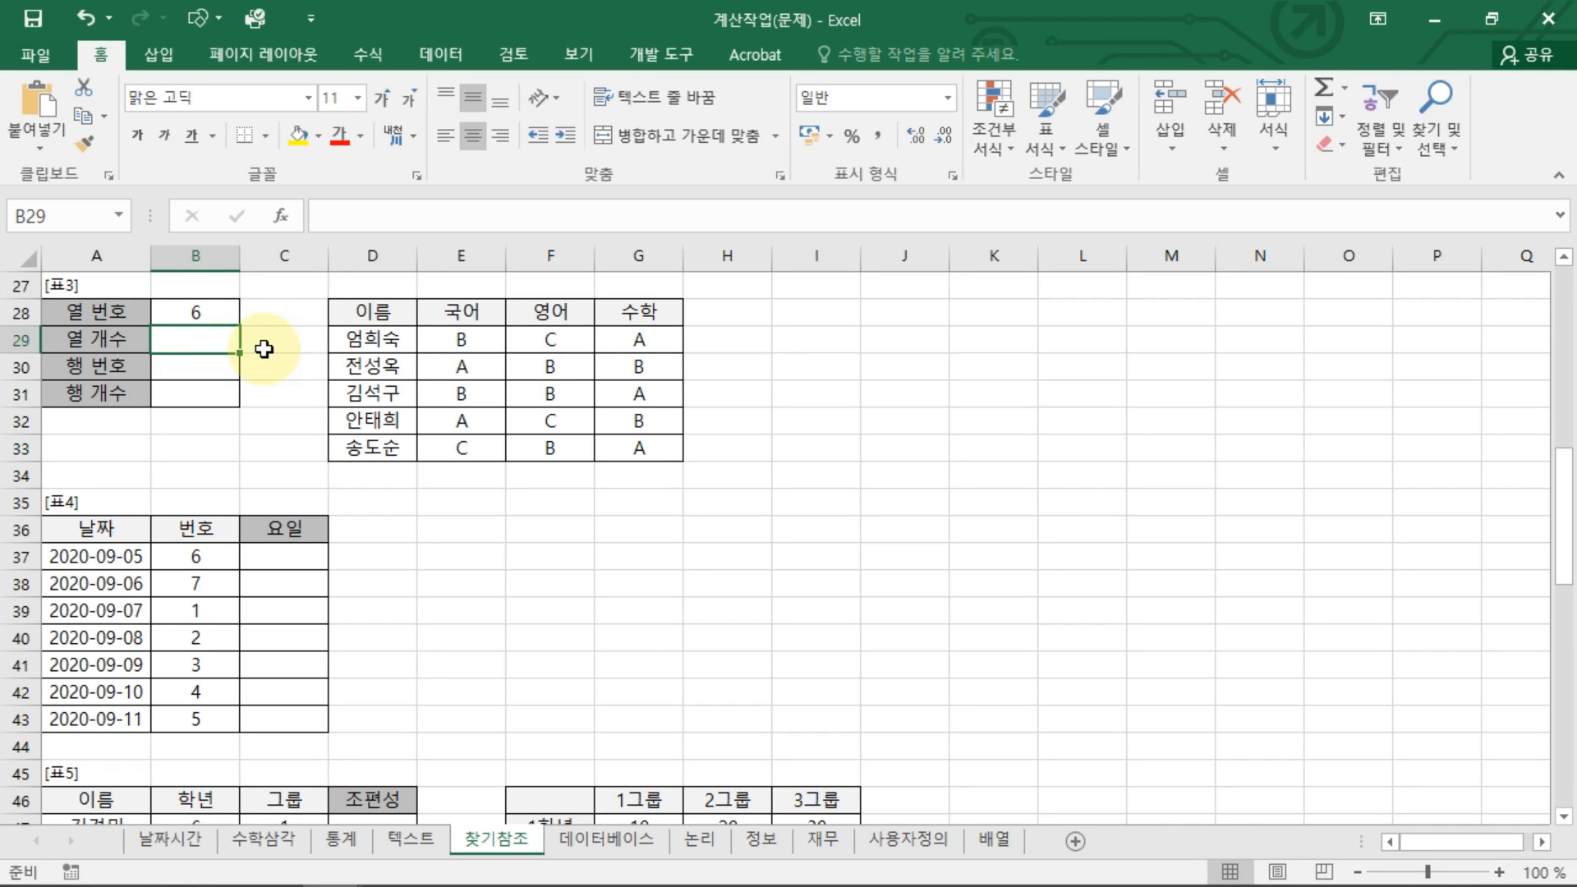
Start a COLUMNS formula in the 열 개수 result cell of 표3, B29.
text(=)
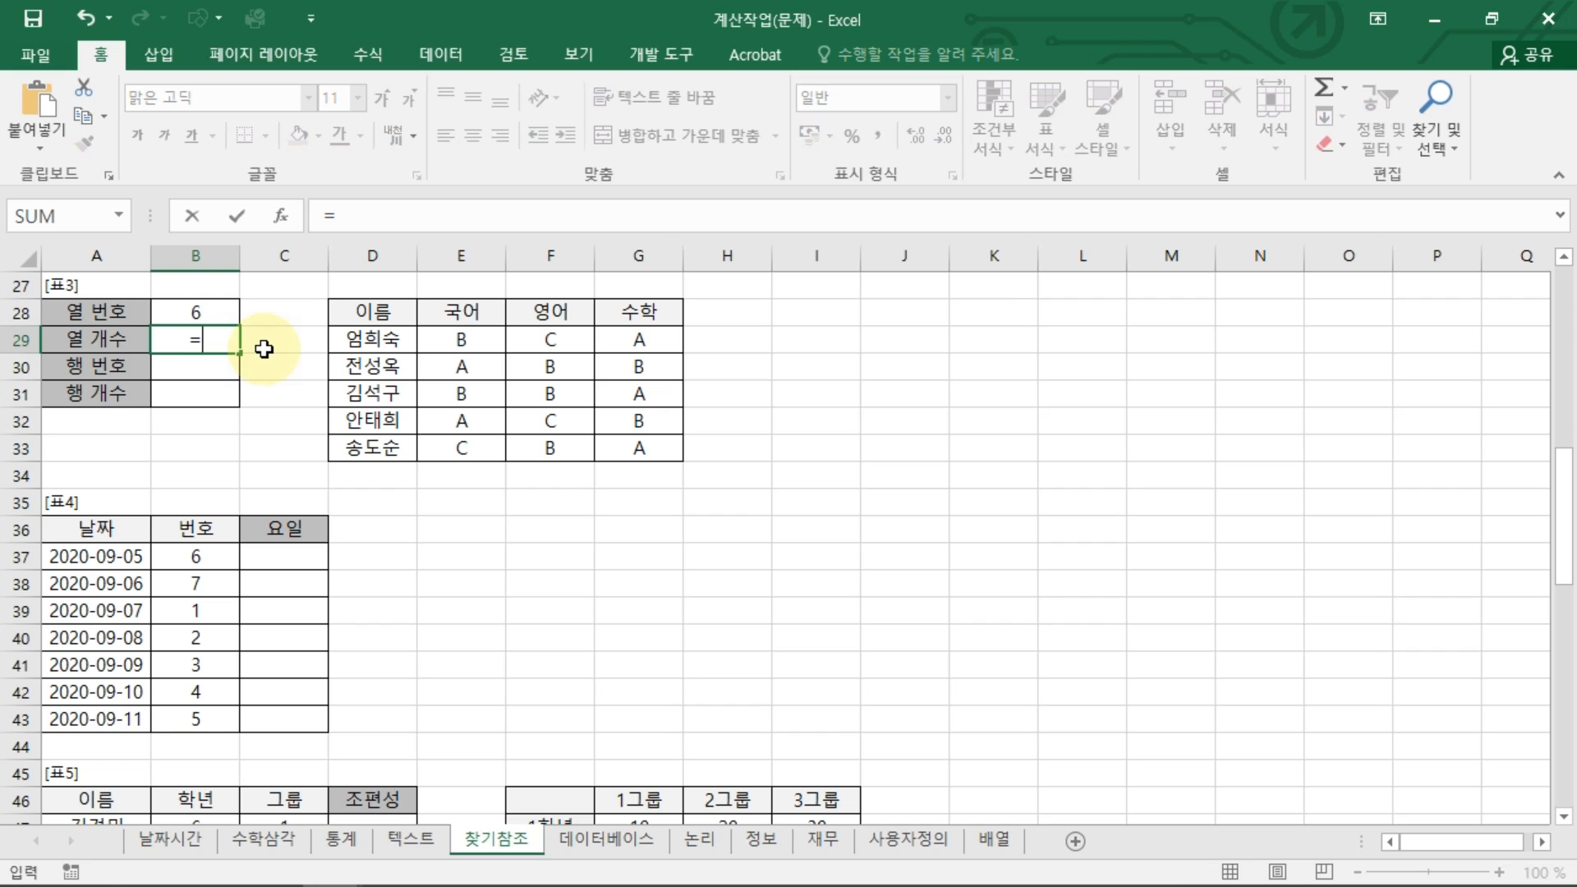
text(COL)
key(Down)
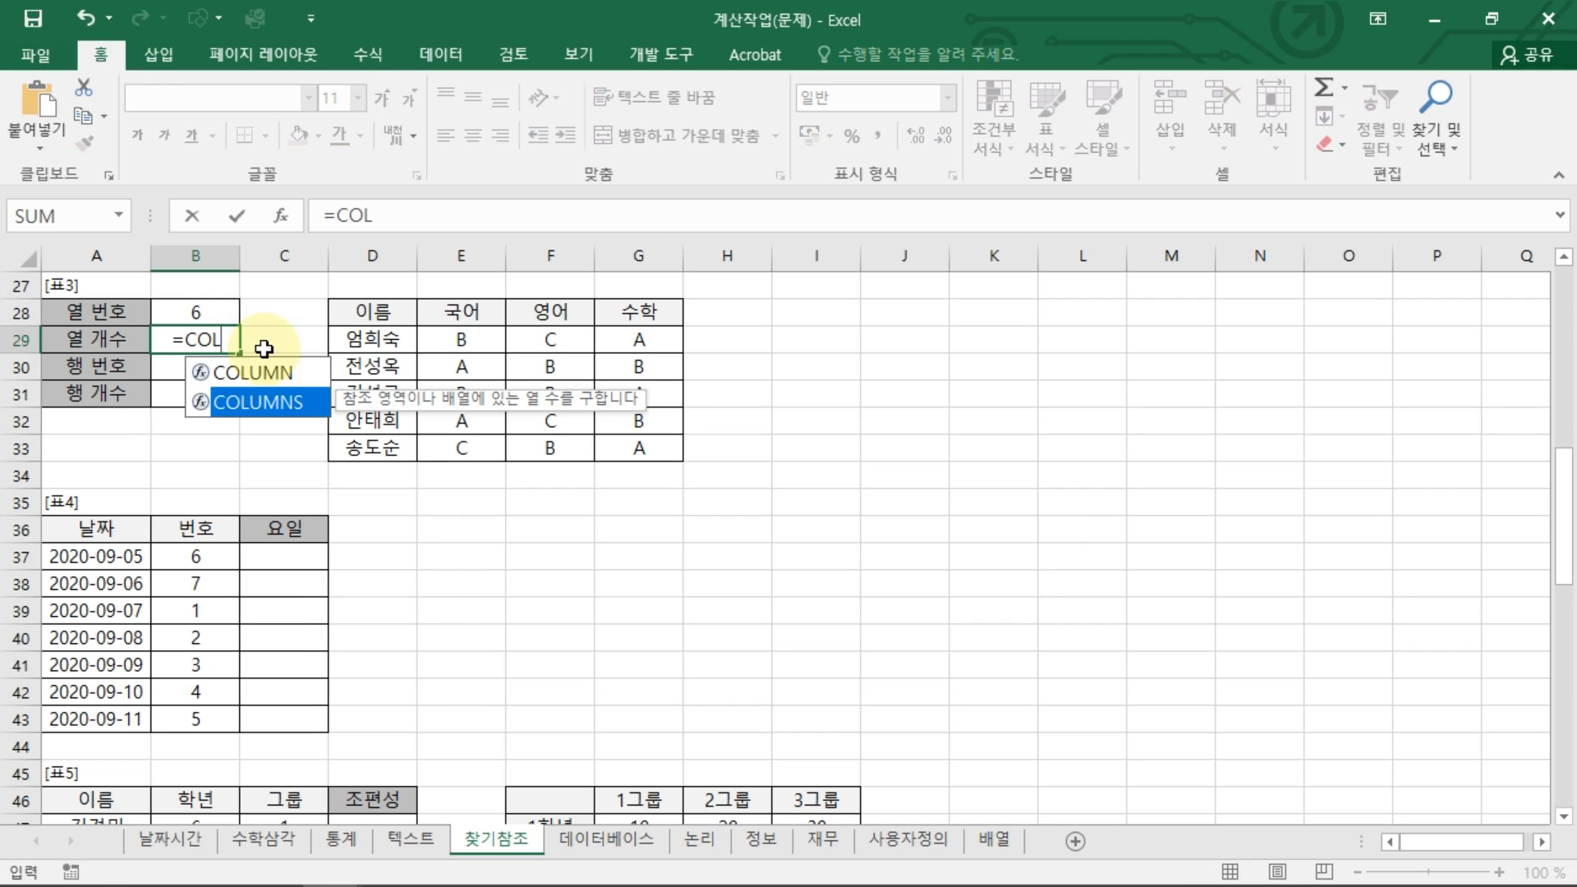
double_click(279, 398)
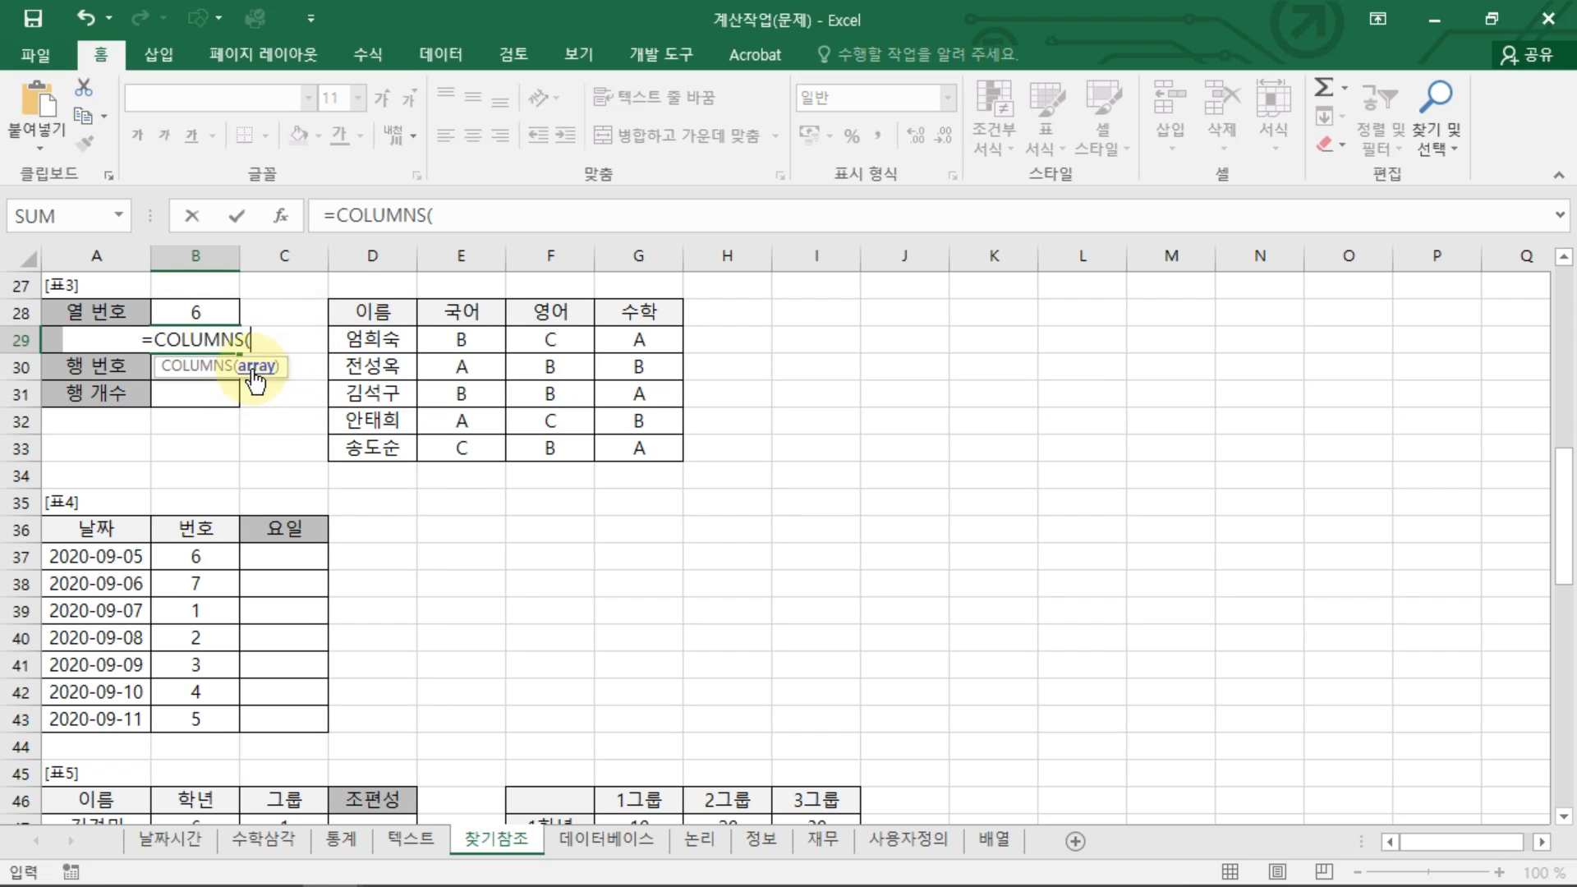
Give the COLUMNS formula in B29 the grade range E29:G33, enter it and check its reference.
drag(461, 339, 634, 457)
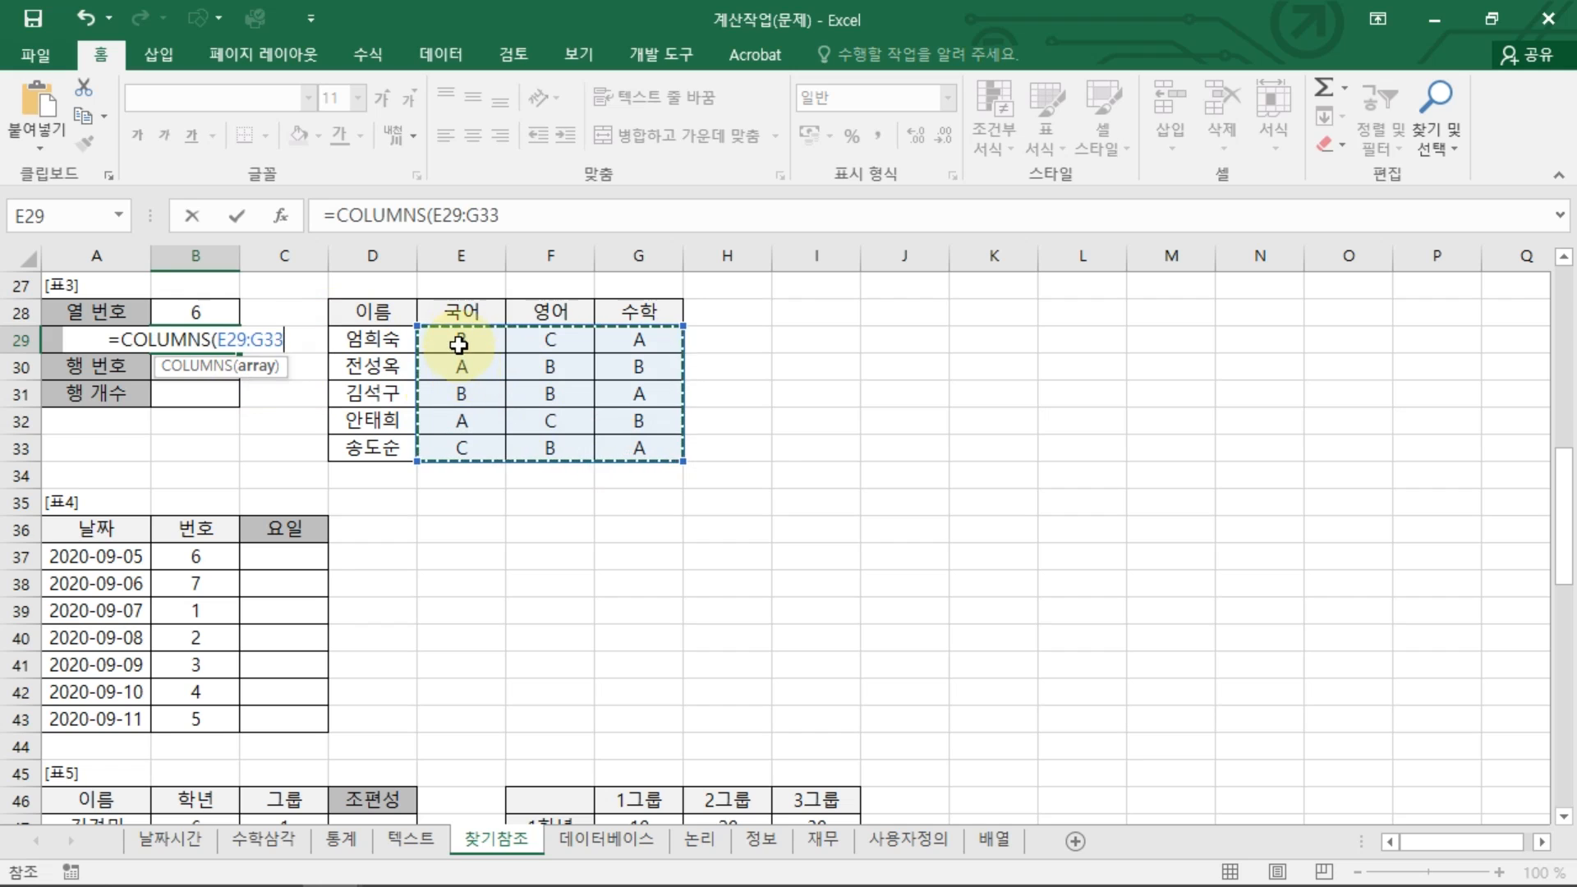
drag(458, 344, 600, 449)
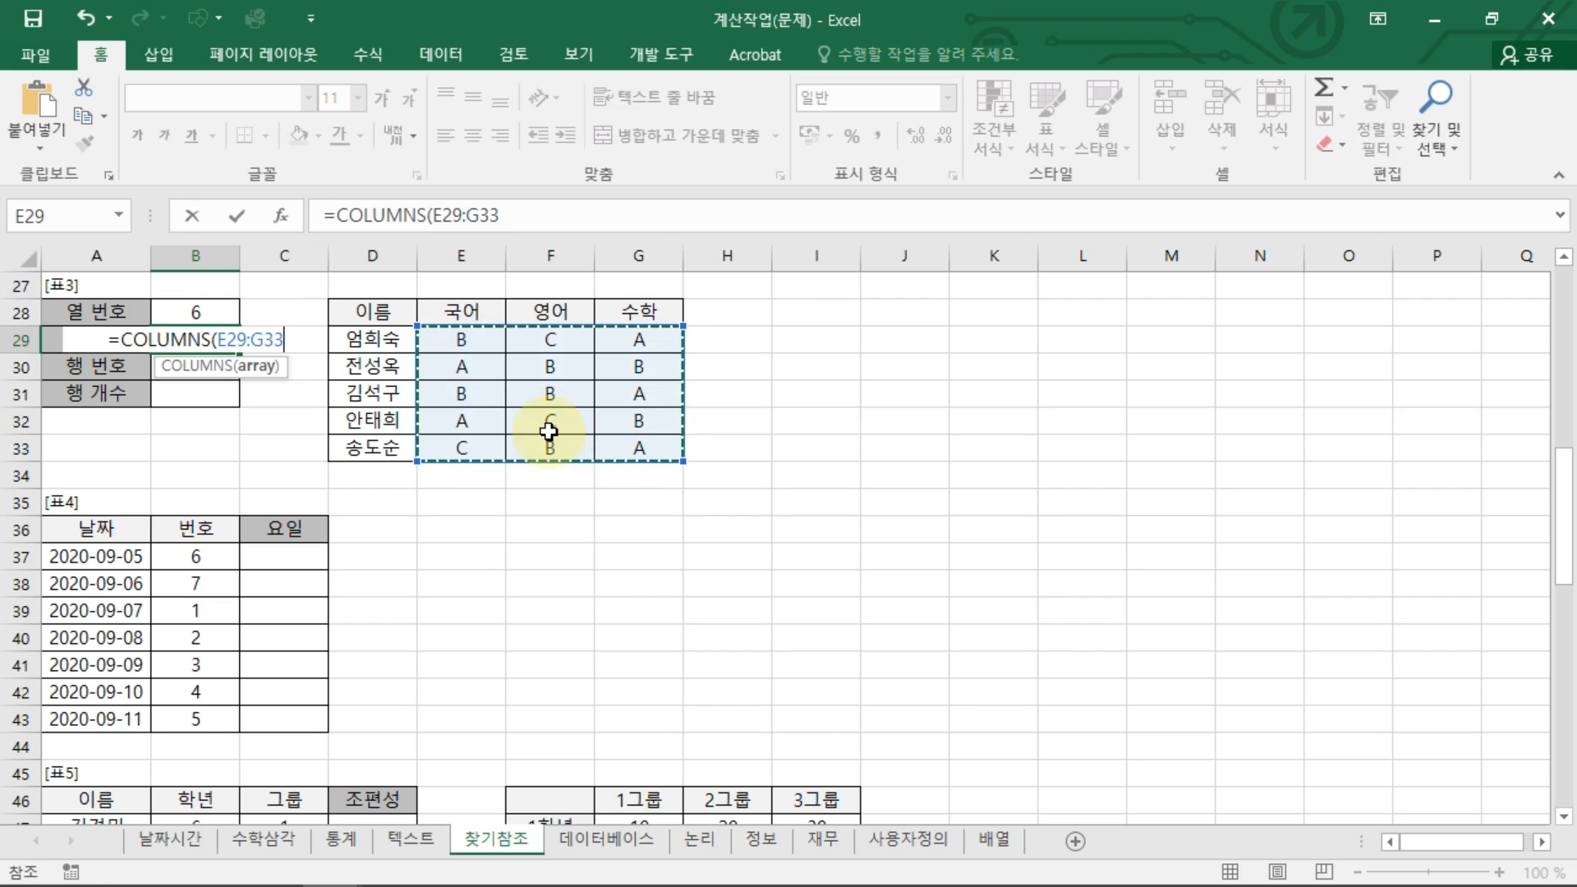
key(ctrl+shift+d)
drag(477, 291, 460, 378)
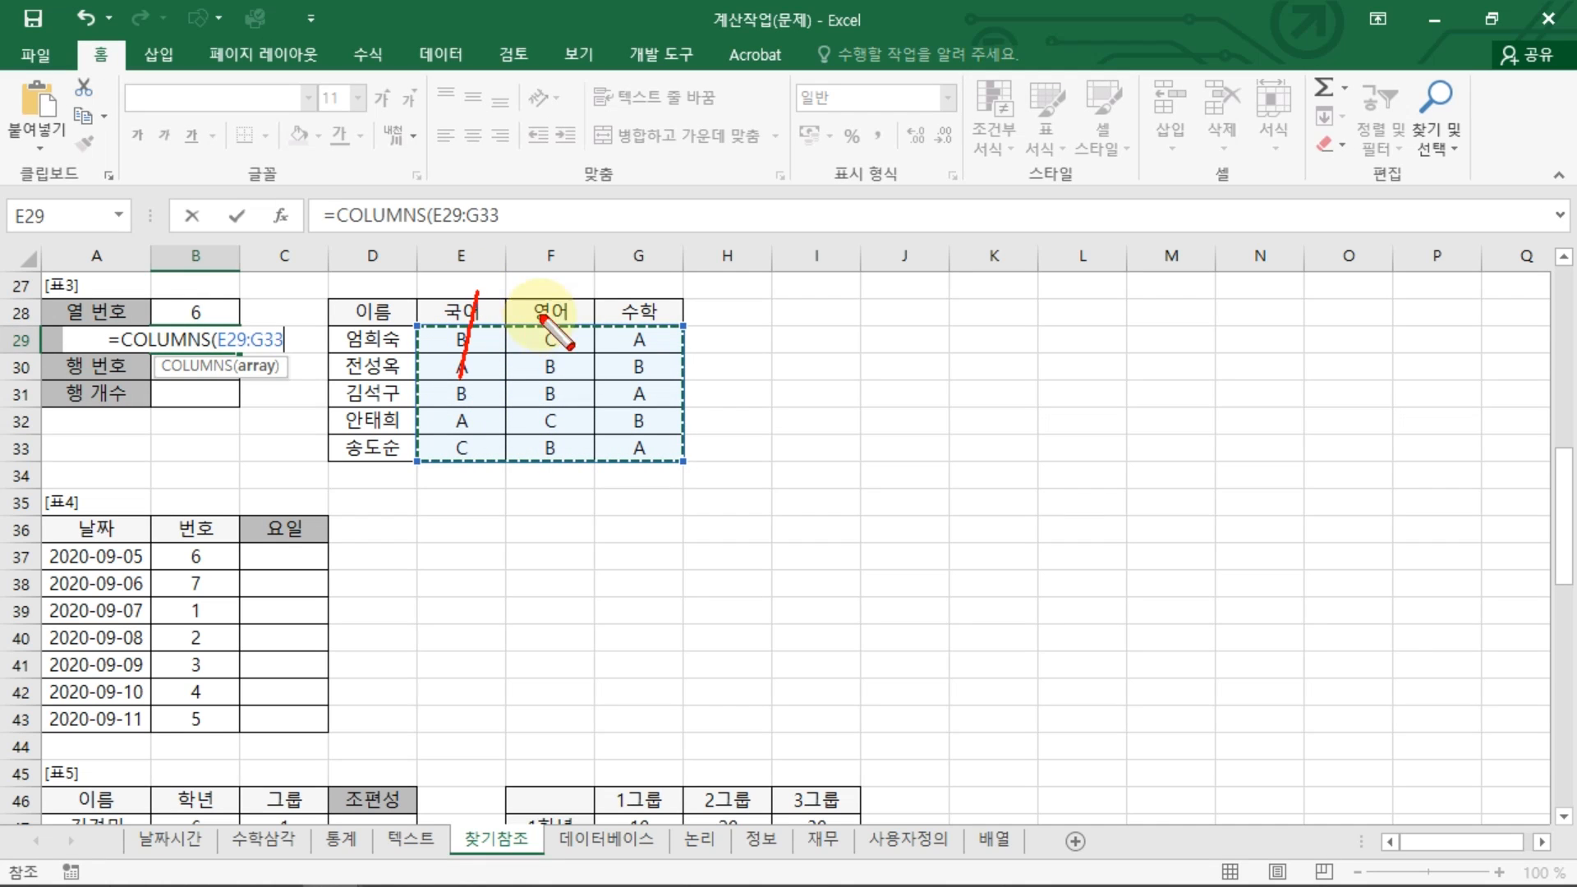
mouse_move(568, 300)
mouse_down()
mouse_move(552, 361)
mouse_move(595, 358)
mouse_up()
mouse_move(628, 304)
mouse_down()
mouse_move(665, 349)
mouse_move(648, 373)
mouse_up()
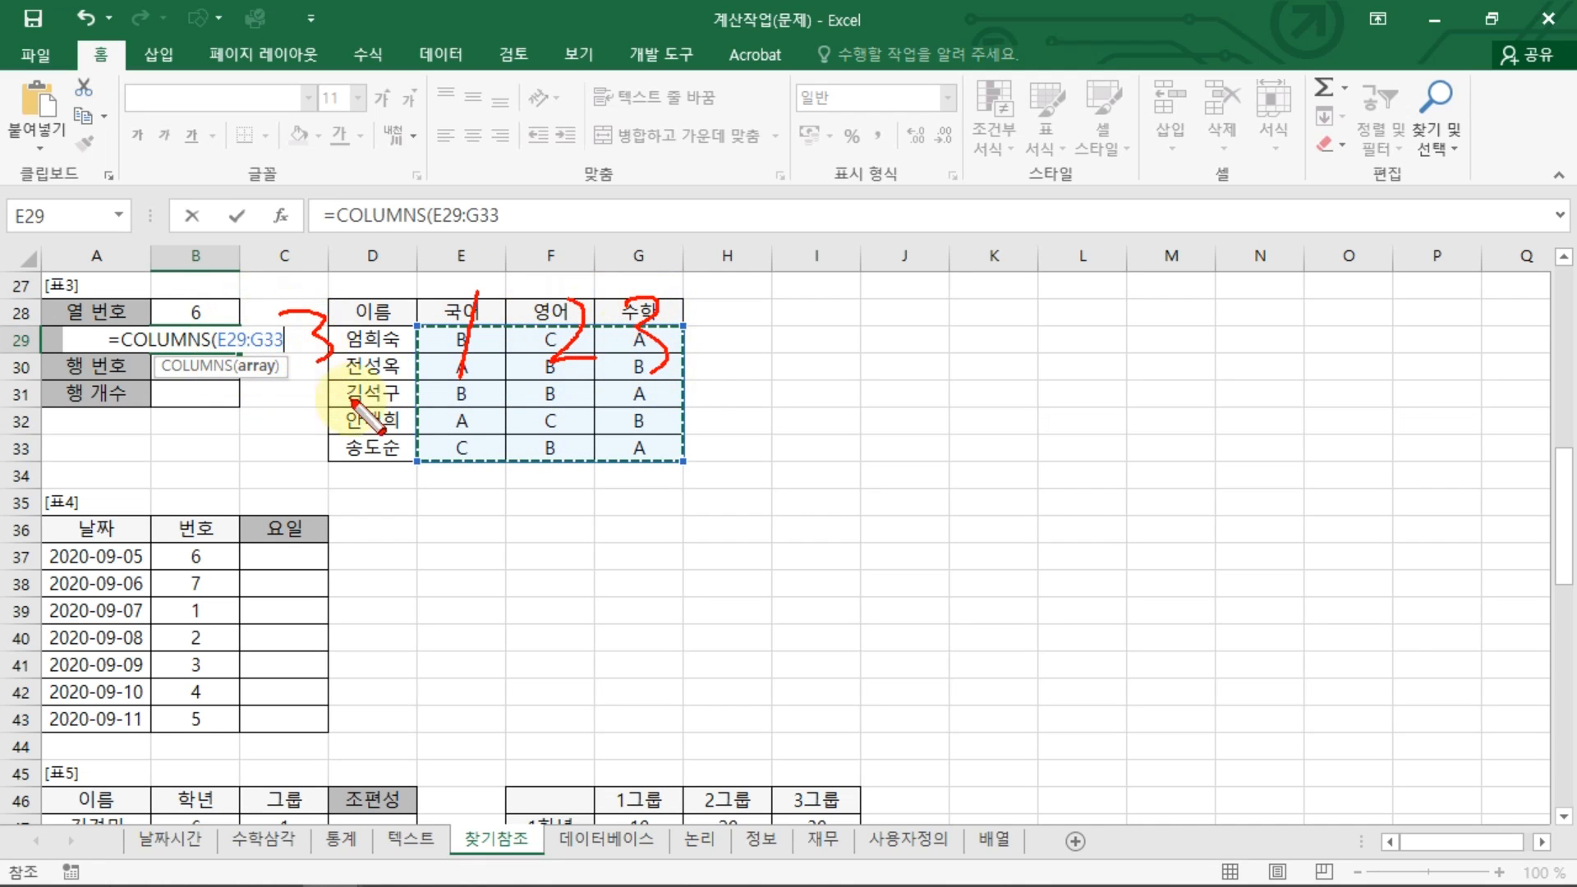
key(Escape)
key(Return)
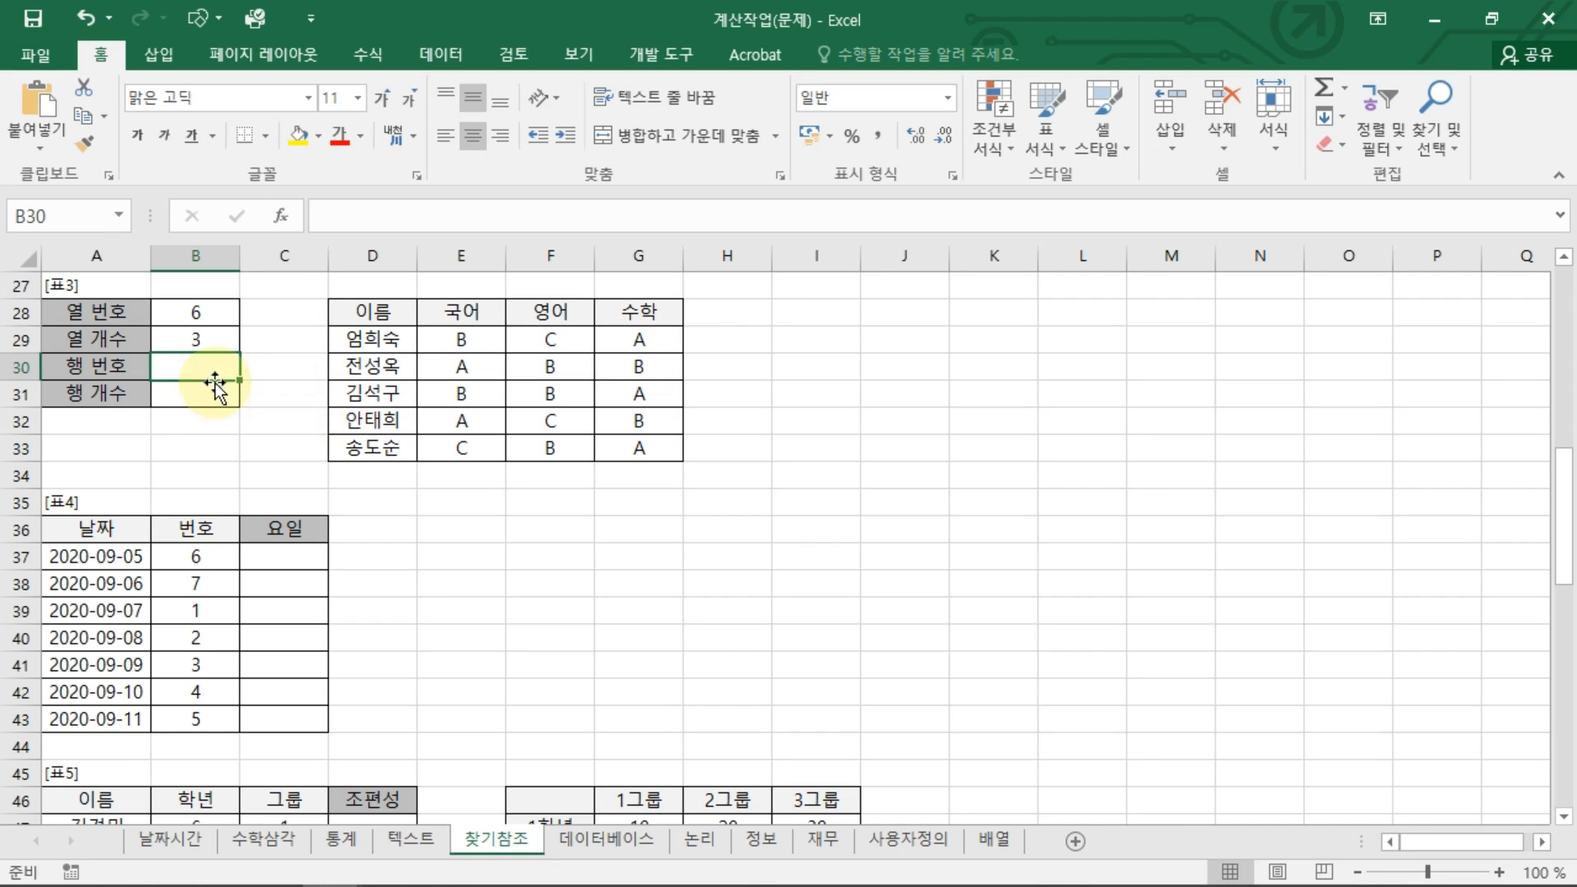
click(223, 339)
double_click(224, 338)
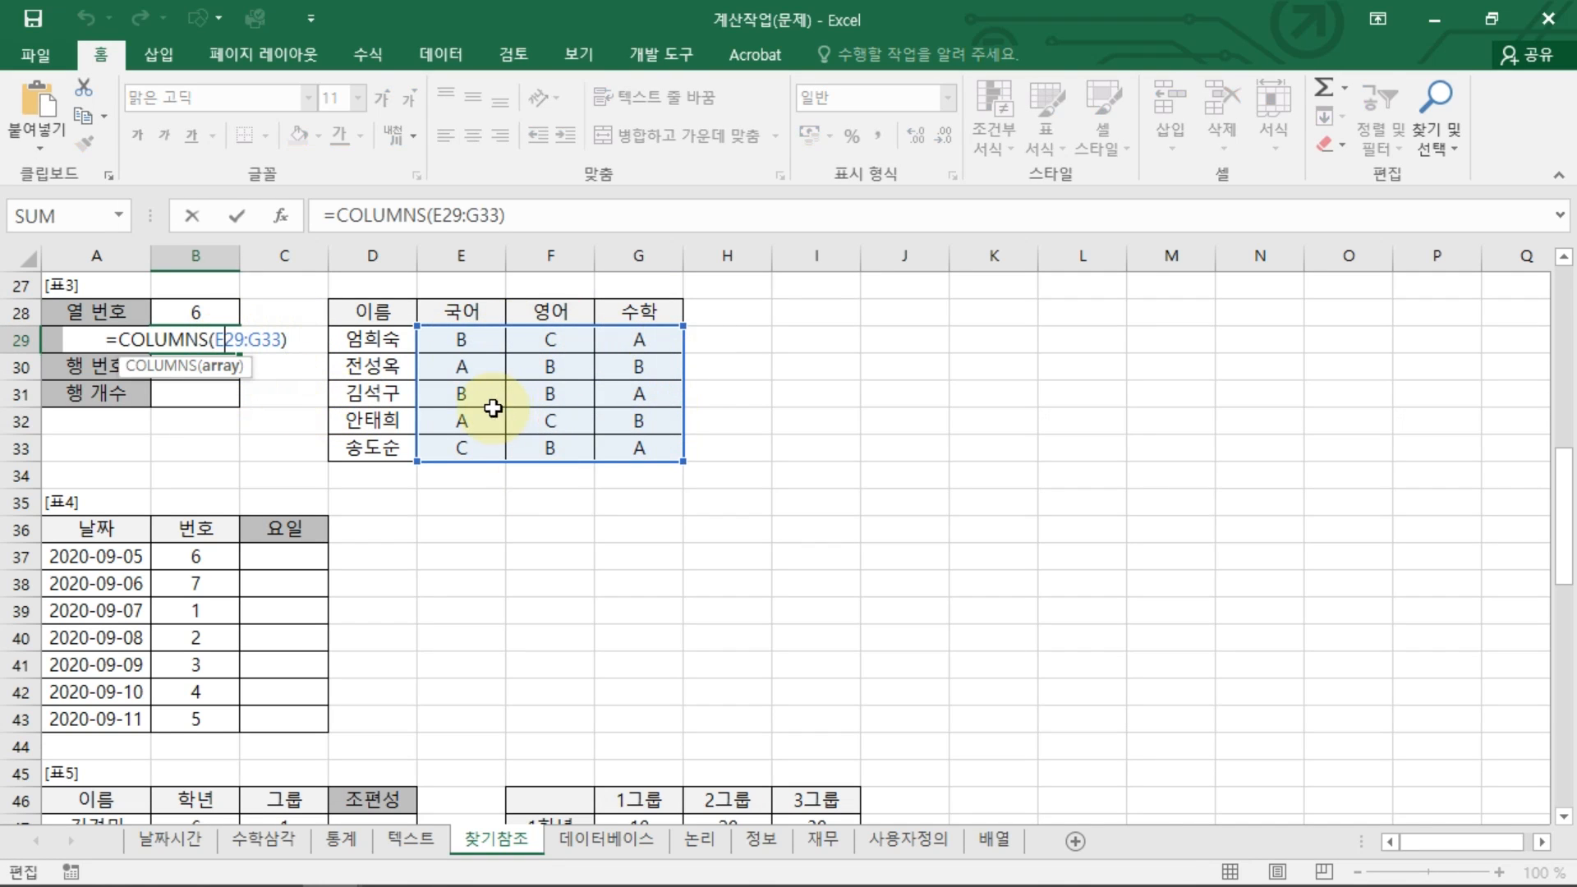
key(Escape)
Enter a ROW formula referencing F29 in the 행 번호 result cell B30.
click(193, 363)
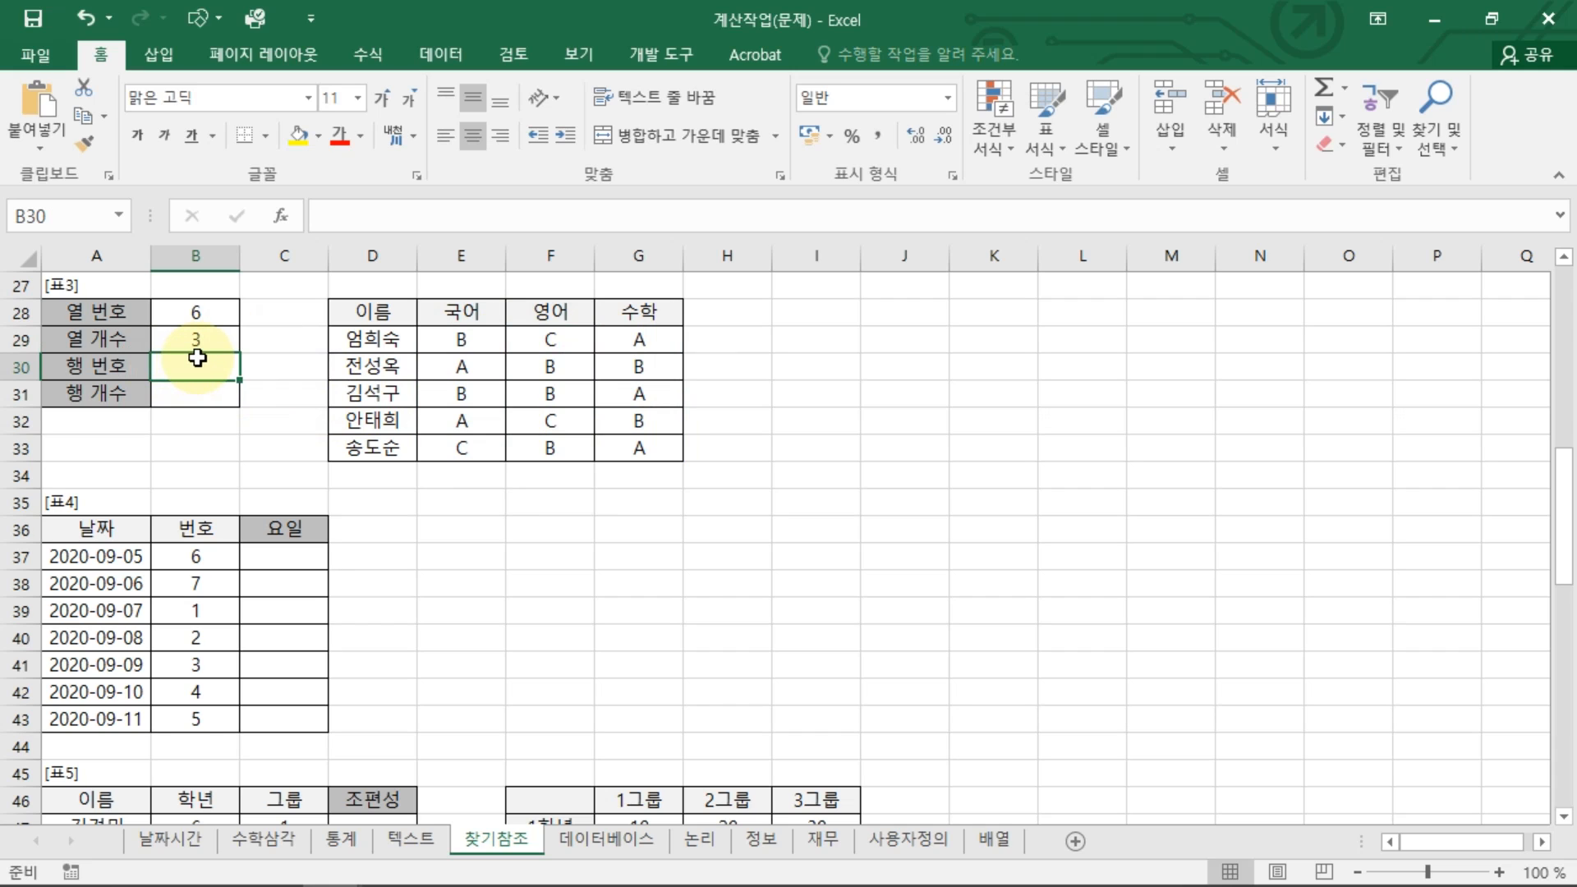
text(=RO)
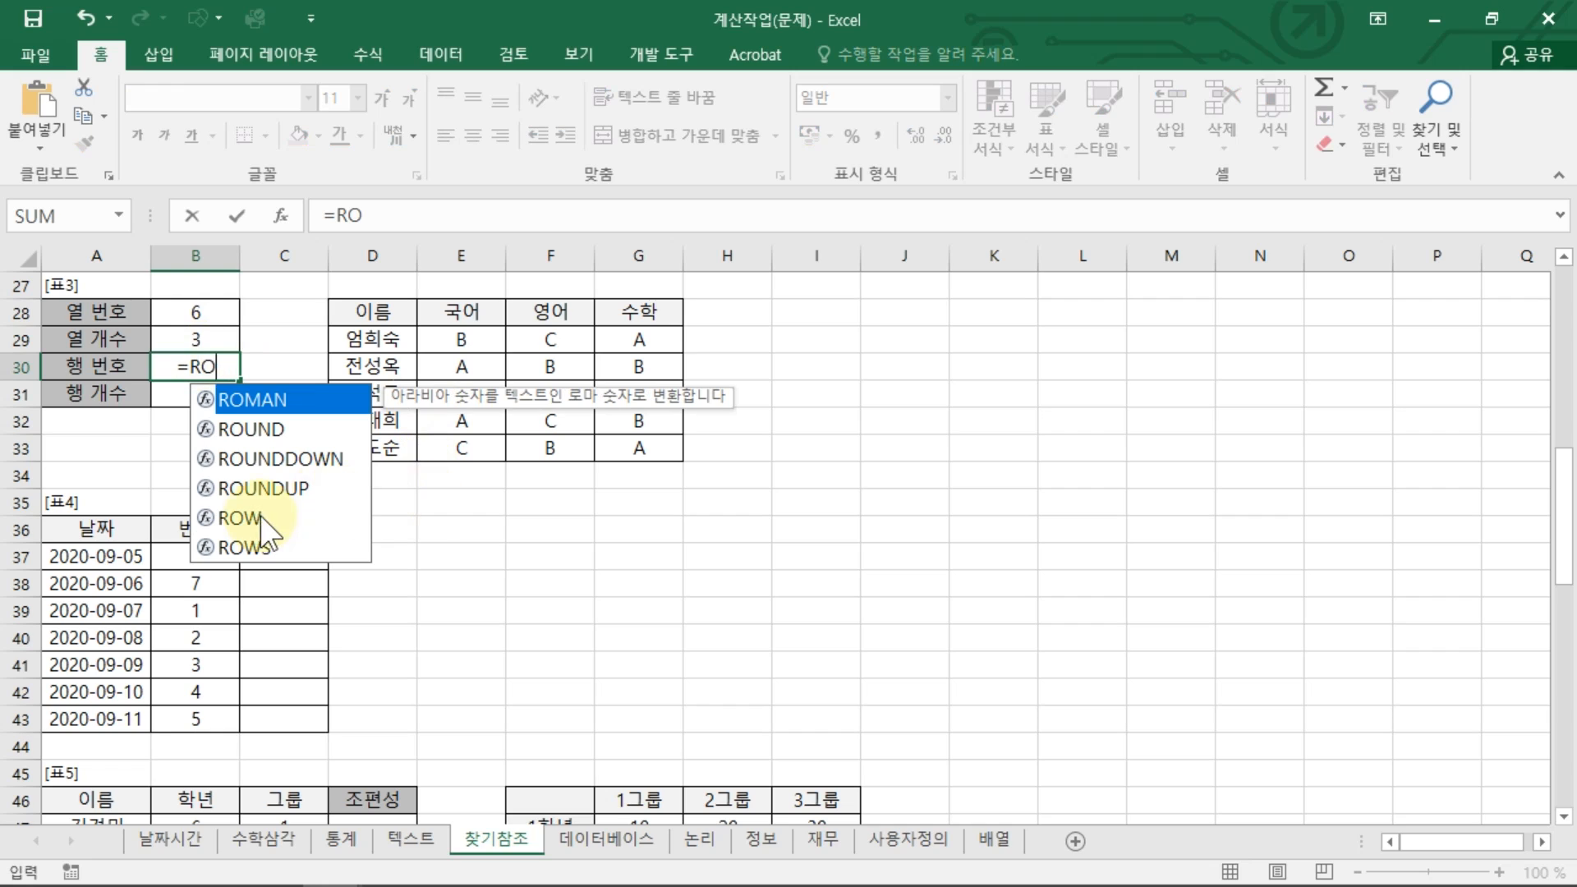
double_click(317, 518)
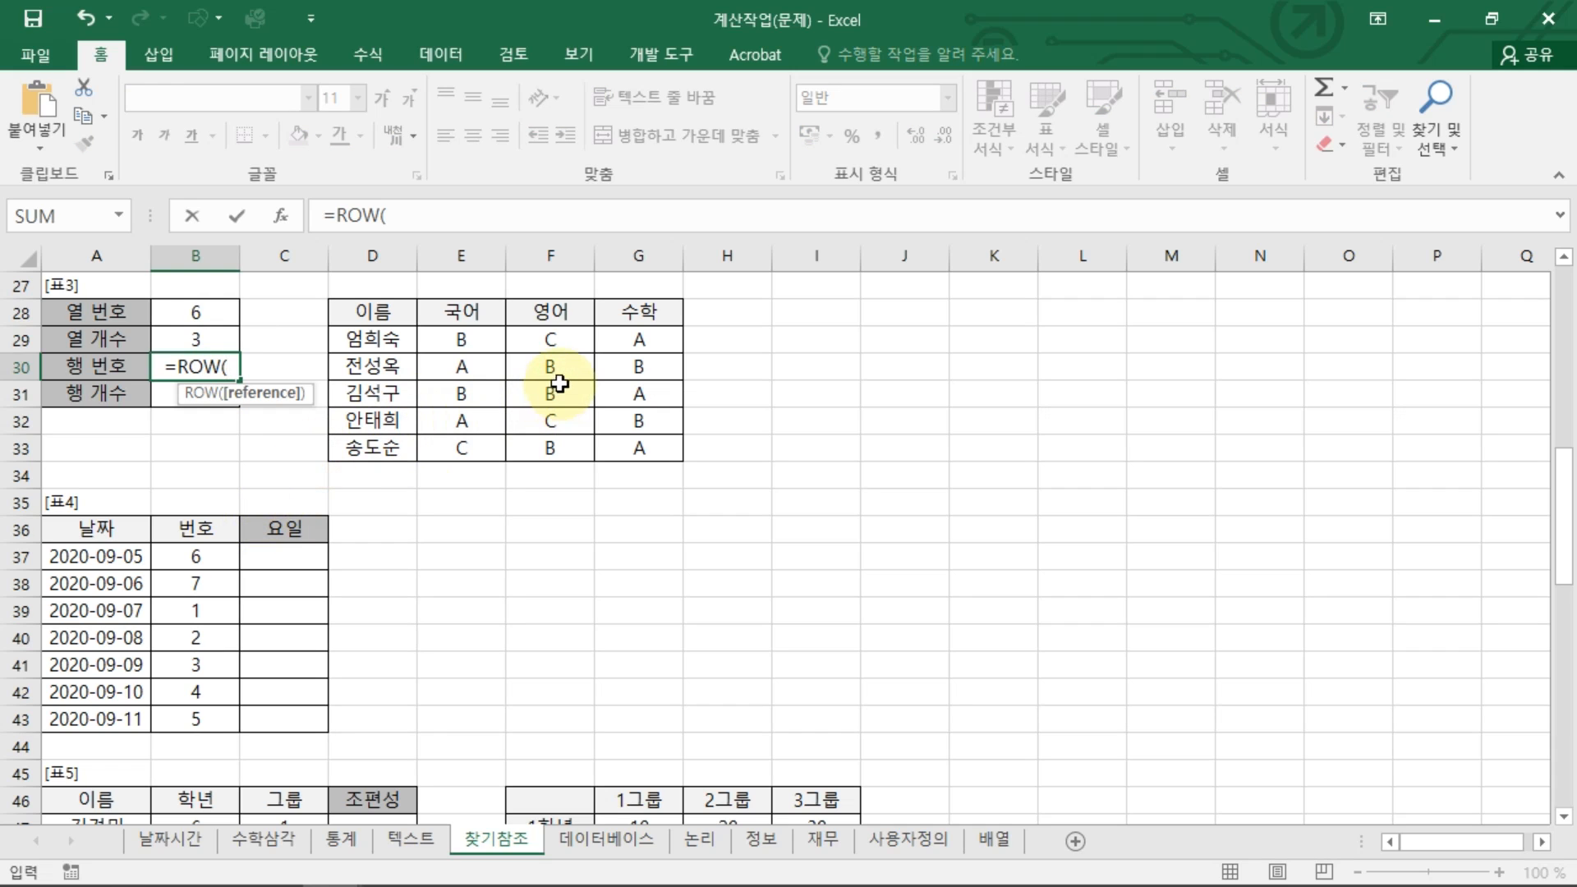
click(550, 336)
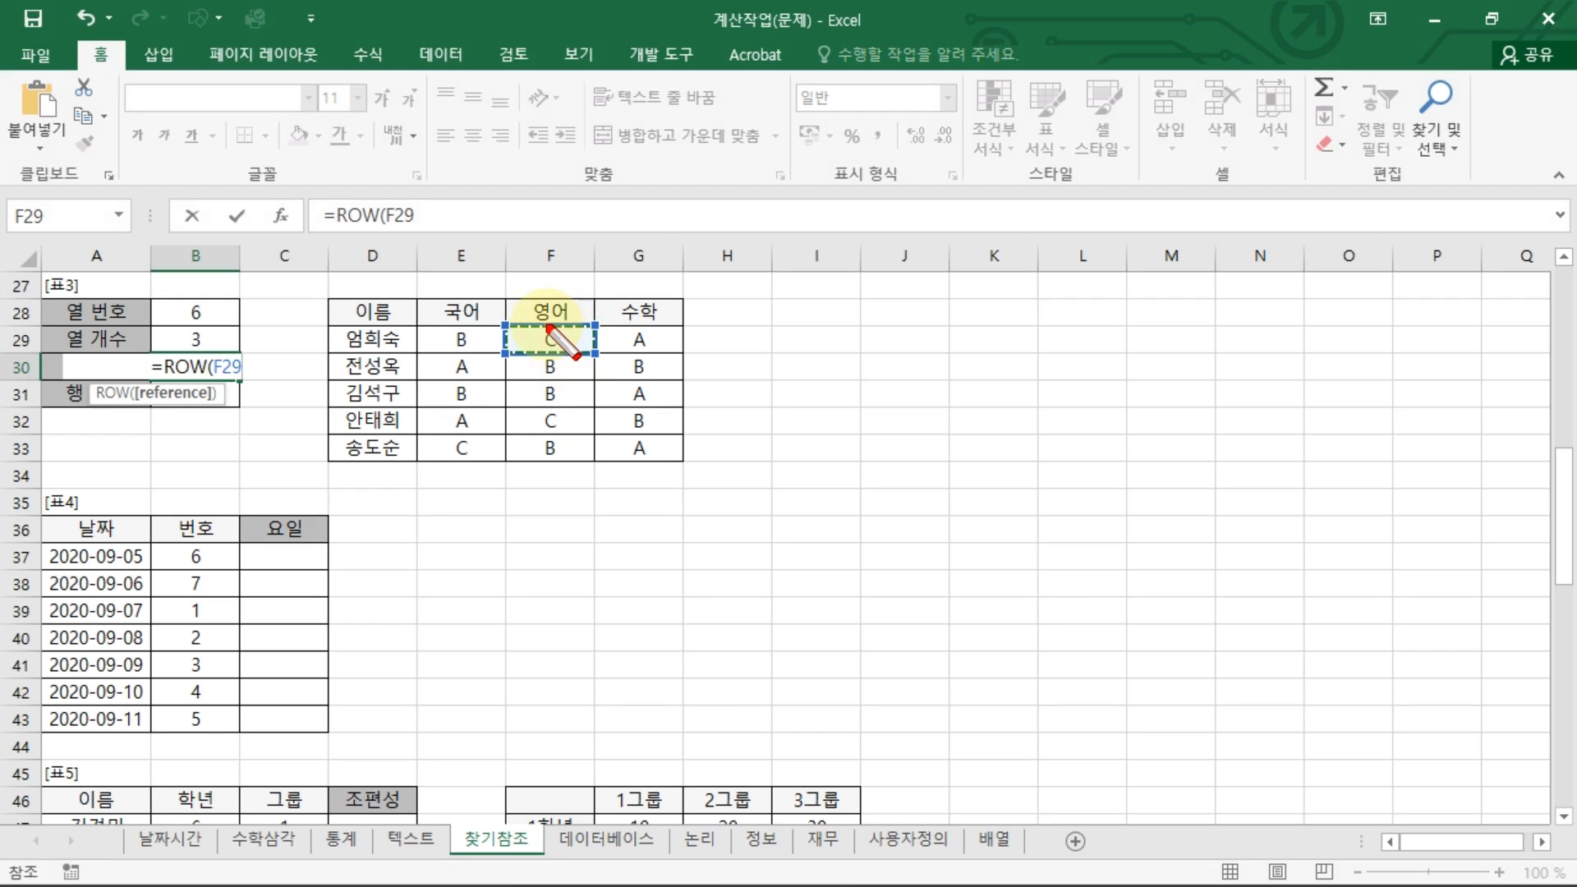
mouse_move(498, 336)
mouse_down()
mouse_move(35, 333)
mouse_move(59, 348)
mouse_move(16, 323)
mouse_move(23, 359)
mouse_up()
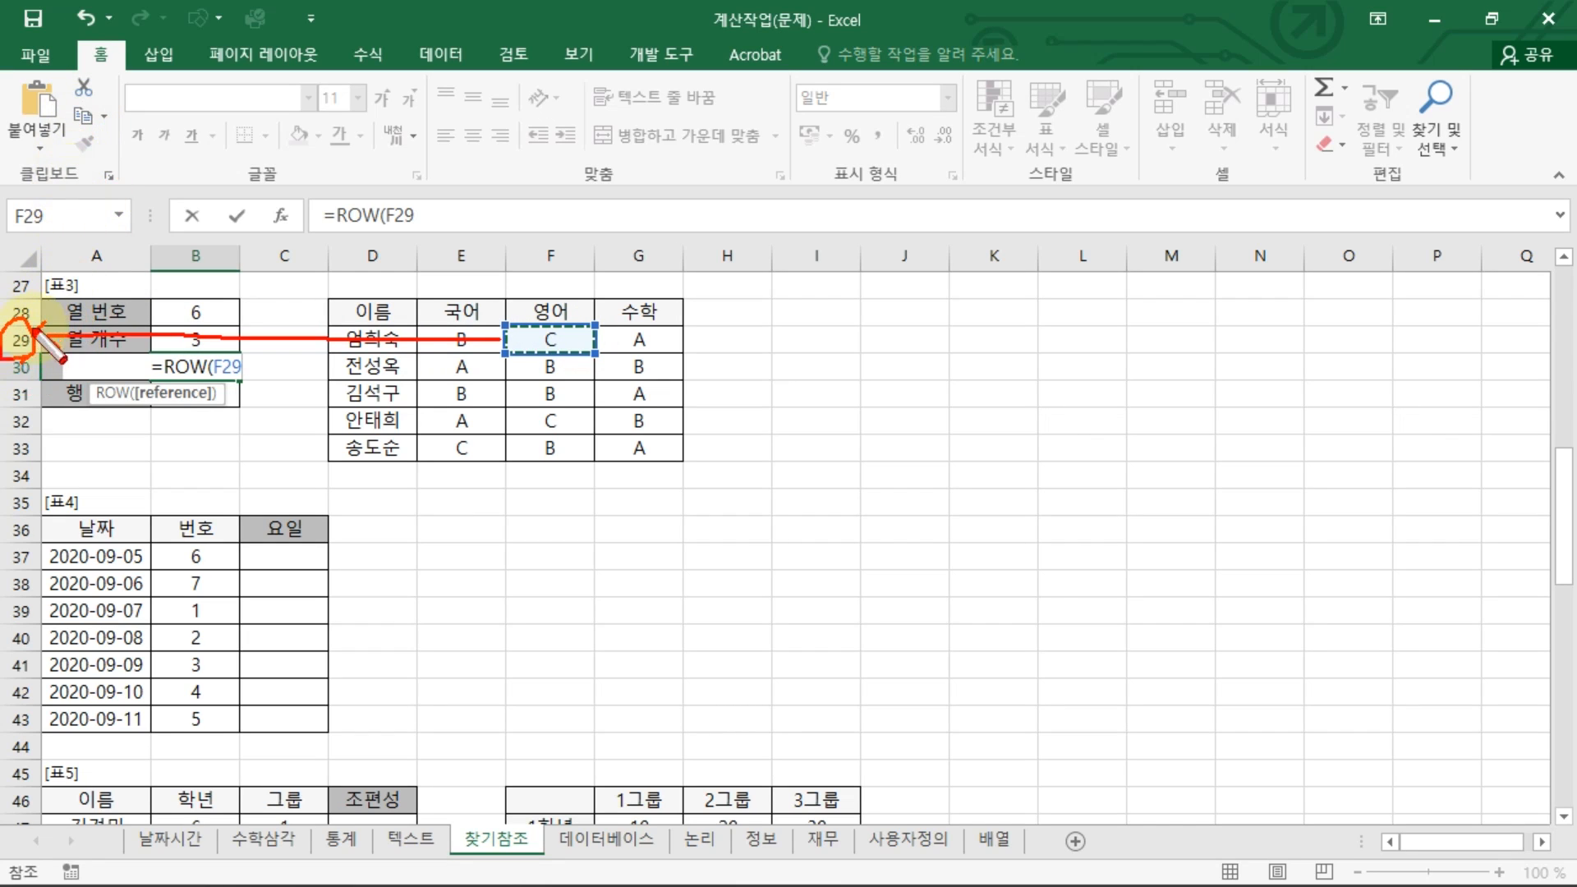
mouse_move(569, 328)
mouse_down()
mouse_move(561, 353)
mouse_move(595, 349)
mouse_move(615, 376)
mouse_up()
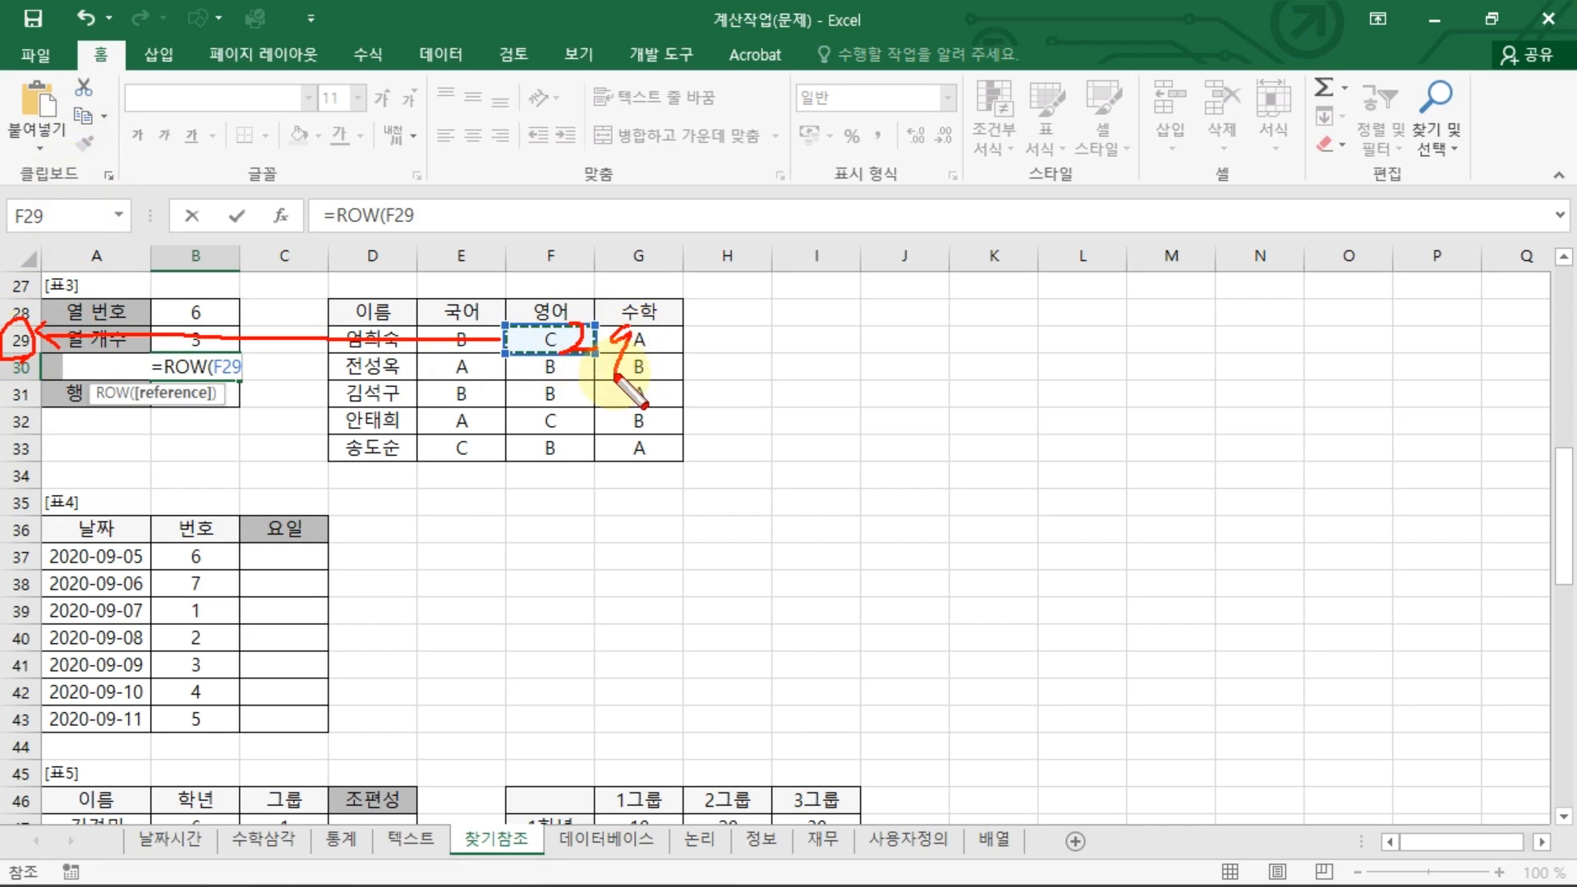
key(Escape)
key(Return)
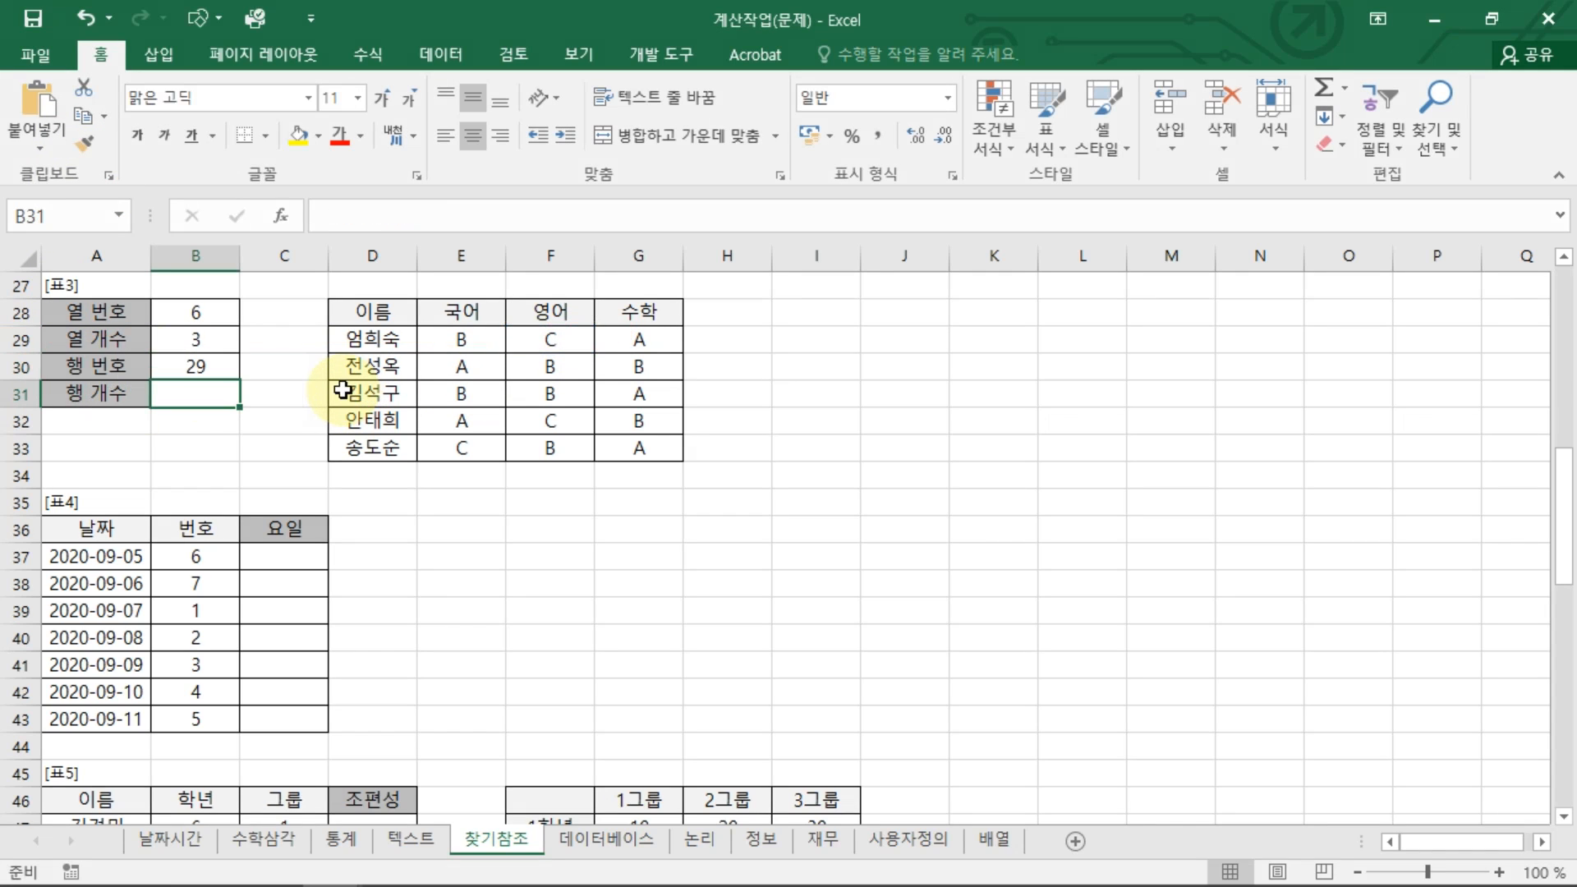
Remove the F29 reference from the ROW formula in B30 and enter it as =ROW().
click(219, 366)
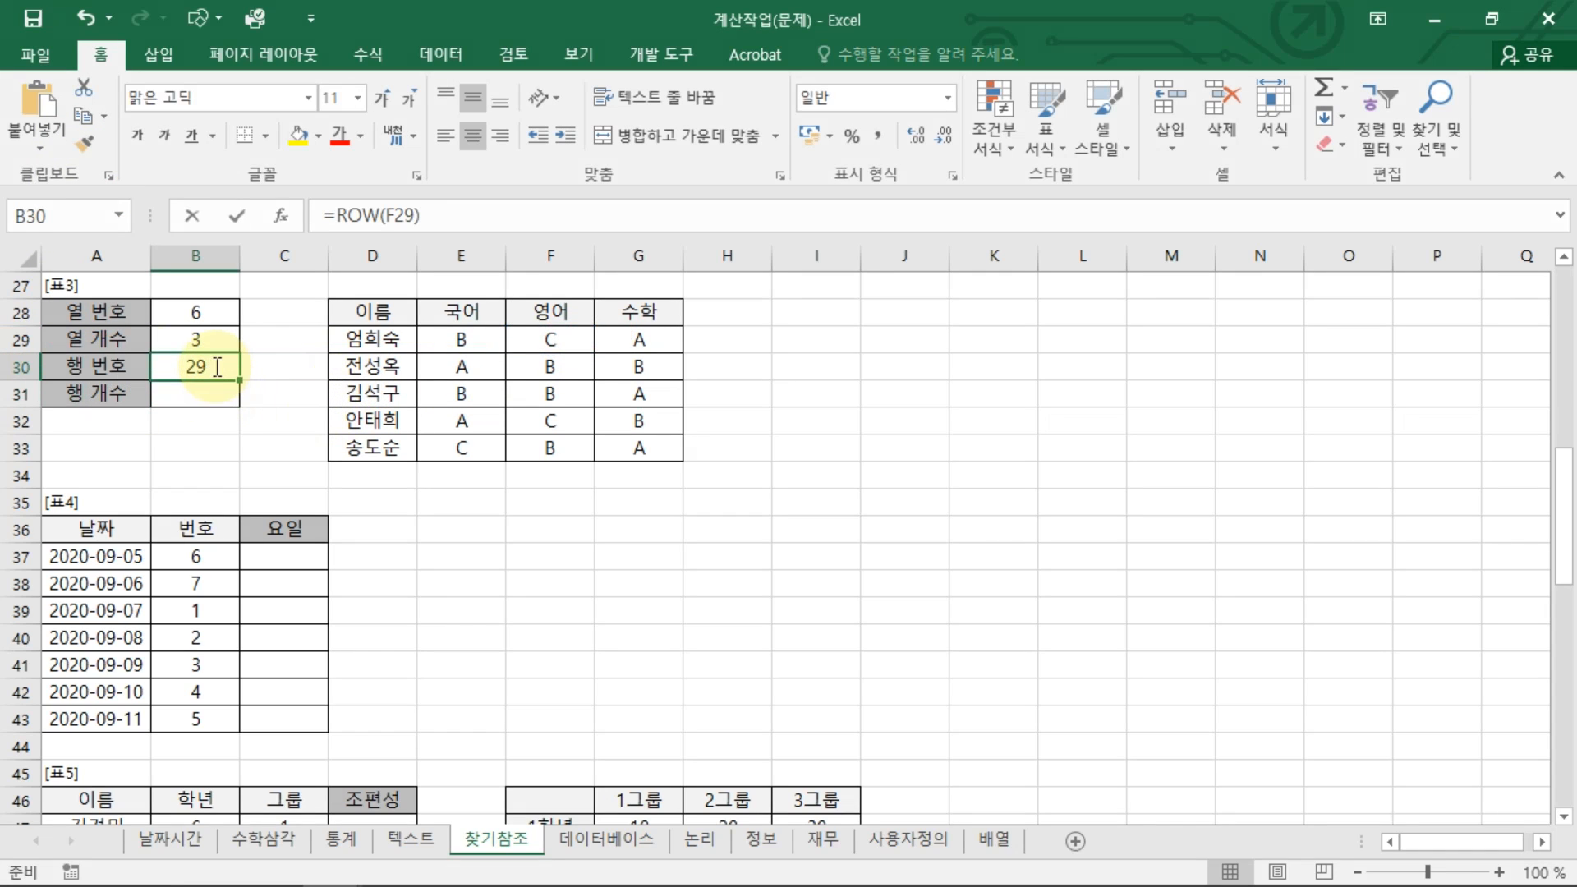
double_click(217, 366)
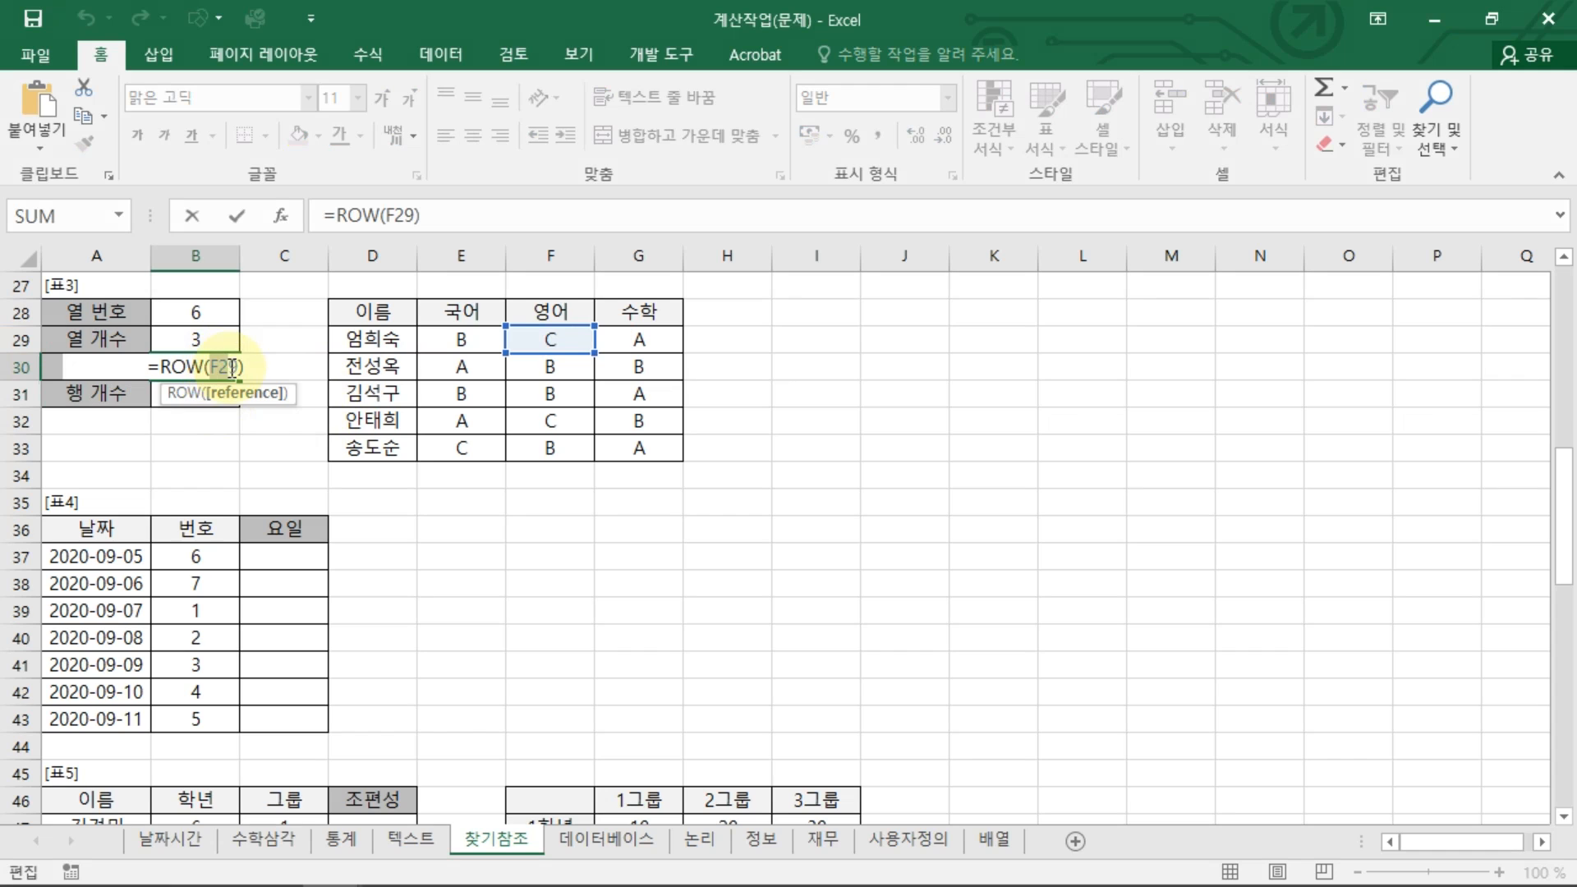
key(Delete)
key(Delete)
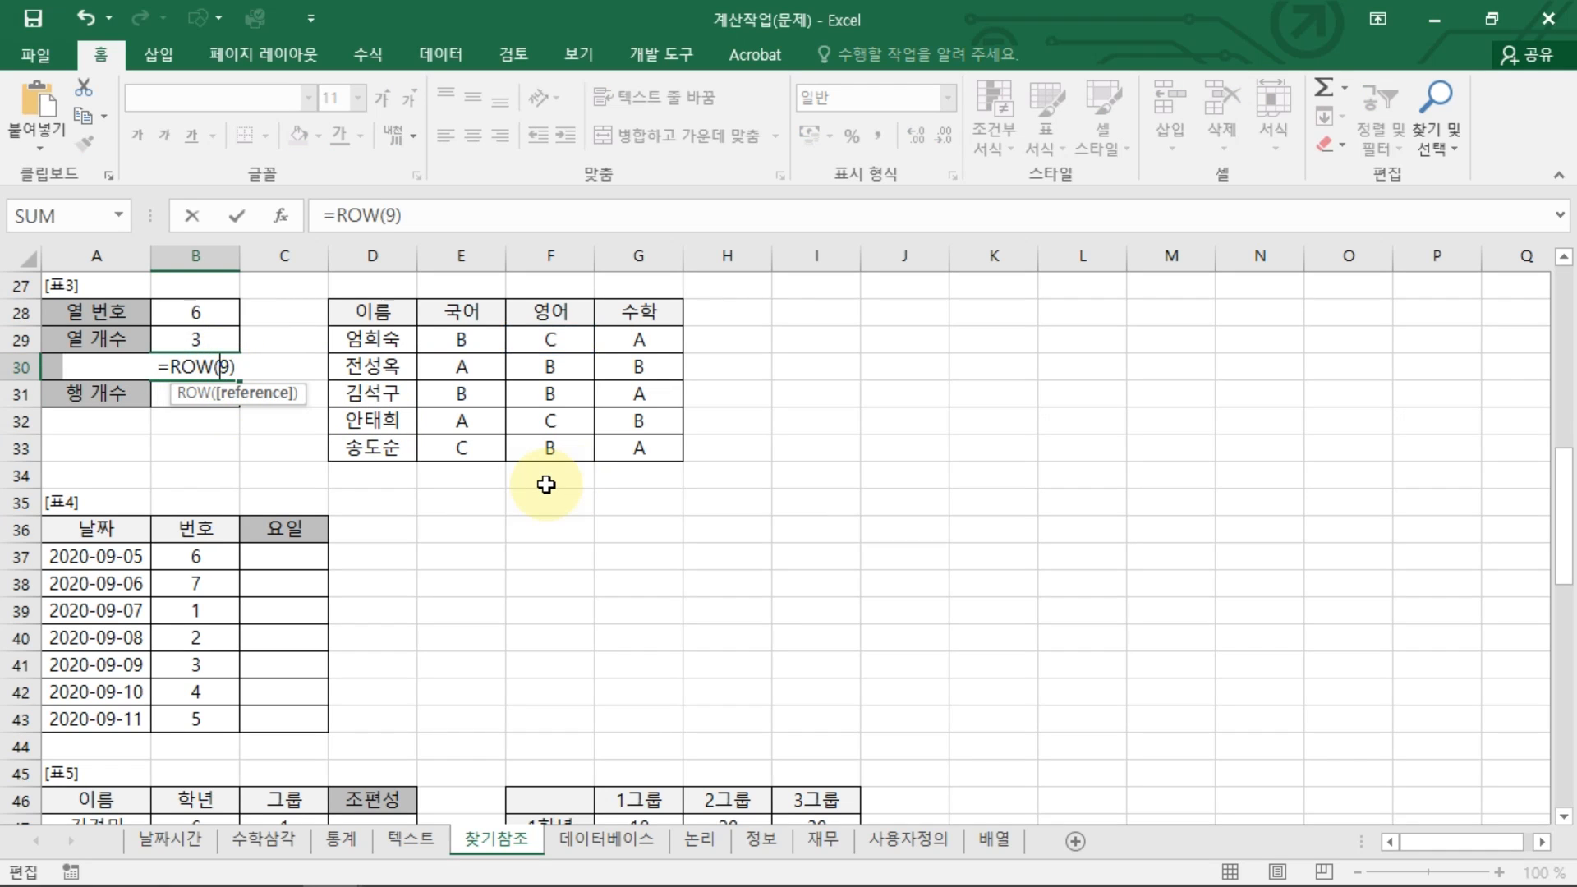
mouse_move(150, 369)
mouse_down()
mouse_move(41, 377)
mouse_move(16, 344)
mouse_move(14, 392)
mouse_up()
key(Escape)
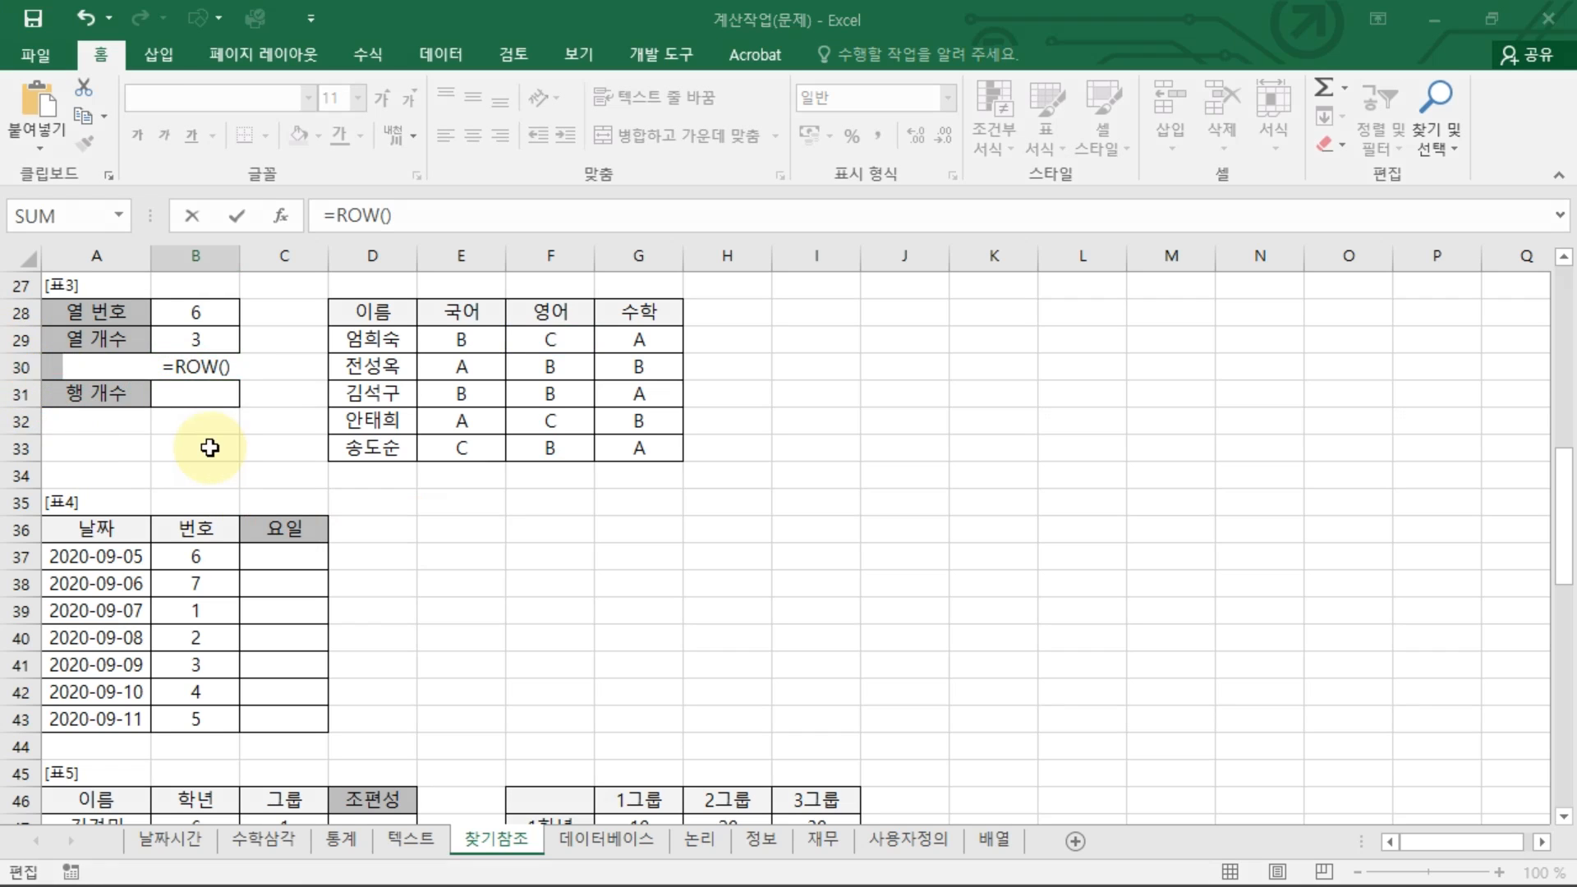
key(Return)
Give the ROW formula in B30 its reference F29 again and enter it.
click(226, 363)
double_click(227, 364)
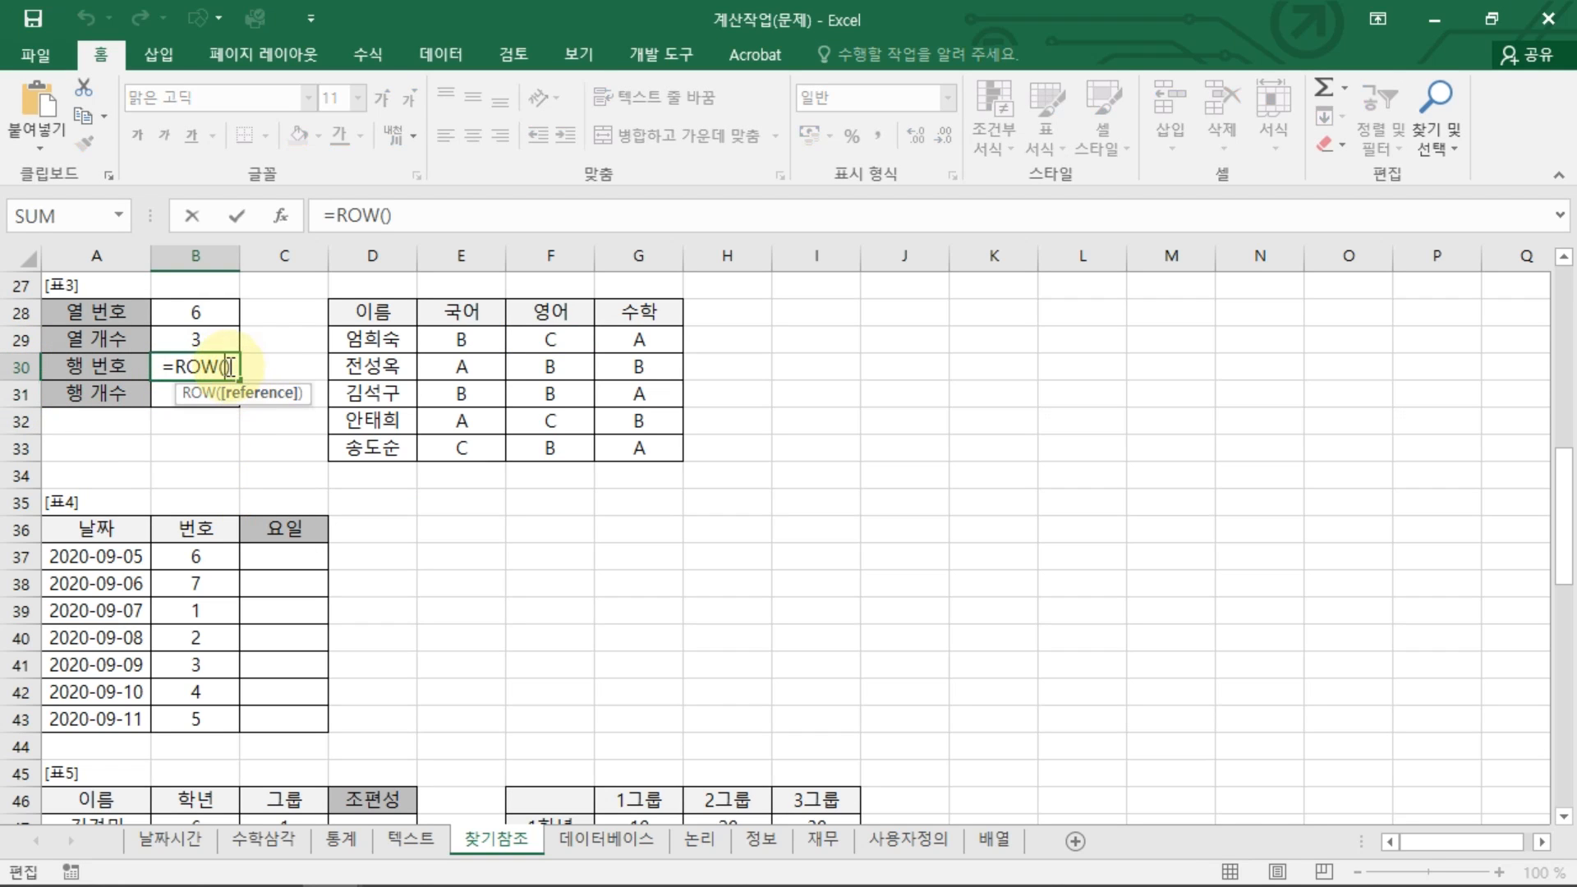
click(575, 340)
key(Return)
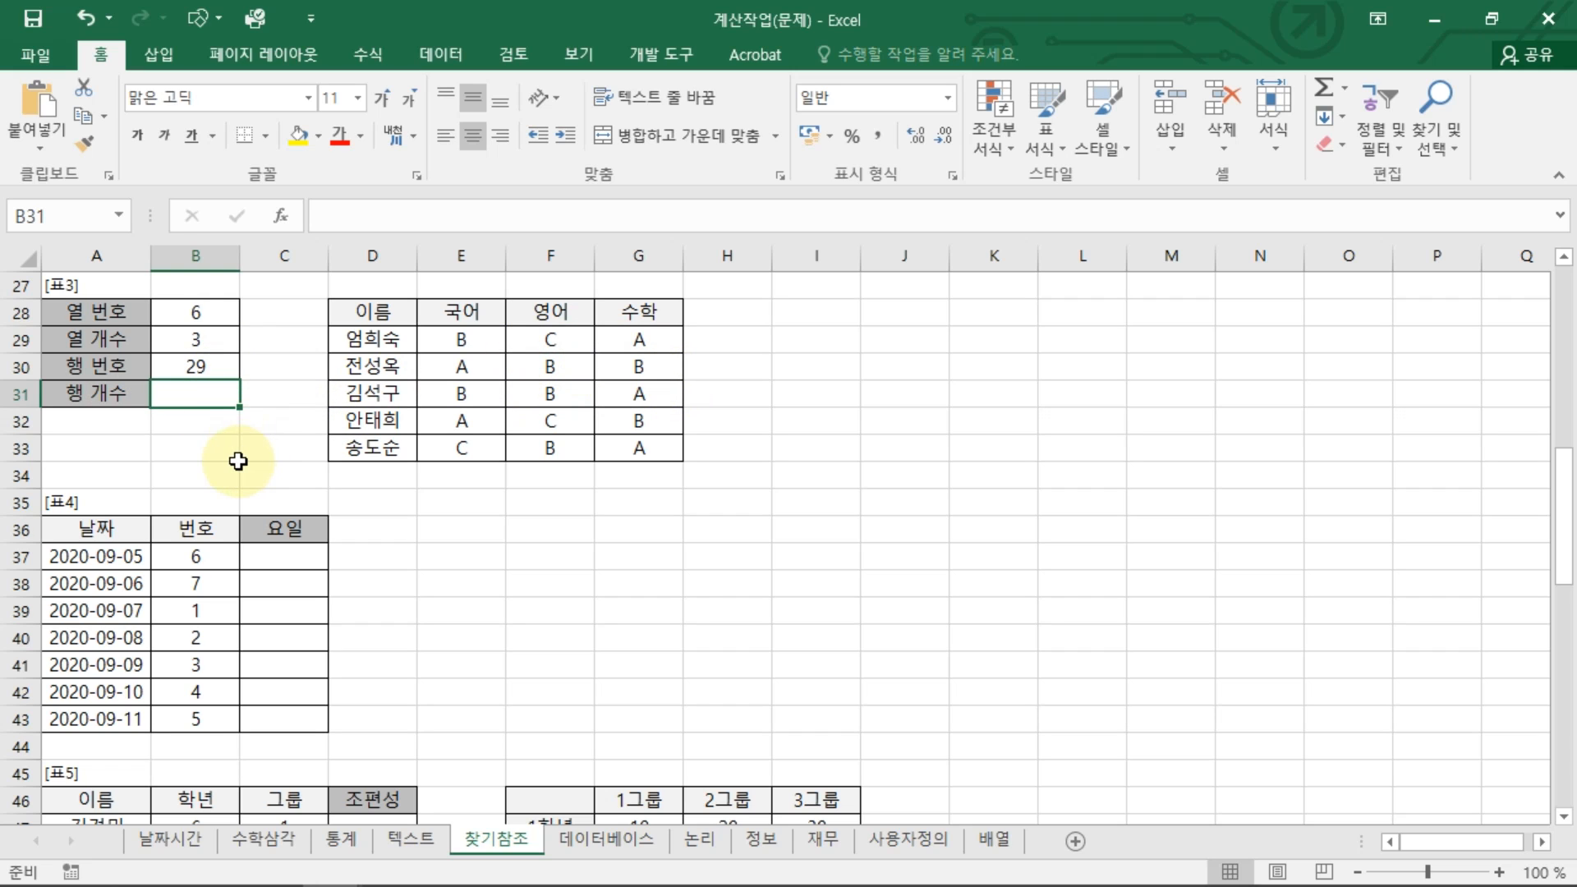
Enter a ROWS formula over the grade range E29:G33 in the 행 개수 result cell B31.
text(=ROW)
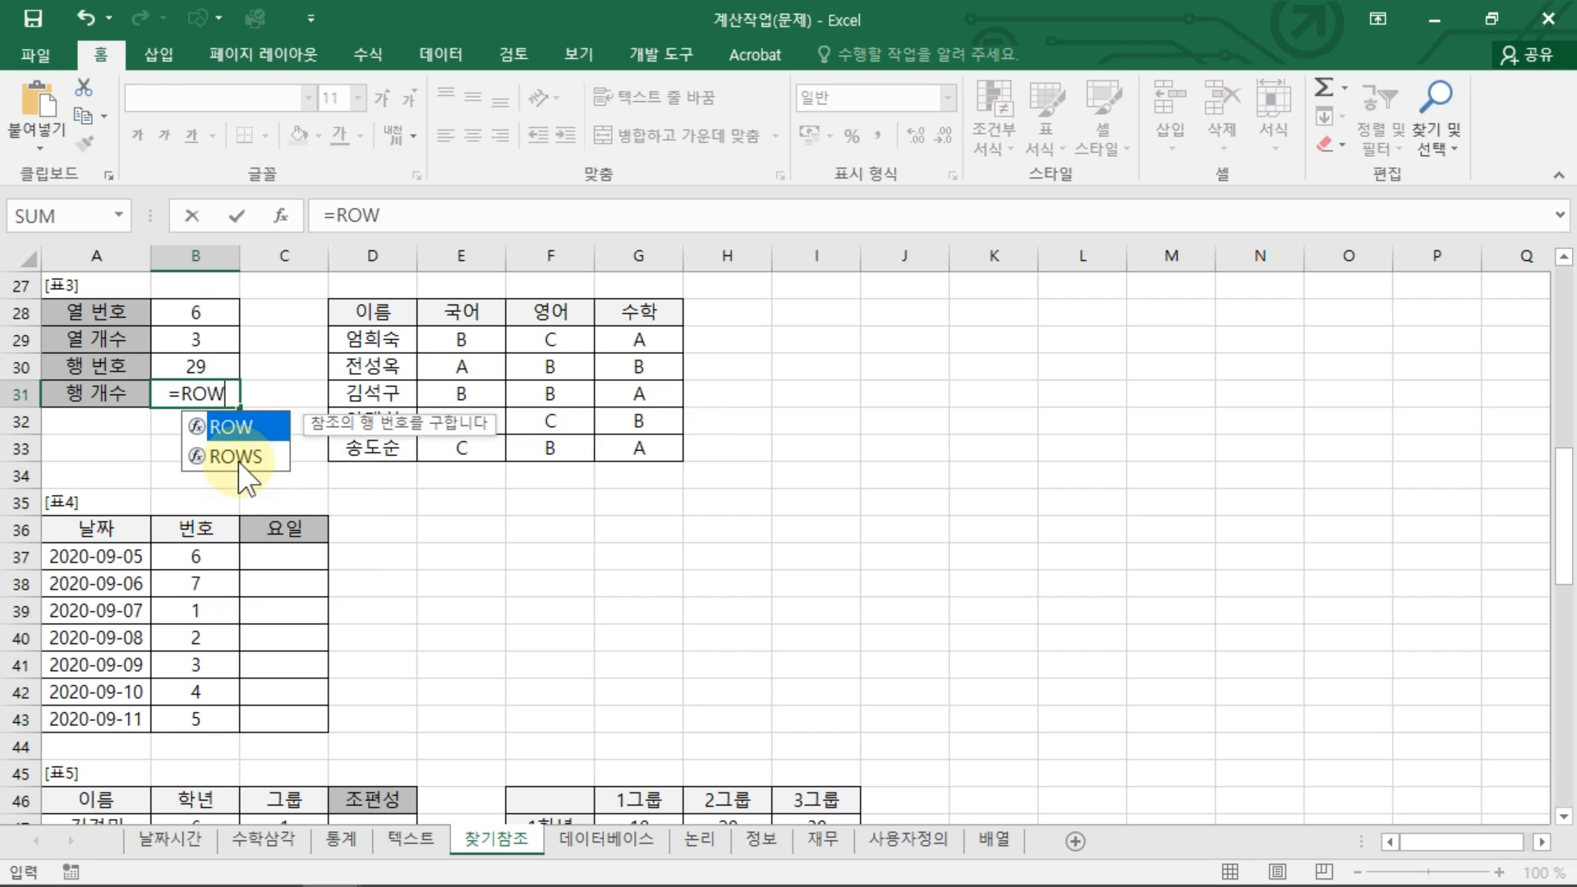
click(239, 457)
double_click(239, 460)
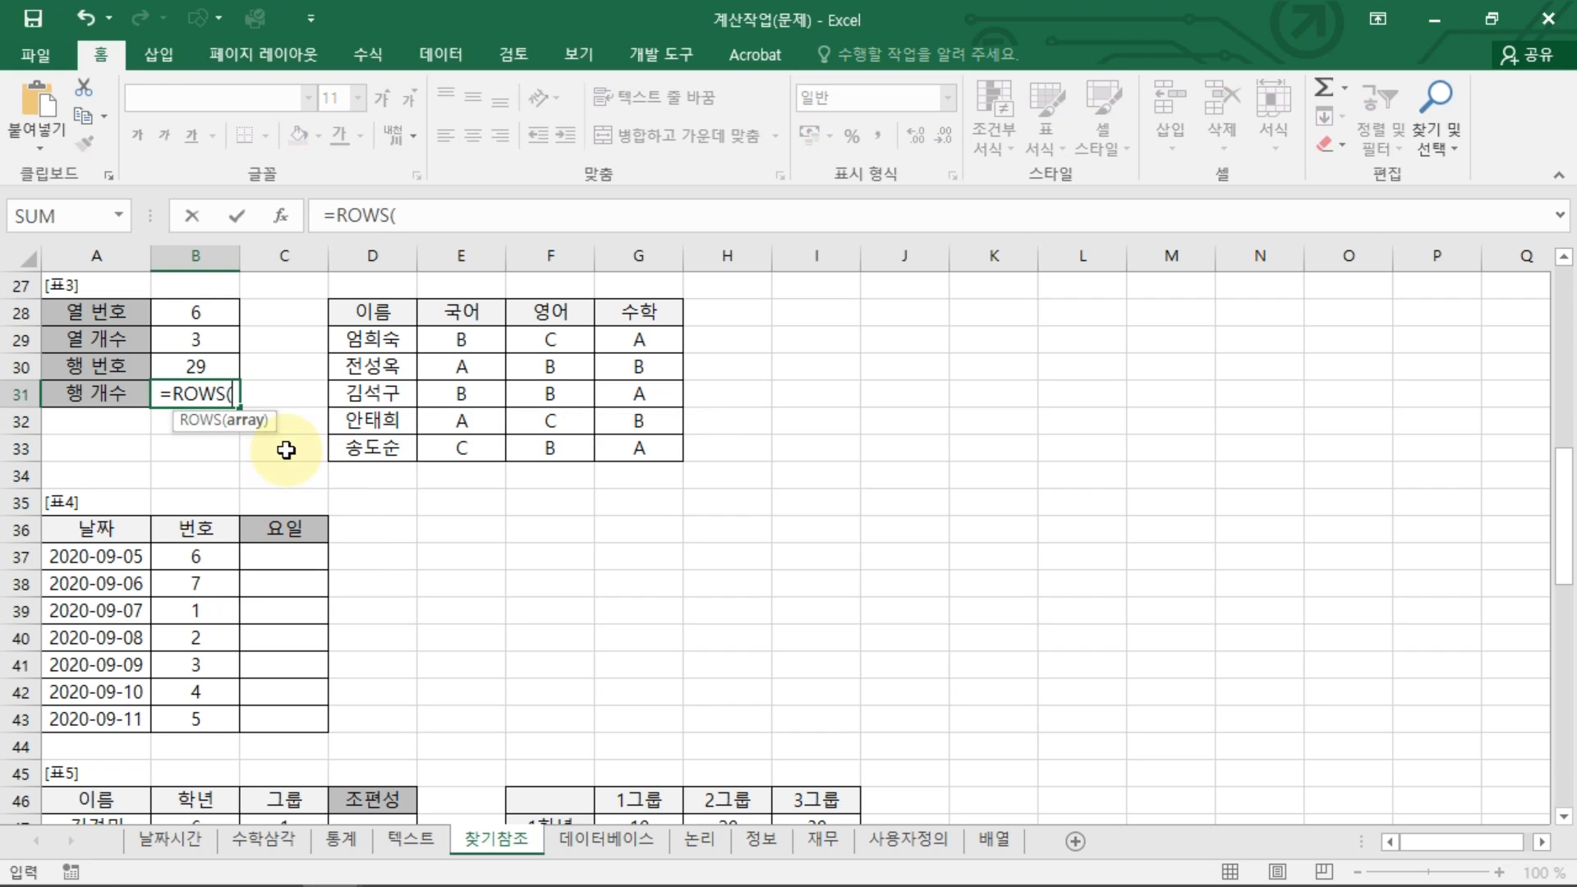
drag(440, 339, 626, 459)
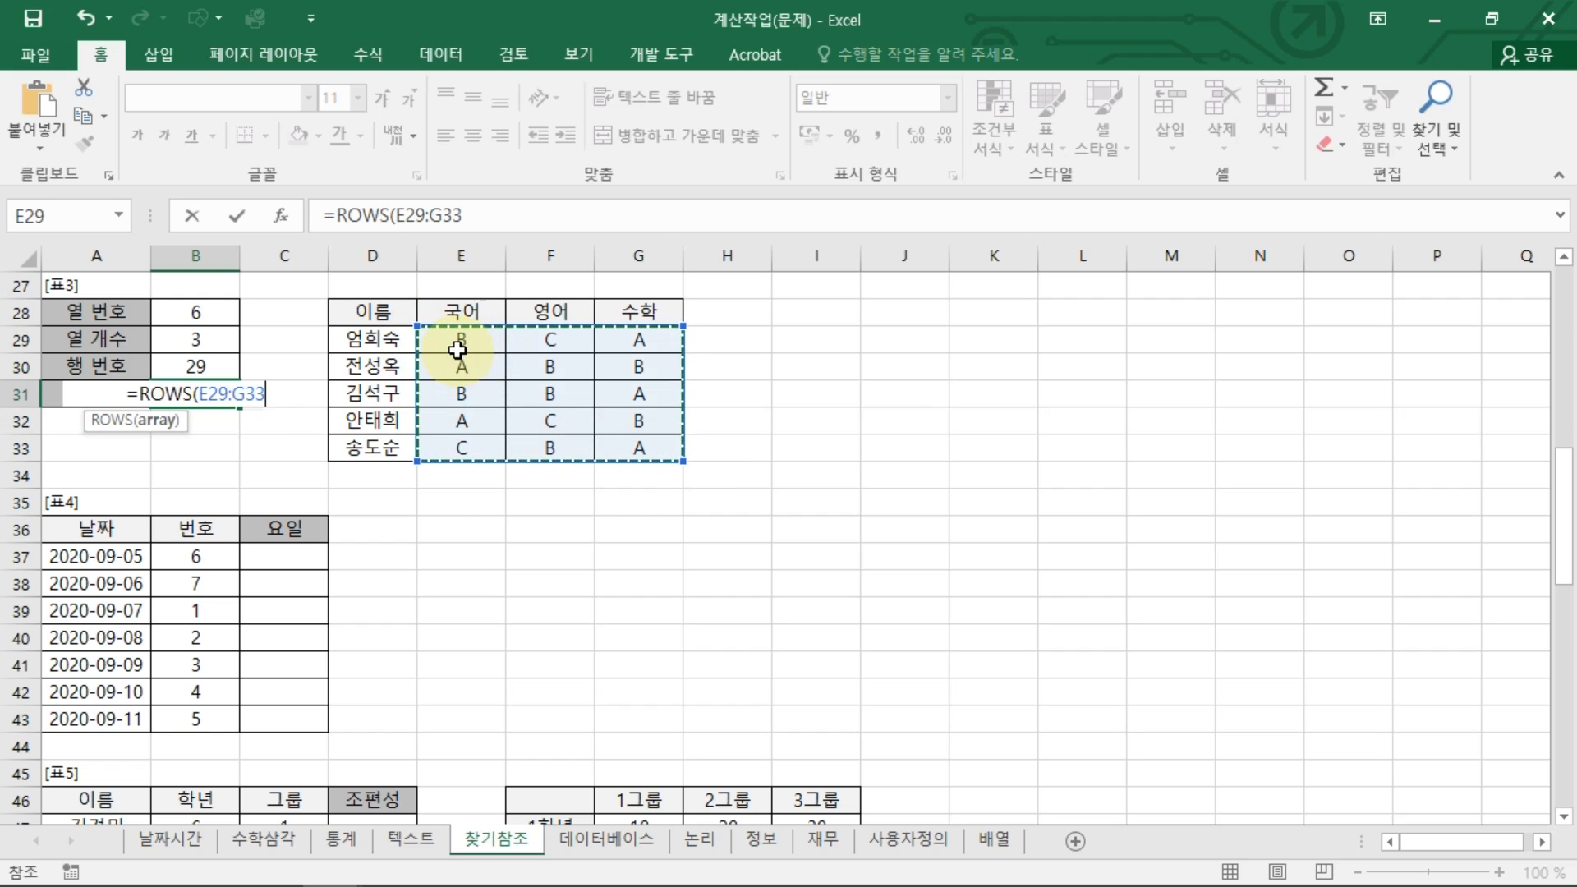
key(ctrl+2)
mouse_move(473, 327)
mouse_down()
mouse_move(497, 381)
mouse_move(477, 423)
mouse_up()
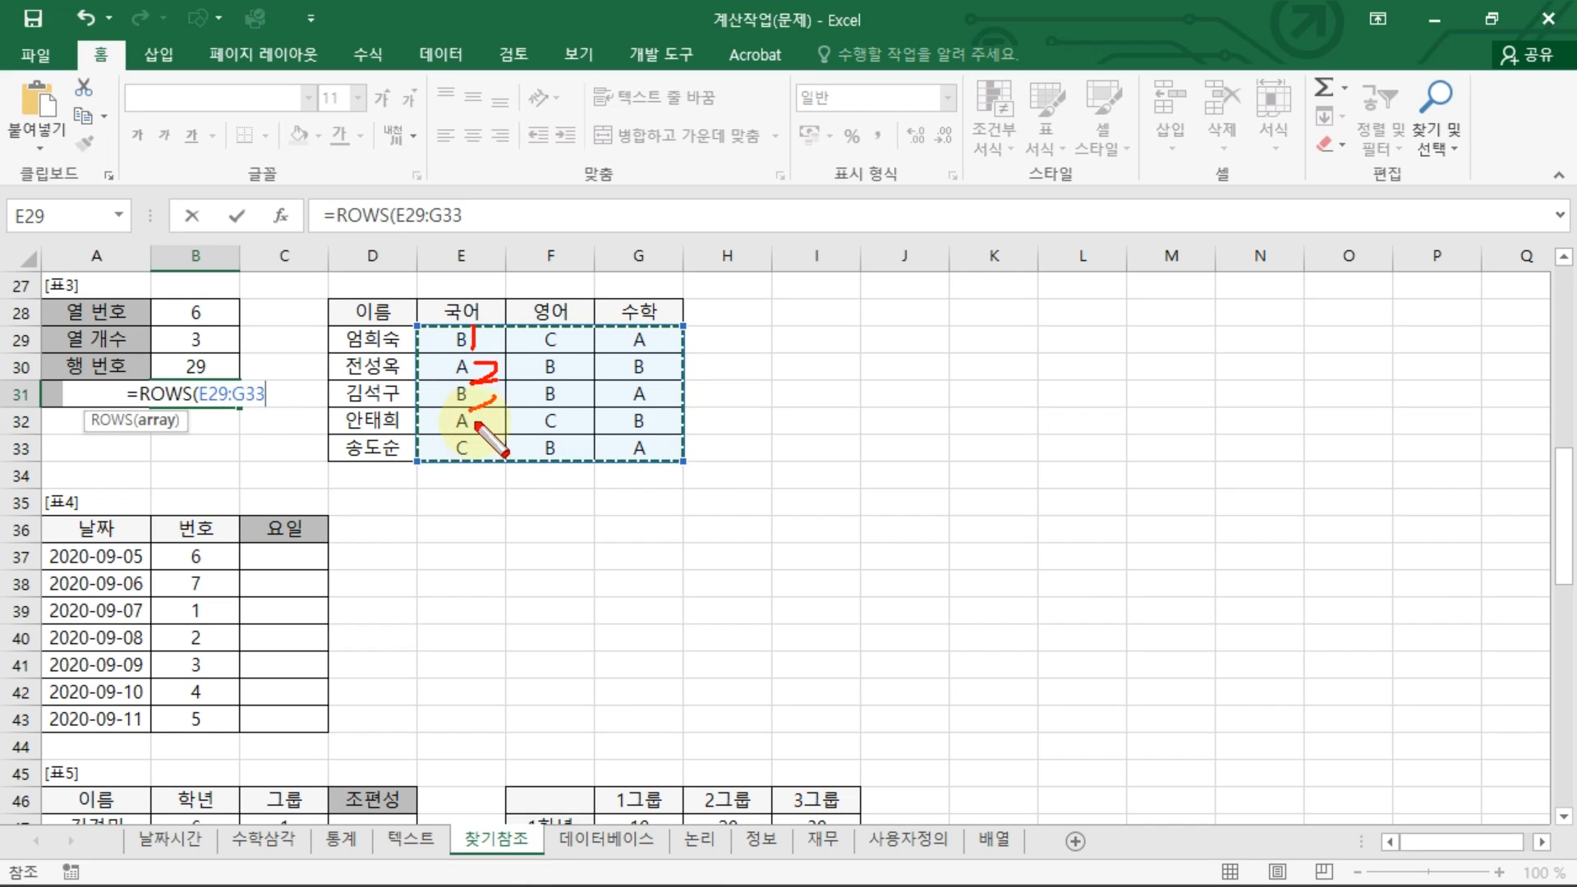
key(Escape)
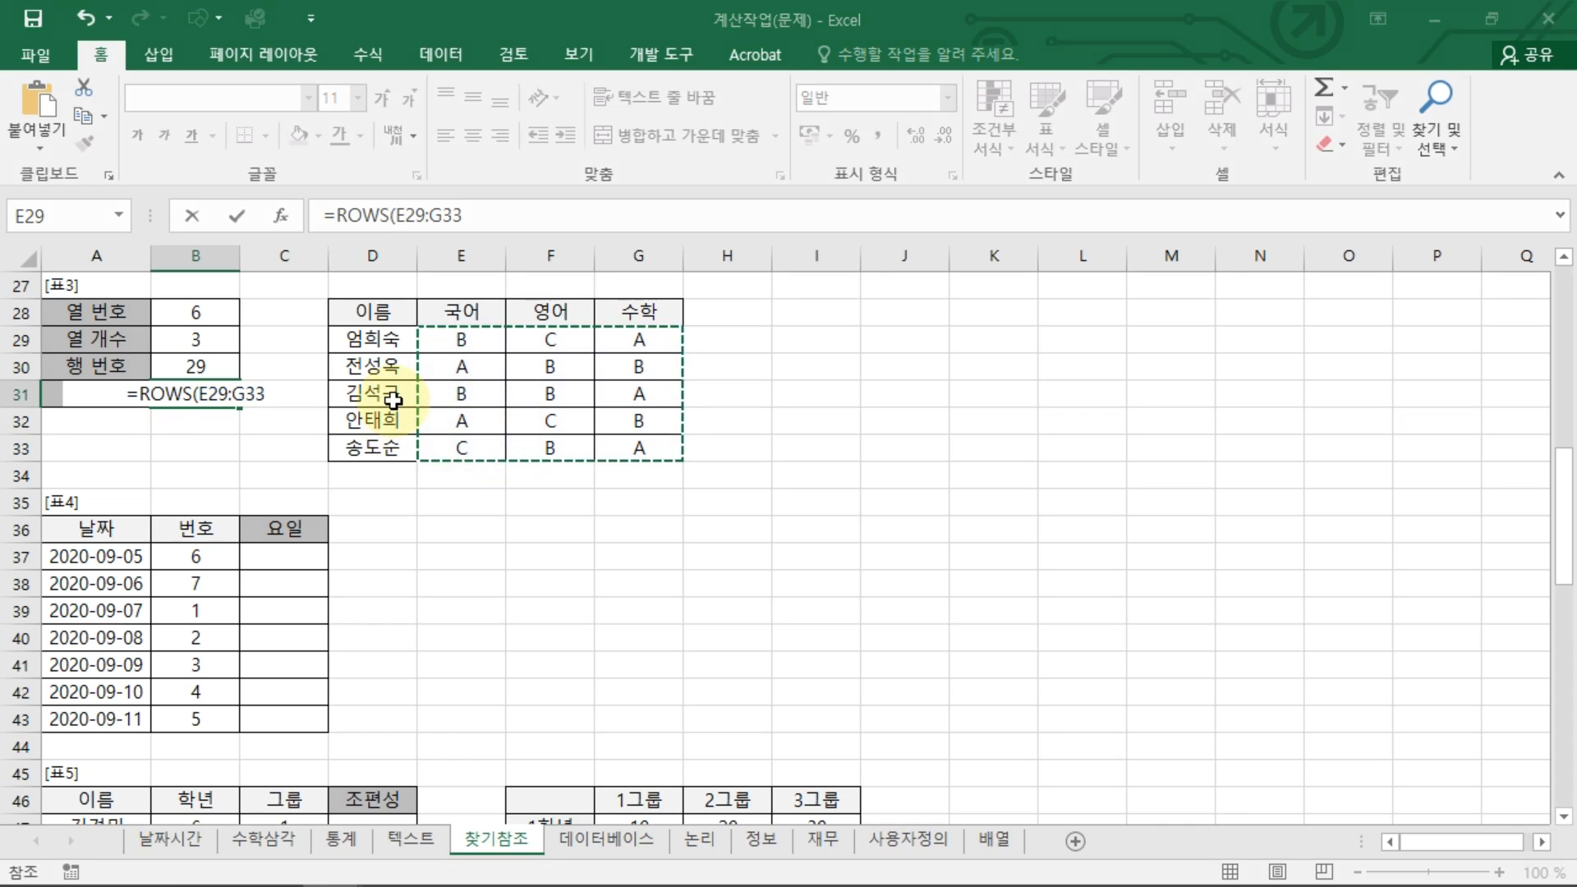
key(Return)
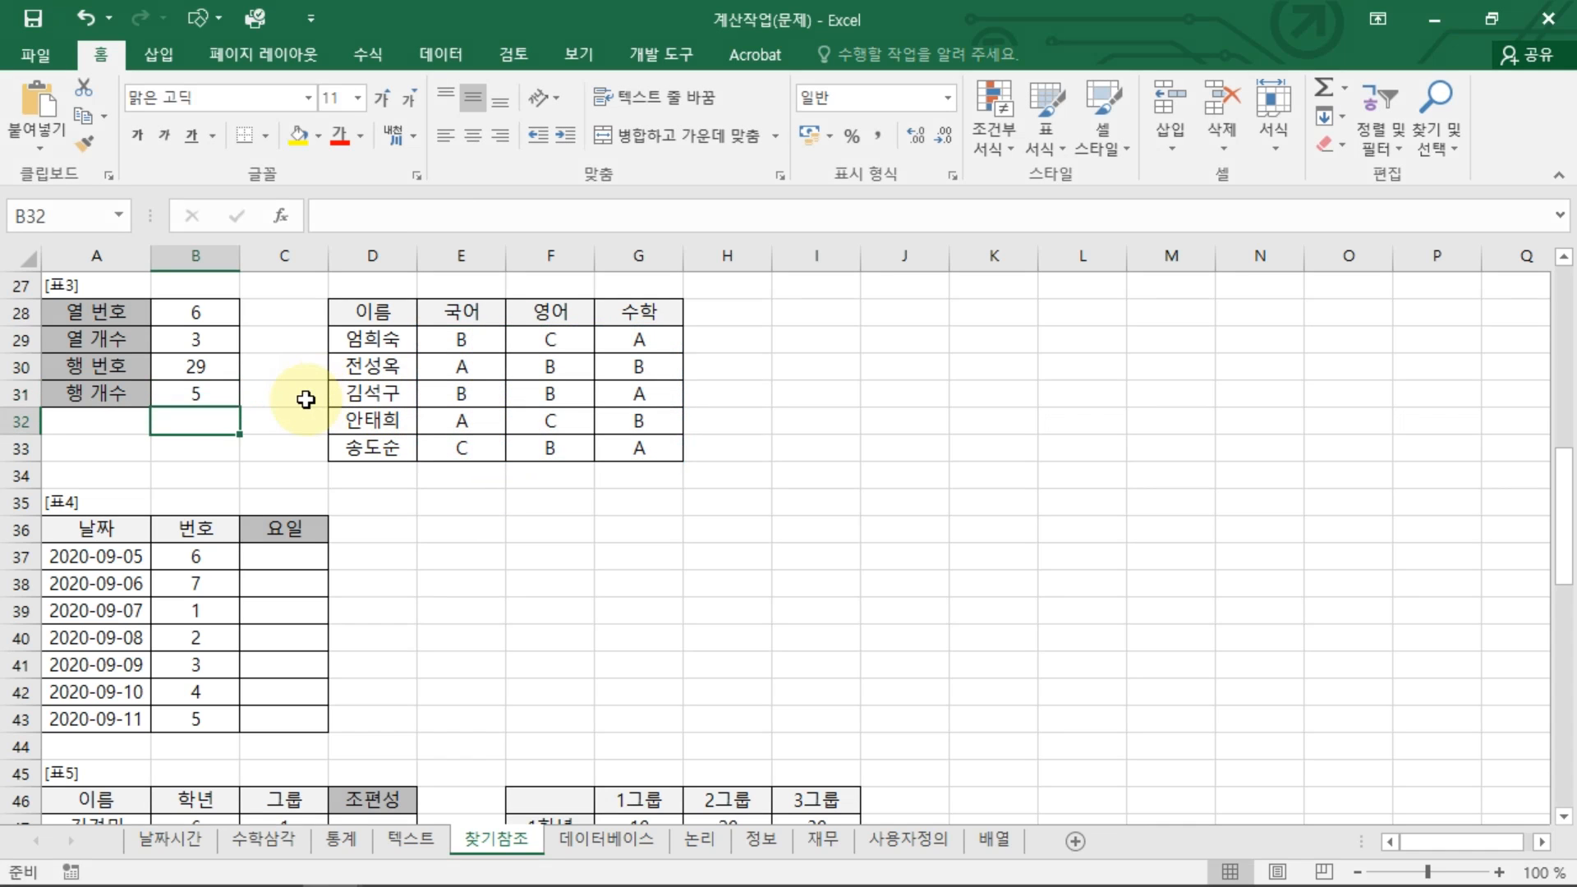
click(208, 398)
Start a CHOOSE formula in the first 요일 cell of 표4, C37.
click(295, 542)
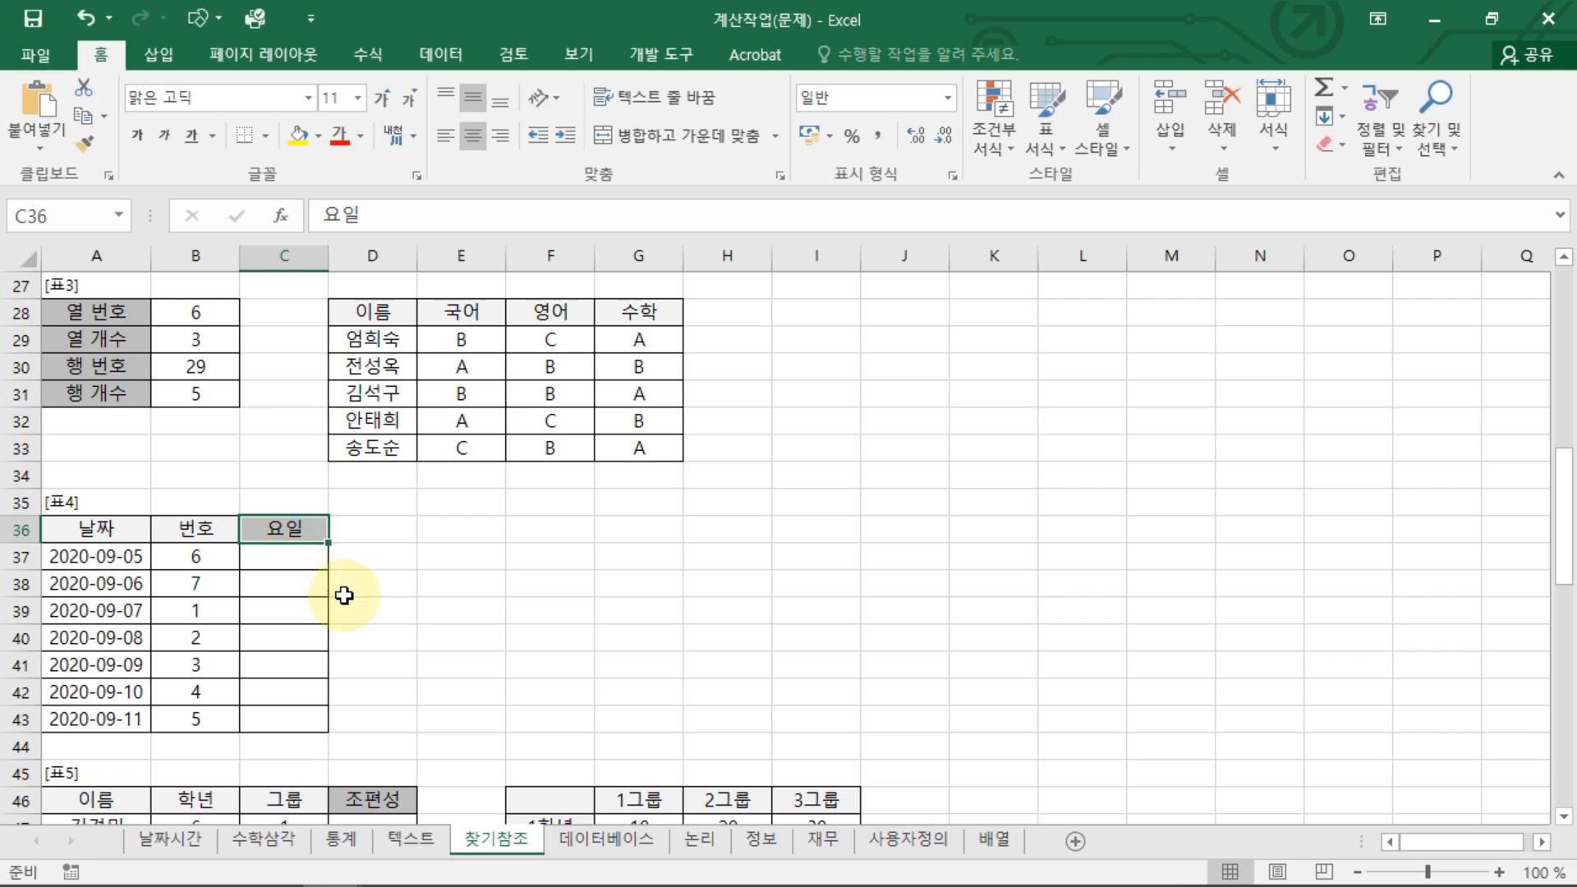
scroll(343, 588, down, 2)
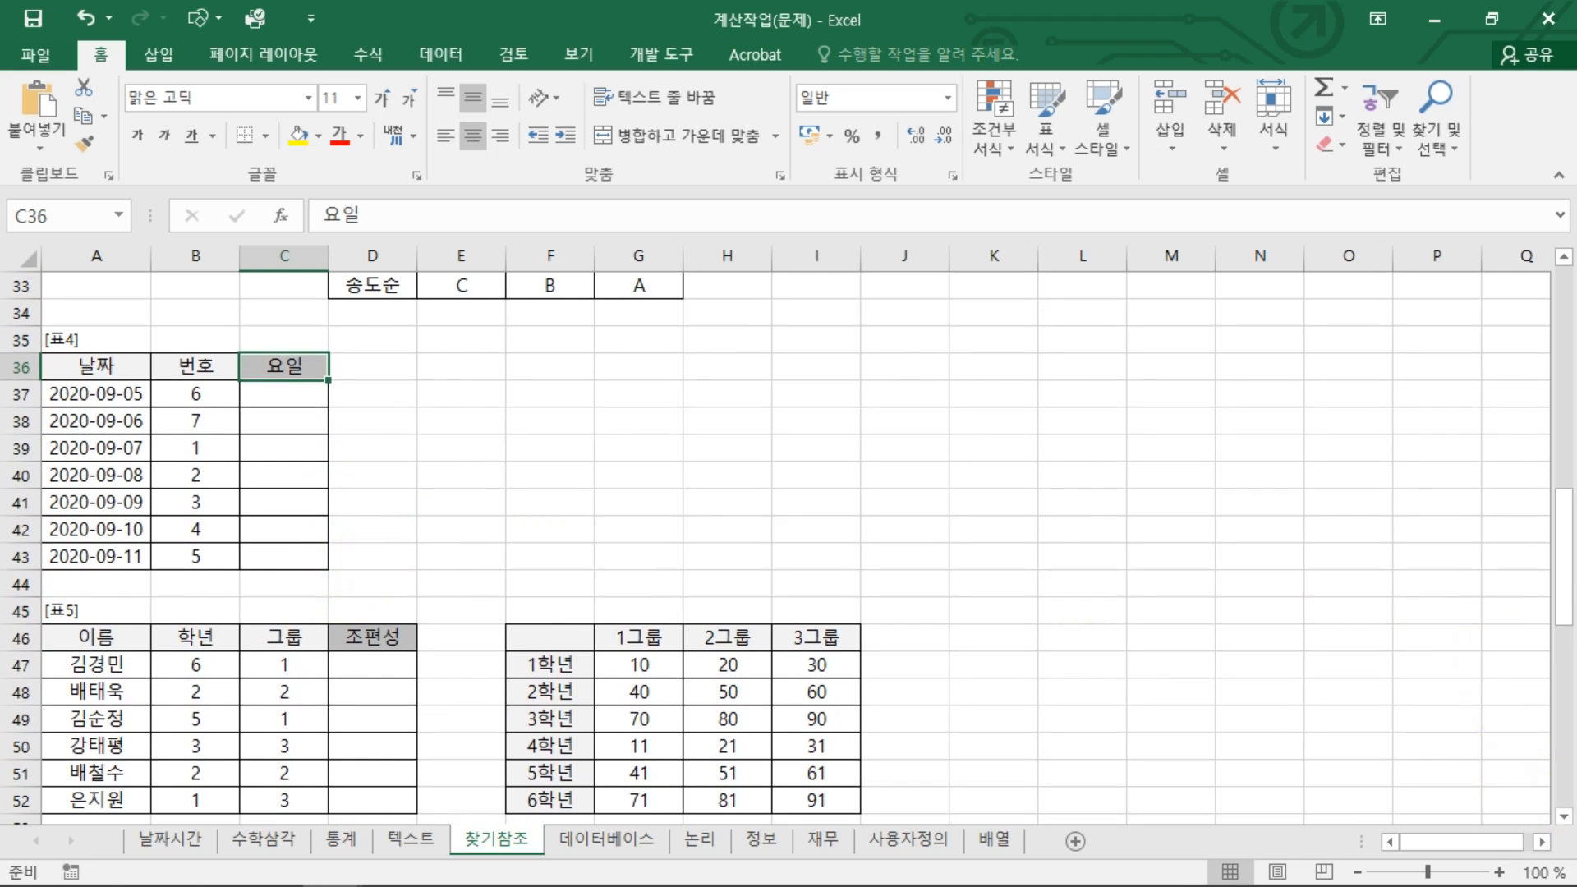
click(1563, 816)
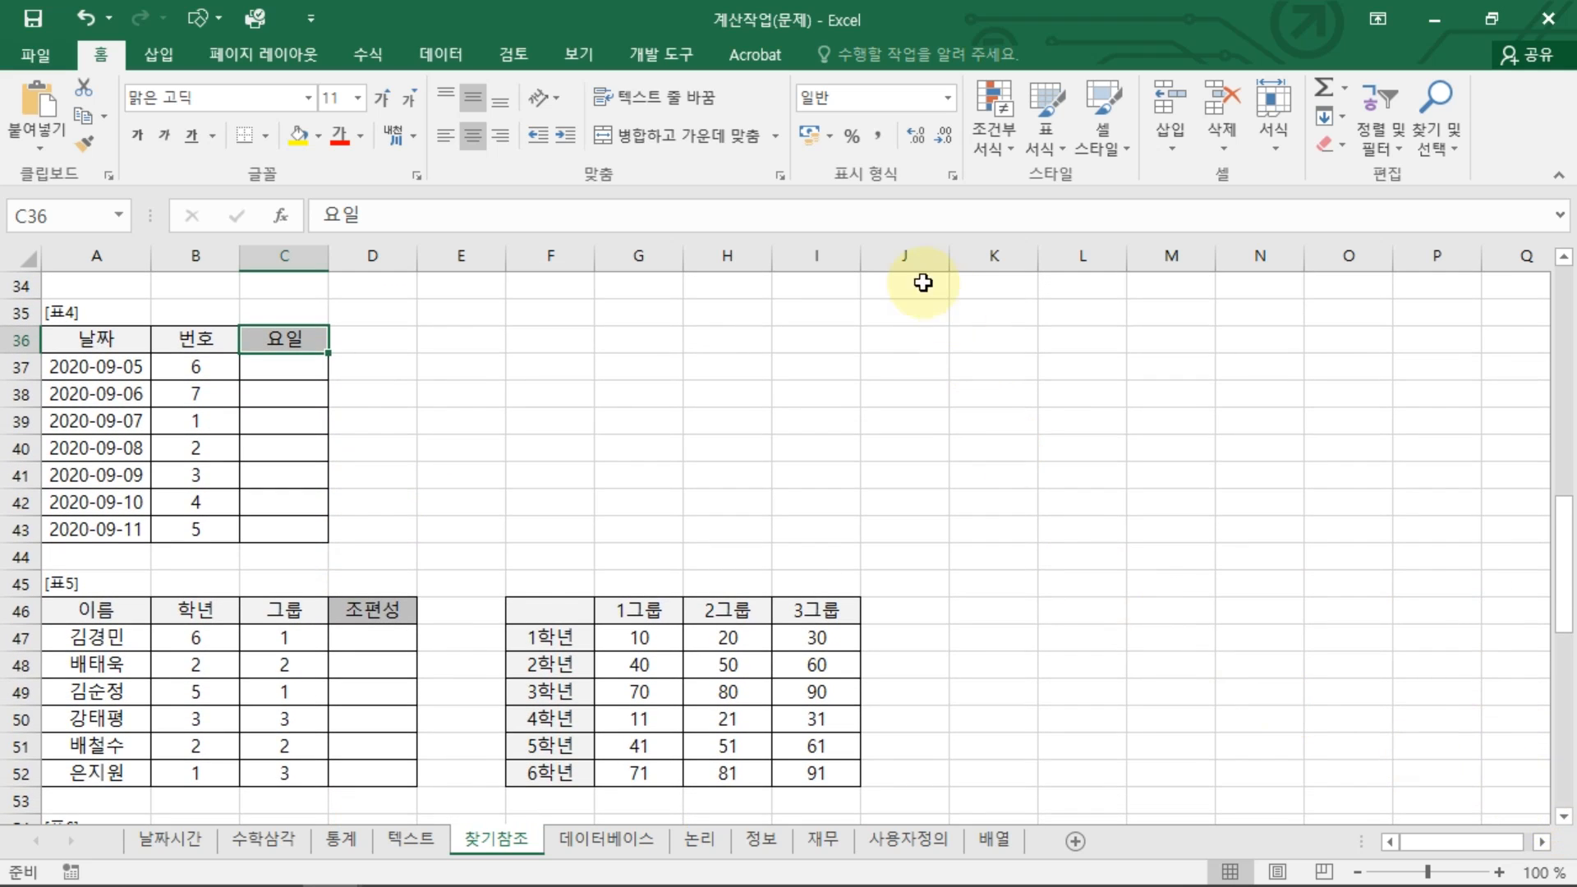
scroll(908, 274, down, 1)
scroll(505, 497, up, 1)
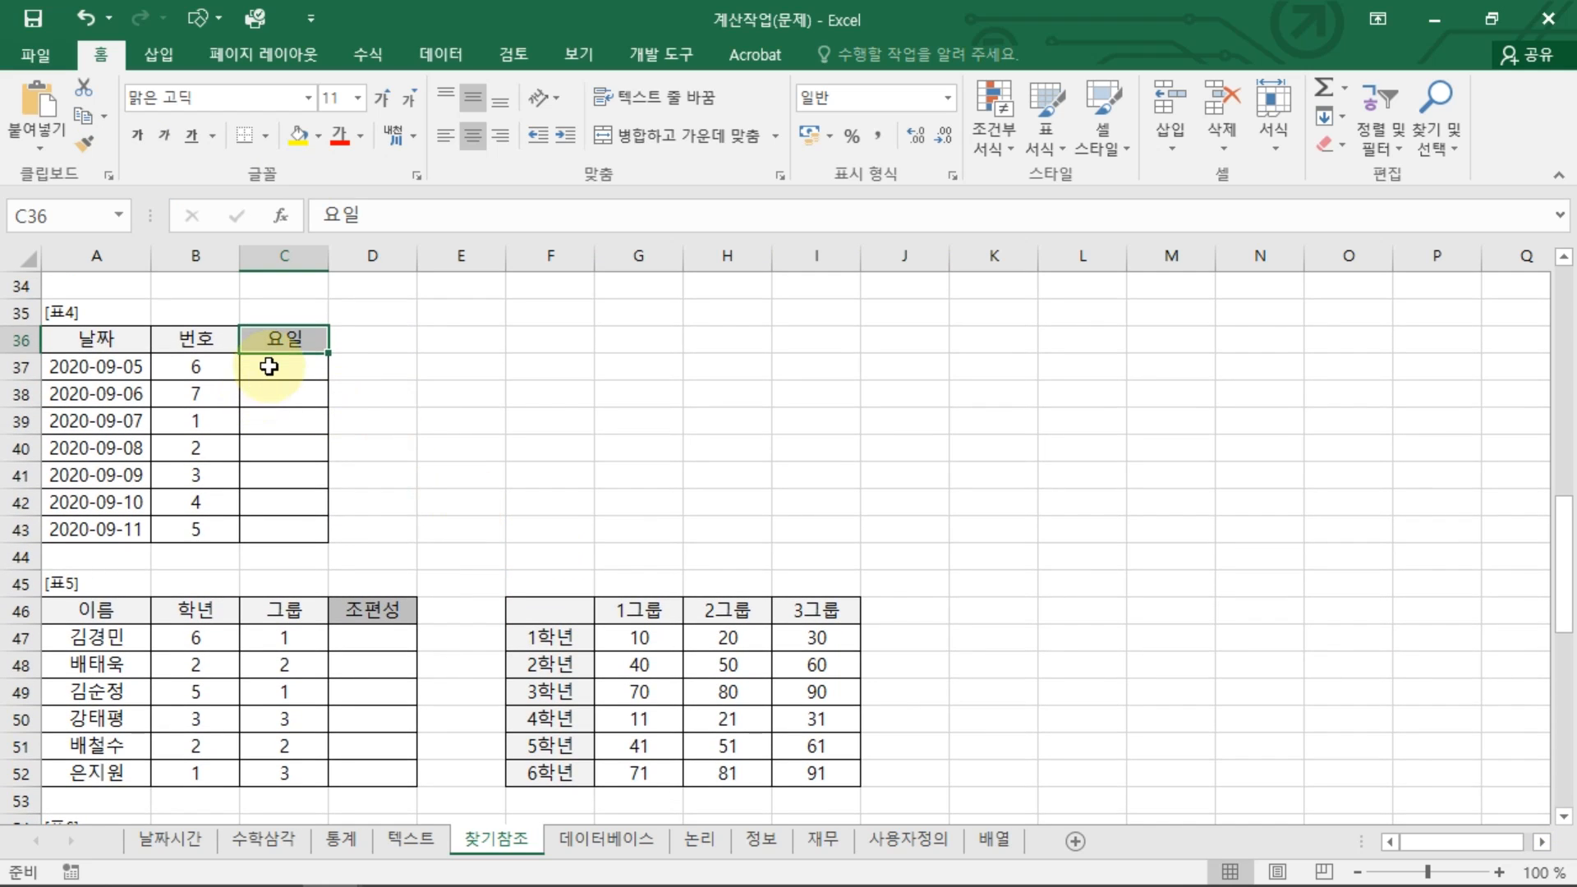
click(280, 367)
text(=CHOO)
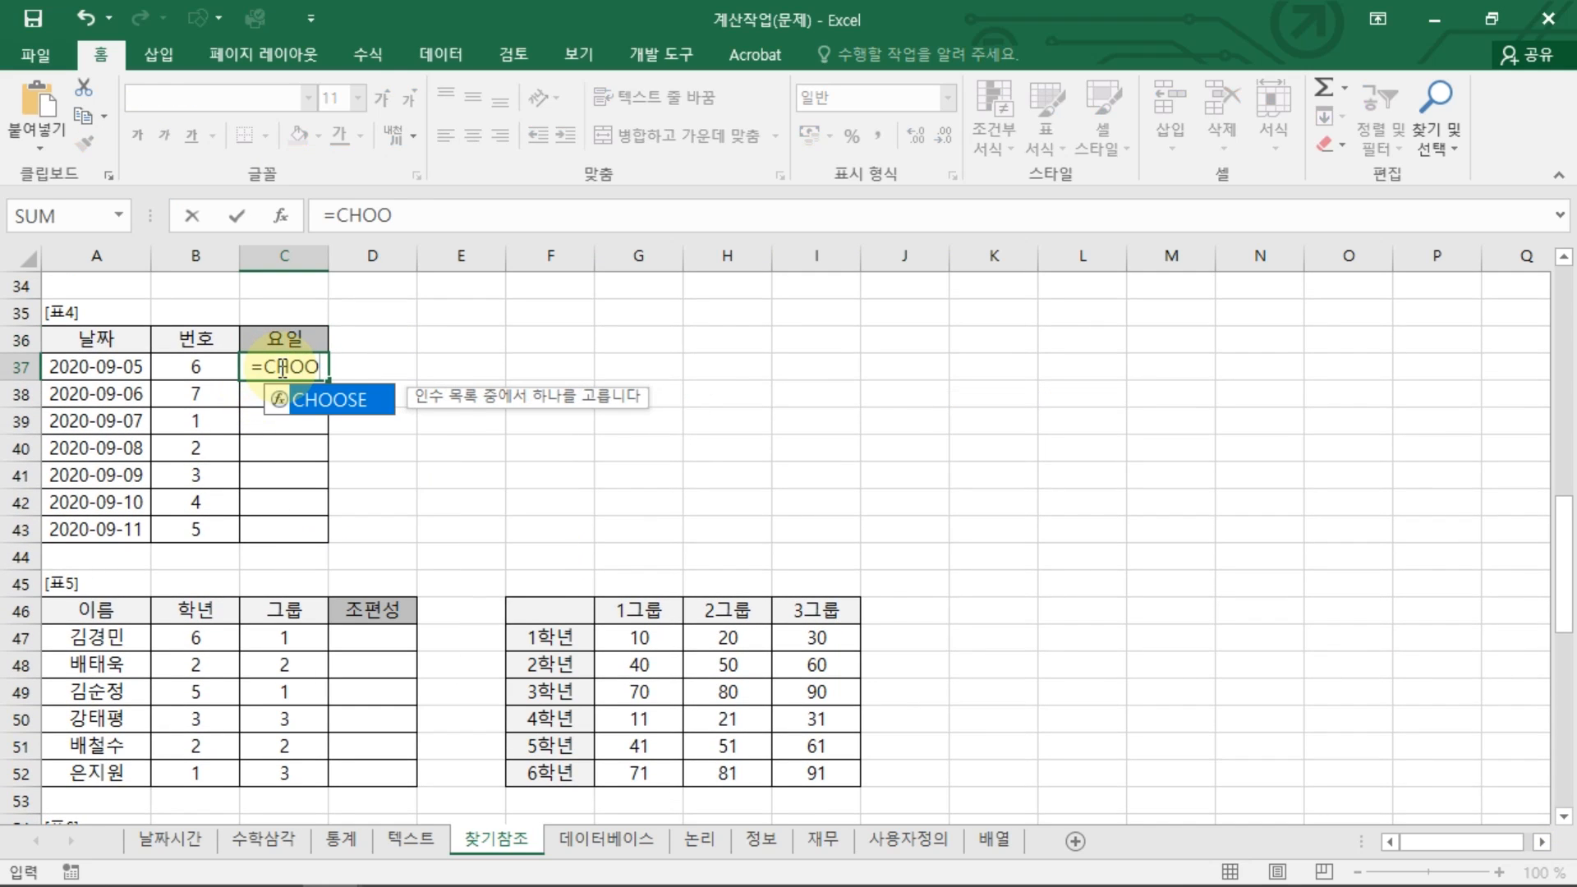
key(Tab)
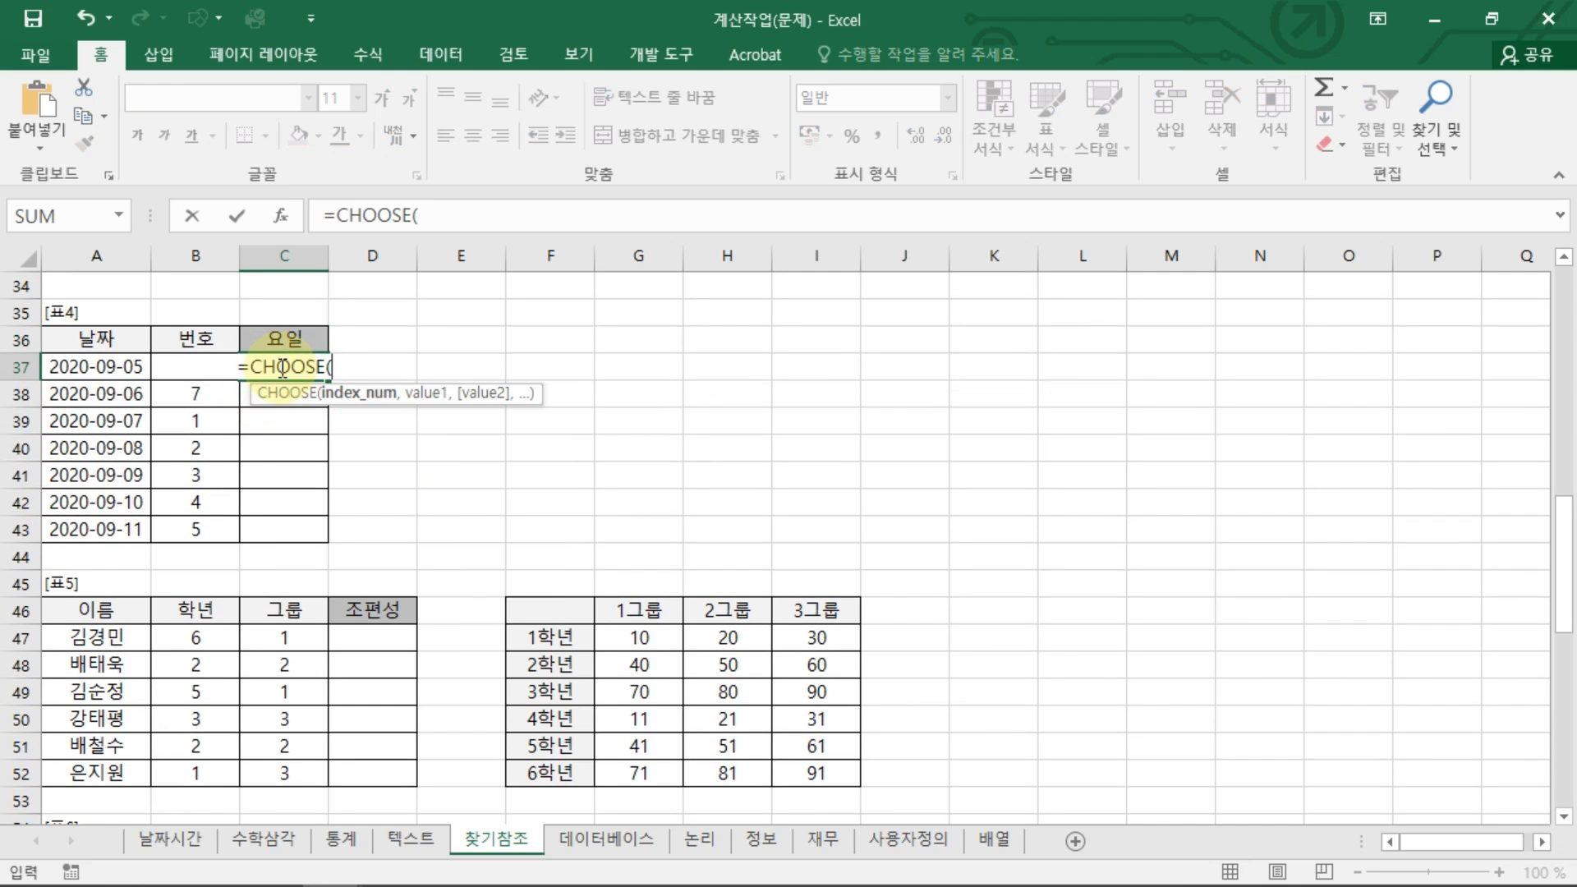
Complete the trial formula in C37 as =CHOOSE(1,2,3,4), with index 1 and values 2, 3 and 4.
mouse_move(330, 403)
mouse_down()
mouse_move(426, 397)
mouse_move(390, 449)
mouse_move(493, 397)
mouse_up()
mouse_move(464, 417)
mouse_down()
mouse_move(492, 398)
mouse_move(500, 420)
mouse_up()
drag(376, 406, 529, 410)
drag(538, 399, 549, 426)
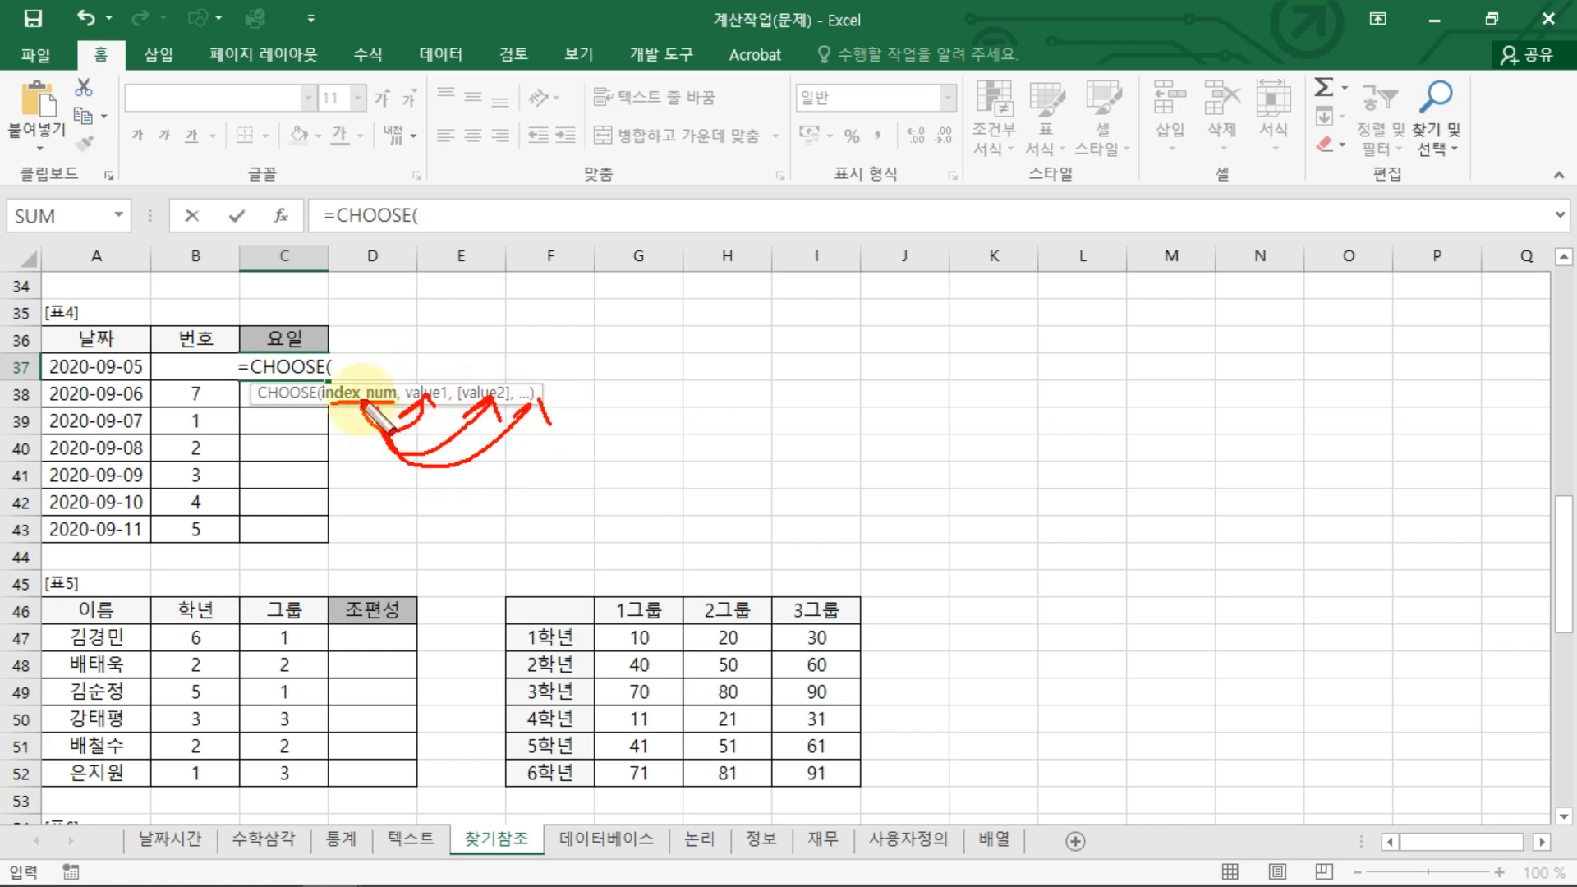
key(Escape)
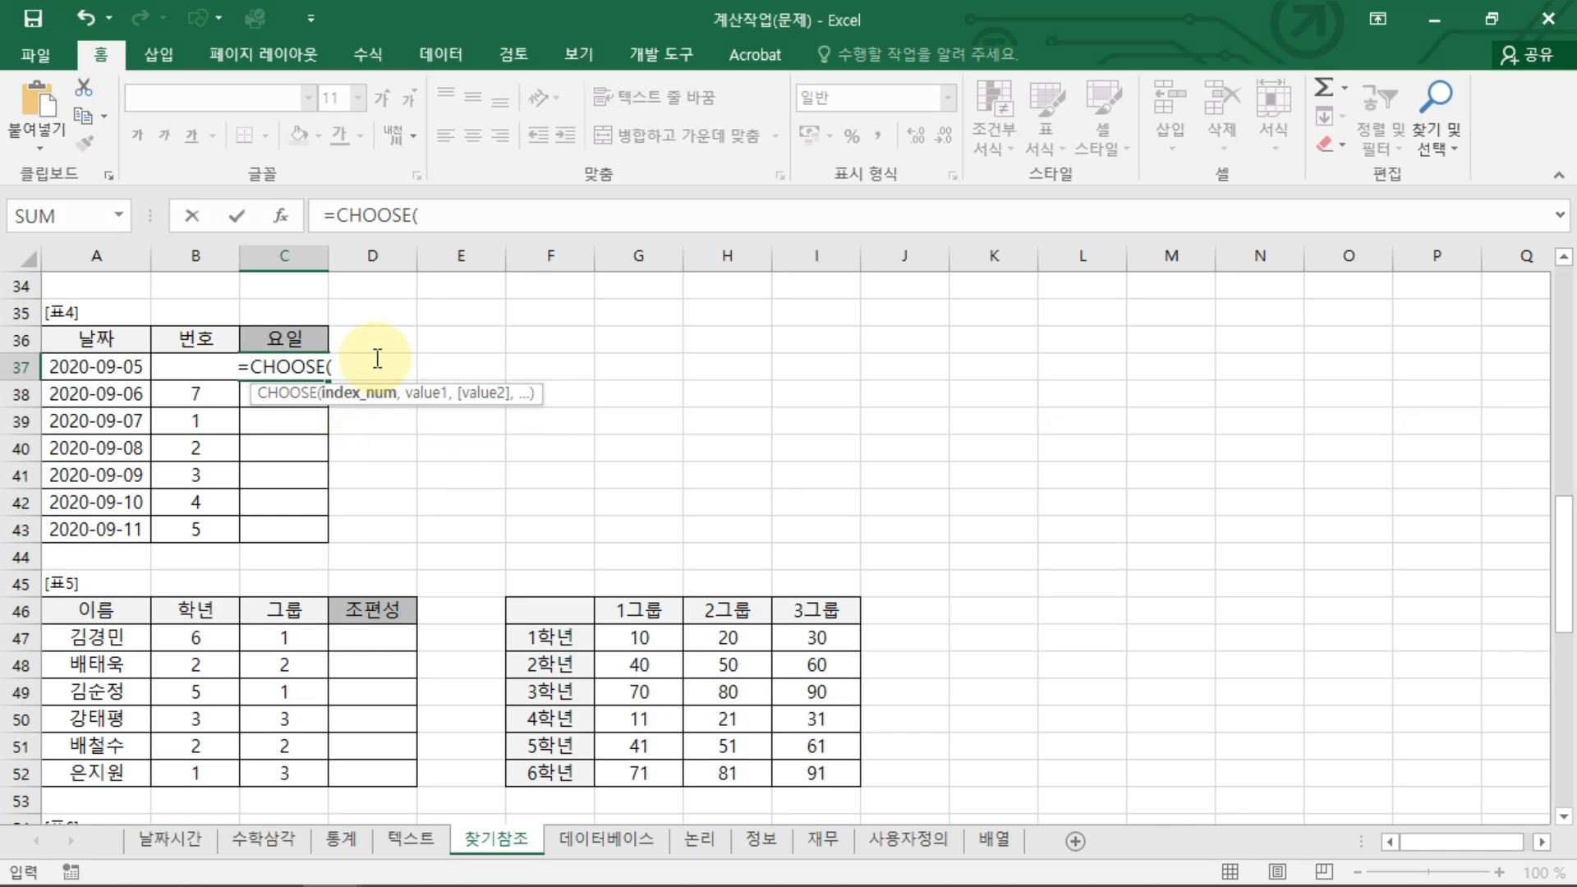
text(1,2,3,4)
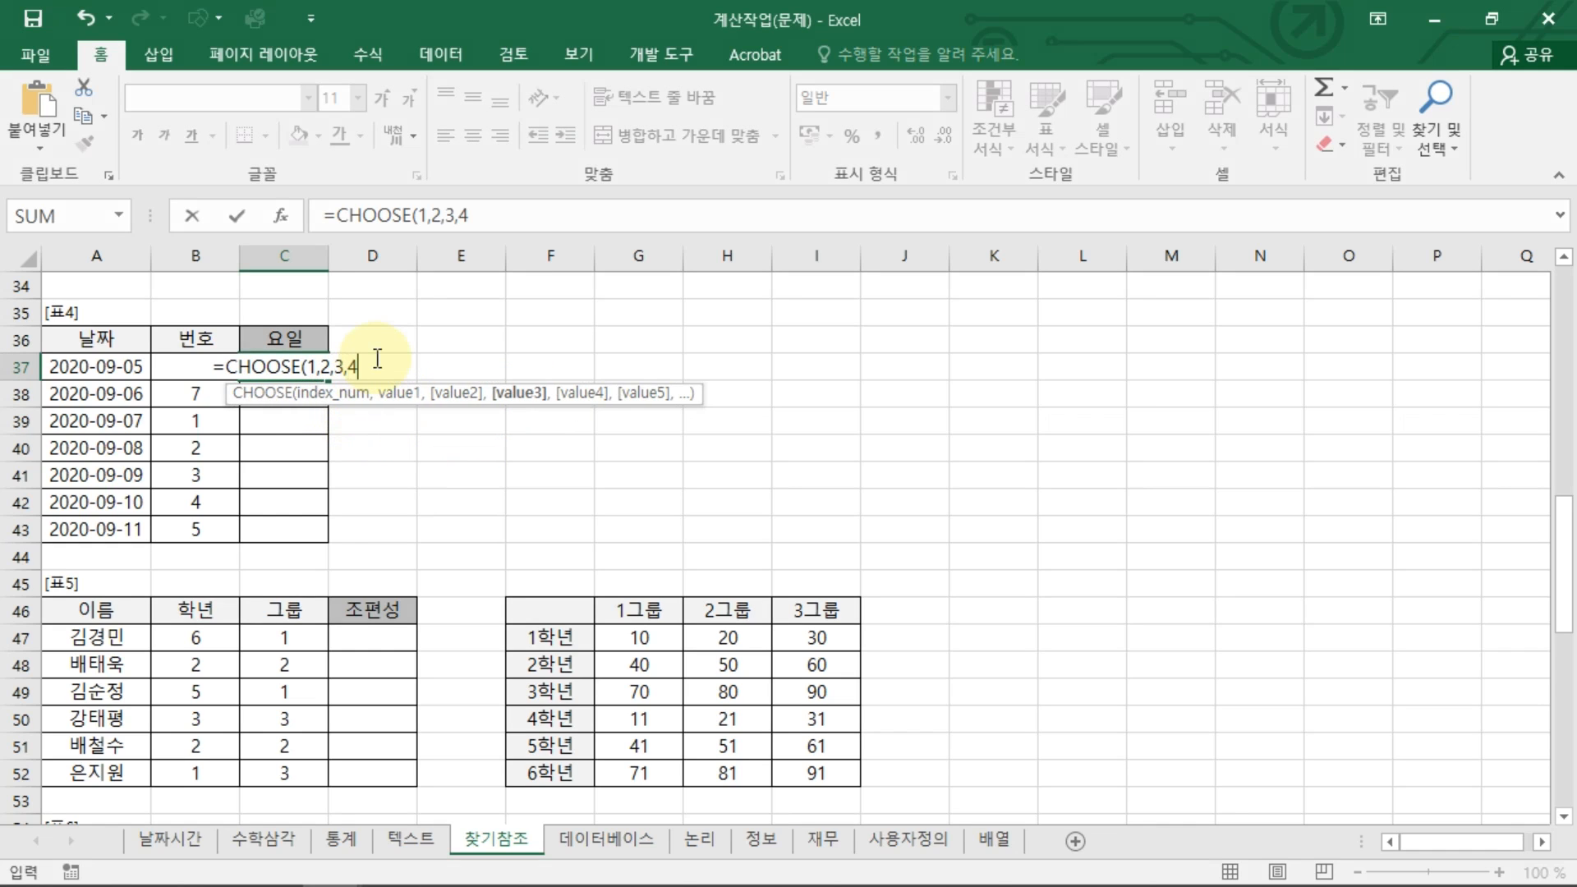
text())
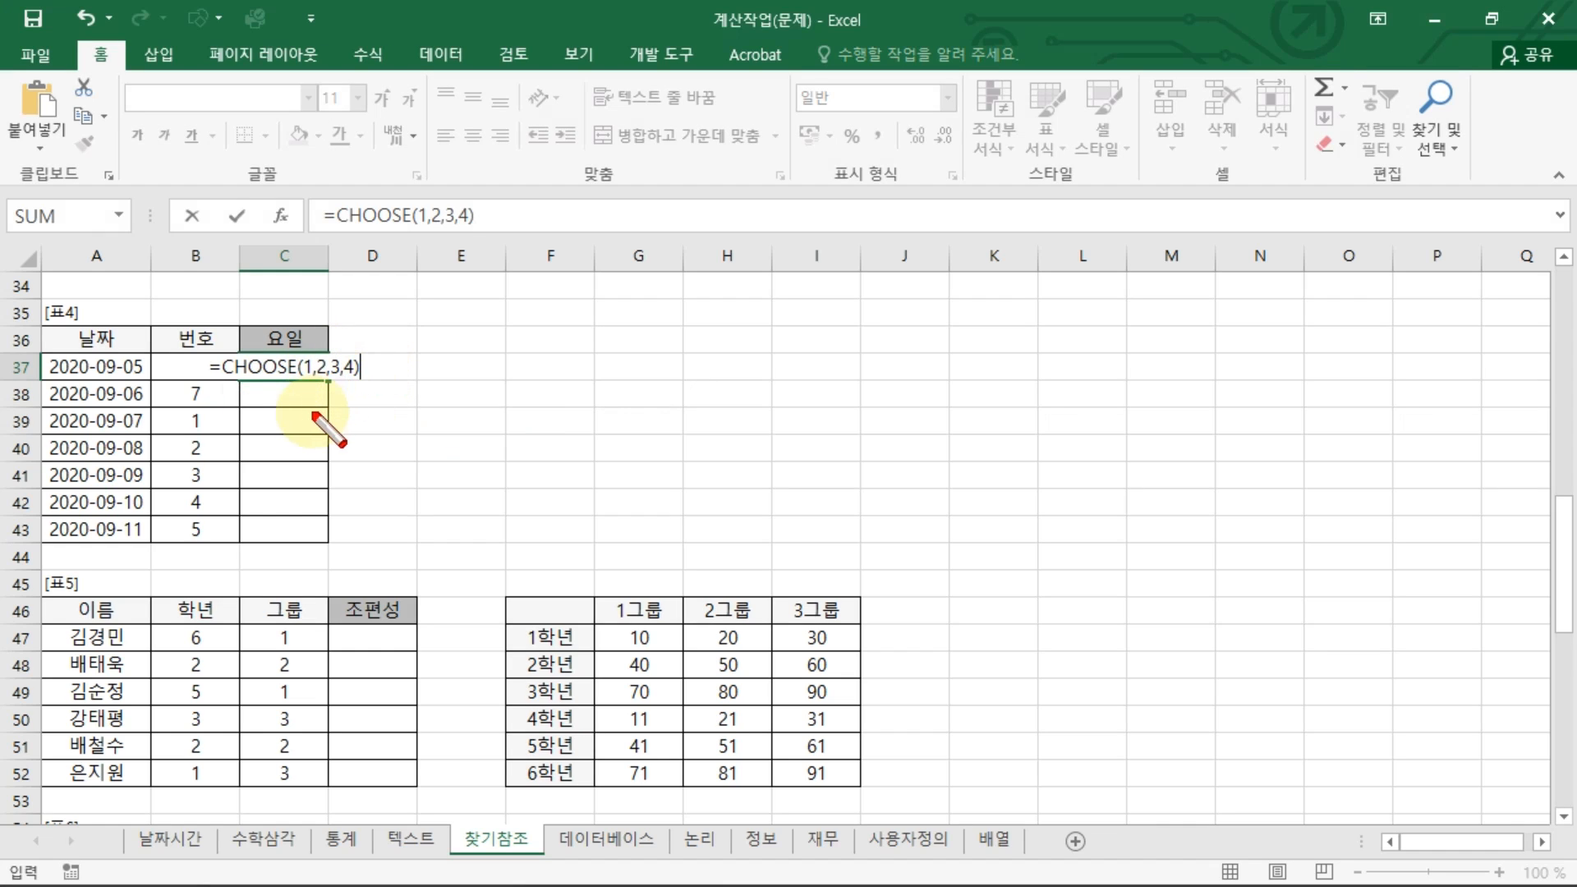
mouse_move(307, 378)
mouse_down()
mouse_move(311, 401)
mouse_move(322, 389)
mouse_up()
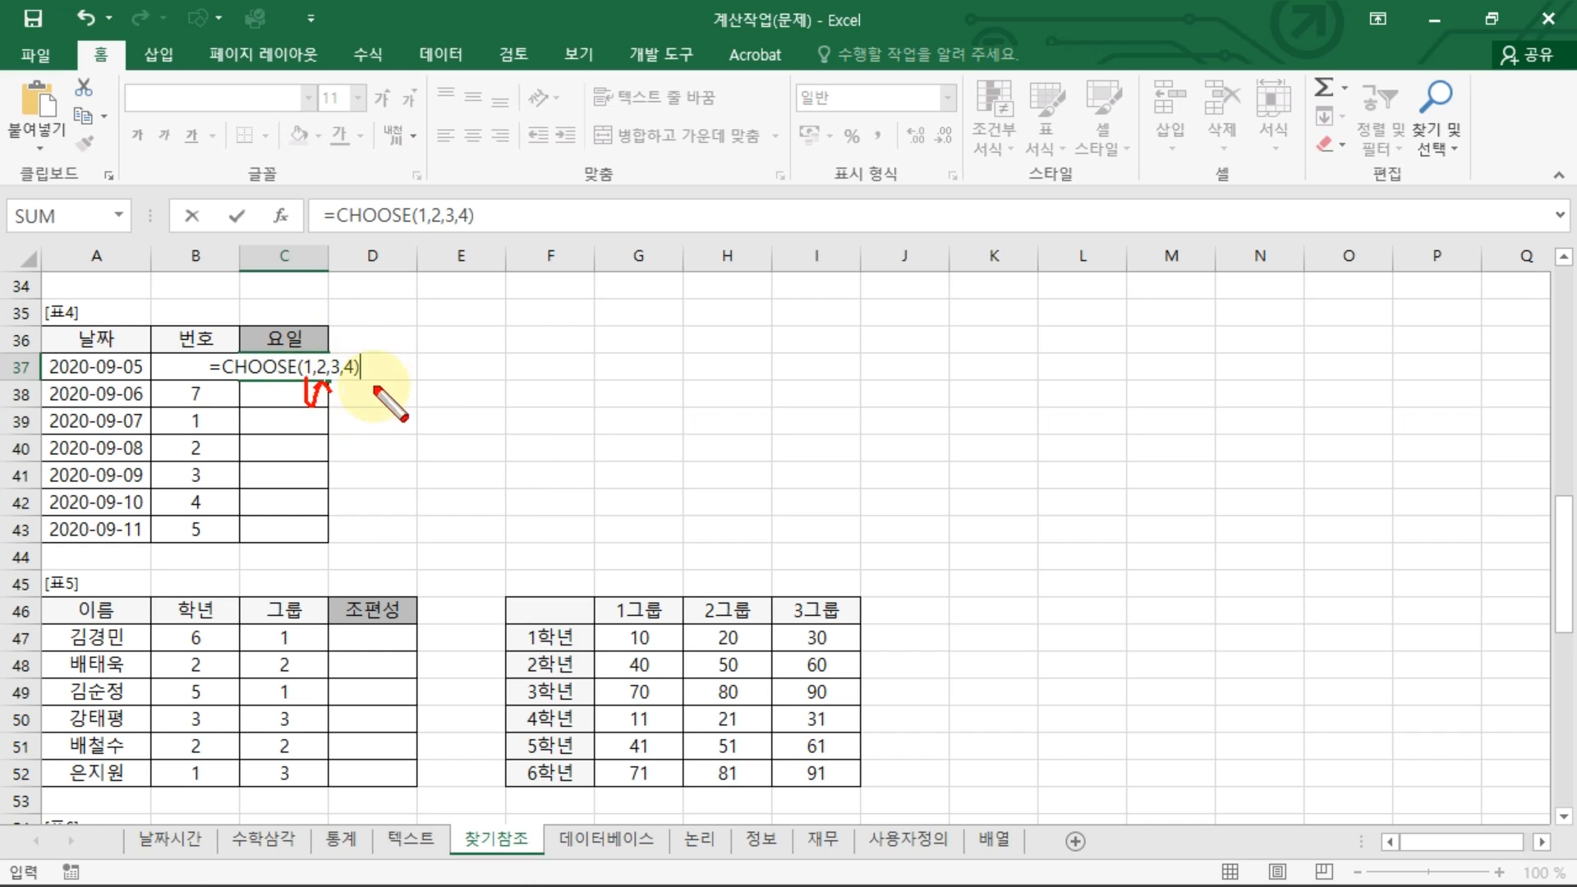
mouse_move(310, 355)
mouse_down()
mouse_move(319, 336)
mouse_move(321, 353)
mouse_move(359, 343)
mouse_up()
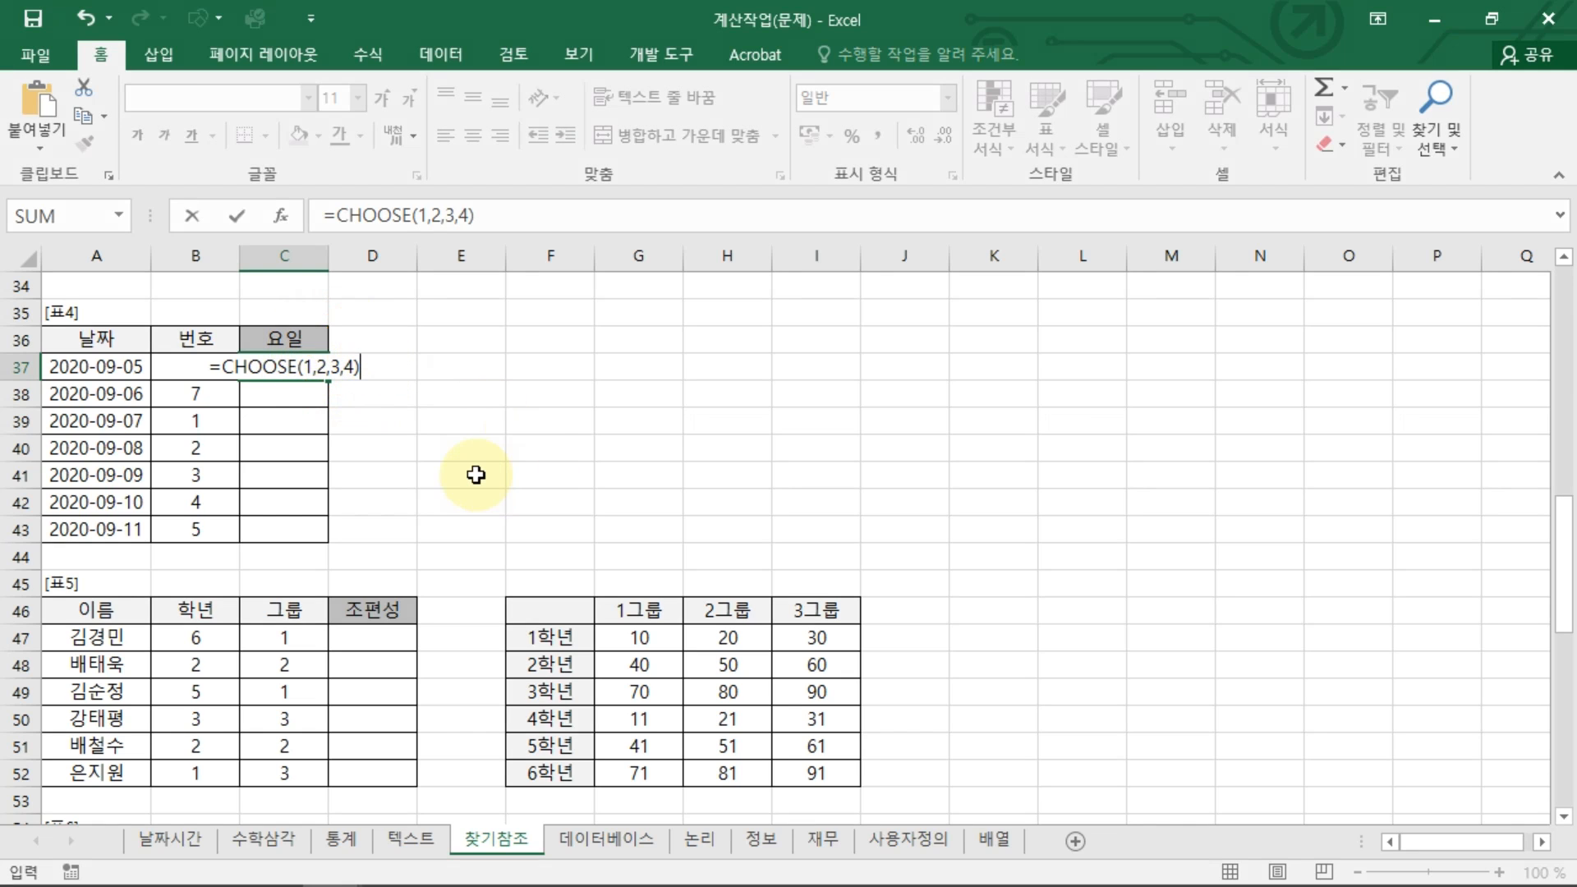
key(Return)
Change the index number of the trial CHOOSE formula in C37 to 3.
double_click(320, 365)
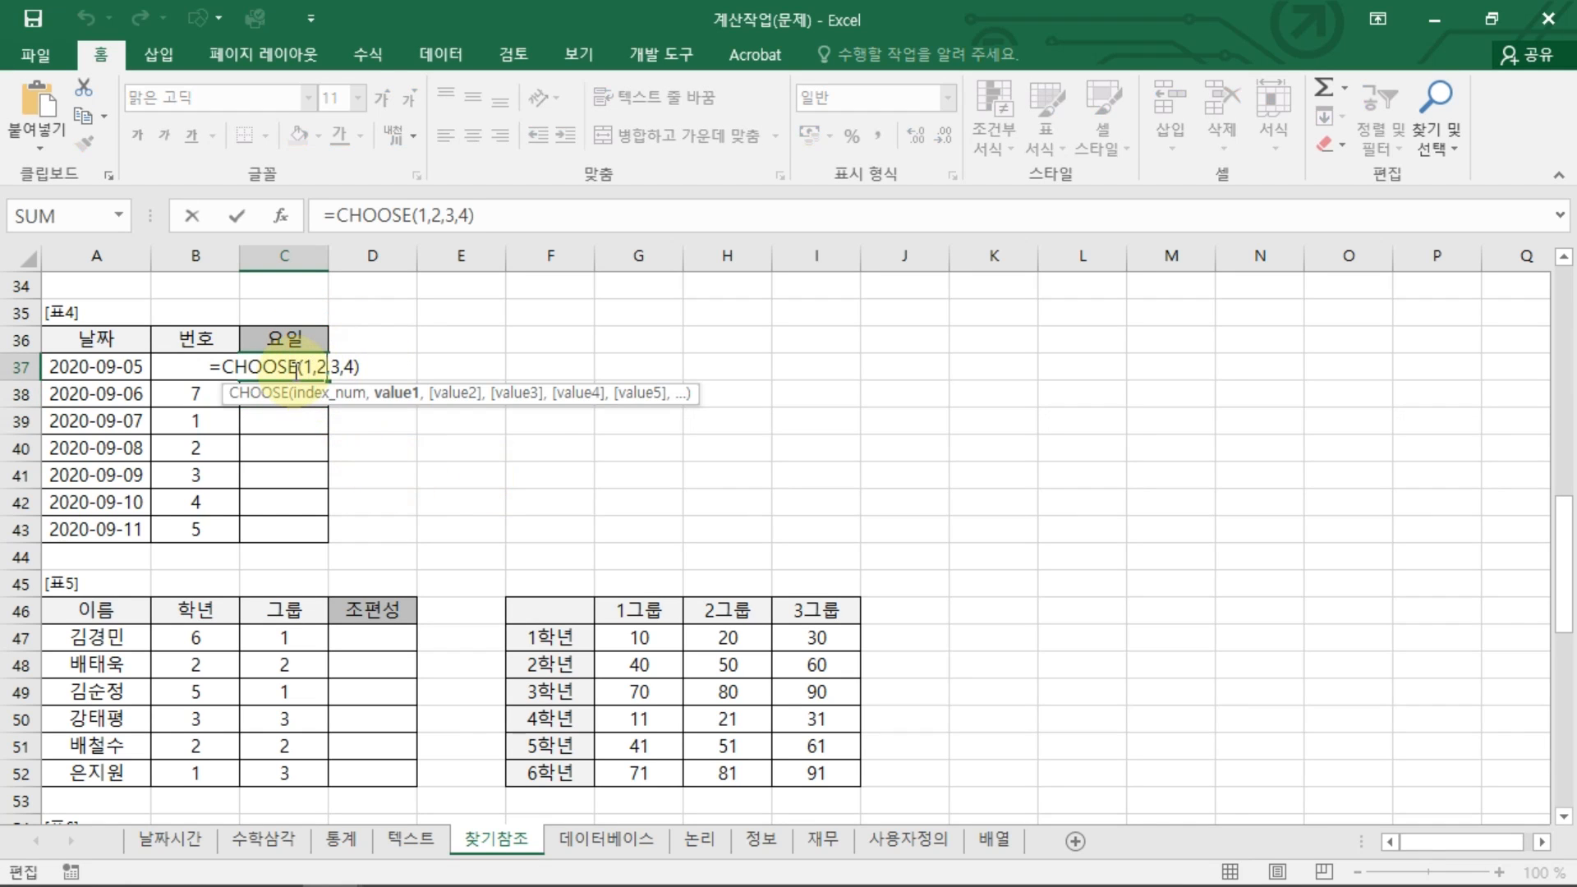
double_click(304, 366)
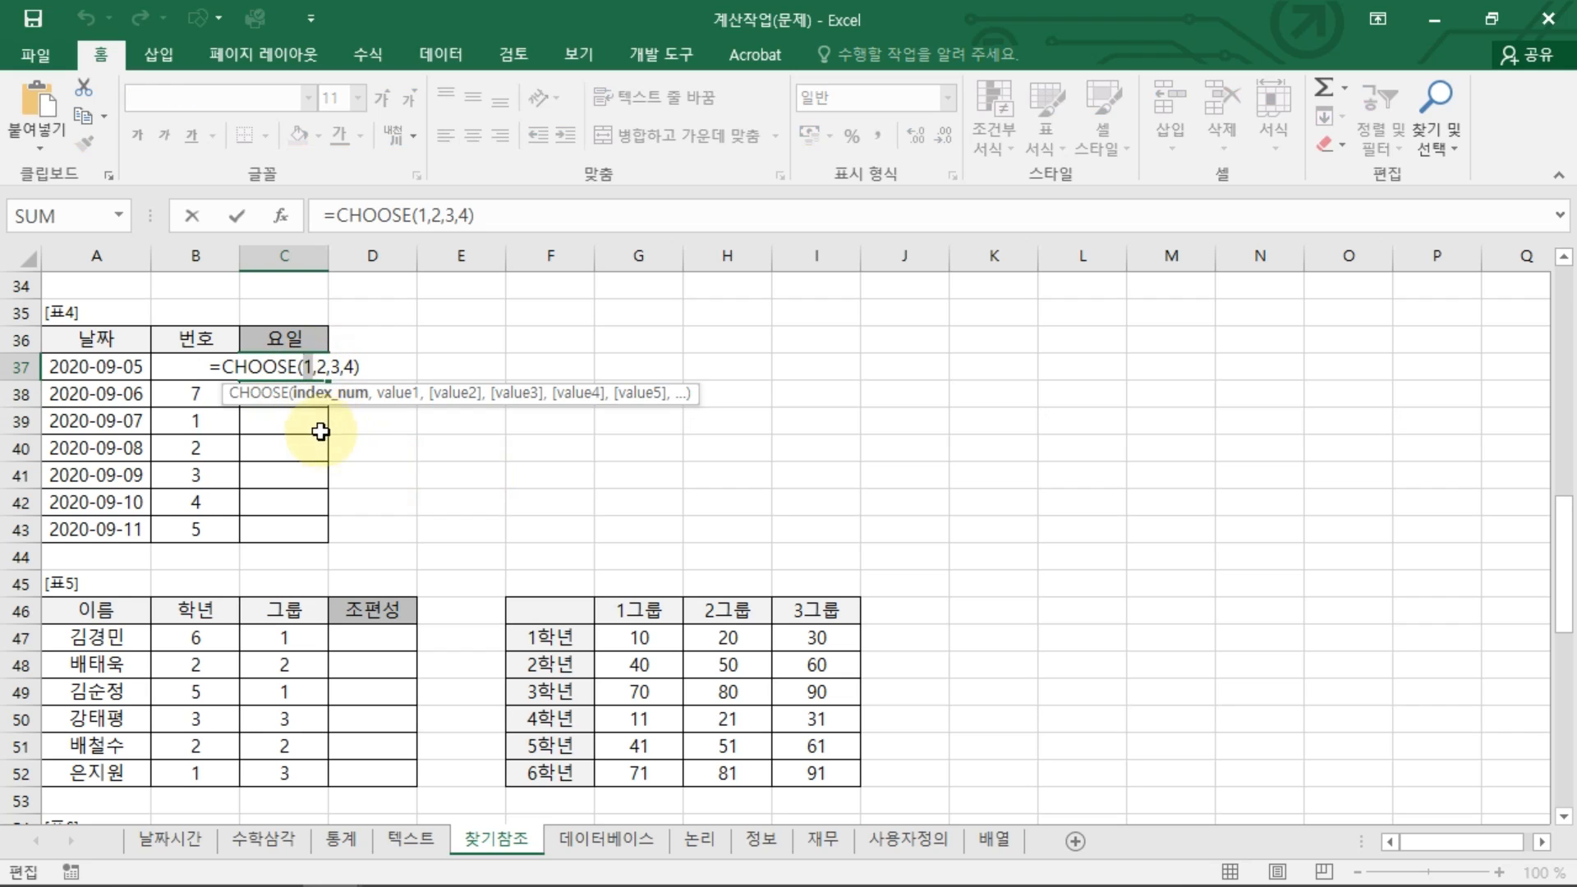
text(3)
key(Return)
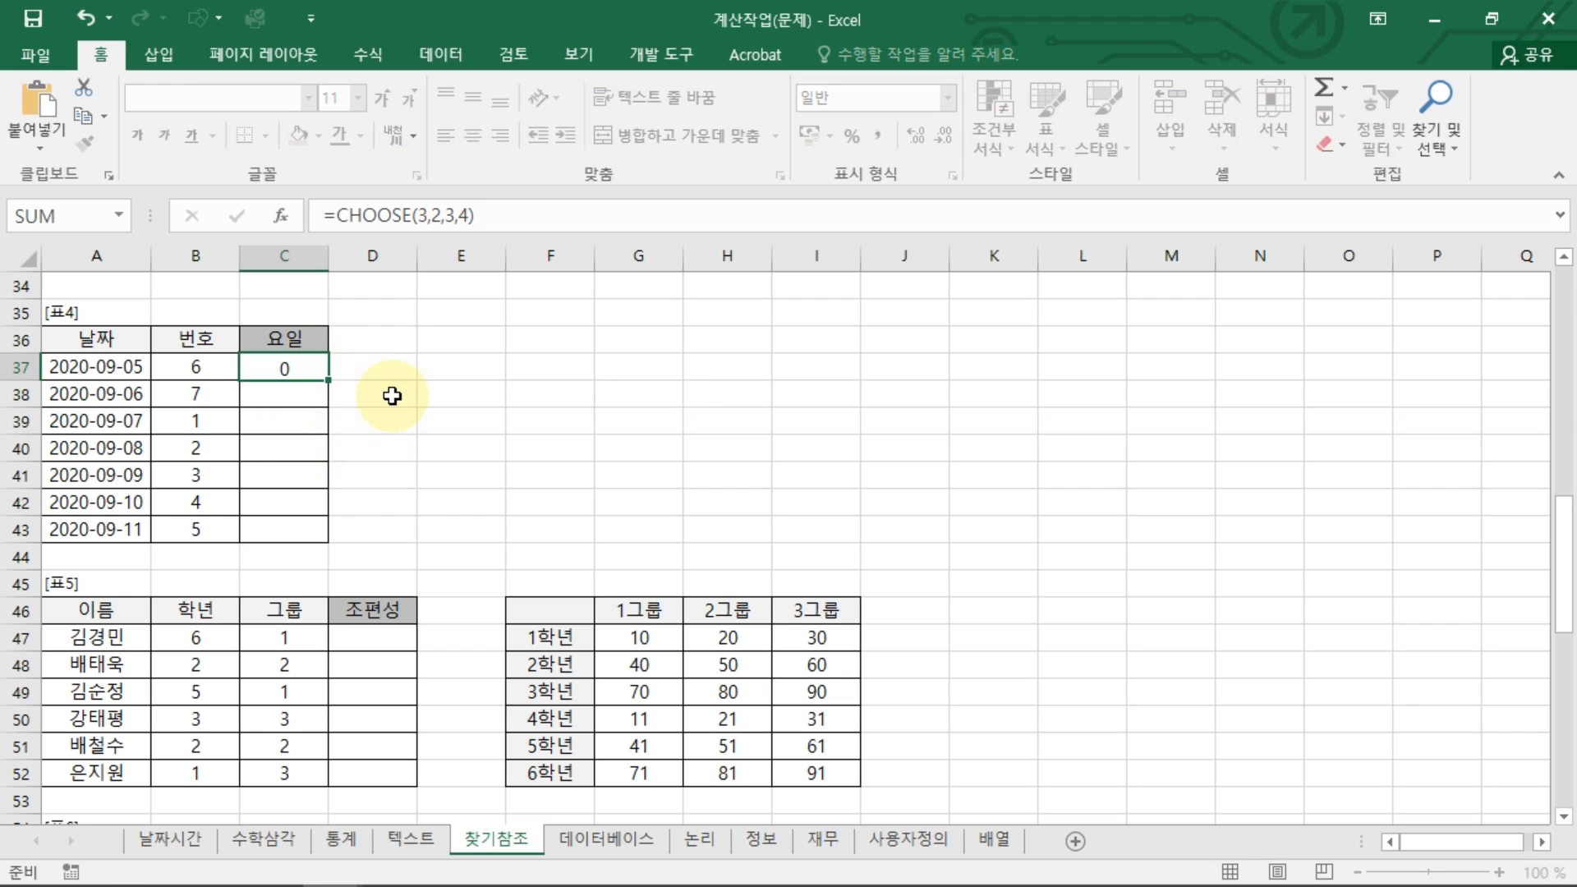
Check the trial CHOOSE formula in C37 and left-align the cell.
click(302, 374)
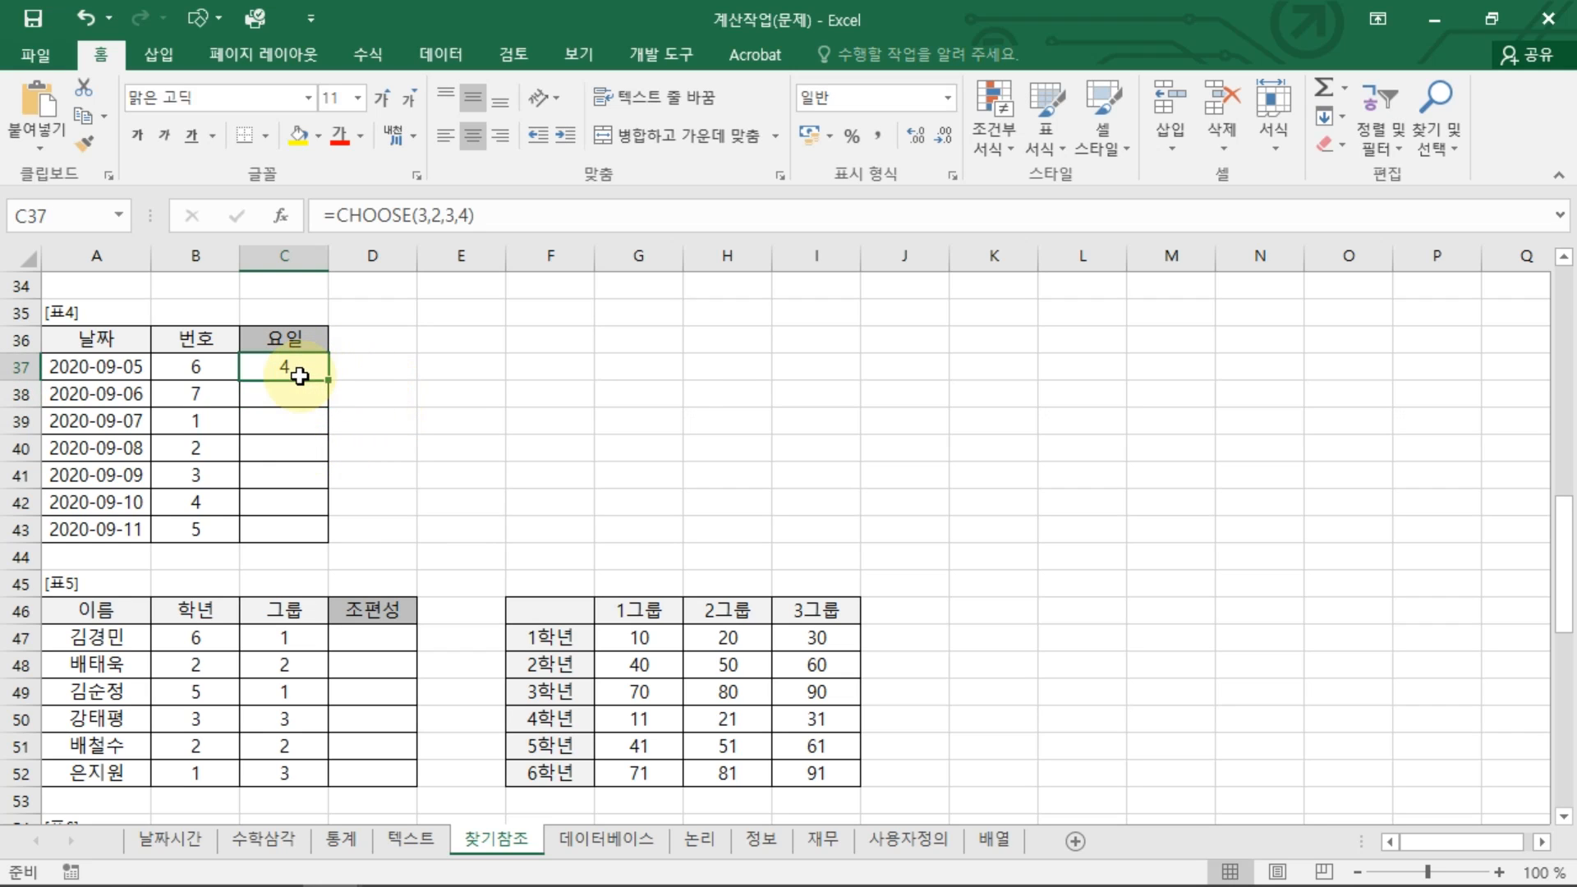
double_click(302, 374)
key(Escape)
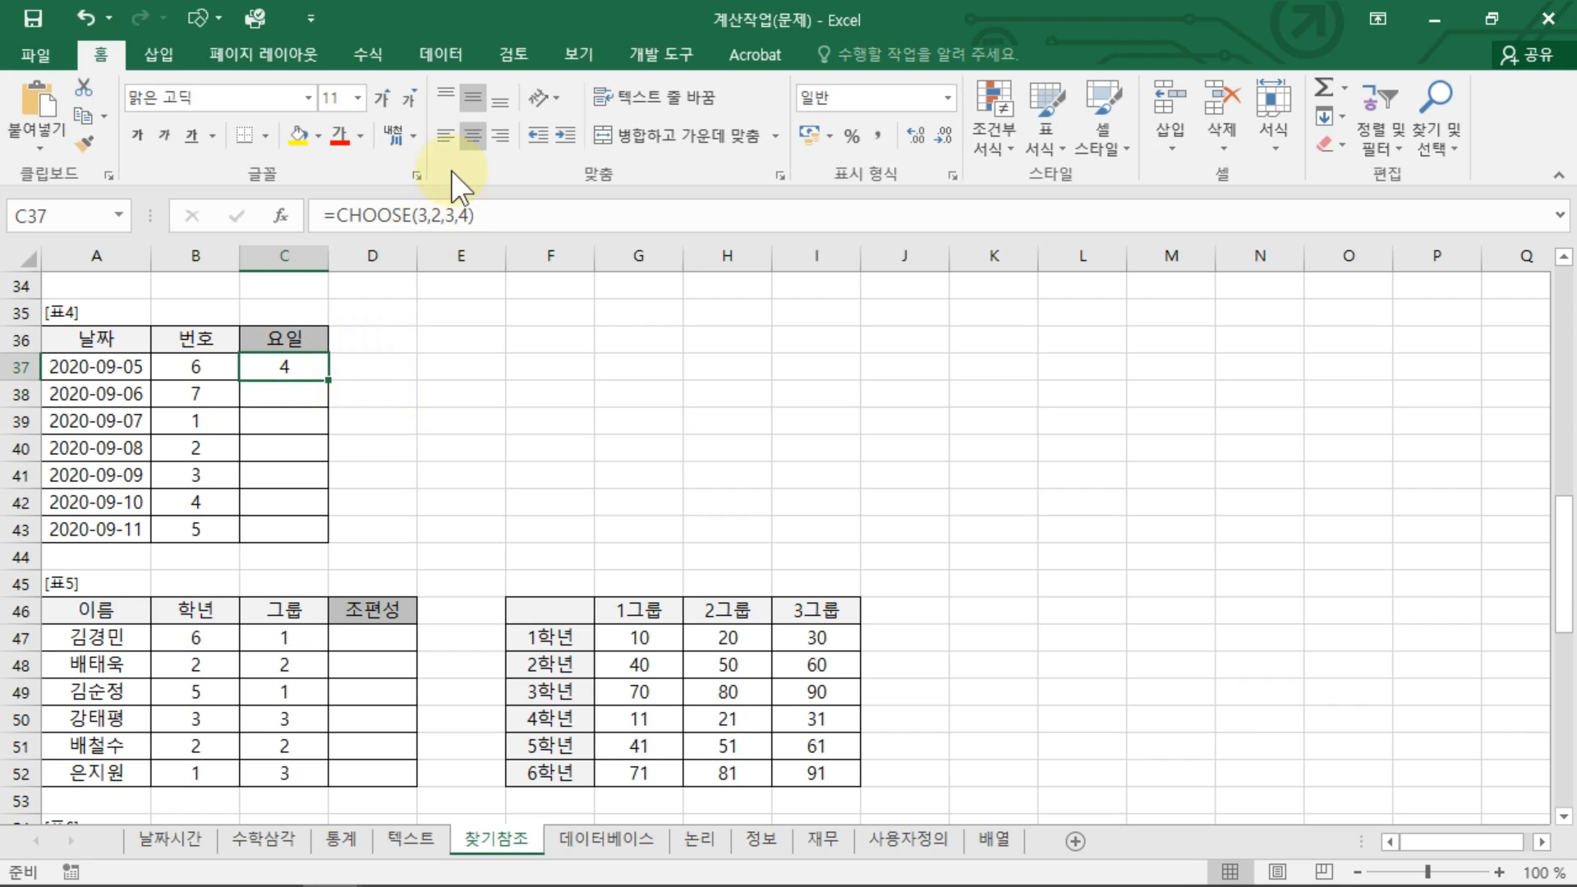
click(444, 134)
Pick return type 2 (Monday 1 to Sunday 7) again in the WEEKDAY formula in B37 and enter it.
mouse_move(215, 353)
mouse_down()
mouse_move(168, 365)
mouse_move(220, 392)
mouse_up()
double_click(205, 367)
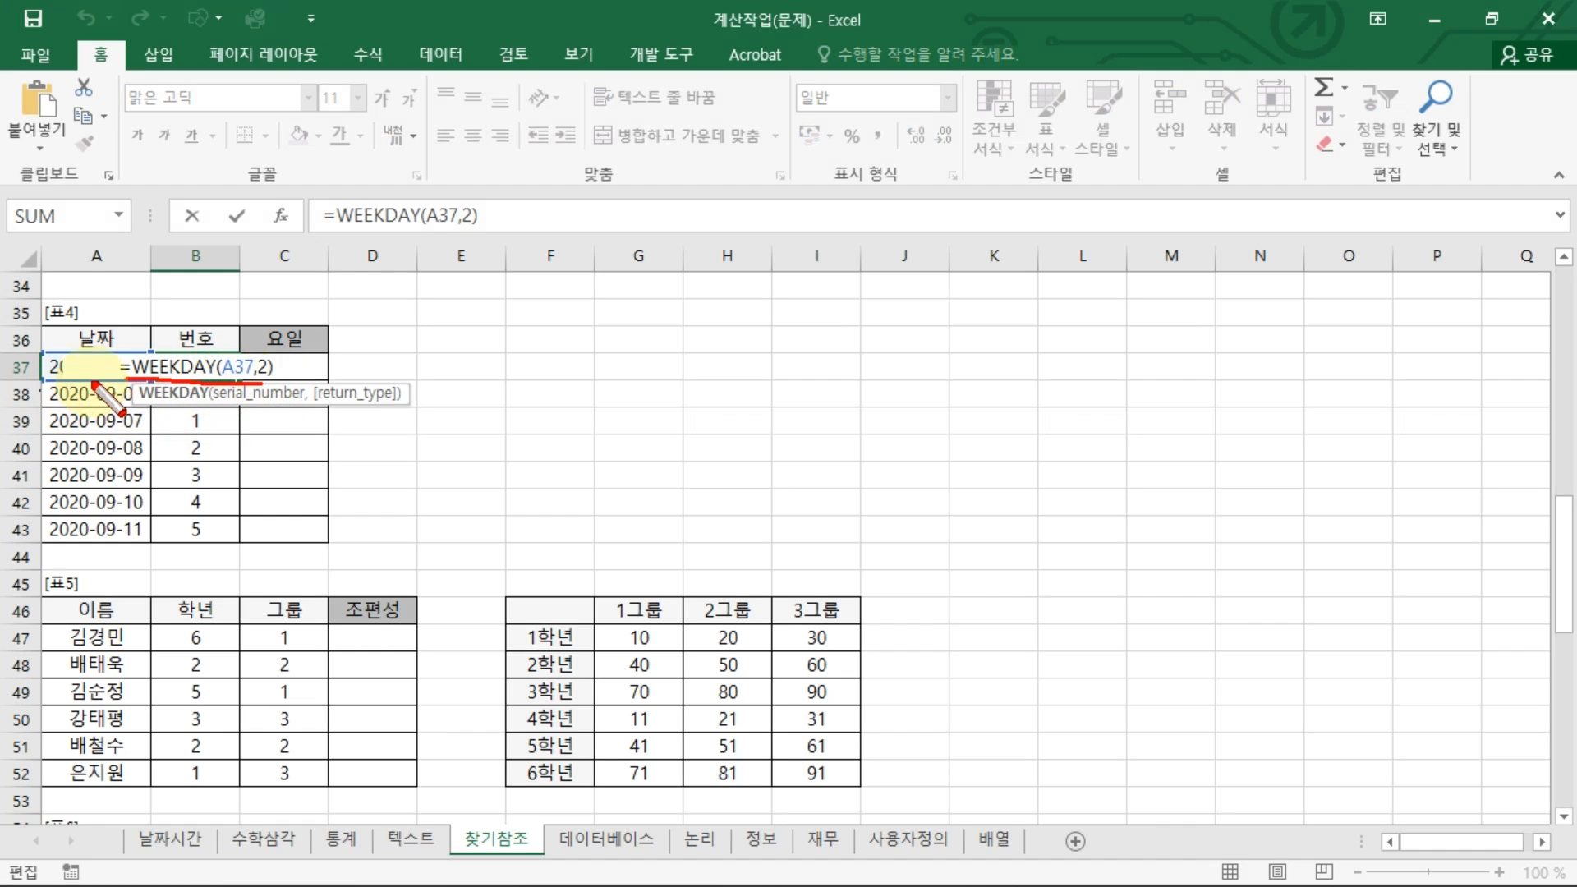
mouse_move(123, 378)
mouse_down()
mouse_move(263, 380)
mouse_move(245, 368)
mouse_move(269, 388)
mouse_up()
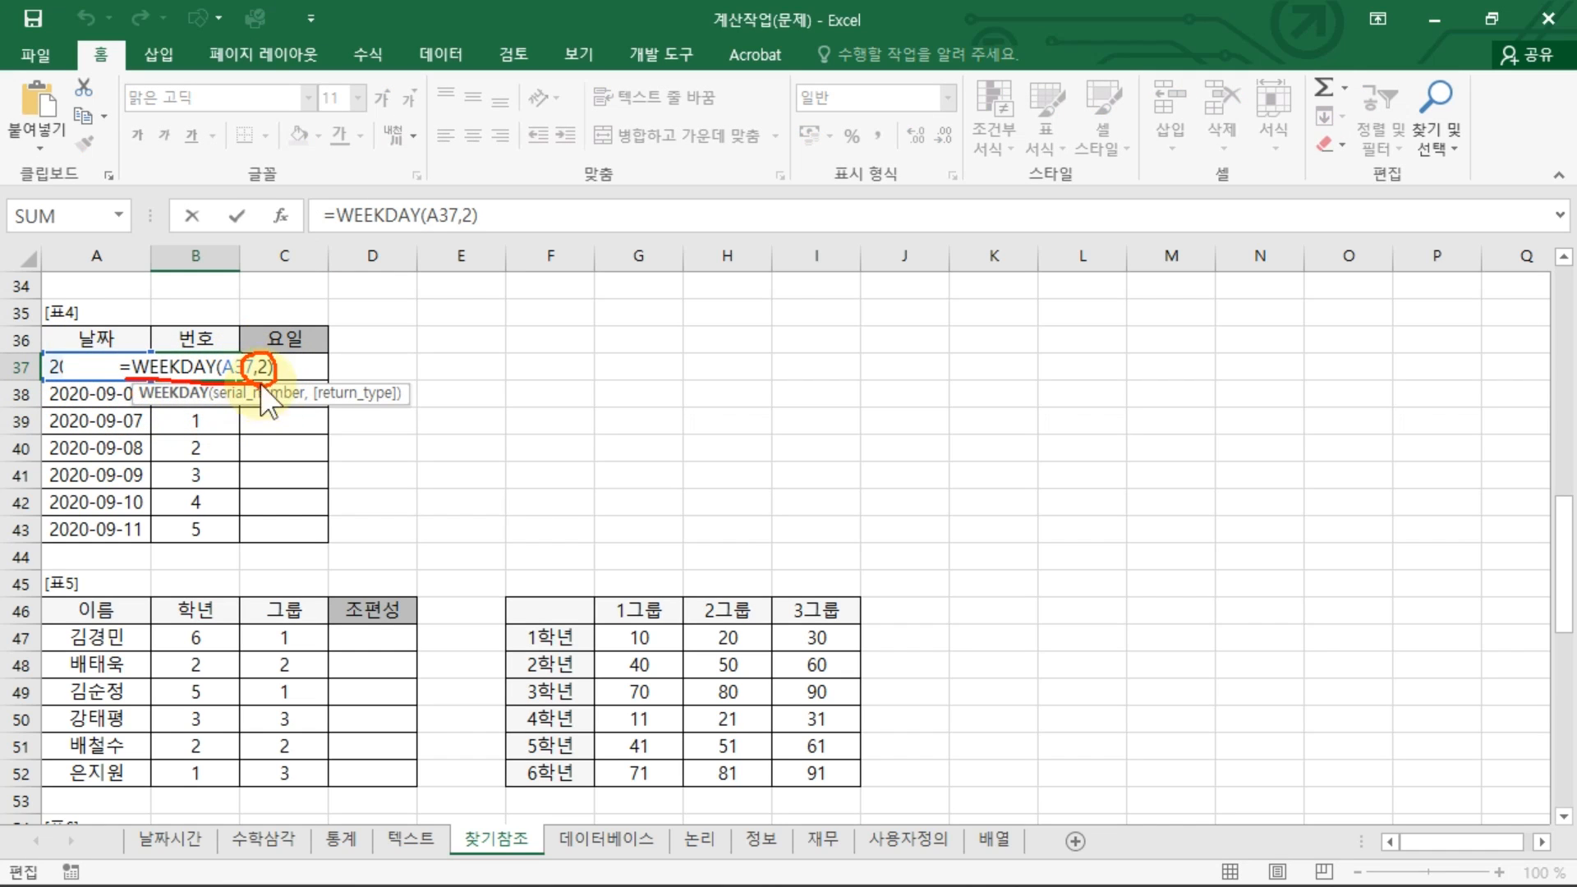
key(BackSpace)
key(BackSpace)
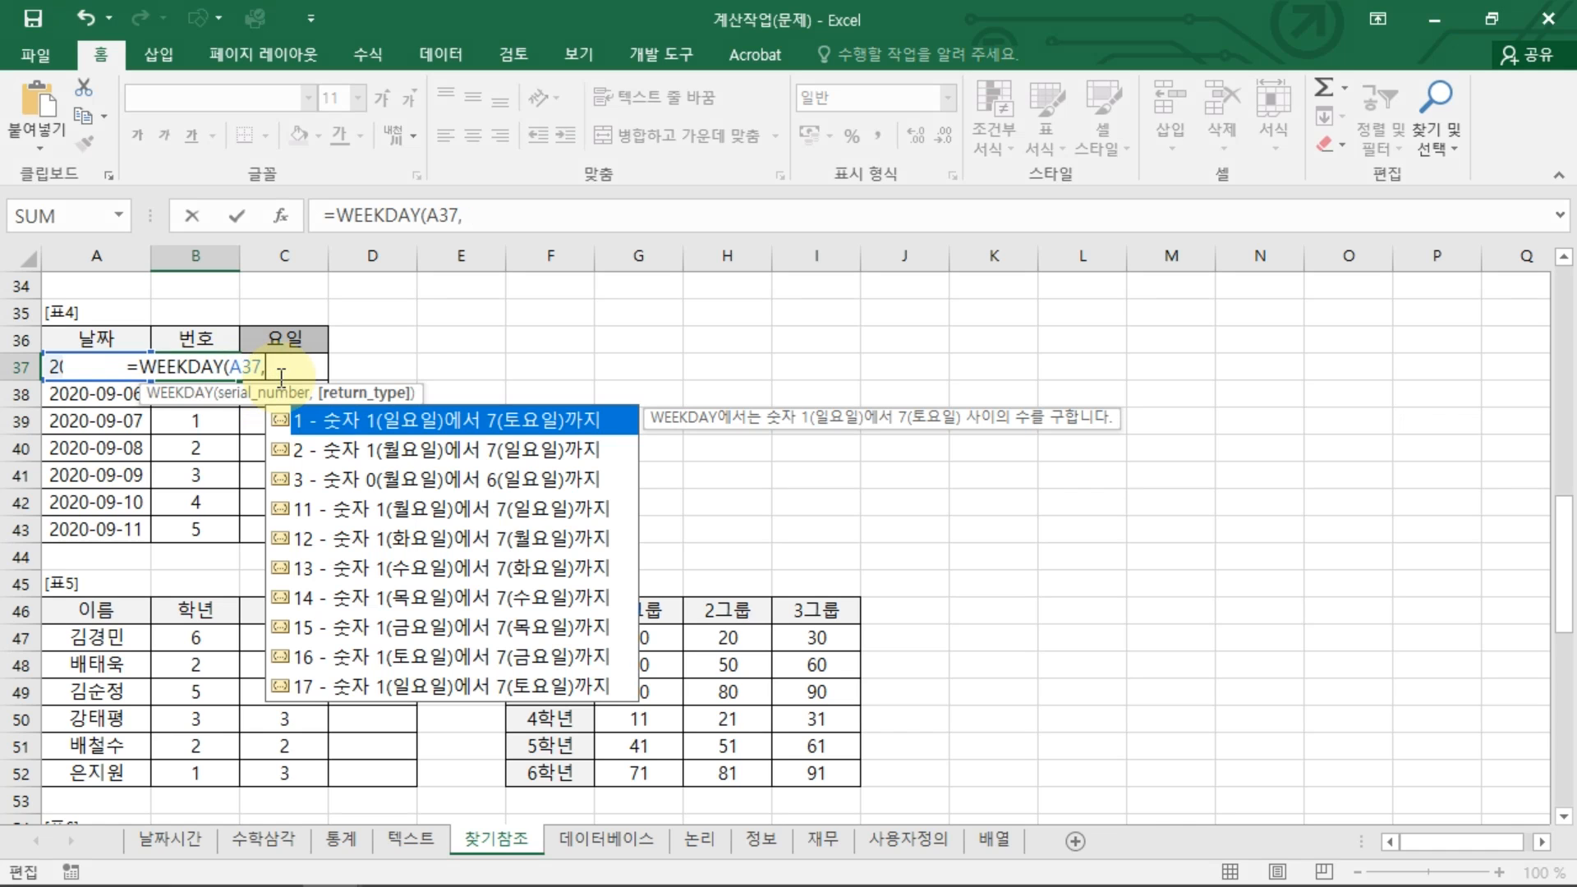
double_click(414, 448)
key(Return)
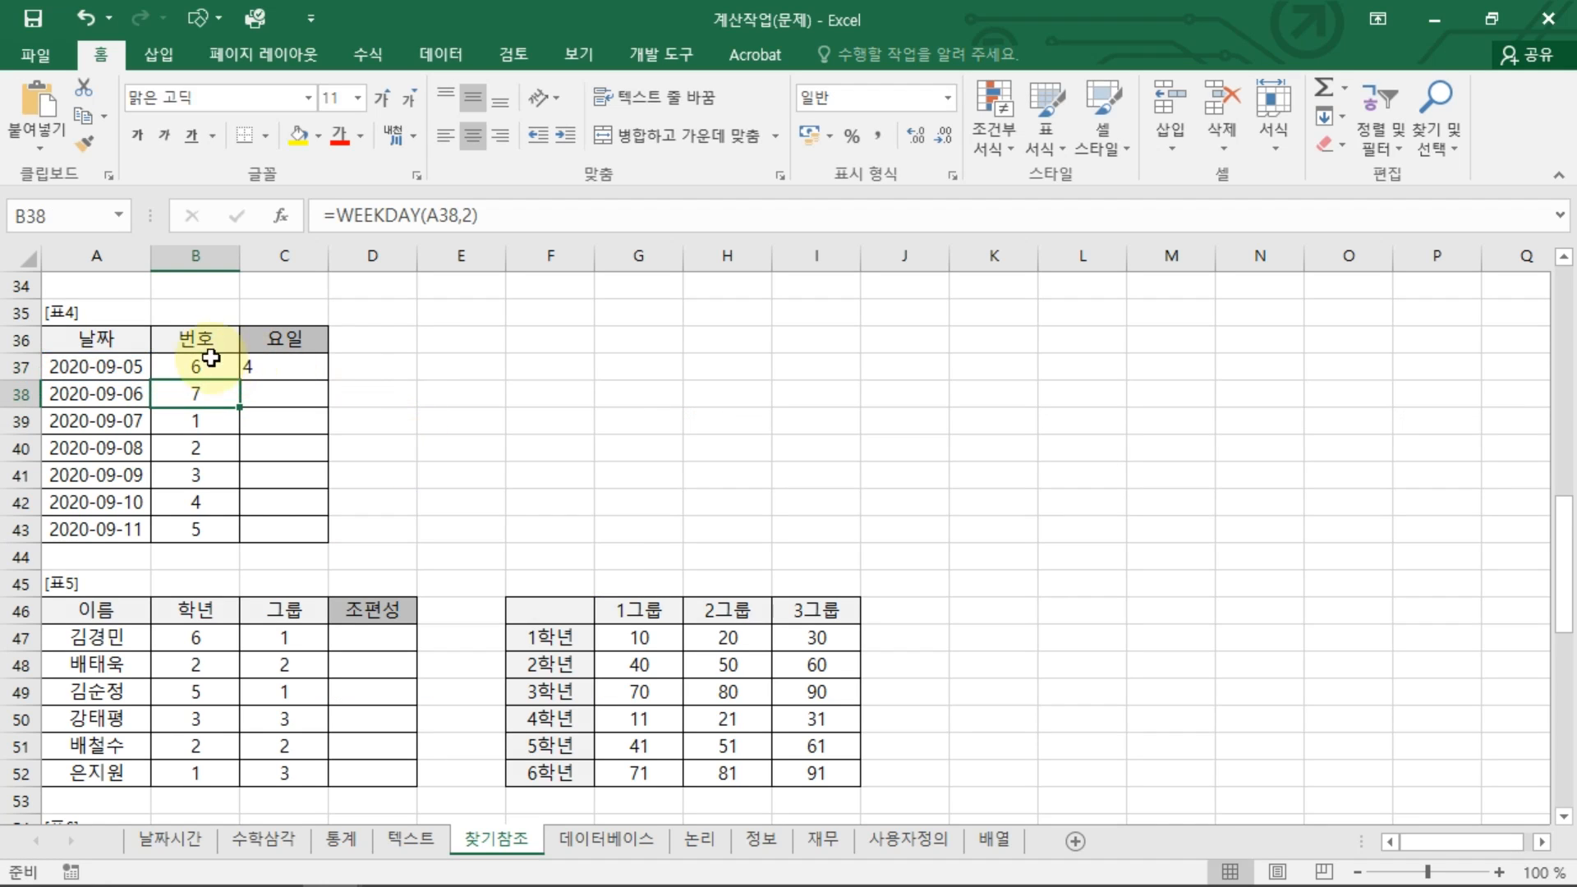
Replace the trial formula in C37 with a CHOOSE formula using B37 as index and "월", "화", "수" as the first values.
click(280, 361)
text(=CHOOSE()
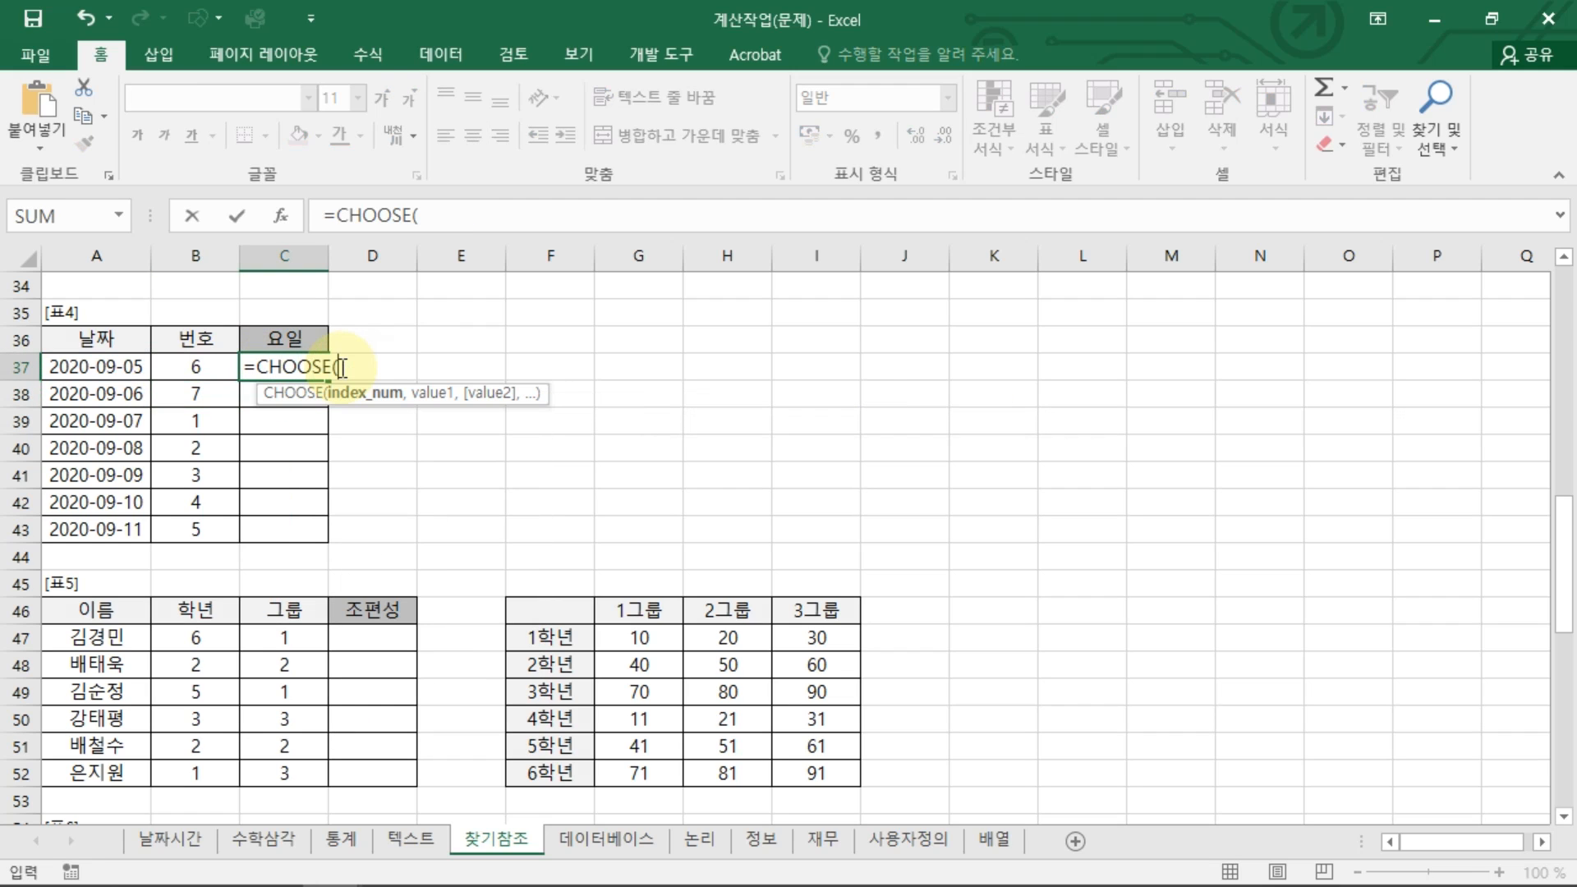
key(Left)
text(,)
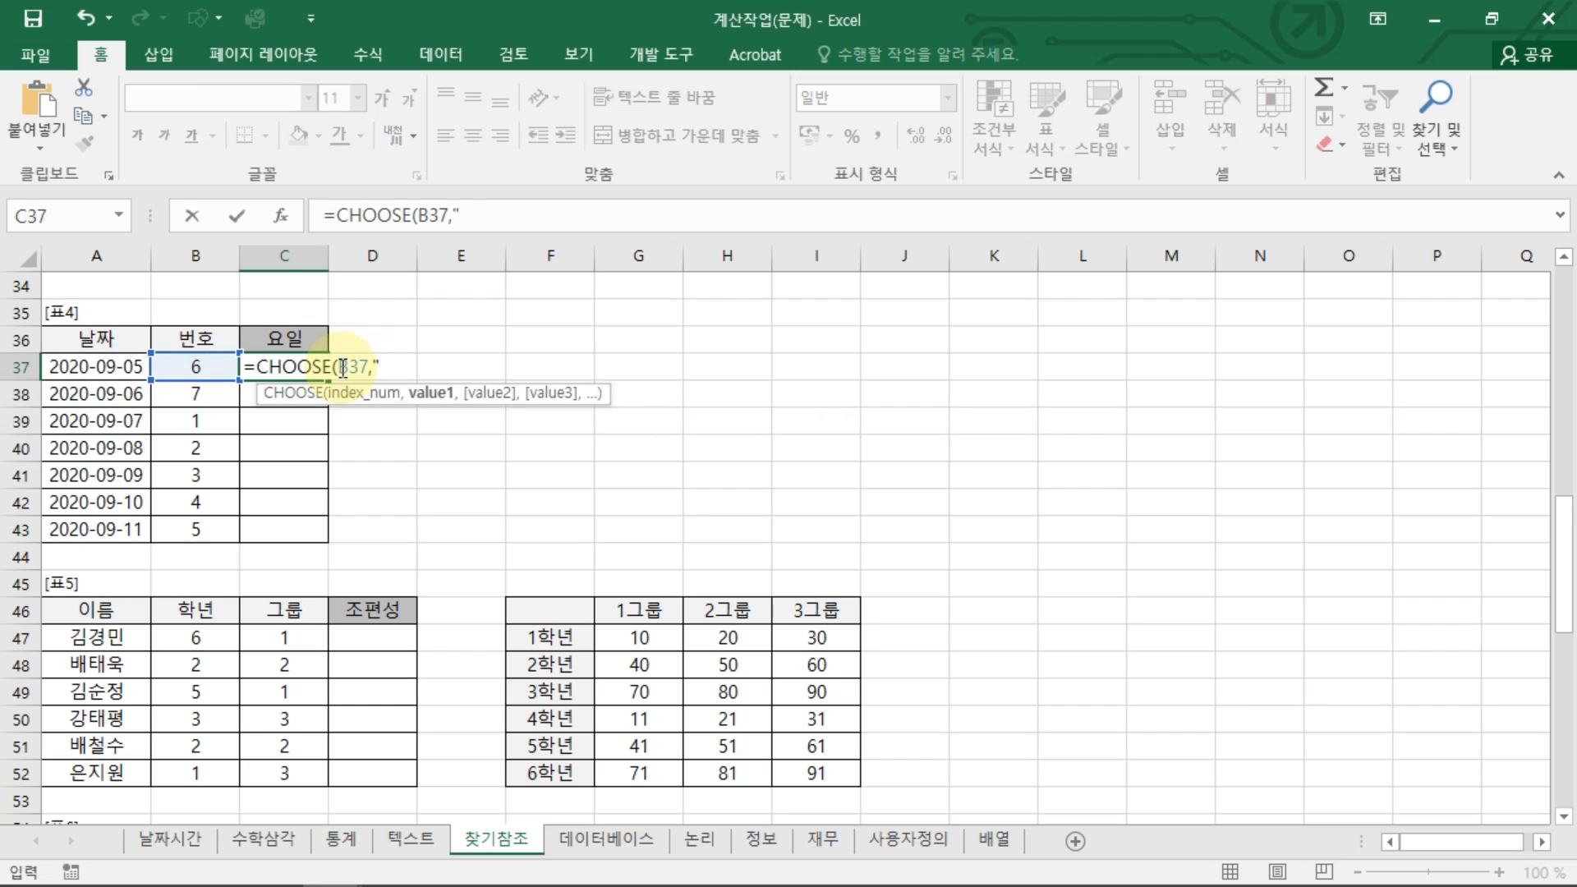
text("월","호ㅓㅏ)
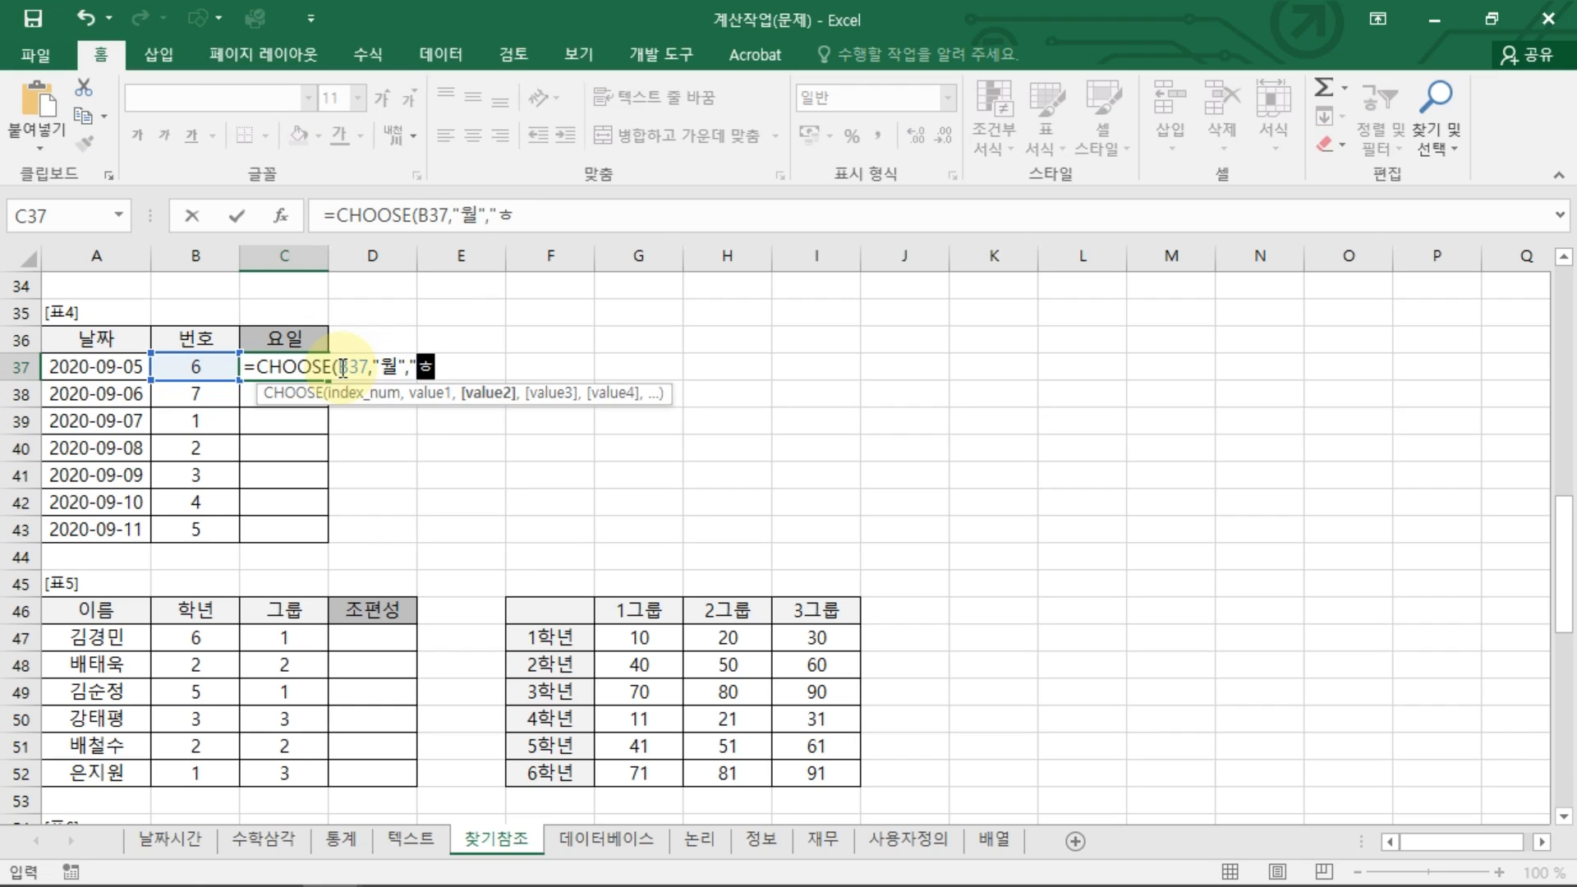
text(",)
text("수")
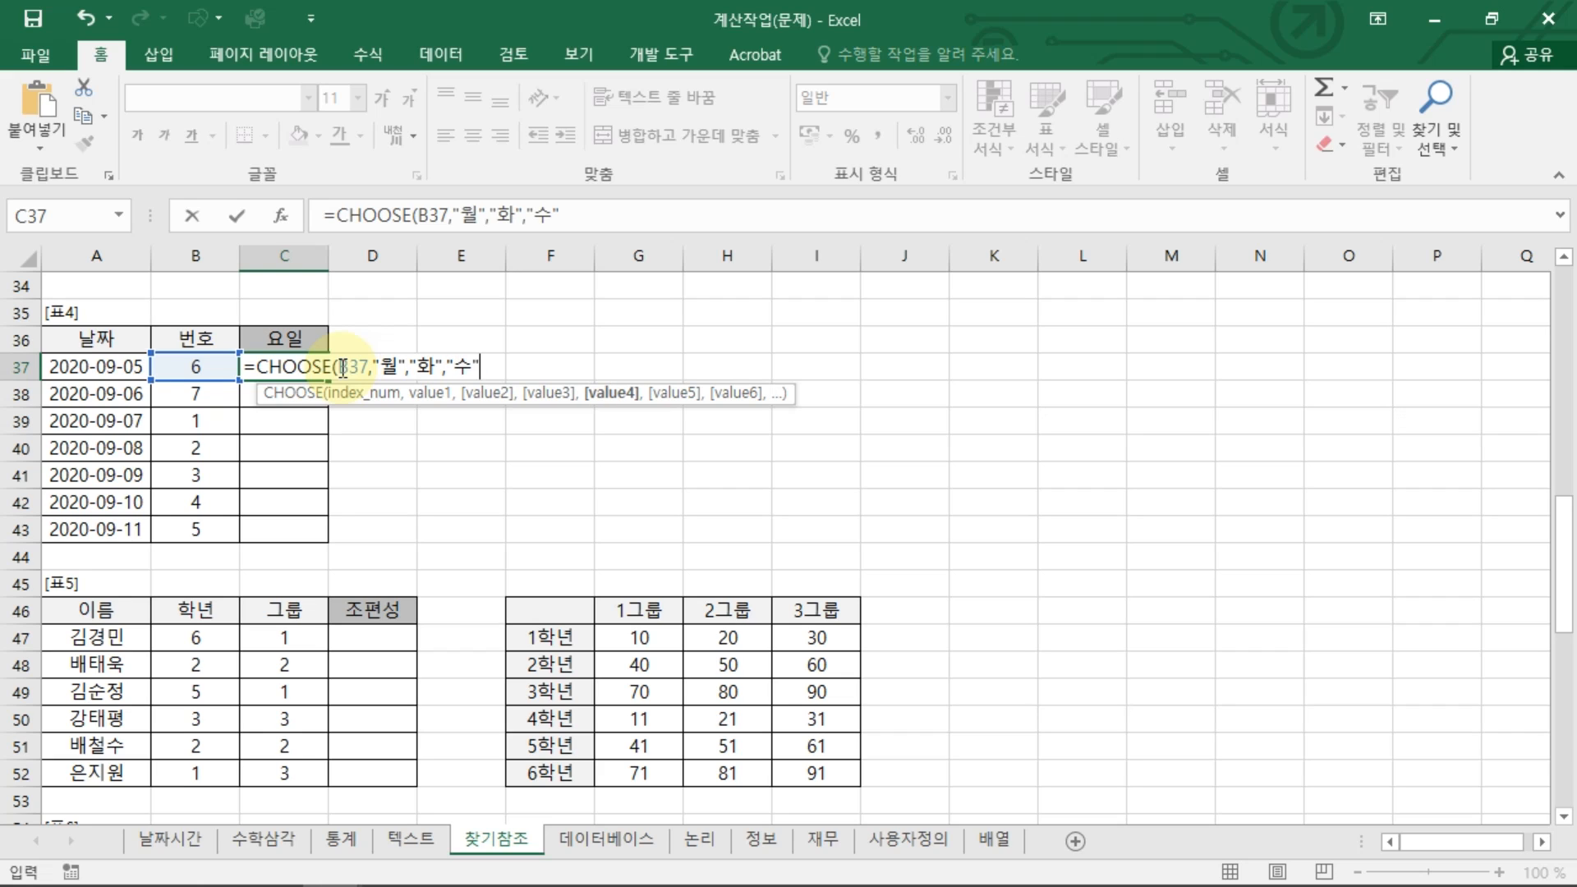
Add the values "목", "금", "토" and "일" to the CHOOSE formula in C37 and enter it.
text(,"목",)
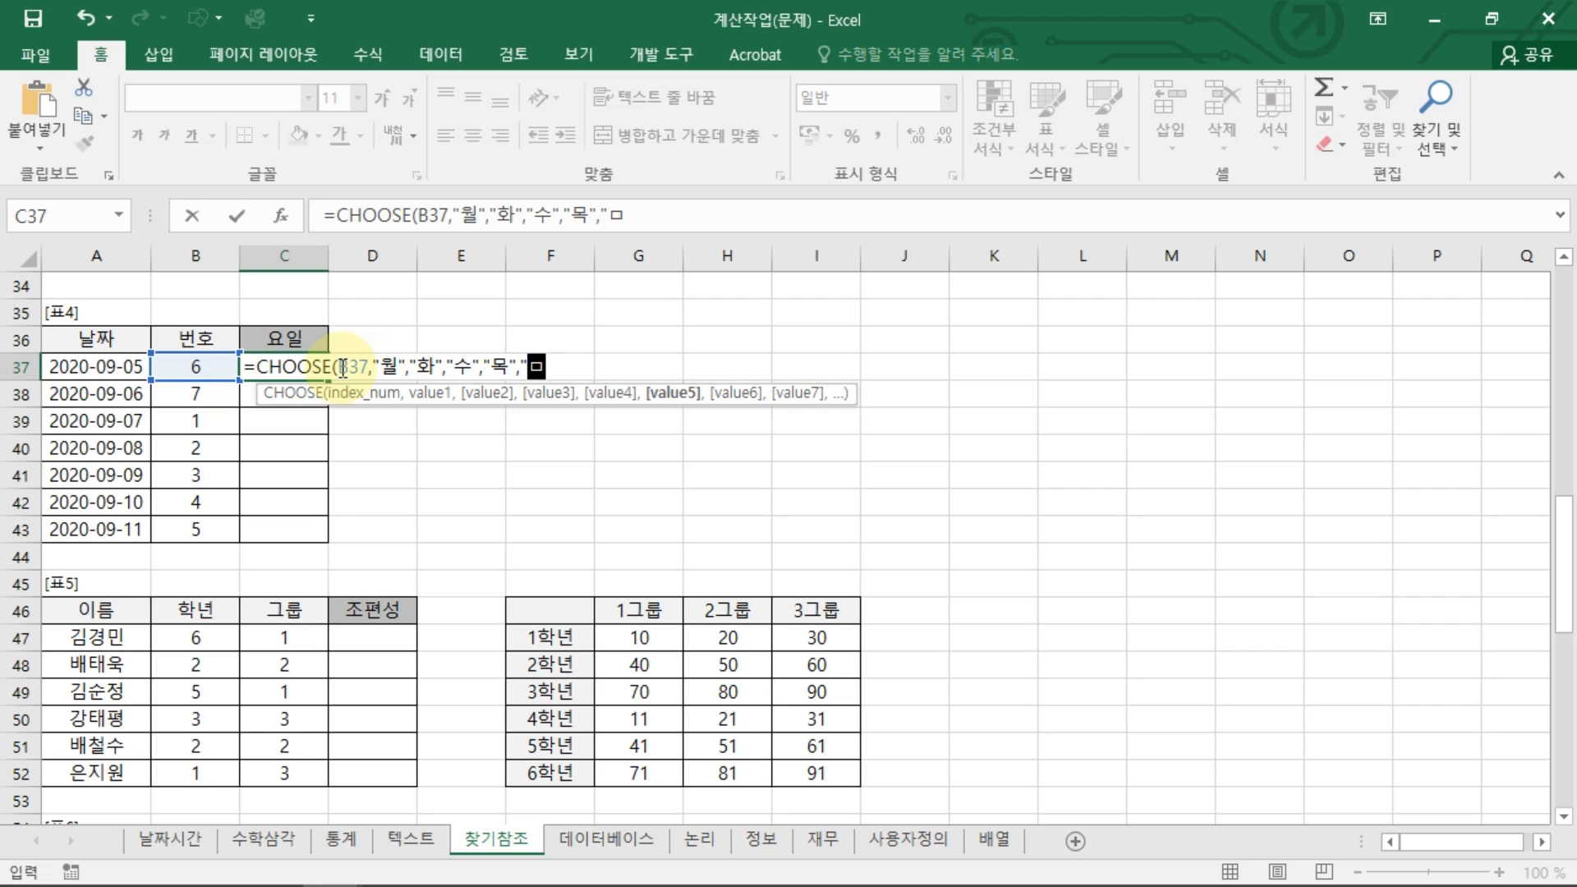
text("금","토")
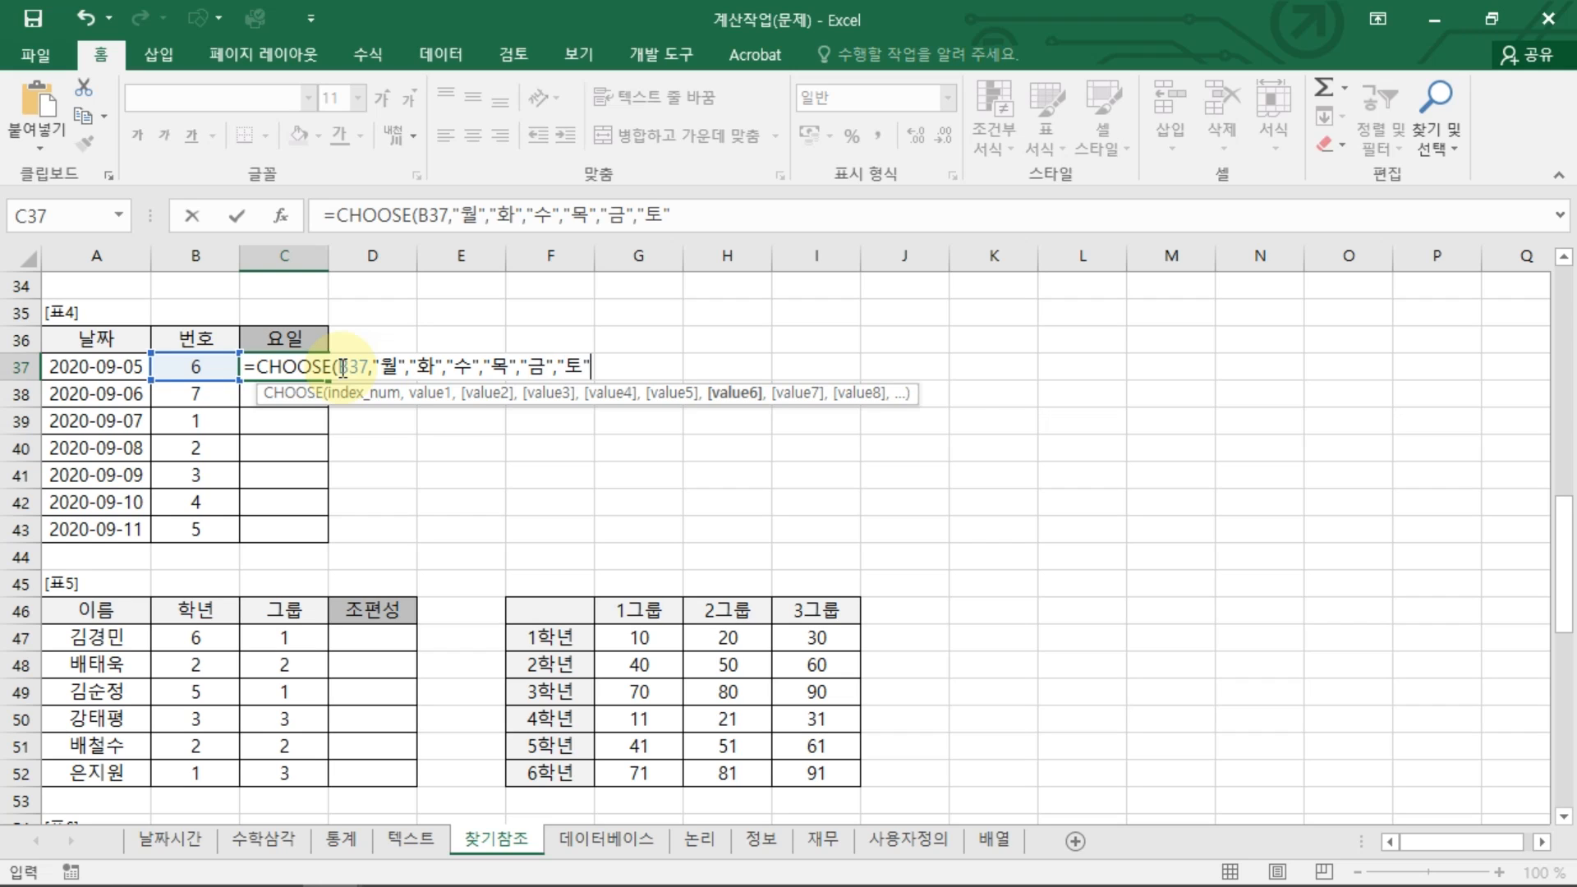
text(,"일)
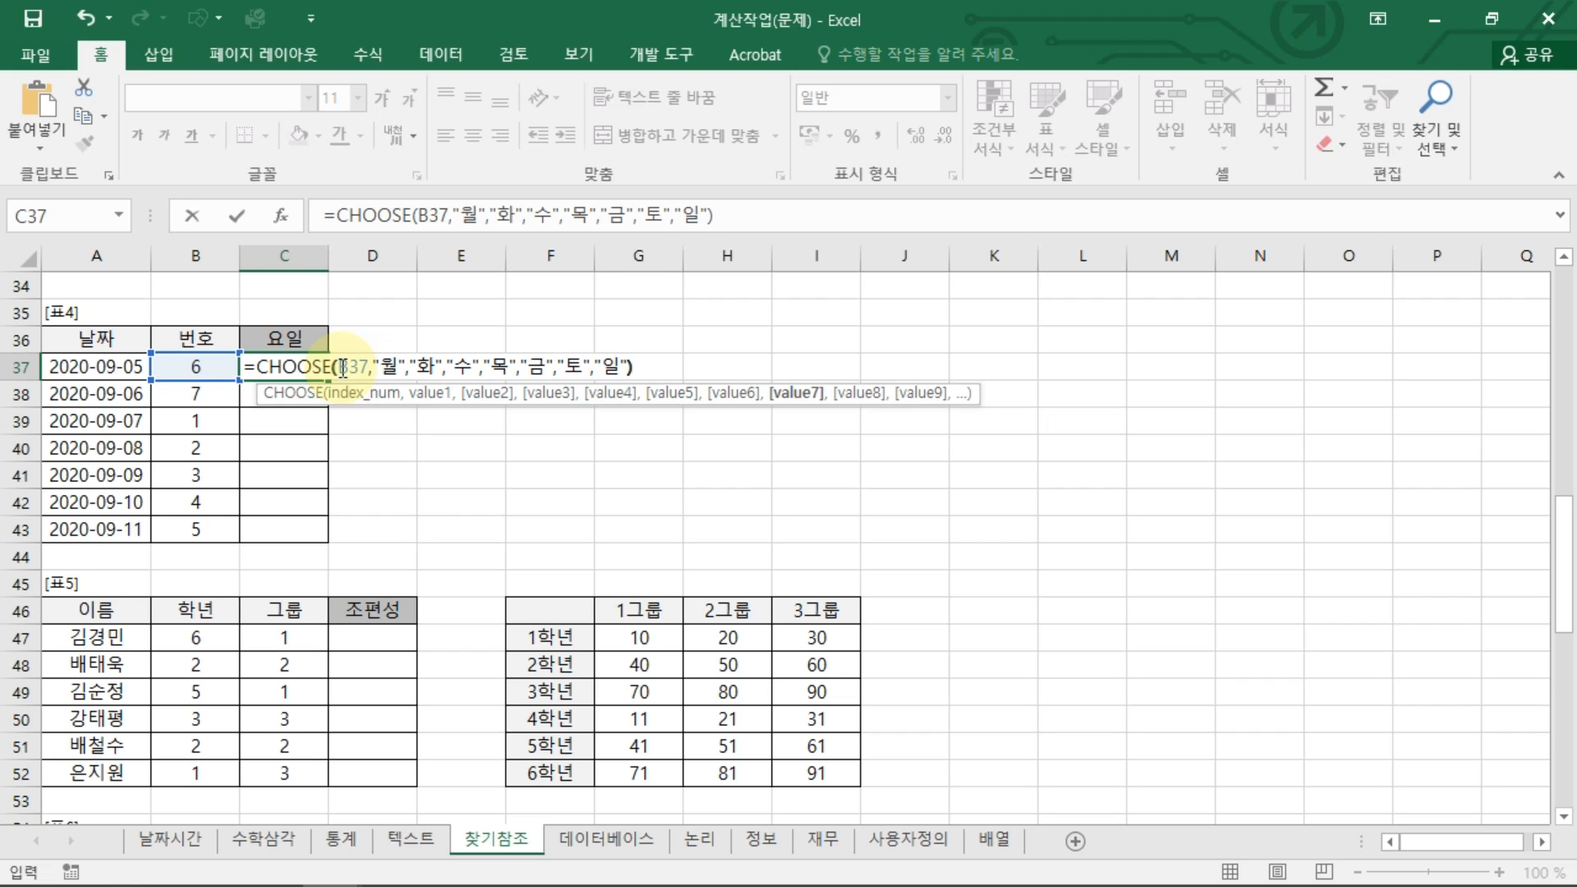
key(ctrl+2)
mouse_move(185, 385)
mouse_down()
mouse_move(216, 336)
mouse_move(214, 402)
mouse_up()
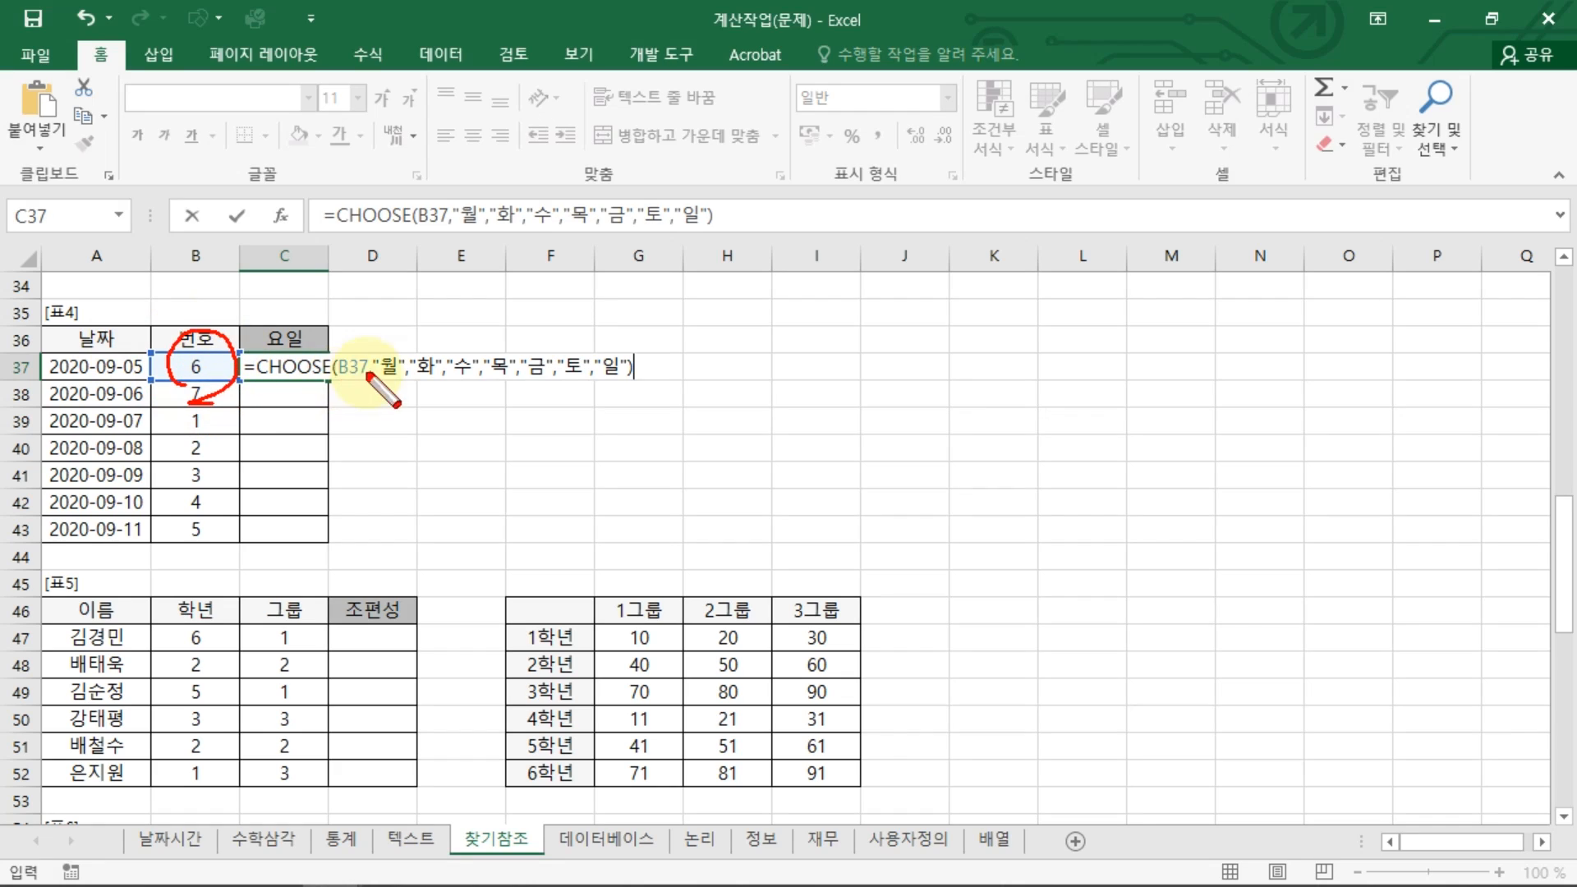
mouse_move(356, 325)
mouse_down()
mouse_move(329, 379)
mouse_move(410, 448)
mouse_move(580, 371)
mouse_move(591, 398)
mouse_up()
drag(566, 338, 565, 330)
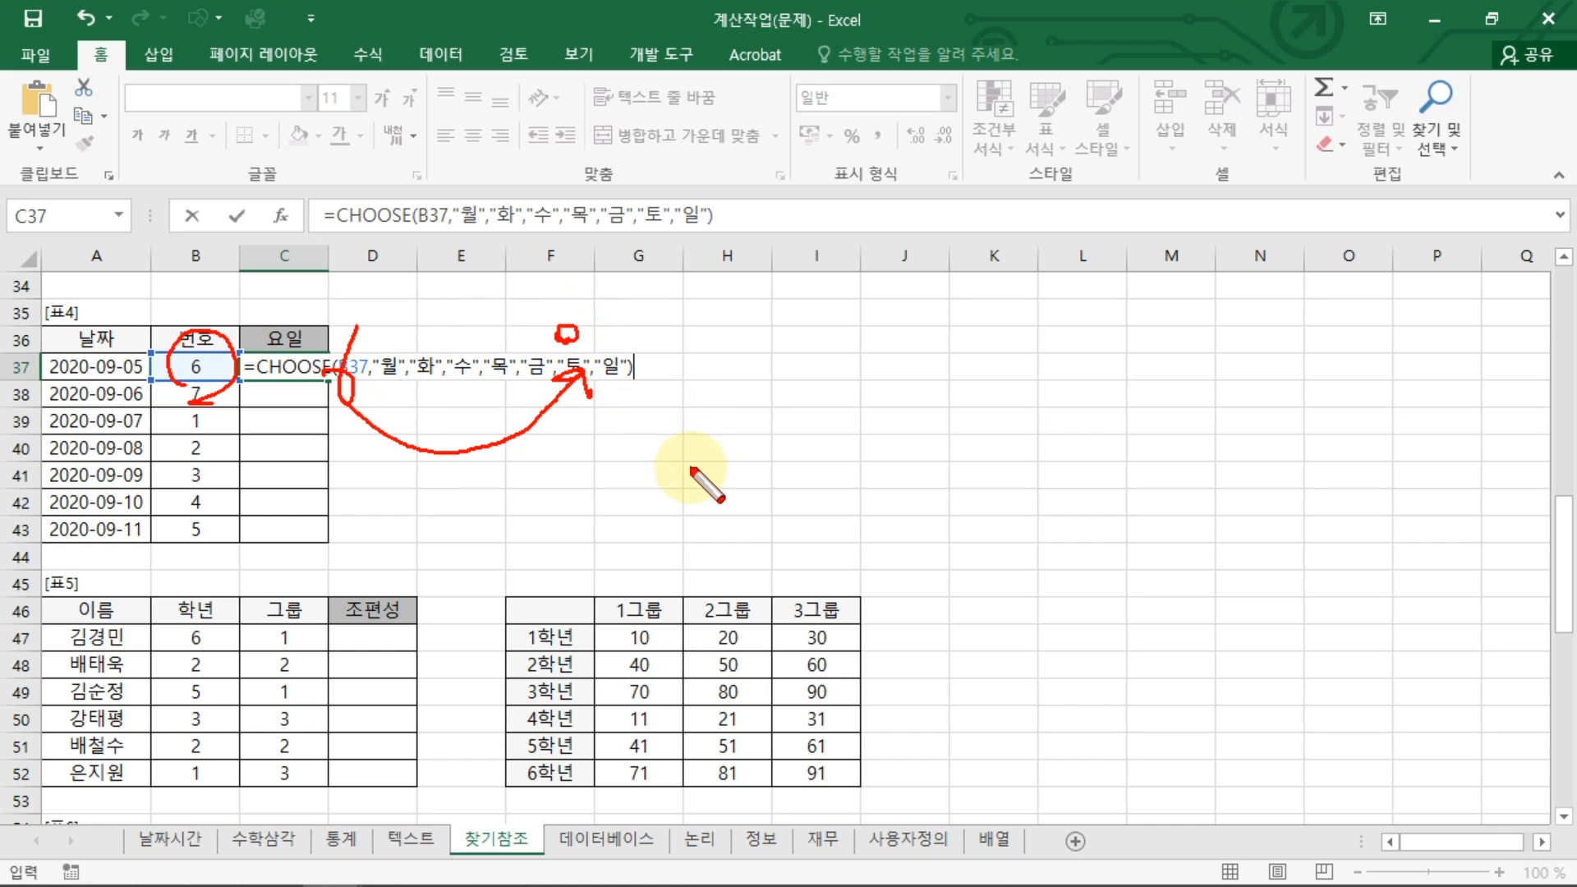
key(Escape)
key(Return)
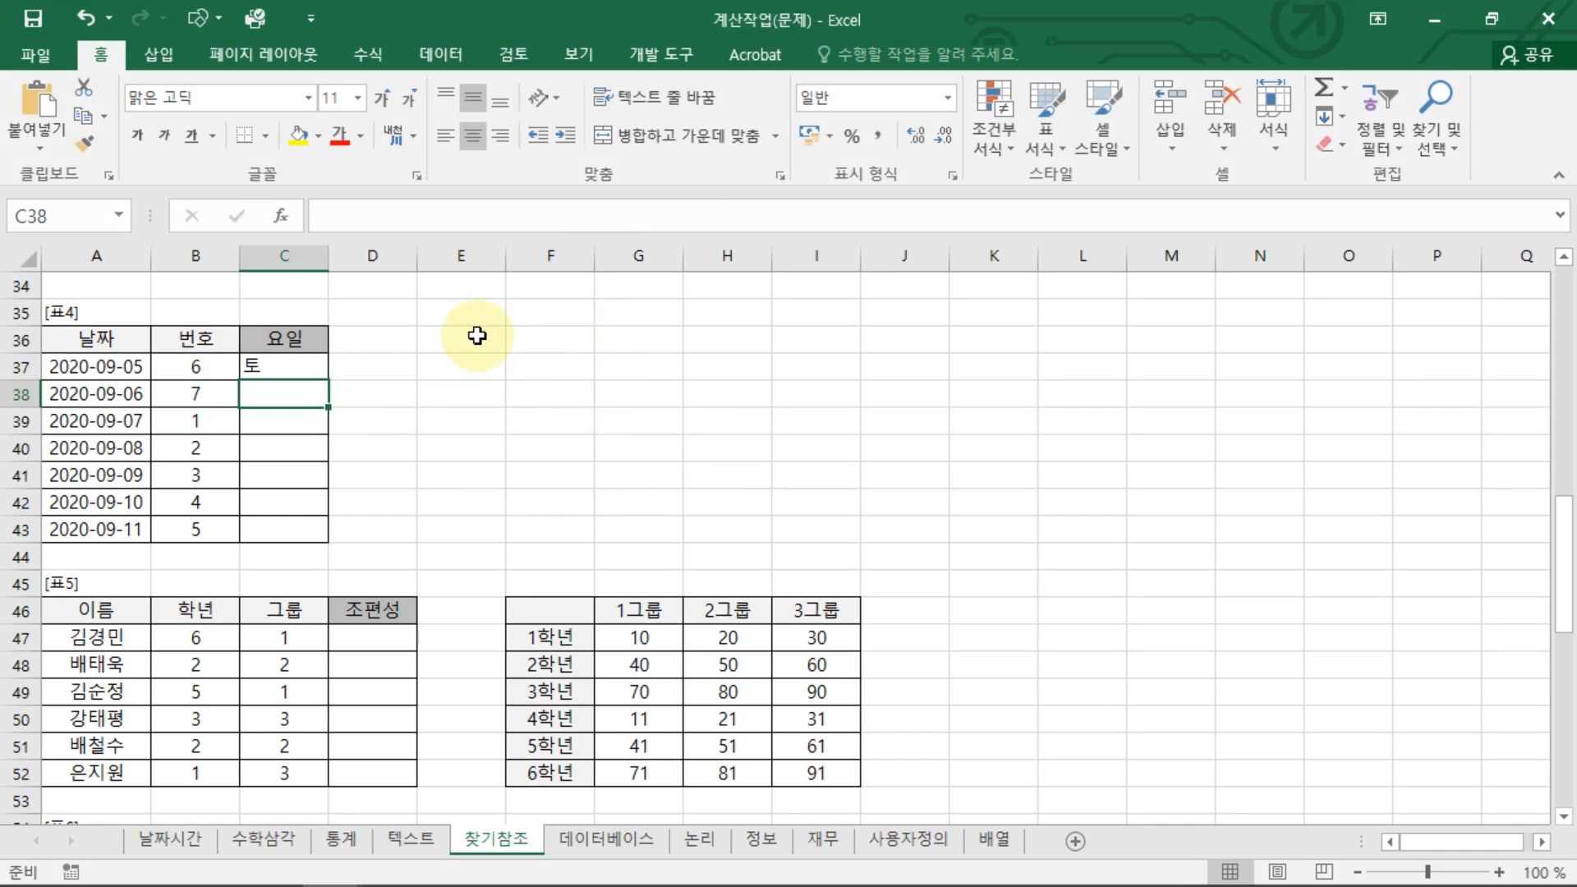
Fill the CHOOSE formula from C37 down to C43 and centre the 요일 cells.
click(319, 370)
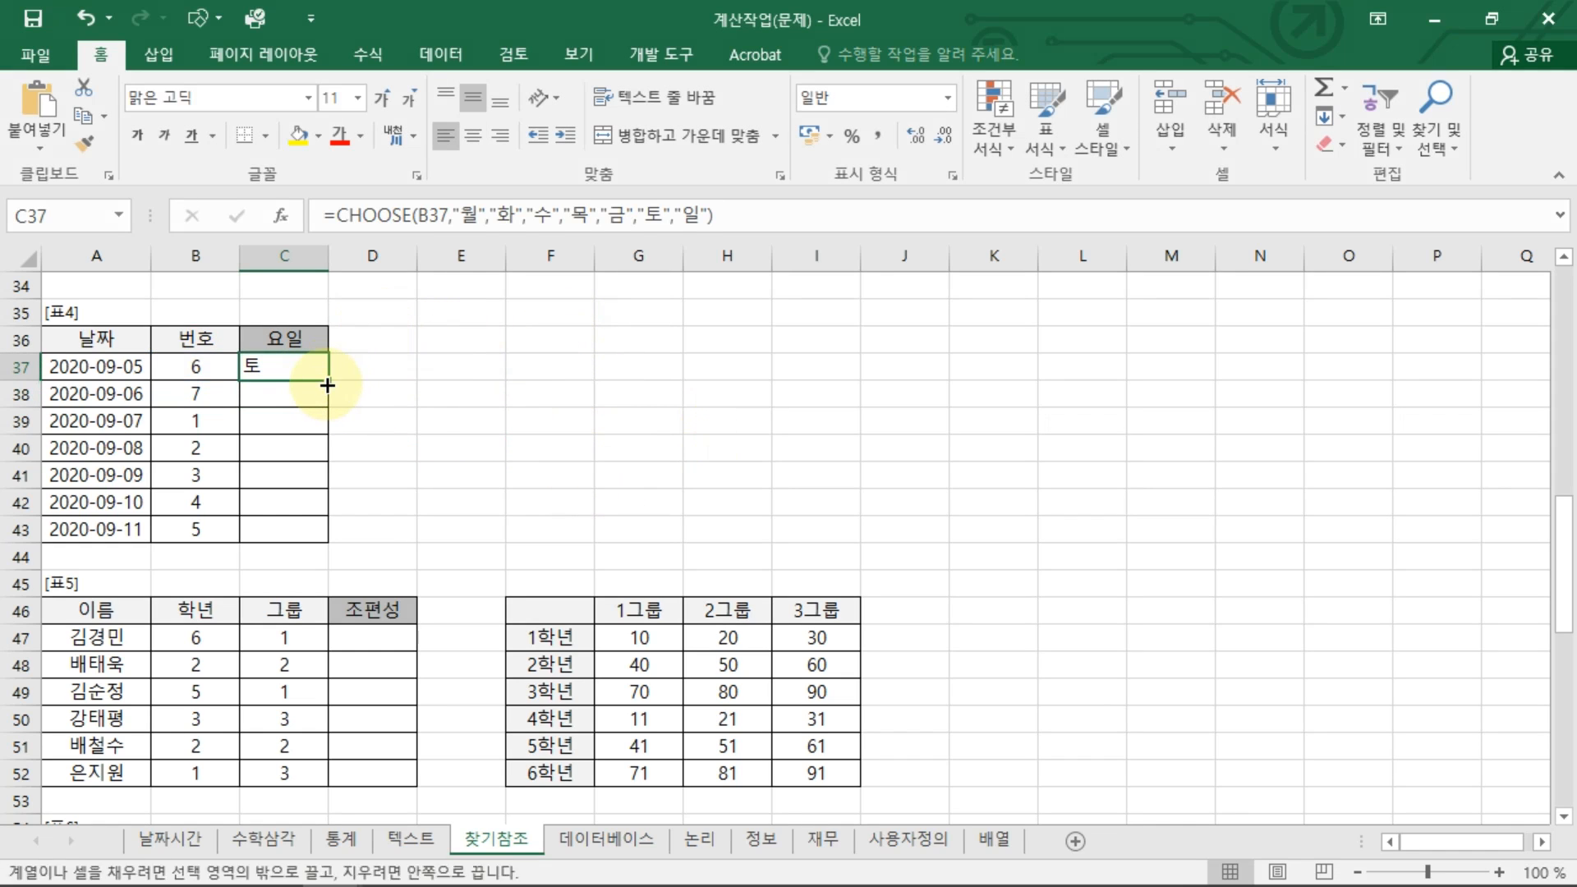
double_click(328, 380)
click(474, 136)
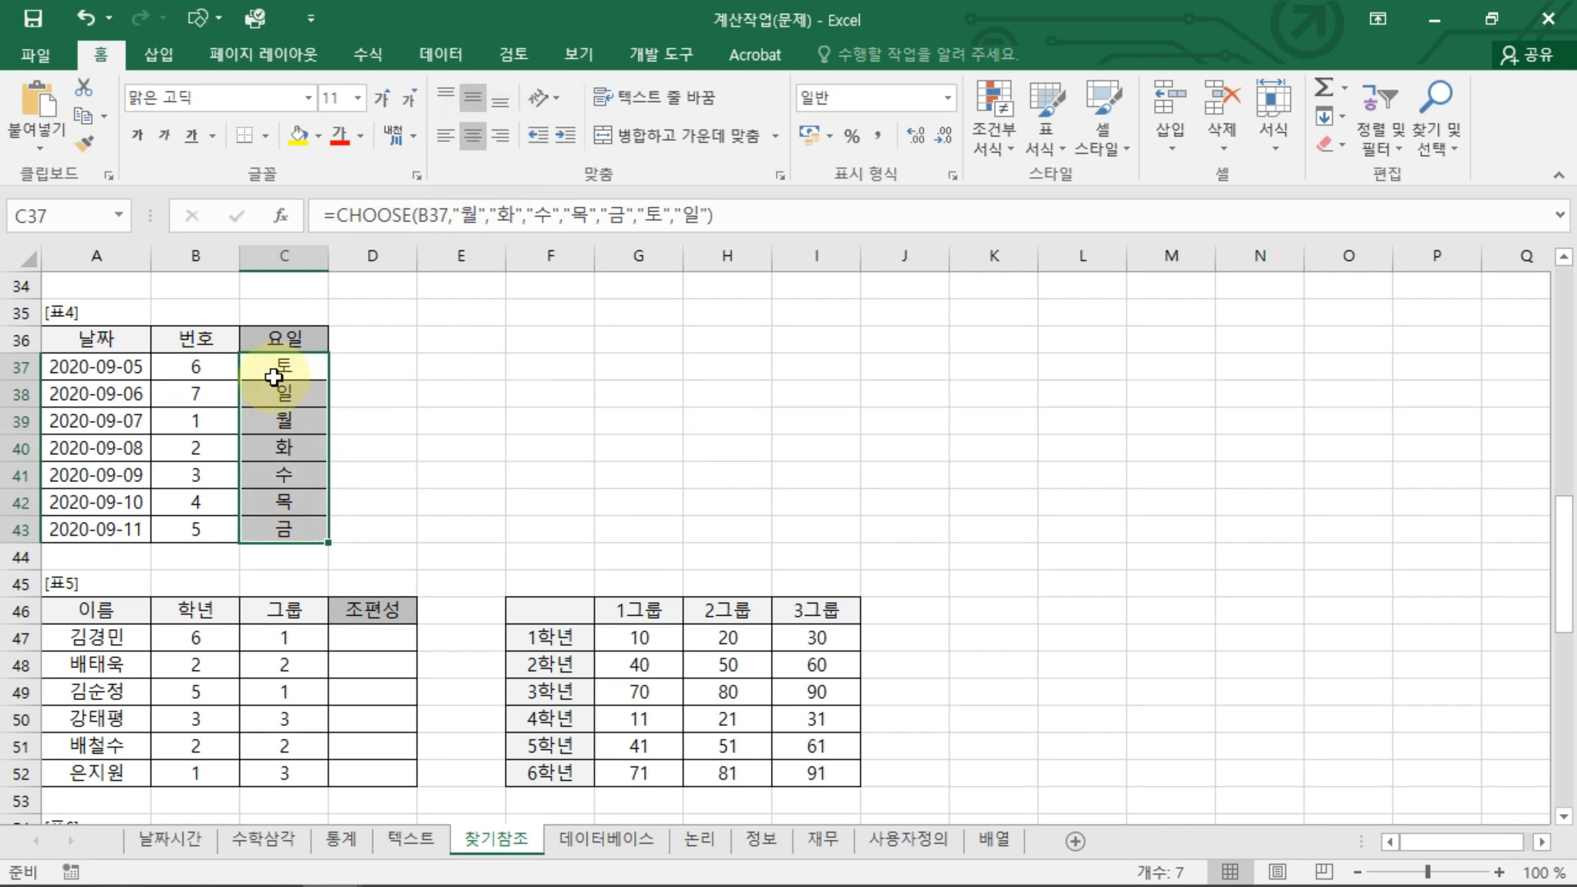
Check how the CHOOSE formulas in C37 and C39 match the 번호 index to the weekday values.
double_click(274, 370)
key(Escape)
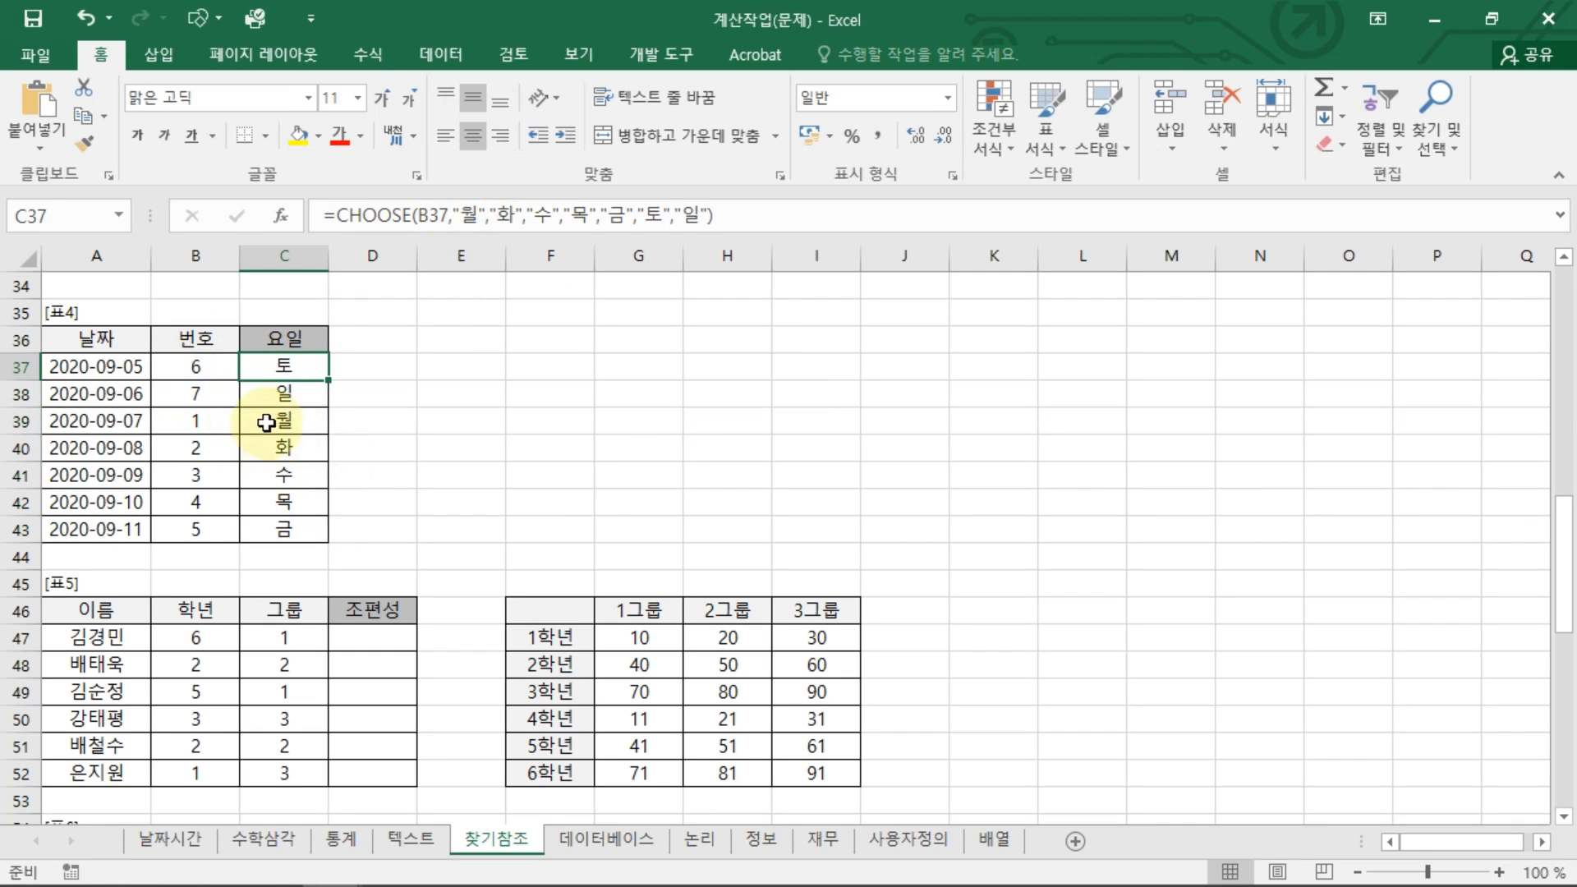
click(201, 422)
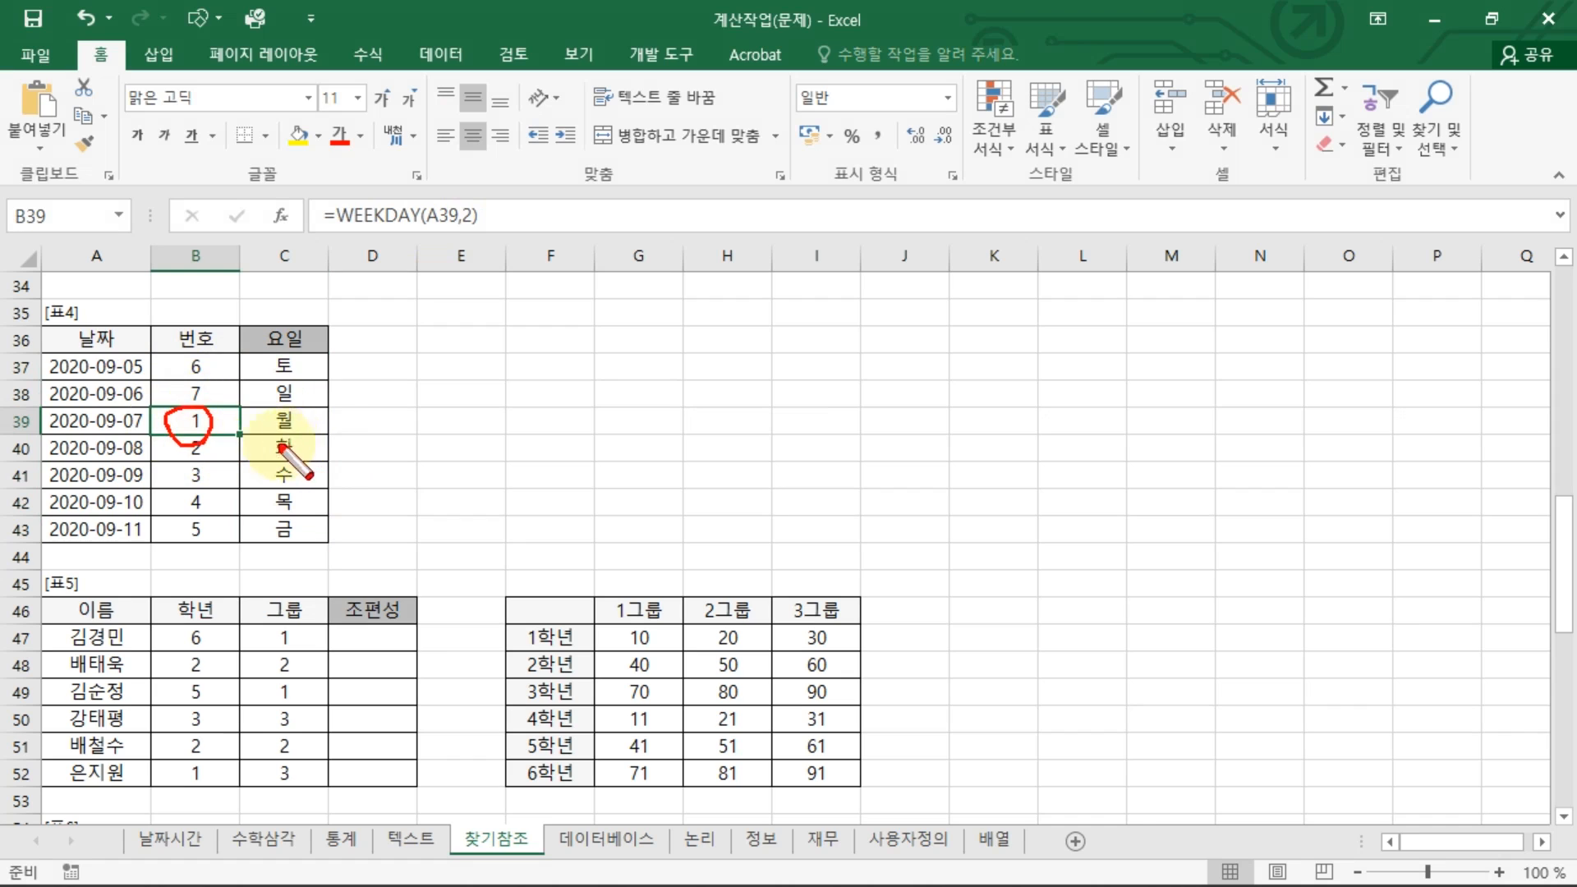
double_click(316, 420)
mouse_move(193, 426)
mouse_down()
mouse_move(203, 471)
mouse_move(233, 441)
mouse_move(254, 465)
mouse_up()
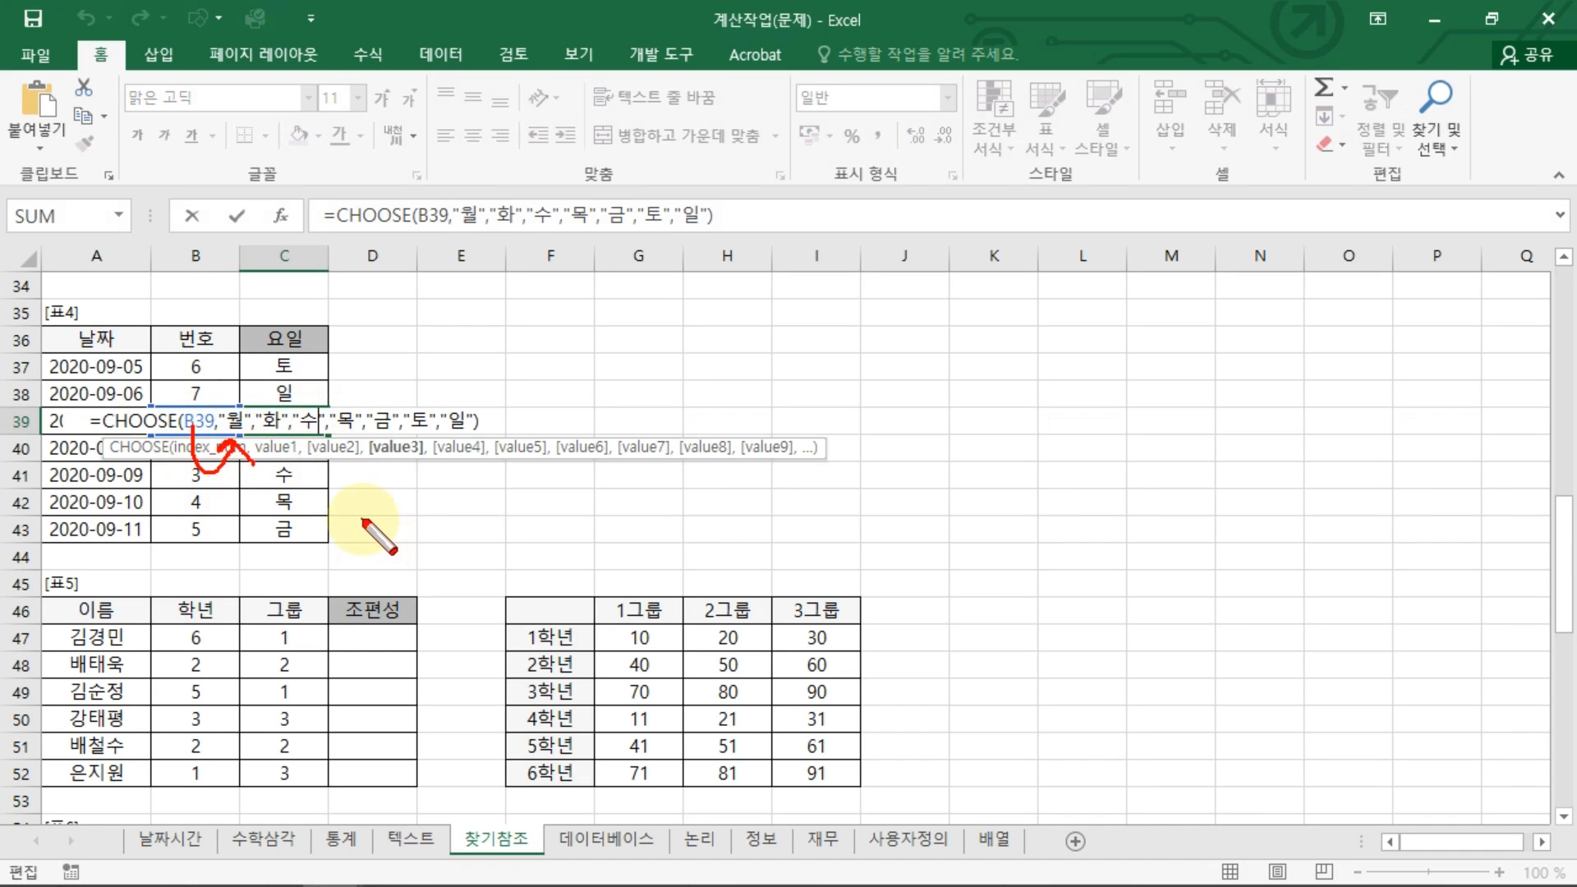
key(Escape)
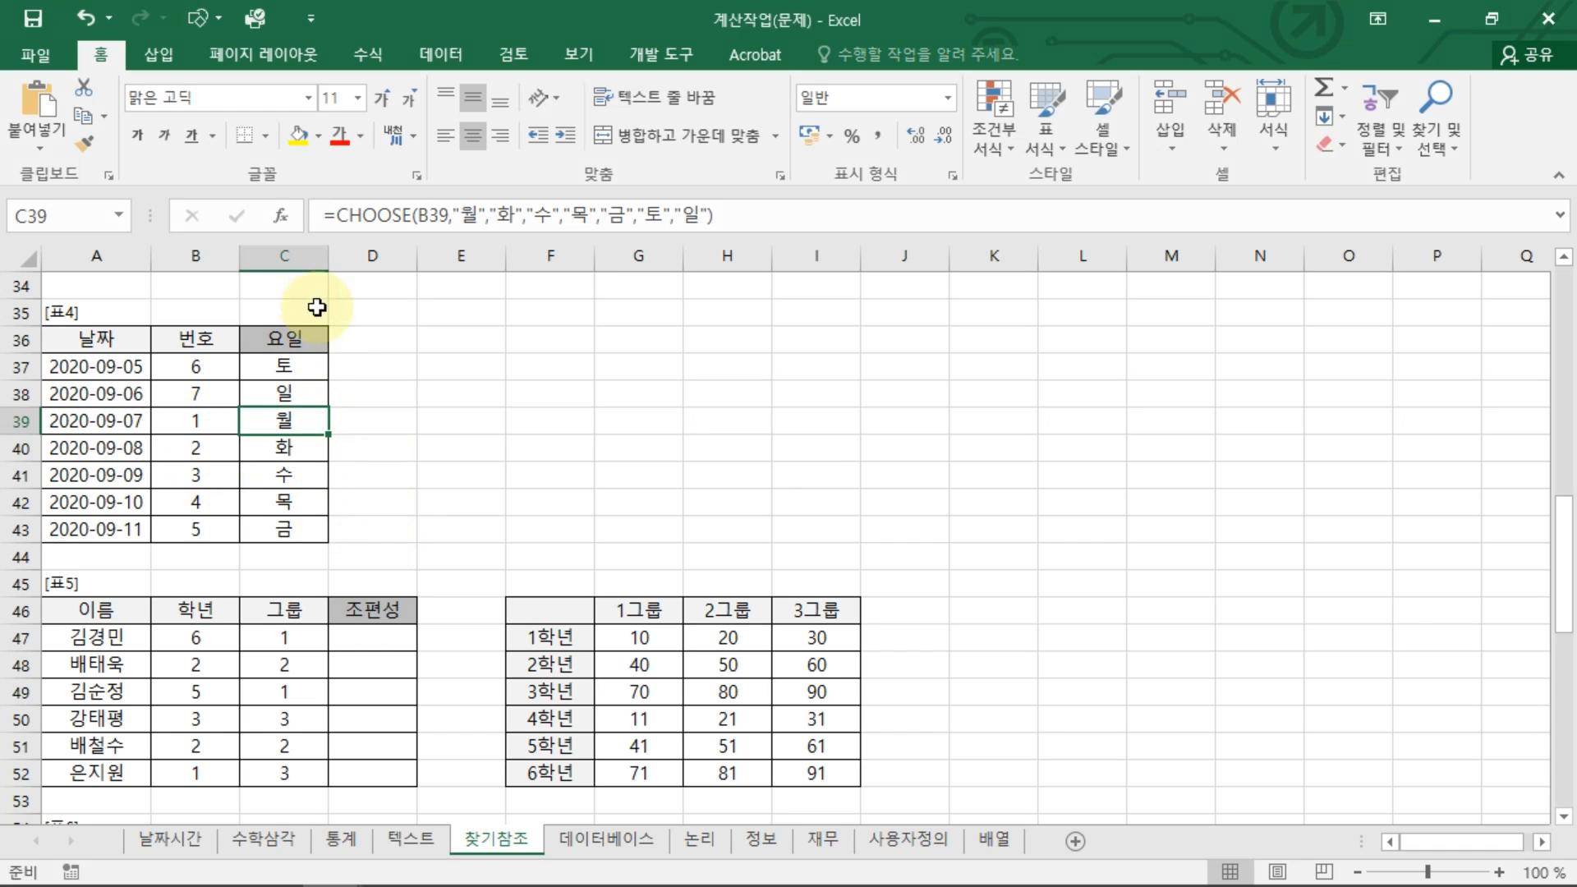
click(320, 362)
double_click(321, 362)
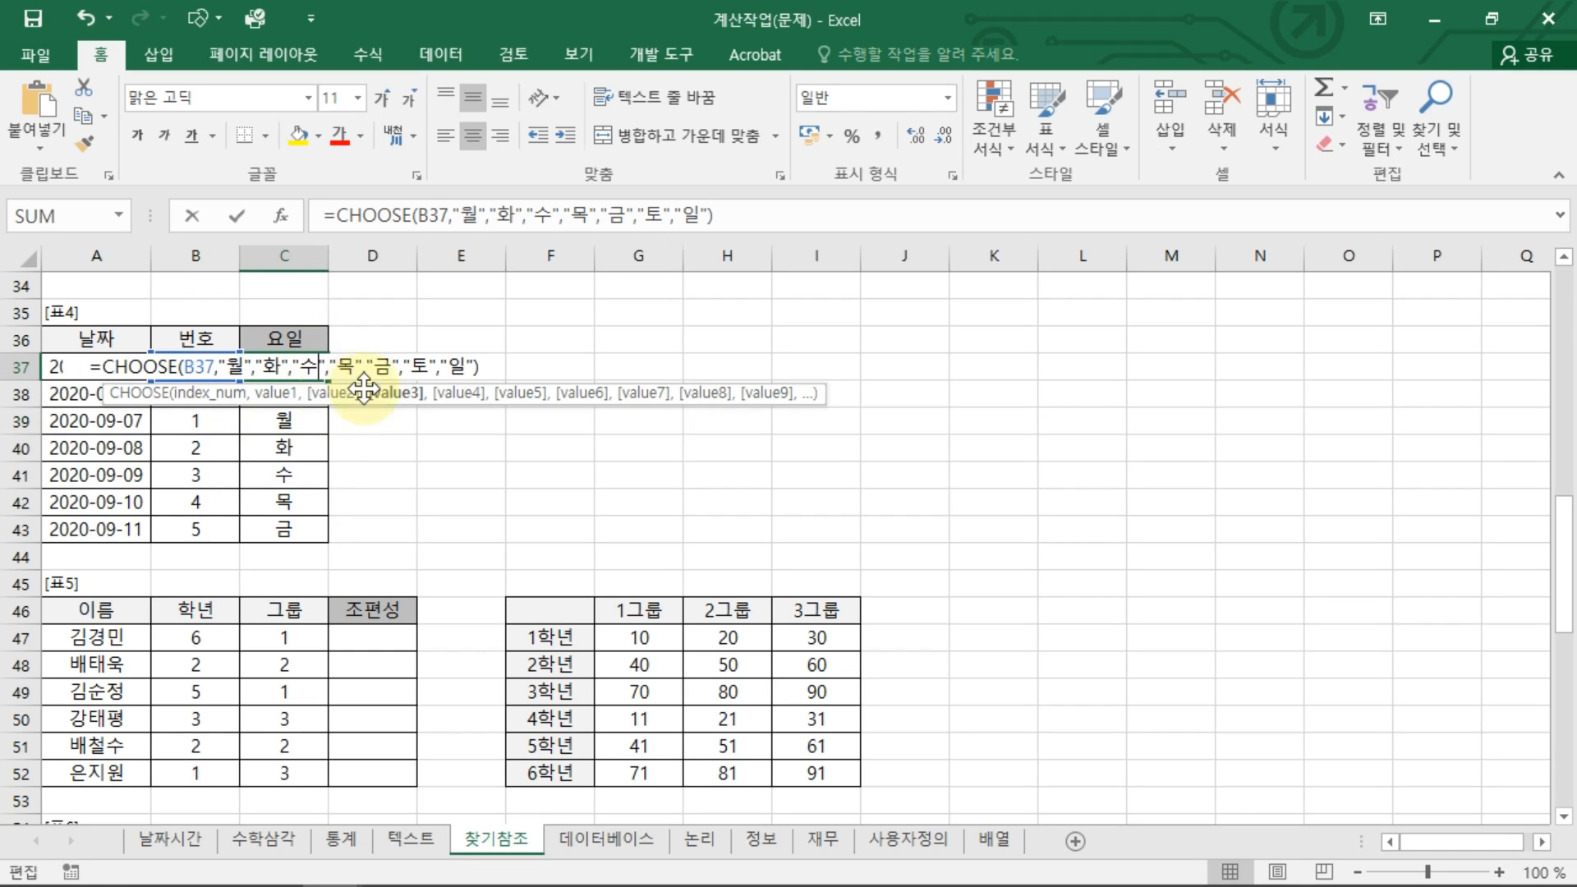
click(186, 366)
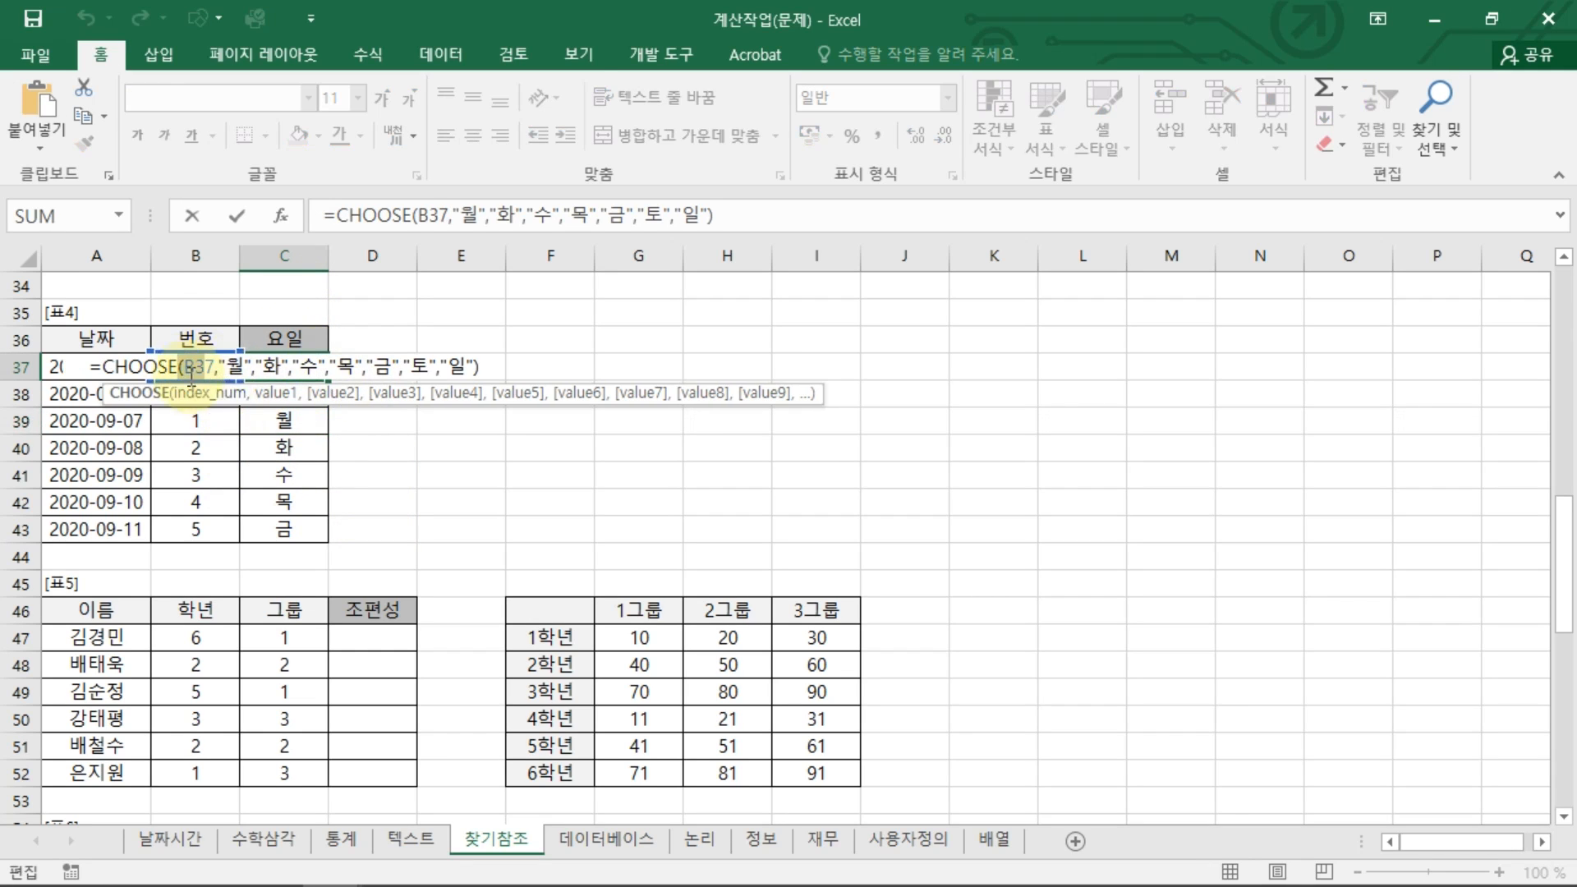
key(Escape)
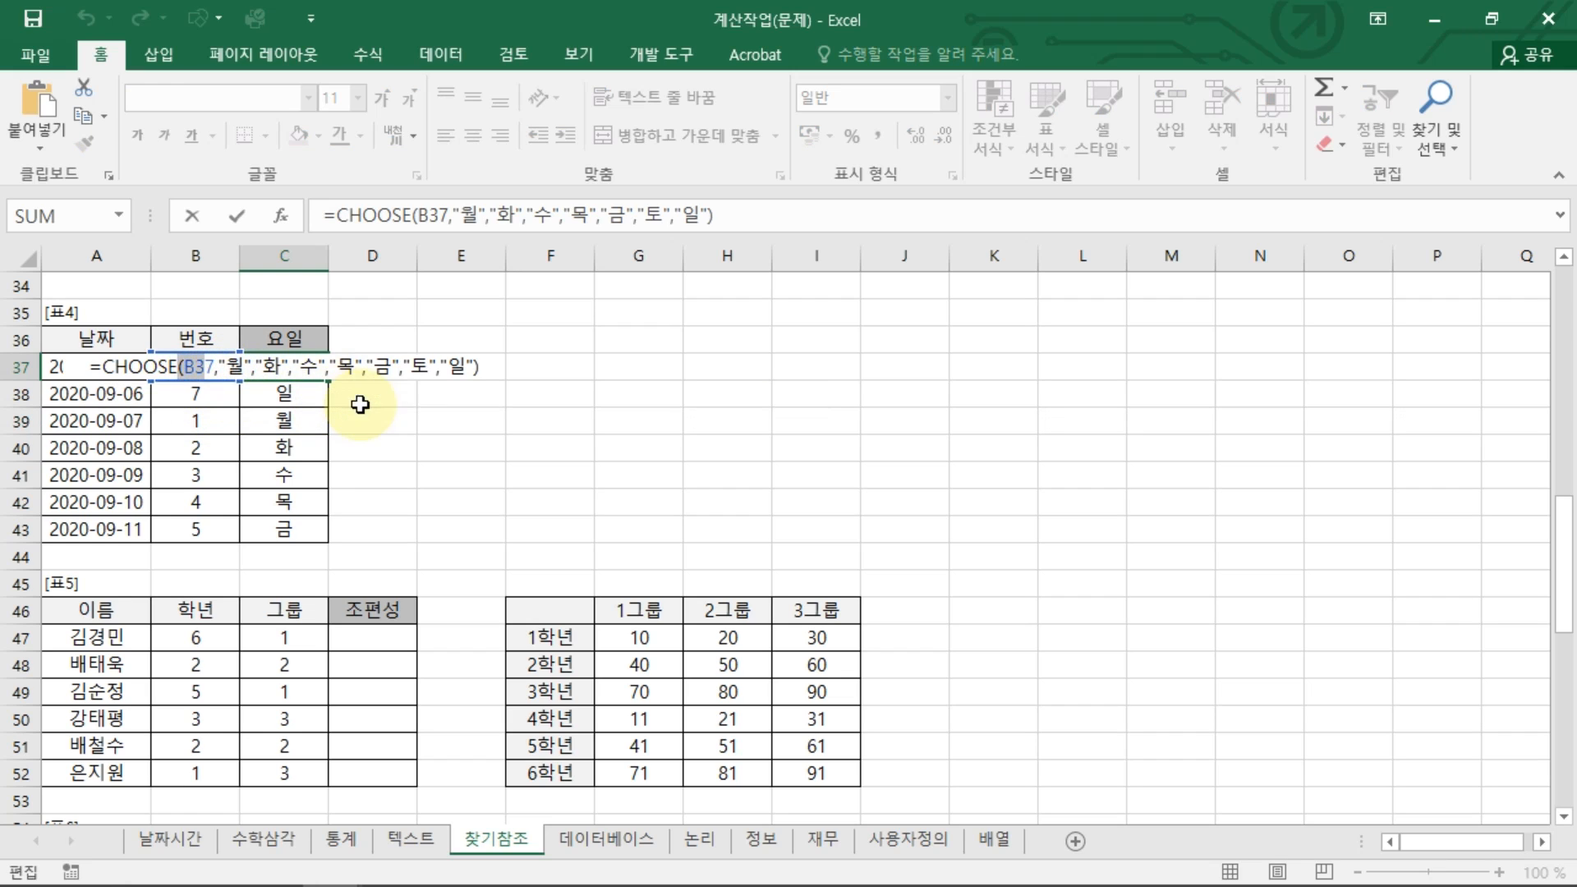
Note the nesting examples CHOOSE(RANK.EQ, CHOOSE(WEEKDAY( and CHOOSE(MID( as plain text in E37, E38 and E39.
click(432, 378)
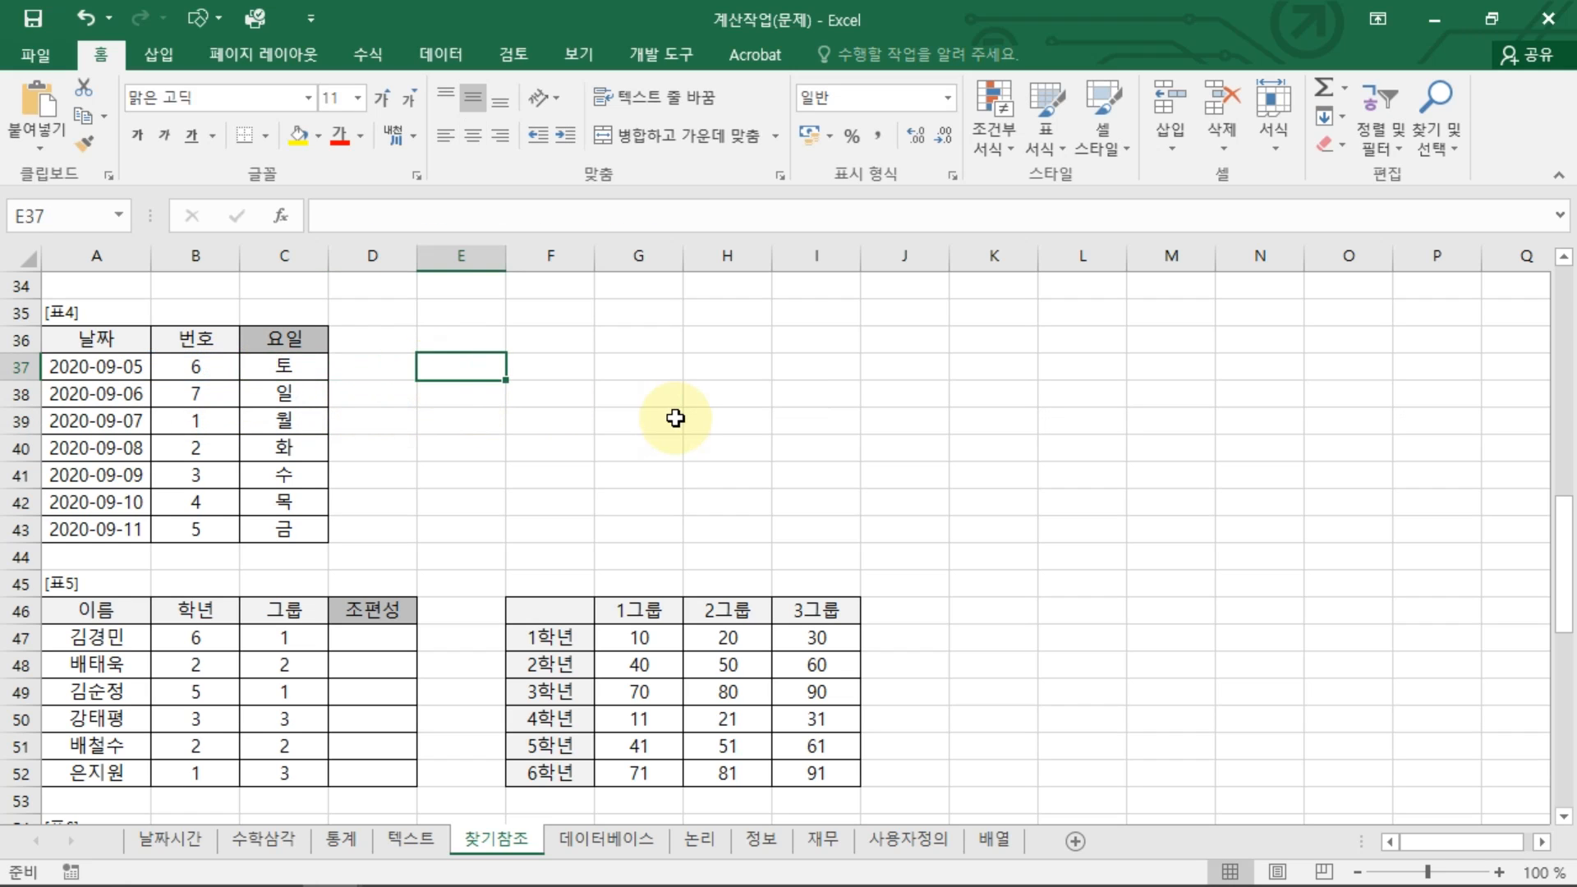
text(채)
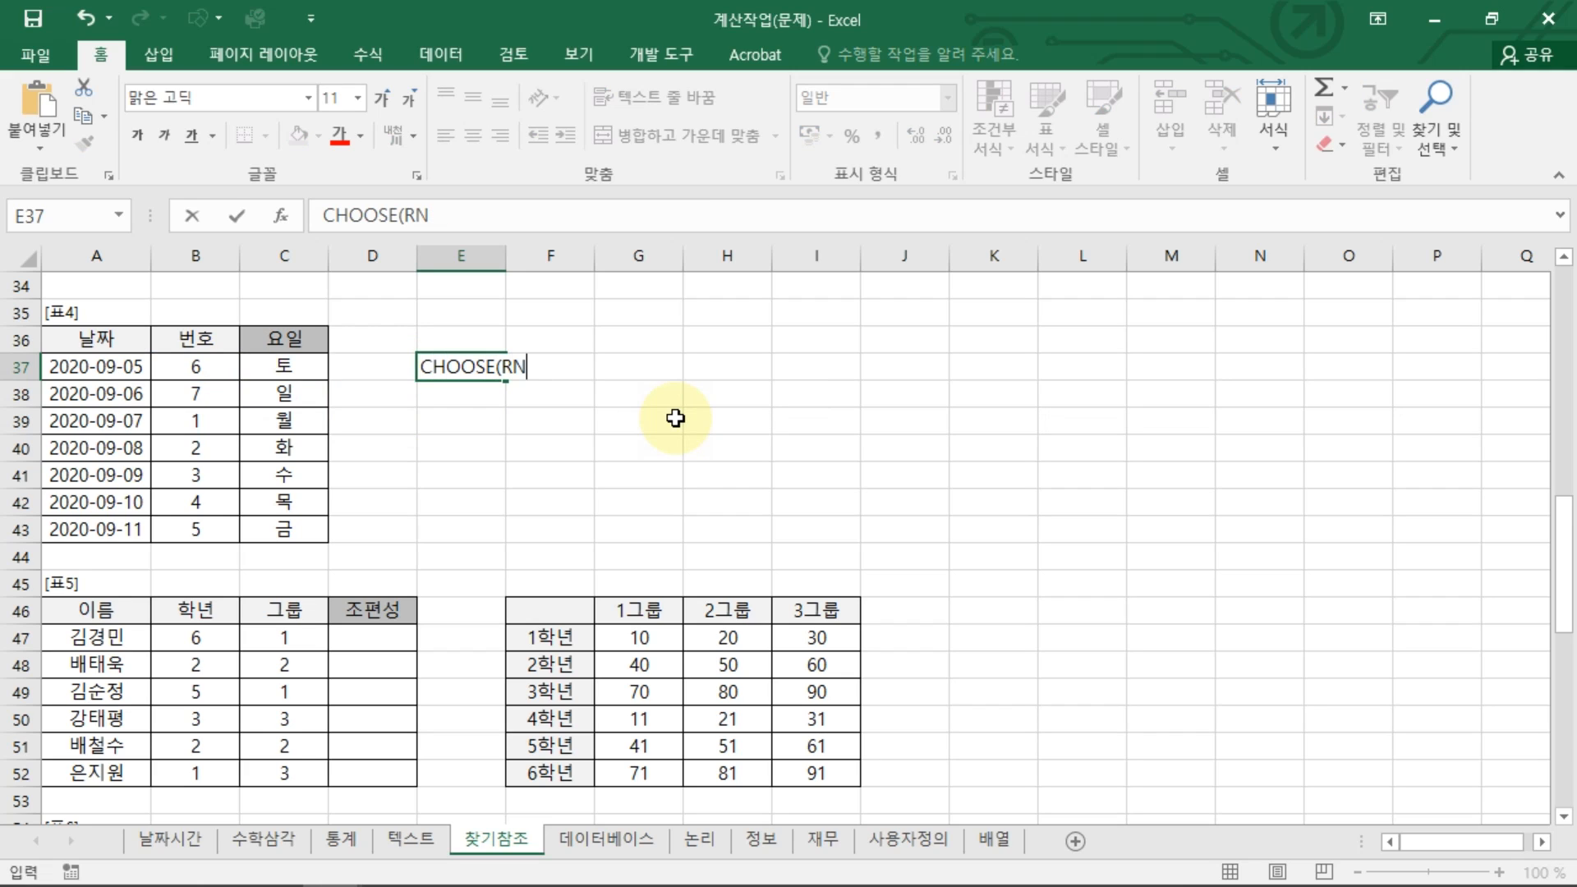
key(Return)
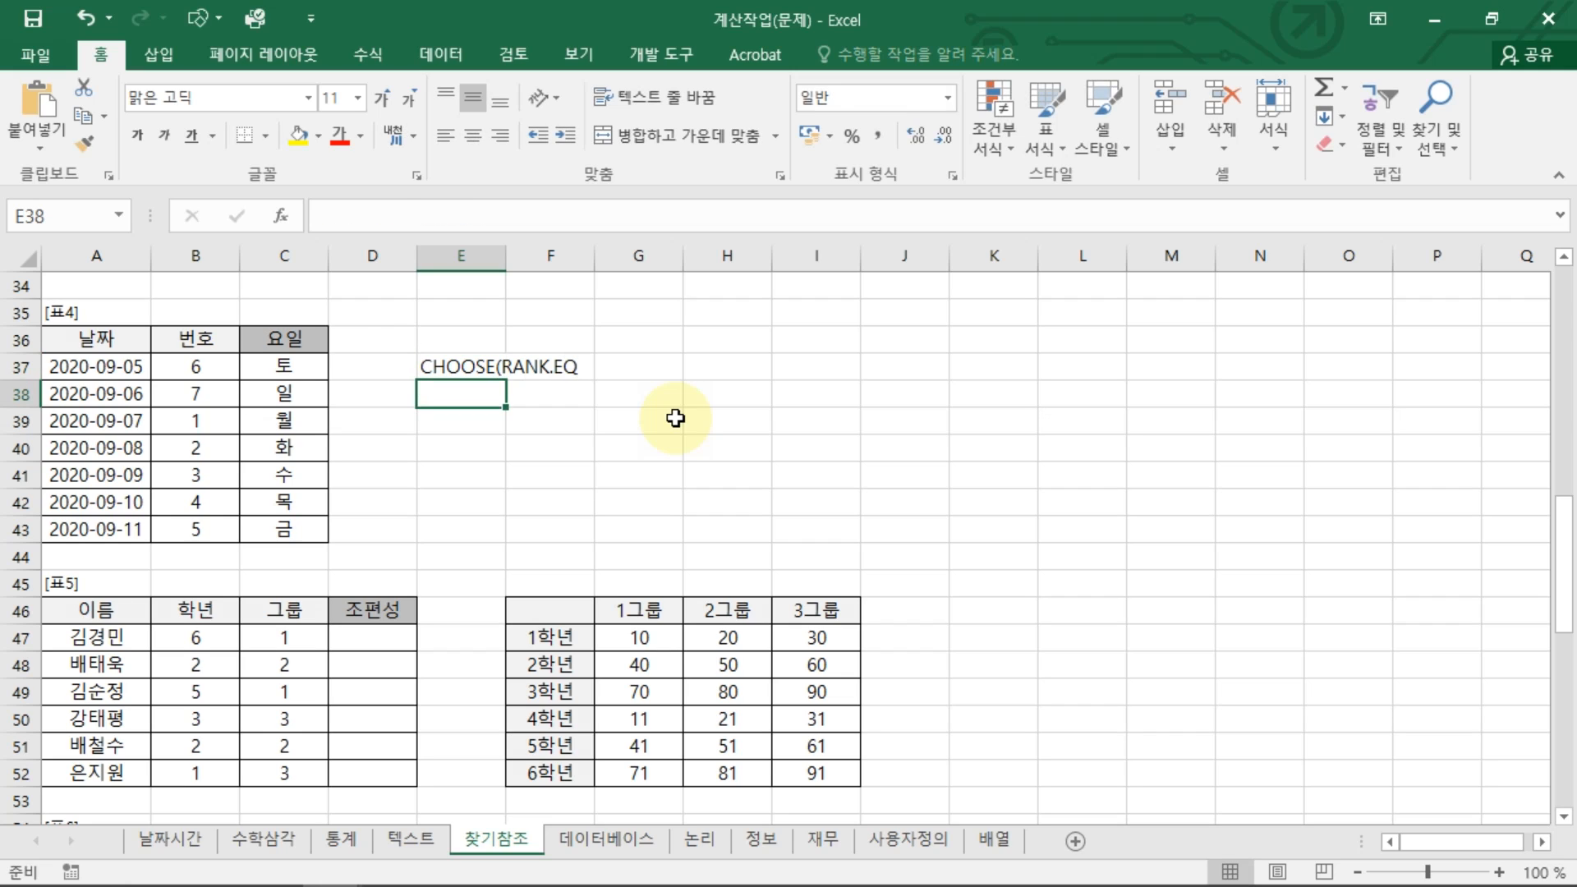
text(CHOOSE(W)
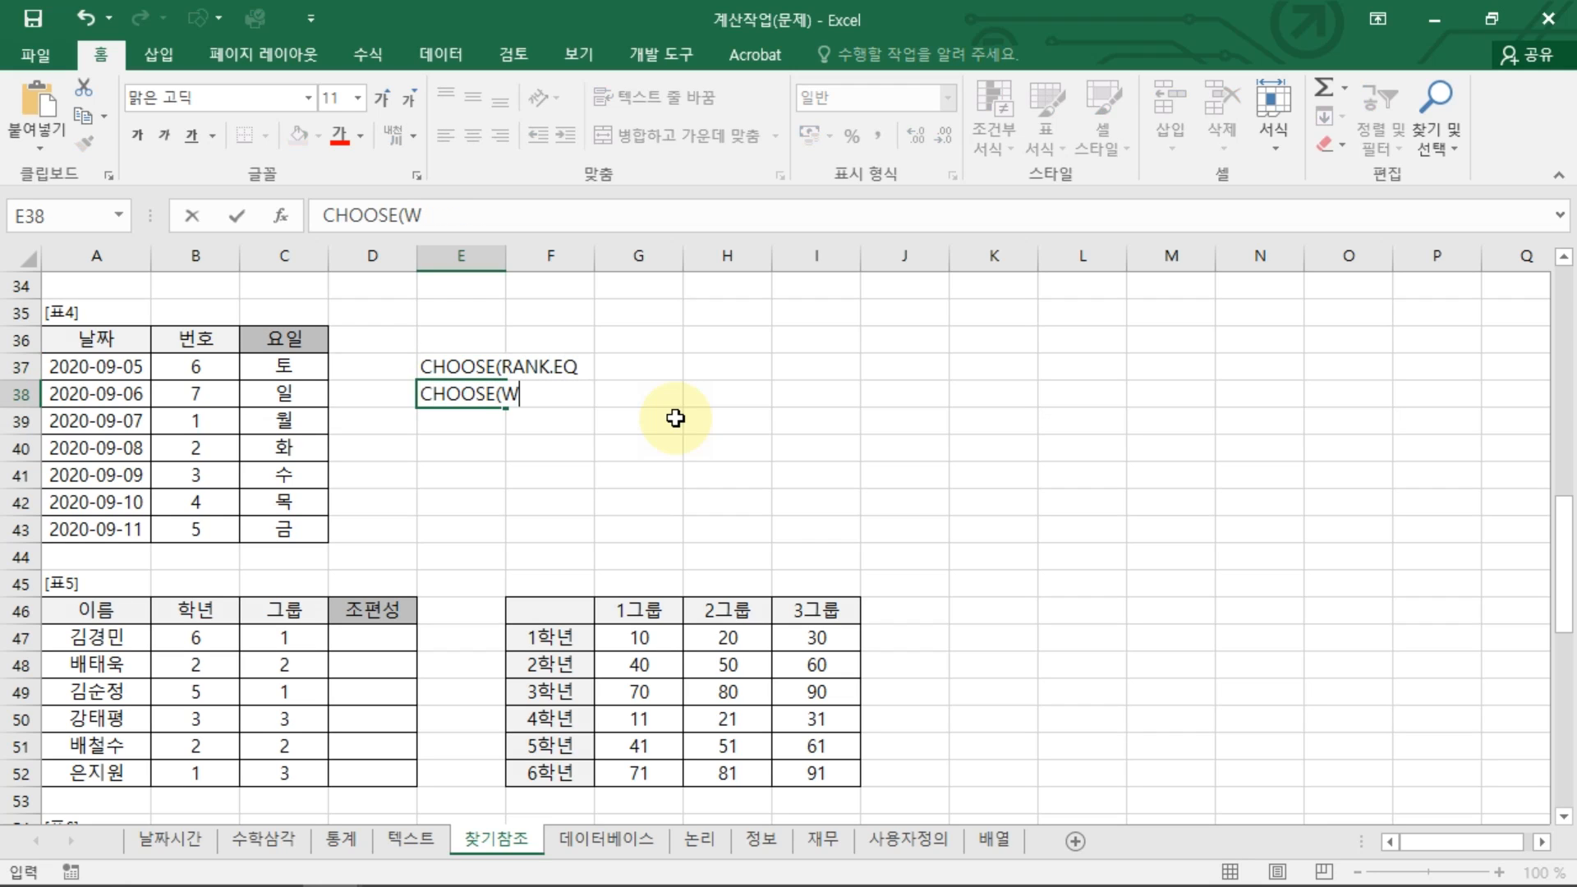
text(EEKDAY()
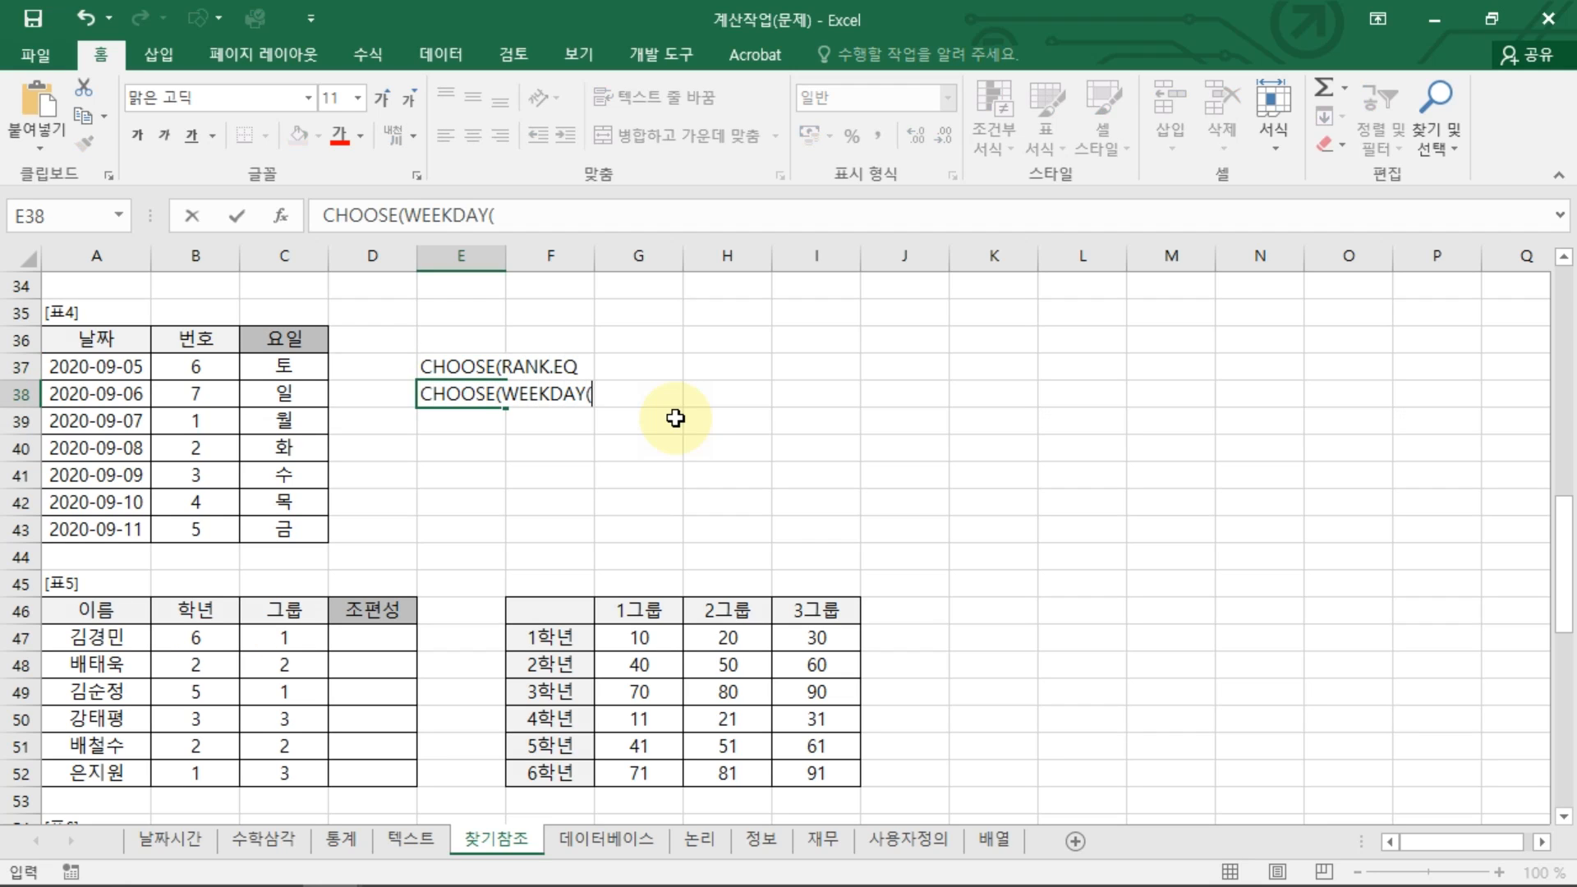
key(Return)
text(CHOOSE(MID)
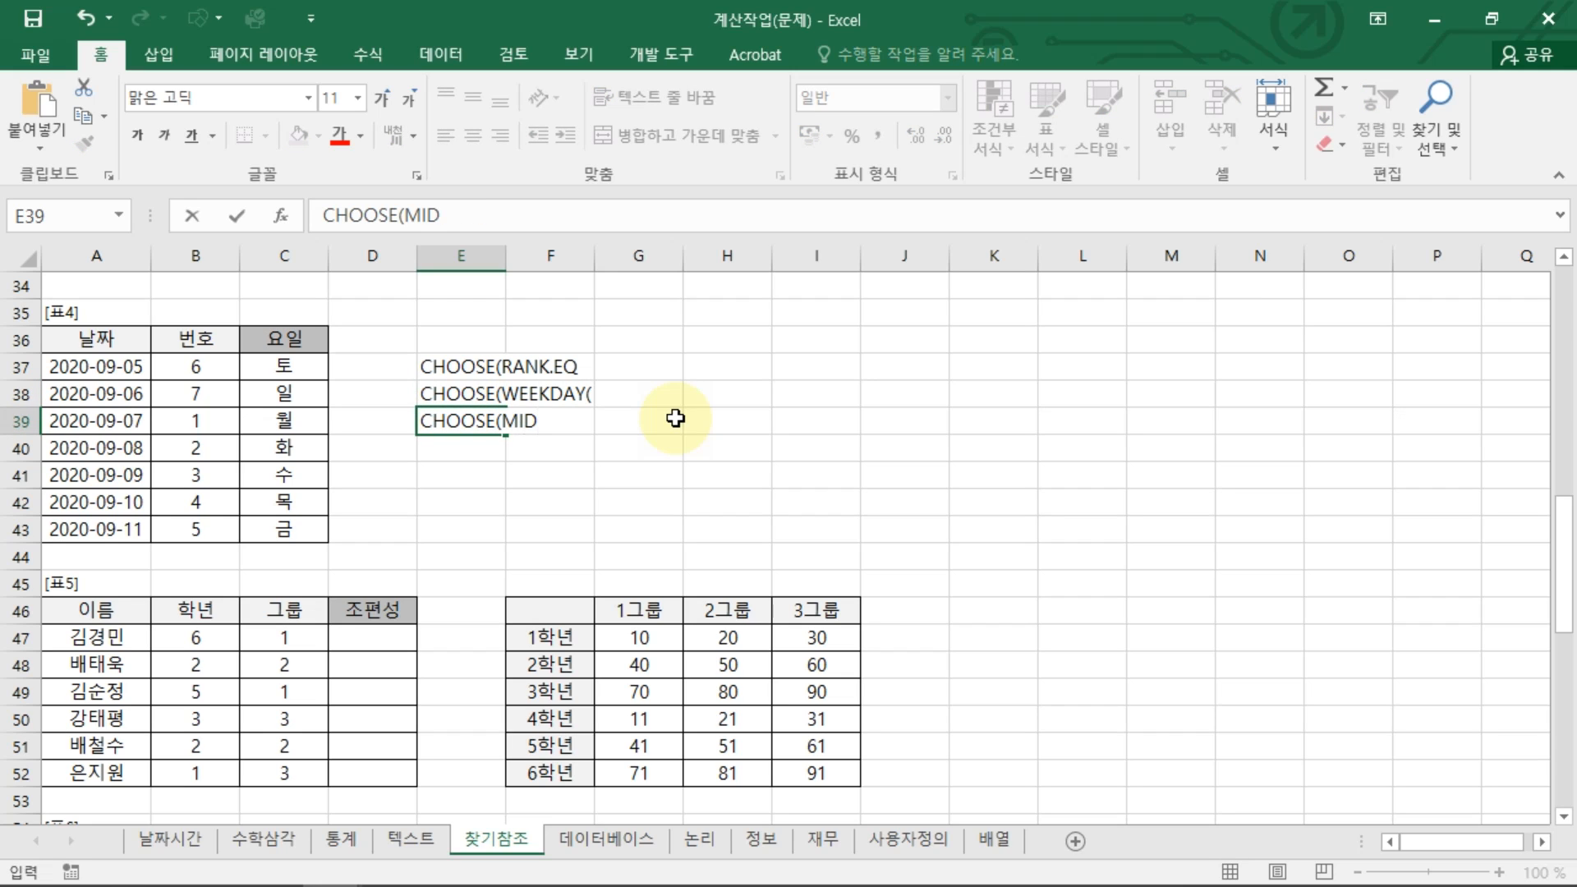
text(()
key(Return)
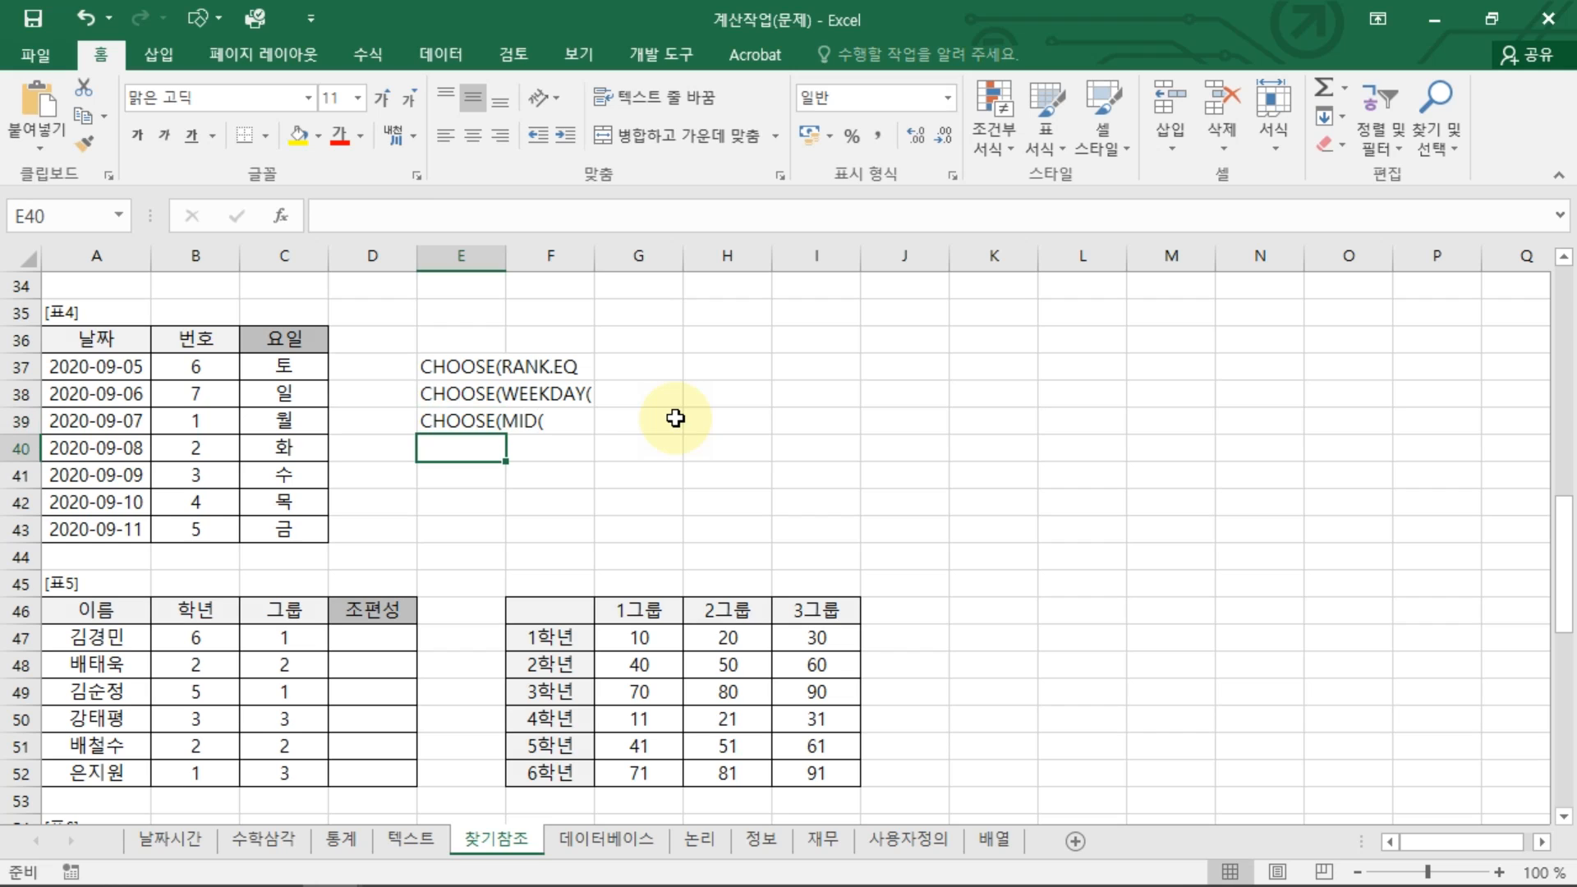
mouse_move(598, 364)
mouse_down()
mouse_move(525, 356)
mouse_move(585, 385)
mouse_move(675, 359)
mouse_up()
drag(581, 366, 757, 371)
mouse_move(566, 408)
mouse_down()
mouse_move(522, 391)
mouse_move(651, 367)
mouse_move(605, 381)
mouse_move(702, 395)
mouse_up()
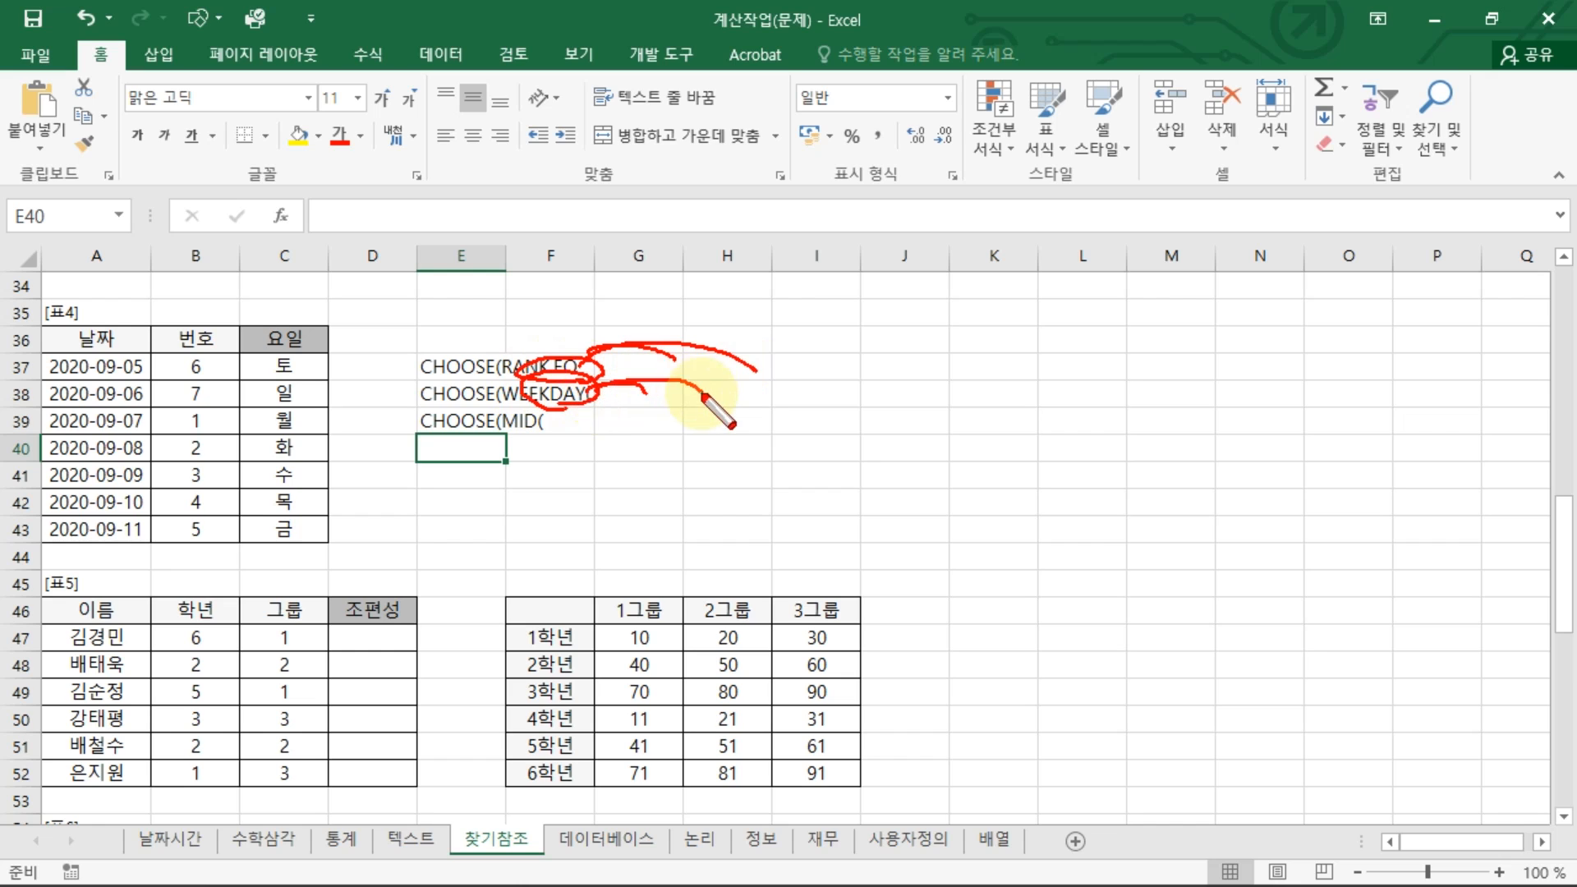
mouse_move(534, 409)
mouse_down()
mouse_move(527, 433)
mouse_move(546, 433)
mouse_move(516, 414)
mouse_move(665, 420)
mouse_up()
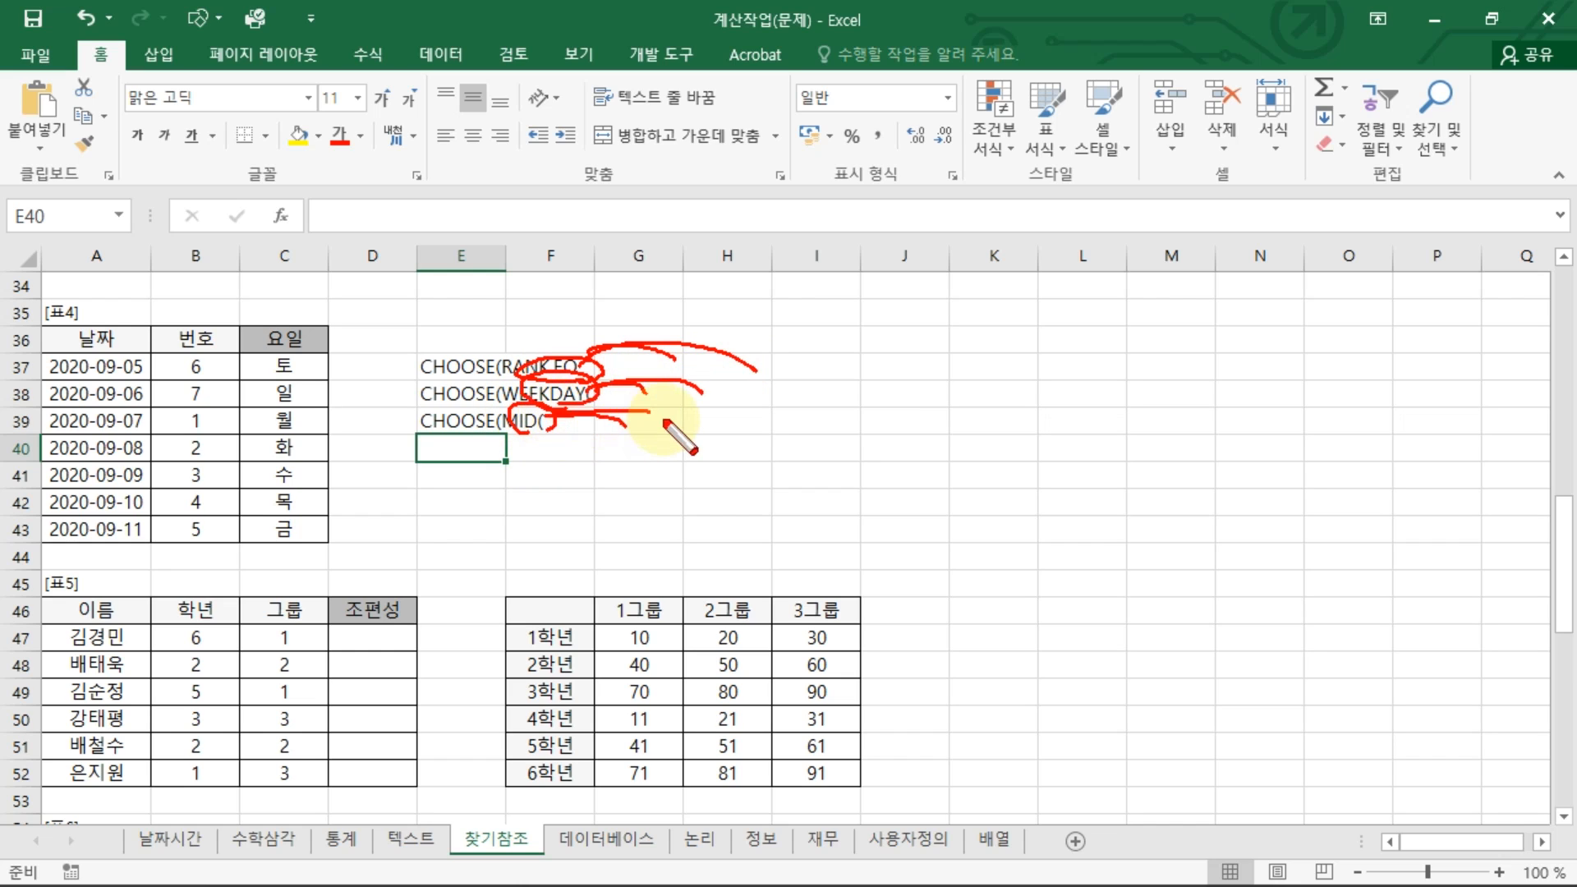
key(Escape)
drag(482, 367, 481, 436)
click(429, 472)
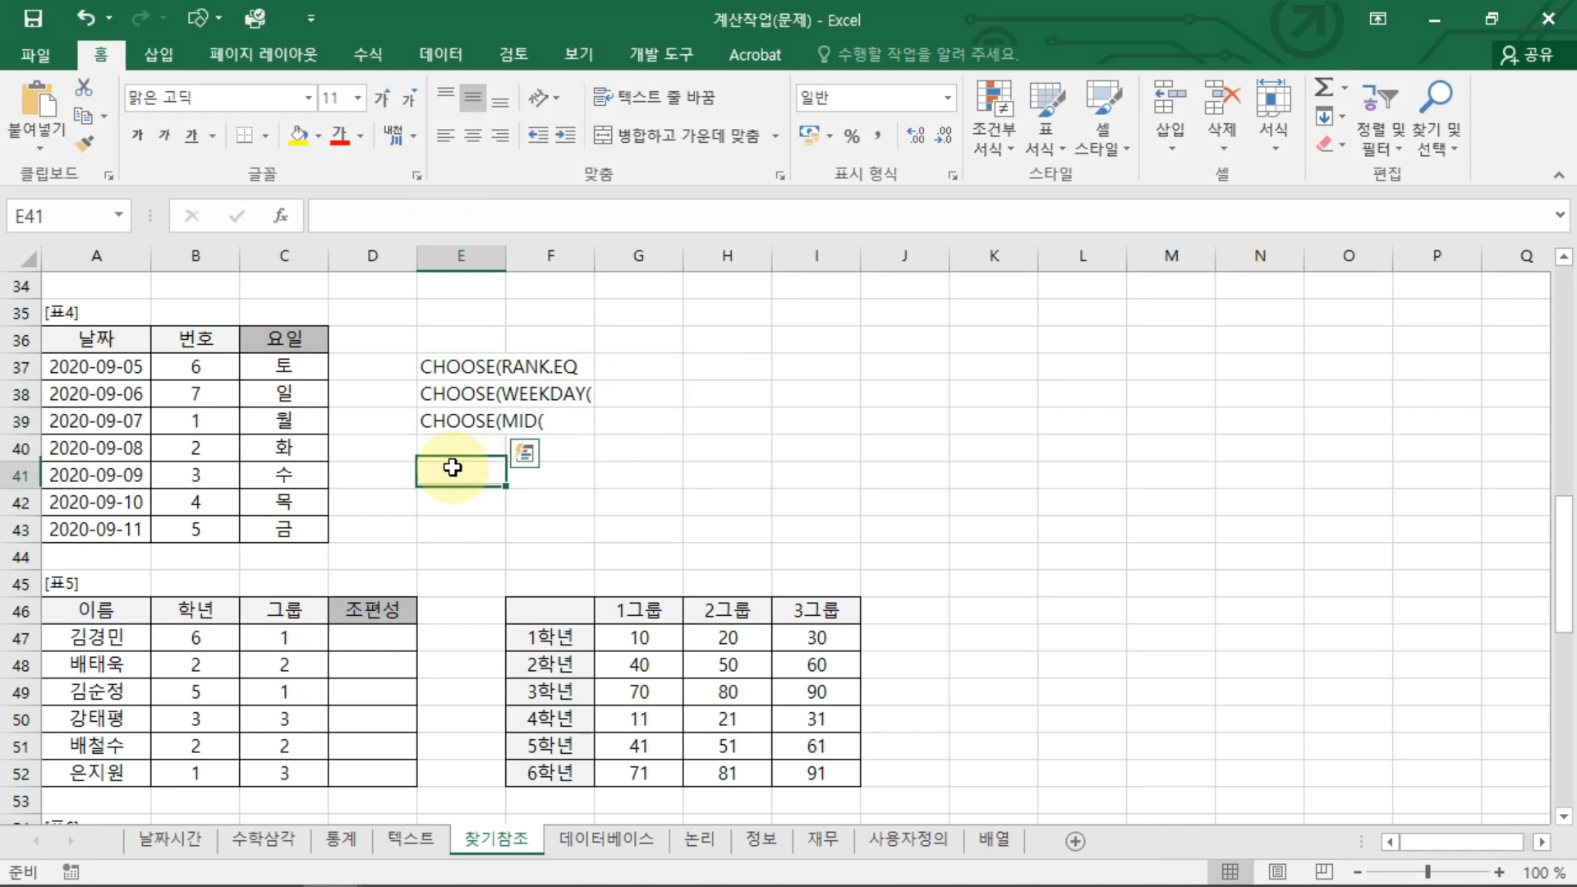
Start an INDEX formula in D47, the first 조편성 cell of 표5.
scroll(460, 509, down, 1)
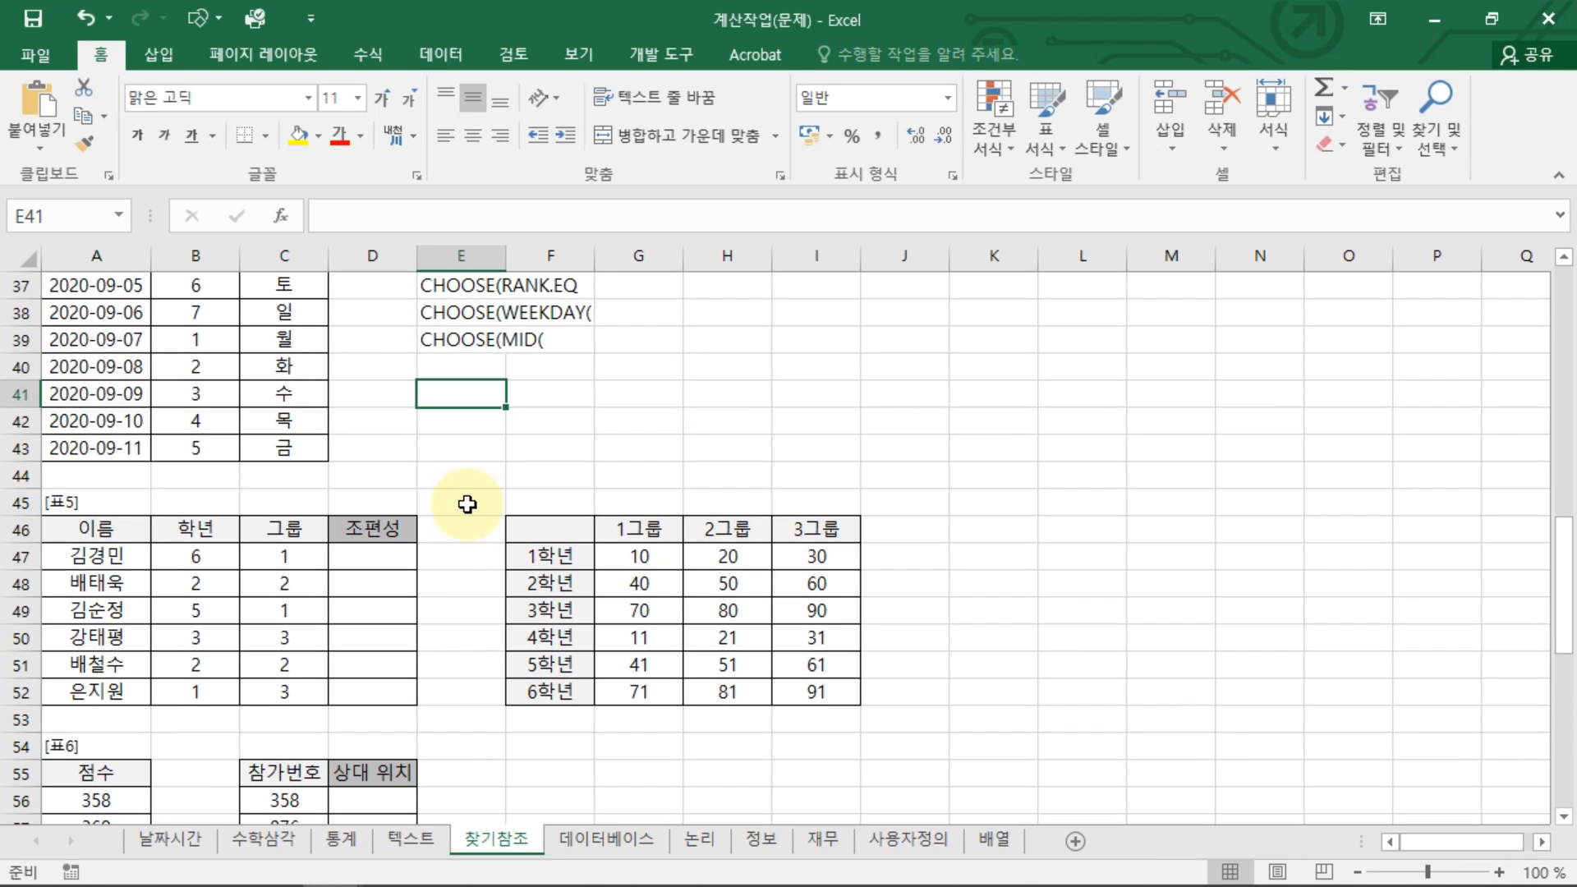
scroll(460, 510, down, 1)
click(402, 476)
scroll(467, 486, down, 2)
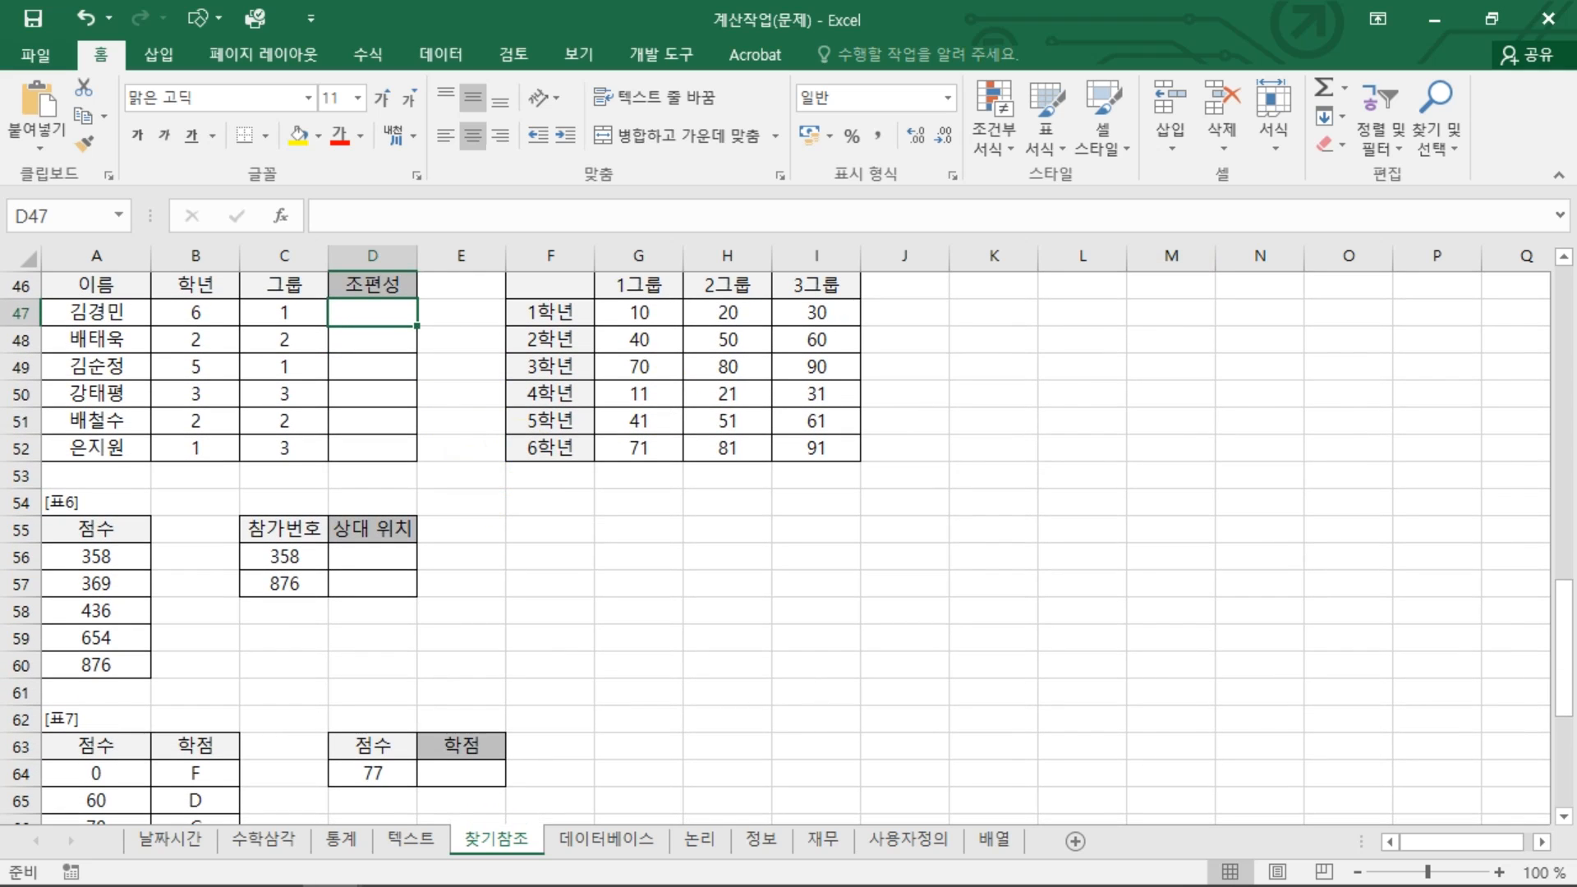
scroll(457, 545, up, 1)
click(377, 345)
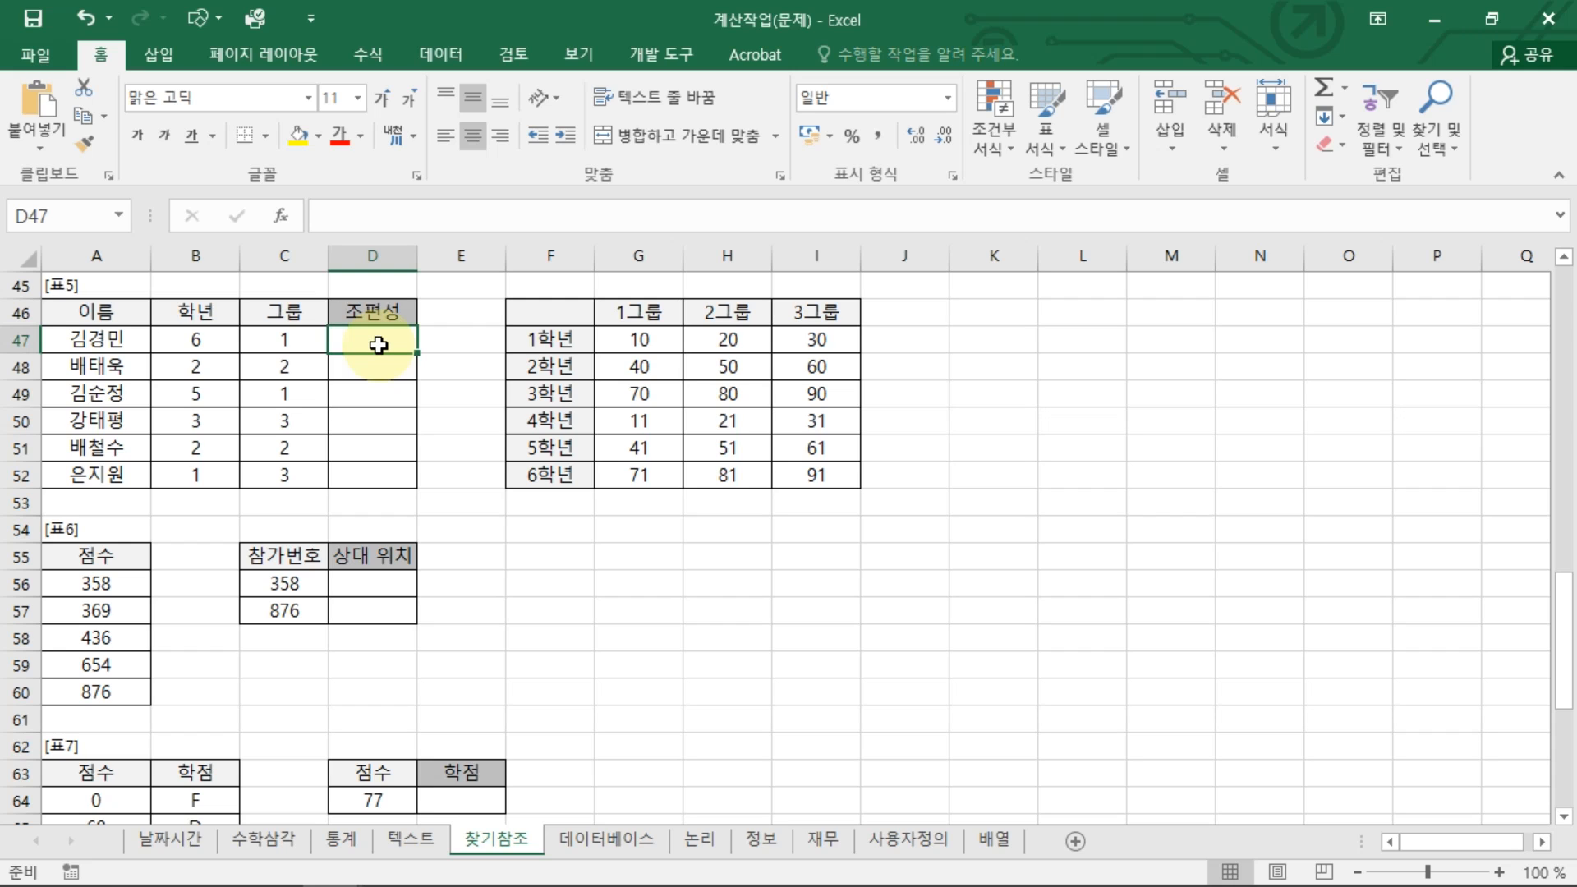
text(=INDEX()
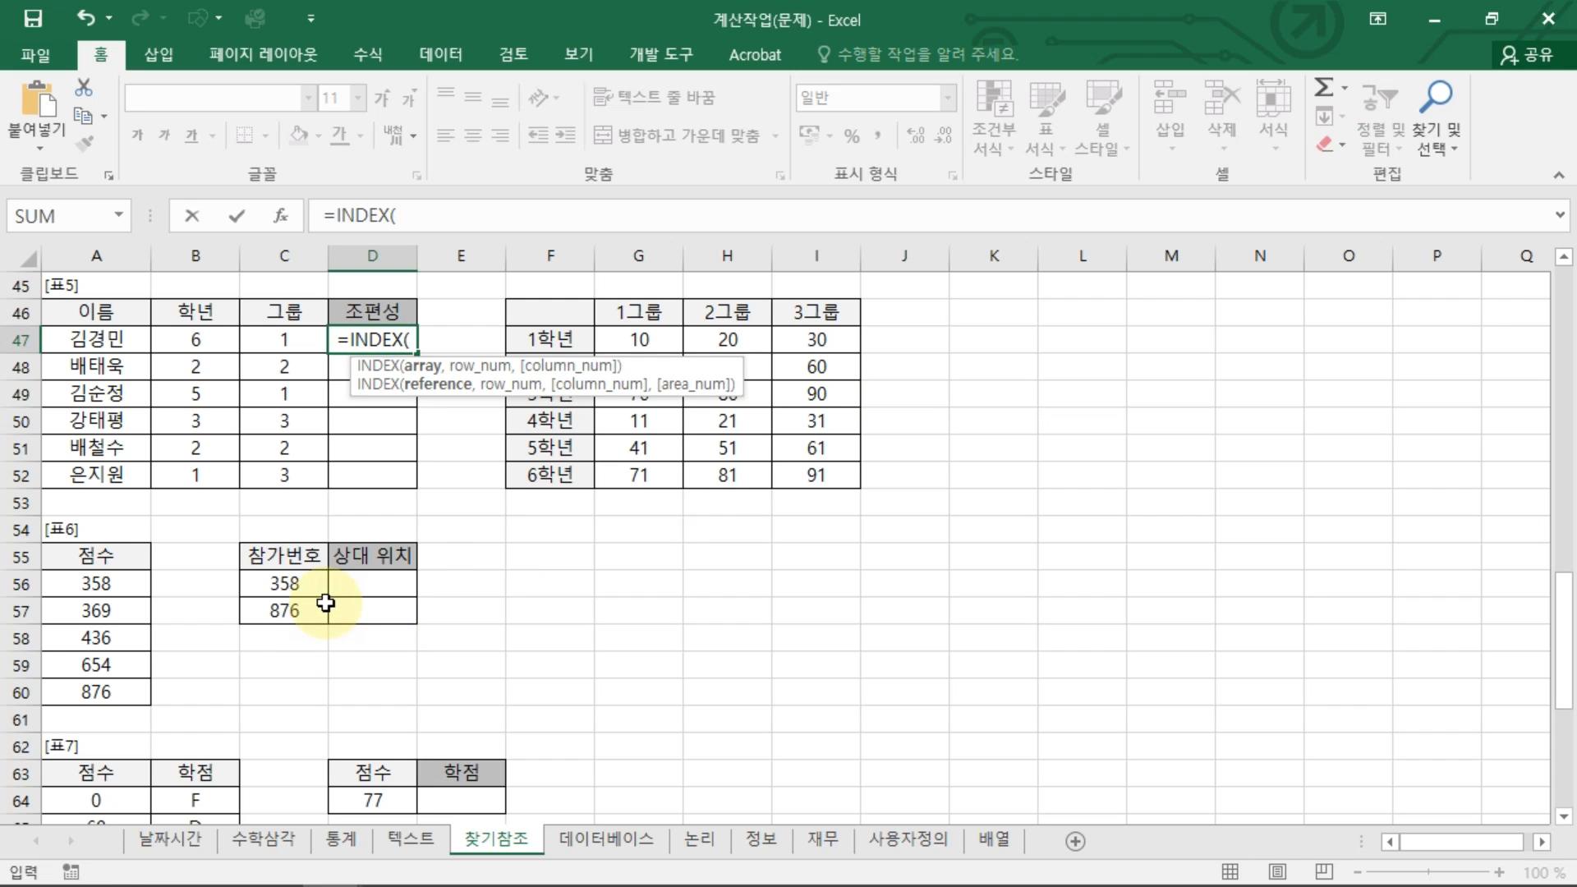
Pick the value range G47:I52 as the array of the INDEX formula in D47.
click(656, 342)
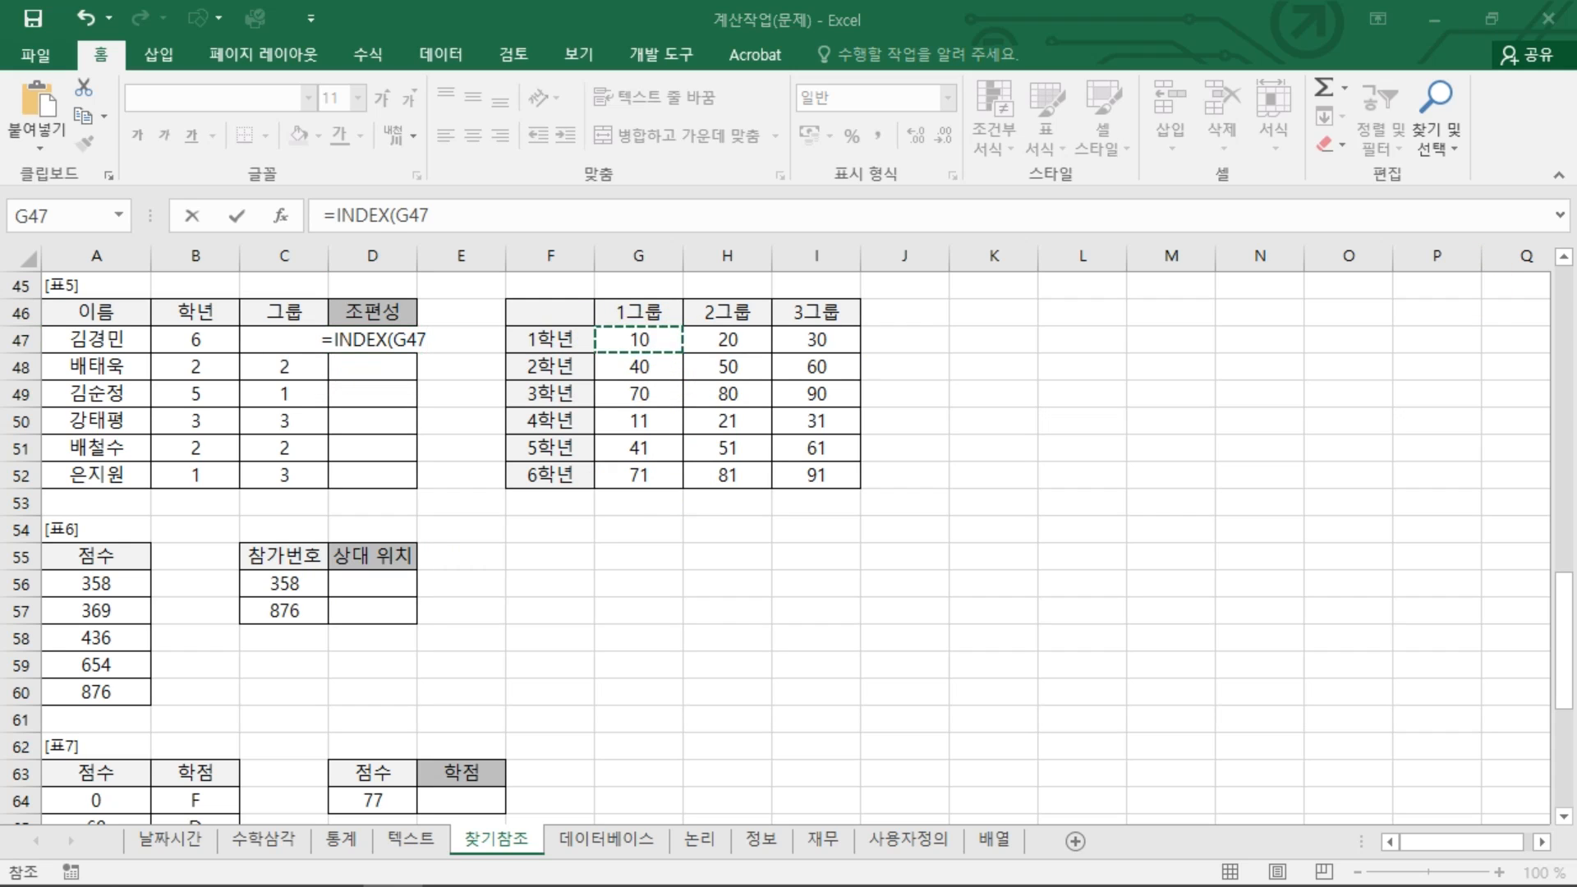
double_click(399, 340)
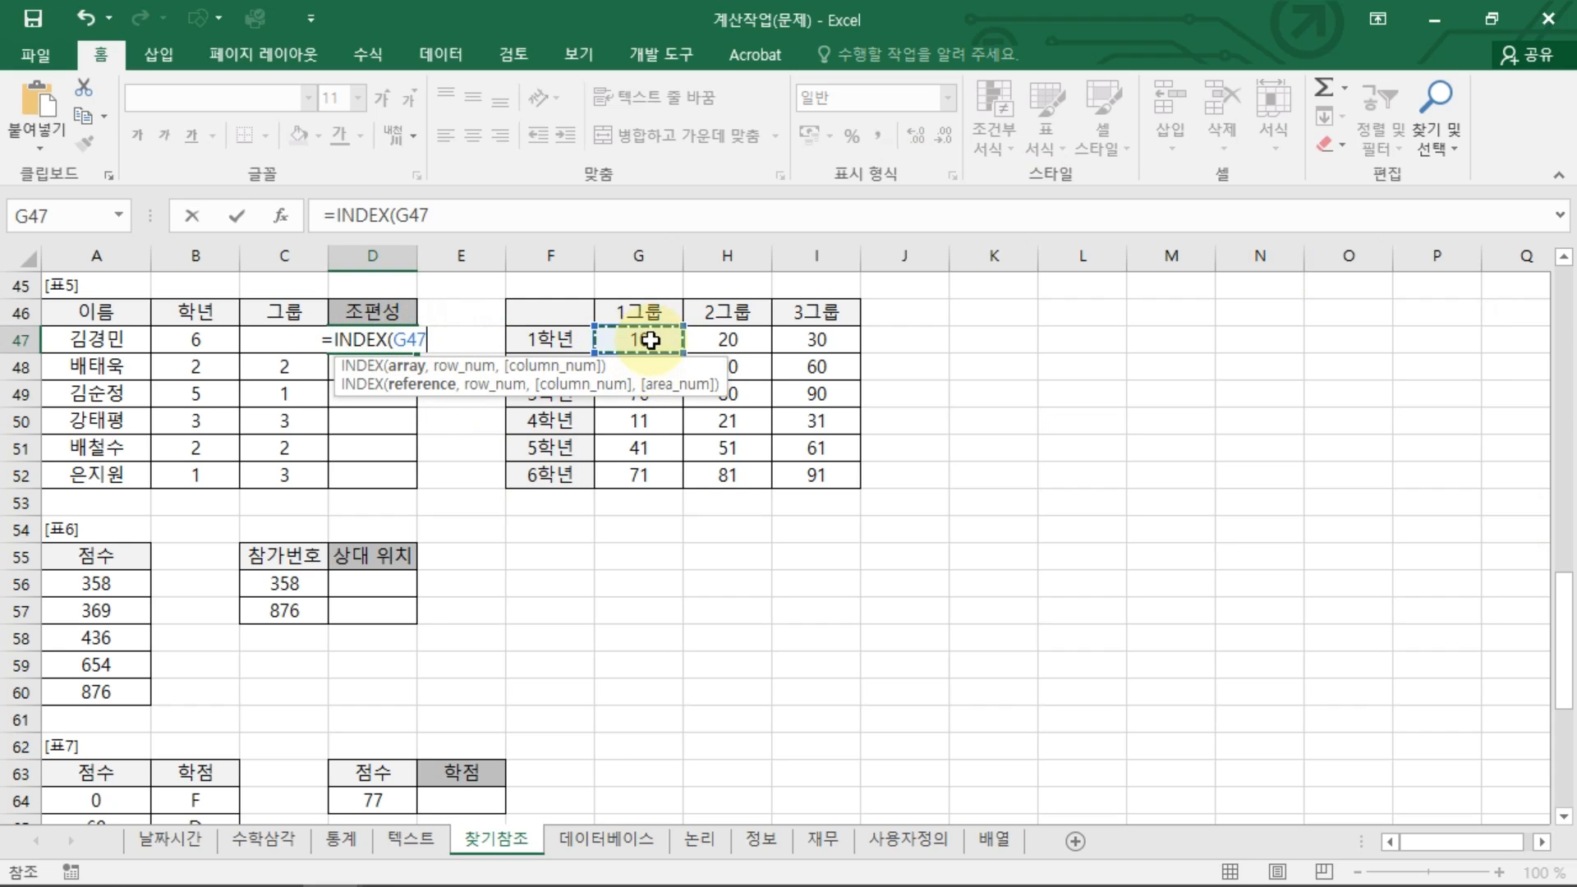
drag(651, 339, 816, 475)
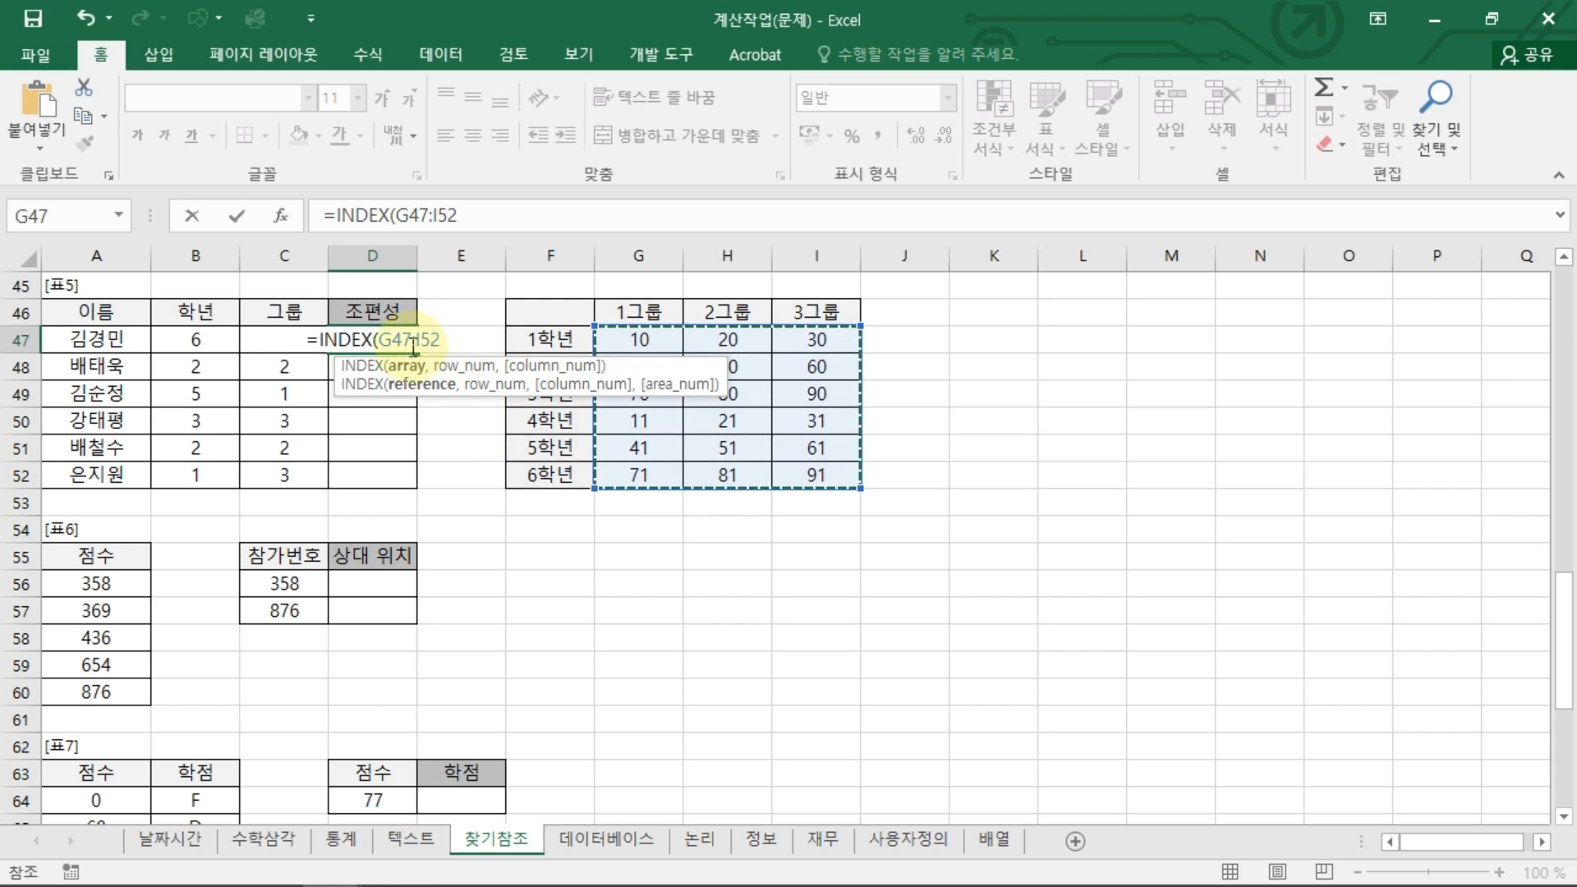
Replace the array reference with the placeholder arguments 범위, 행 and 열 and close the bracket, giving =INDEX(범위,행,열).
drag(382, 341, 461, 343)
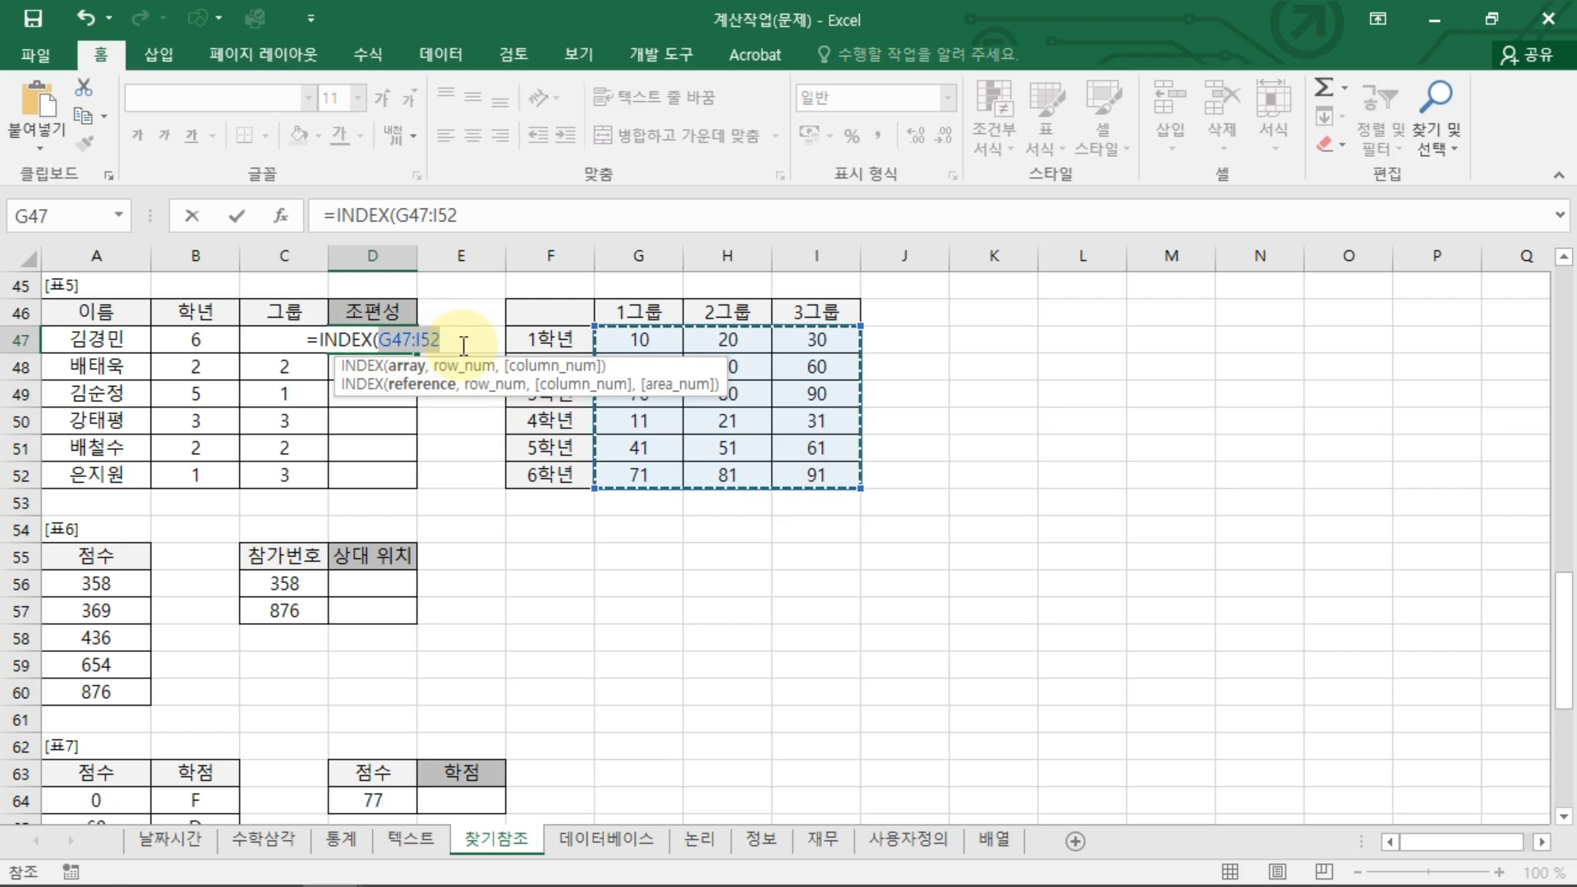
text(ㅂ)
text(범위,행,ㅇ)
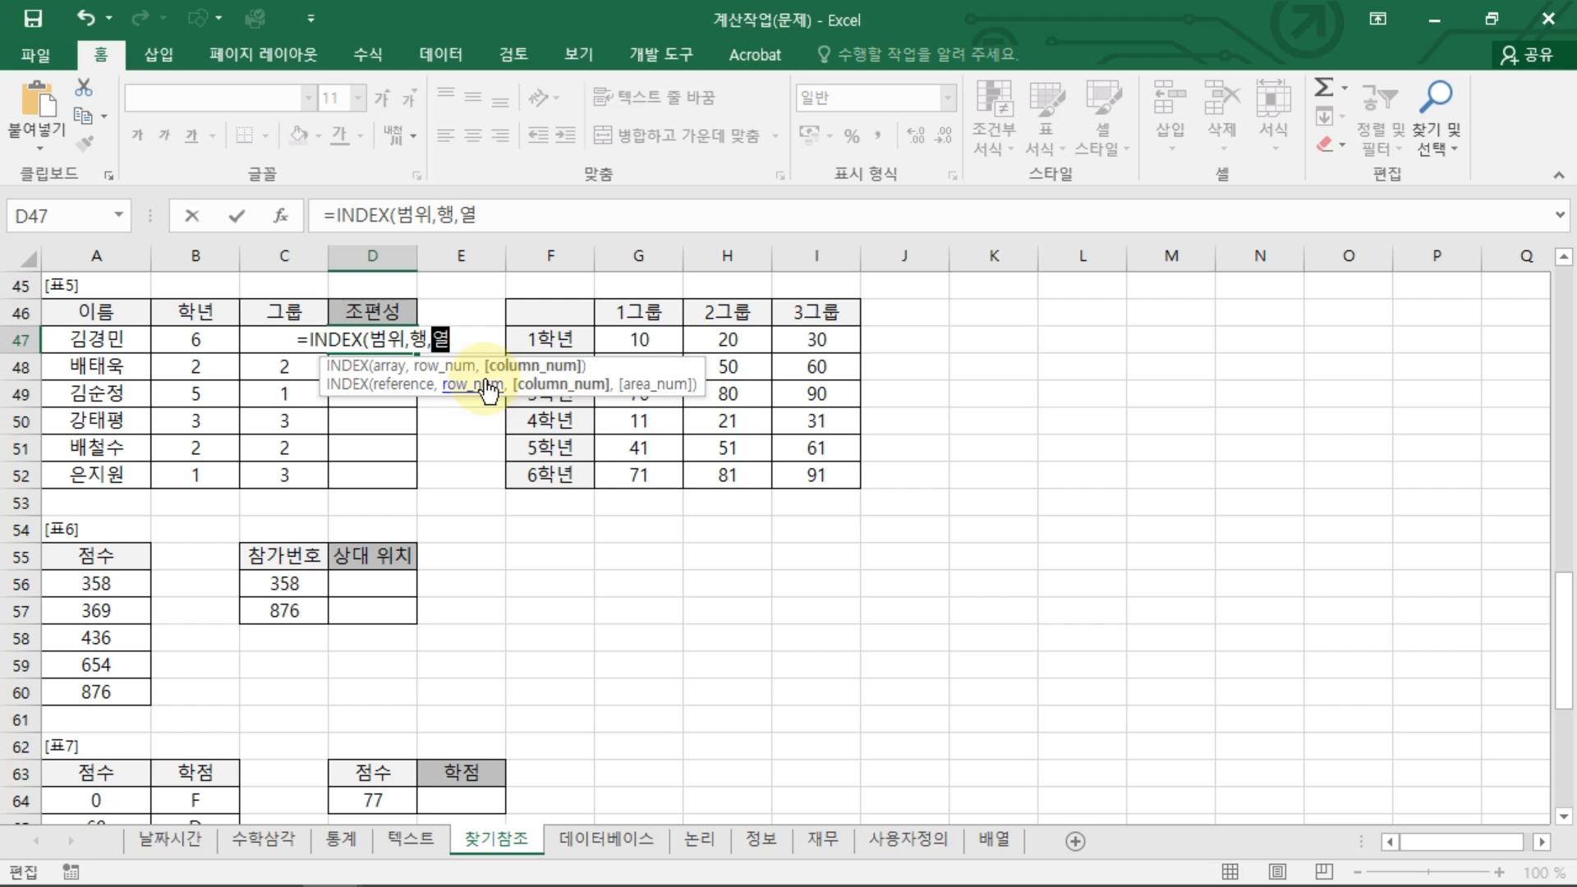
text())
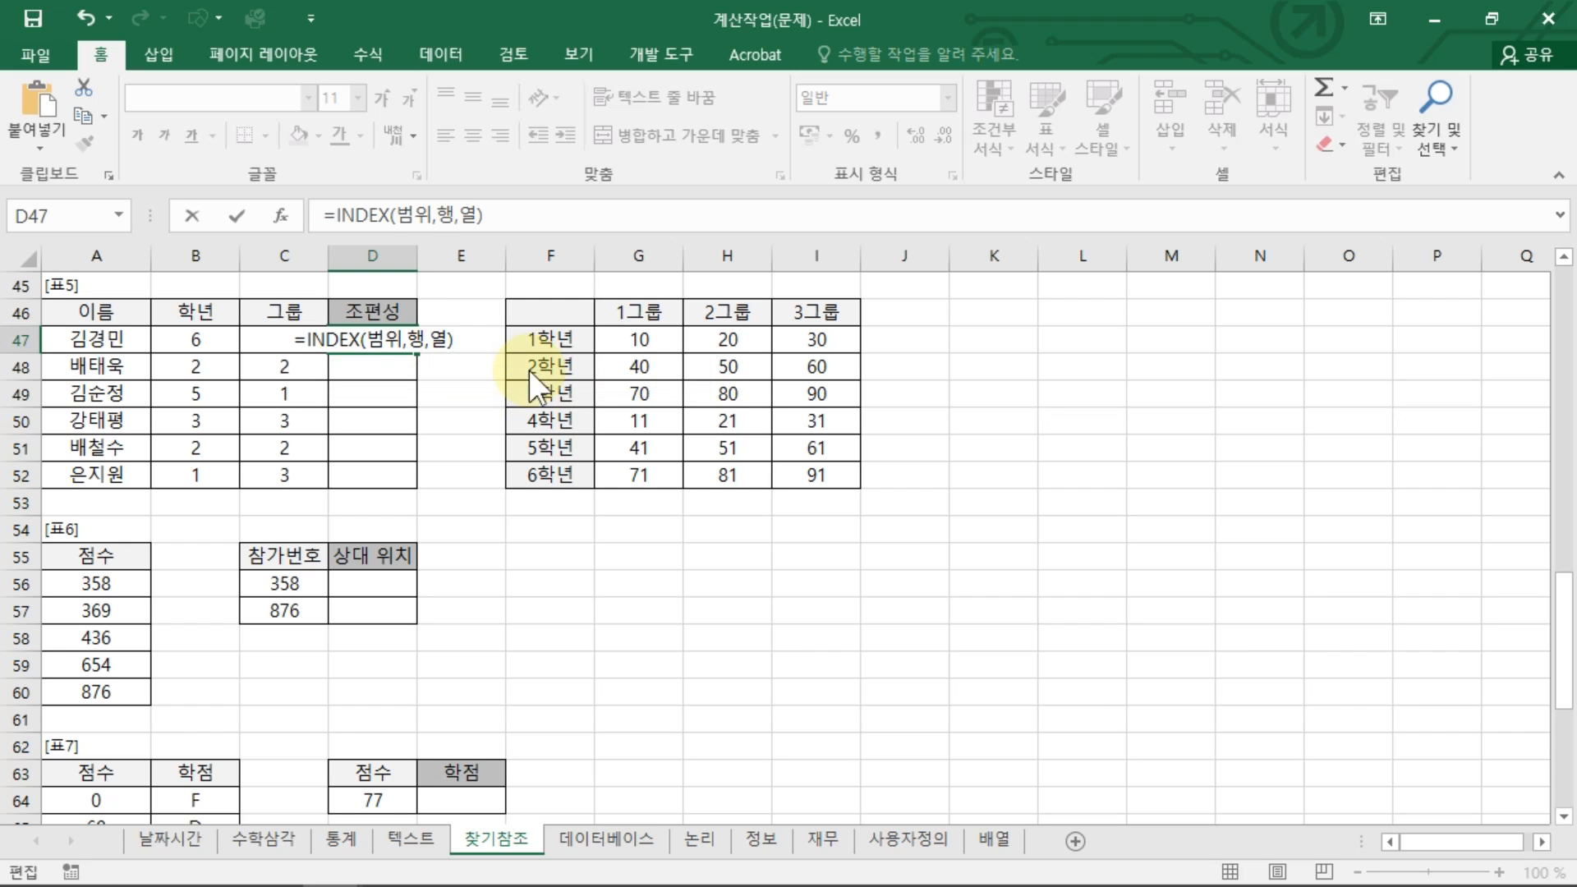
Mark on the 표5 grid how INDEX returns the value where a 학년 row and a 그룹 column cross.
mouse_move(588, 324)
mouse_down()
mouse_move(672, 316)
mouse_move(905, 427)
mouse_move(606, 504)
mouse_move(575, 303)
mouse_move(517, 309)
mouse_move(617, 323)
mouse_up()
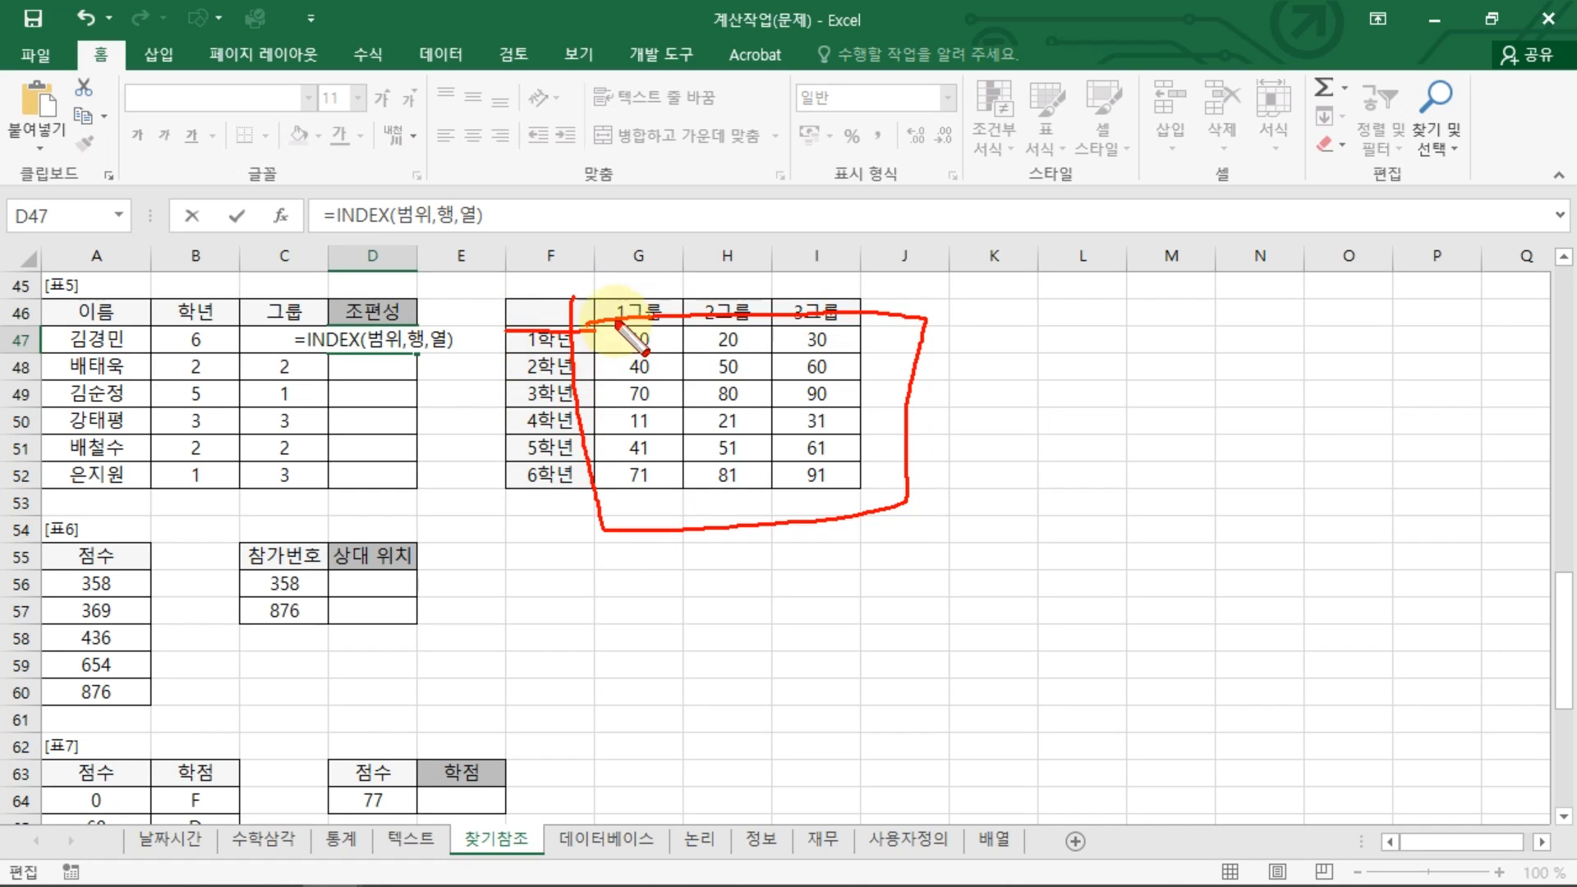
drag(645, 270, 625, 360)
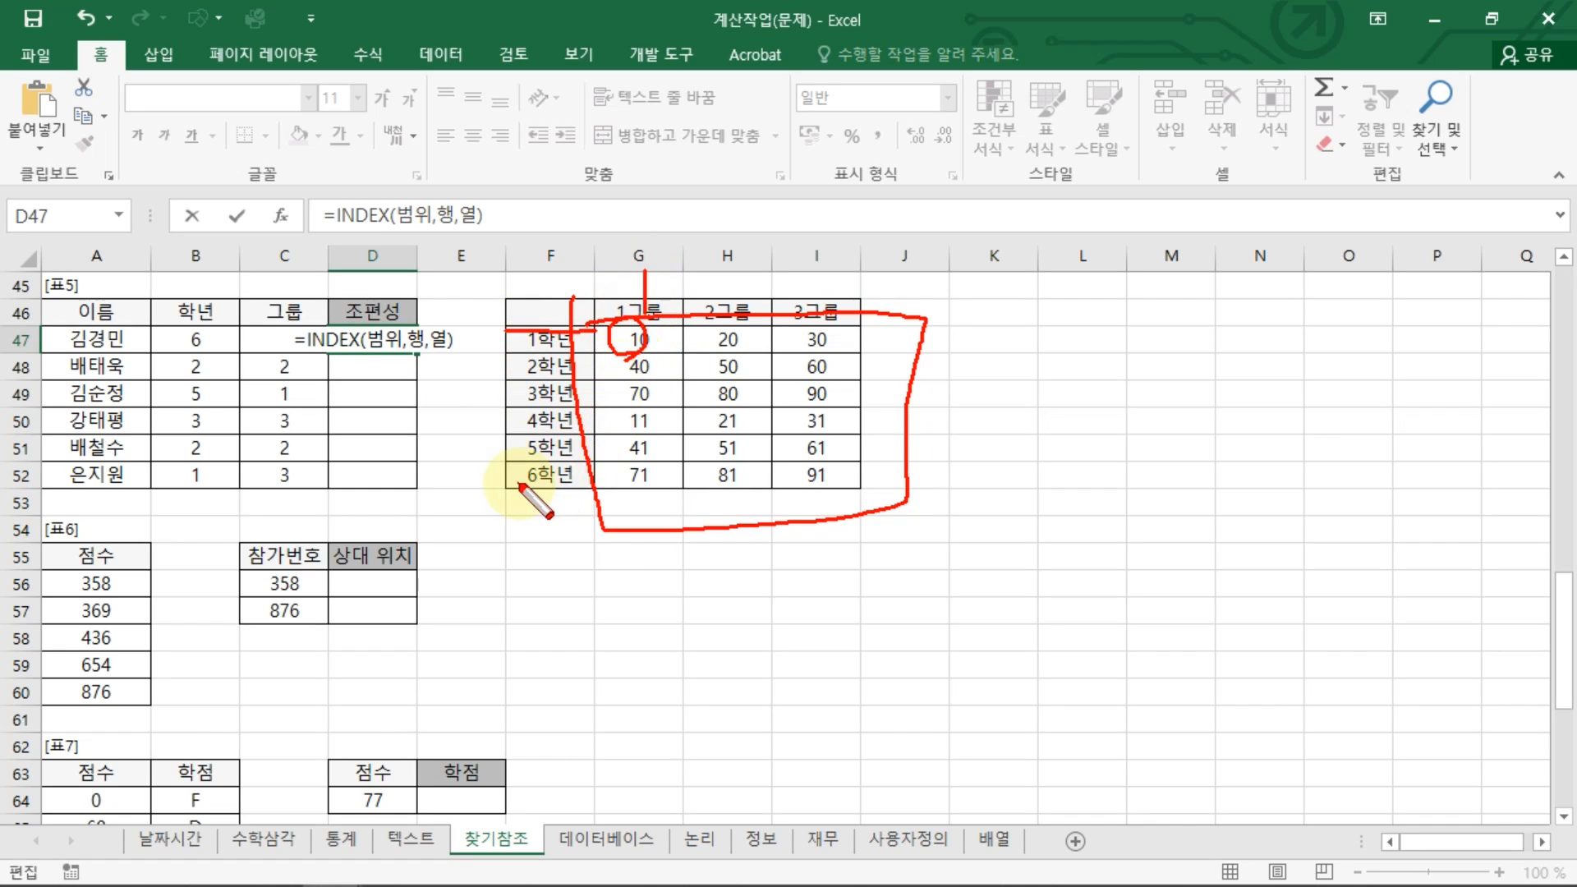
drag(520, 484, 745, 477)
drag(820, 312, 817, 427)
drag(827, 464, 803, 511)
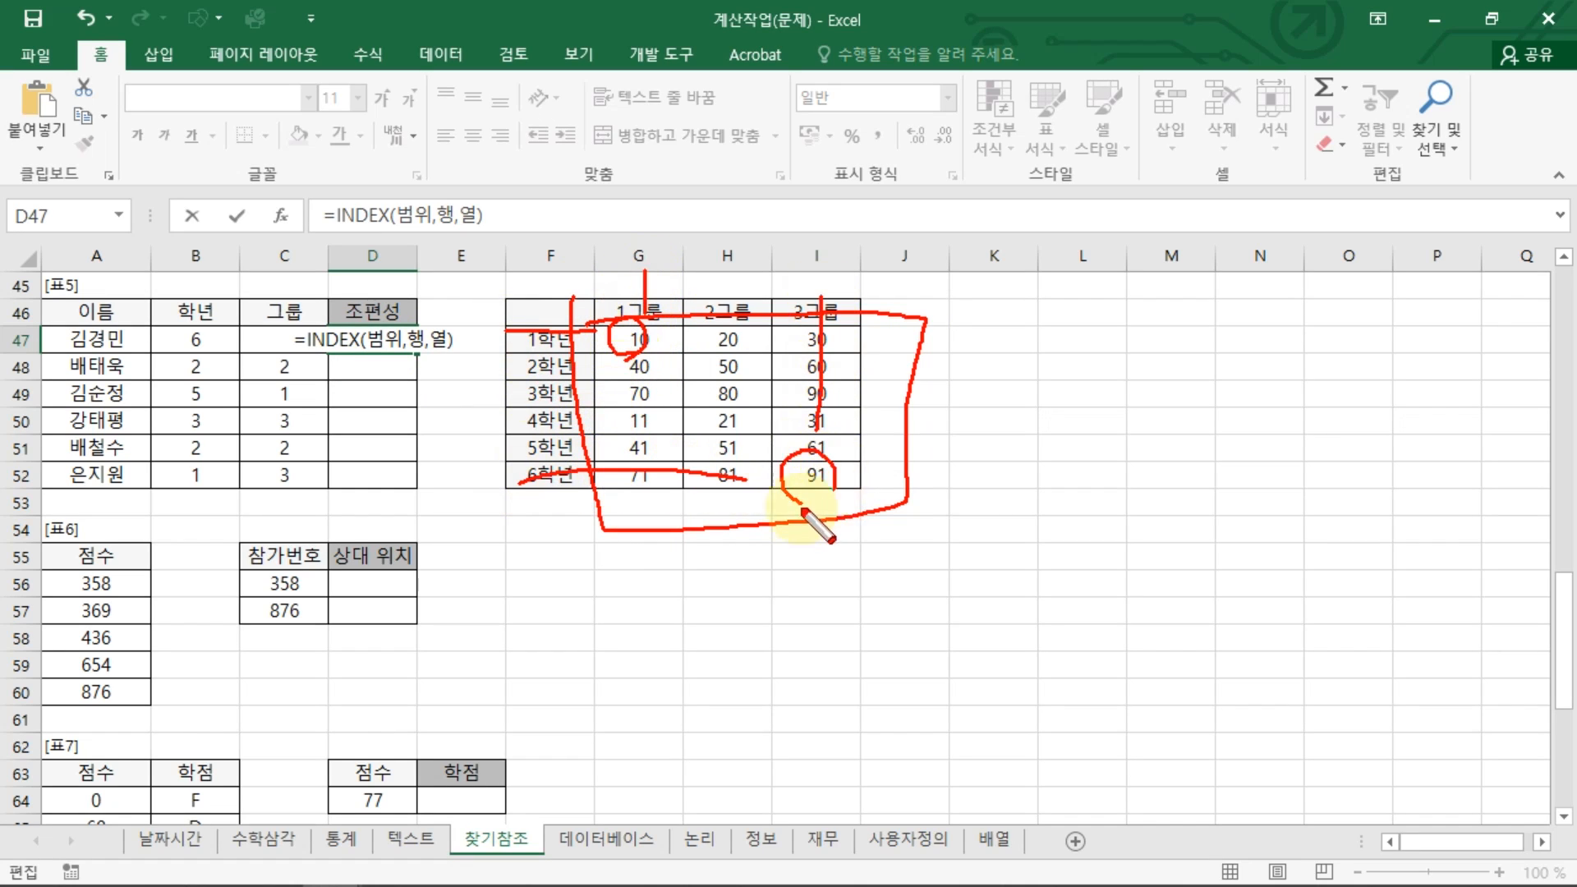
mouse_move(411, 301)
mouse_down()
mouse_move(426, 319)
mouse_move(460, 291)
mouse_up()
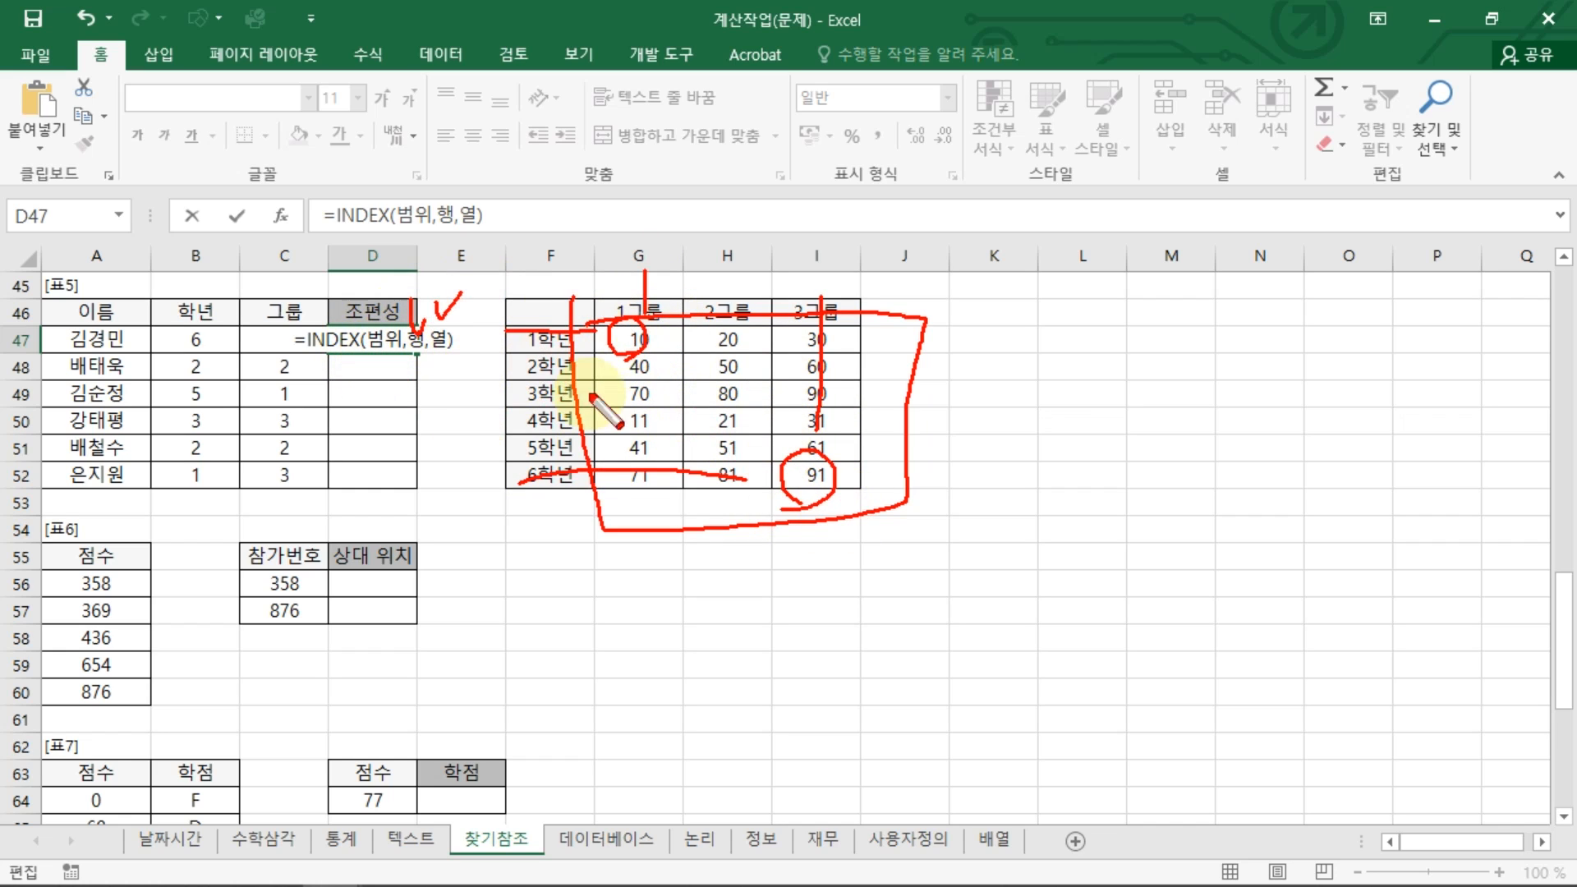
drag(621, 348, 439, 359)
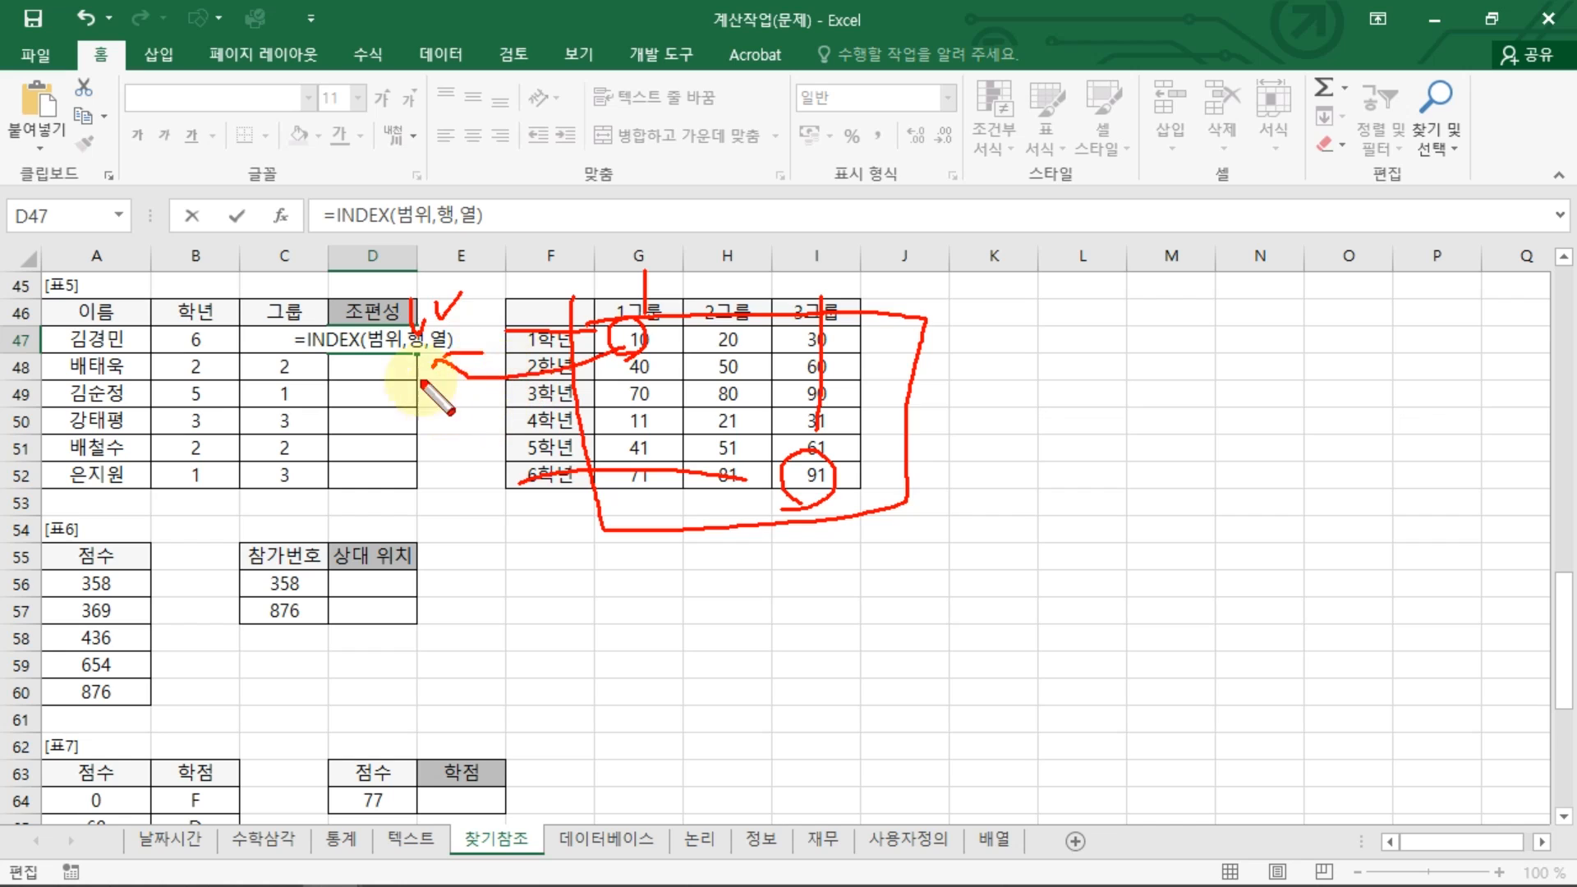
key(Escape)
Replace the 범위 placeholder in the D47 formula with the absolute range $G$47:$I$52.
double_click(394, 341)
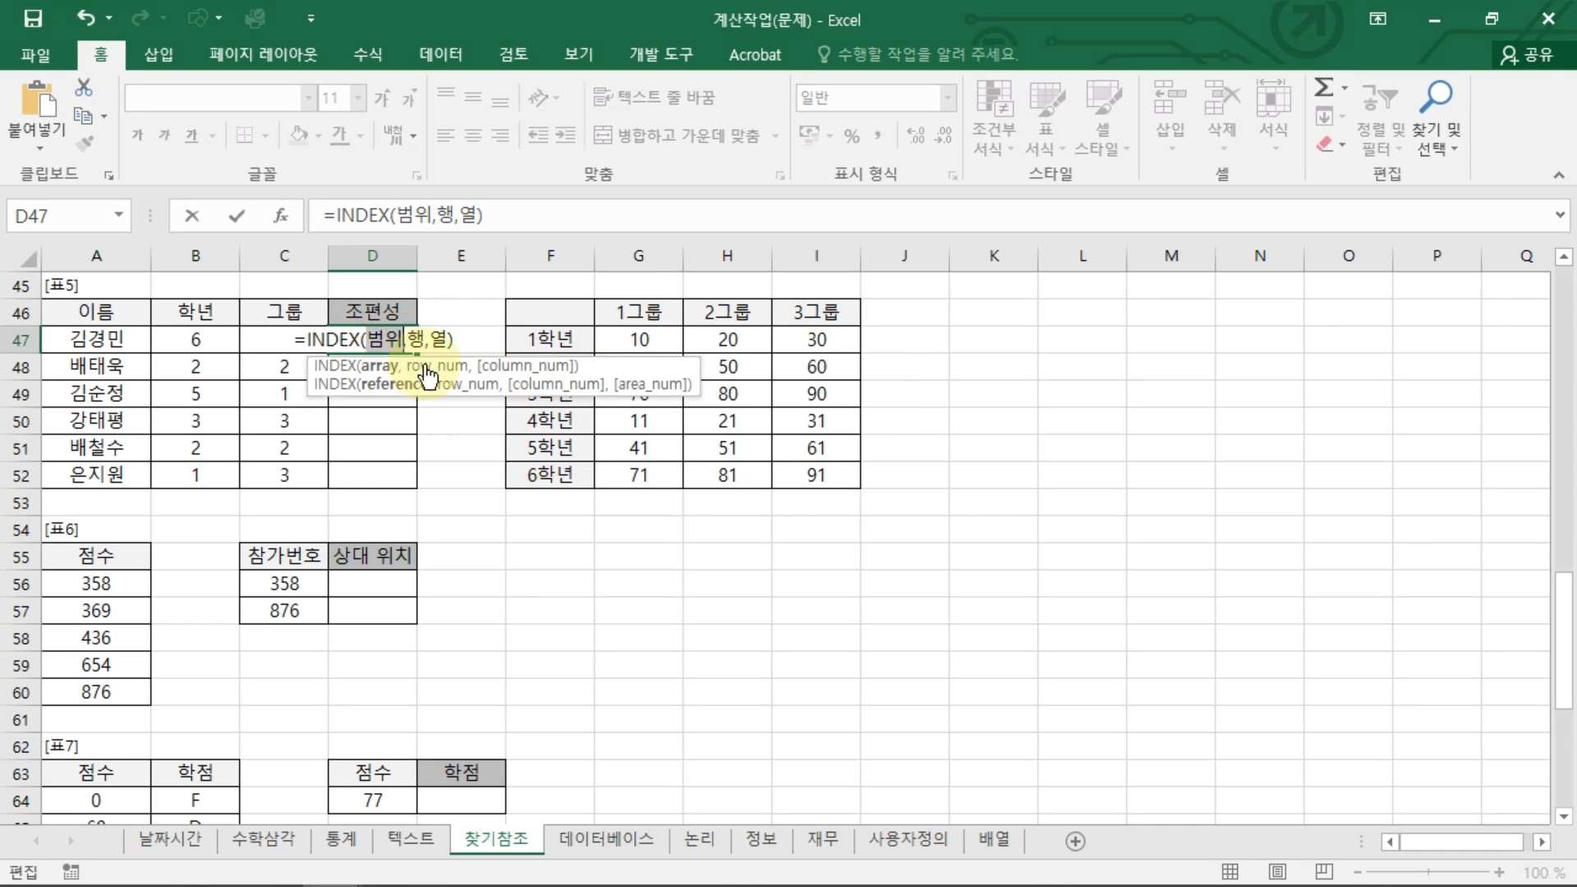
drag(640, 339, 785, 476)
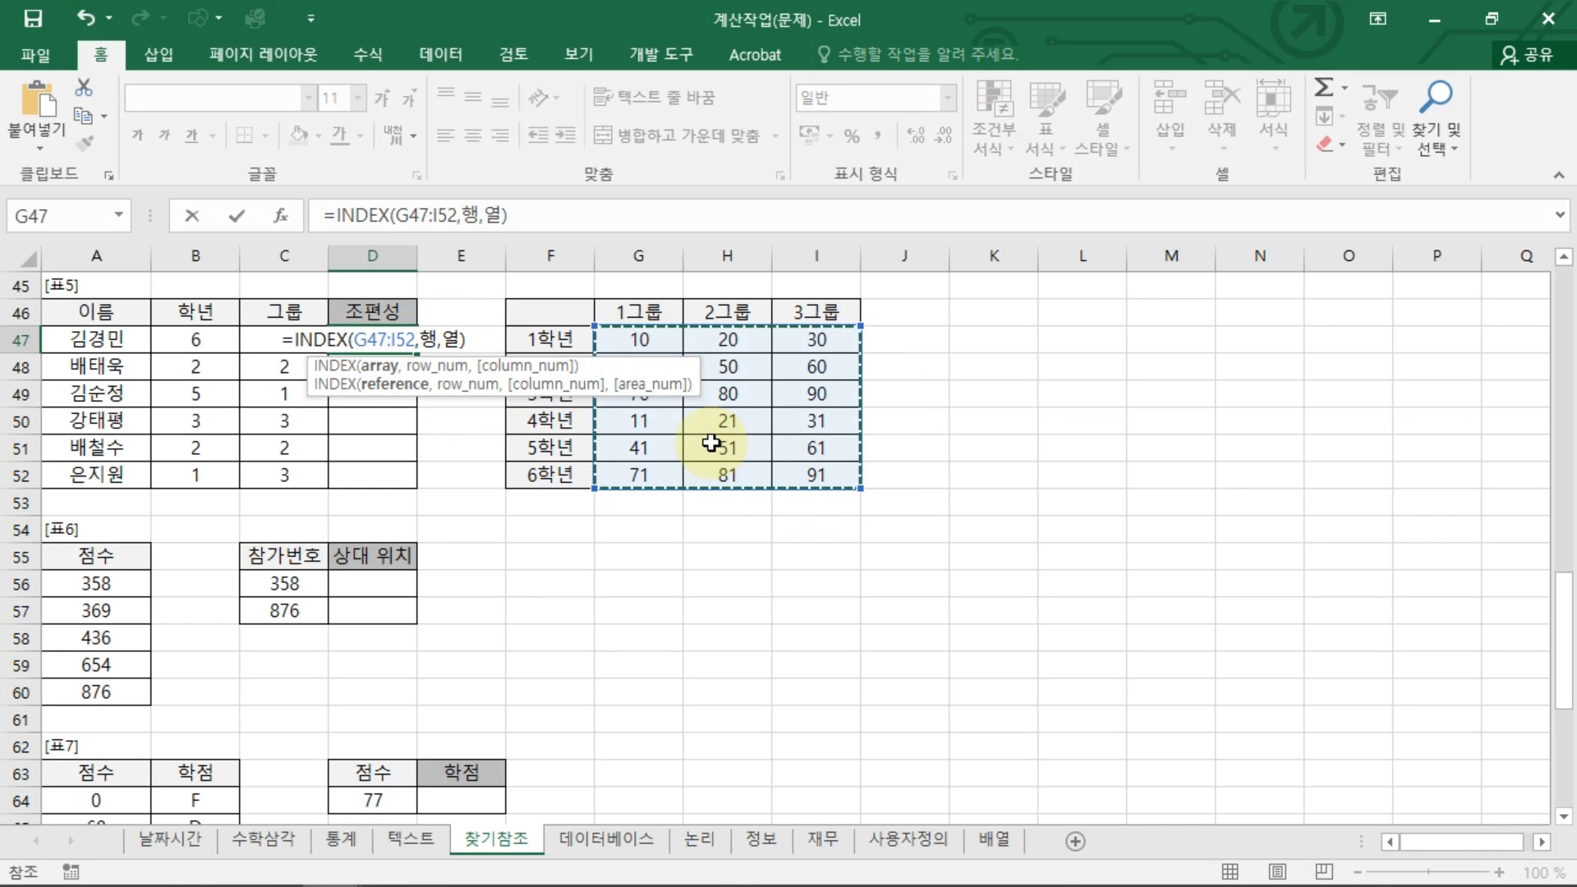
key(F4)
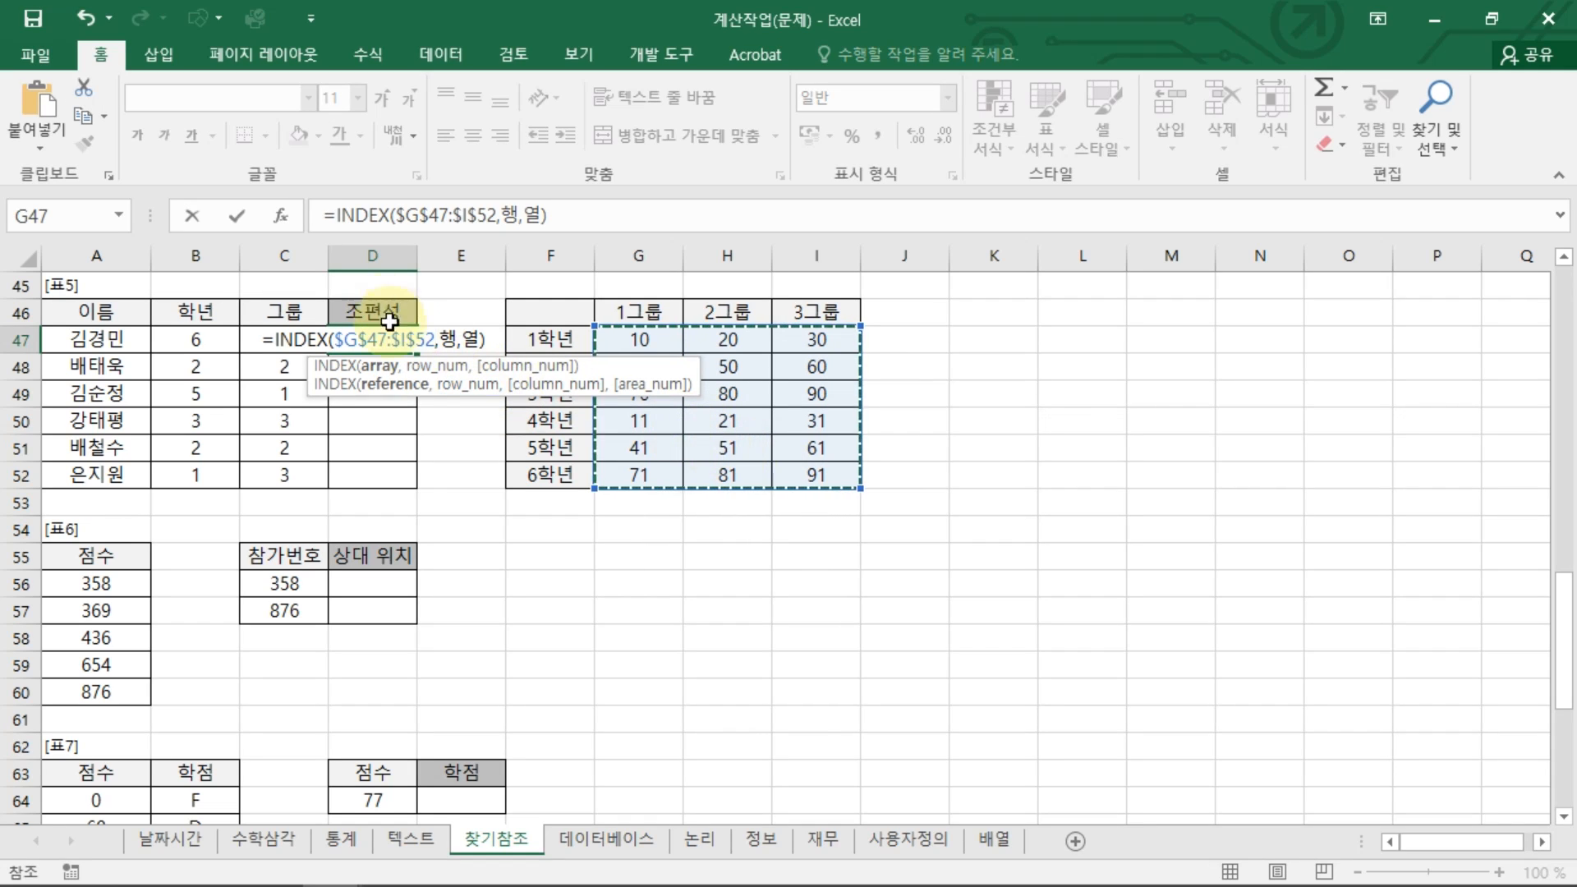
Replace the 행 placeholder with B47 and the 열 placeholder with C47, and enter the INDEX formula in D47.
double_click(453, 340)
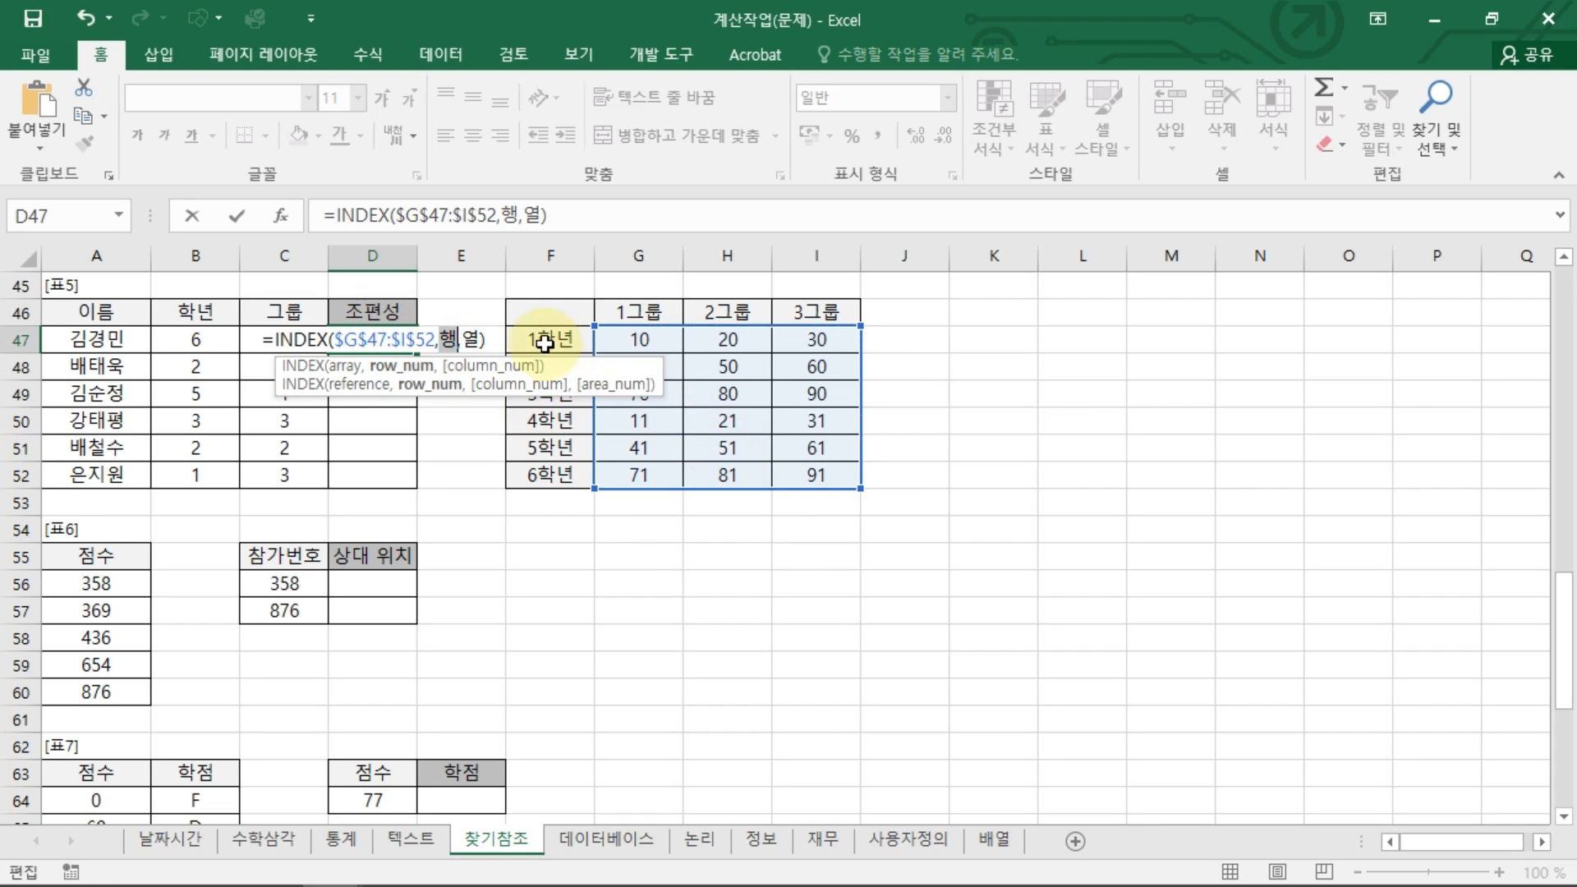
click(191, 338)
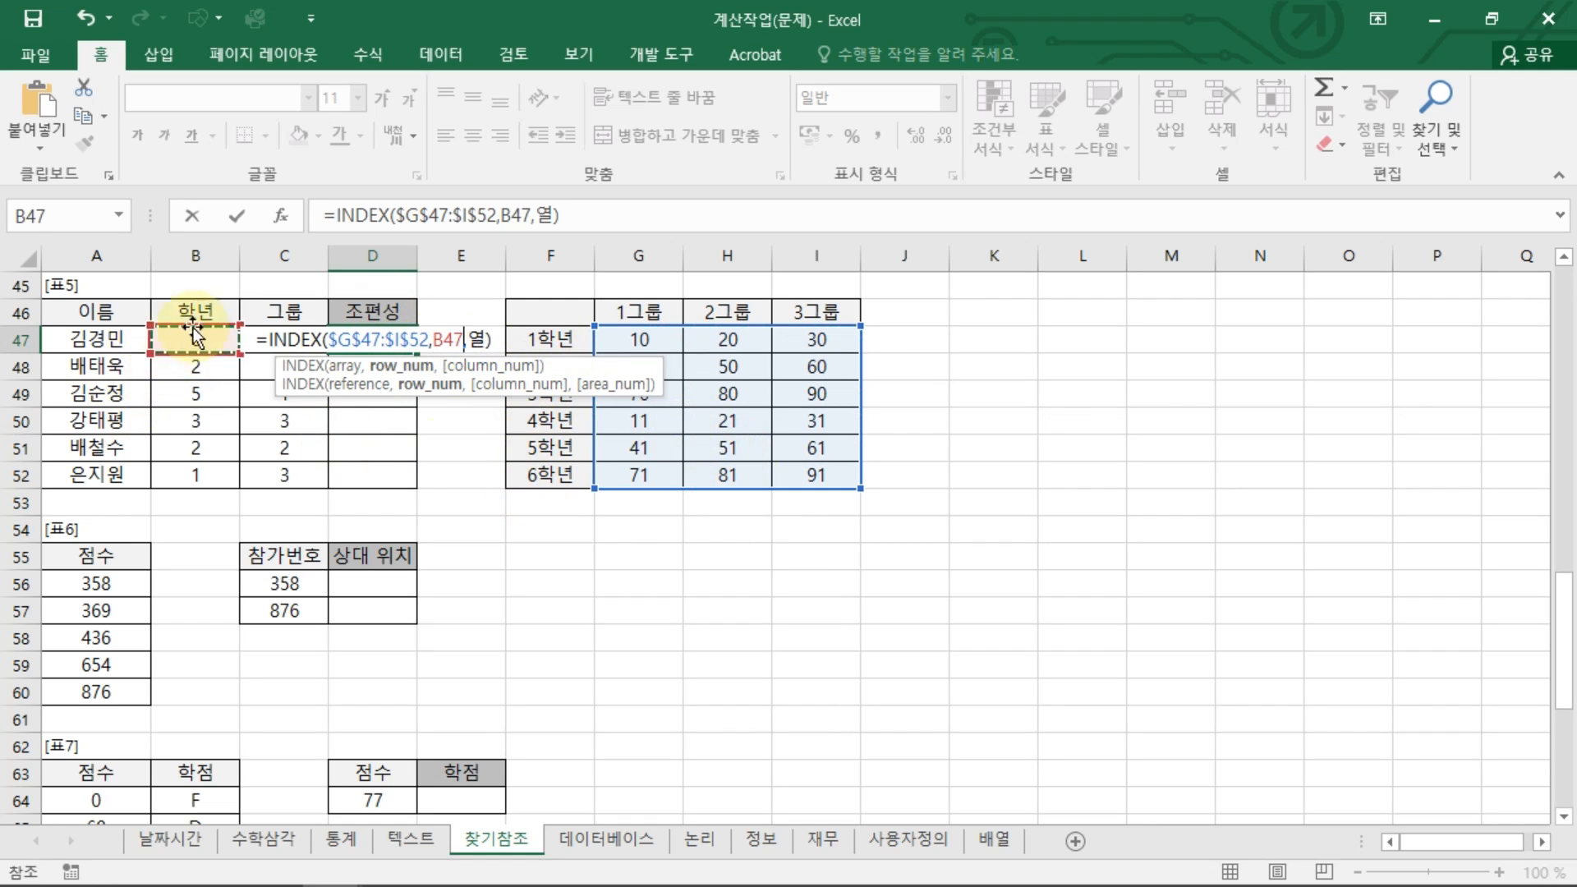
double_click(480, 339)
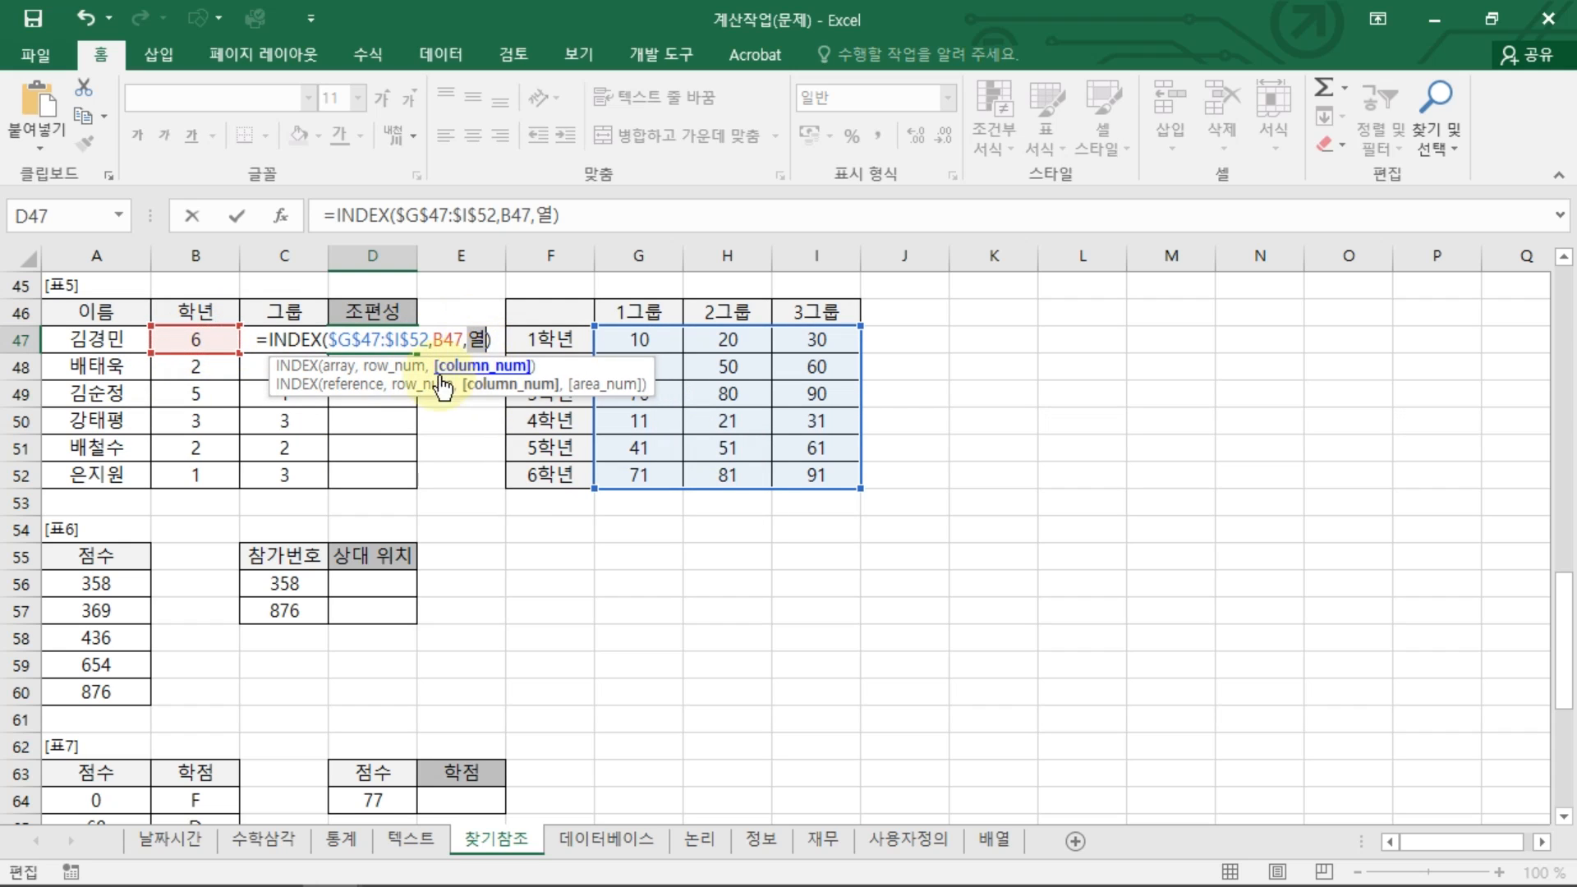
click(287, 314)
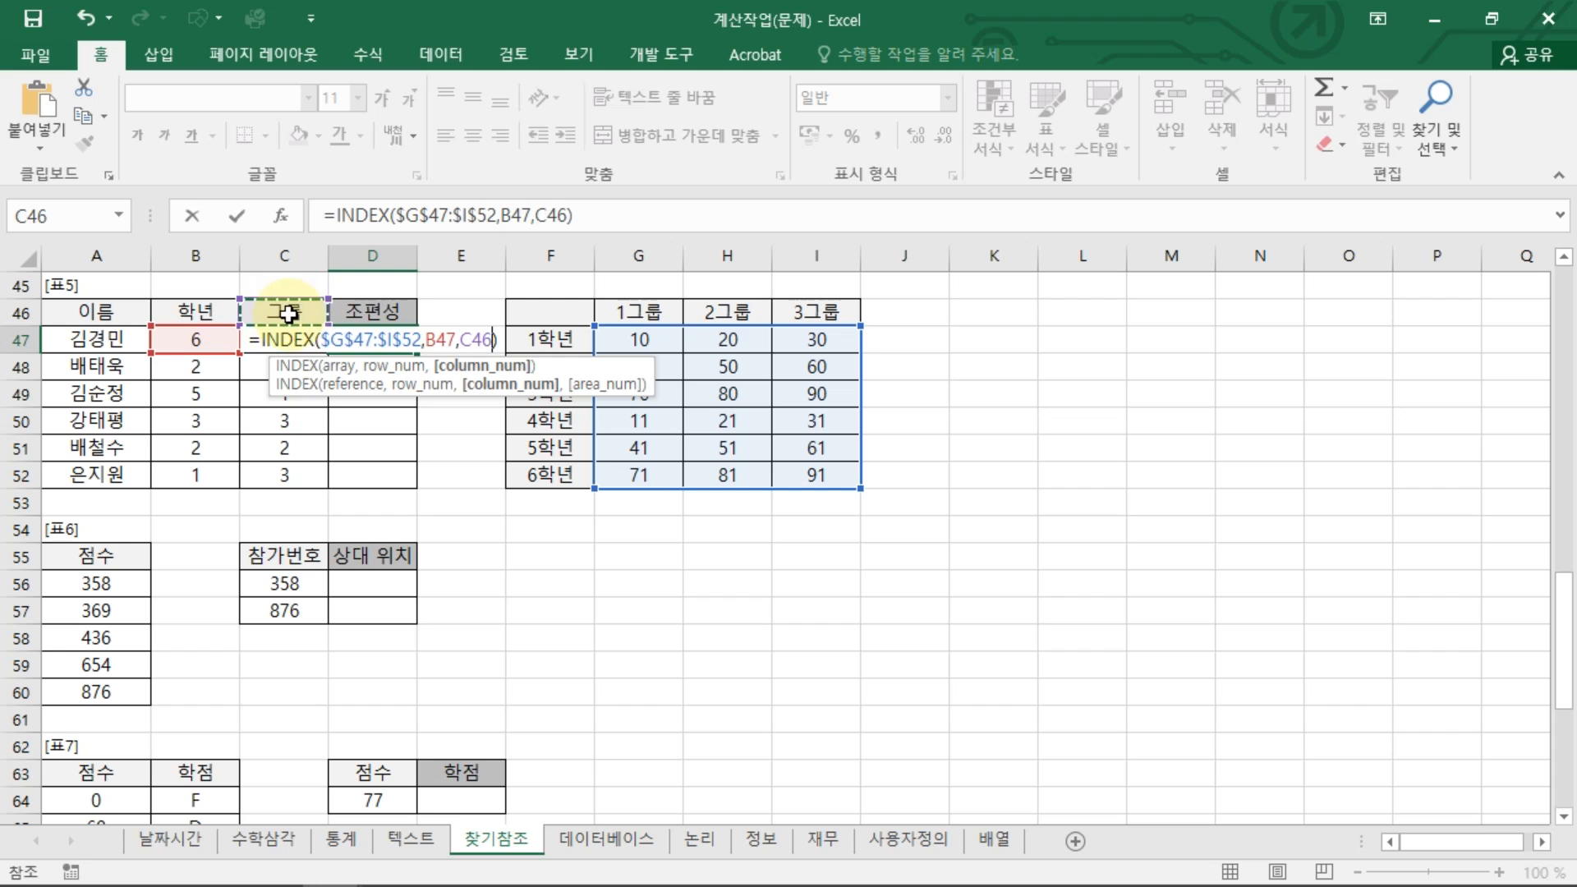
click(285, 339)
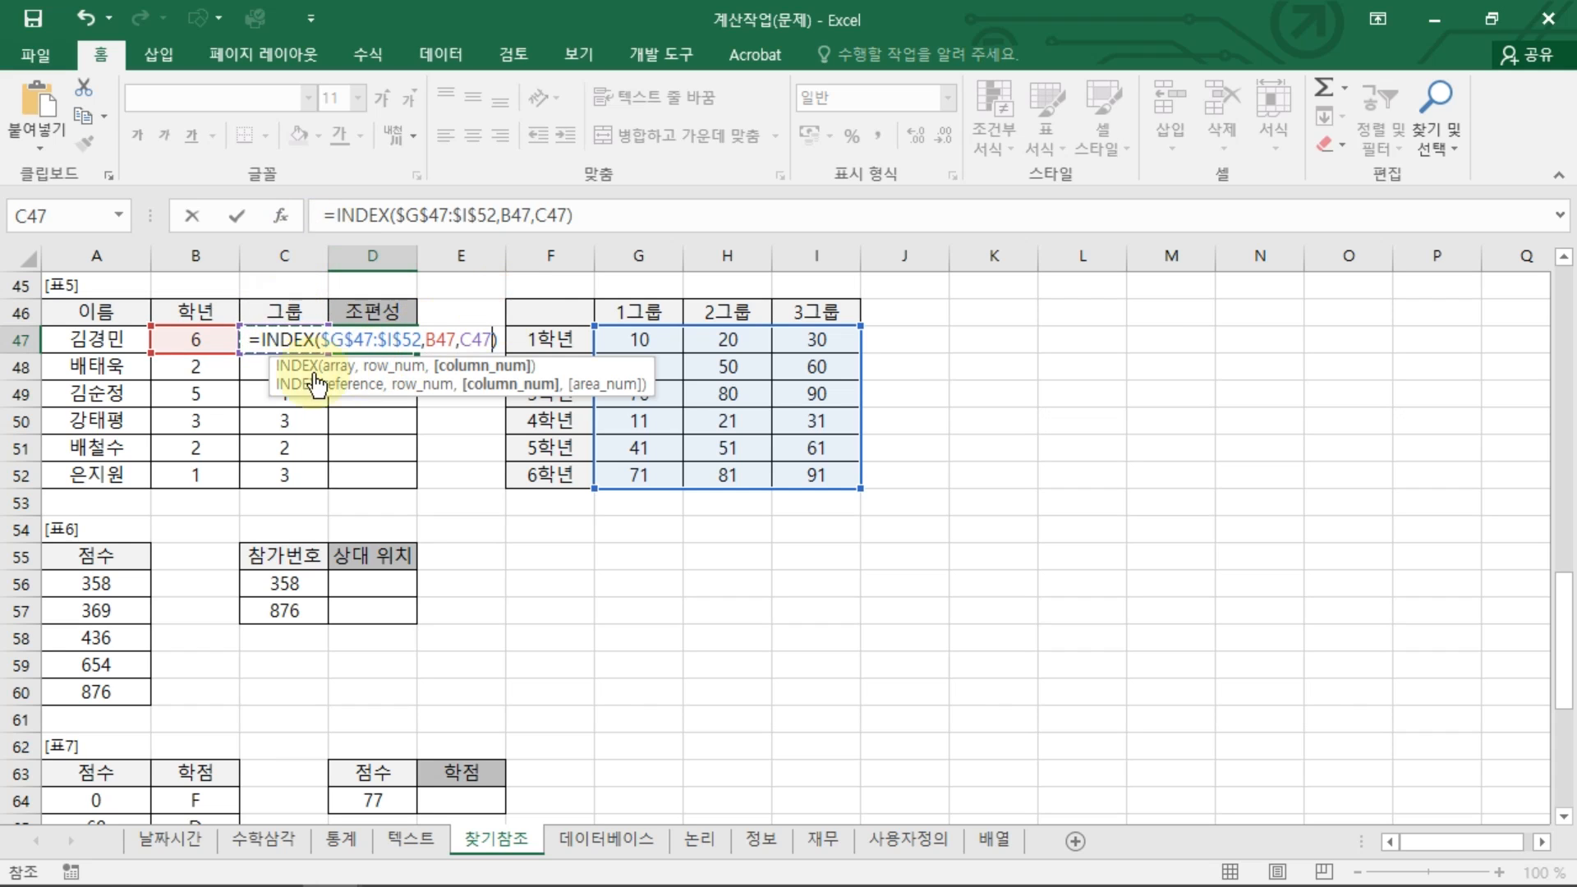
key(Return)
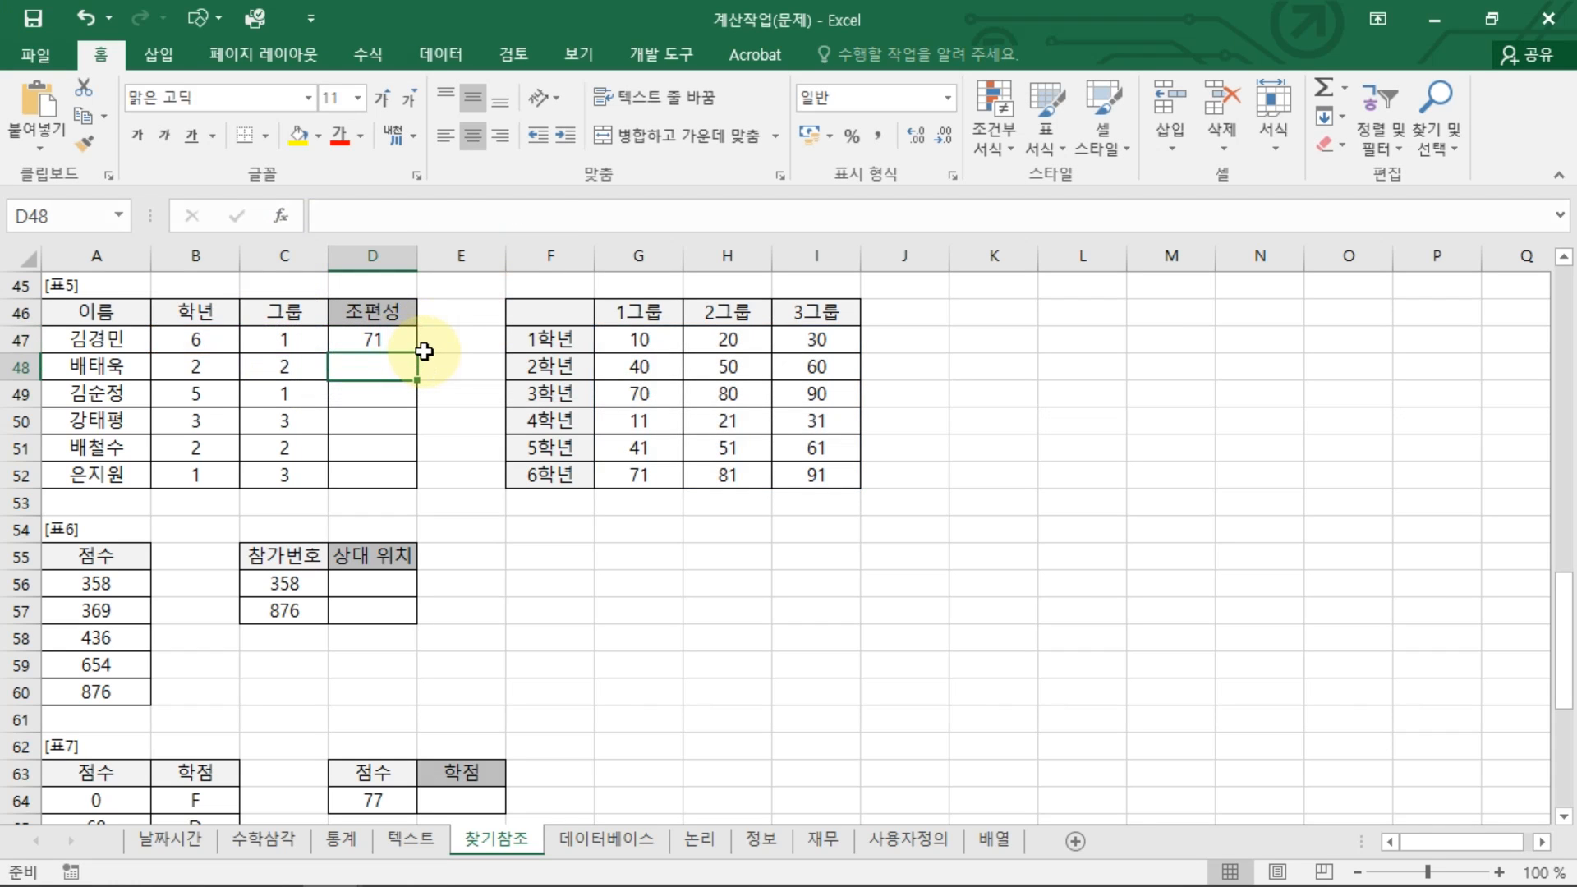
Check the D47 INDEX formula by tracing the 6학년 row and the 1그룹 column to their crossing cell.
key(Up)
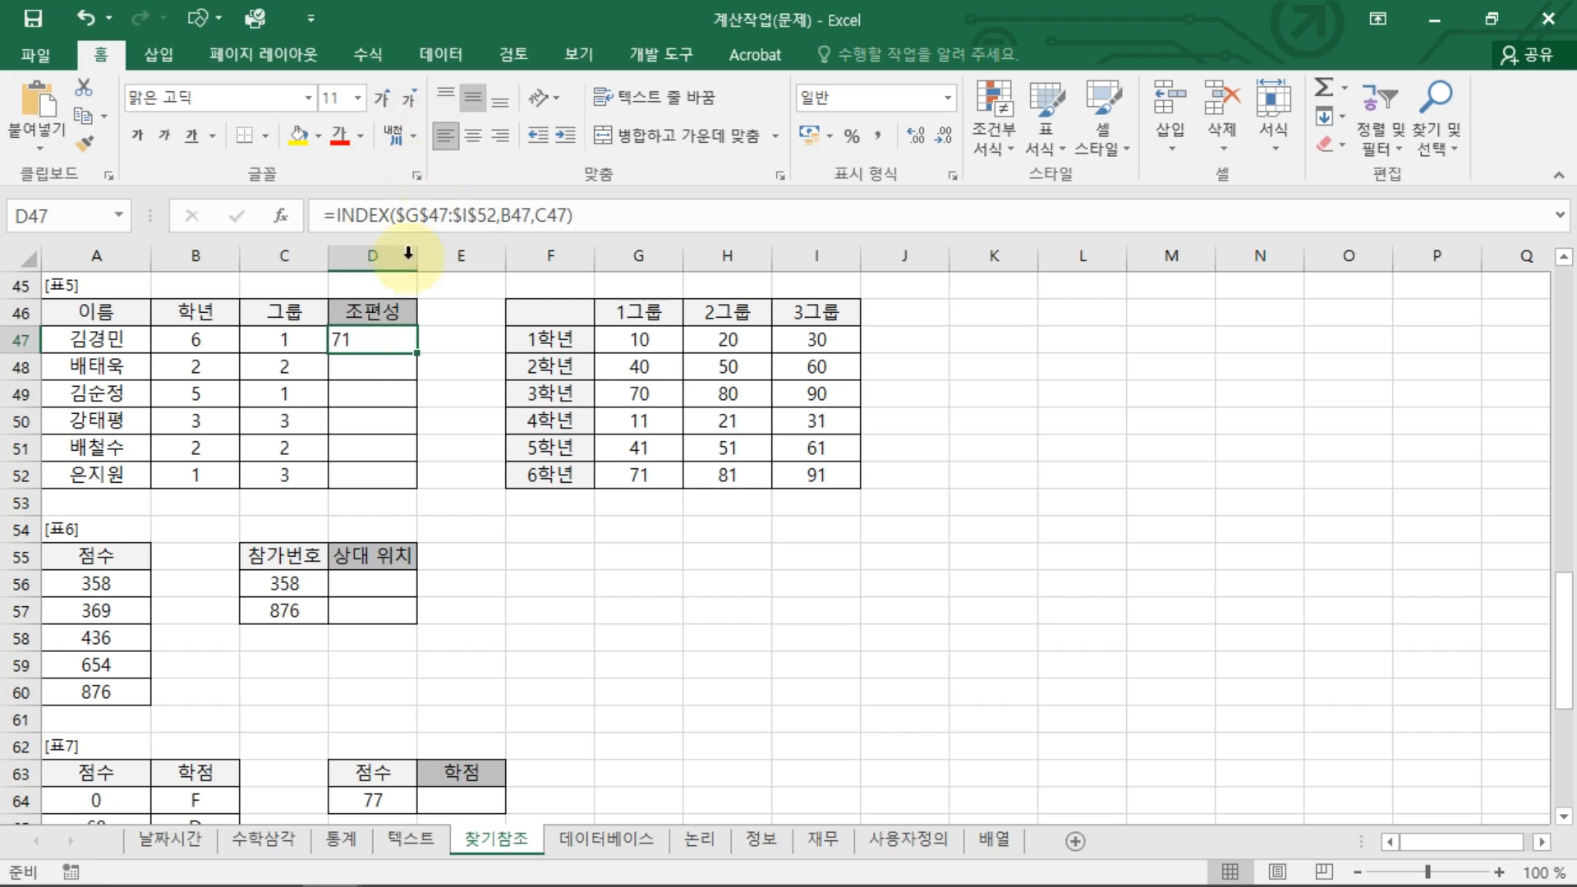
double_click(377, 338)
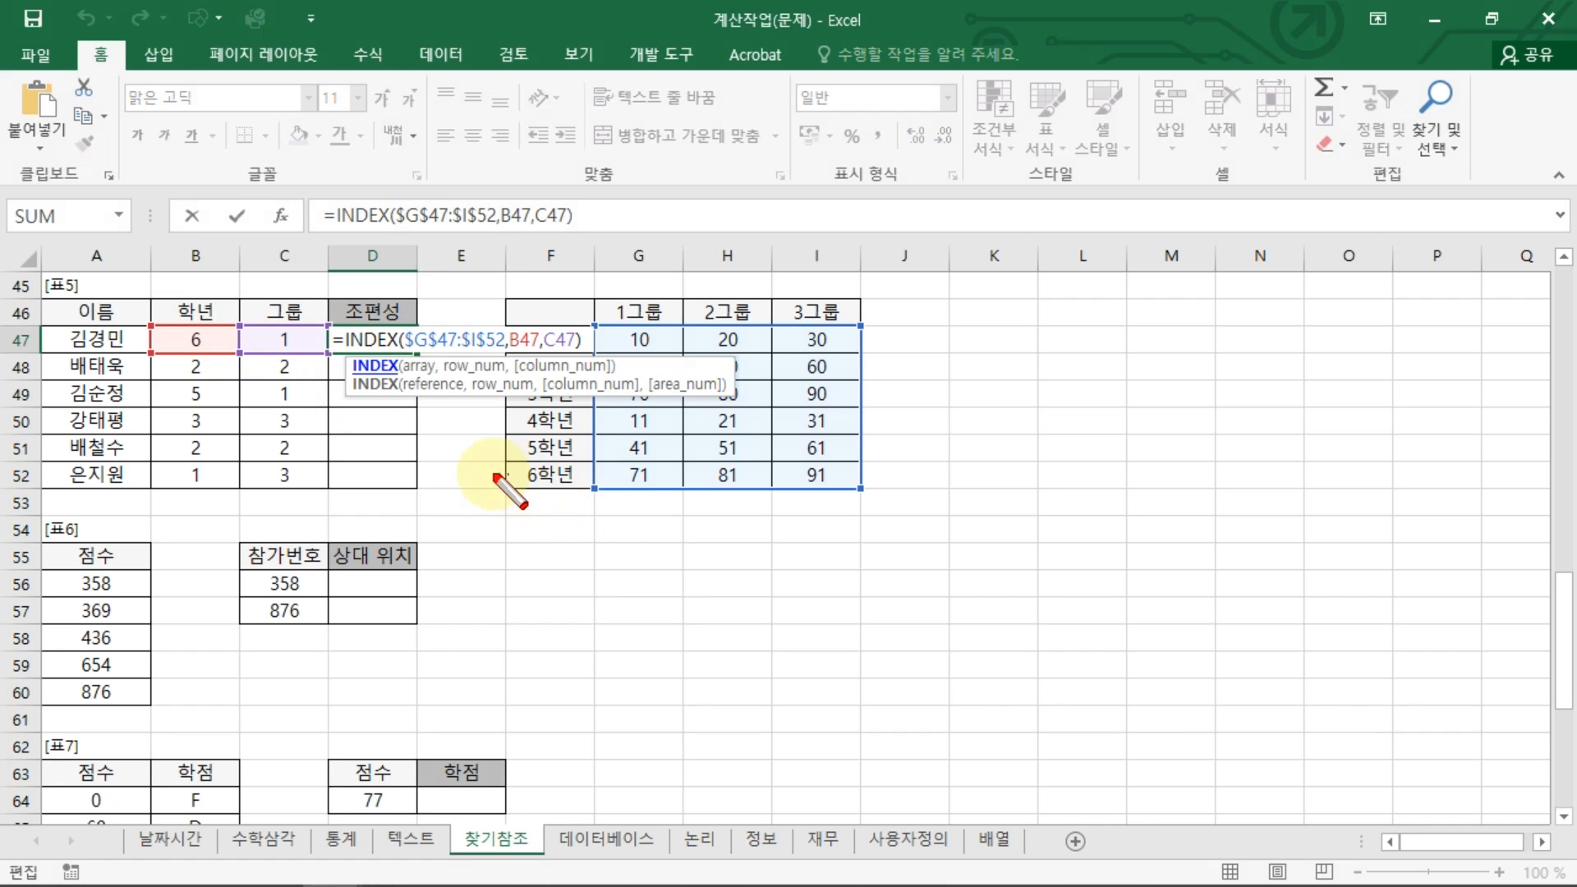
mouse_move(493, 473)
mouse_down()
mouse_move(566, 470)
mouse_move(557, 488)
mouse_up()
mouse_move(643, 283)
mouse_down()
mouse_move(645, 502)
mouse_move(633, 460)
mouse_move(508, 380)
mouse_move(530, 370)
mouse_up()
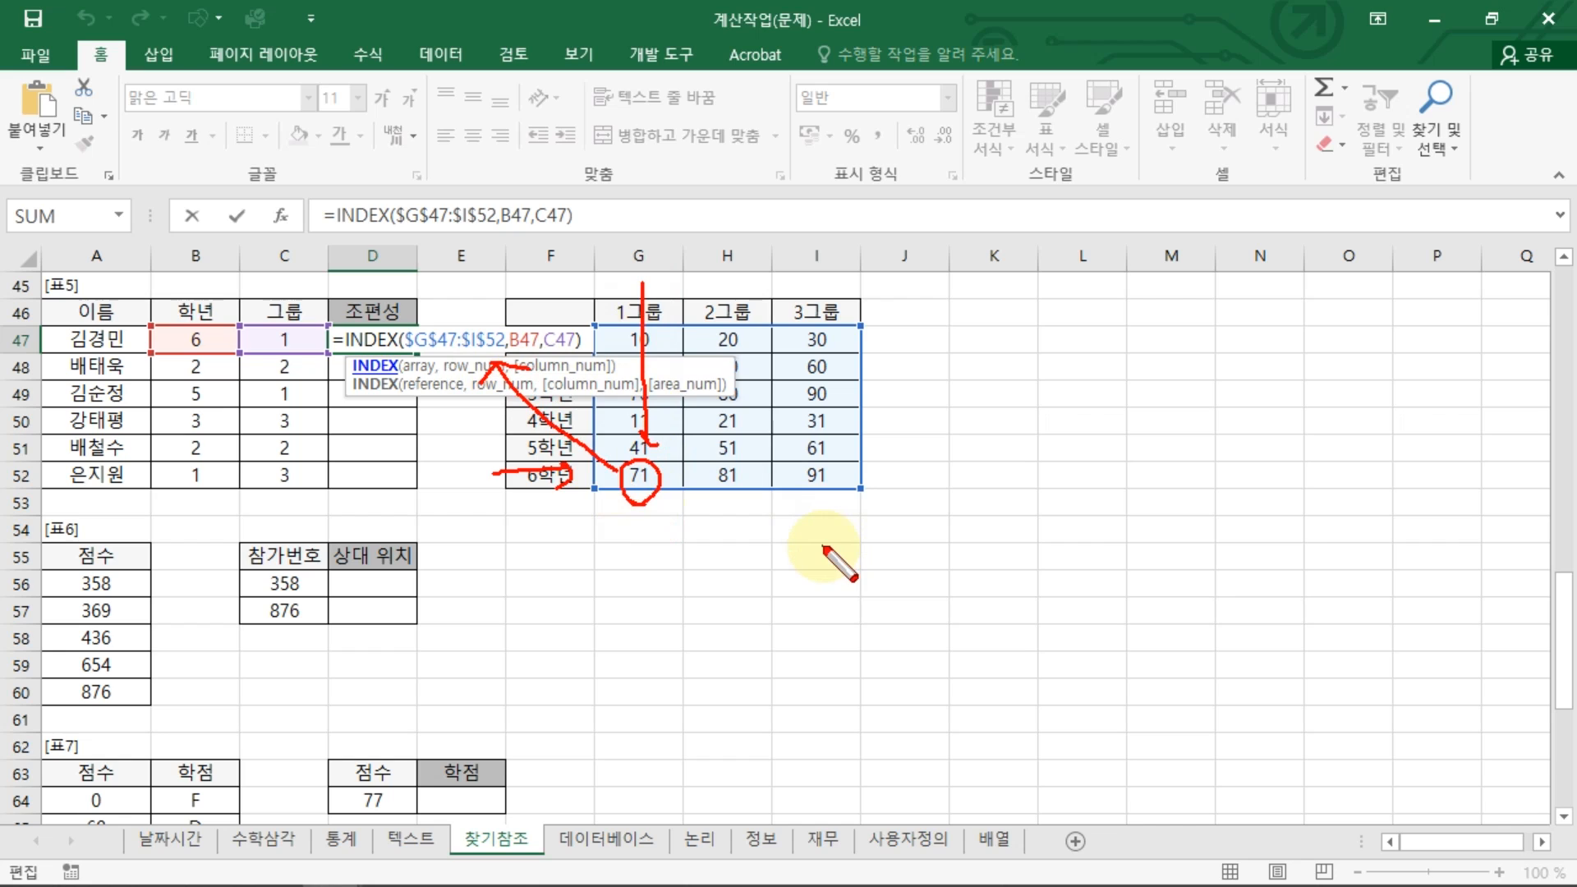
key(Escape)
key(Return)
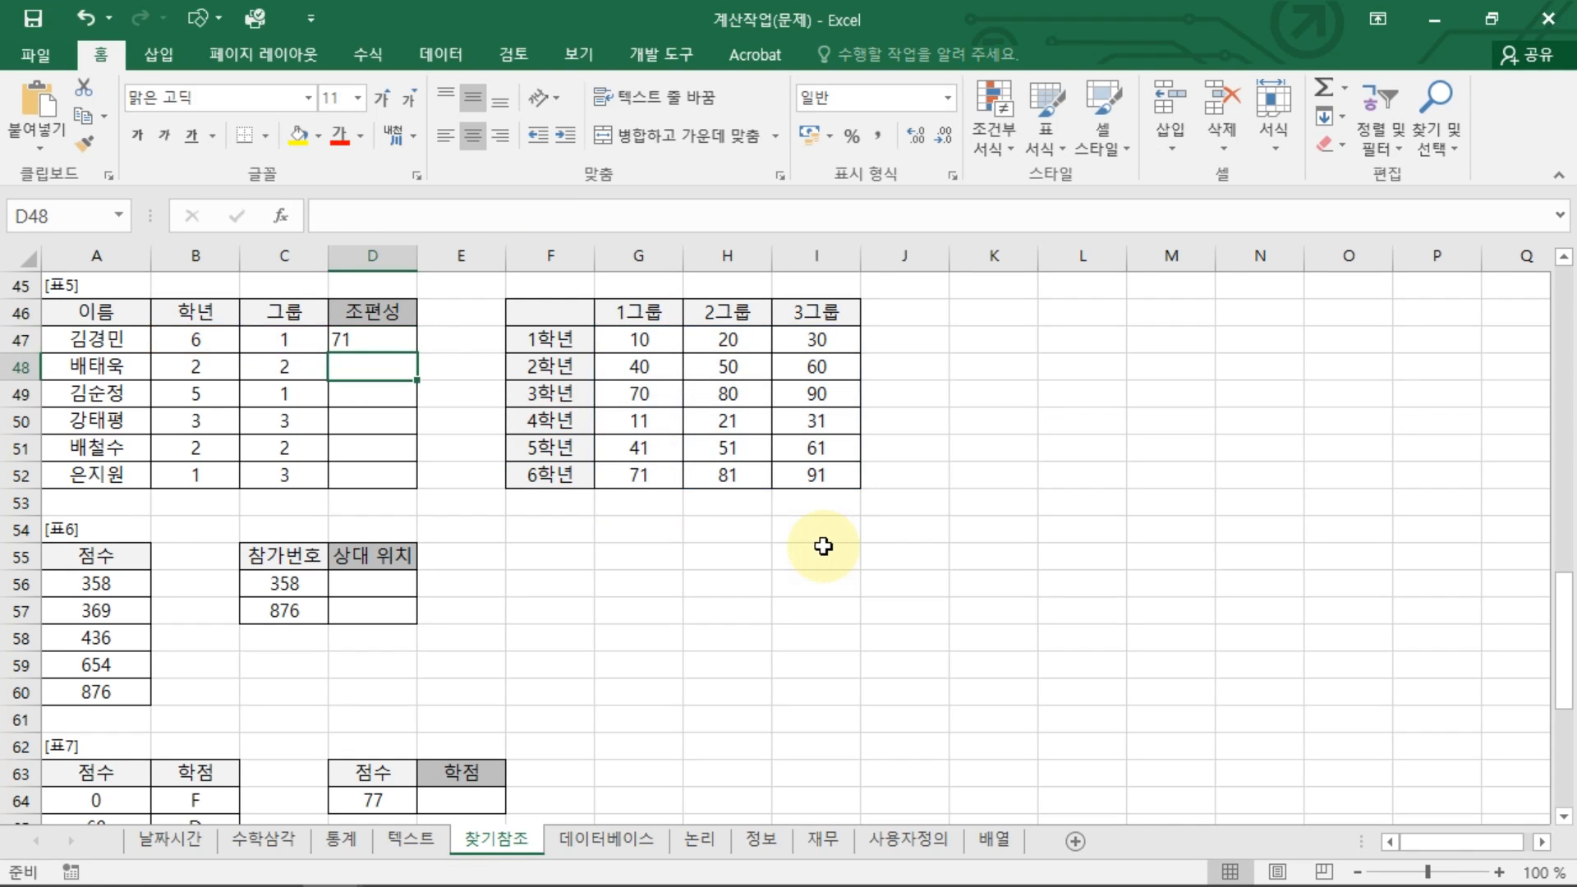
Fill the INDEX formula from D47 down to D52 and check the second result against the crossing of 2학년 and 2그룹.
click(408, 341)
double_click(417, 352)
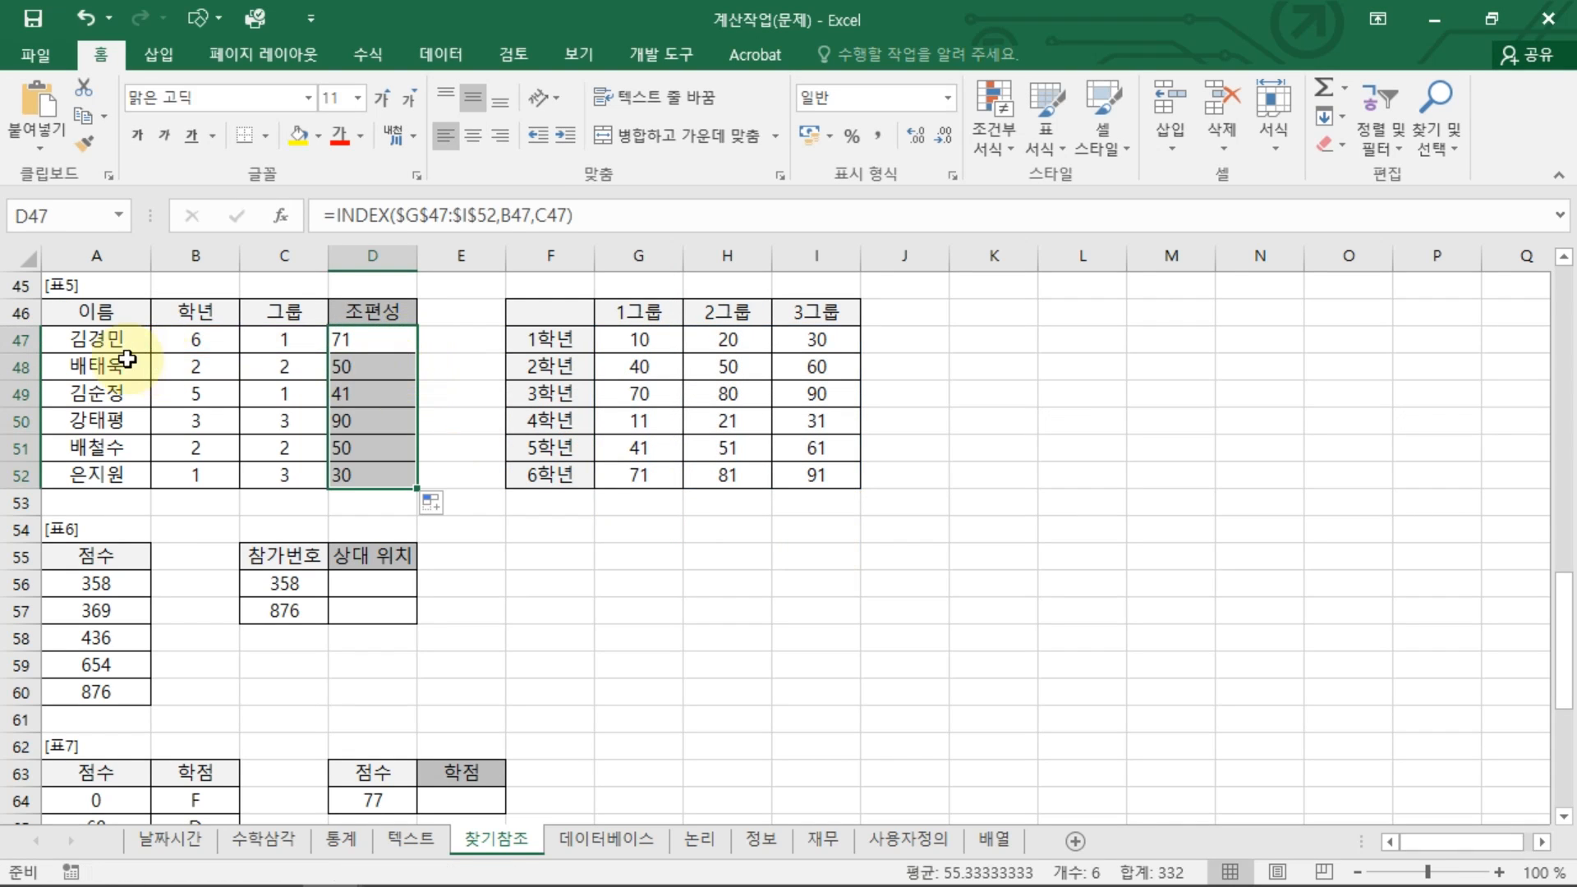
drag(540, 371, 714, 331)
click(714, 317)
click(730, 370)
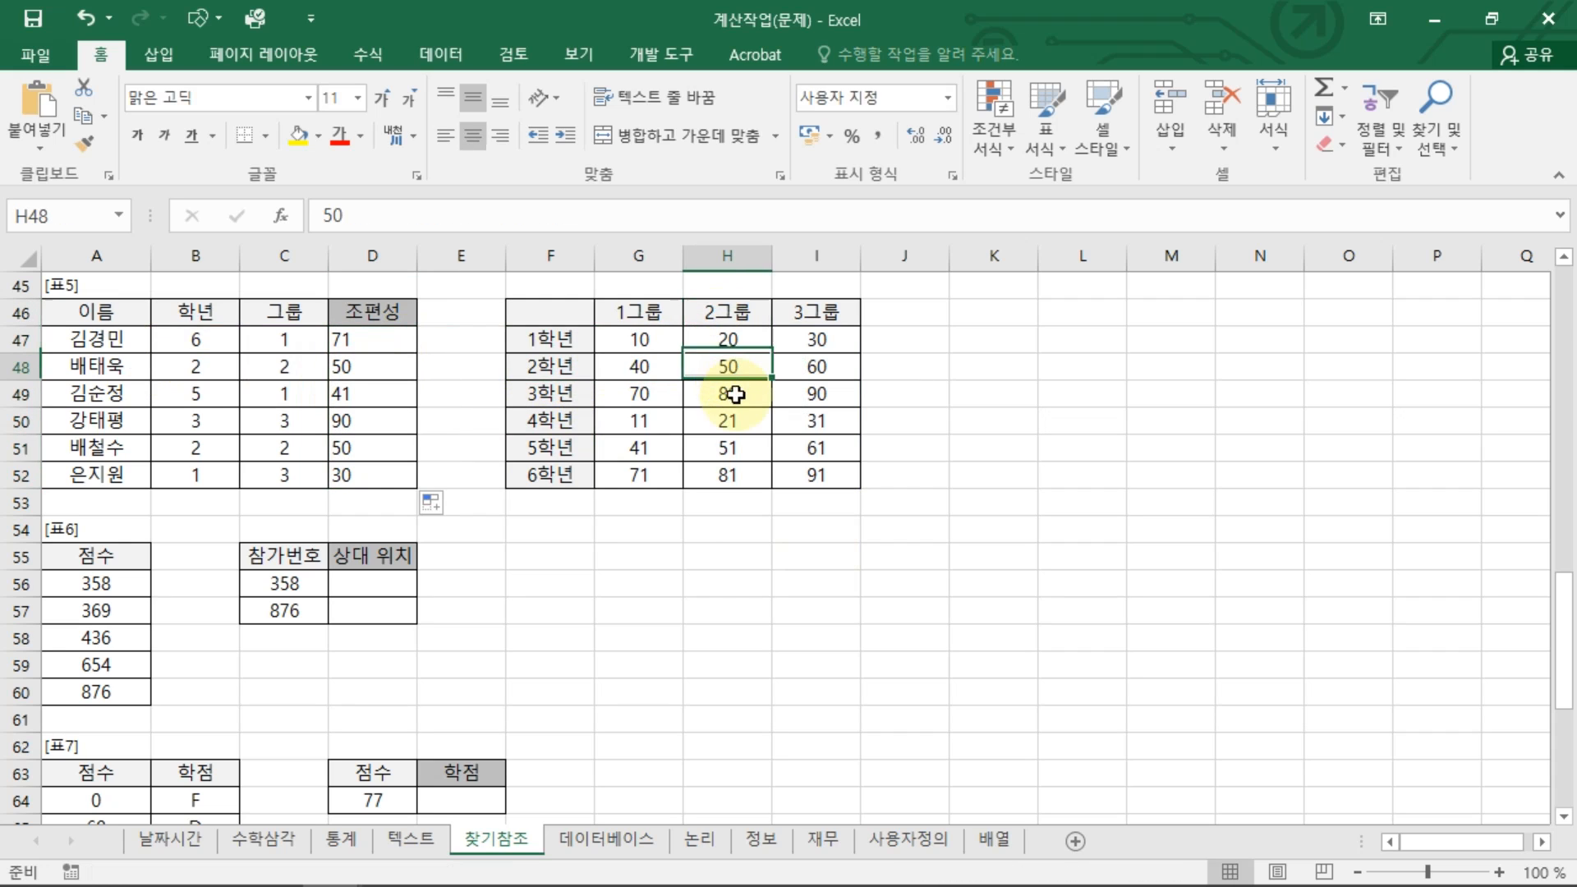
drag(518, 377, 654, 373)
Centre the 조편성 values in D47:D52.
mouse_move(723, 309)
mouse_down()
mouse_move(727, 361)
mouse_move(383, 370)
mouse_move(422, 377)
mouse_move(385, 476)
mouse_up()
key(Escape)
click(485, 140)
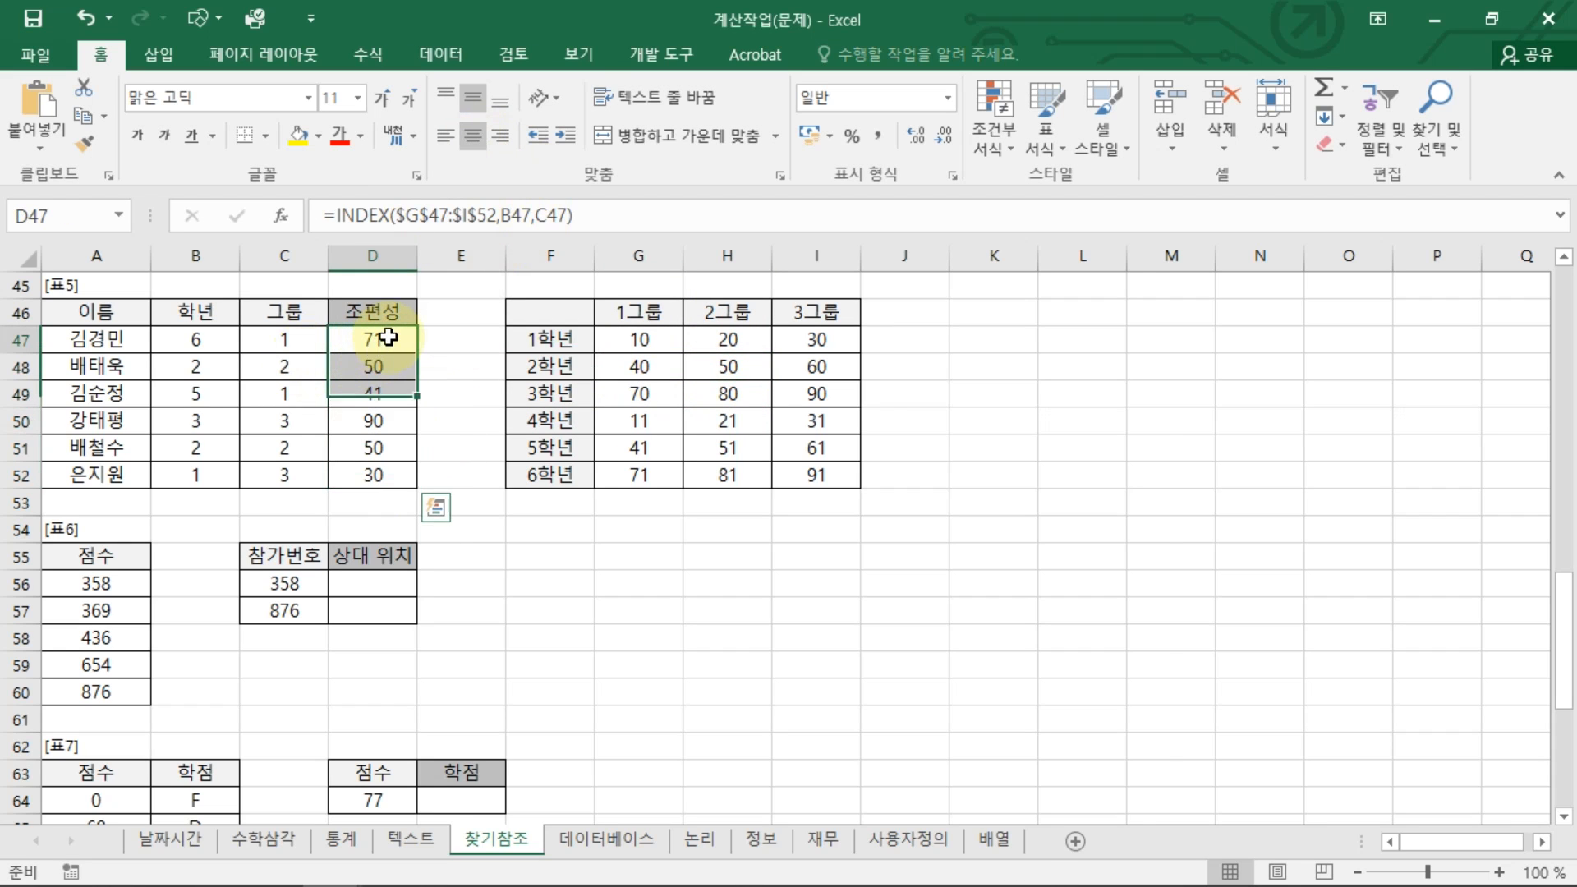
Review the D47 INDEX formula, marking the B47 row argument where MATCH can be nested and checking the row and column arguments.
double_click(388, 340)
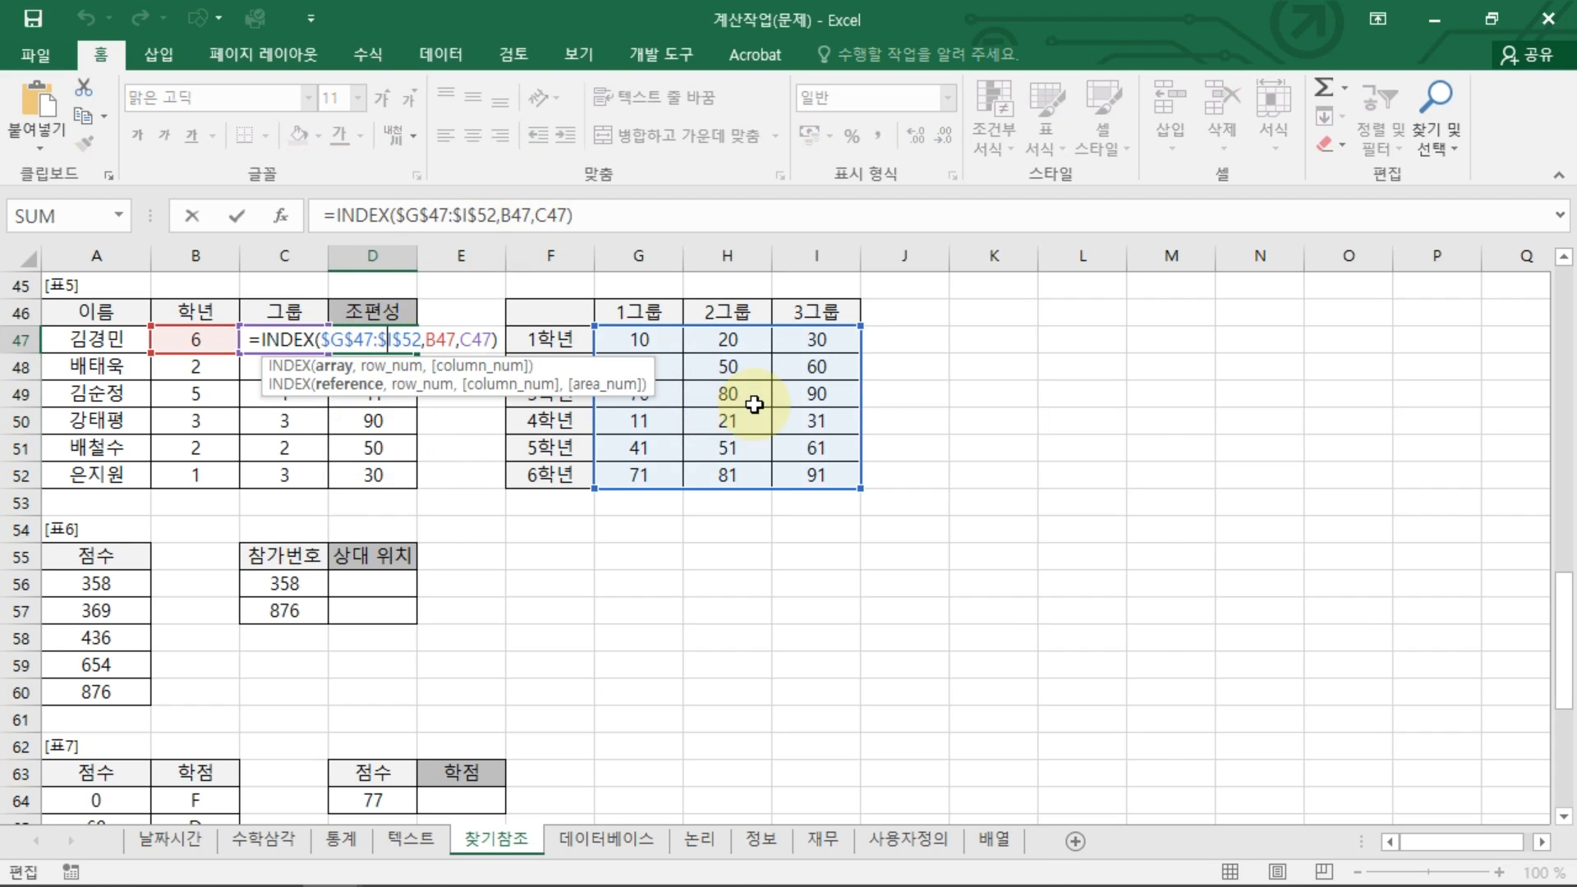
click(501, 342)
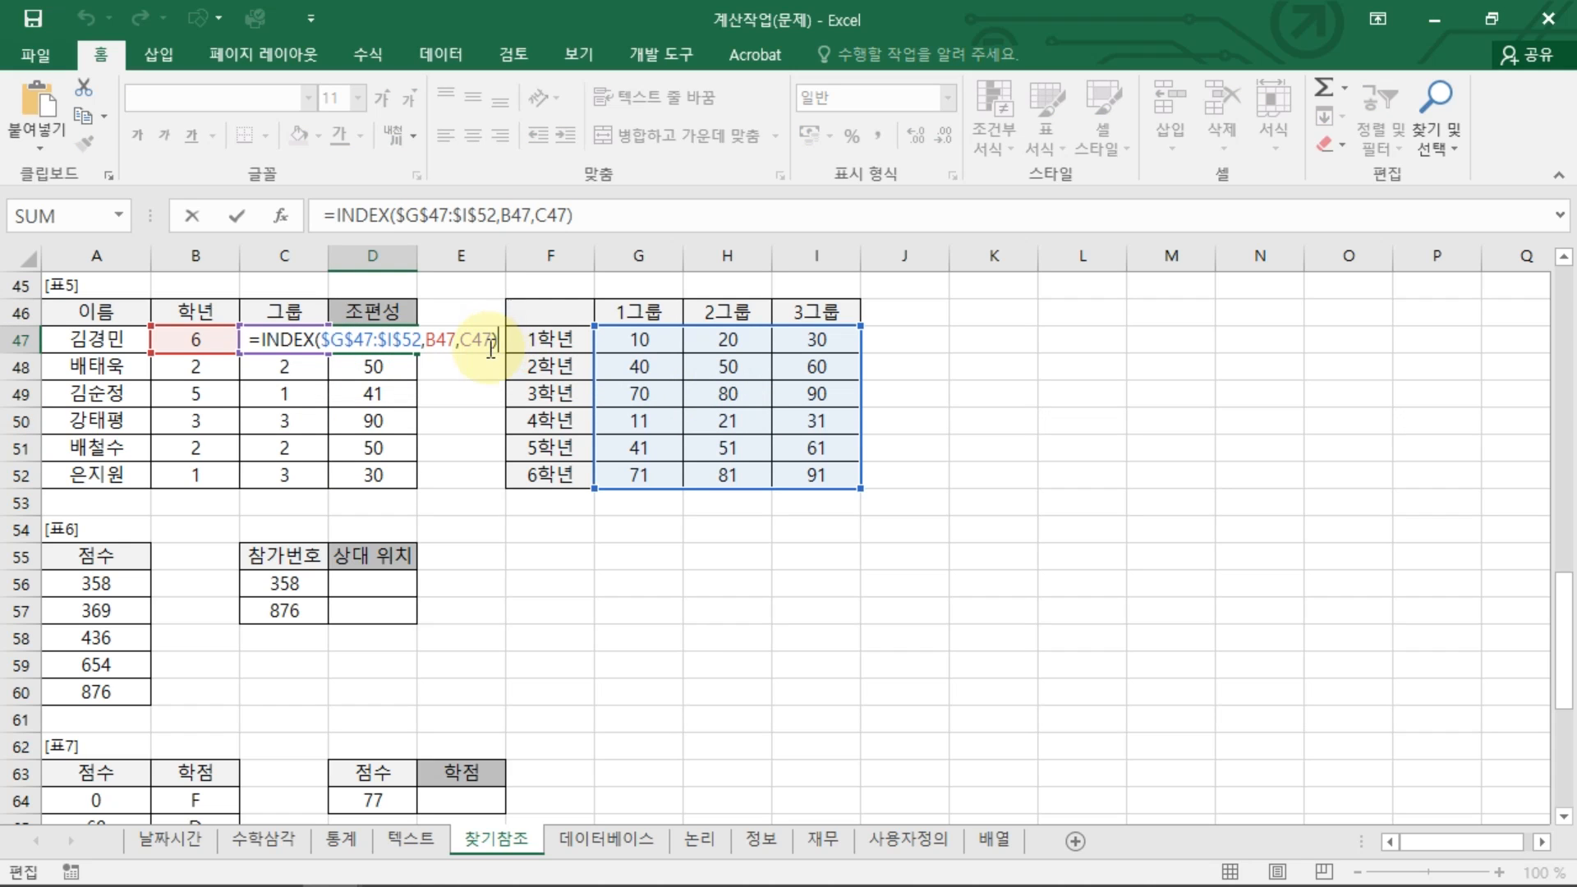
drag(428, 316, 417, 294)
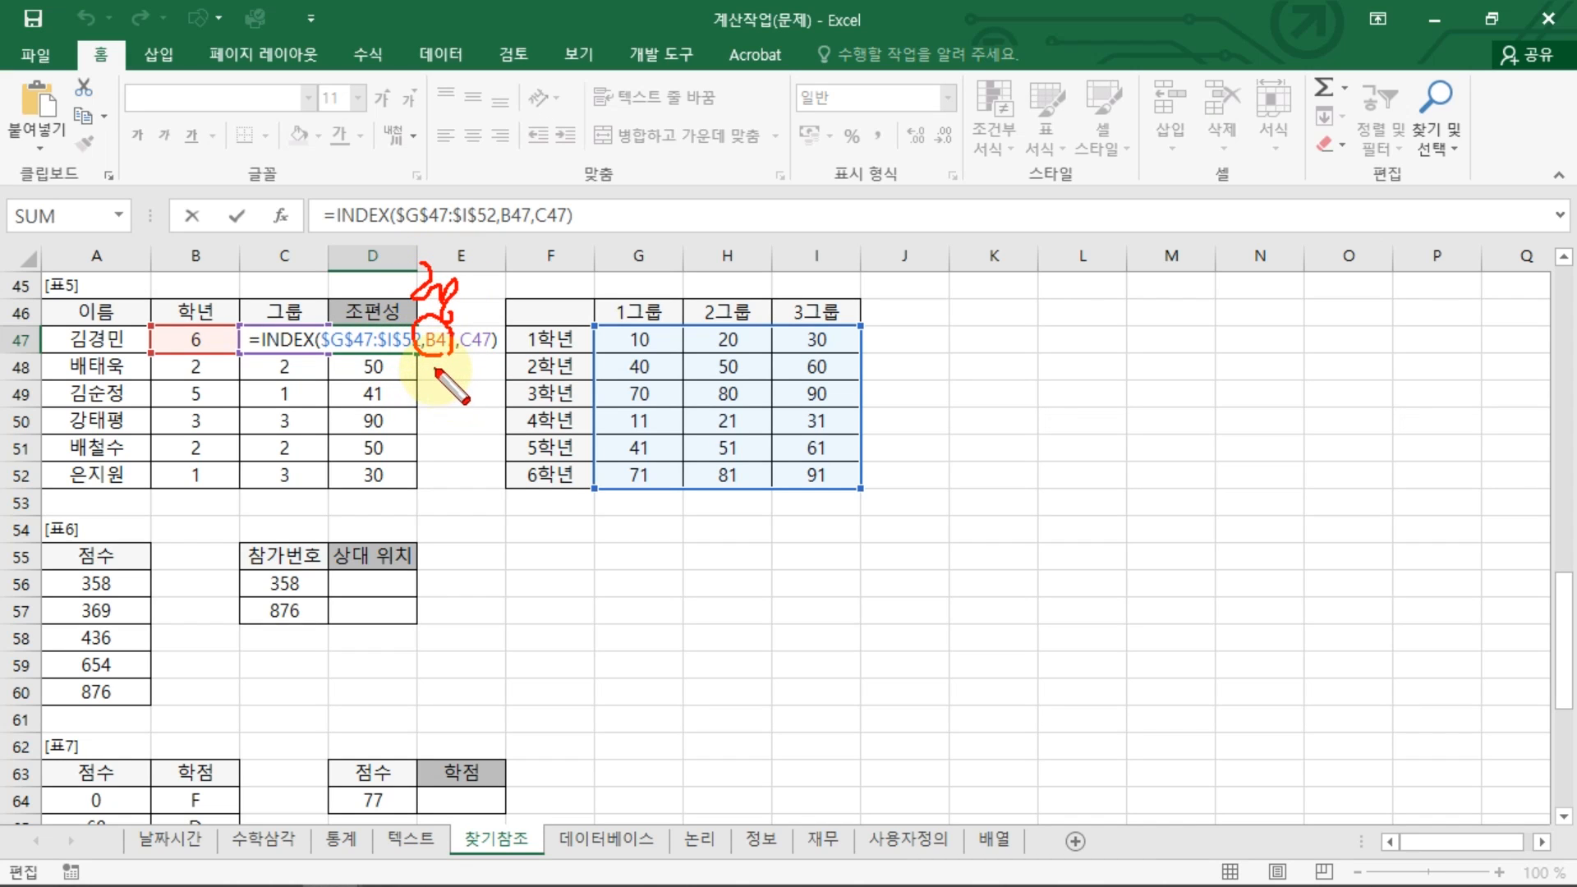
mouse_move(444, 379)
mouse_down()
mouse_move(459, 397)
mouse_move(581, 392)
mouse_up()
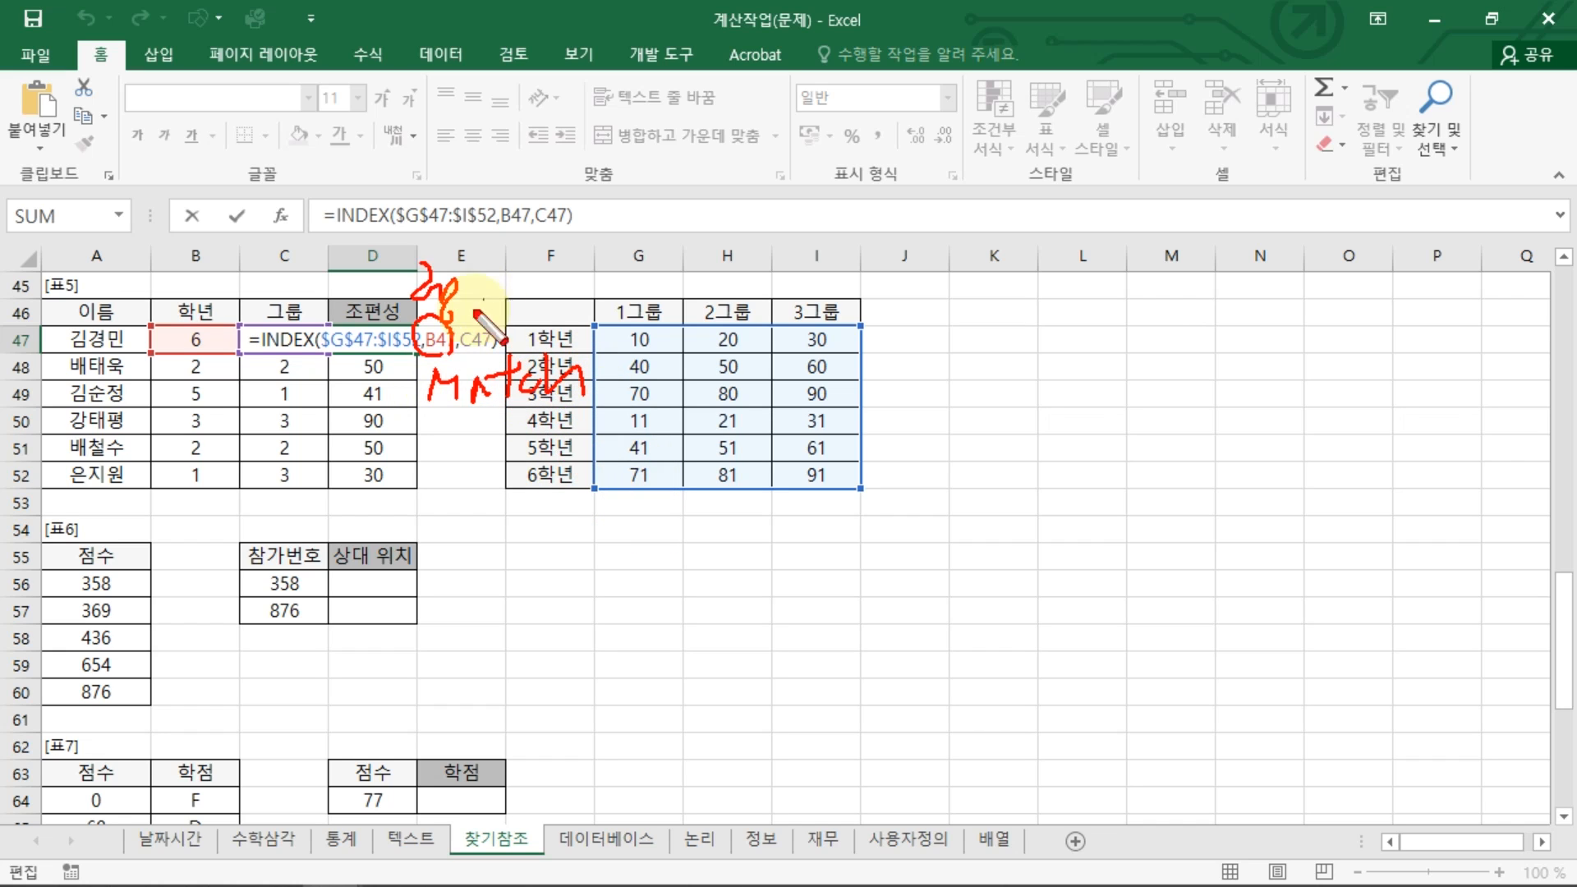
mouse_move(398, 365)
mouse_down()
mouse_move(595, 401)
mouse_move(545, 344)
mouse_move(405, 400)
mouse_up()
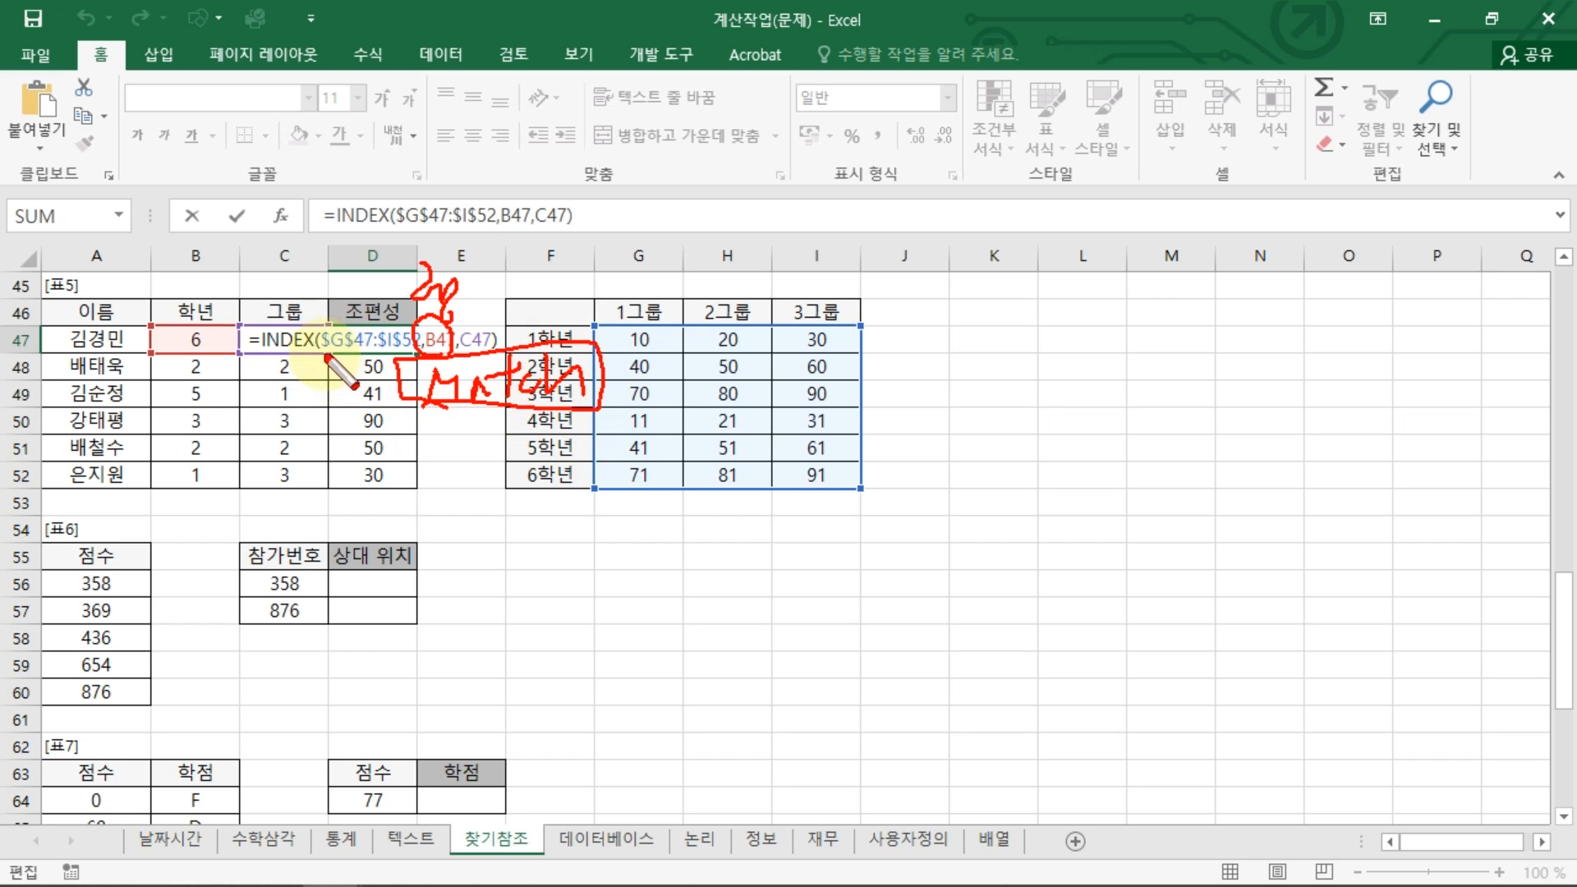
key(Escape)
drag(321, 341, 514, 340)
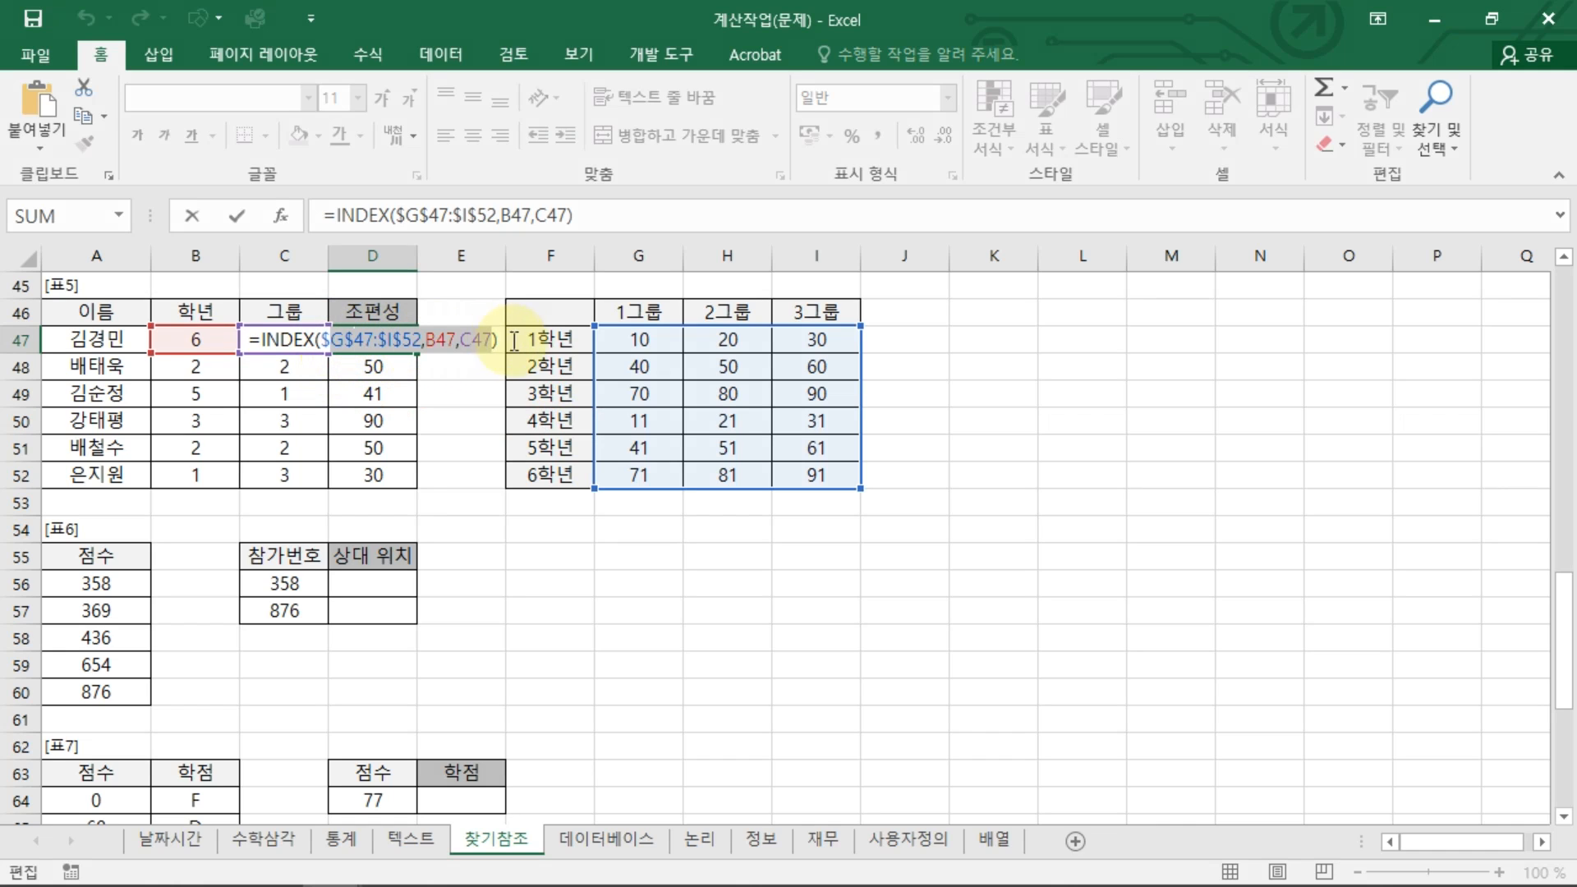
click(458, 340)
click(486, 340)
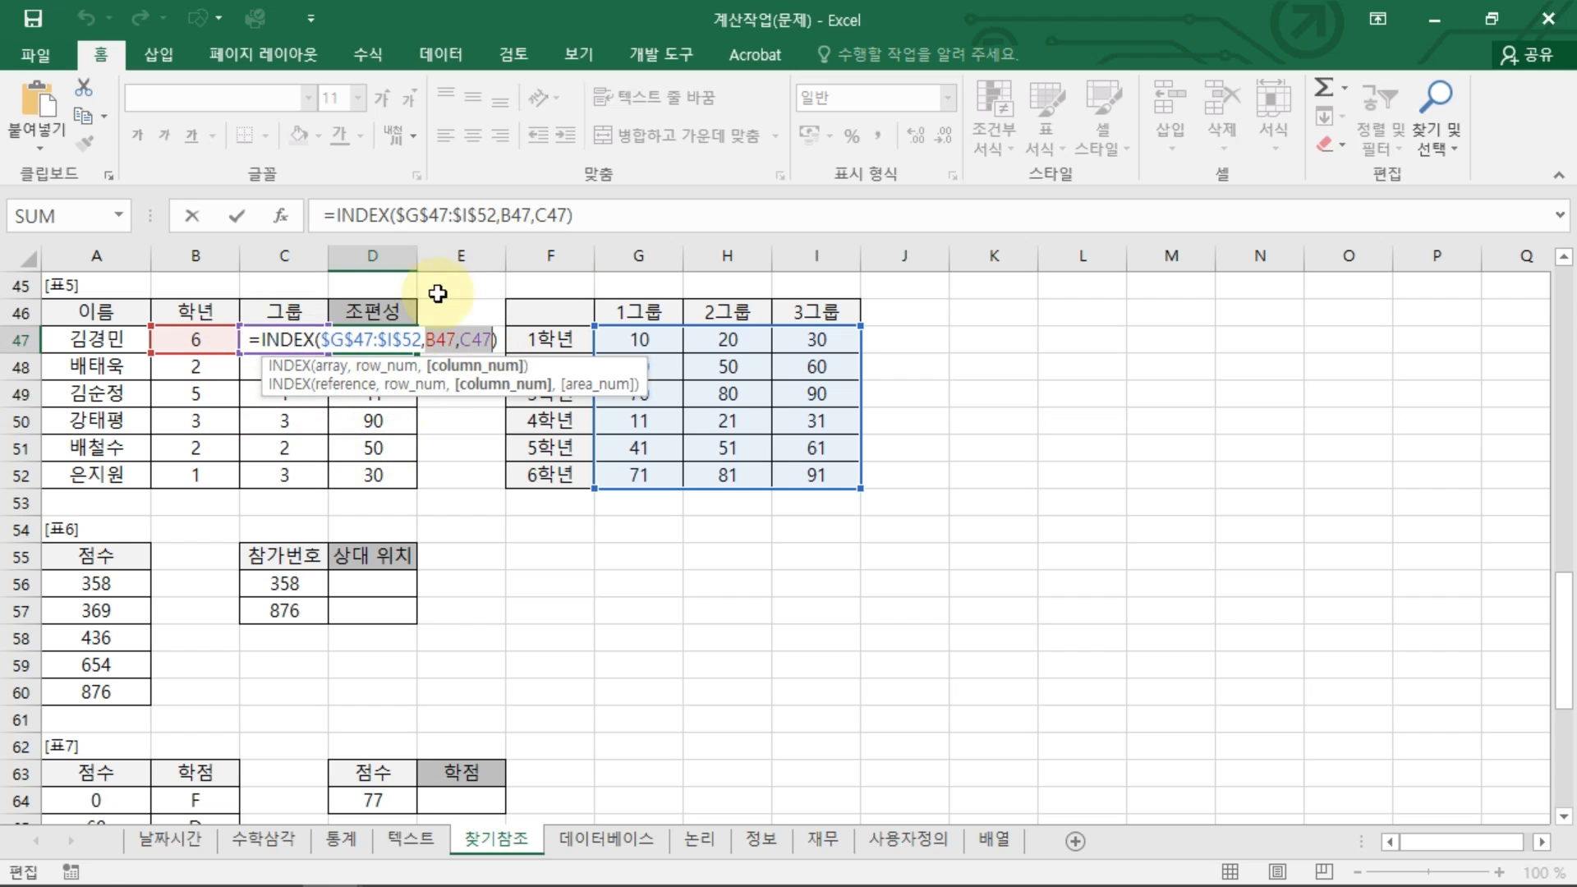
key(ctrl+Return)
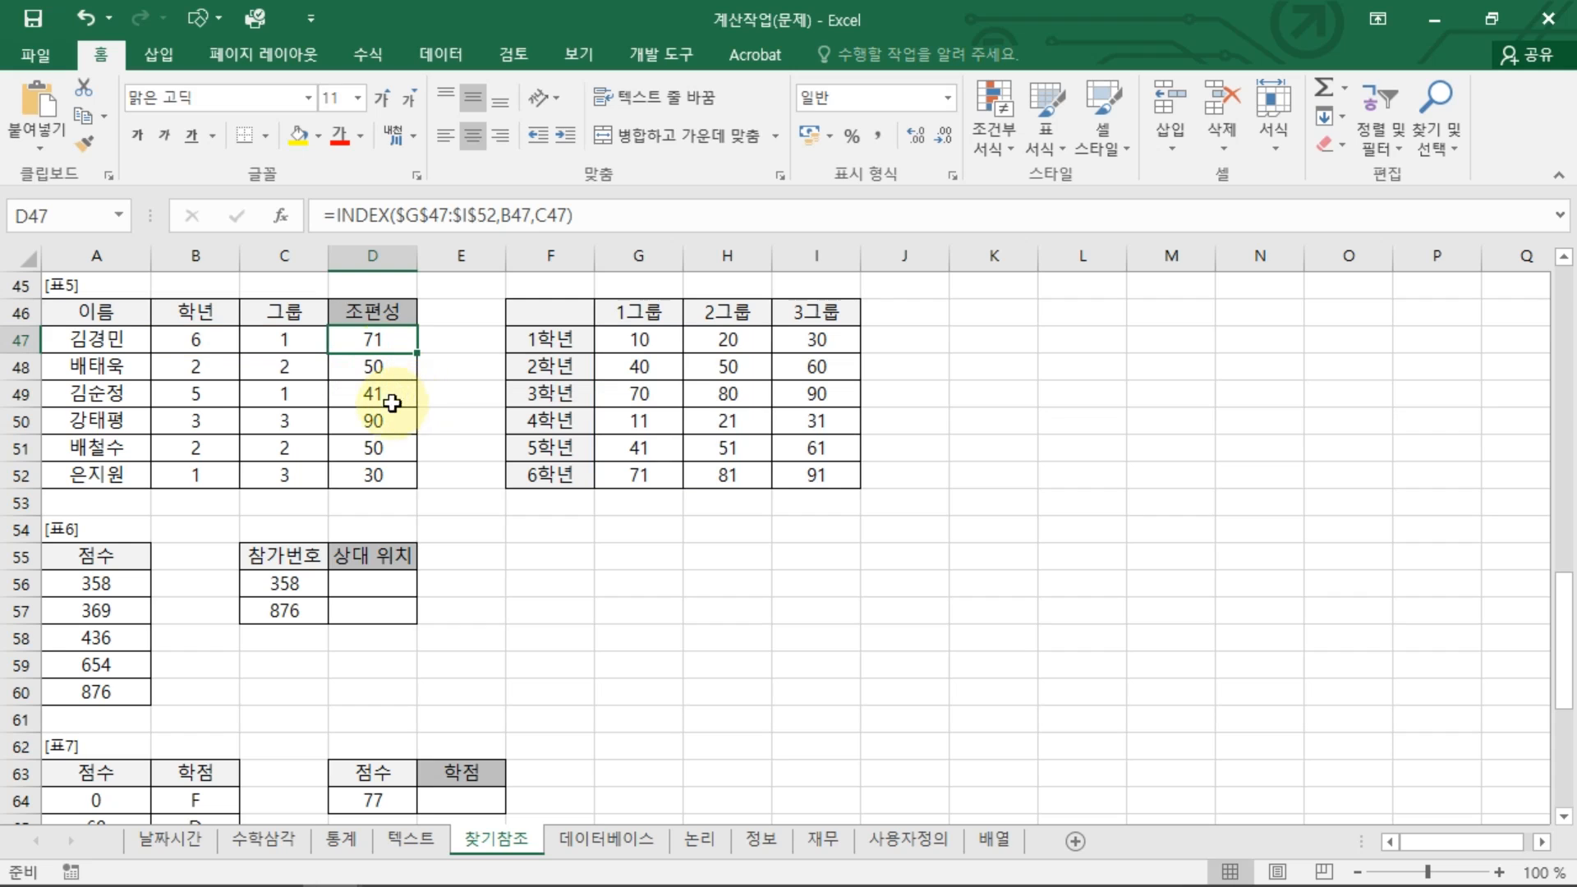
In 표6, trace 참가번호 358 from C56 to its relative position in the 점수 list for D56.
click(371, 590)
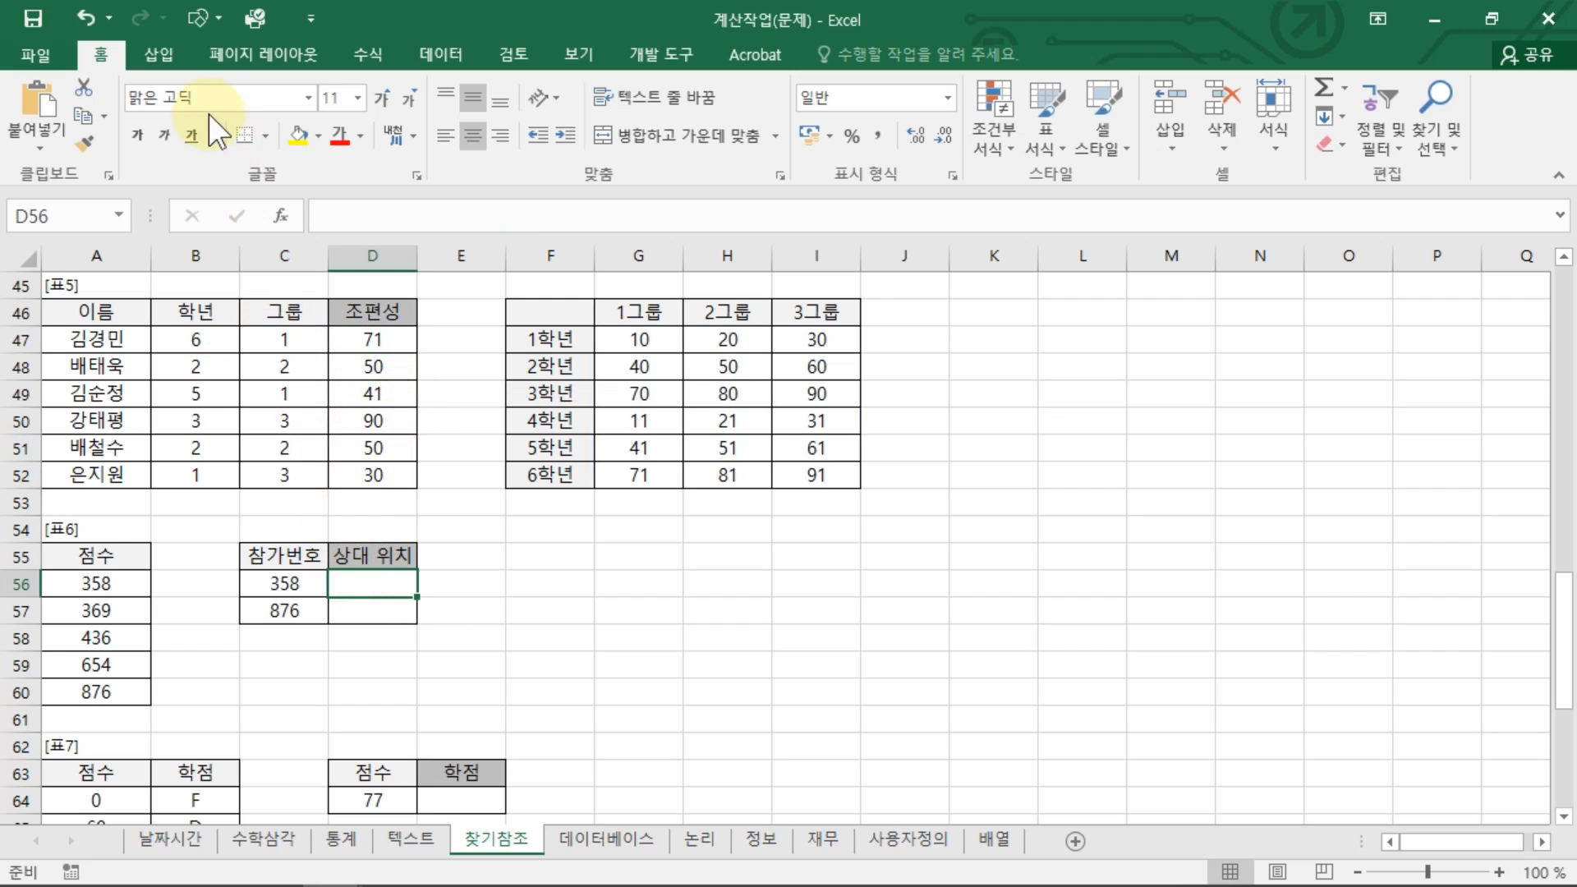
click(415, 593)
double_click(373, 340)
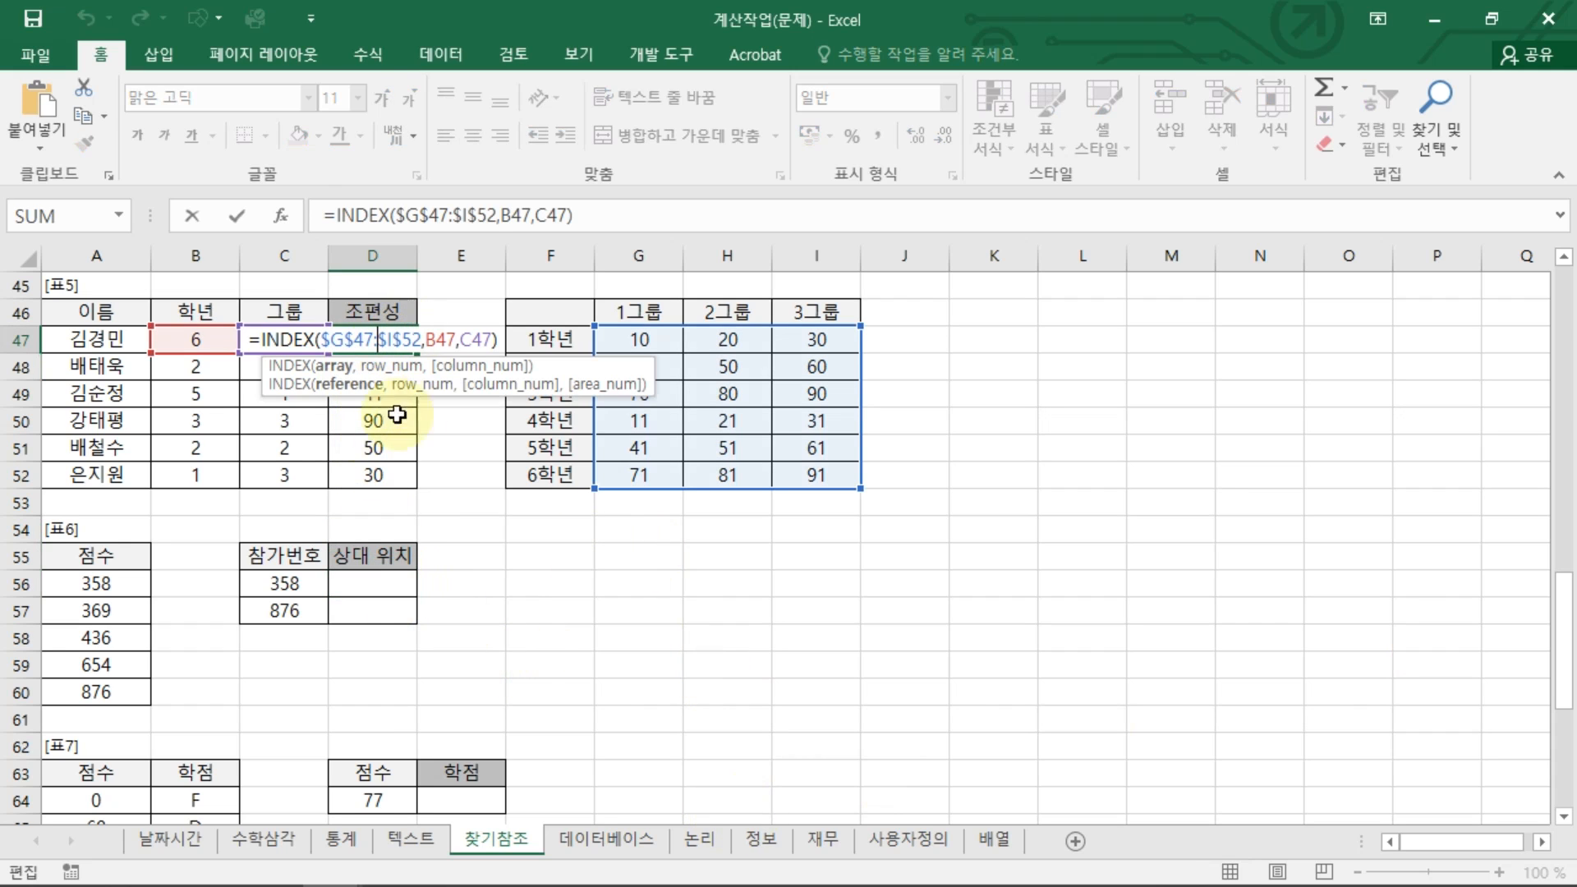
click(395, 579)
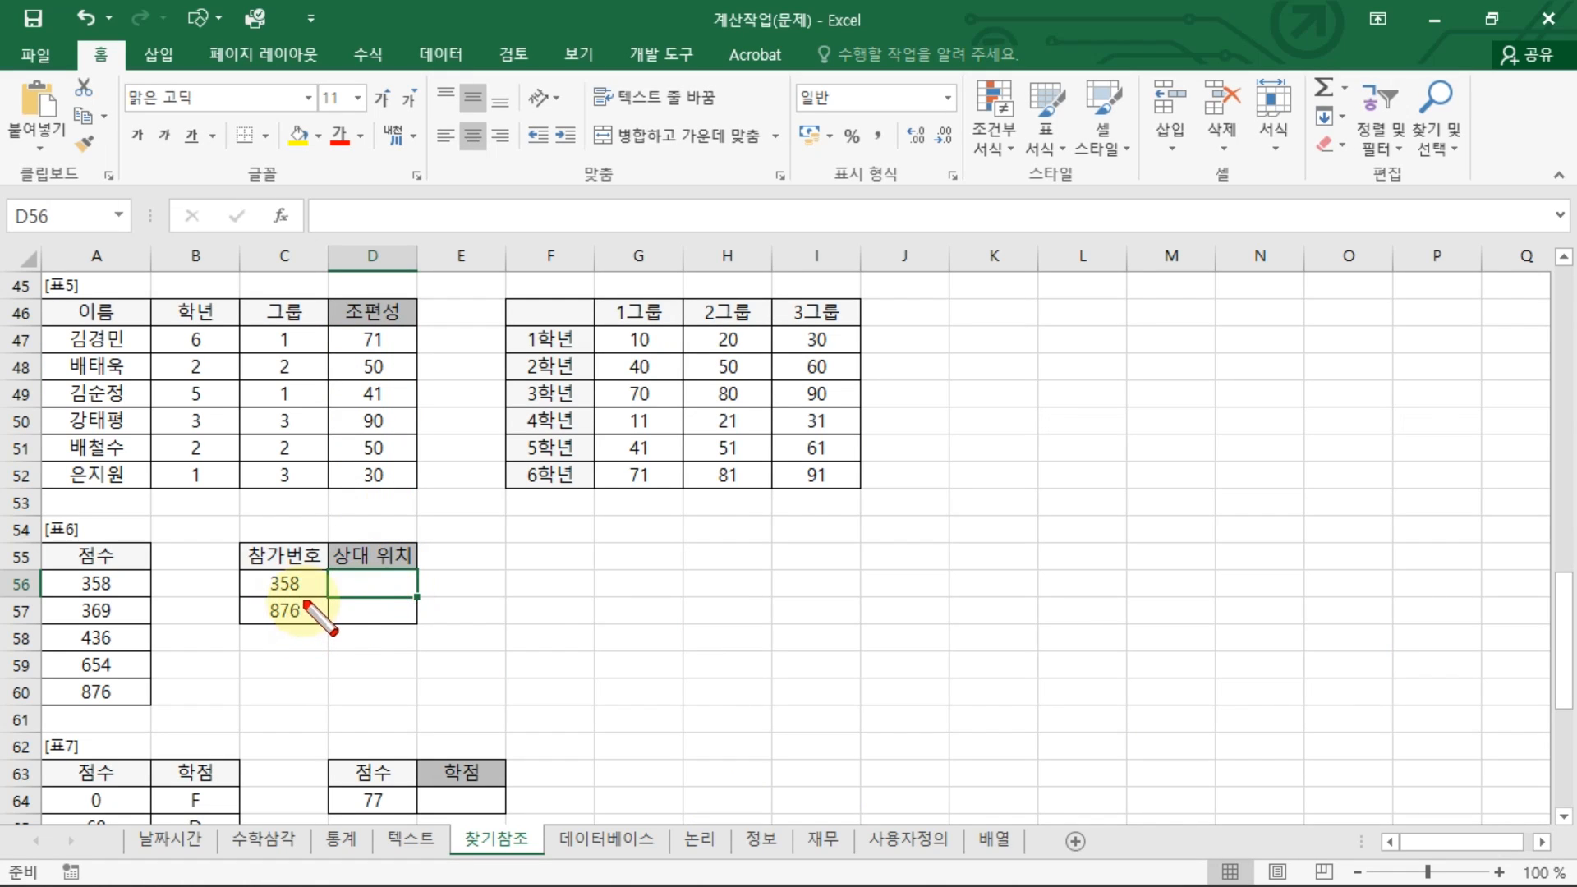
mouse_move(304, 600)
mouse_down()
mouse_move(243, 597)
mouse_move(328, 585)
mouse_move(286, 608)
mouse_up()
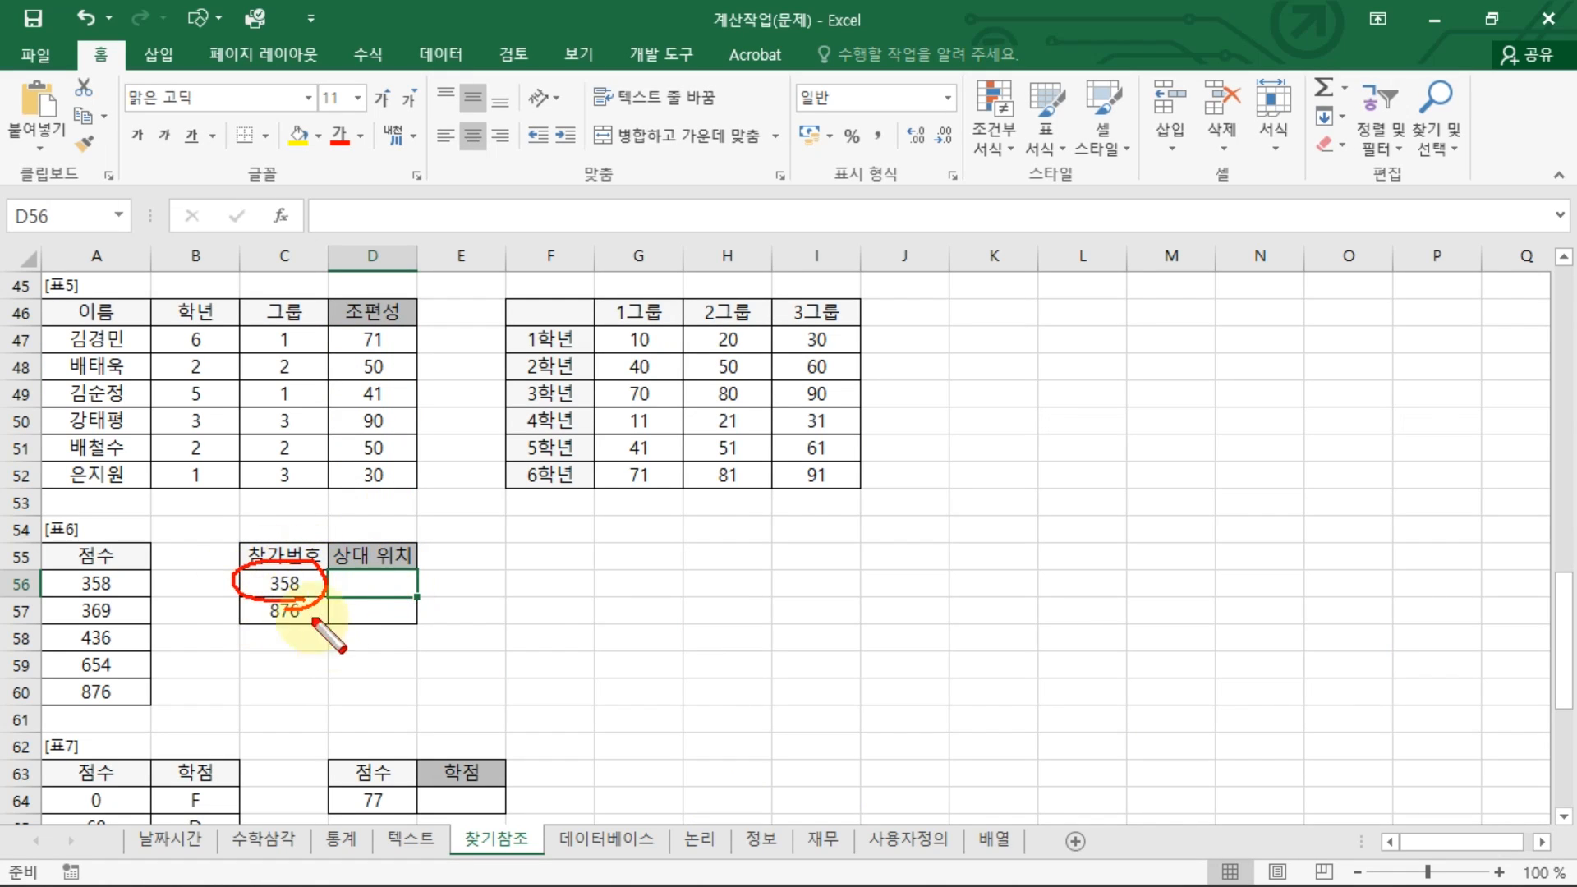
drag(365, 561, 390, 562)
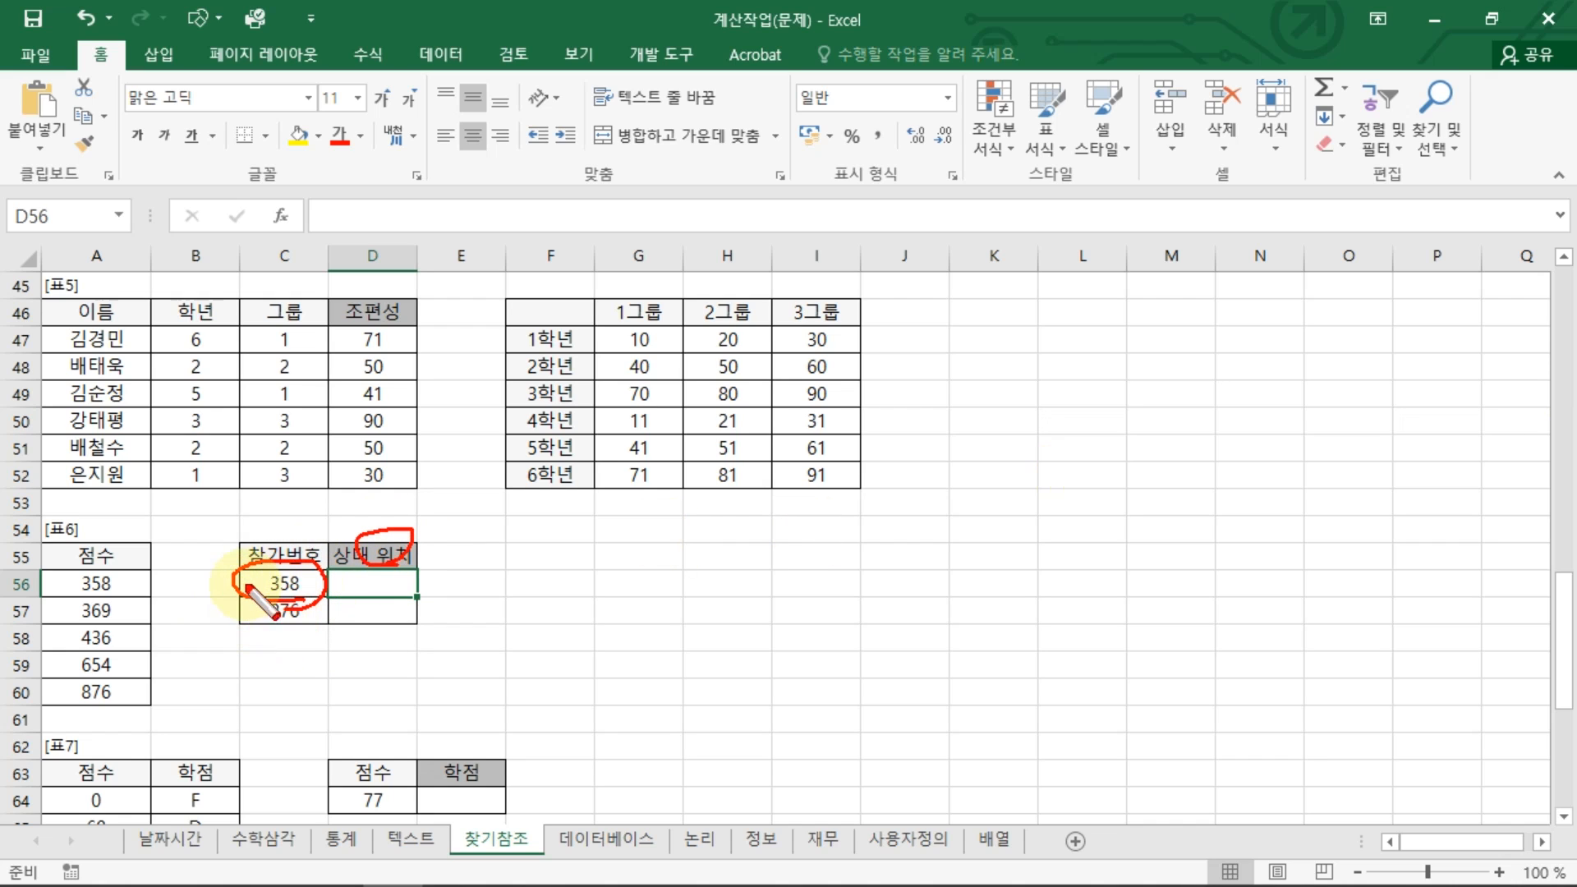
mouse_move(223, 589)
mouse_down()
mouse_move(149, 588)
mouse_move(175, 608)
mouse_up()
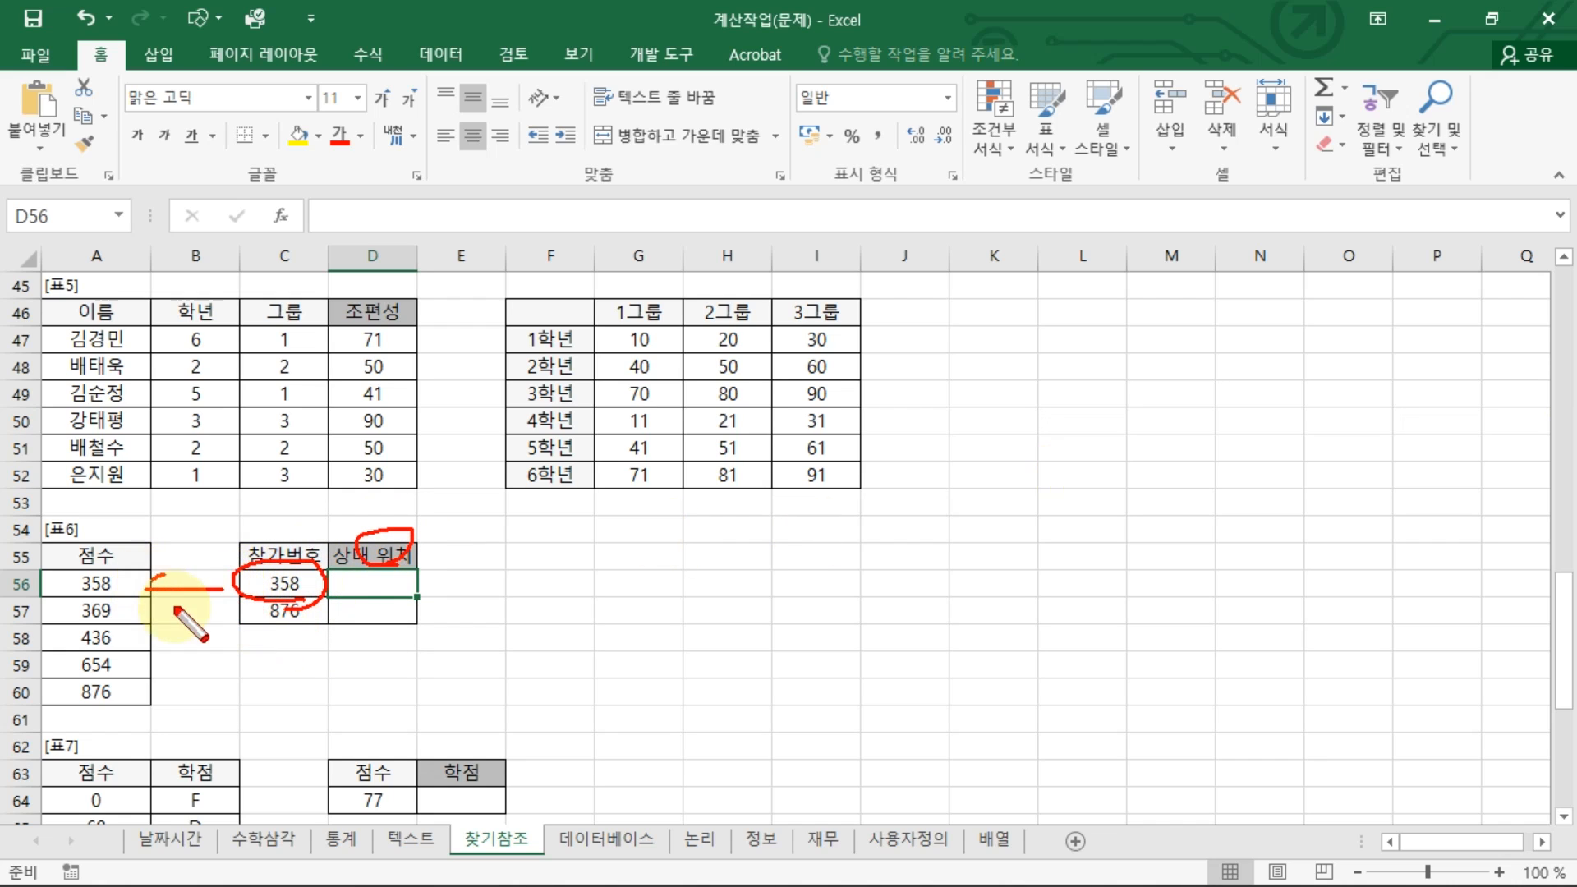
drag(62, 574, 70, 736)
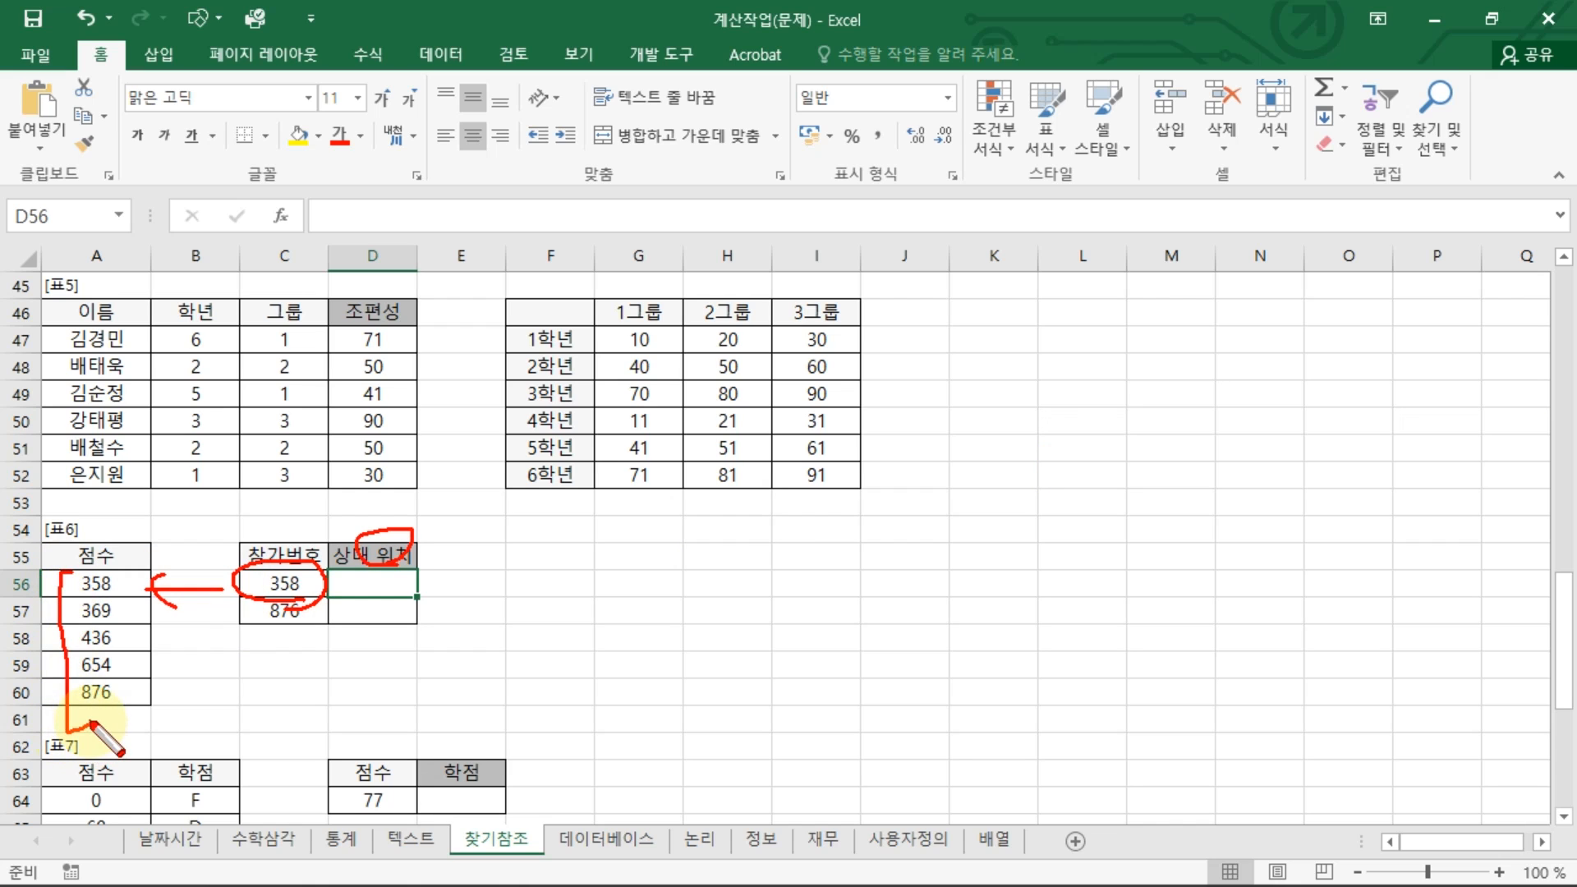
drag(383, 576, 381, 589)
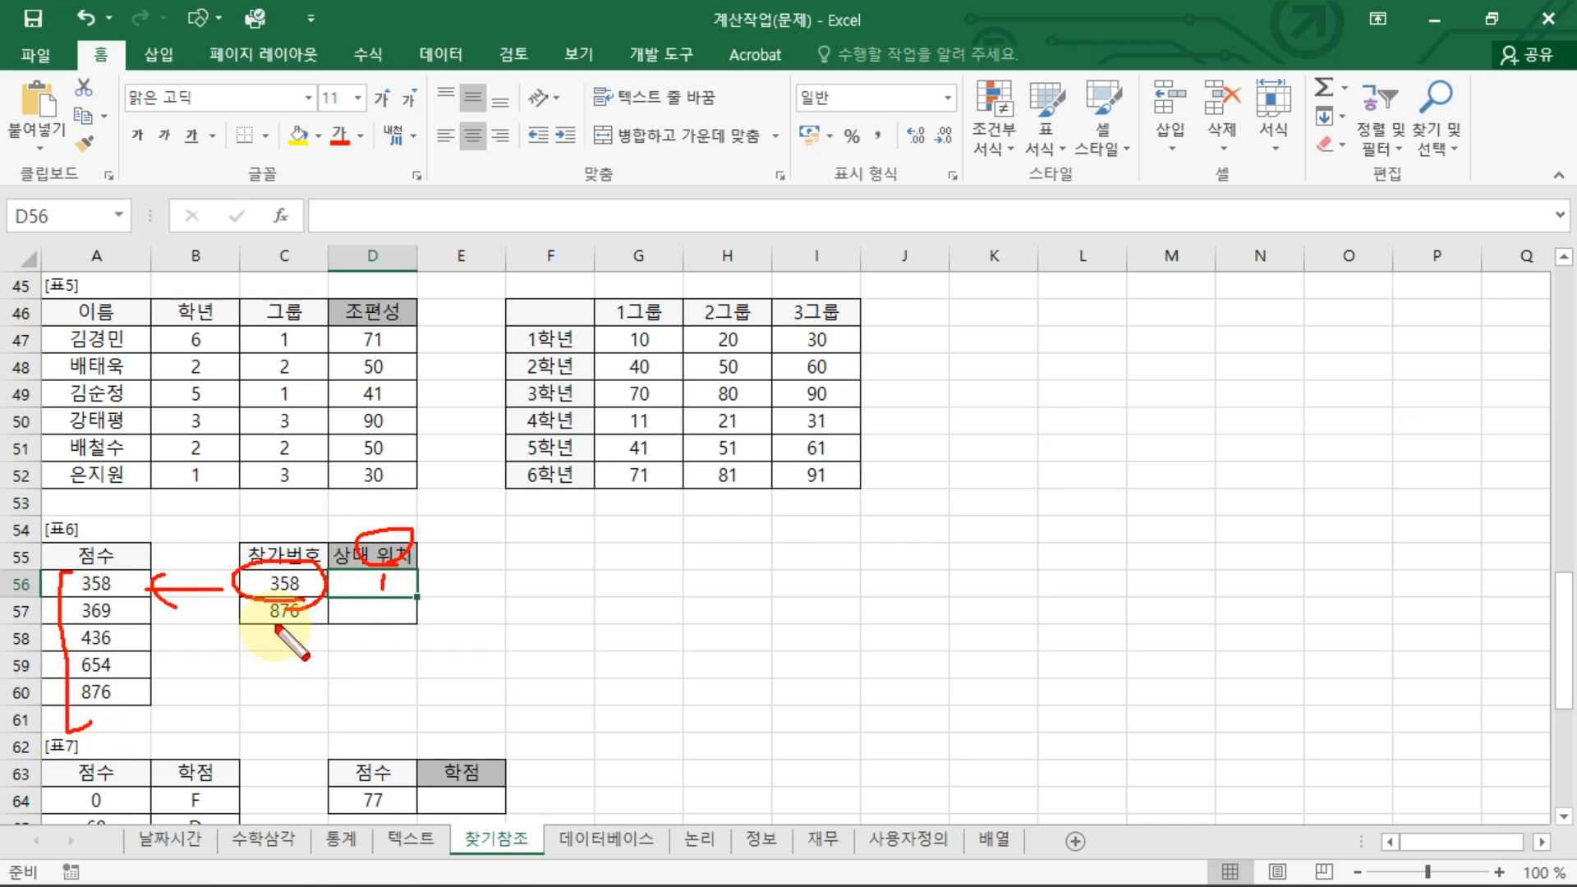
Trace 참가번호 876 from C57 down the 점수 list to its relative position.
mouse_move(277, 627)
mouse_down()
mouse_move(310, 603)
mouse_move(270, 630)
mouse_up()
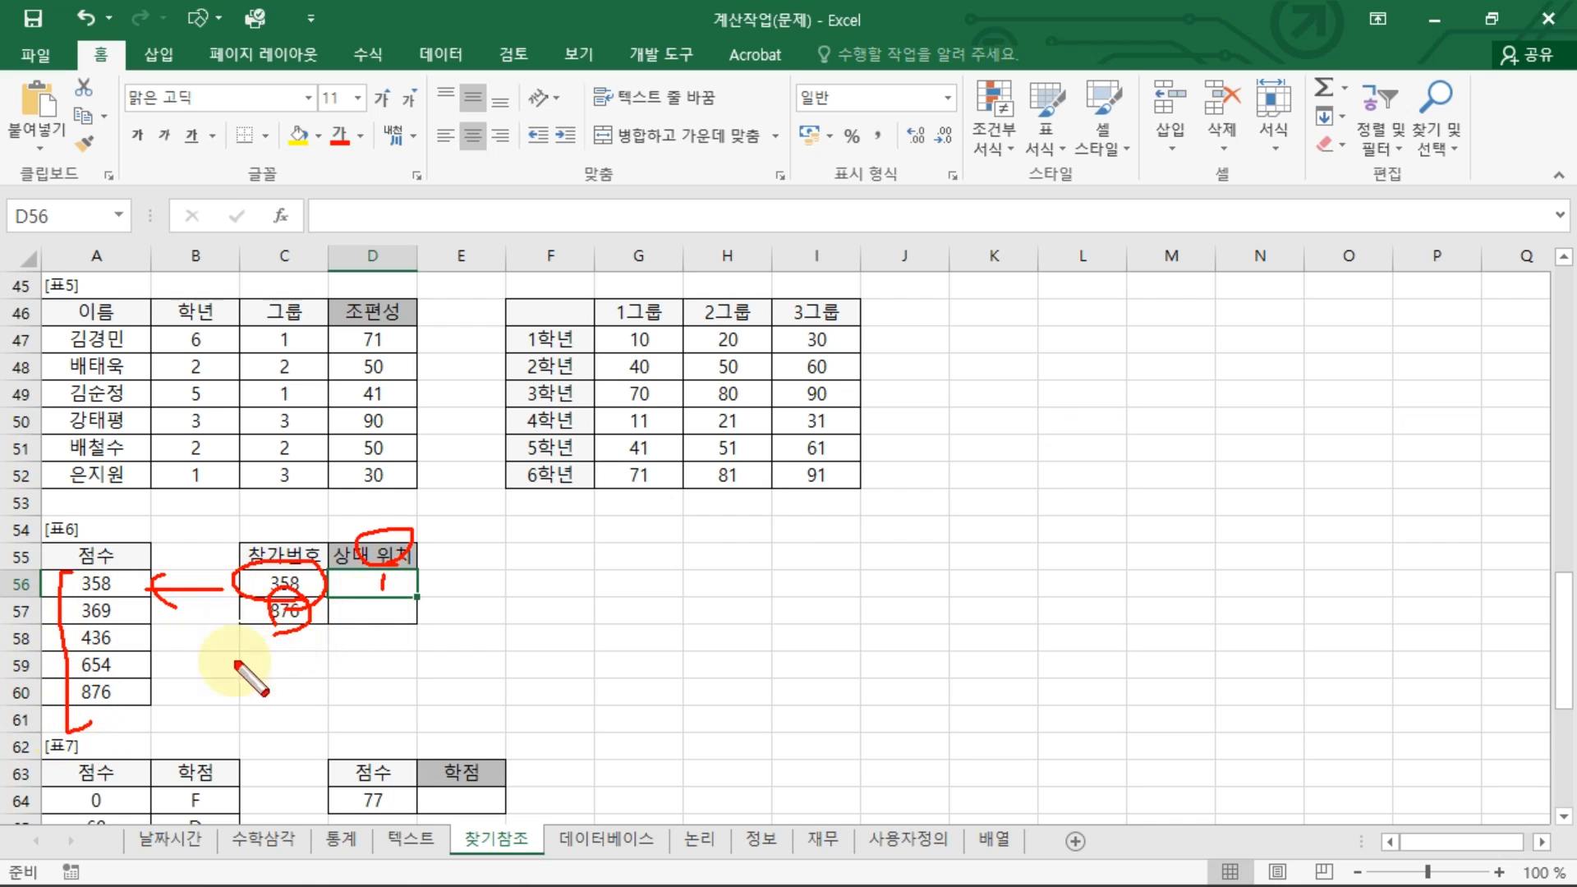
click(127, 617)
click(126, 643)
click(130, 672)
click(127, 698)
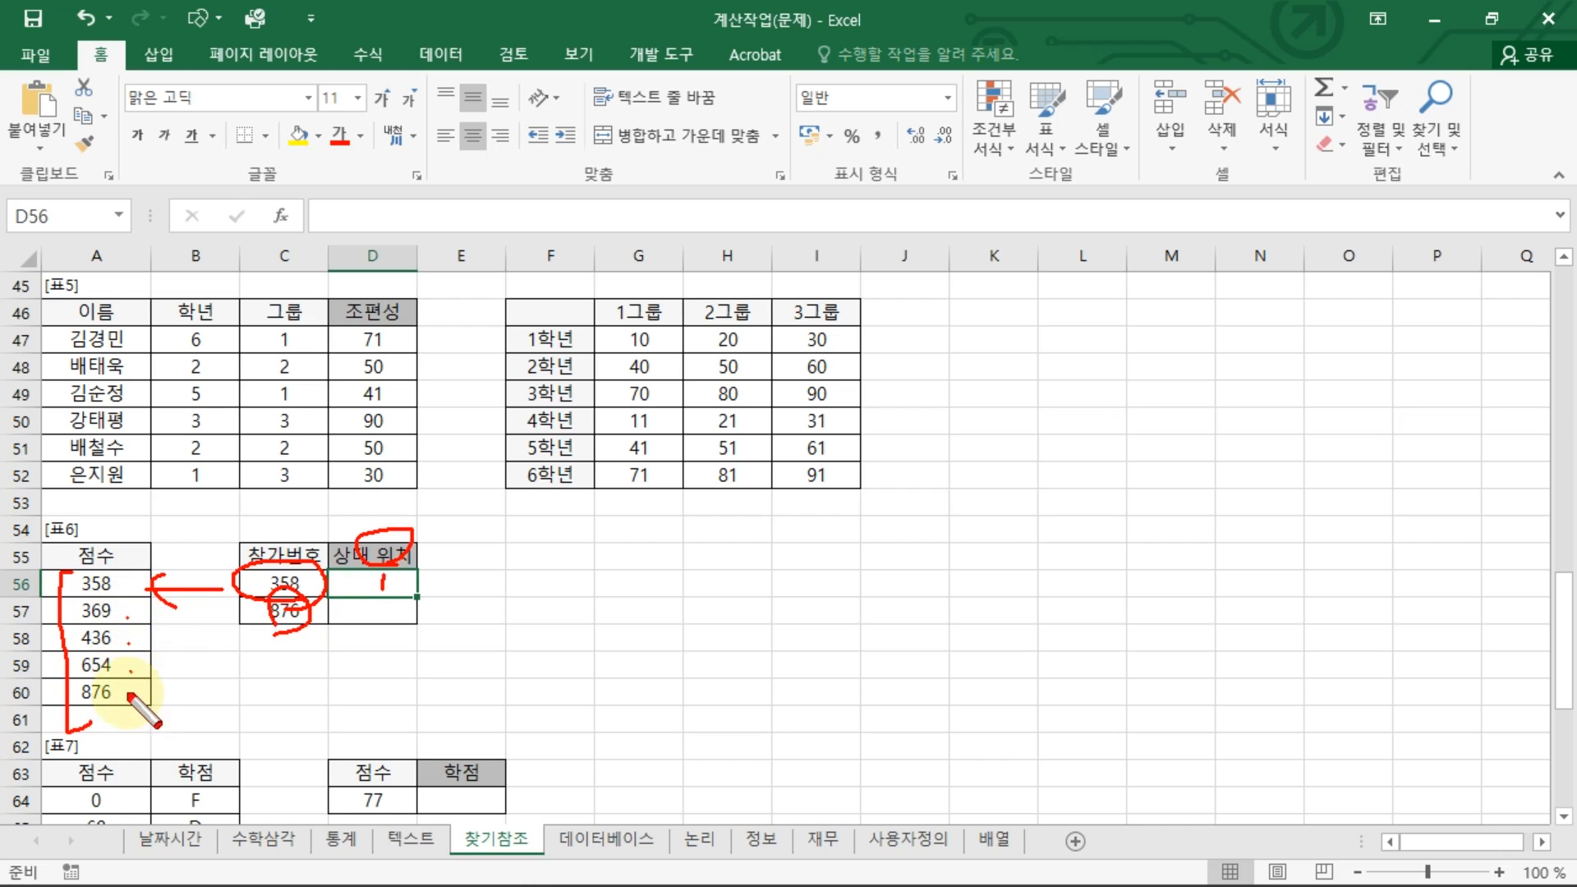
mouse_move(358, 604)
mouse_down()
mouse_move(345, 639)
mouse_move(351, 615)
mouse_up()
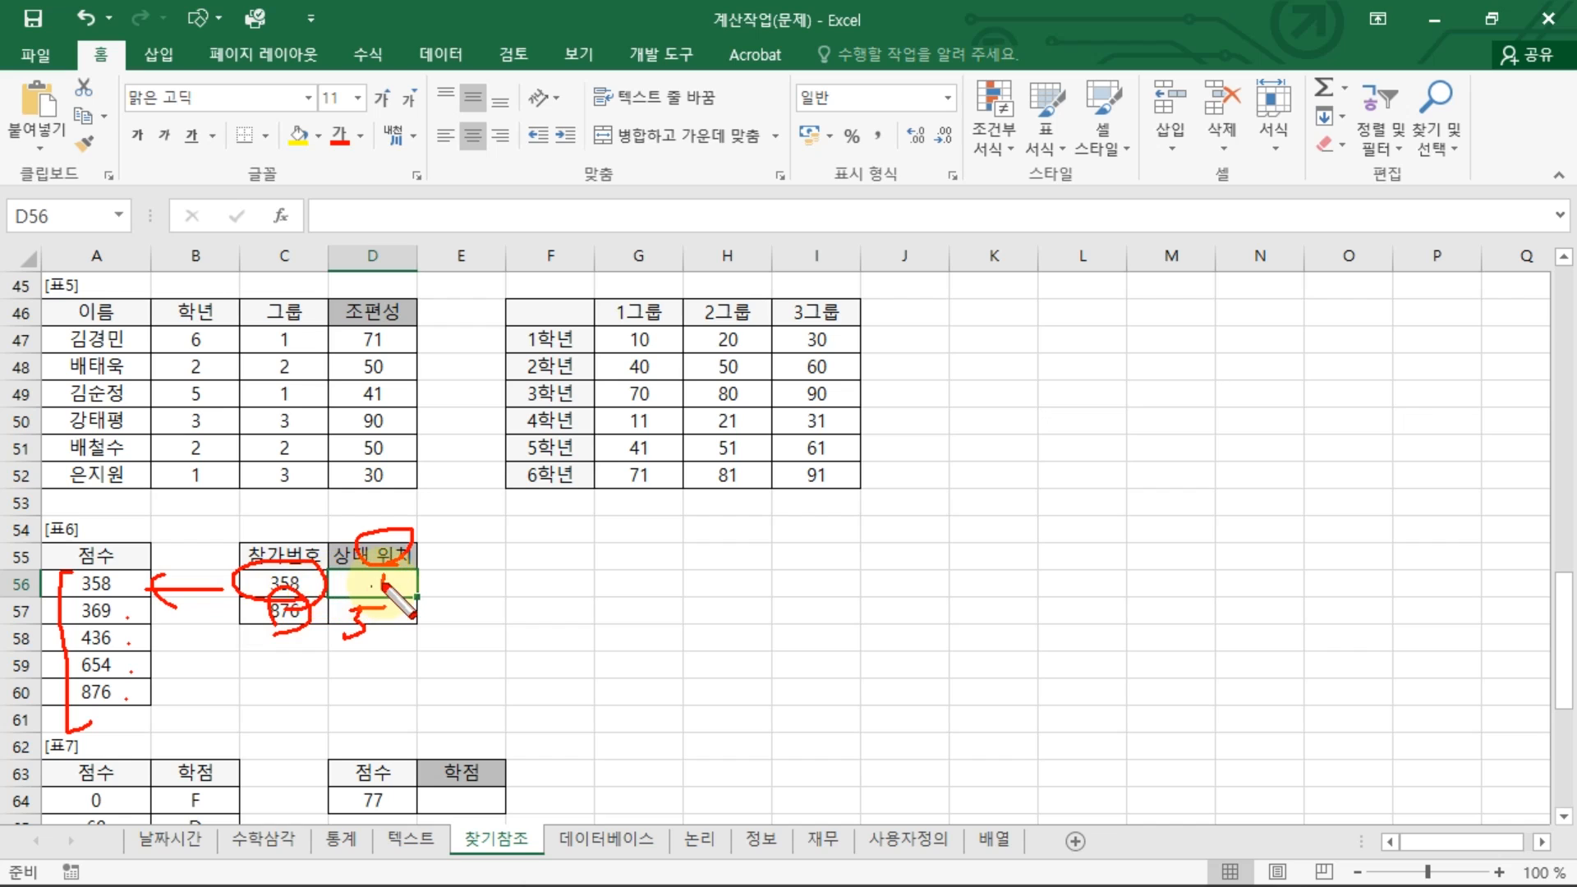
key(Escape)
Start a MATCH formula in D56 with C56 as the lookup value.
text(=)
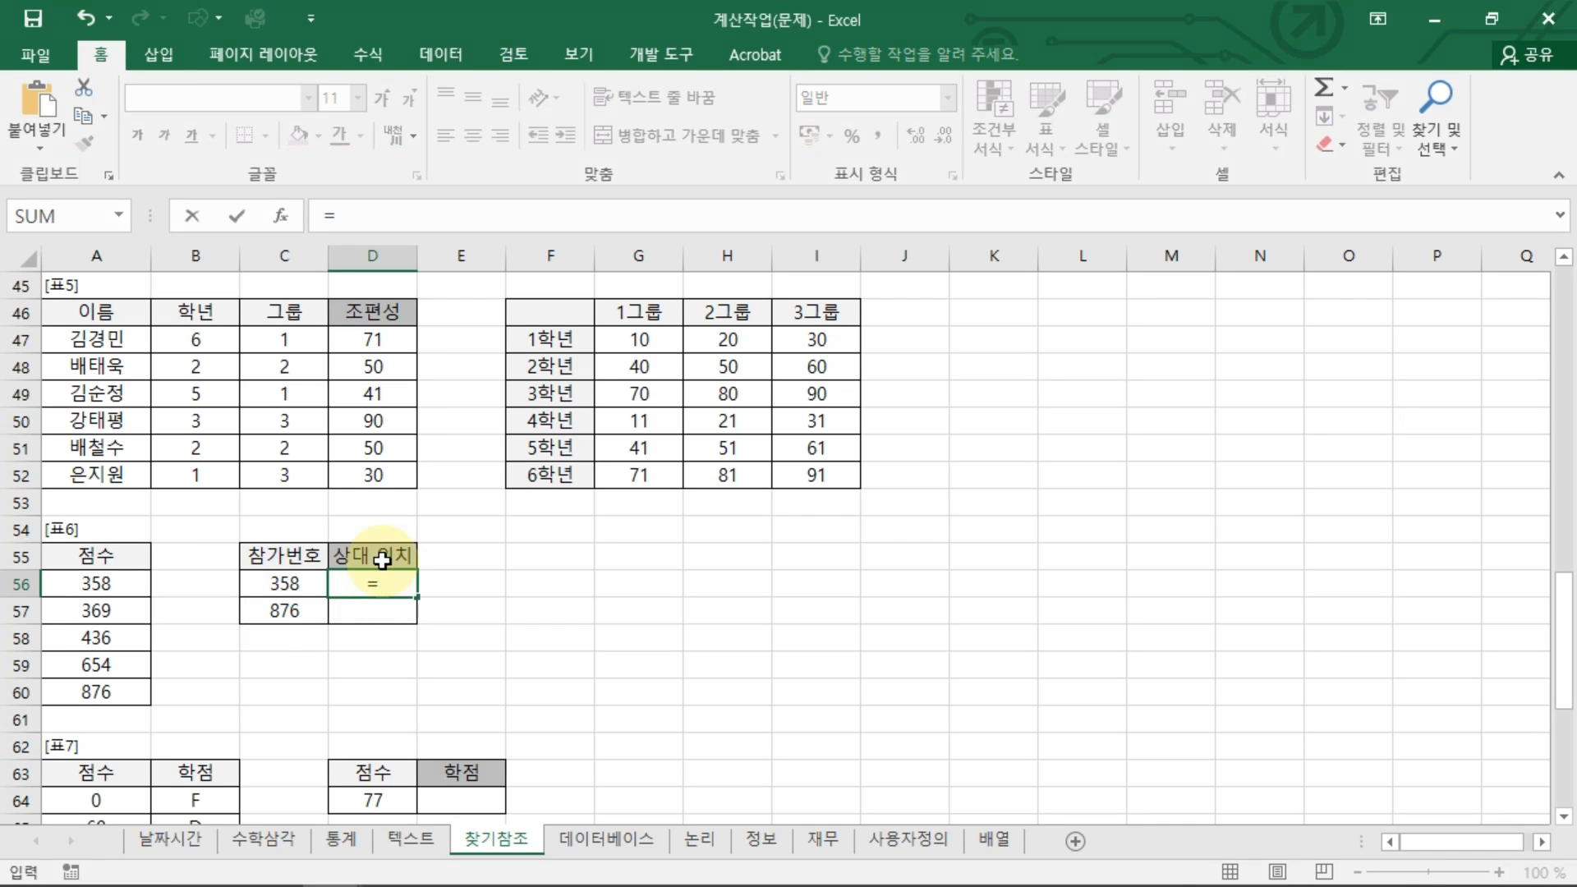
text(MATCH()
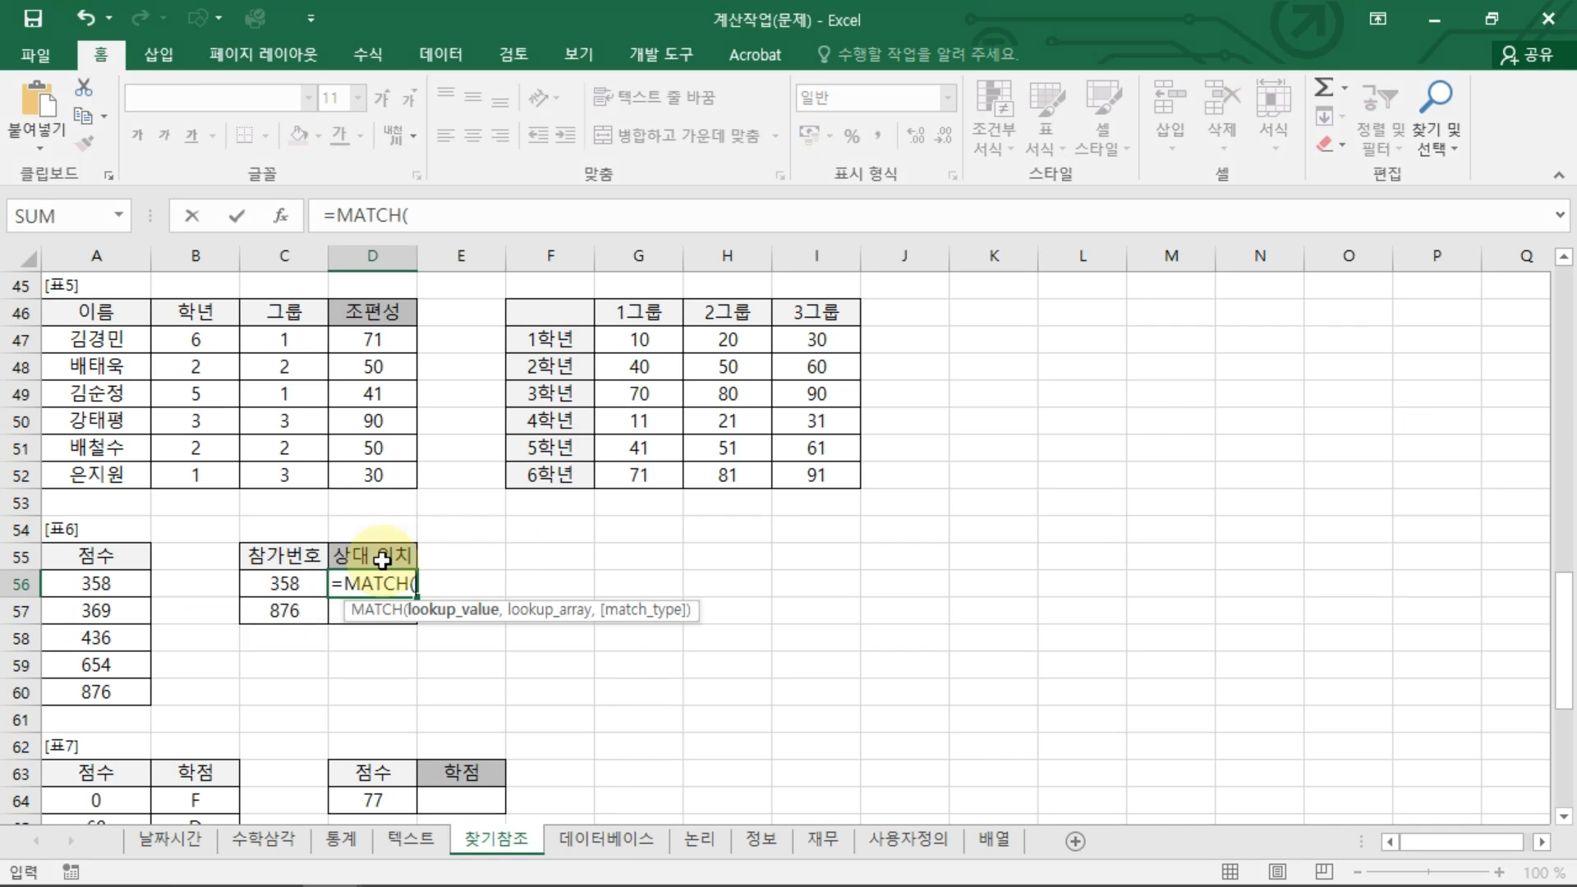
click(293, 584)
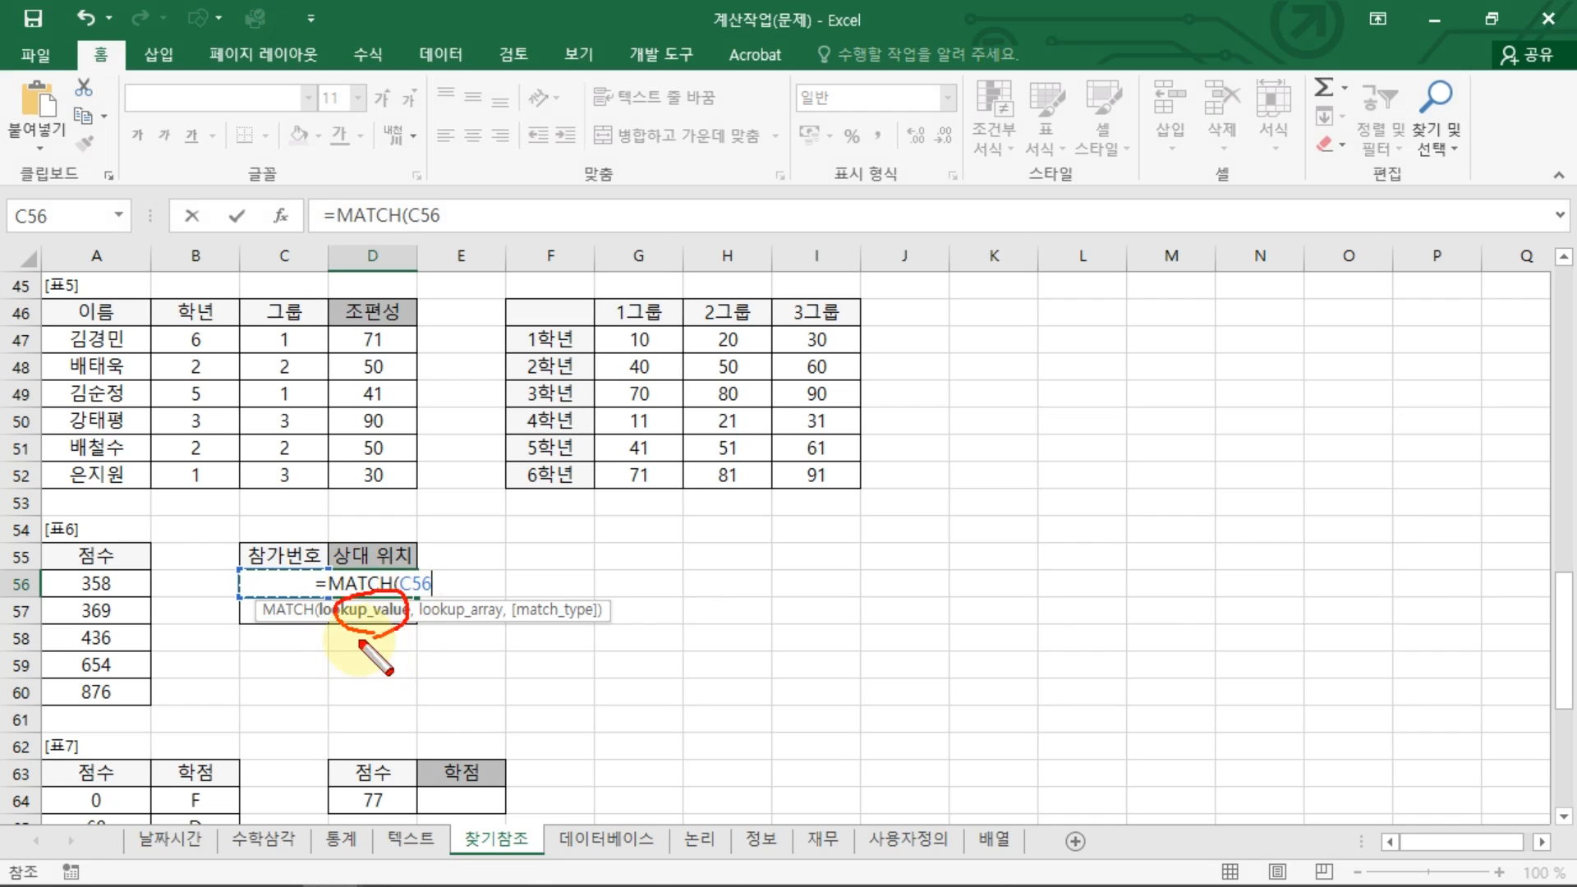
drag(386, 620, 466, 589)
text(,)
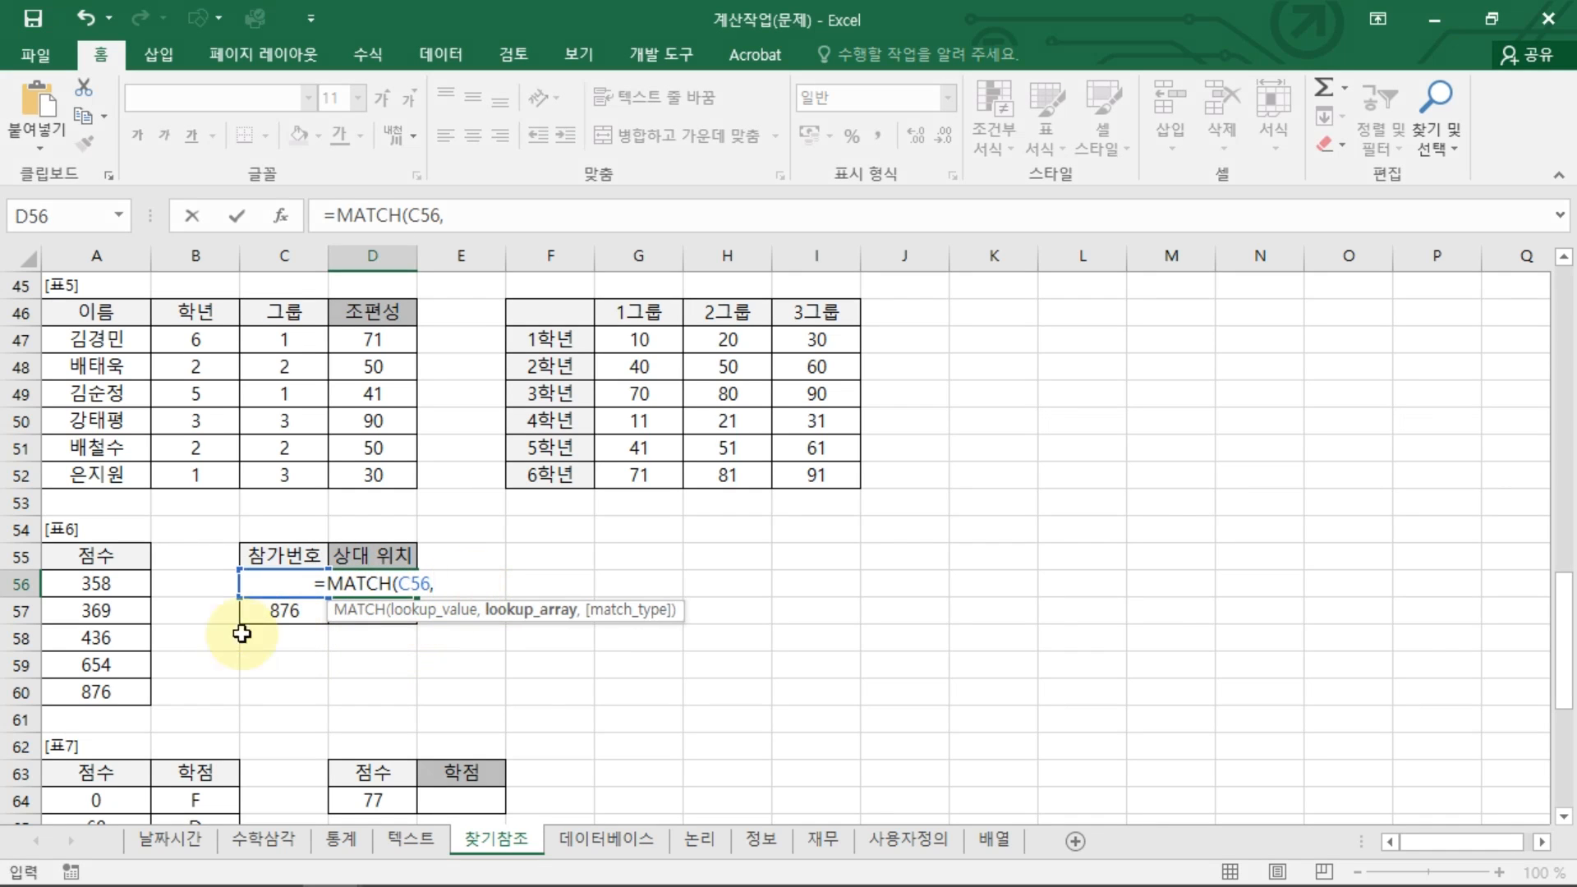
Give MATCH the absolute lookup array $A$56:$A$60 and match type 0 (정확히 일치), and enter the formula in D56.
click(119, 584)
drag(121, 609, 125, 684)
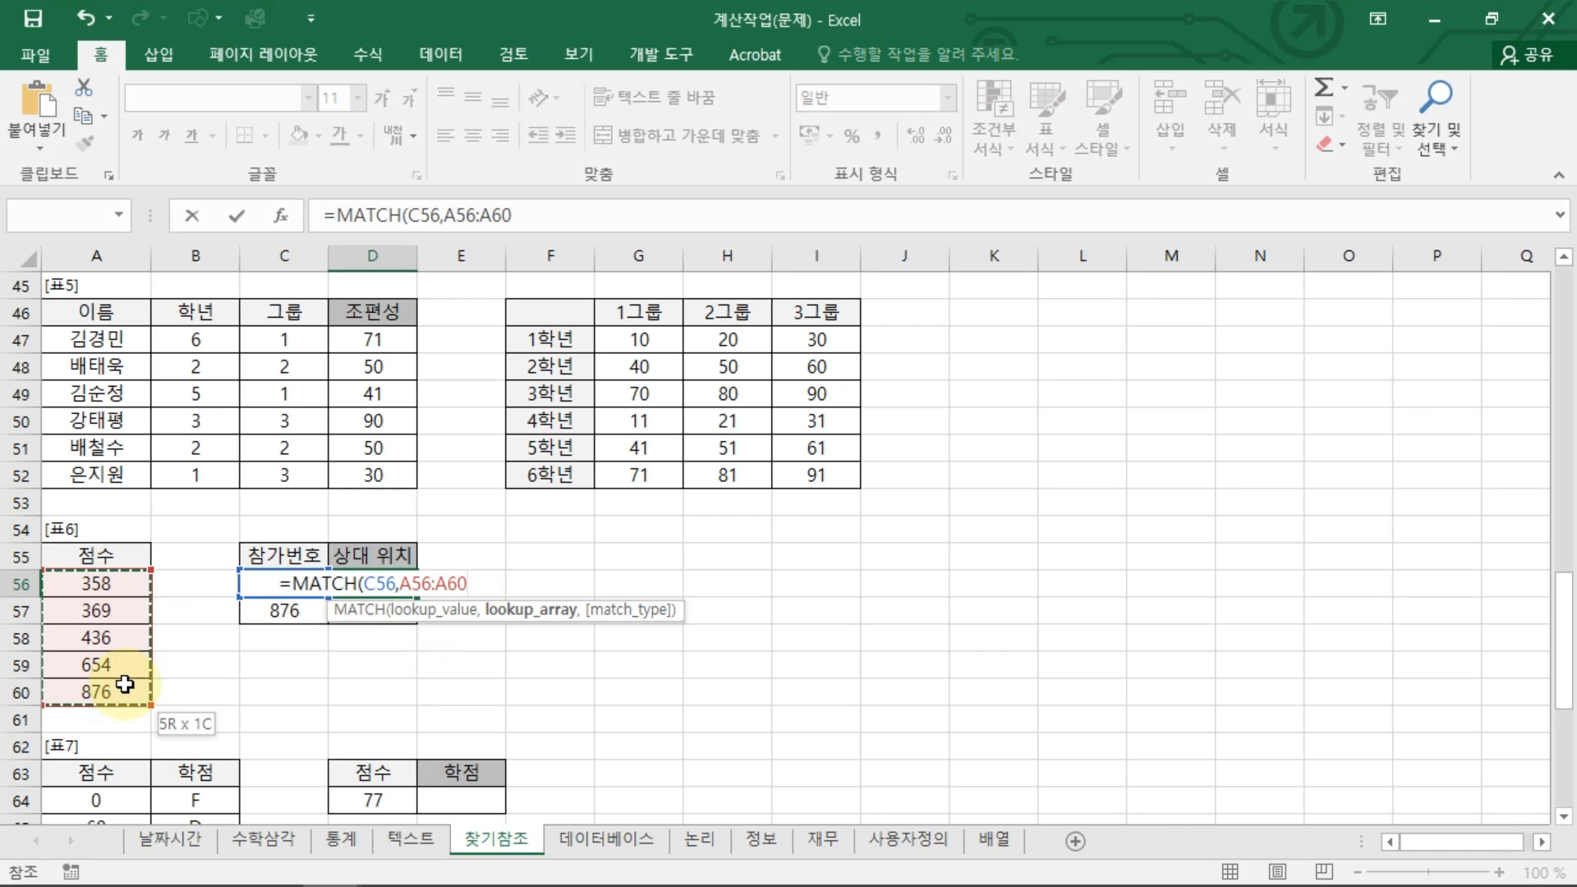
key(F4)
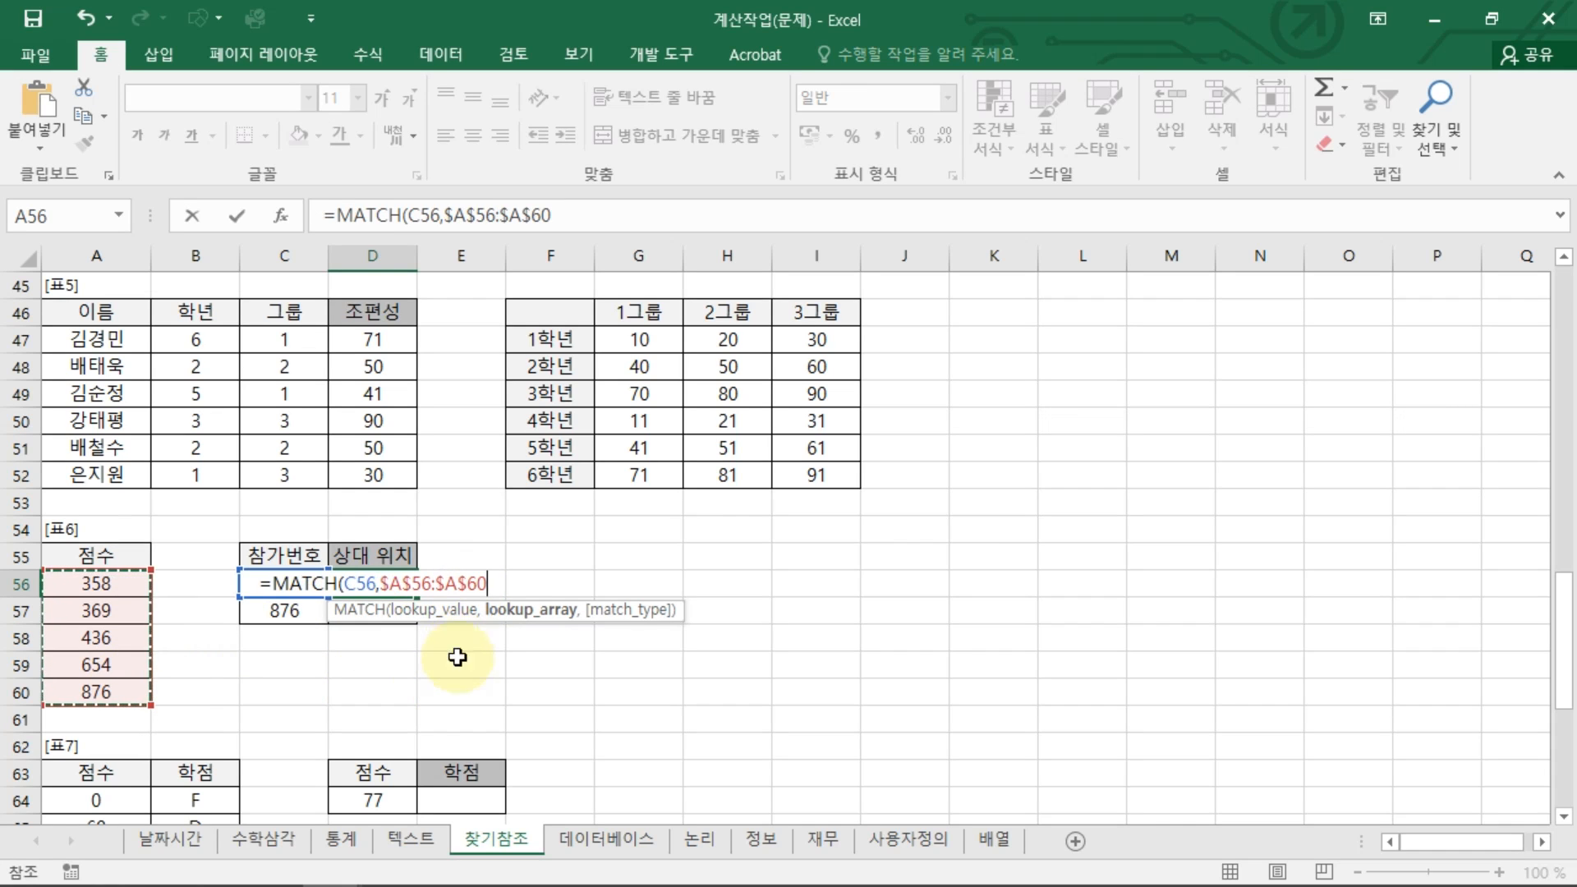
text(,)
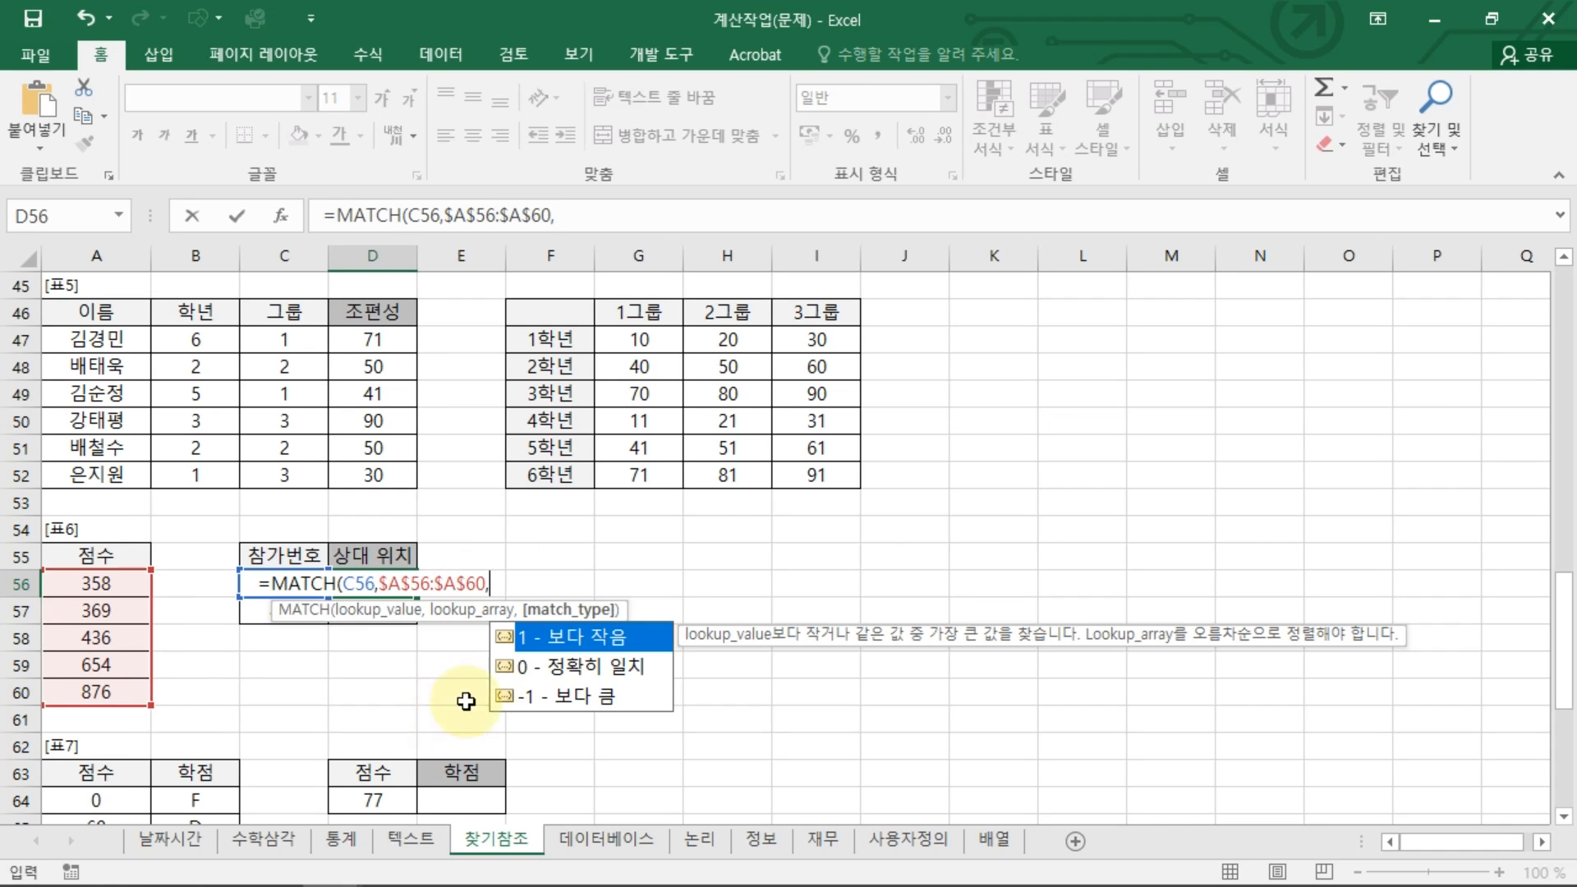
double_click(569, 667)
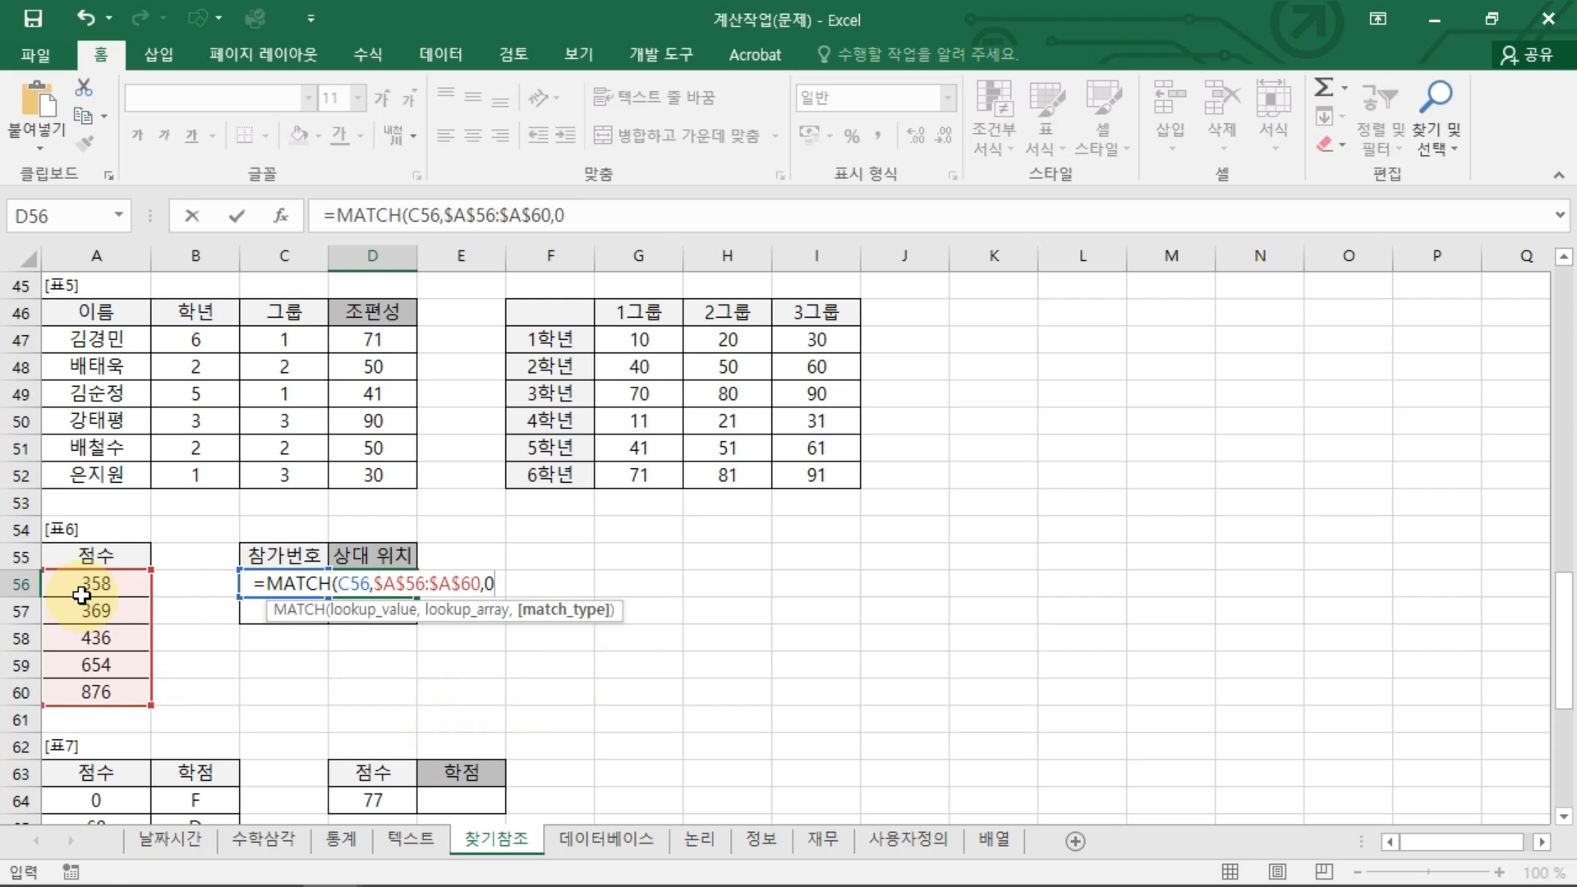
key(Return)
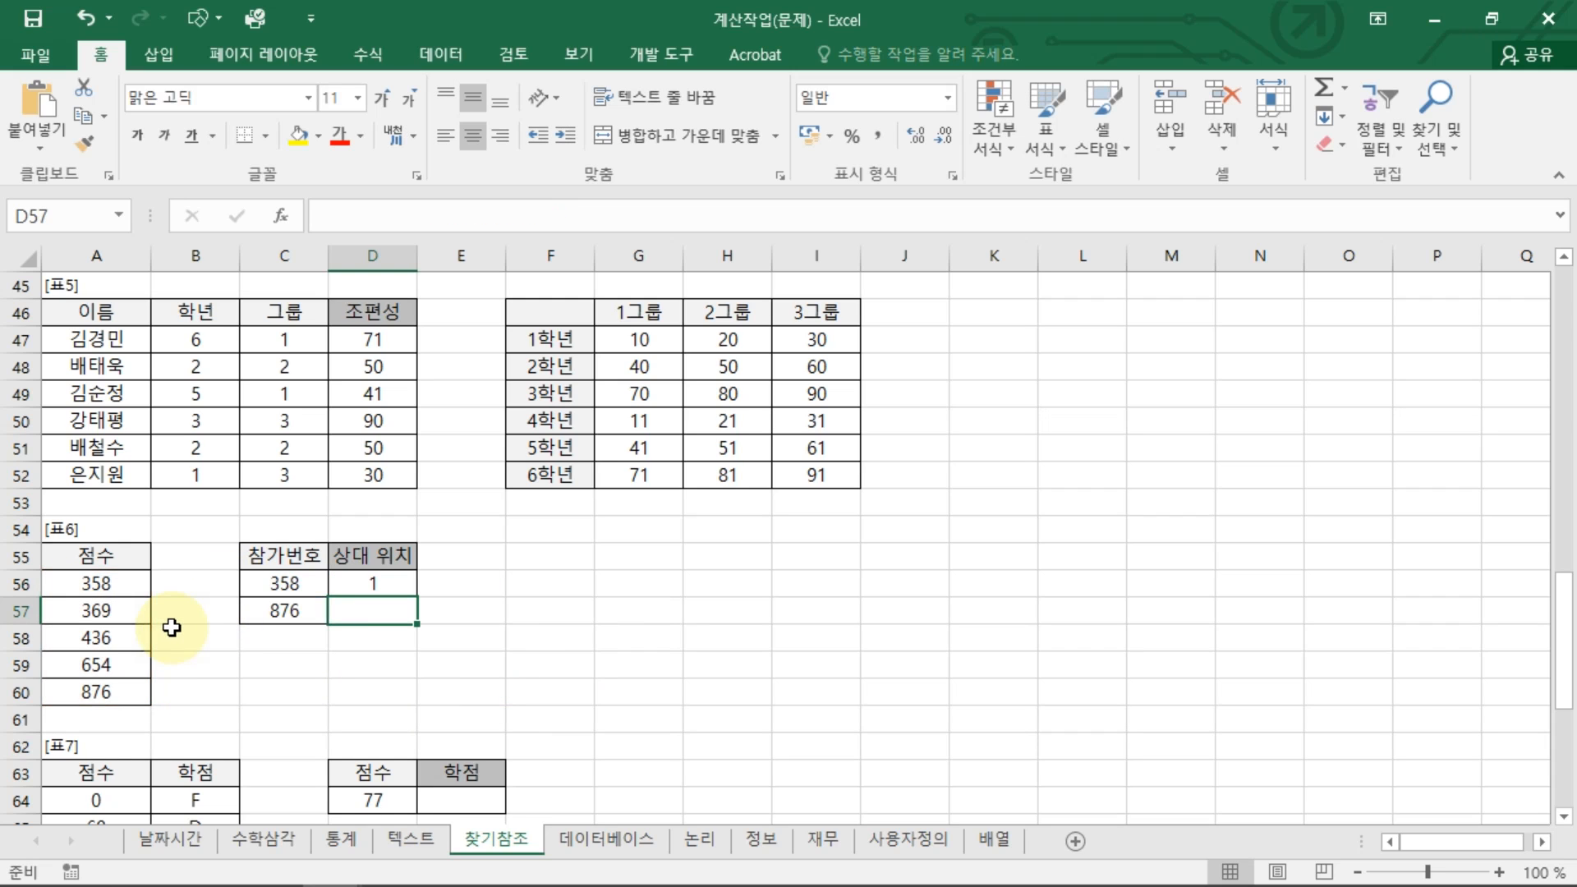
Fill the MATCH formula from D56 down to D57 and check both 상대 위치 cells.
click(409, 586)
drag(411, 595, 408, 620)
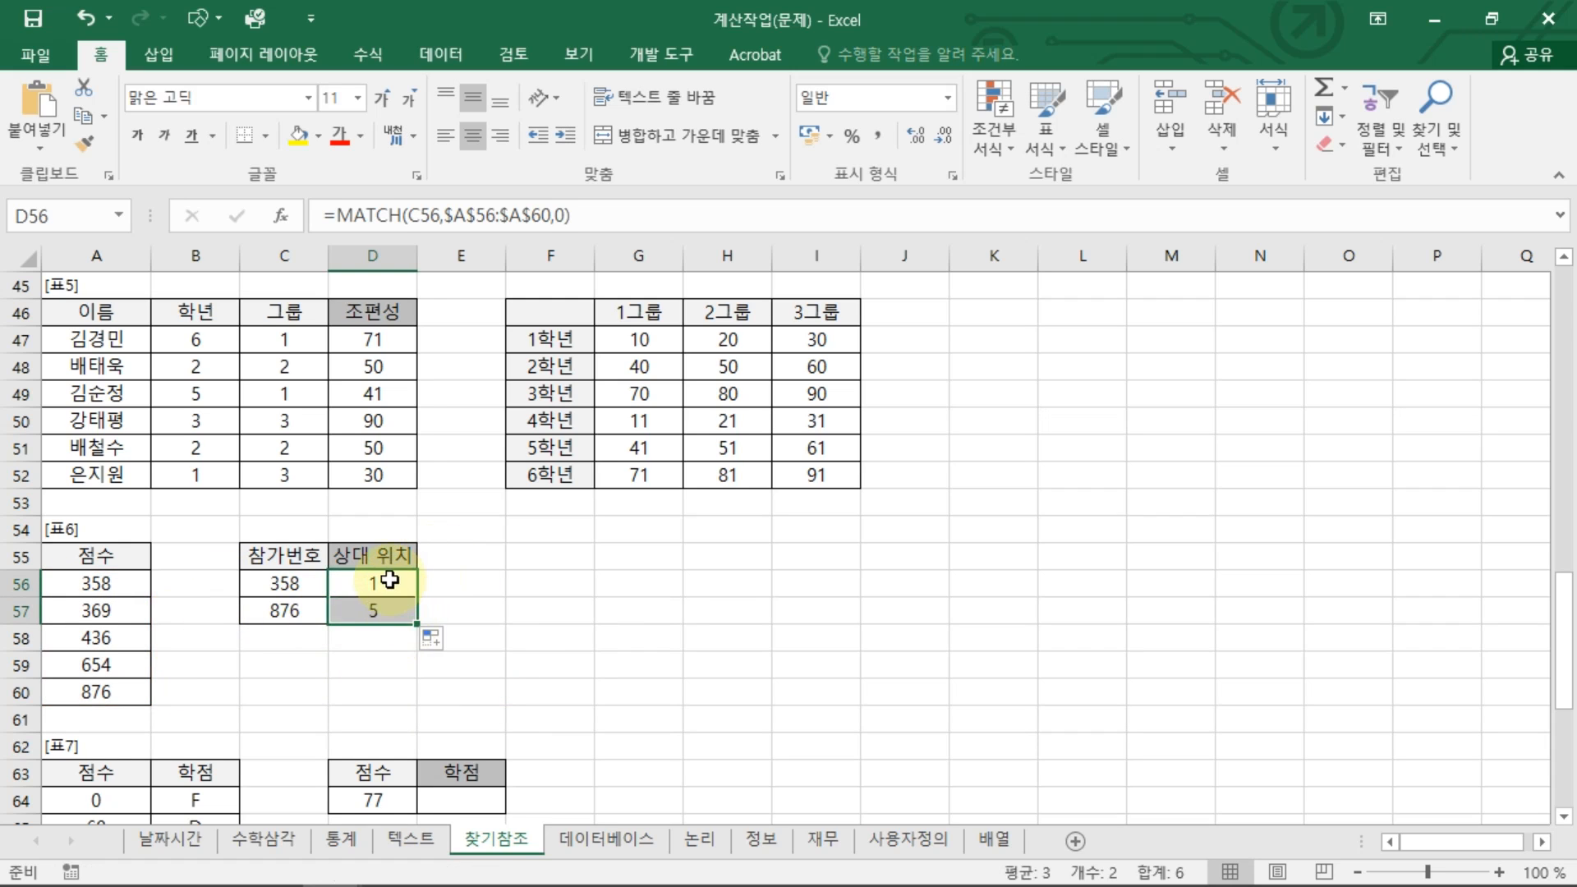
click(389, 579)
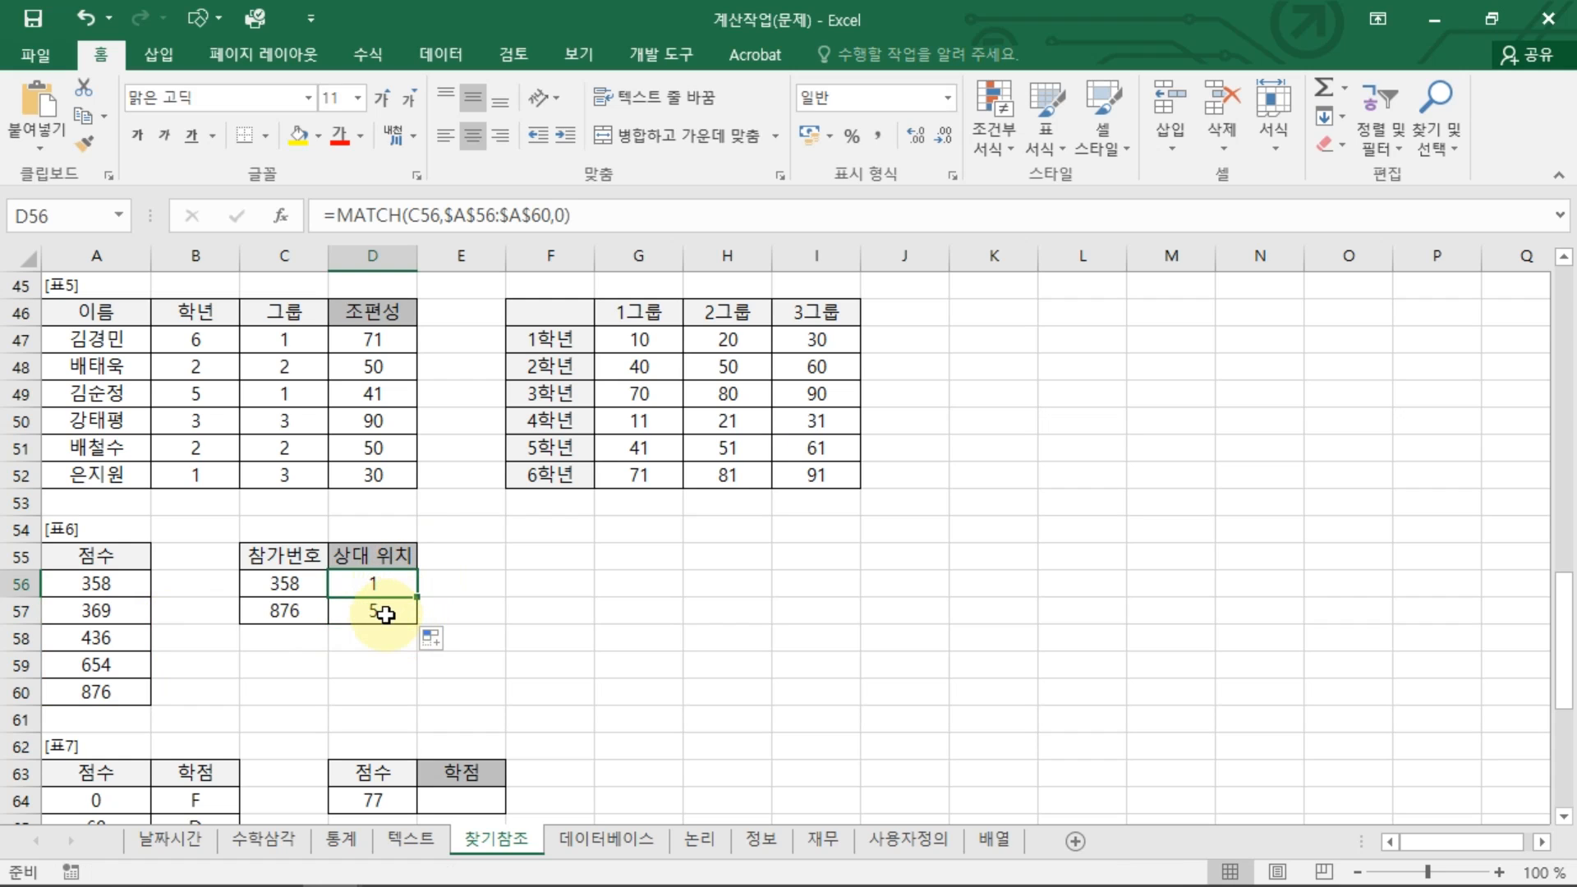
click(385, 614)
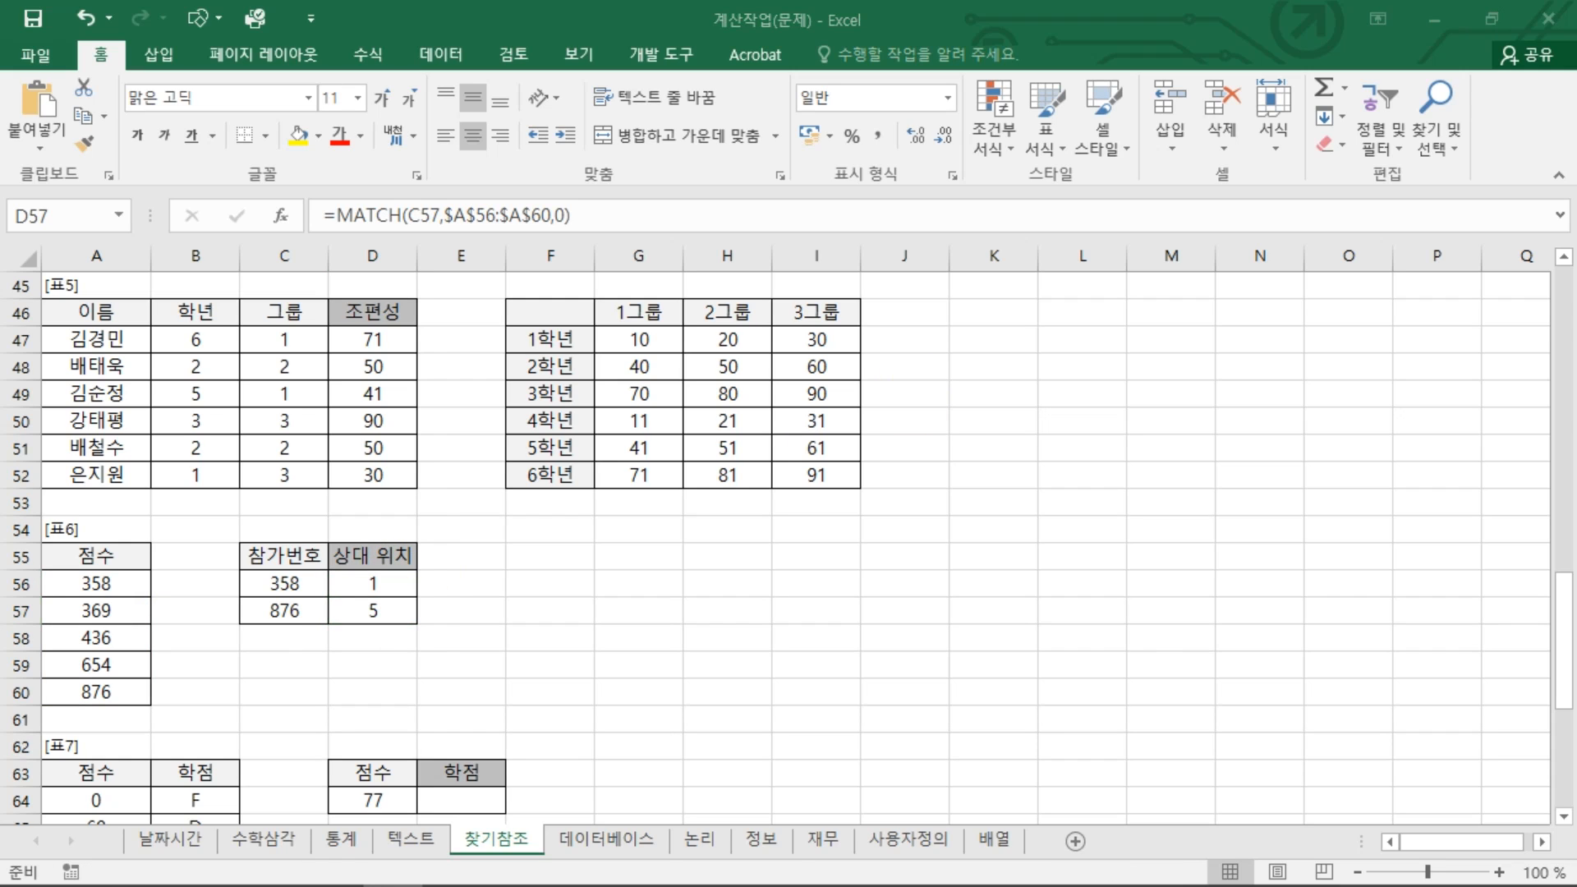
Reopen the MATCH formula in D56 and clear its match type to list the available options.
click(398, 583)
double_click(398, 582)
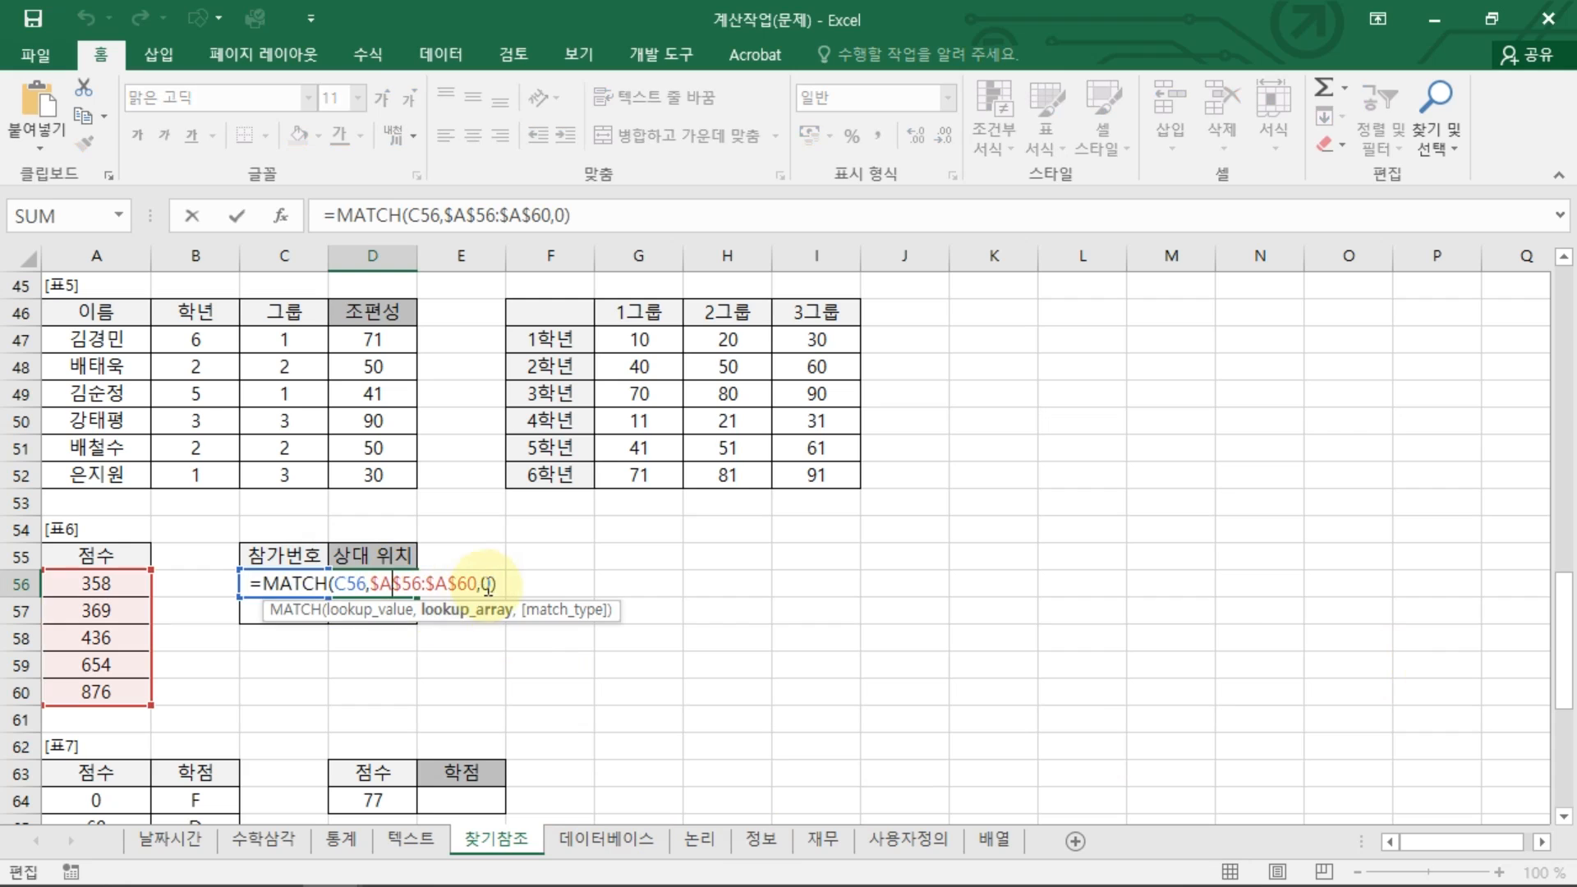
click(481, 585)
key(shift+Home)
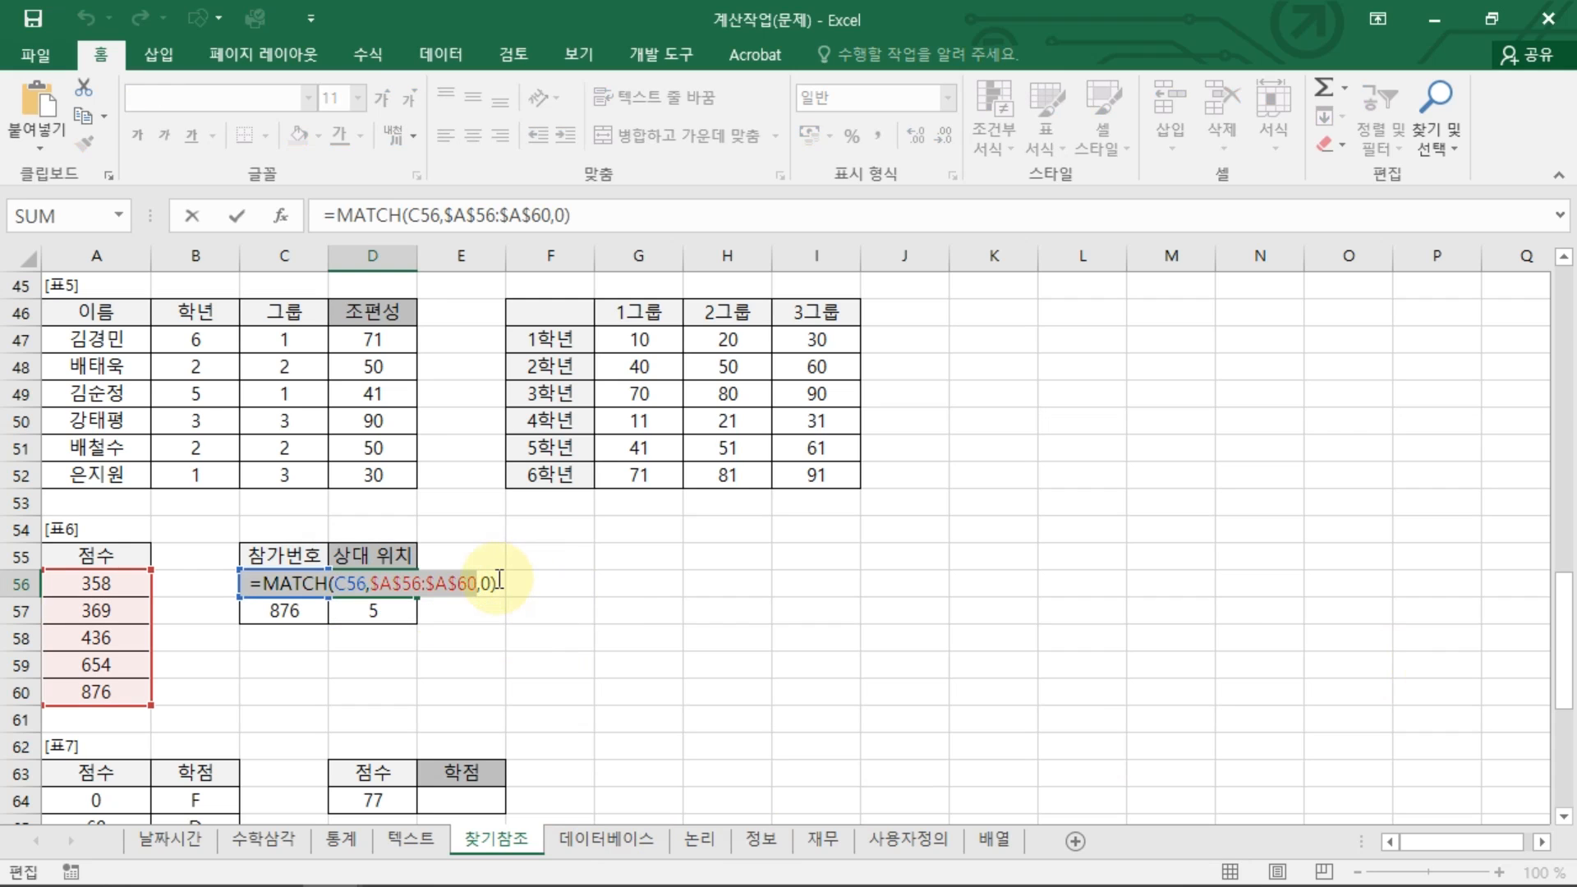
click(499, 580)
drag(478, 585, 546, 591)
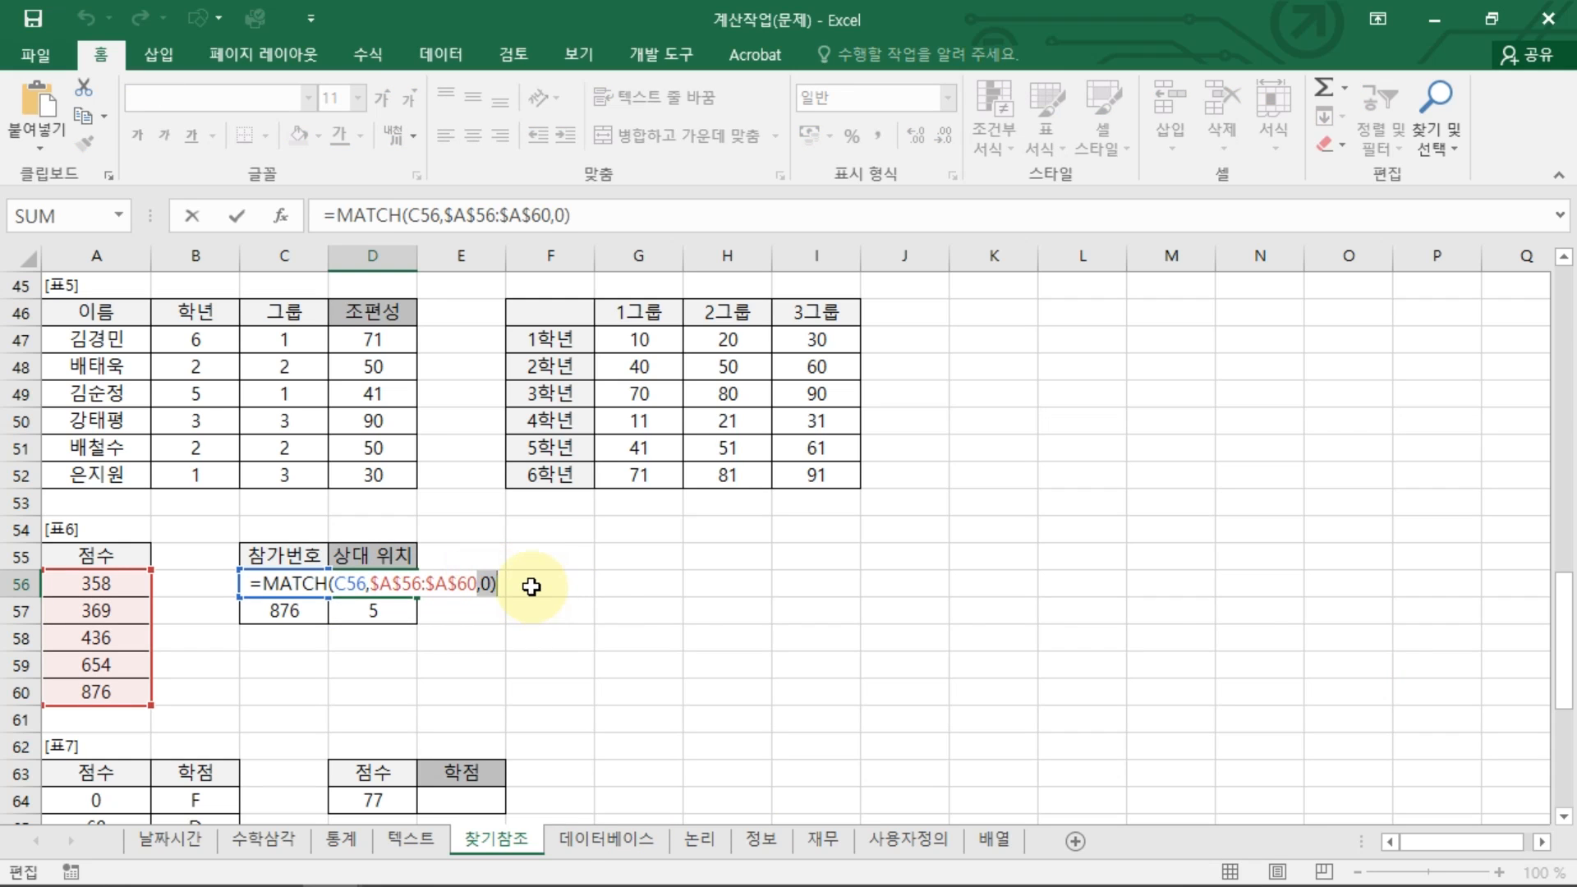
text(,)
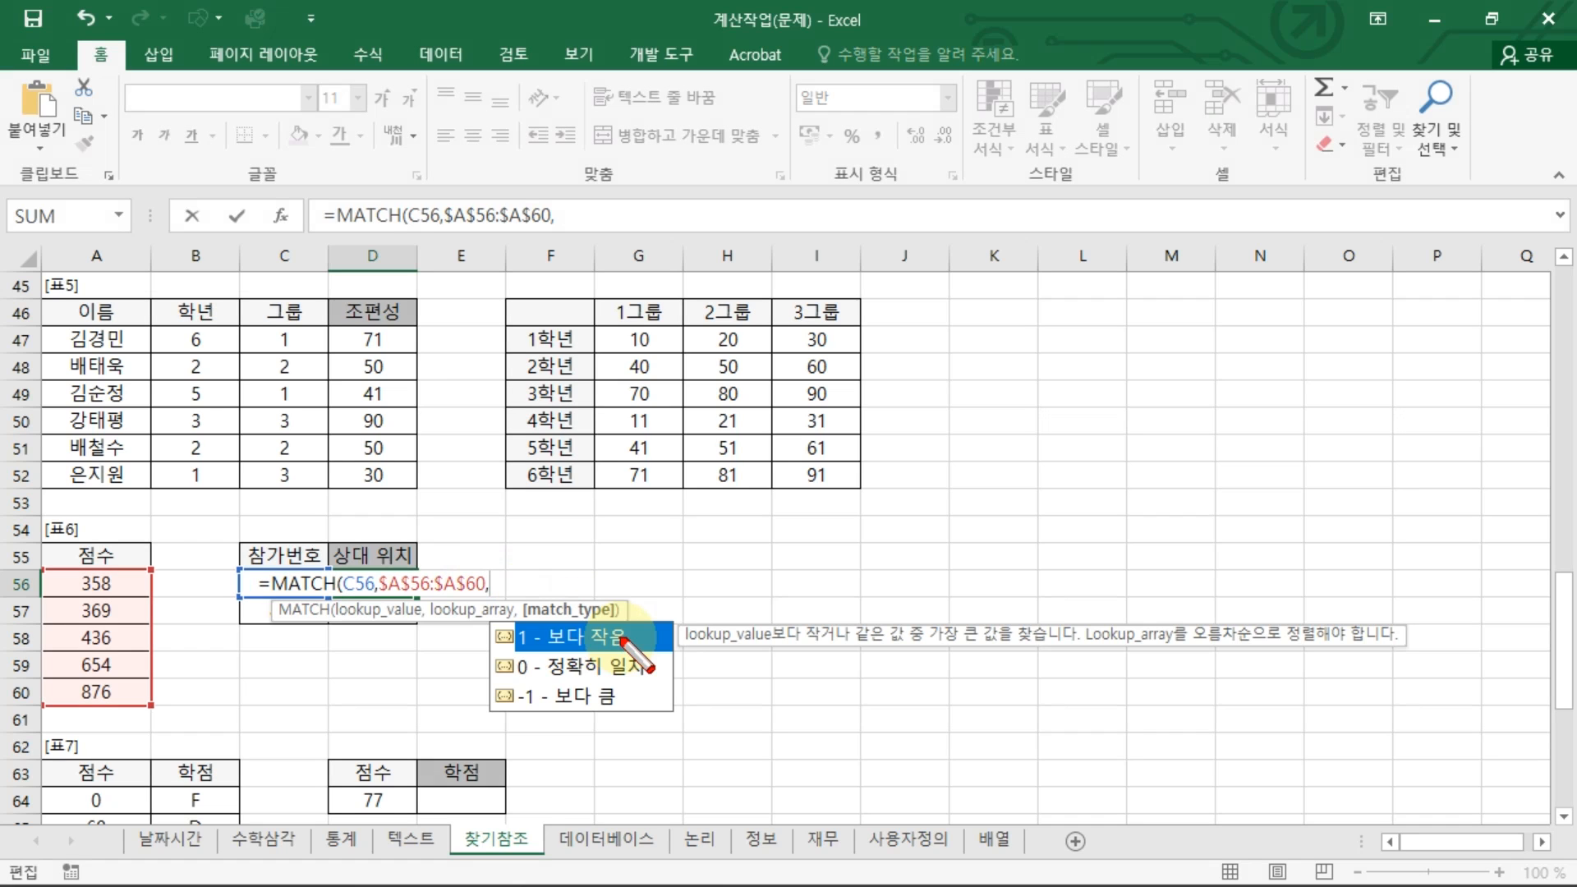
Examine the description of match type 1 (보다 작음), including the sort order it requires of the lookup array.
drag(645, 638, 566, 646)
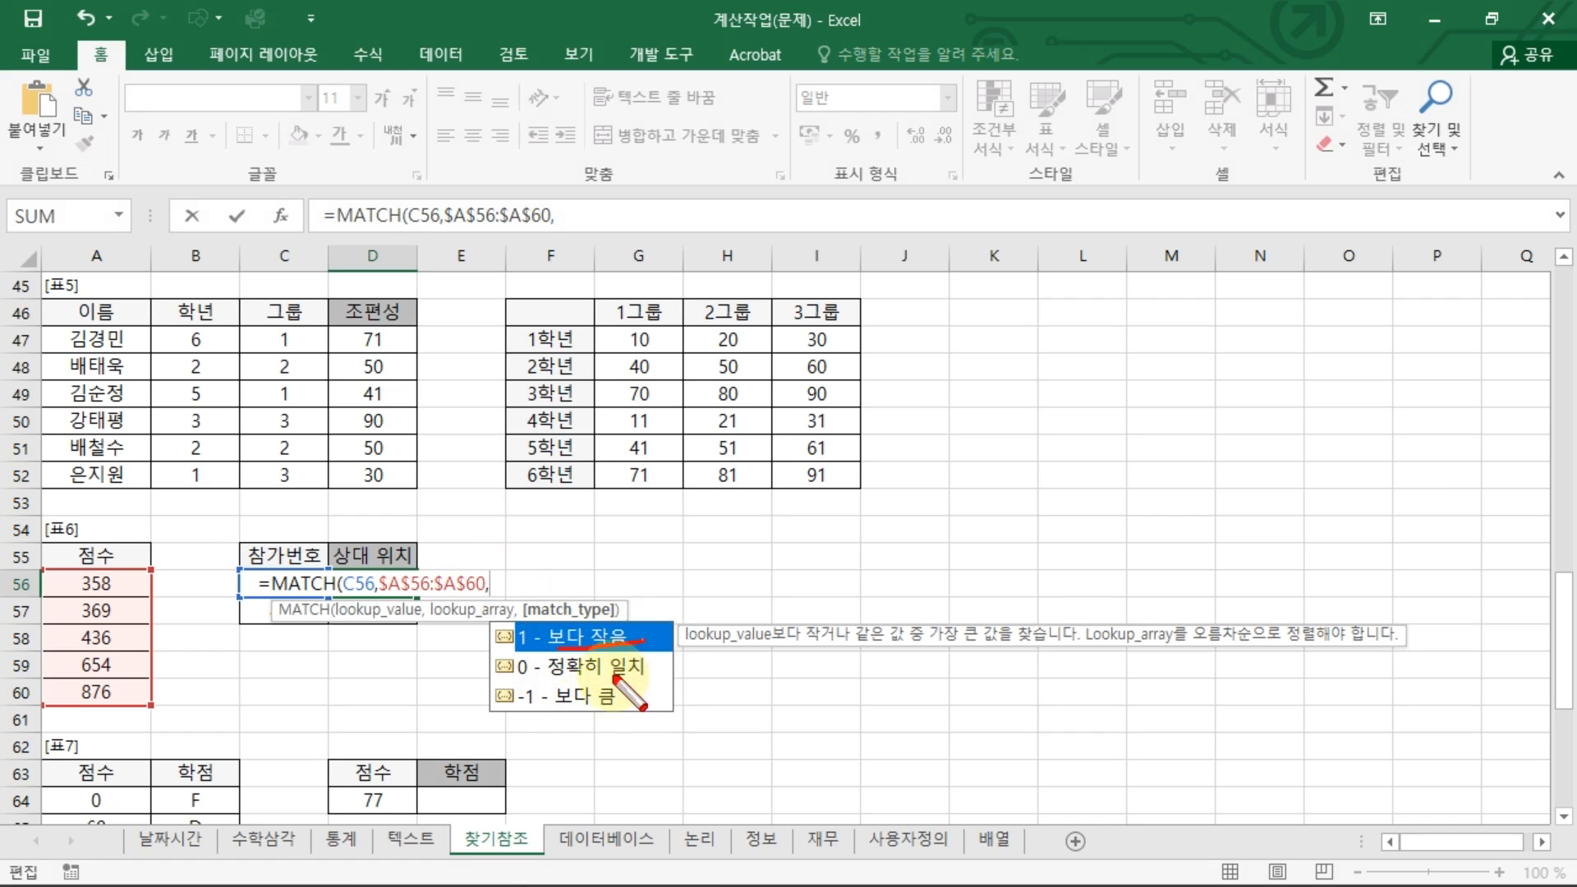
drag(526, 697, 622, 700)
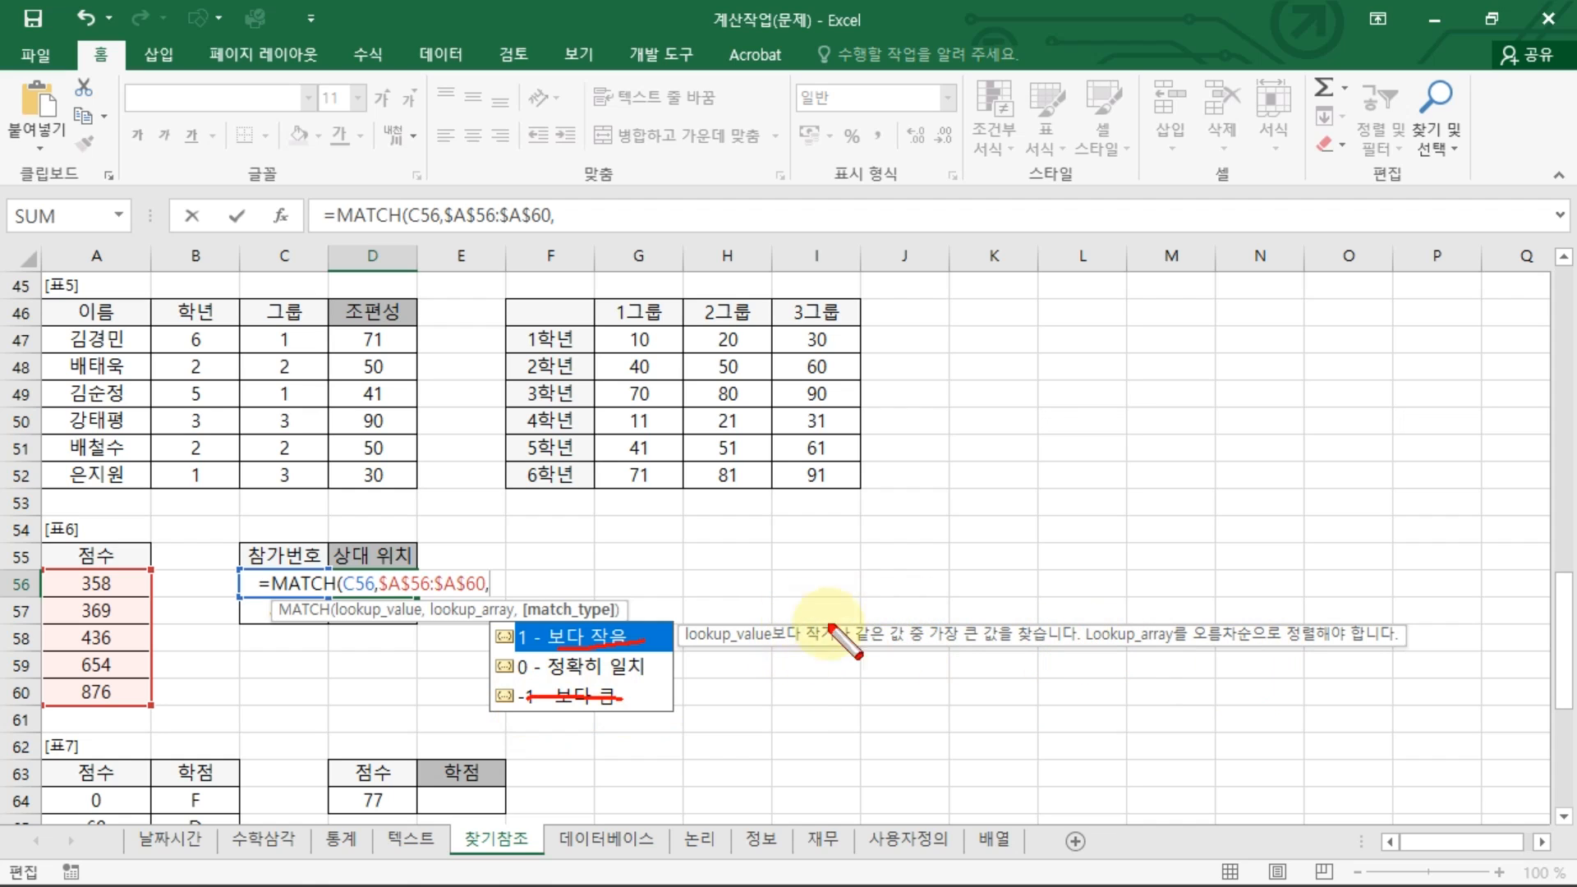
mouse_move(877, 653)
mouse_down()
mouse_move(858, 598)
mouse_move(833, 665)
mouse_up()
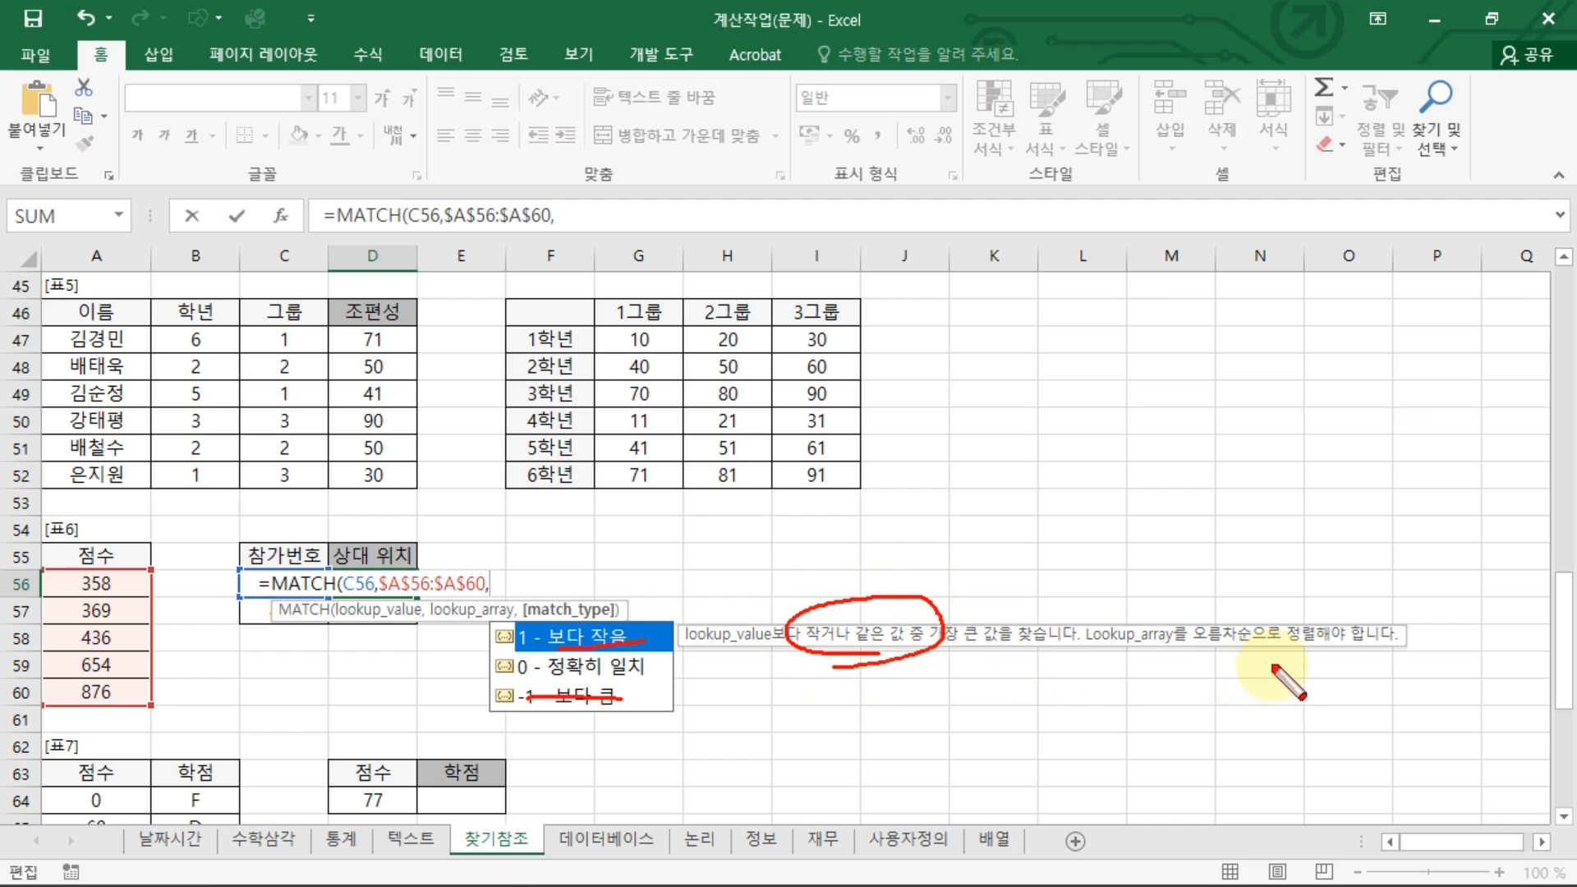
mouse_move(1264, 658)
mouse_down()
mouse_move(1189, 626)
mouse_move(1422, 669)
mouse_move(1252, 665)
mouse_up()
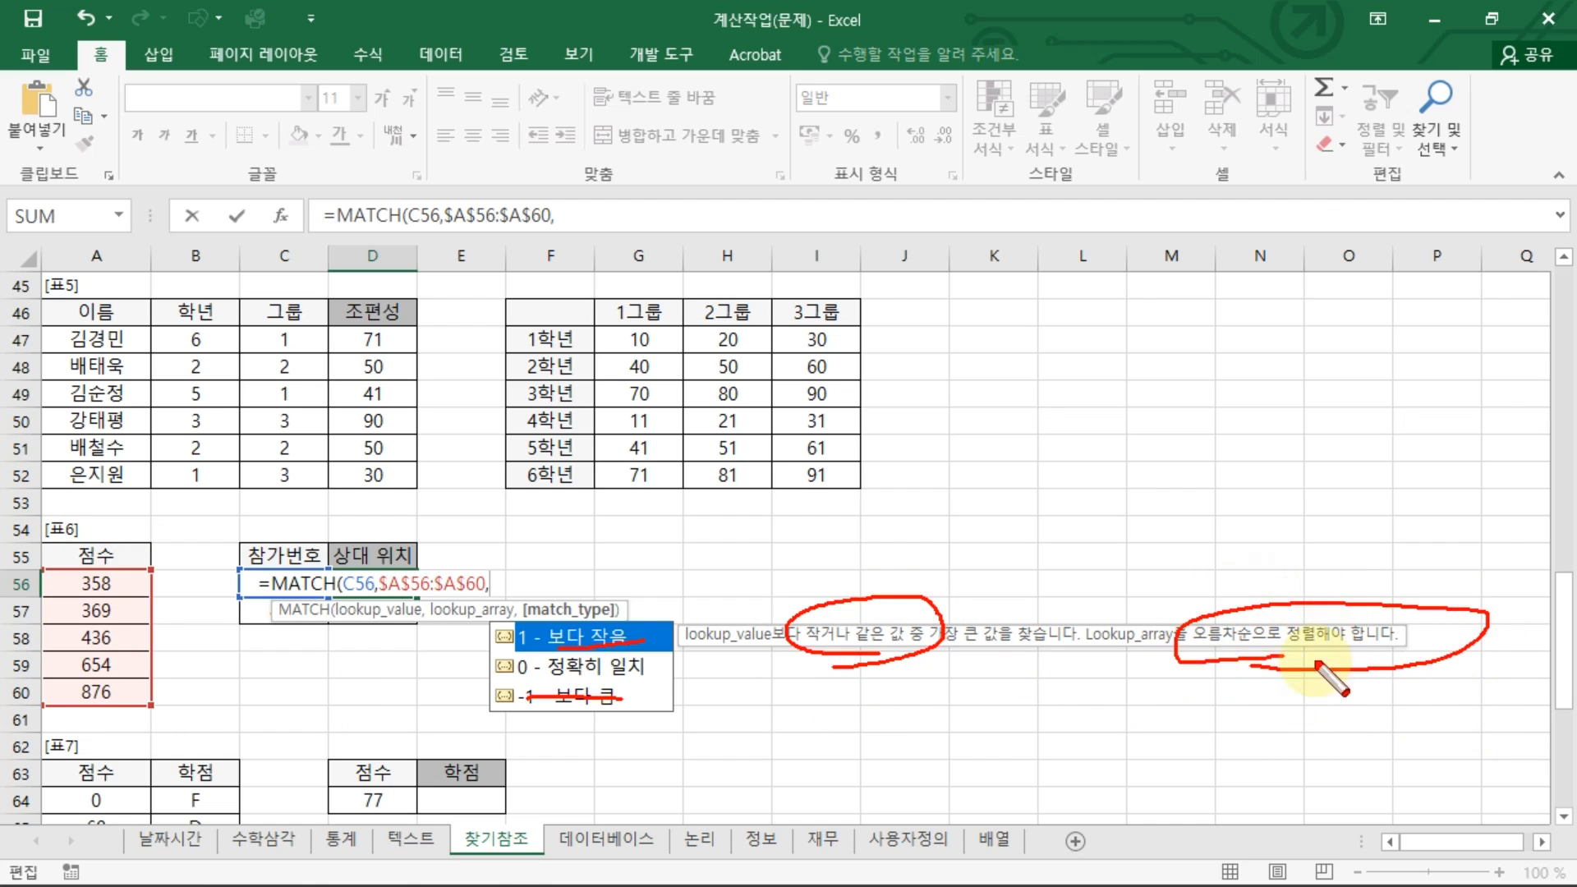
drag(1194, 606, 1236, 597)
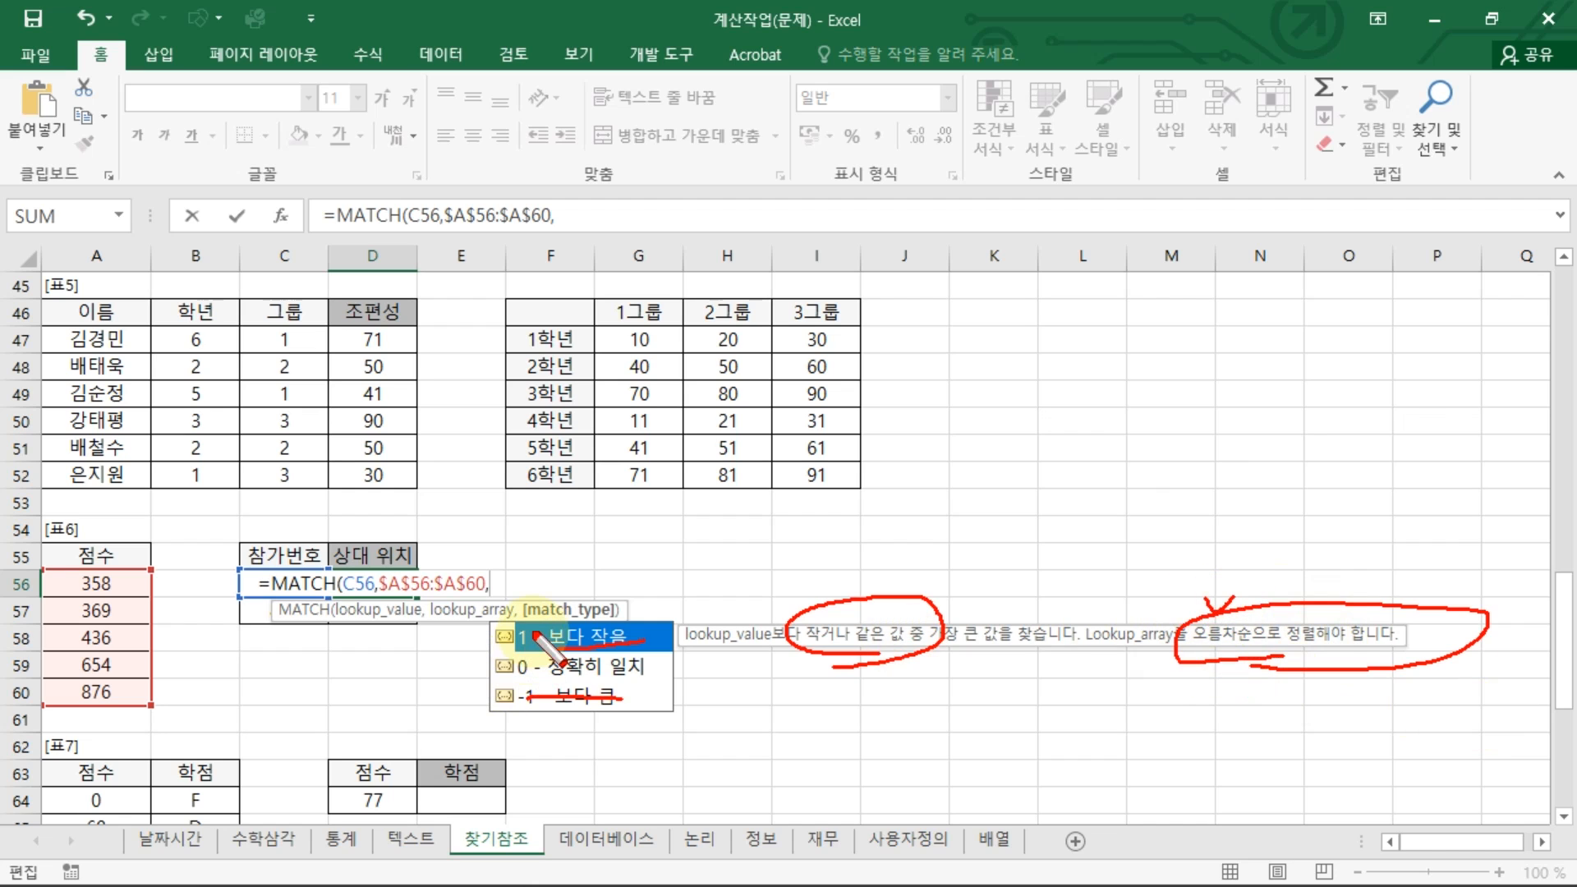
Examine the description of match type -1 (보다 큼) and compare its required sort order with that of type 1.
key(Escape)
click(576, 670)
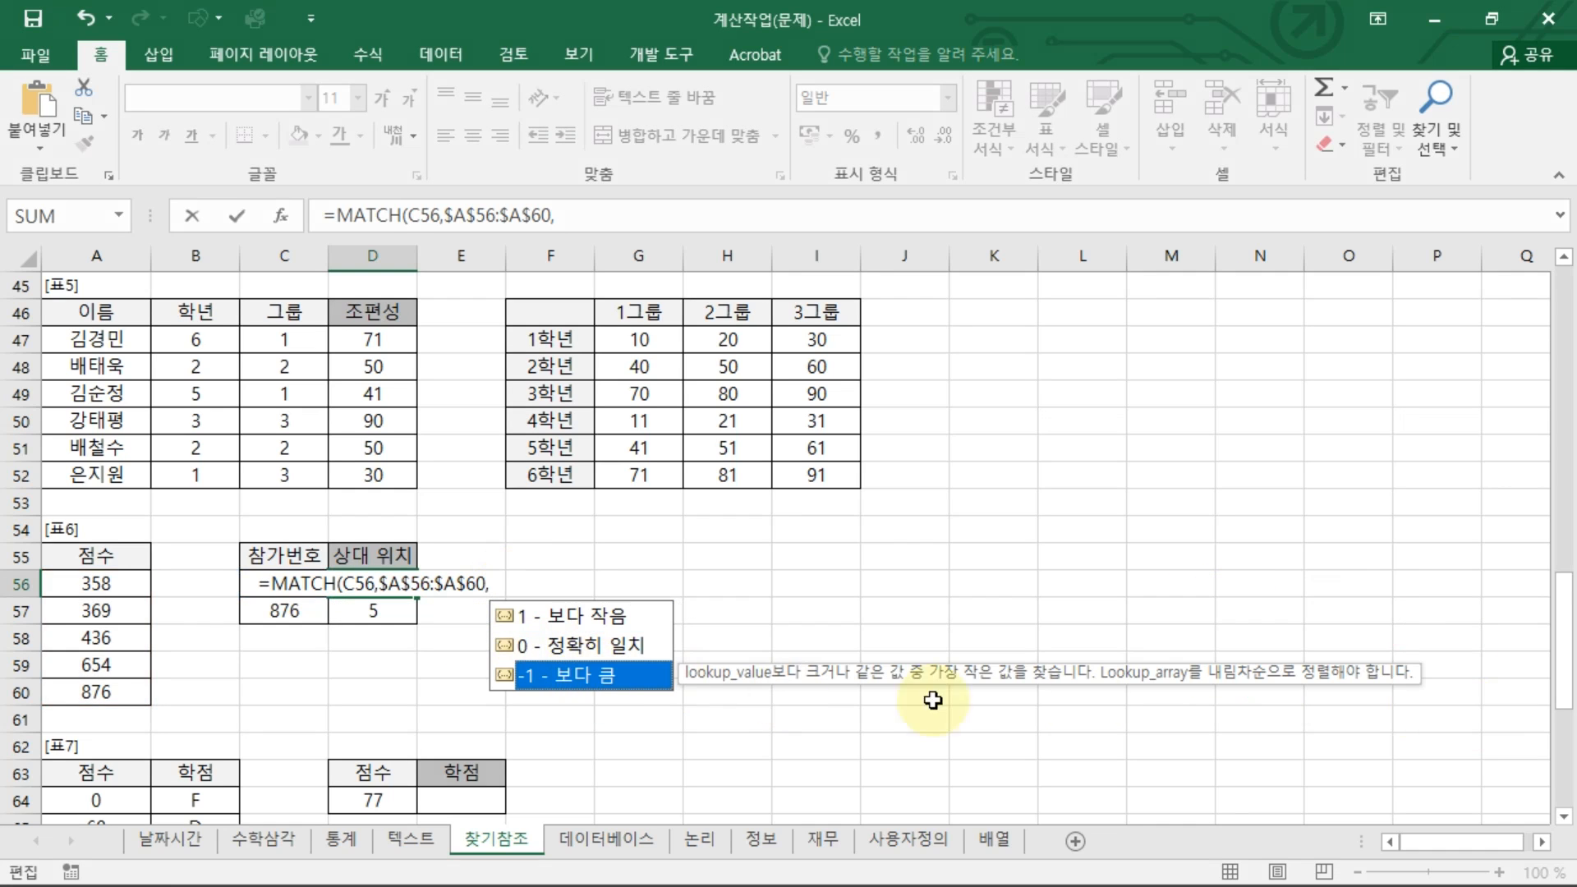
mouse_move(1214, 687)
mouse_down()
mouse_move(1309, 704)
mouse_move(1207, 698)
mouse_up()
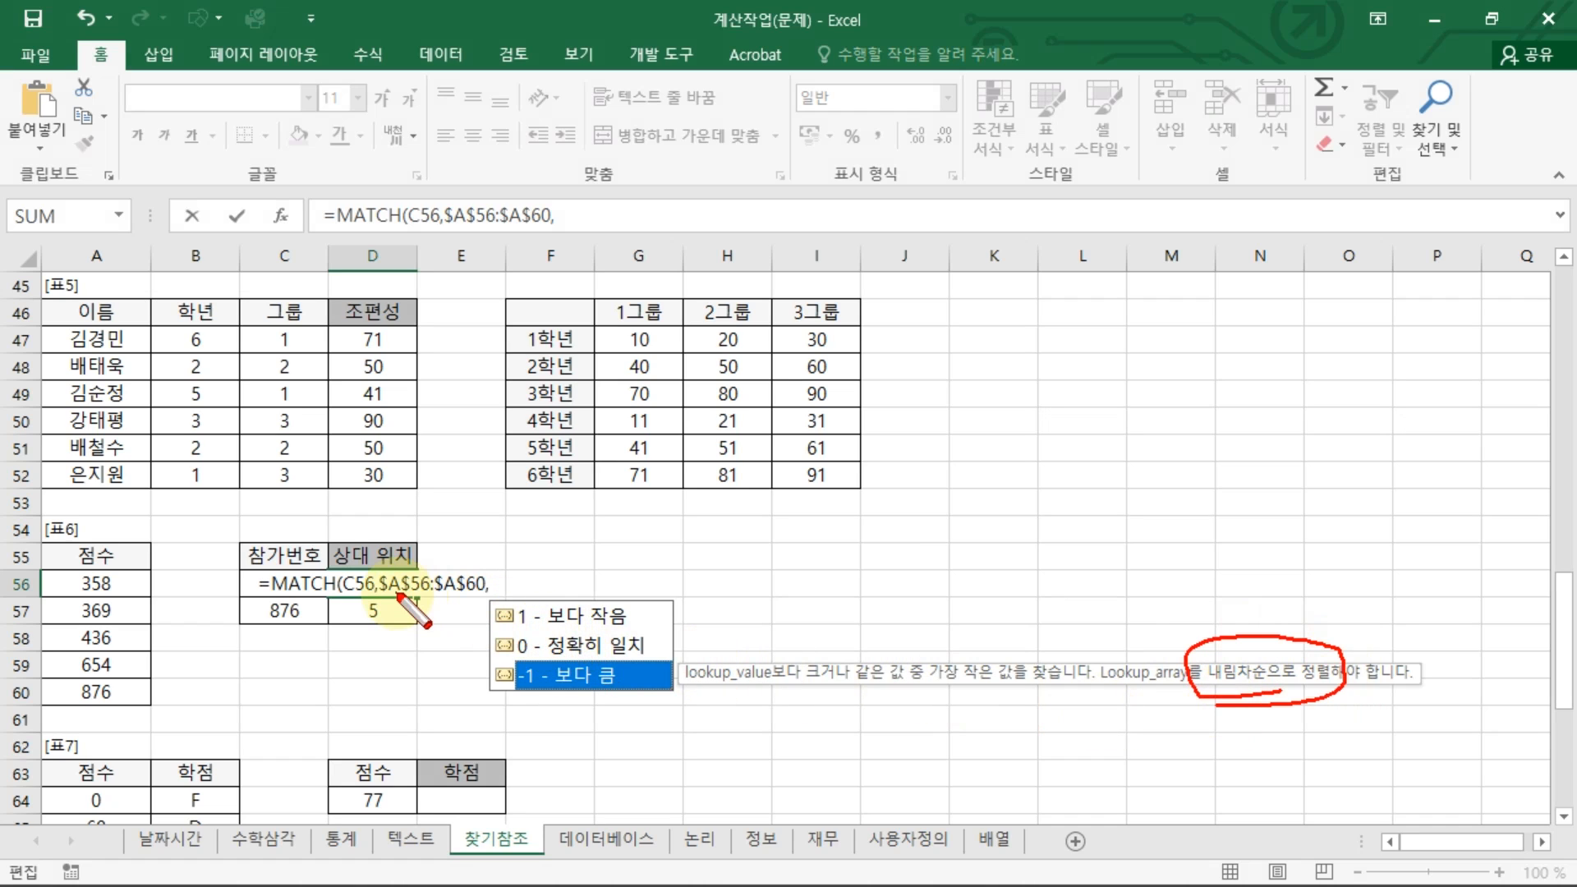
mouse_move(501, 597)
mouse_down()
mouse_move(530, 606)
mouse_move(507, 698)
mouse_up()
mouse_move(1245, 634)
mouse_down()
mouse_move(1296, 626)
mouse_move(1269, 612)
mouse_move(1281, 657)
mouse_up()
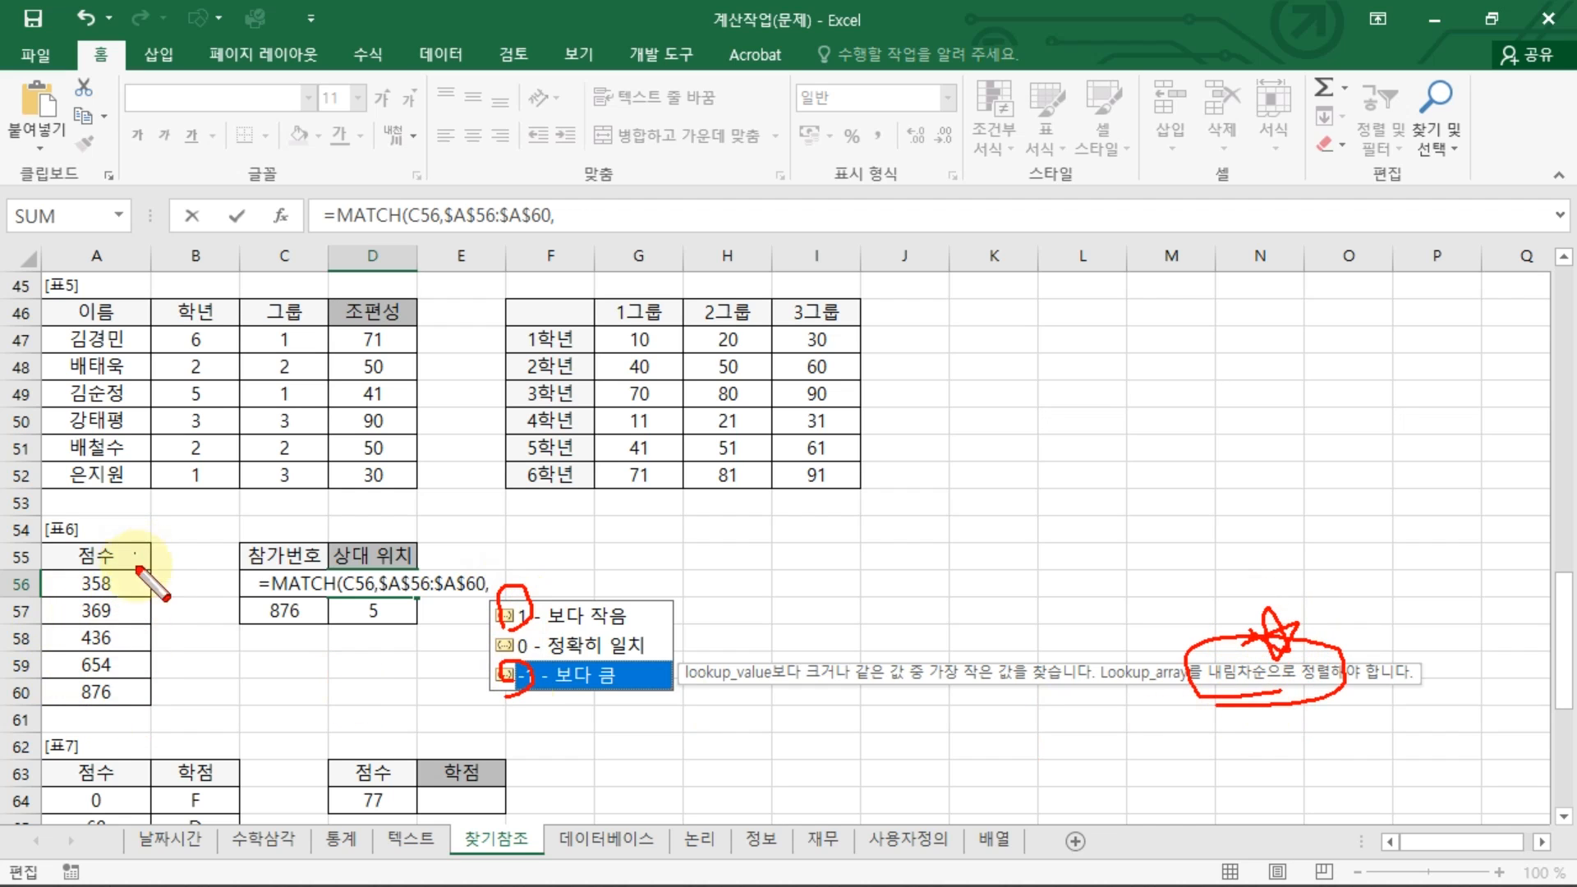
key(Escape)
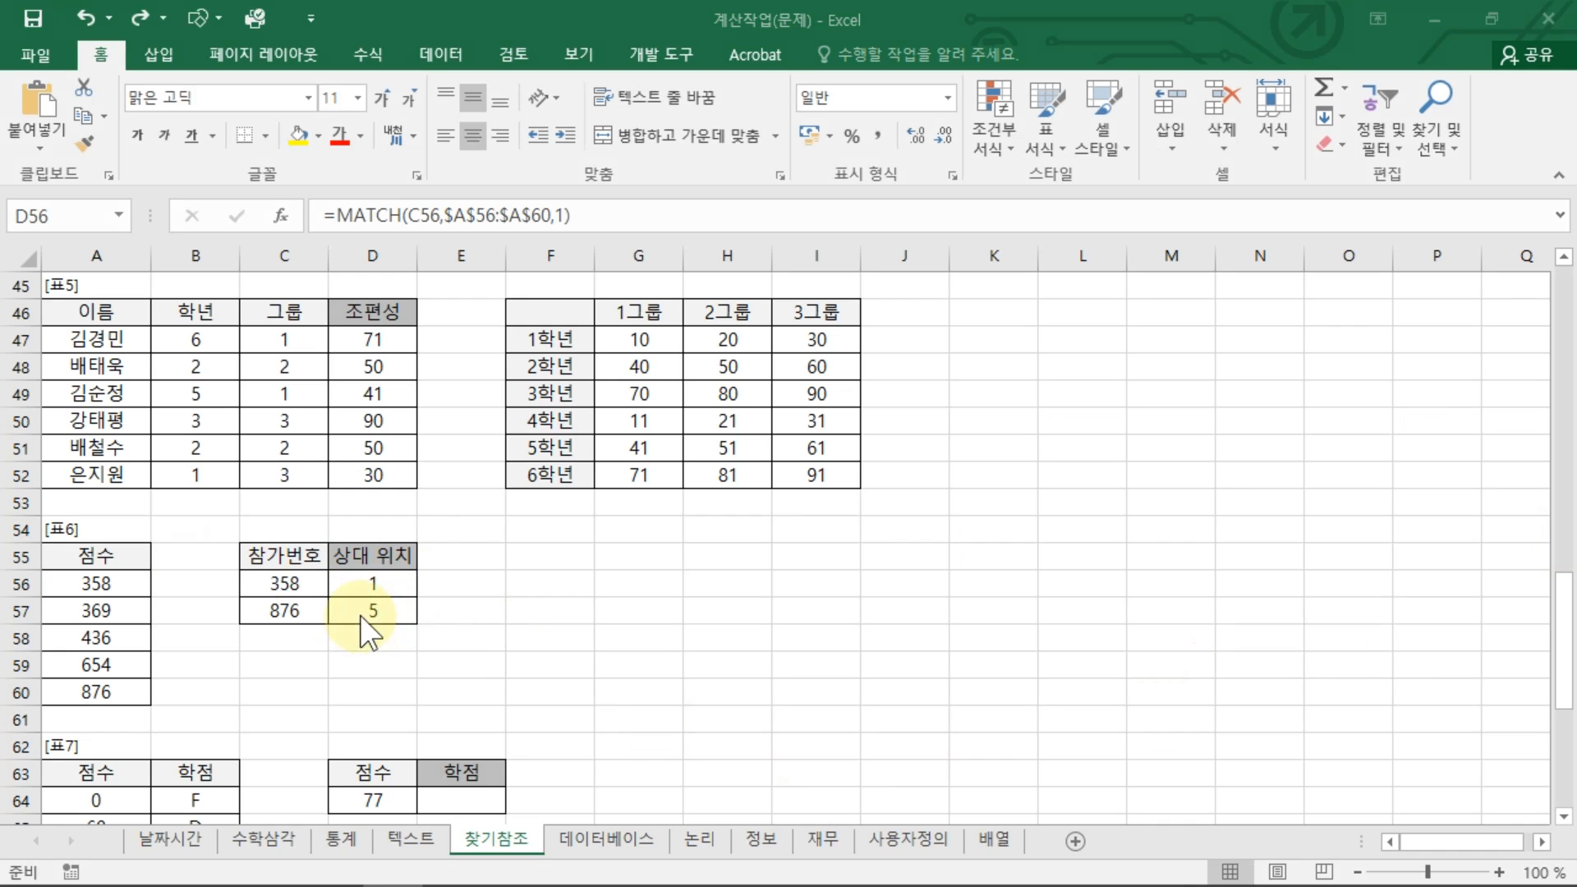
Set the match type of the MATCH formula in D56 to 1 (보다 작음) and fill it down to D57.
double_click(372, 586)
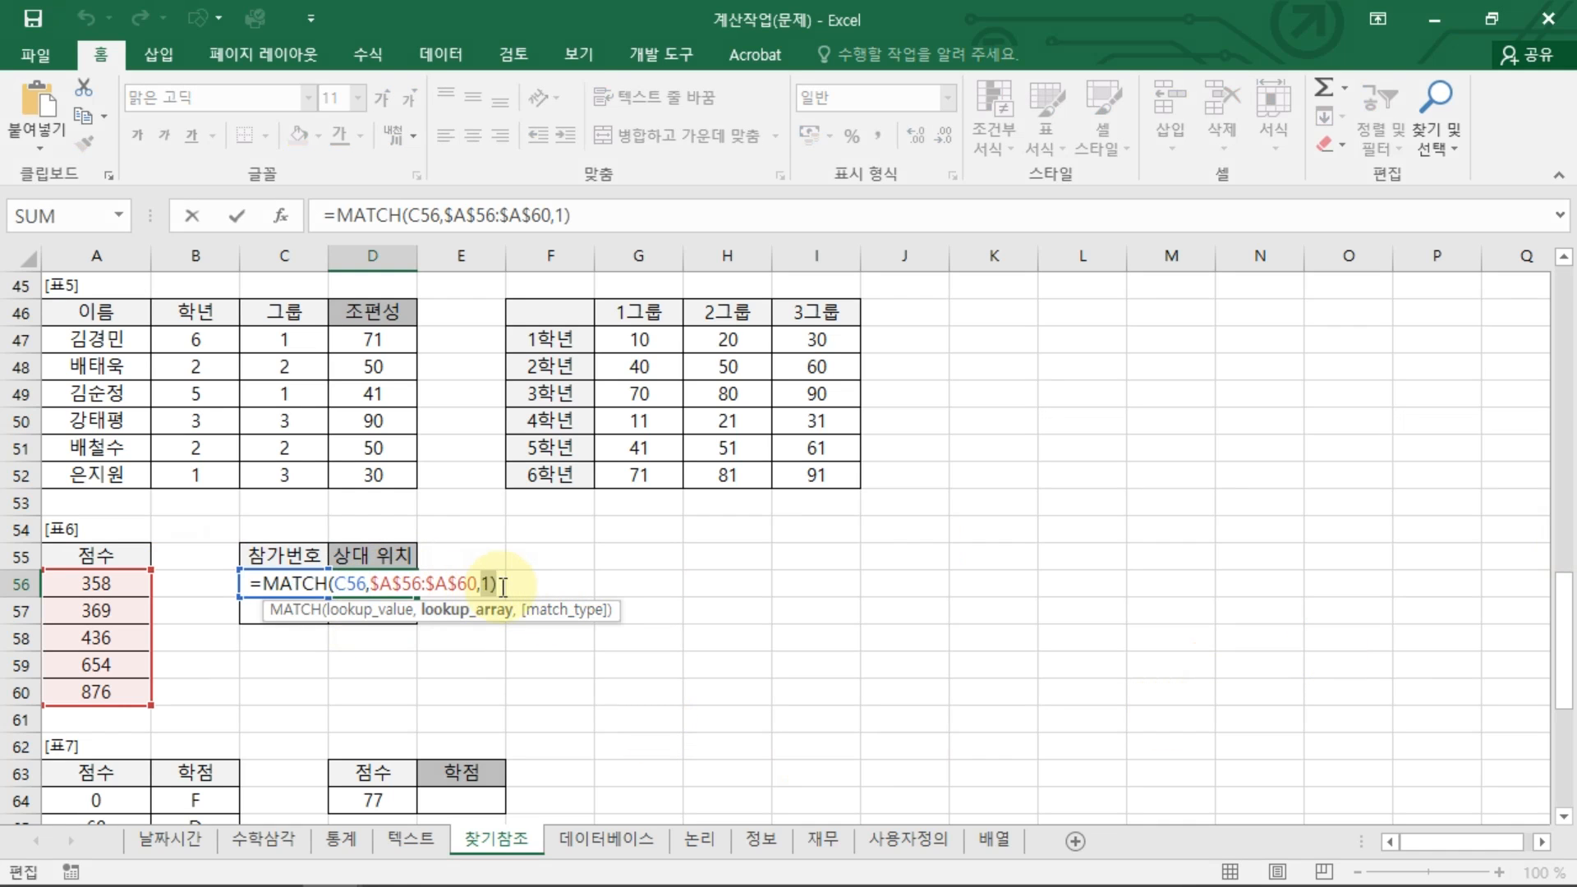
key(BackSpace)
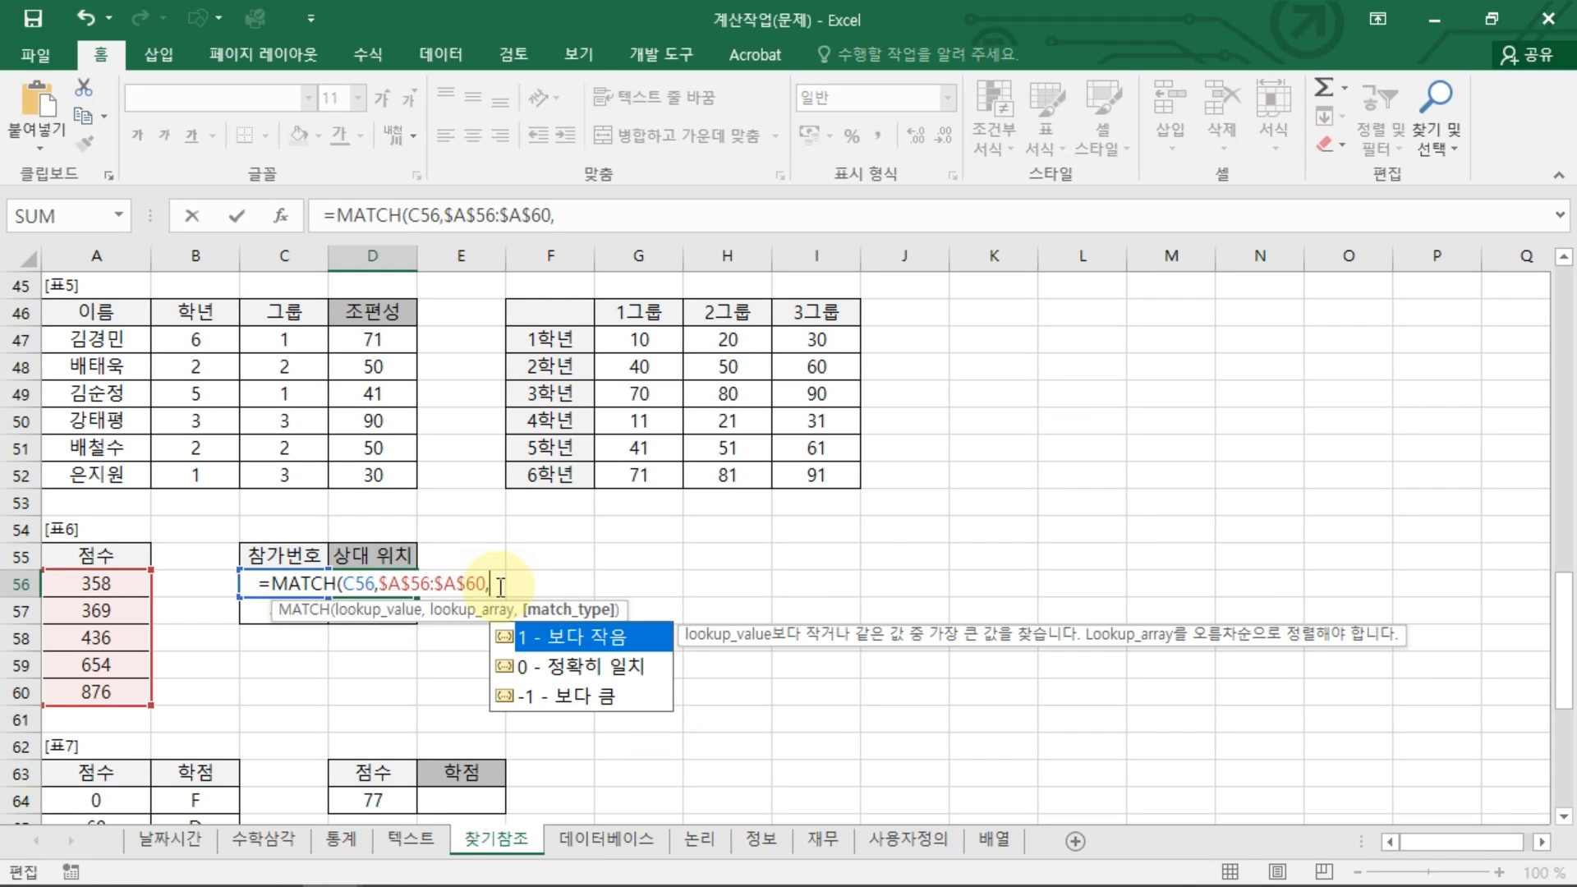
text(1))
key(Return)
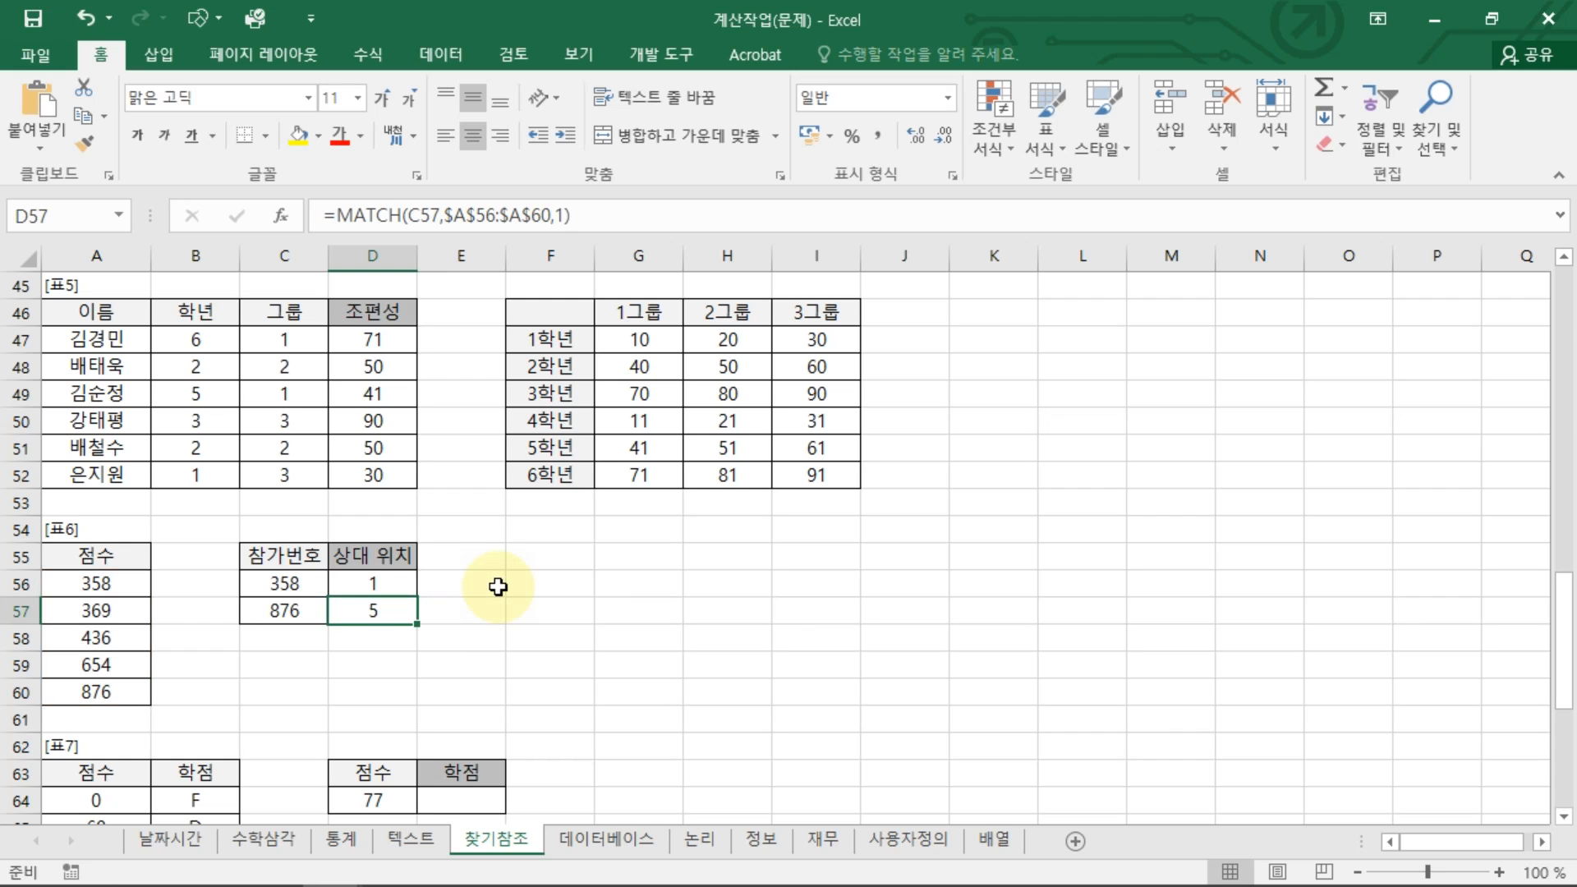
drag(105, 583, 142, 693)
drag(354, 603, 398, 614)
Try match type -1 (보다 큼) in D56, fill it down to D57, and compare with the order of the 점수 list.
click(407, 590)
double_click(392, 588)
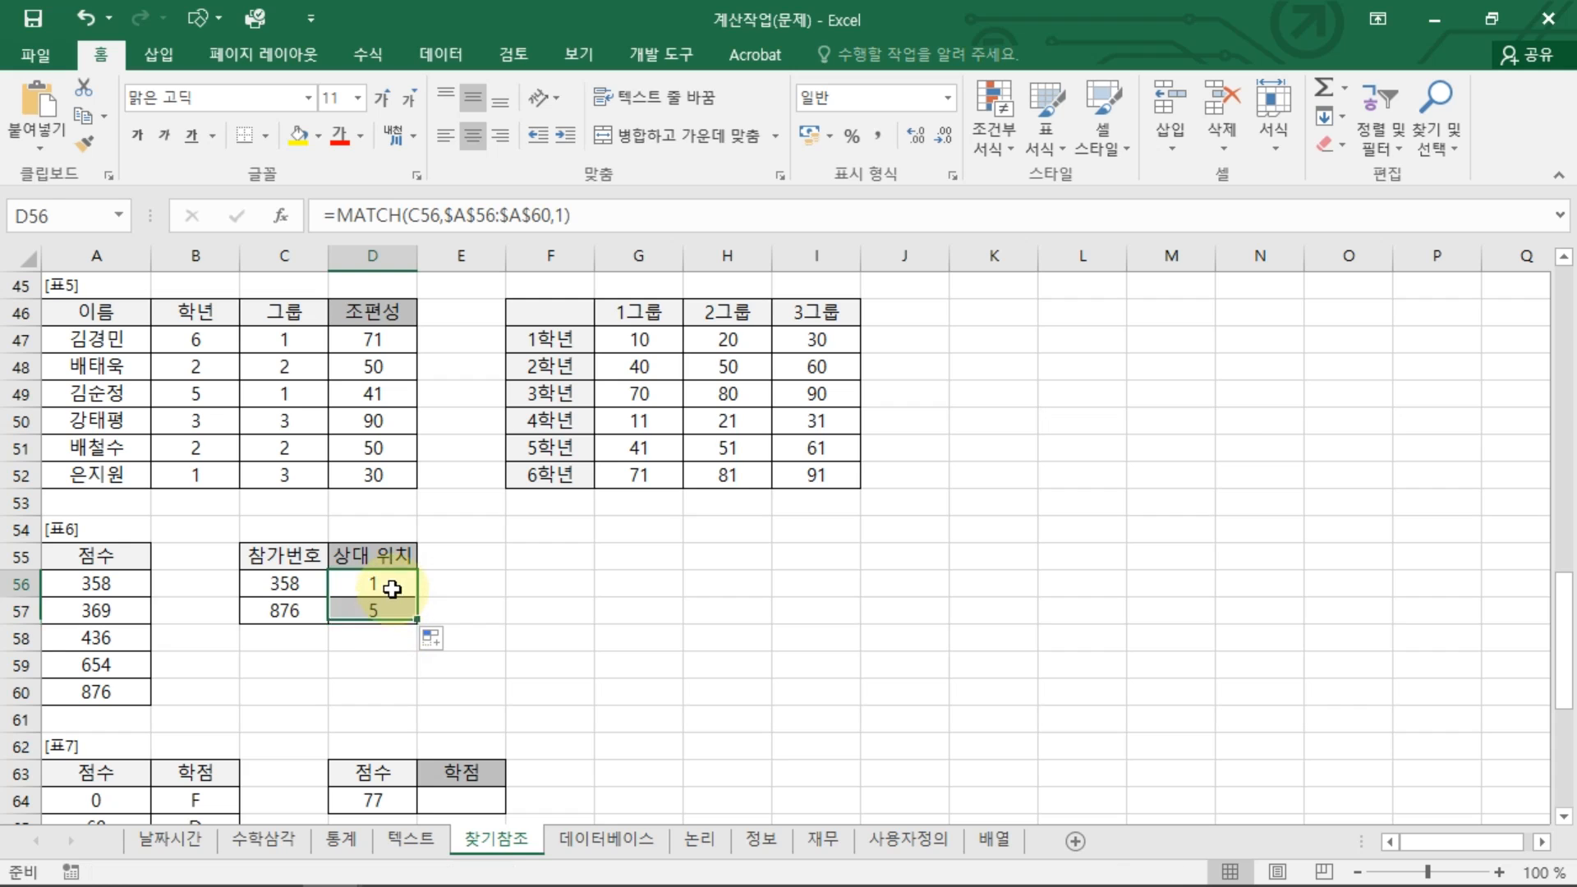
click(482, 583)
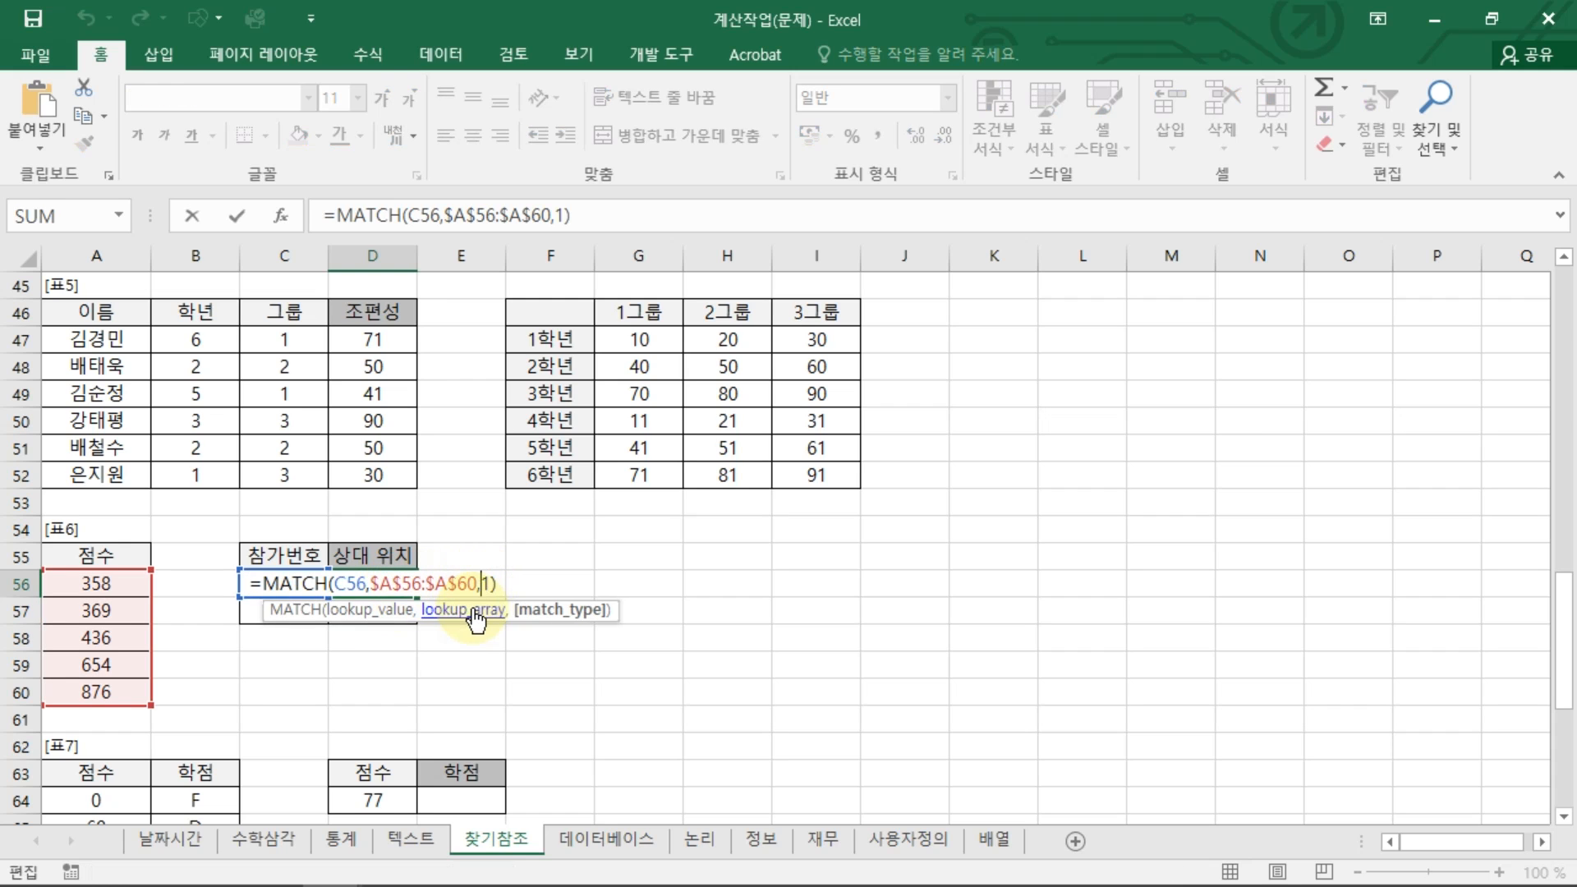
text(-)
key(Return)
click(401, 589)
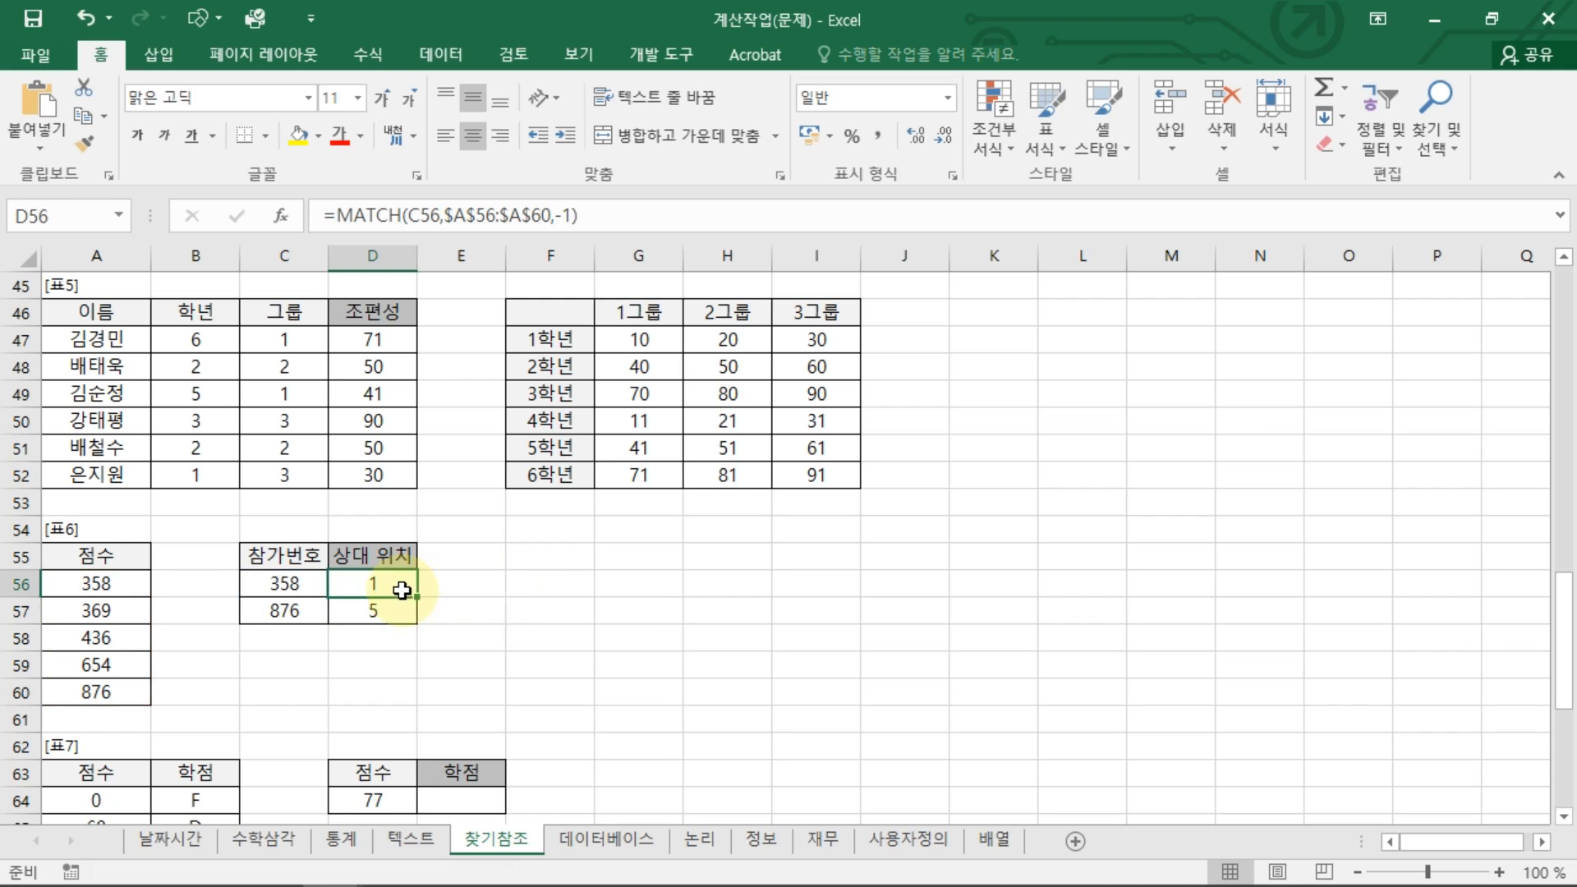
drag(419, 597, 410, 623)
click(411, 623)
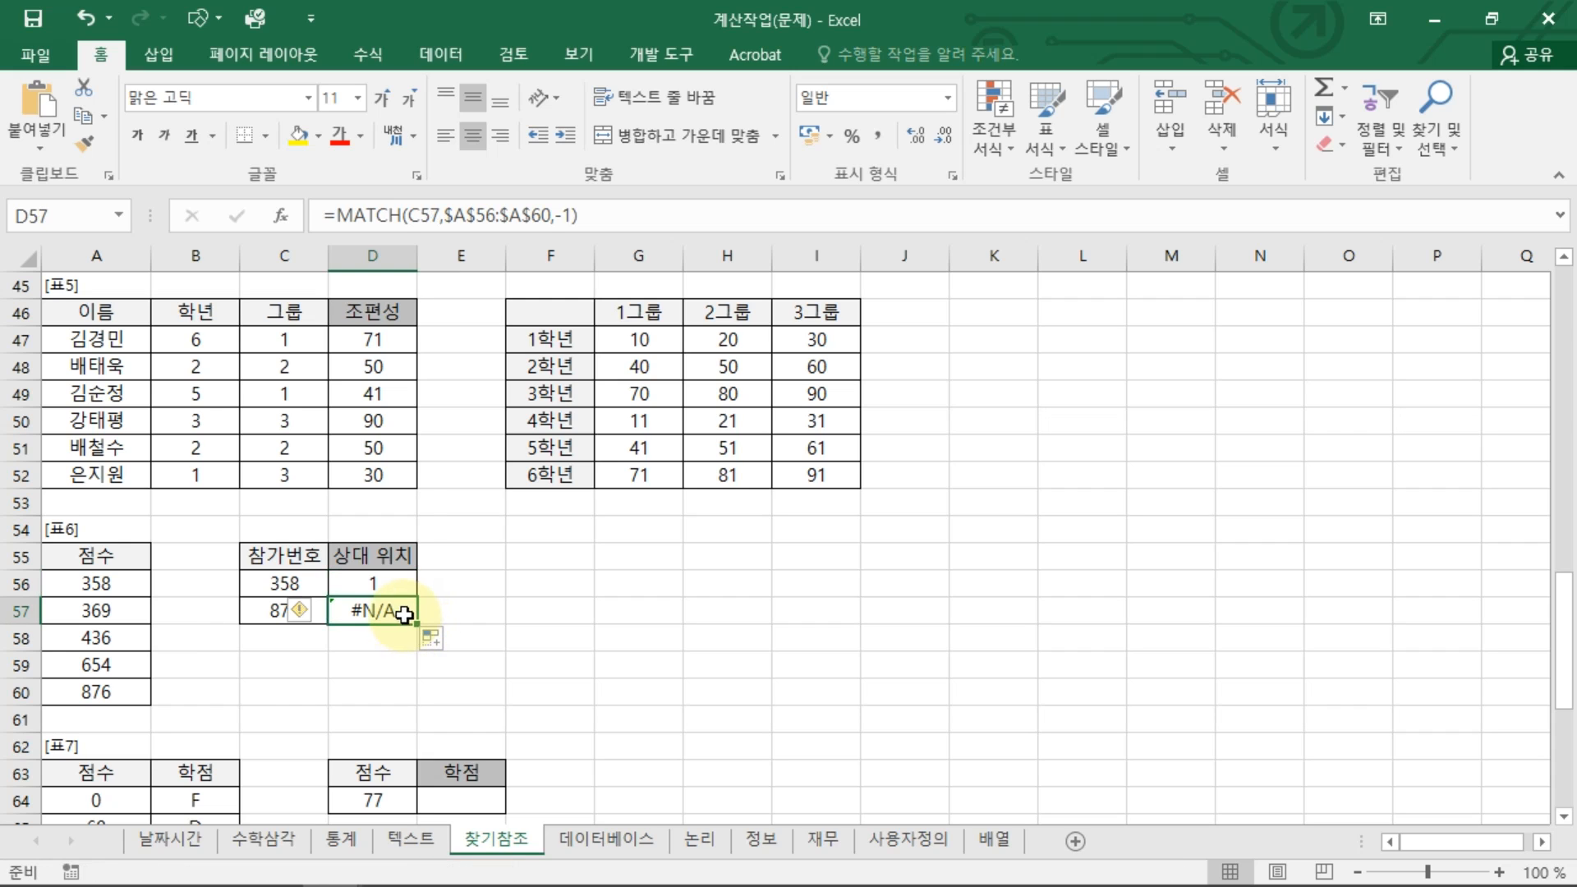
drag(119, 583, 123, 692)
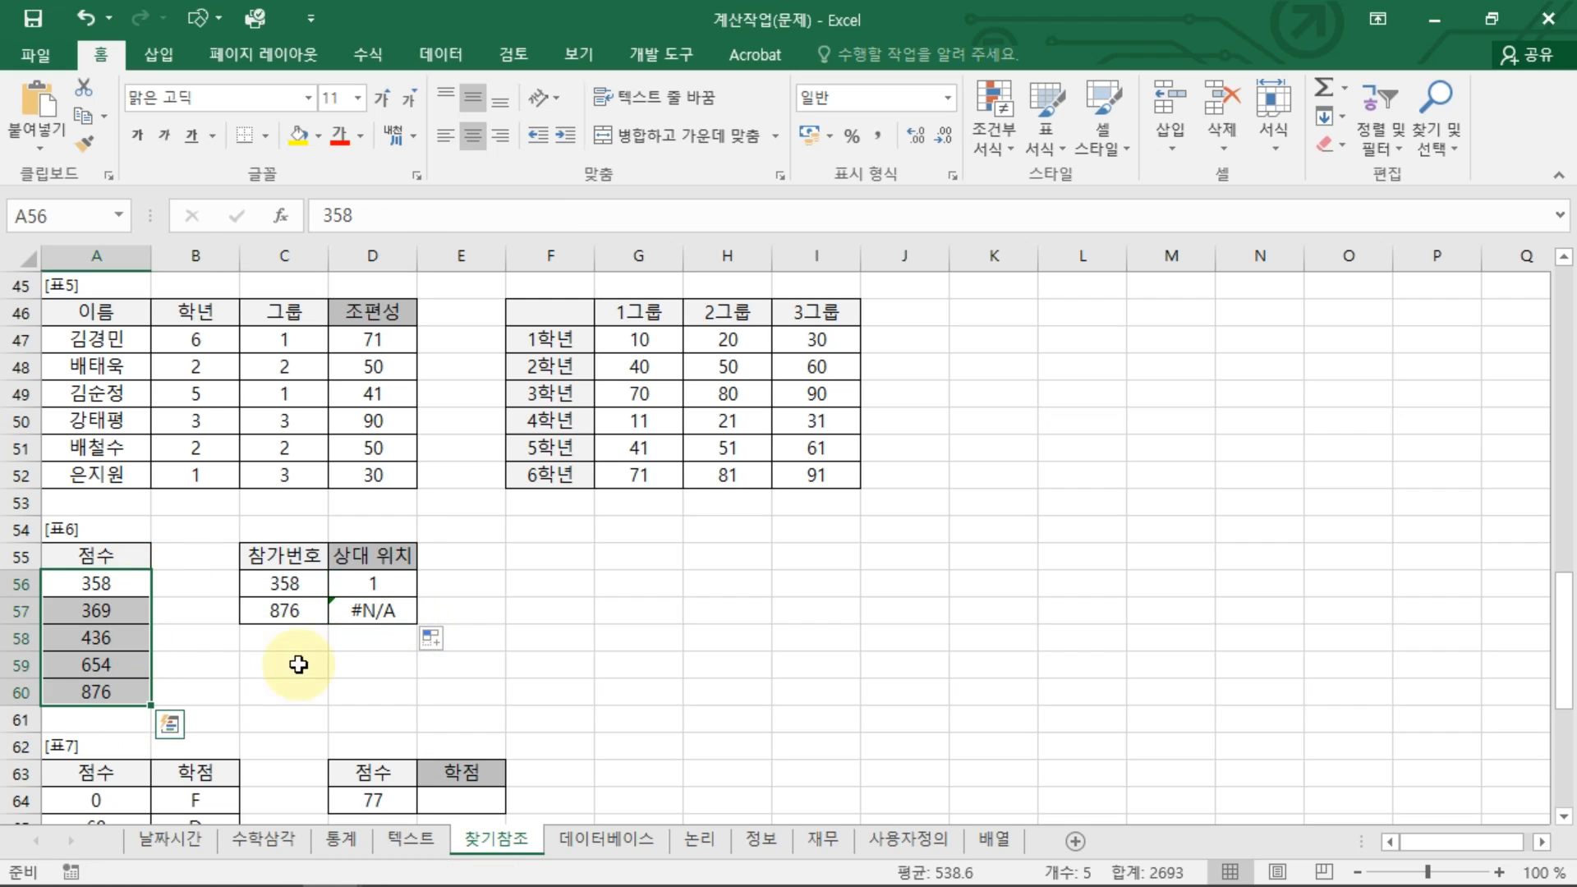
Set the match type in D56 back to 0 (정확히 일치) and fill the formula down to D57.
click(396, 585)
double_click(394, 586)
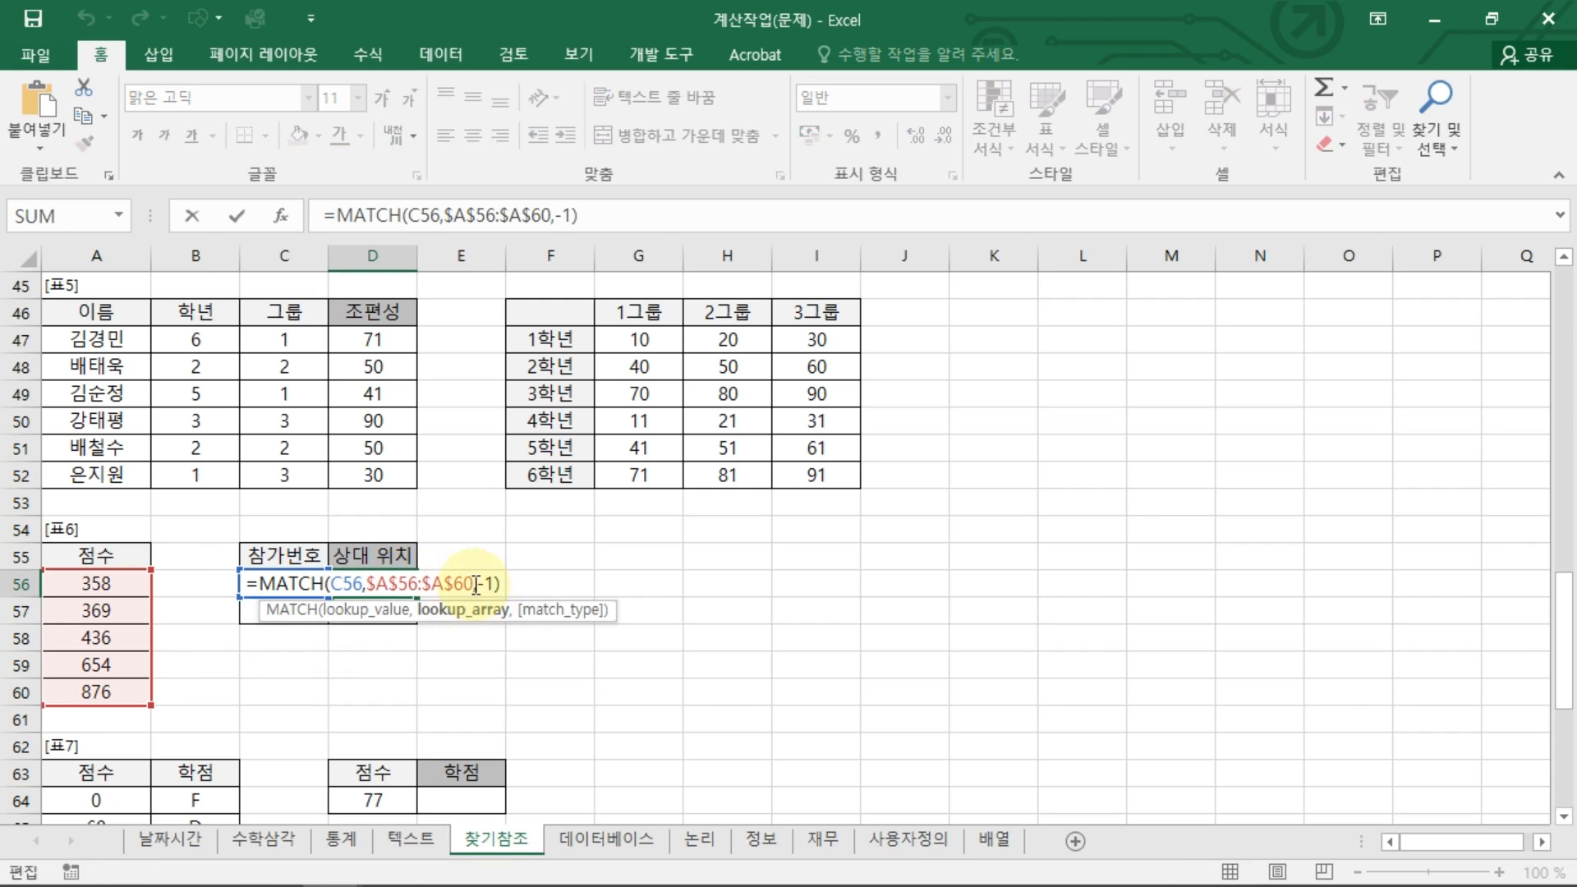
key(BackSpace)
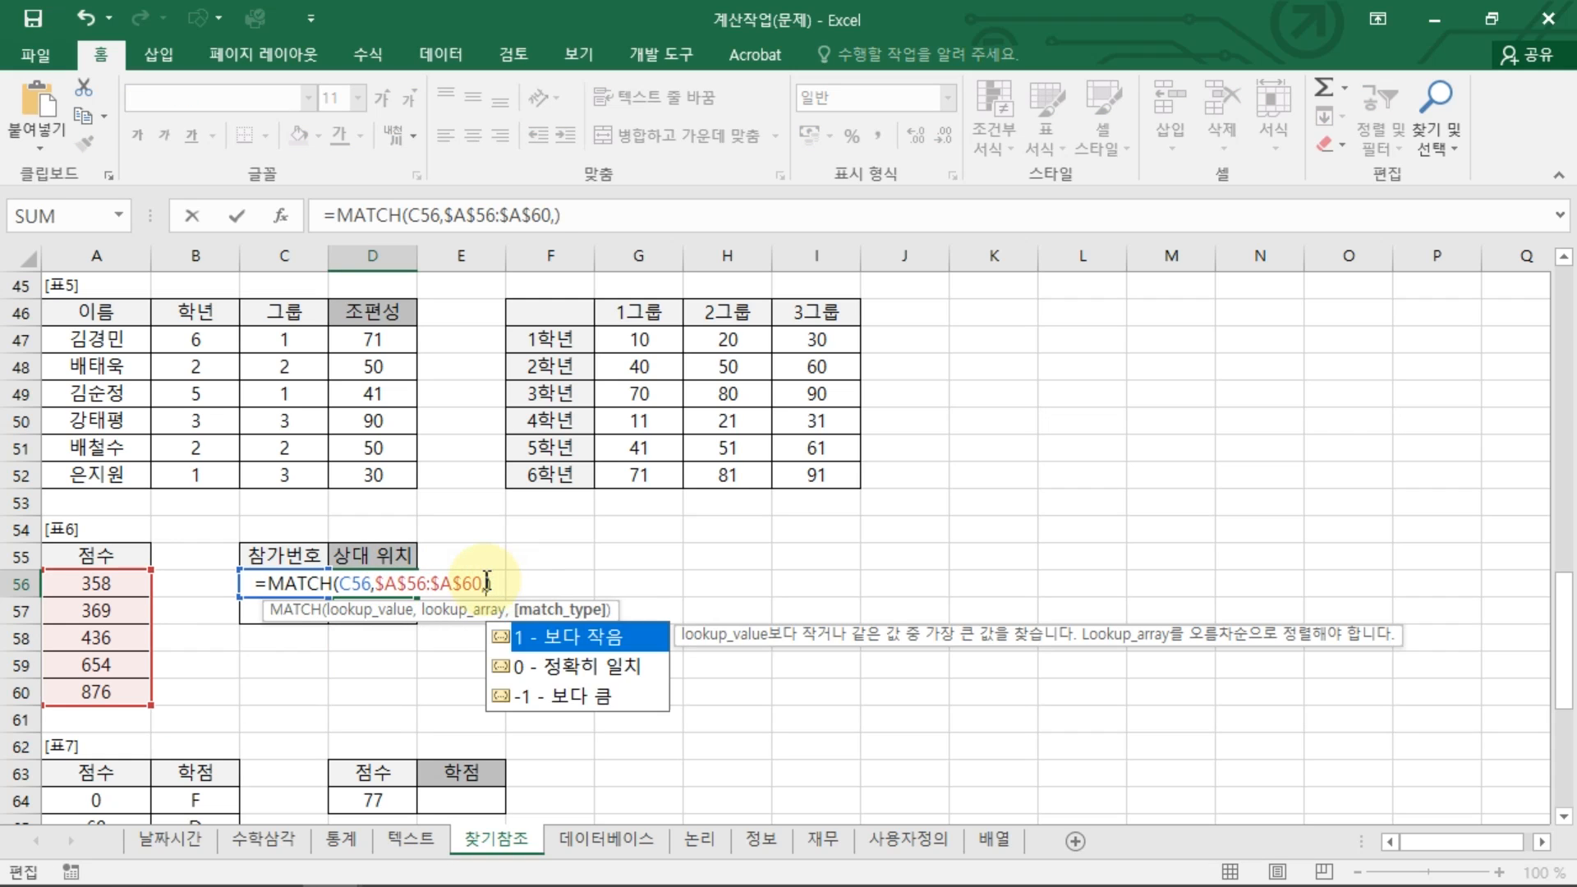
text(0)
key(Return)
click(410, 589)
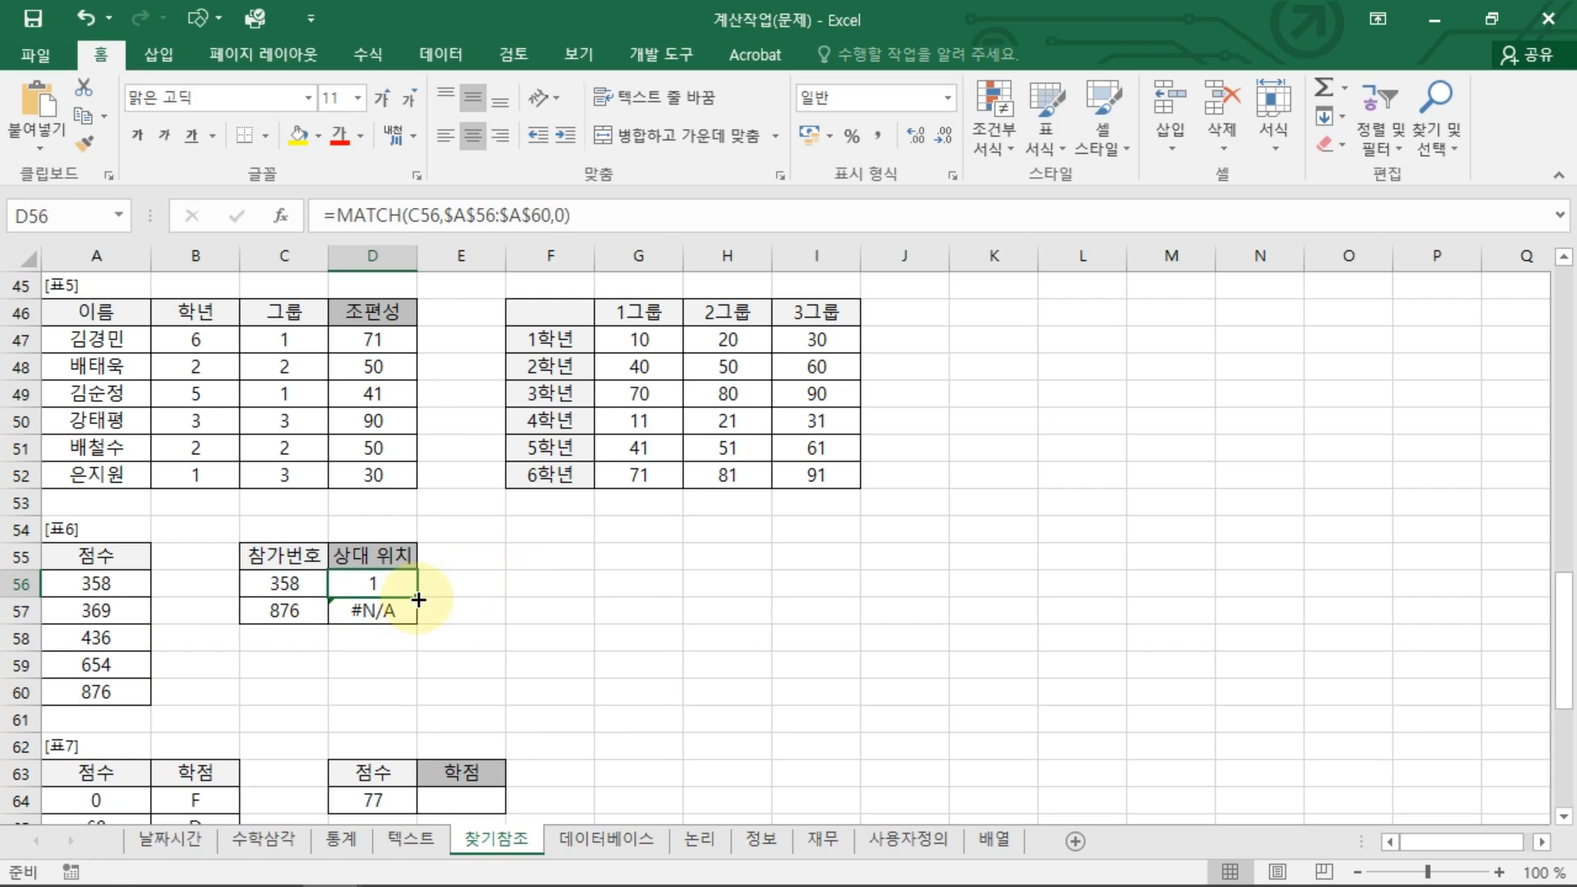
drag(415, 606, 416, 624)
Review the lookup value C56 in D56's MATCH formula without changing the formula.
double_click(396, 589)
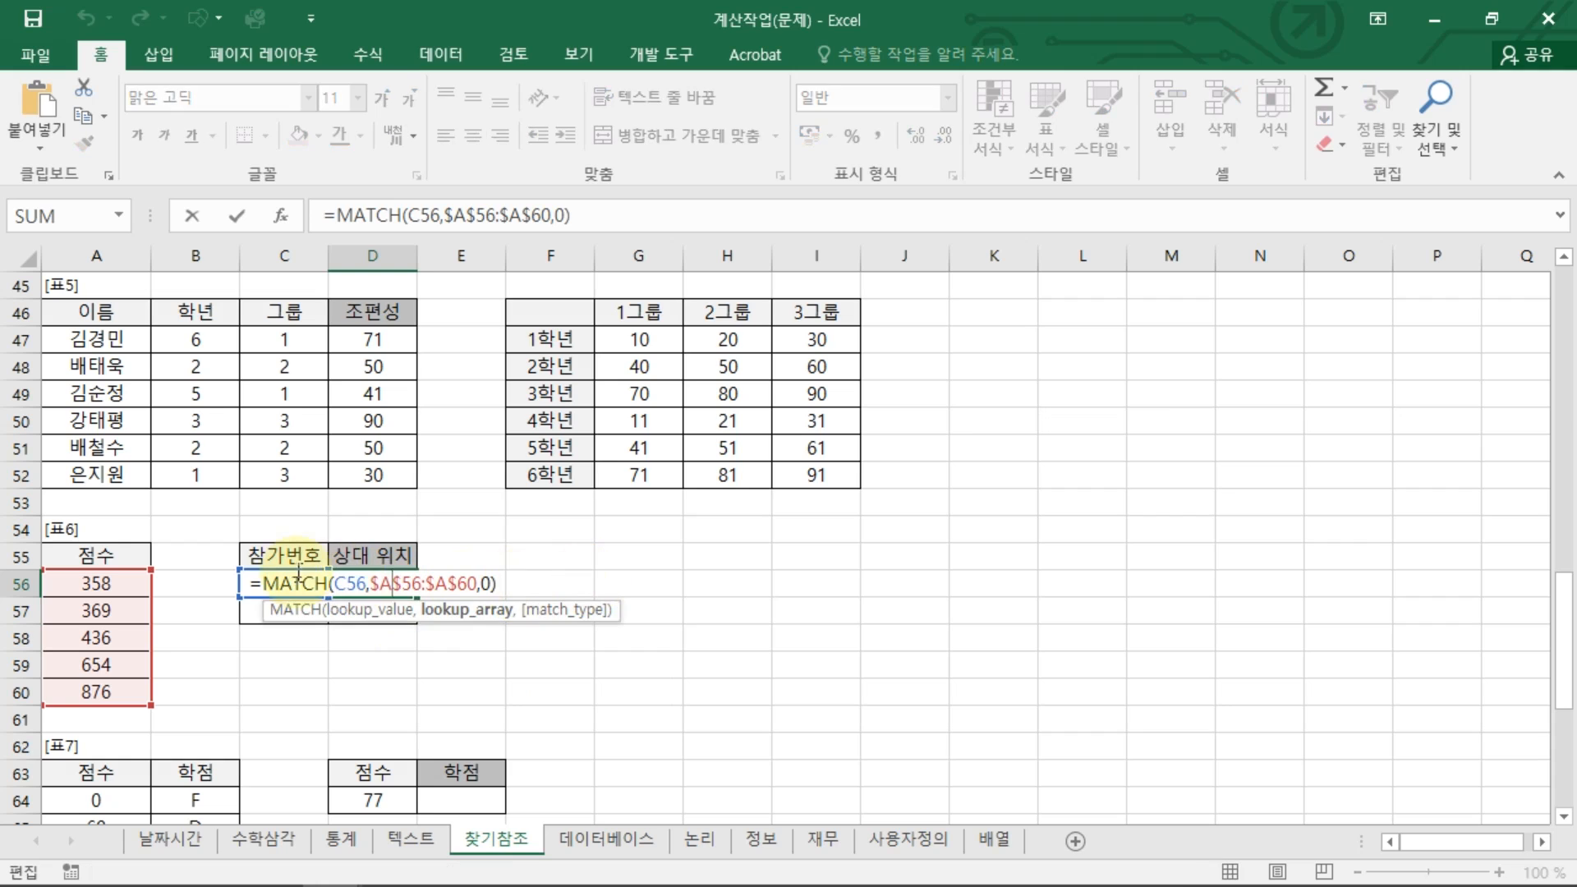
mouse_move(351, 571)
mouse_down()
mouse_move(352, 599)
mouse_move(348, 570)
mouse_up()
mouse_move(349, 539)
mouse_down()
mouse_move(351, 568)
mouse_move(395, 548)
mouse_up()
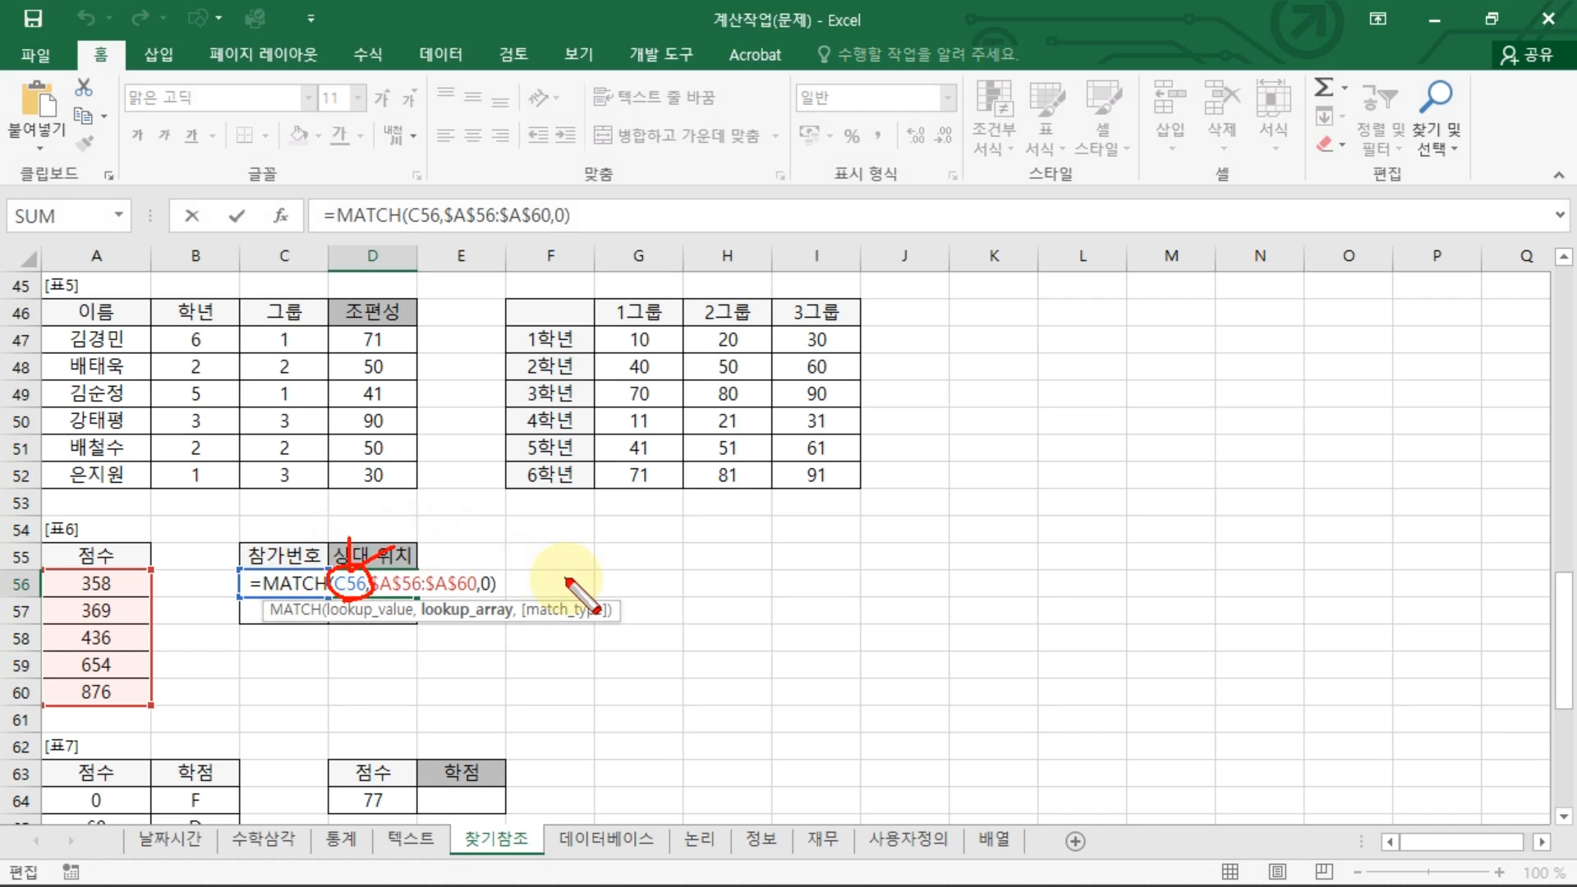
key(Escape)
key(Escape)
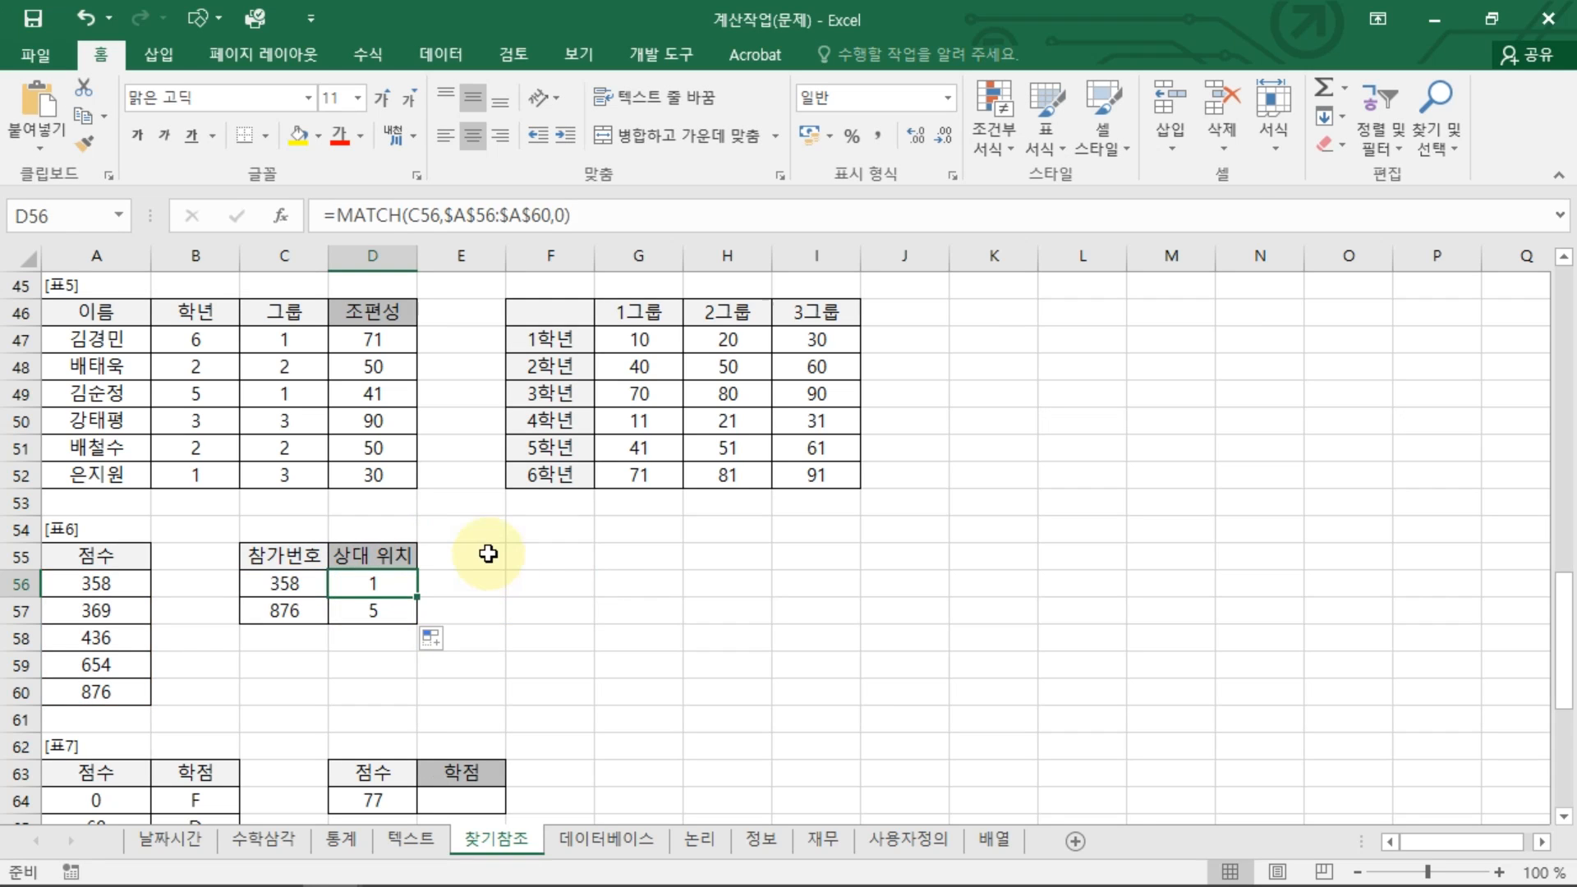
Enter the label 가장큰값의 위치 in E55, beside the 상대 위치 heading.
click(485, 553)
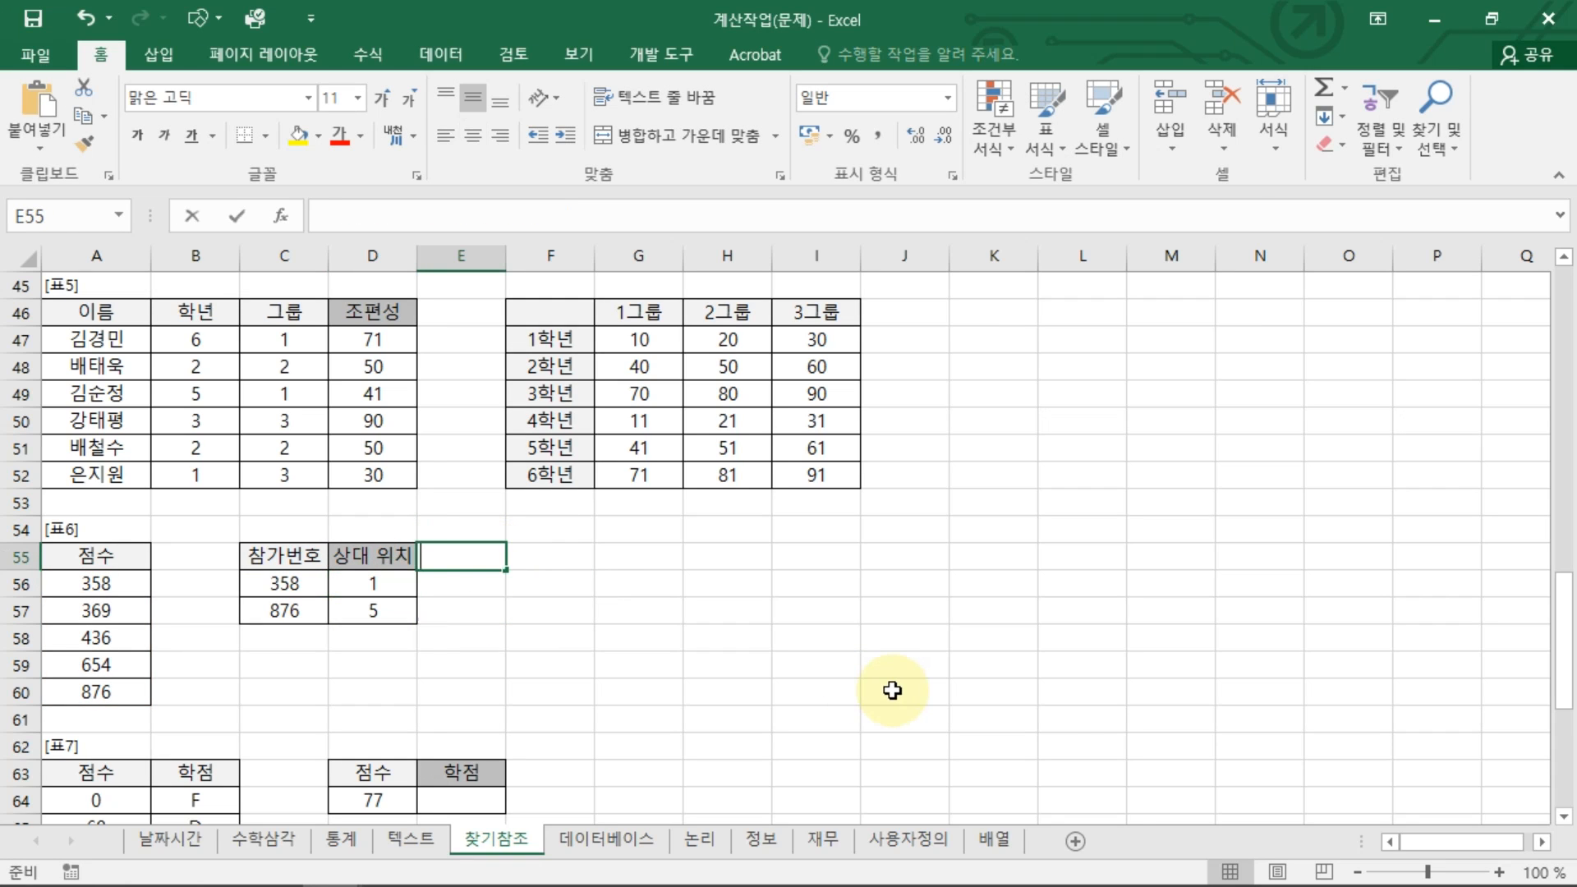
text(RK)
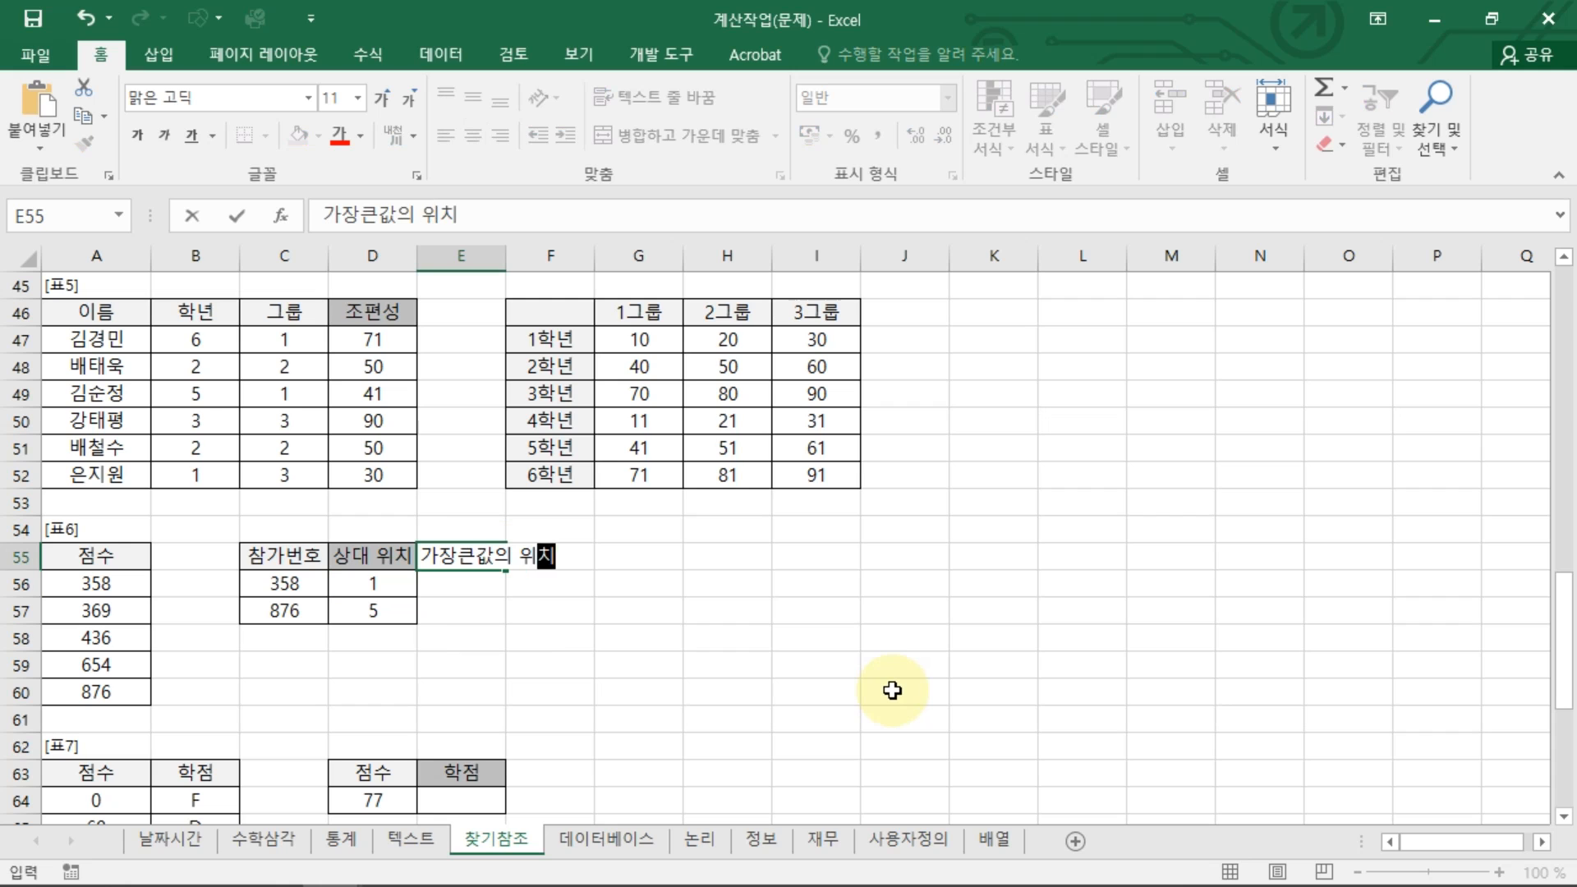
key(Return)
Start a MATCH formula in E56 that uses MAX(A56:A60) as its lookup value.
text(=)
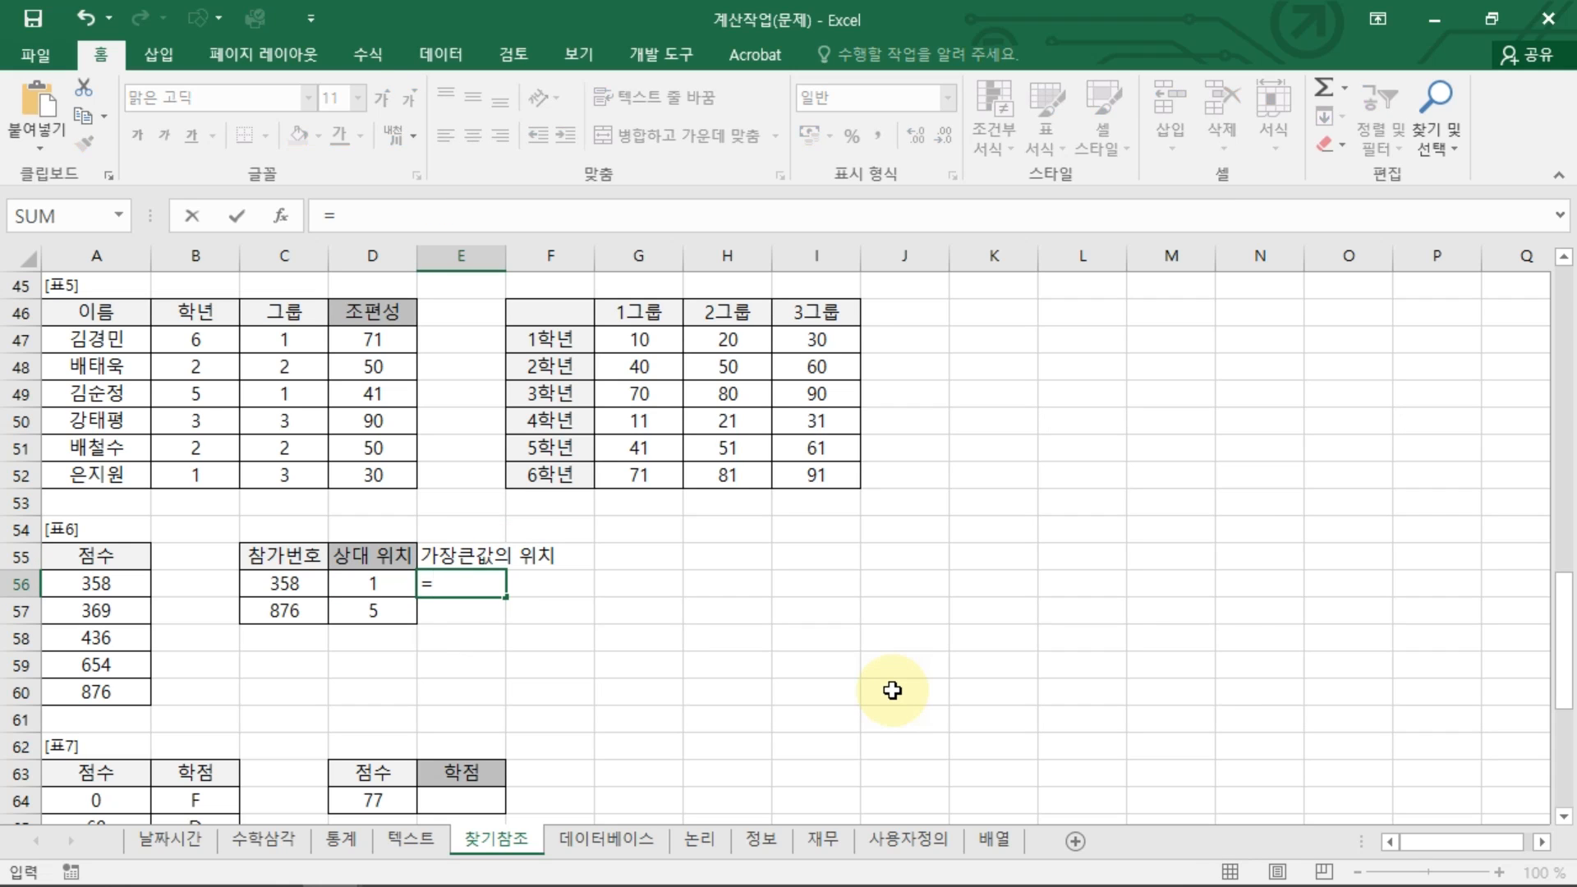
text(TM)
key(BackSpace)
key(BackSpace)
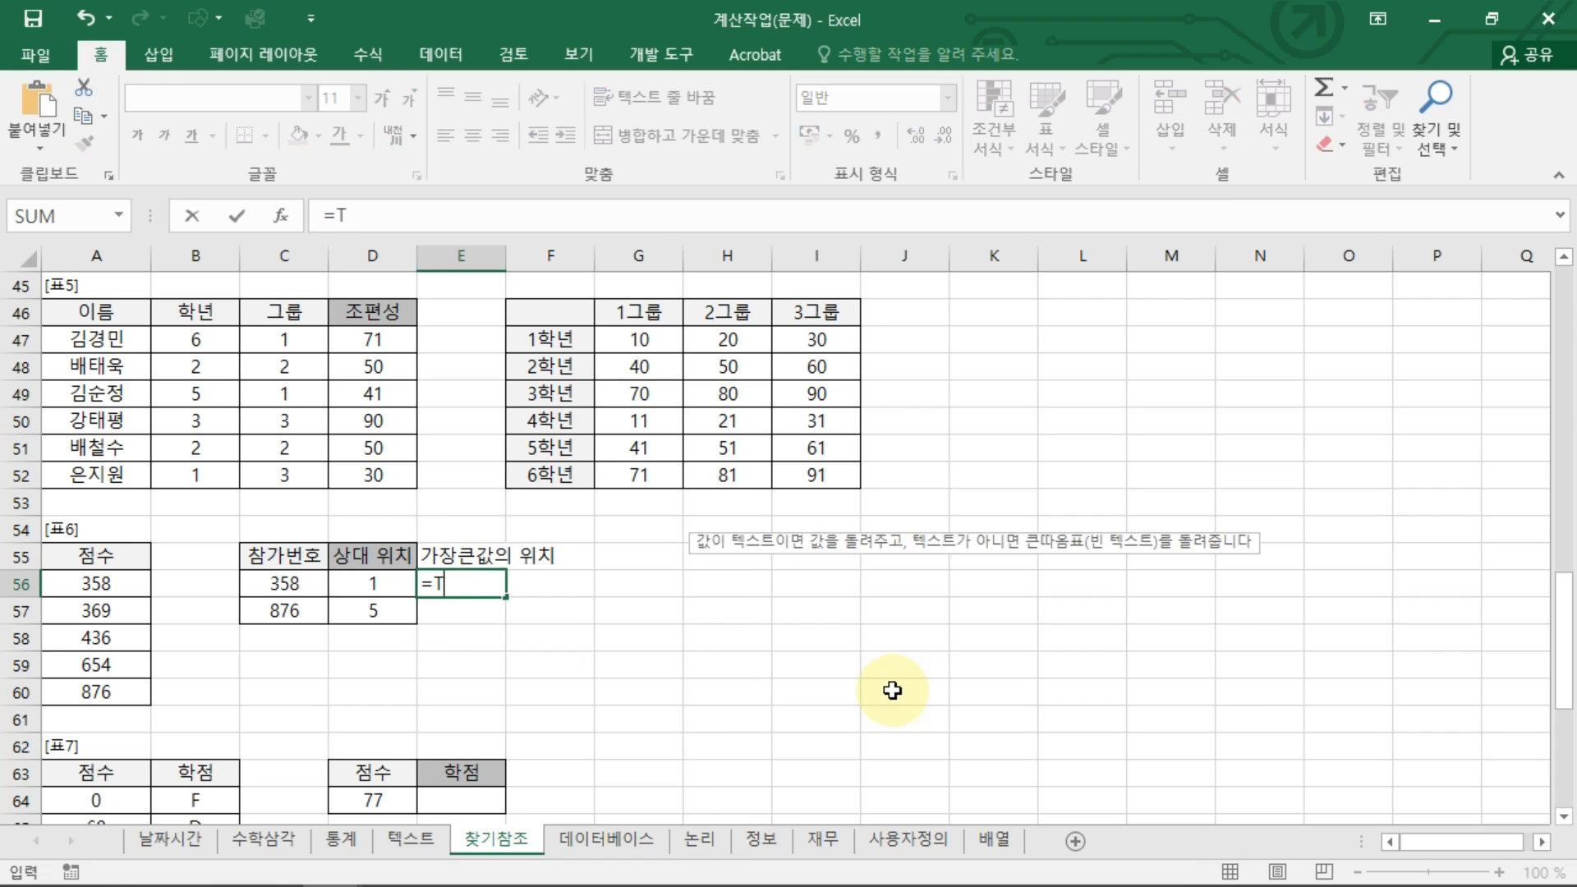
text(MA)
key(Tab)
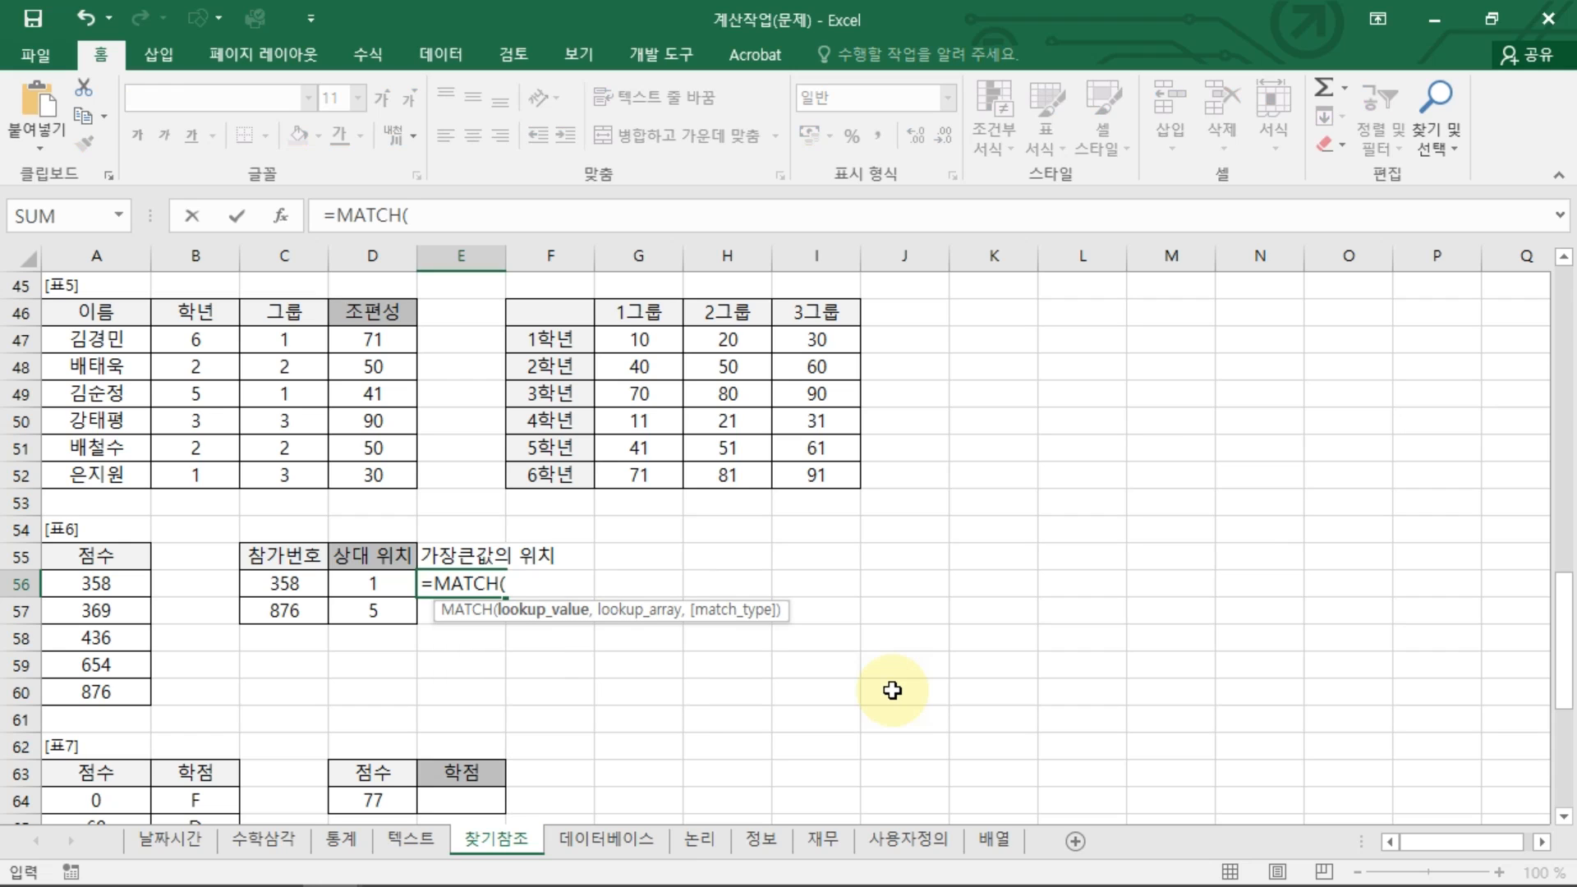
text(MA)
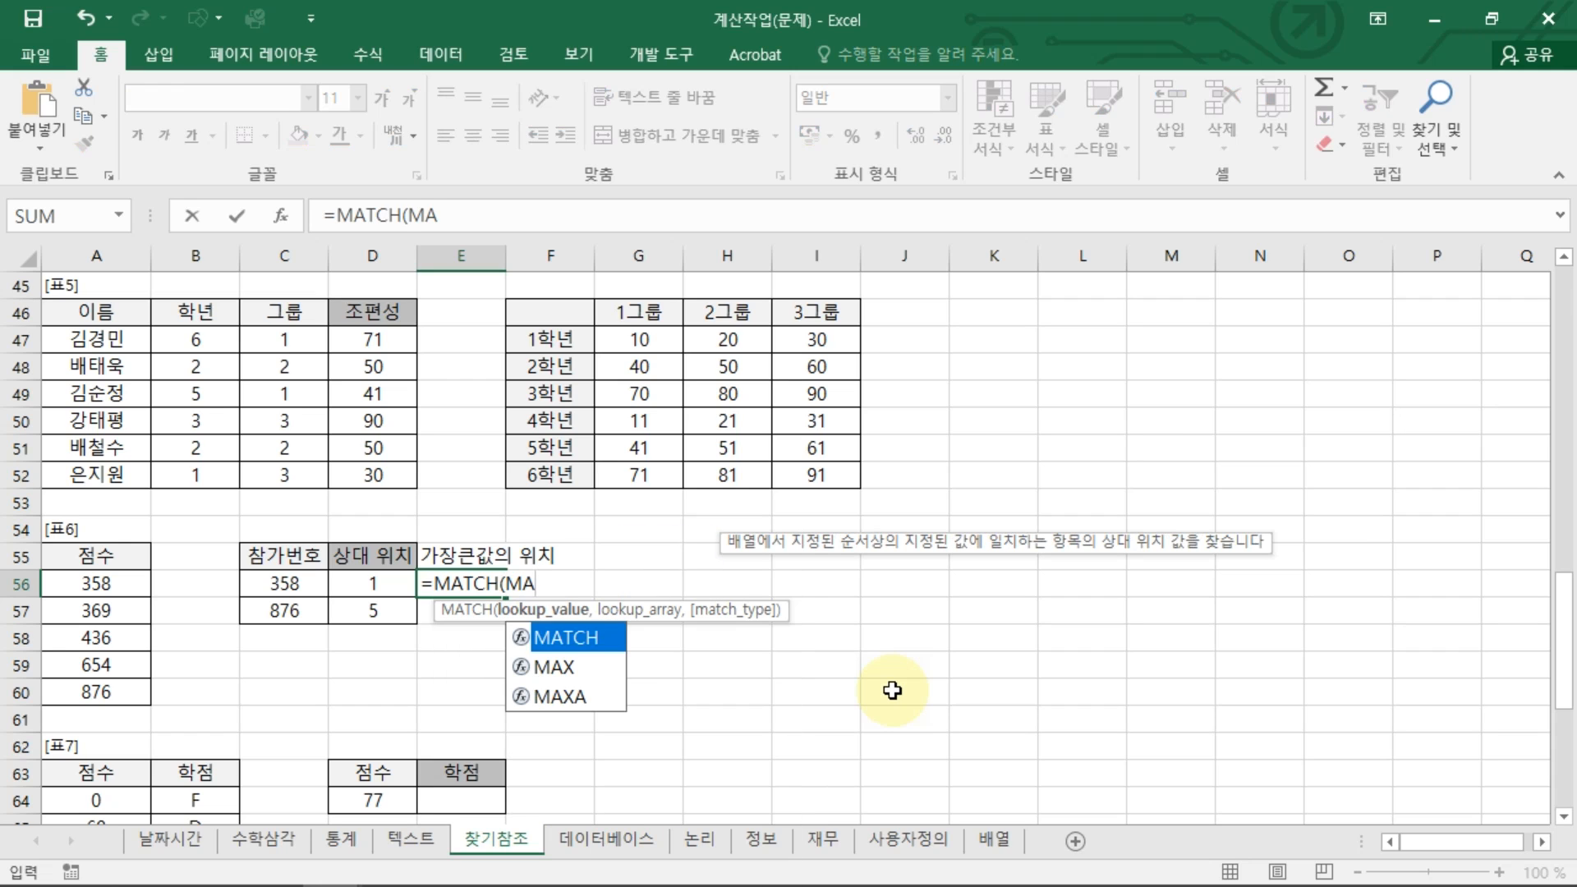
double_click(596, 667)
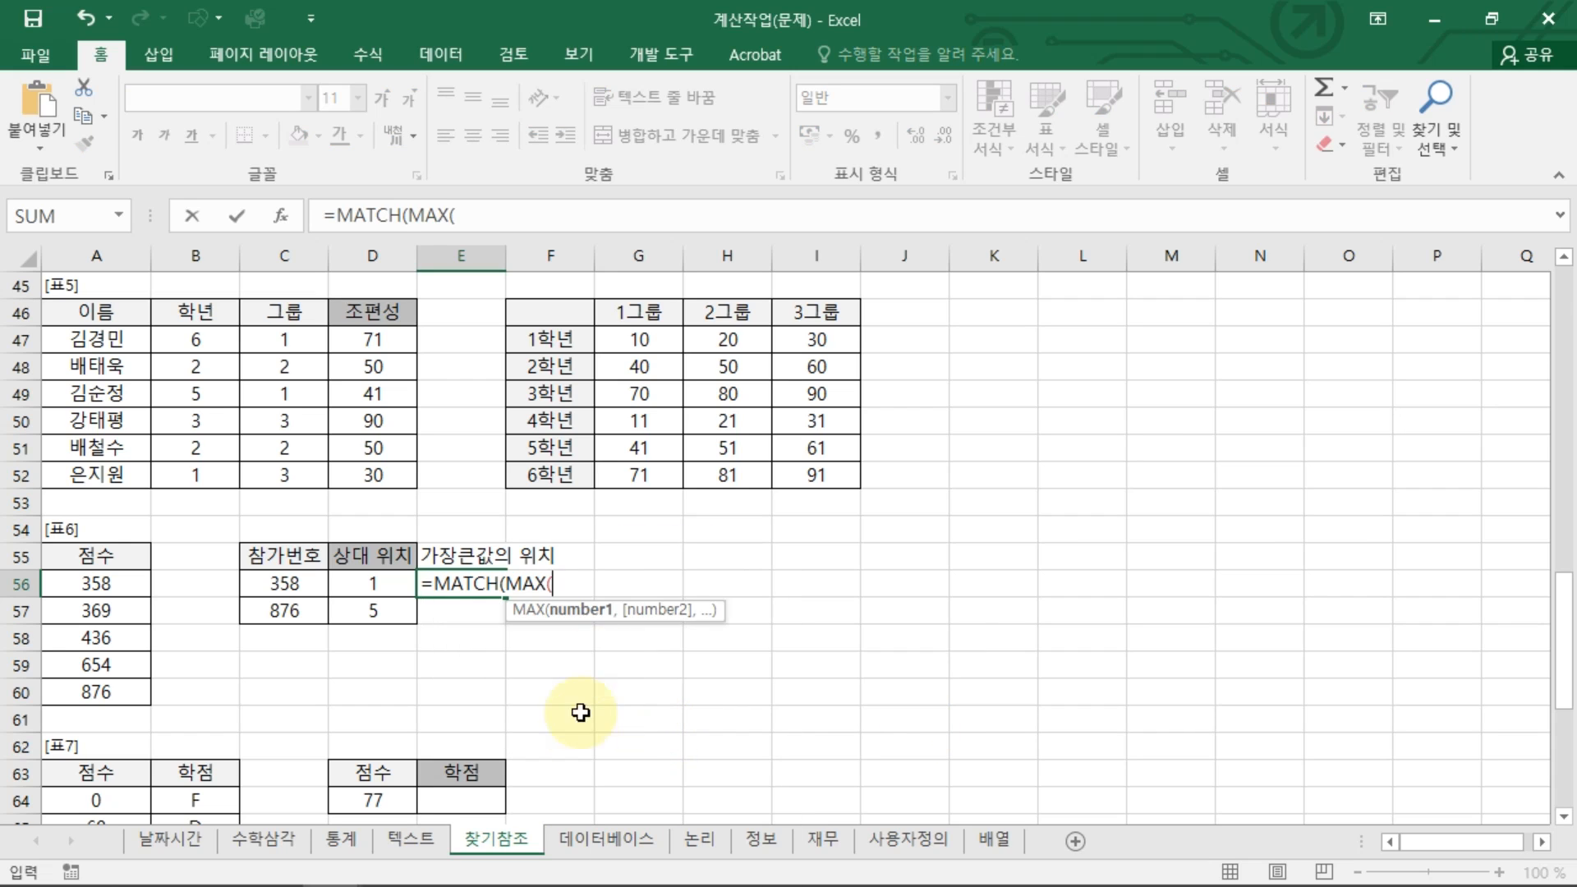
drag(84, 584, 98, 693)
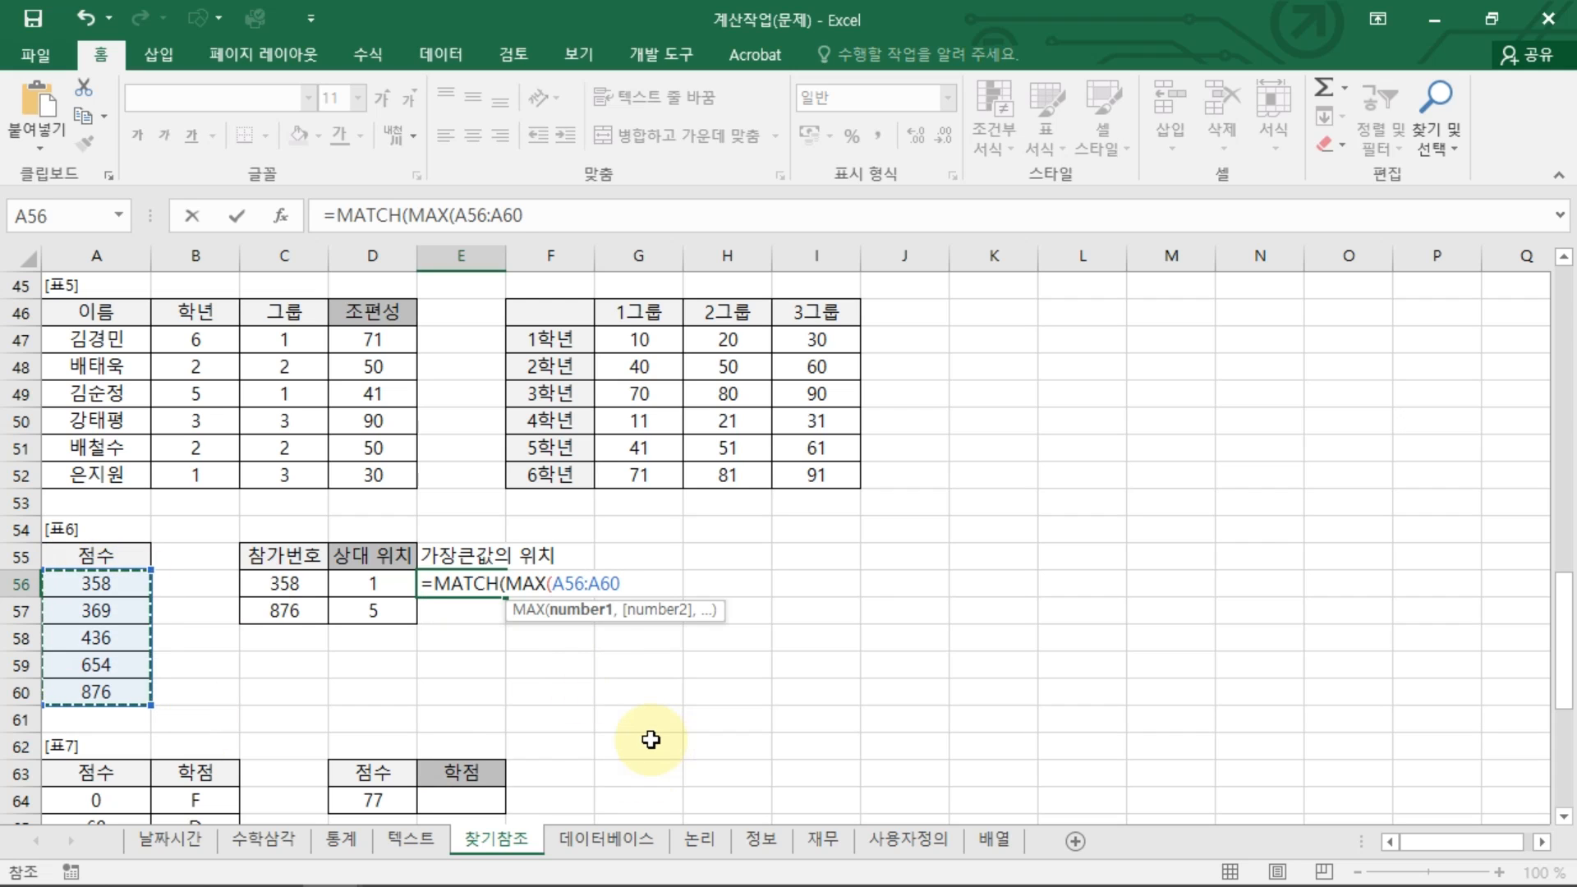
text(),)
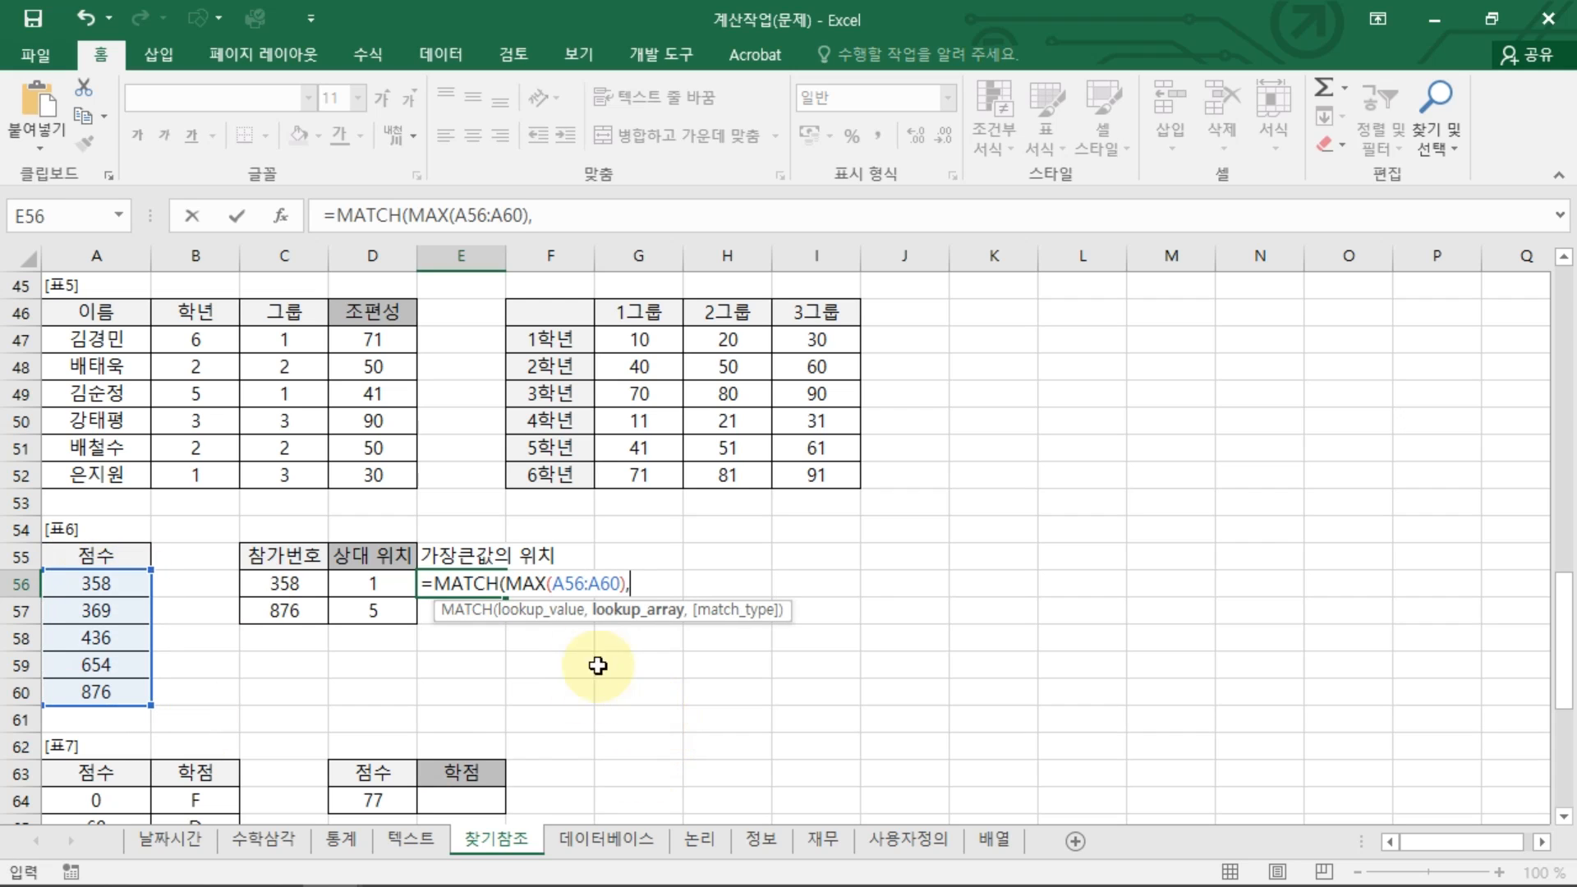
Complete E56's MATCH formula with lookup array A56:A60 and match type 0 (정확히 일치), and check it against the 점수 list.
drag(127, 581, 98, 692)
text(,)
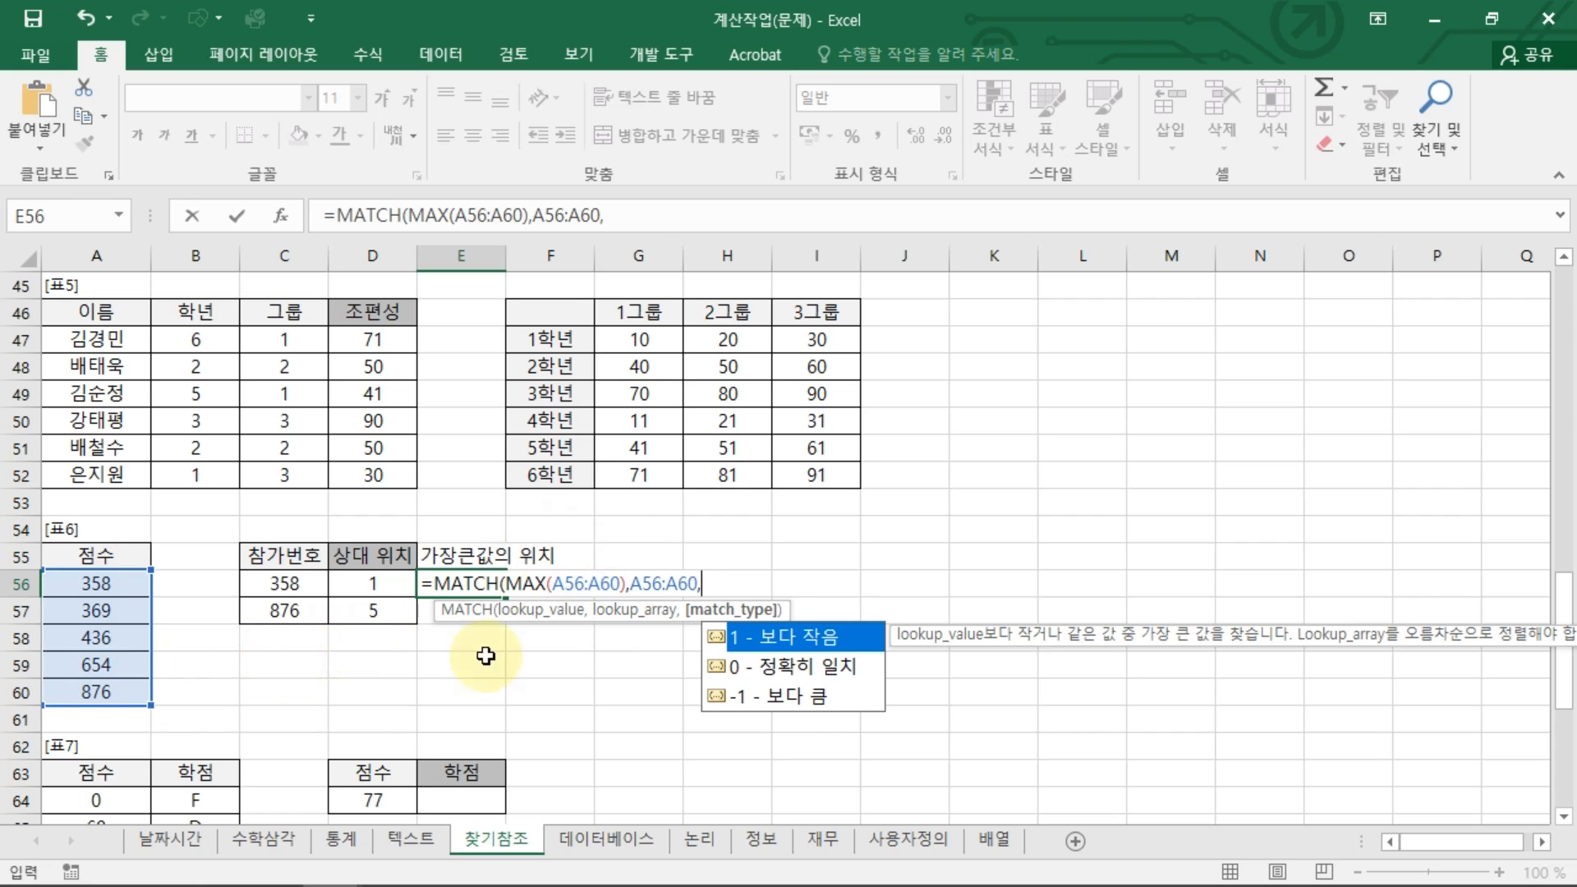
double_click(828, 664)
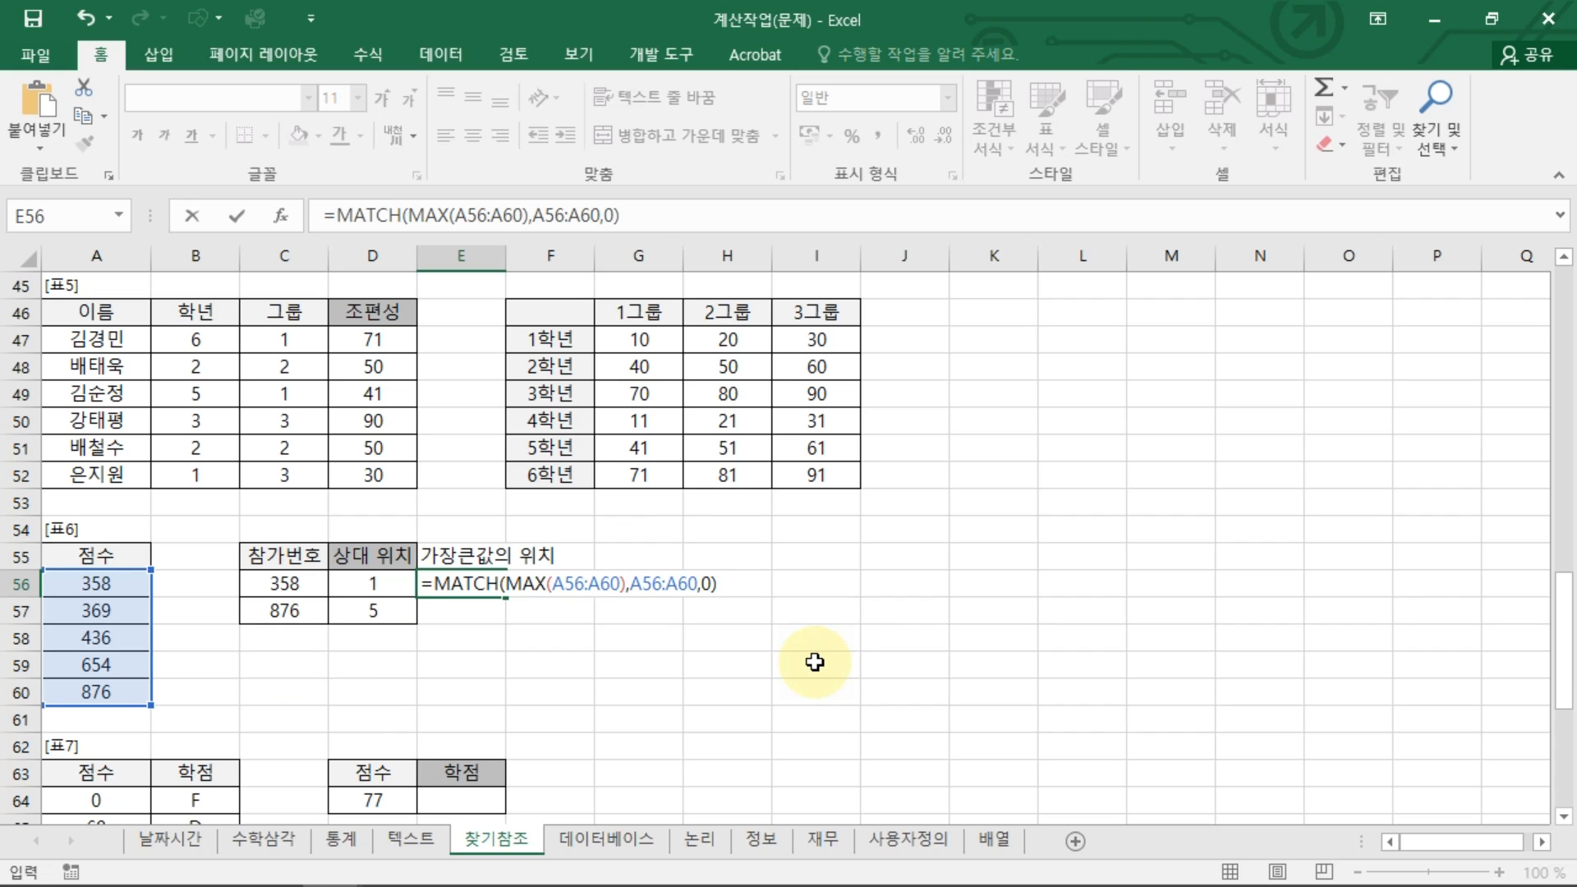
key(Return)
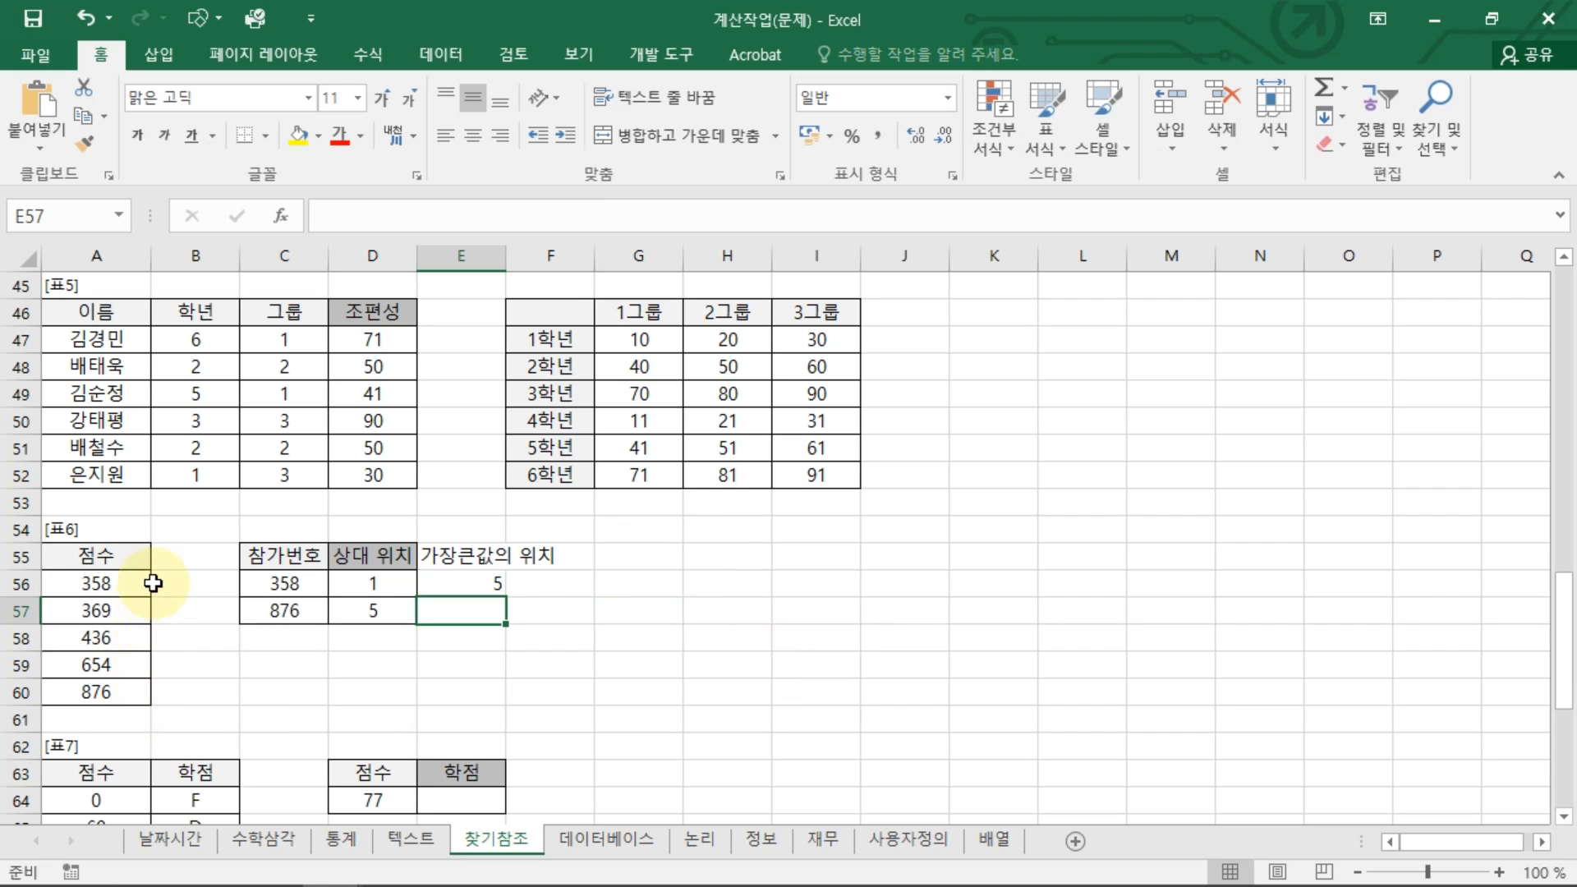
click(142, 615)
click(130, 662)
click(140, 693)
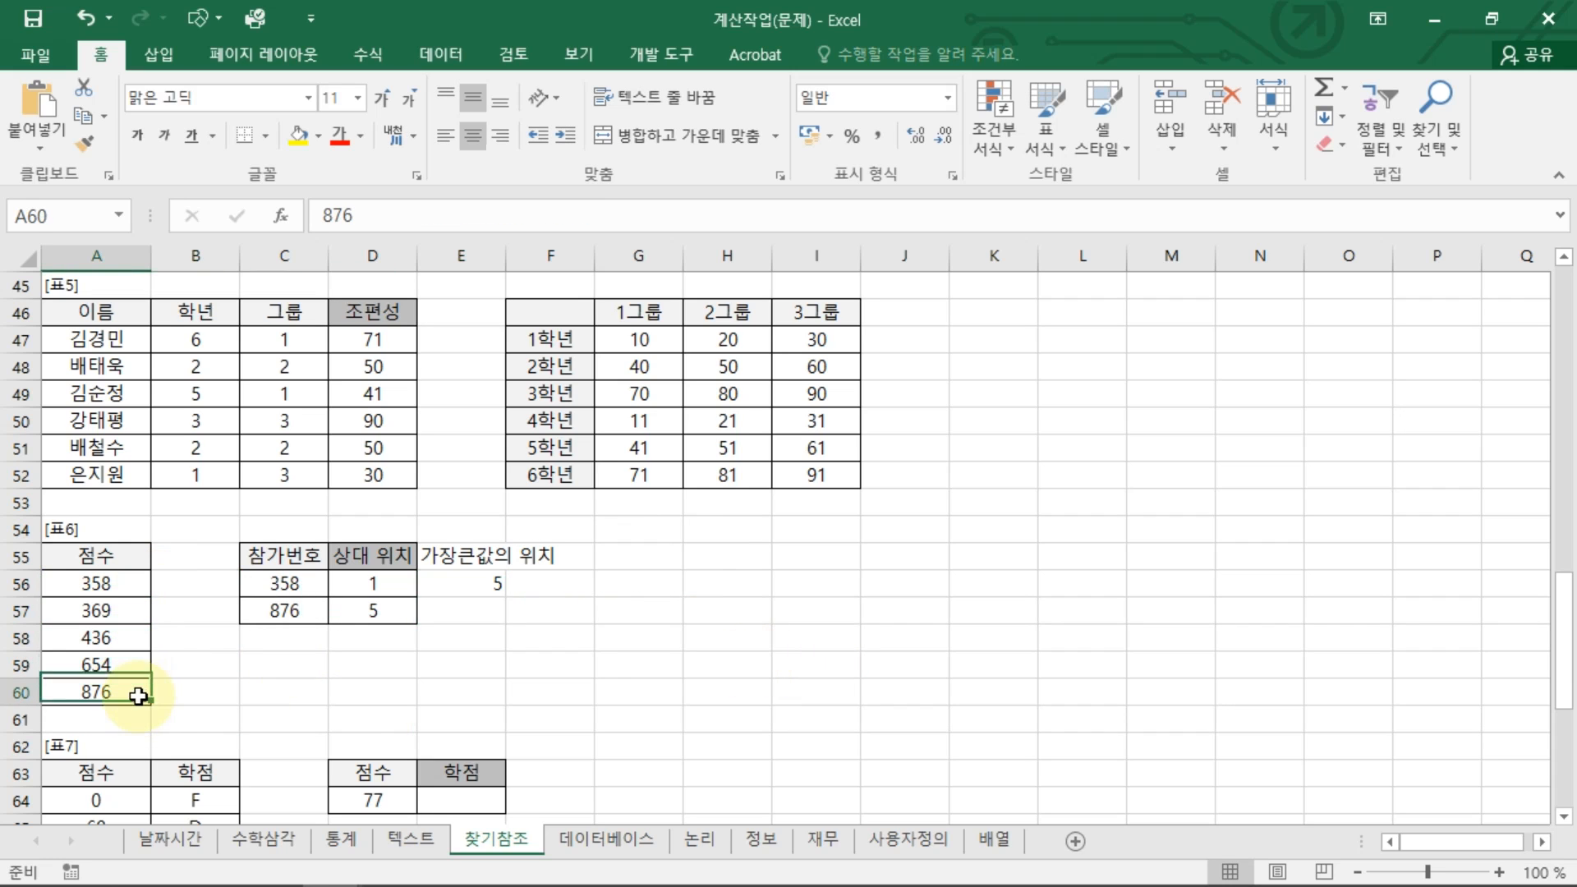
Replace MAX with MIN in E56's MATCH formula to locate the smallest 점수.
click(486, 581)
double_click(486, 581)
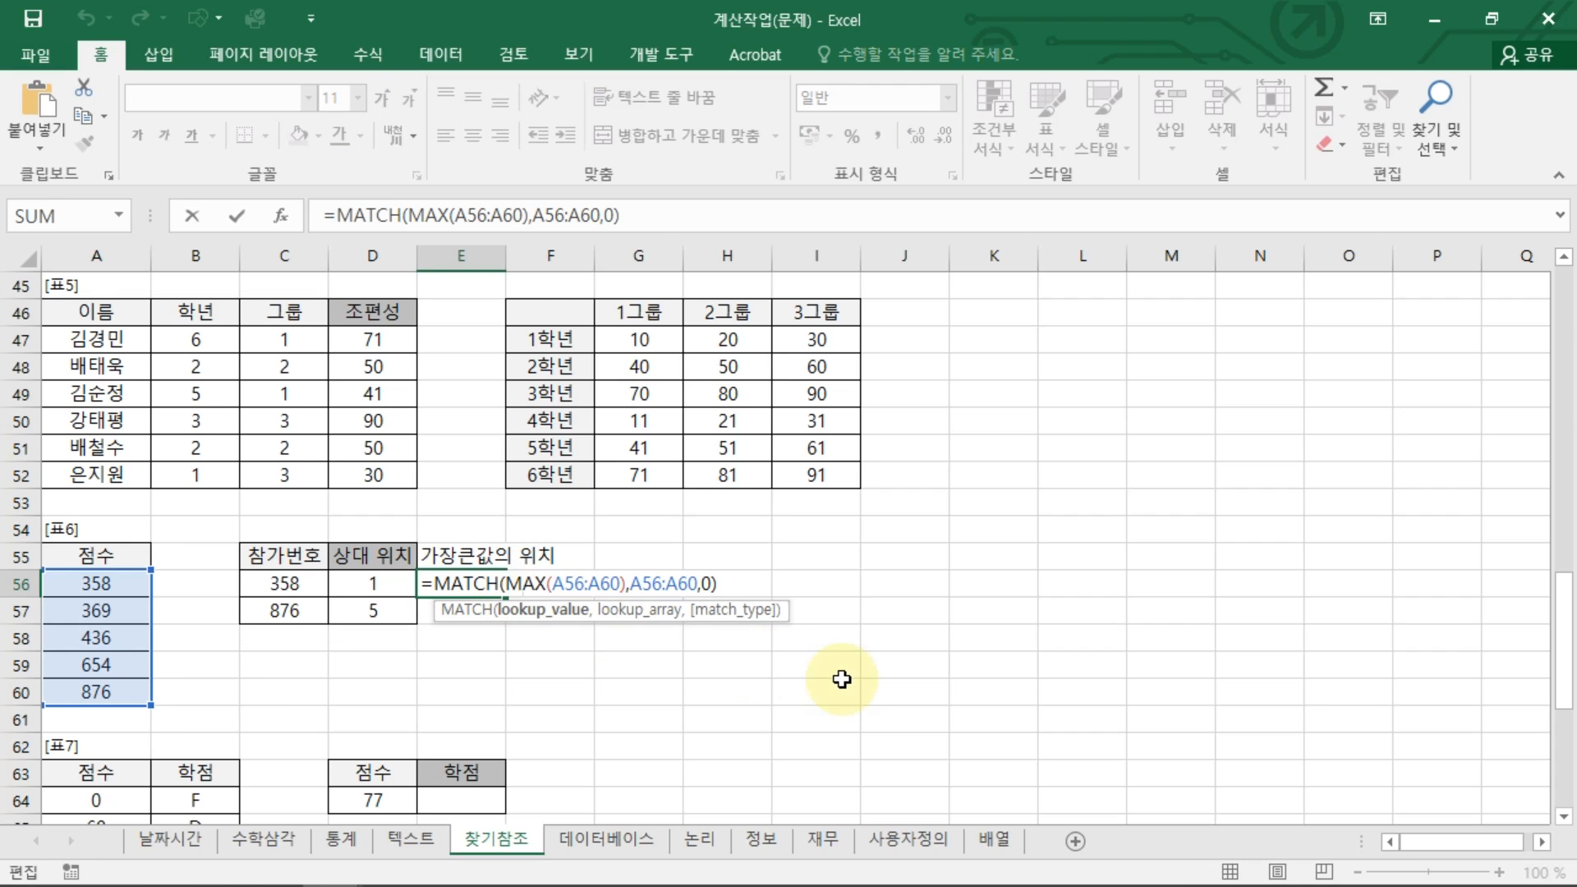
key(BackSpace)
key(BackSpace)
text(IN)
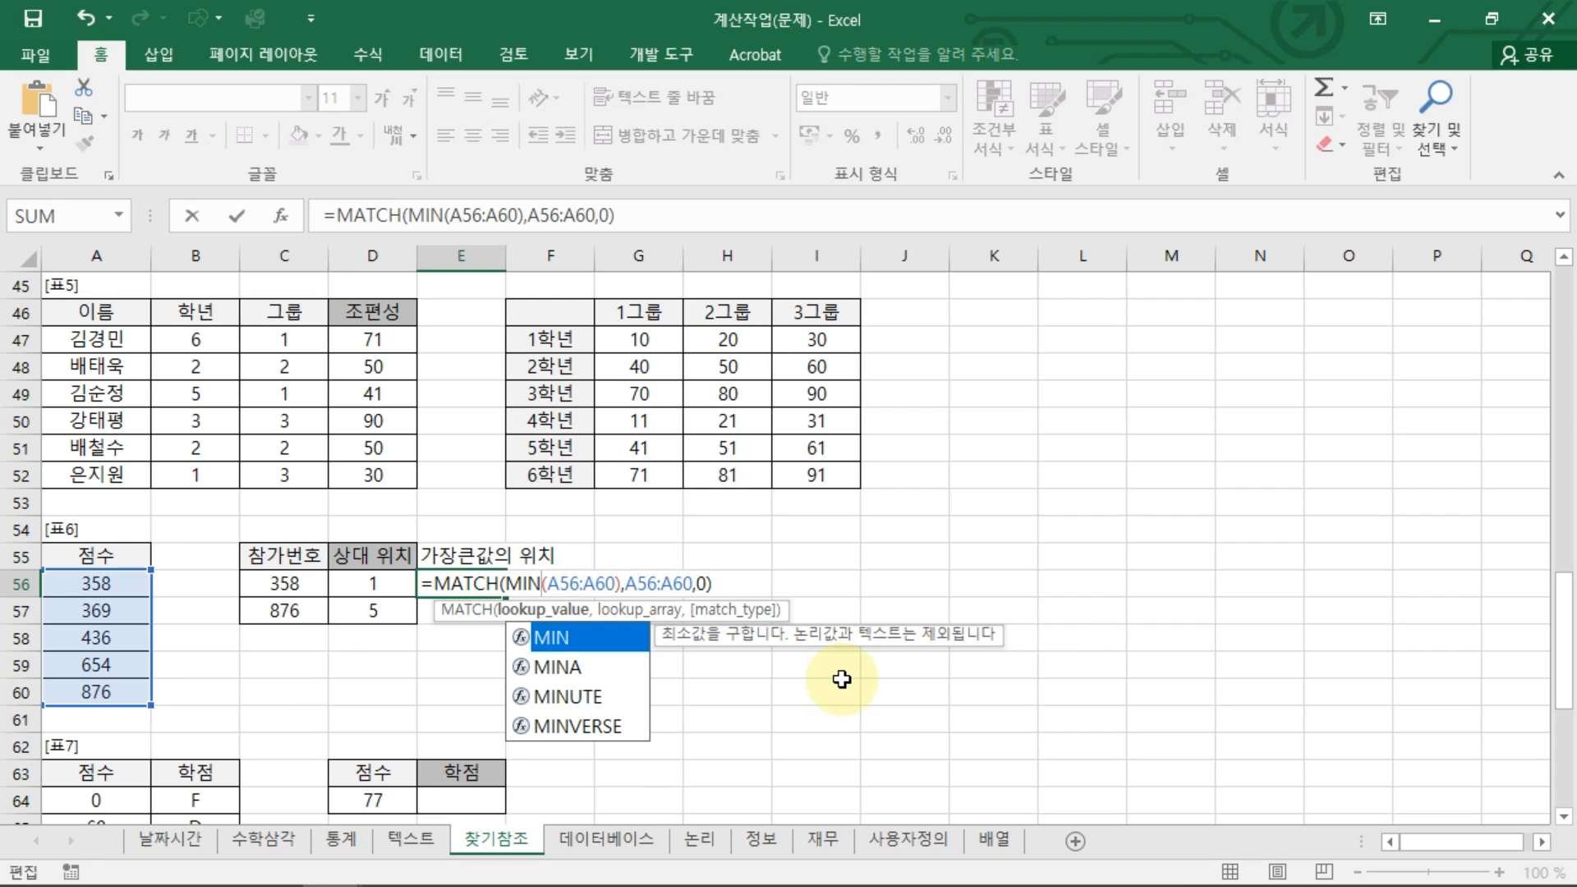
key(Return)
Change E56's lookup value to LARGE(A56:A60,3) so that MATCH locates the third-largest 점수.
double_click(518, 583)
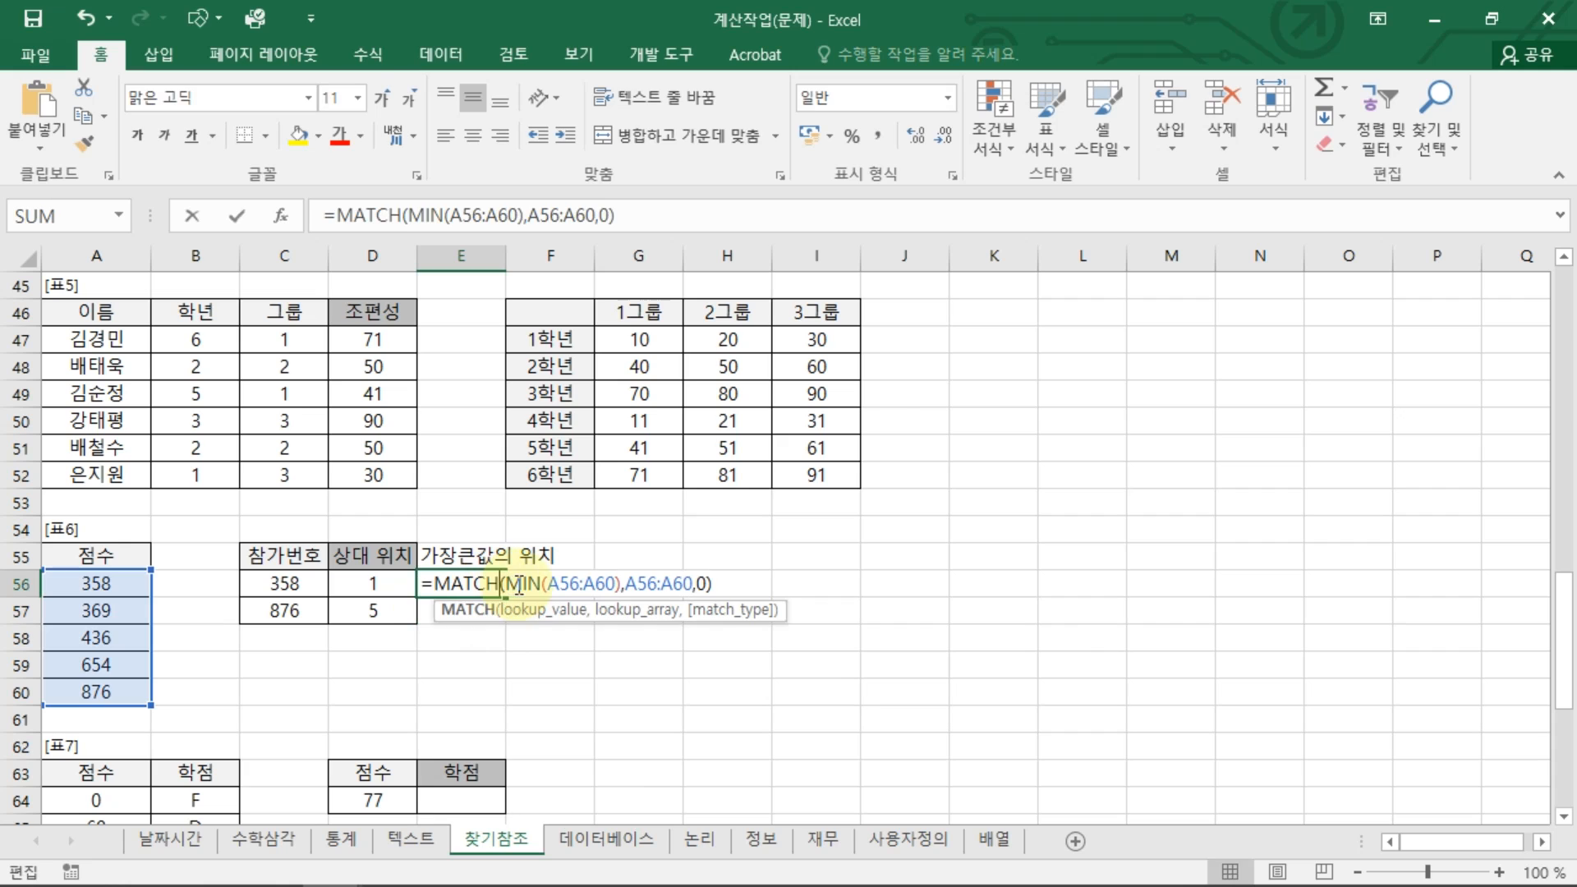
key(BackSpace)
key(Delete)
key(Delete)
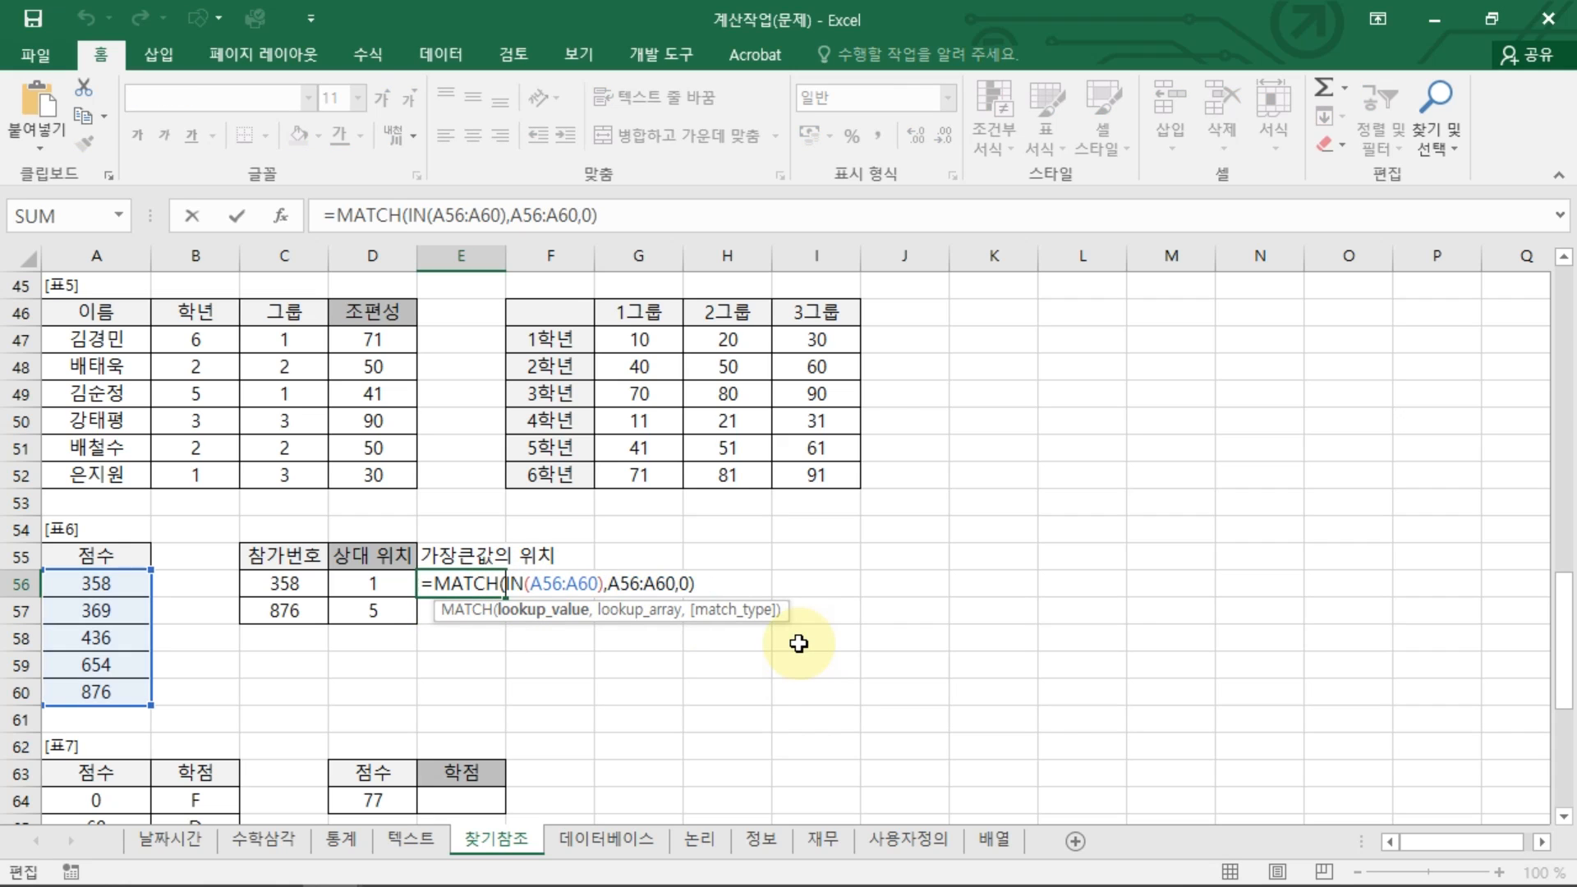
text(LARGE)
key(Right)
key(Right)
key(Right)
key(Right)
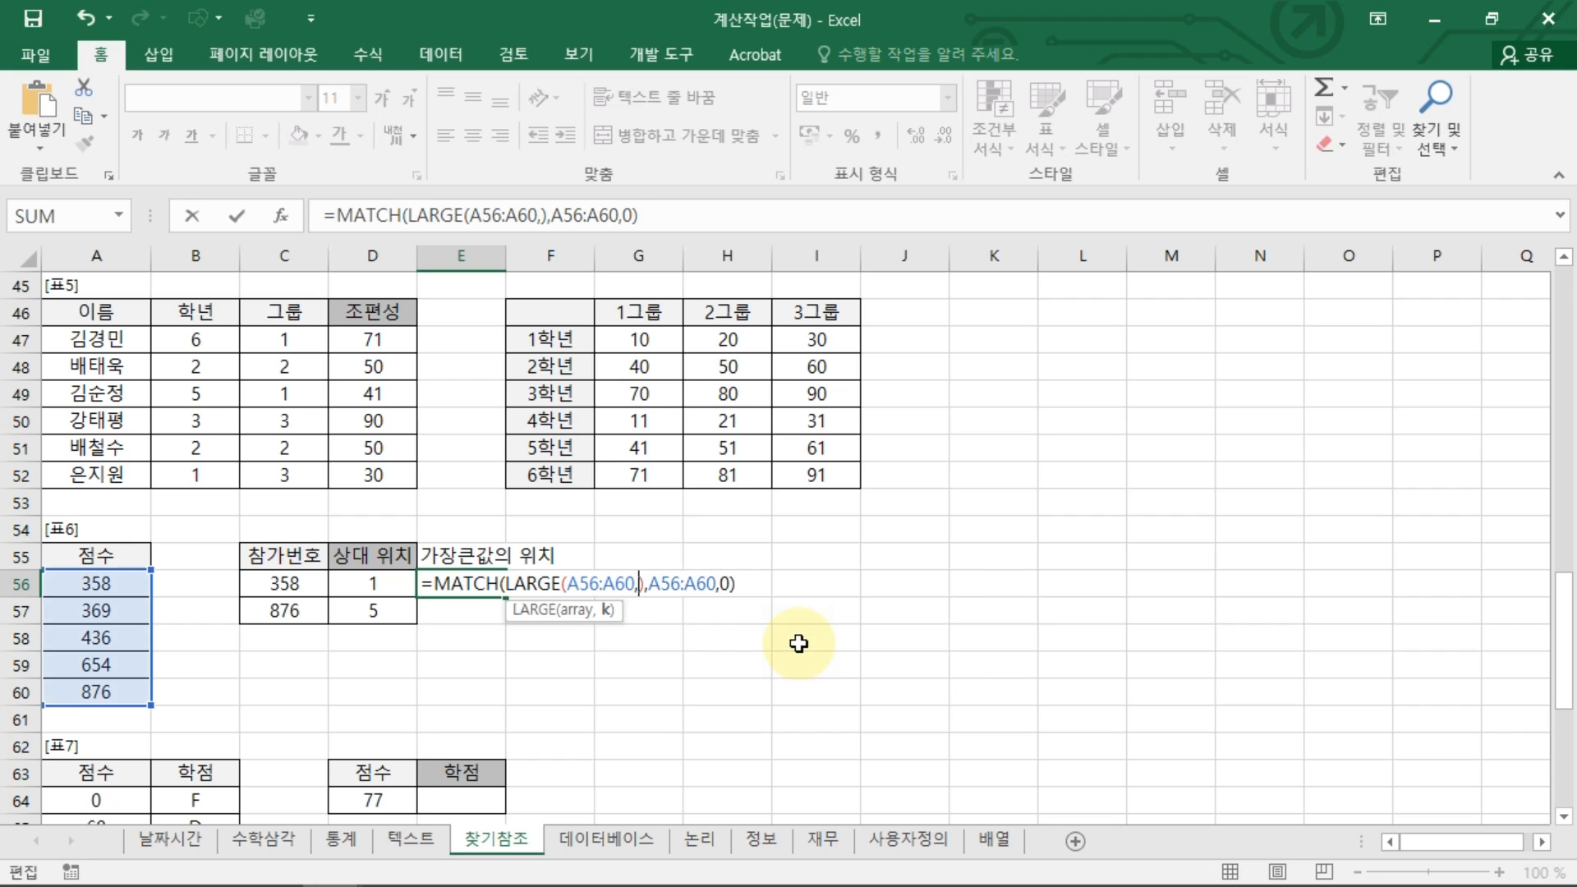
text(,3)
key(Return)
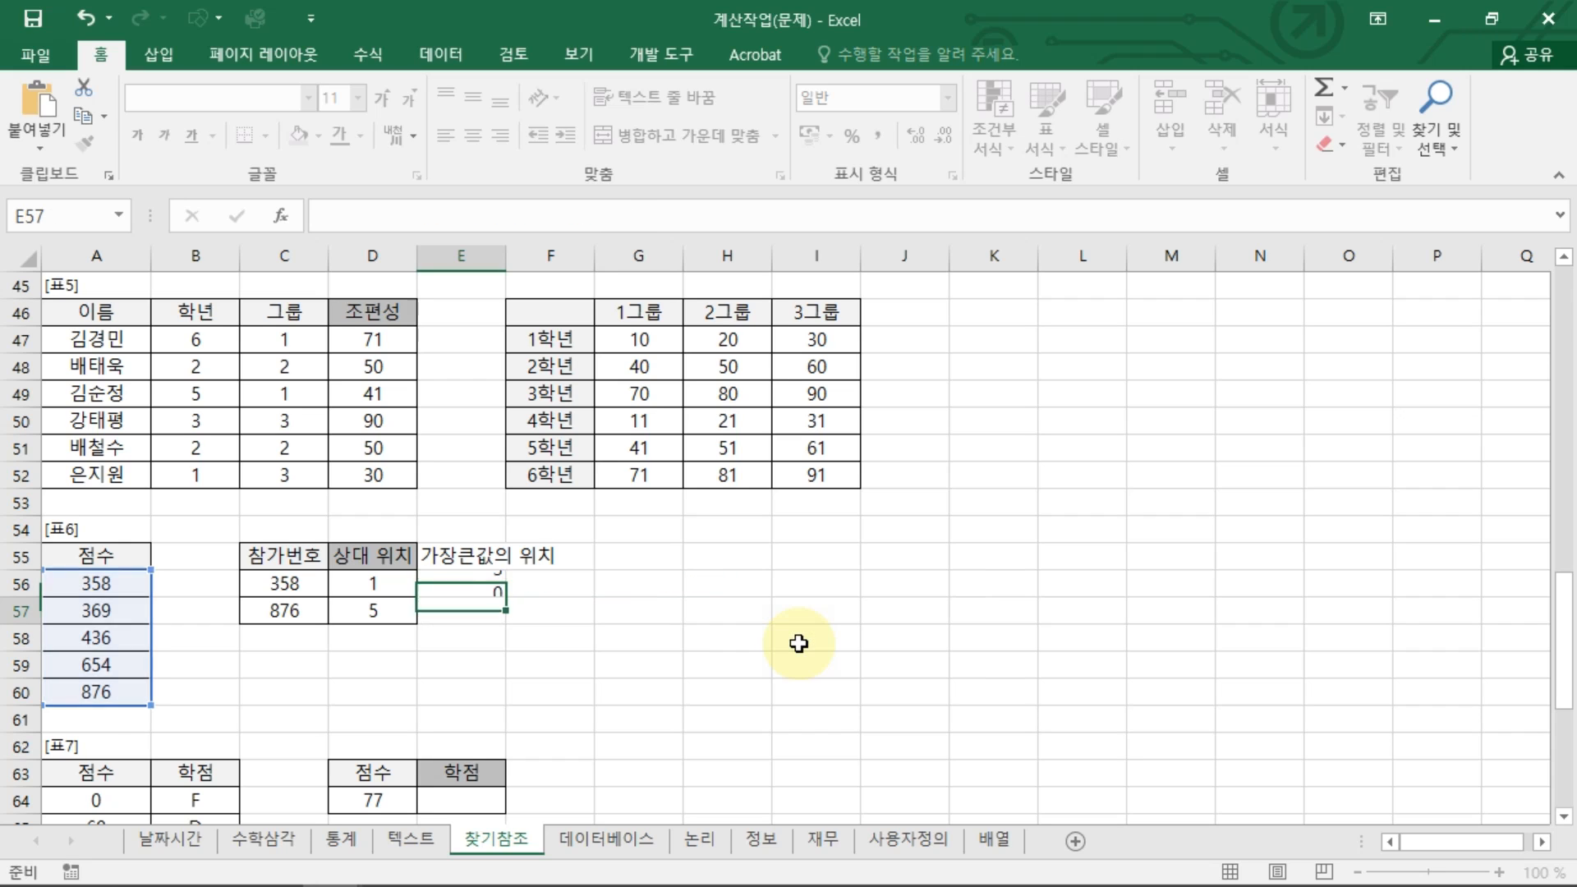
Compare E56's result with the 점수 list and review how LARGE is nested in the MATCH formula.
click(96, 584)
click(97, 612)
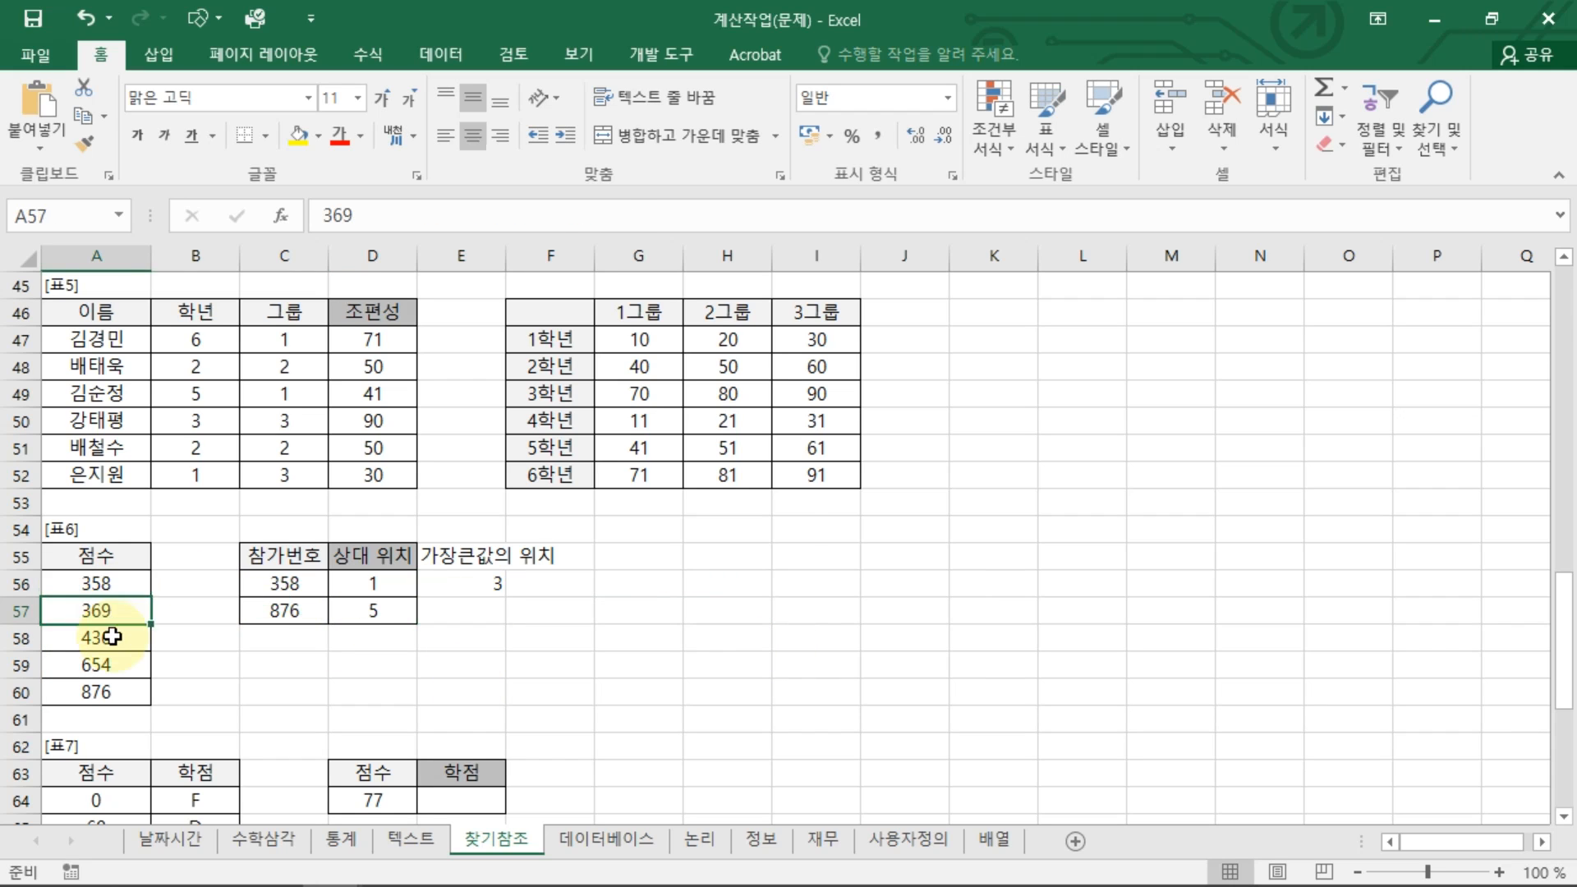
click(97, 638)
double_click(497, 585)
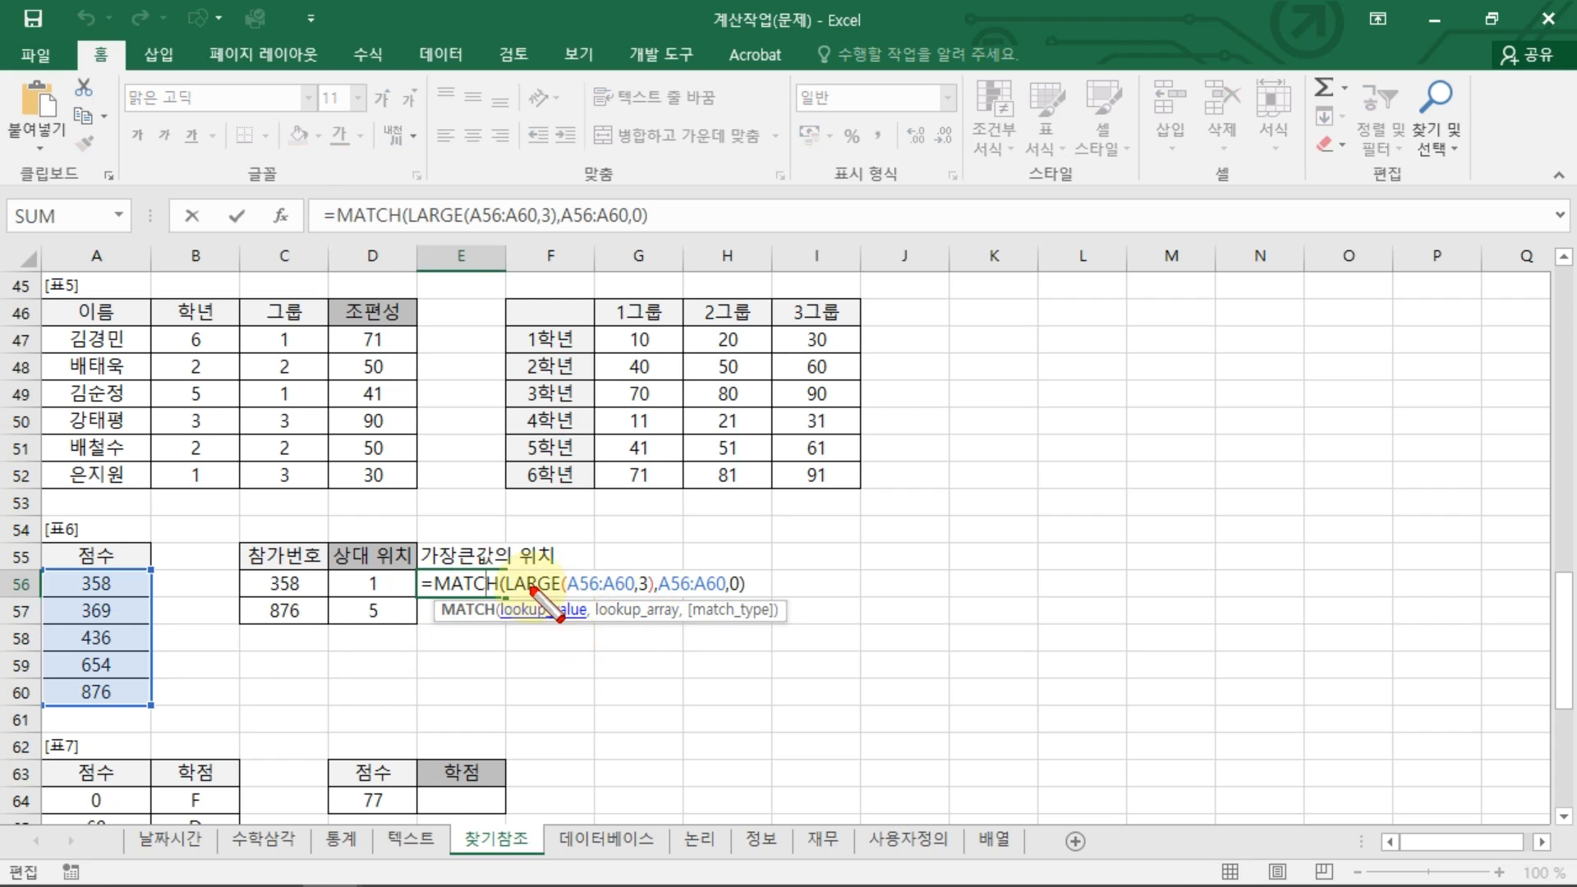
mouse_move(504, 602)
mouse_down()
mouse_move(655, 601)
mouse_move(636, 558)
mouse_move(514, 571)
mouse_up()
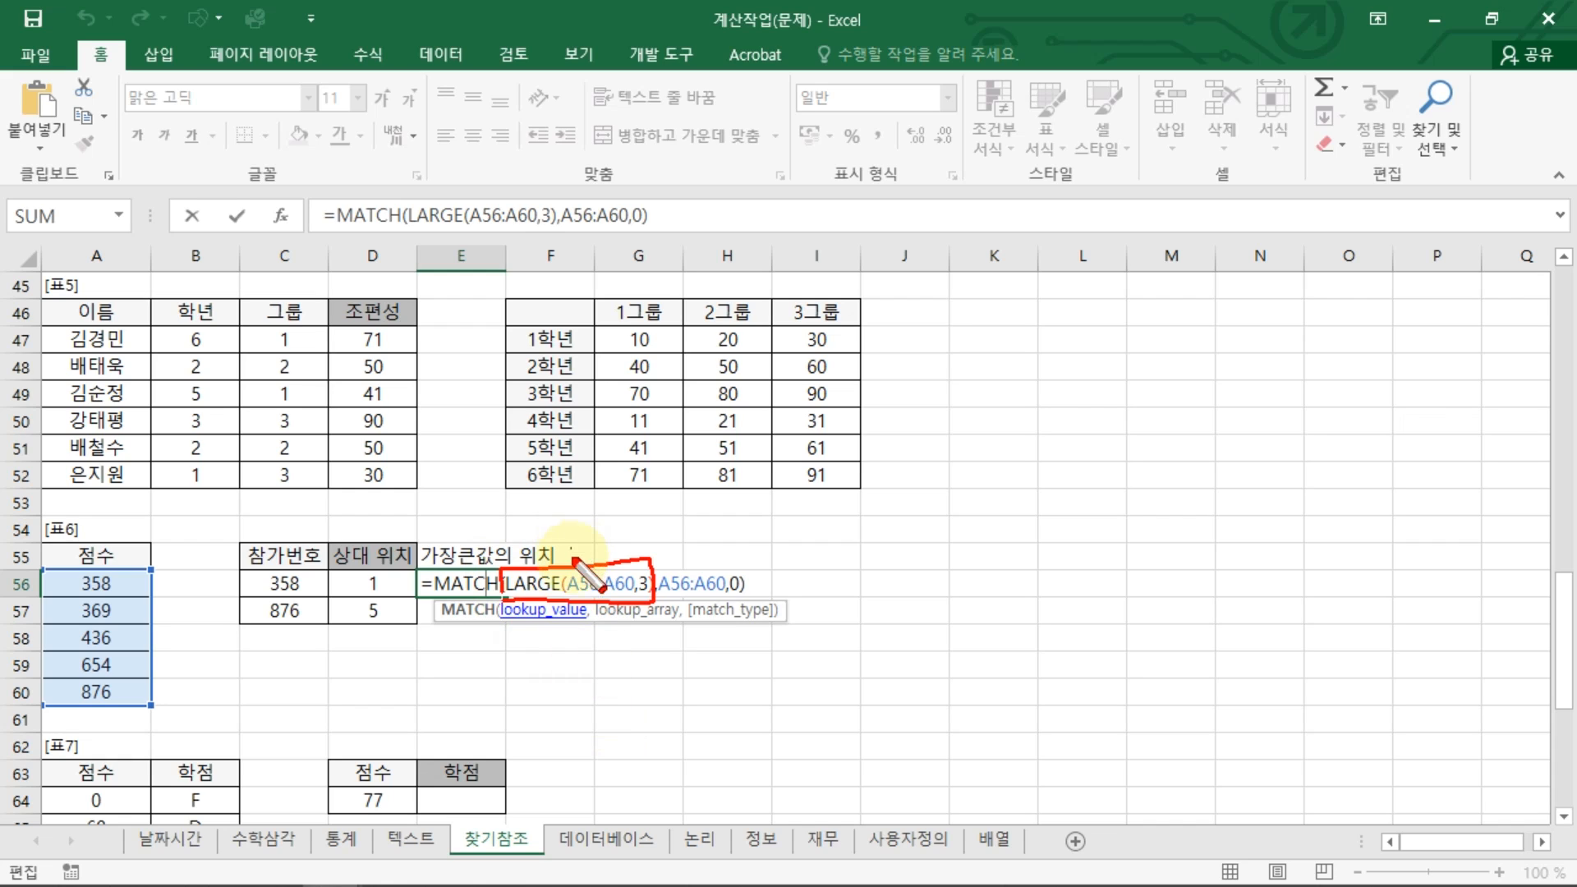
mouse_move(400, 345)
mouse_down()
mouse_move(341, 325)
mouse_move(376, 379)
mouse_up()
drag(431, 549, 480, 606)
drag(571, 551, 558, 622)
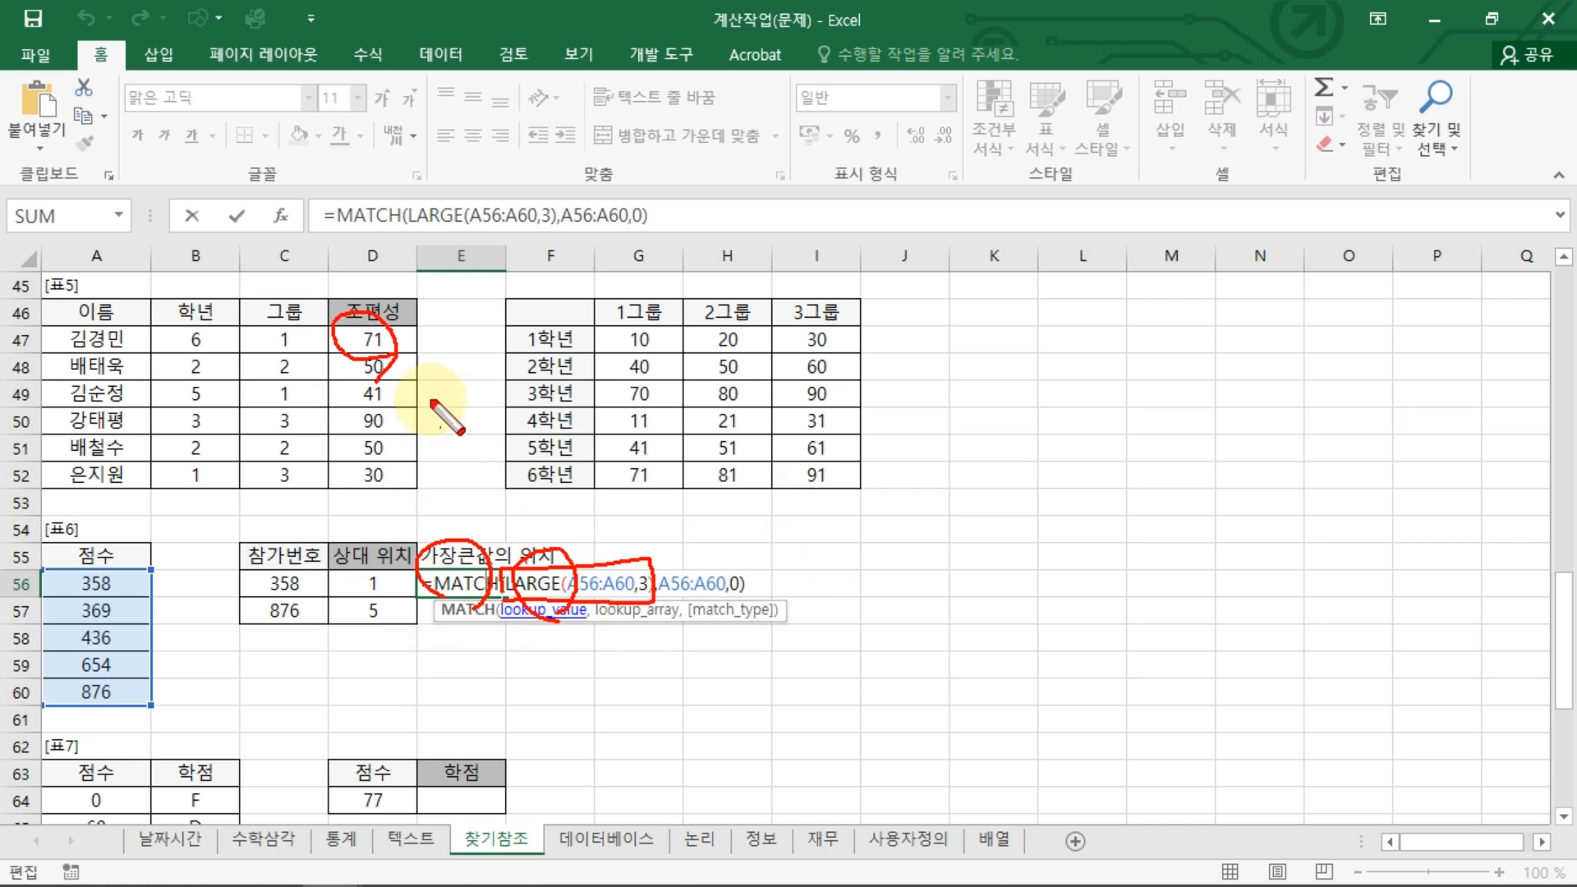
mouse_move(394, 373)
mouse_down()
mouse_move(324, 365)
mouse_move(422, 316)
mouse_move(394, 378)
mouse_up()
mouse_move(483, 611)
mouse_down()
mouse_move(485, 585)
mouse_move(469, 614)
mouse_move(534, 612)
mouse_up()
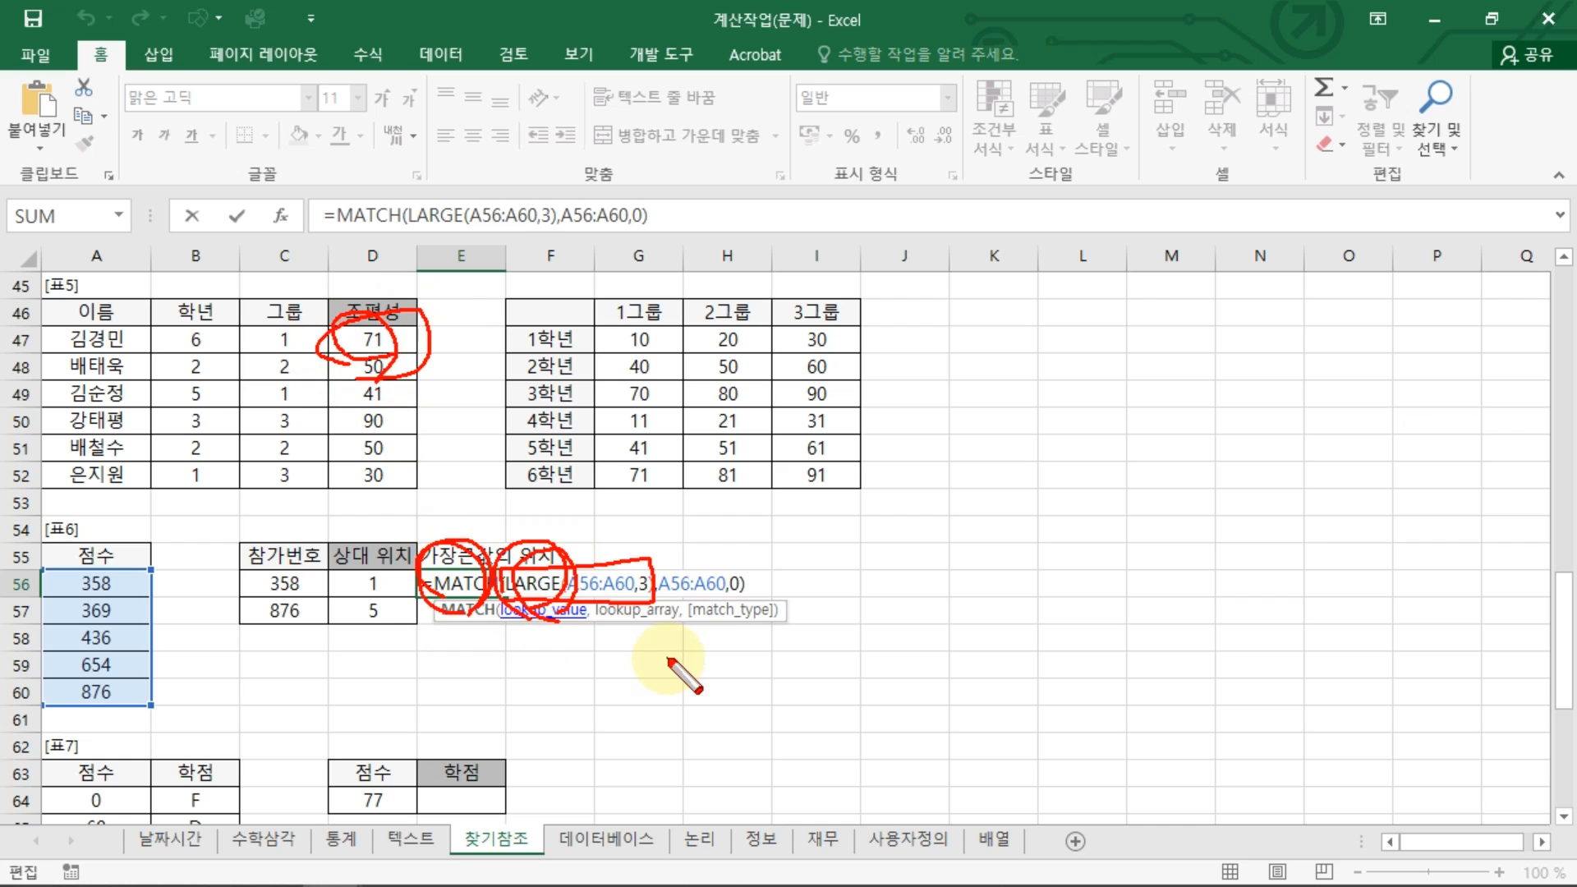
key(Escape)
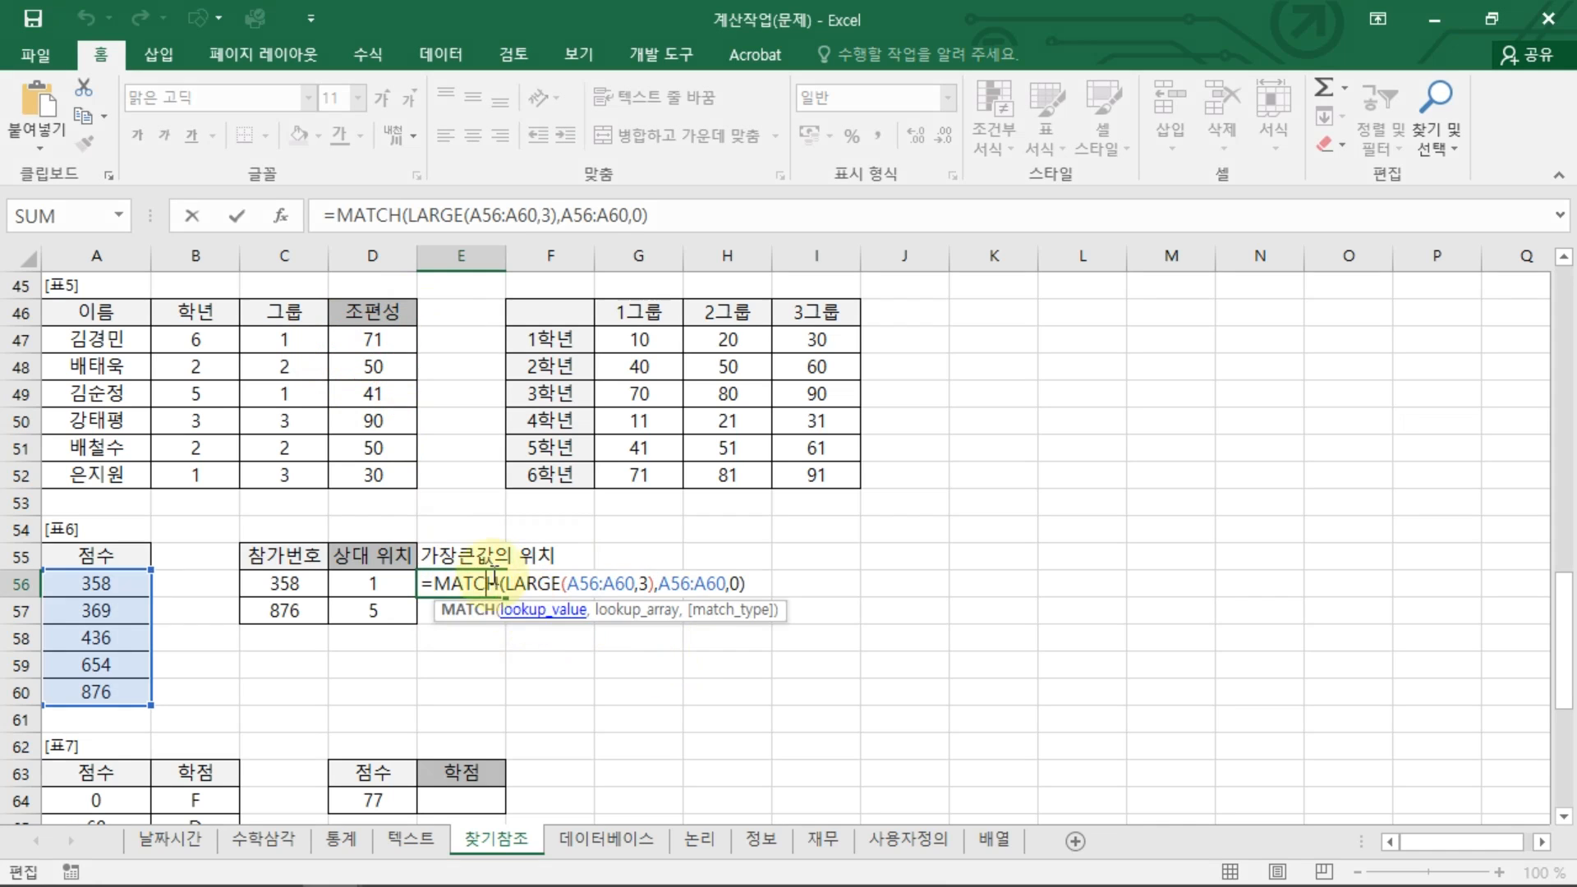
key(Return)
Clear the 가장큰값의 위치 label and its formula from E55:E57.
click(483, 590)
drag(479, 561, 484, 608)
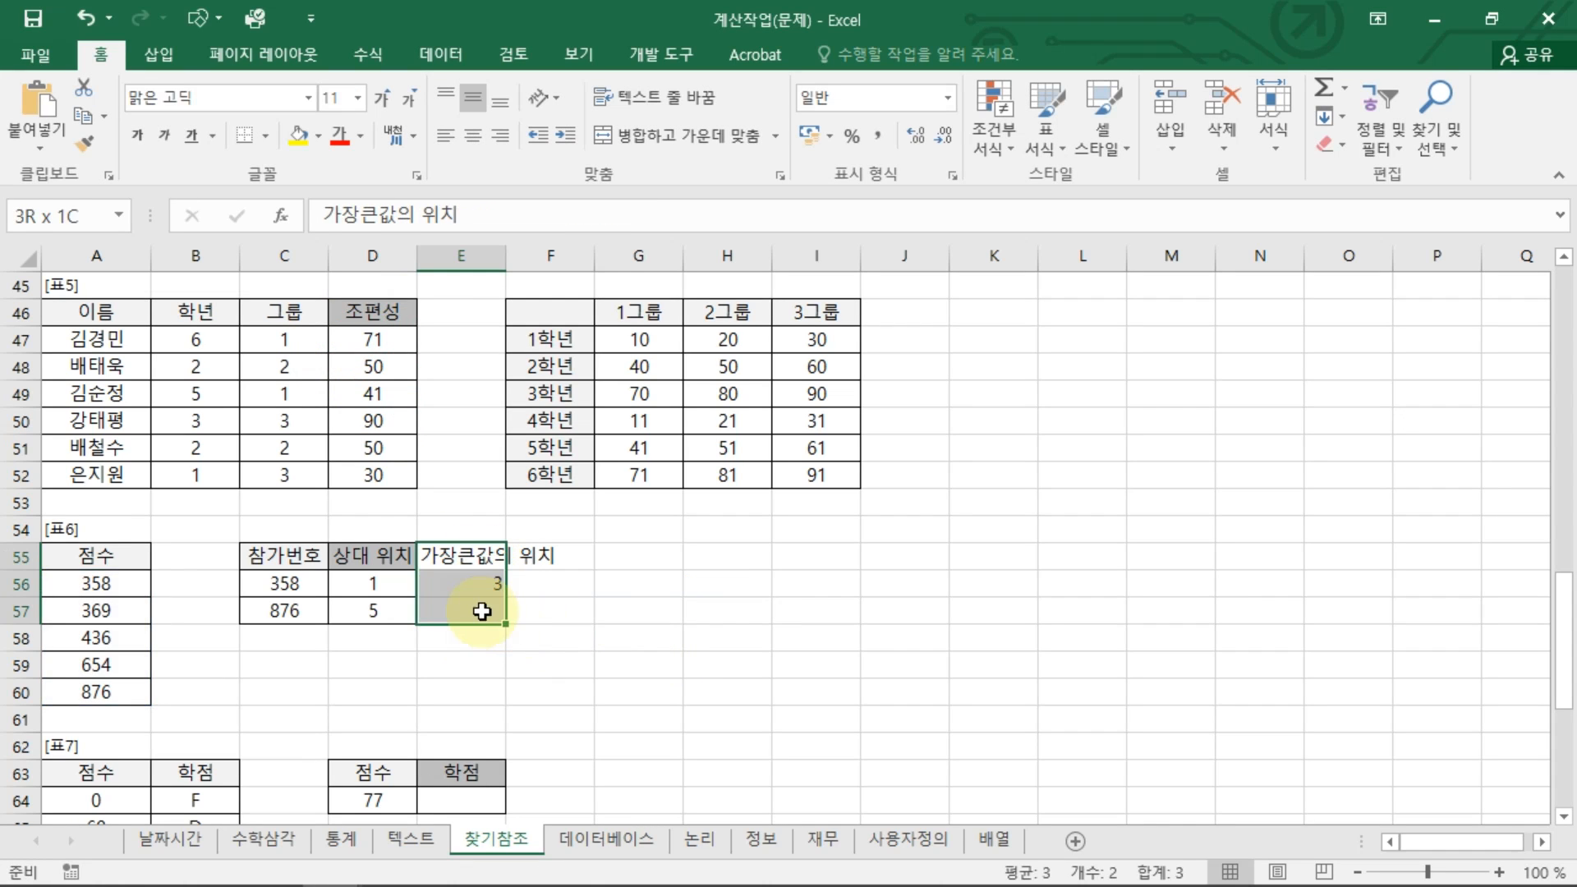
key(Delete)
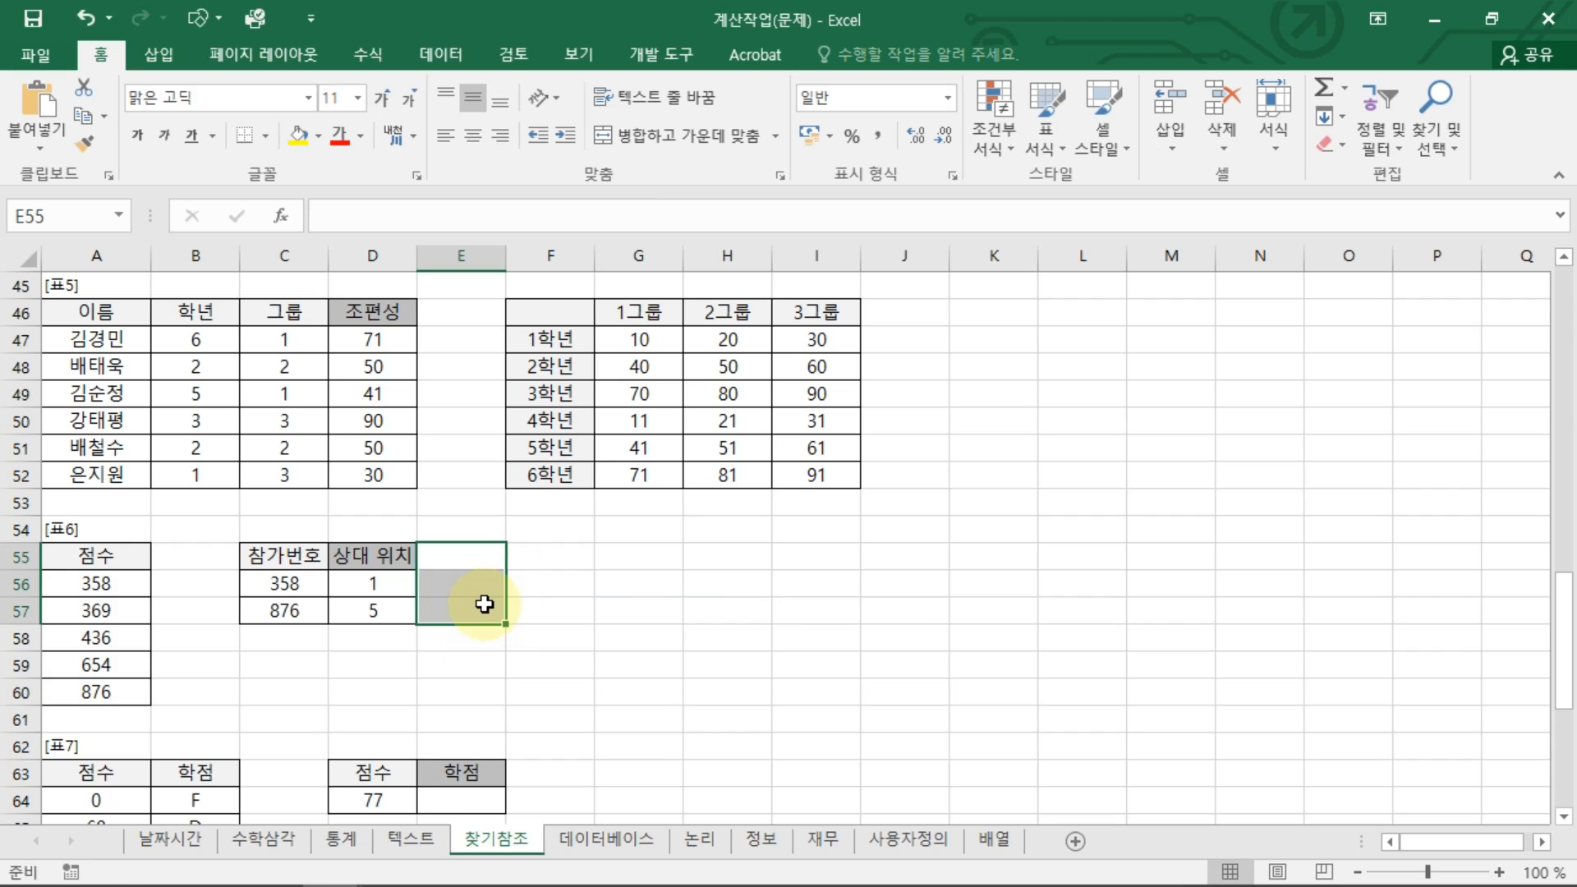
click(723, 721)
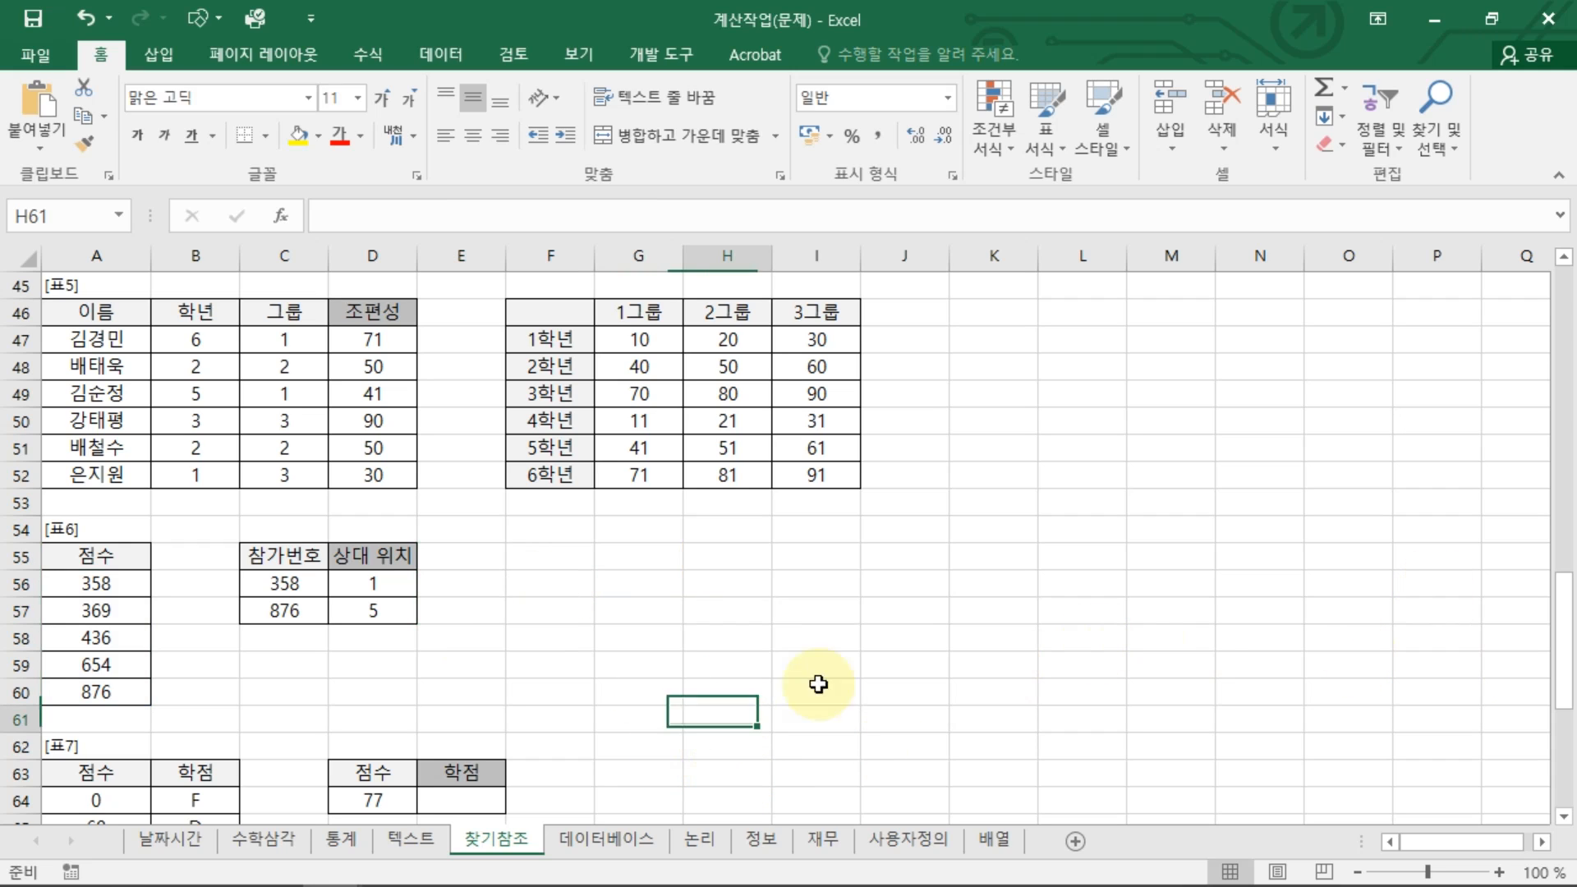
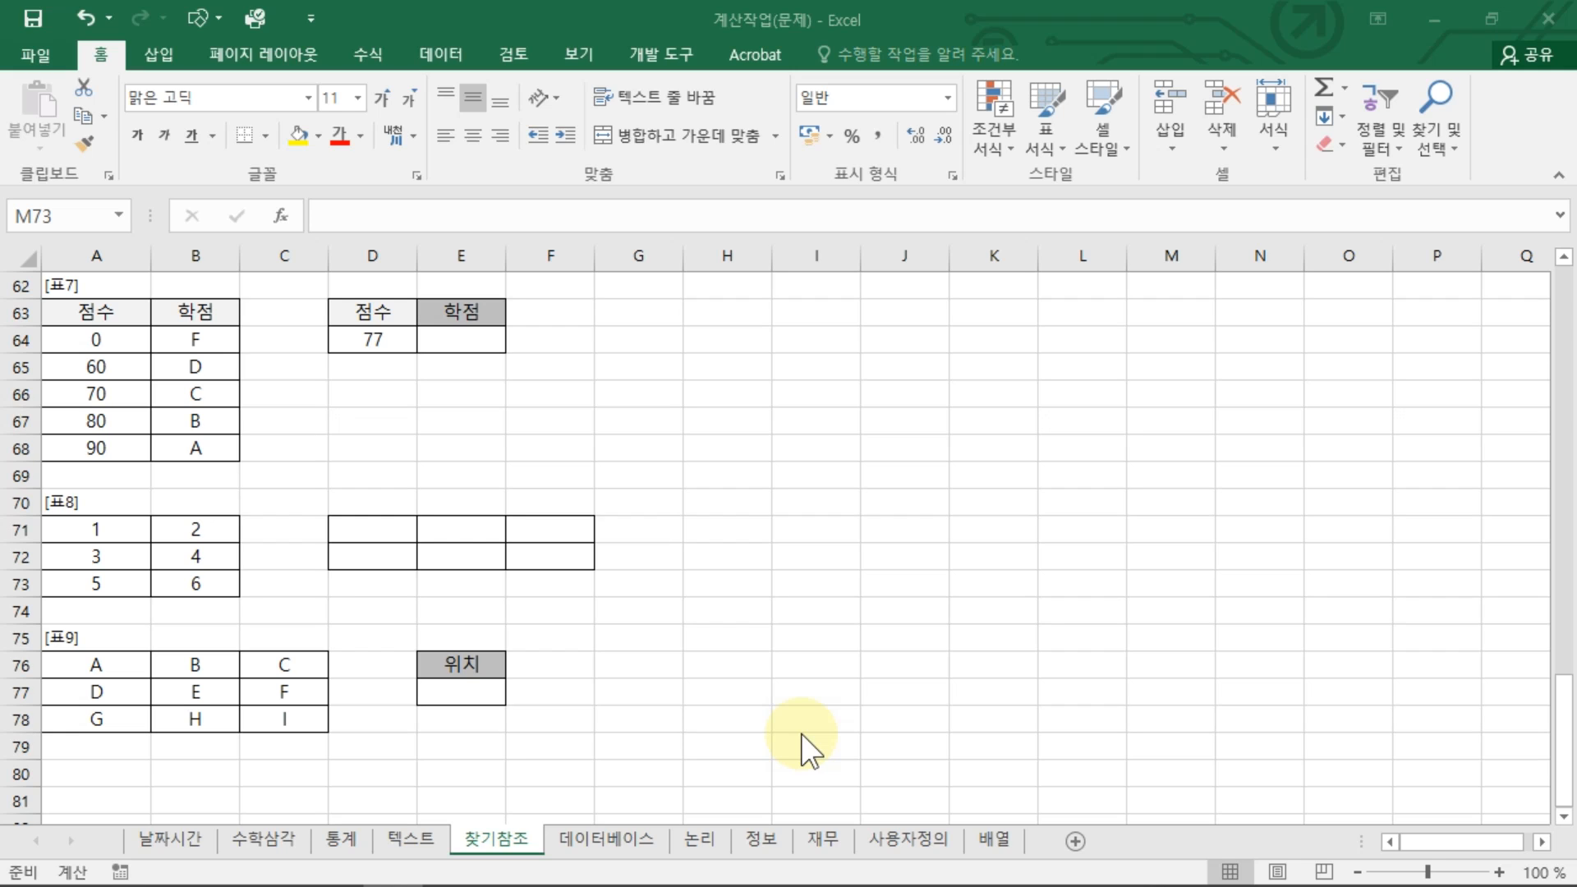
click(477, 347)
text(=)
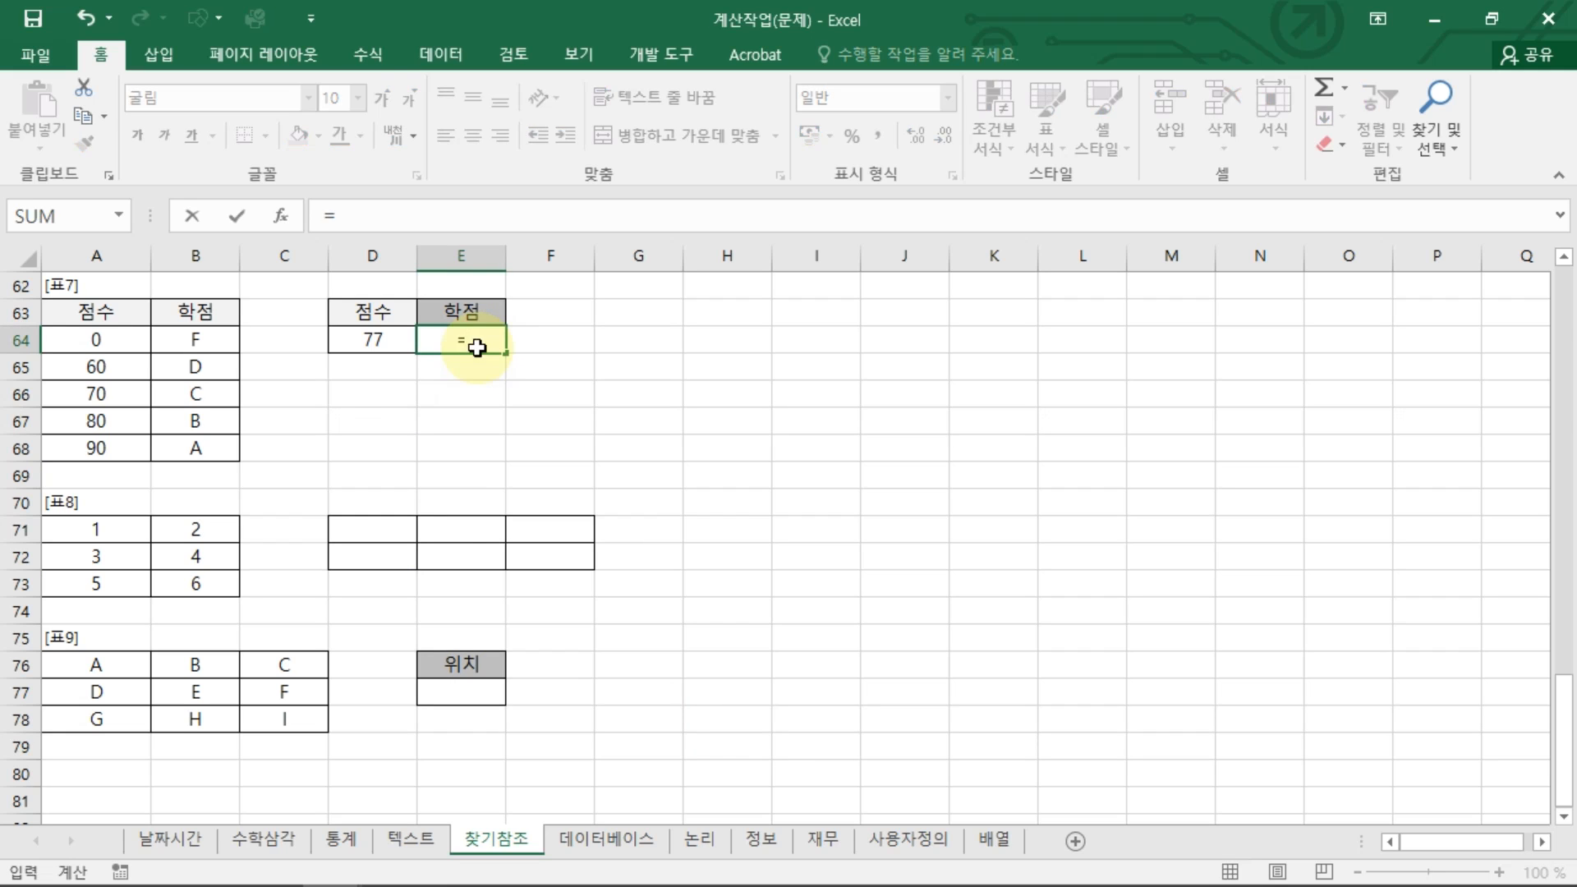
key(Escape)
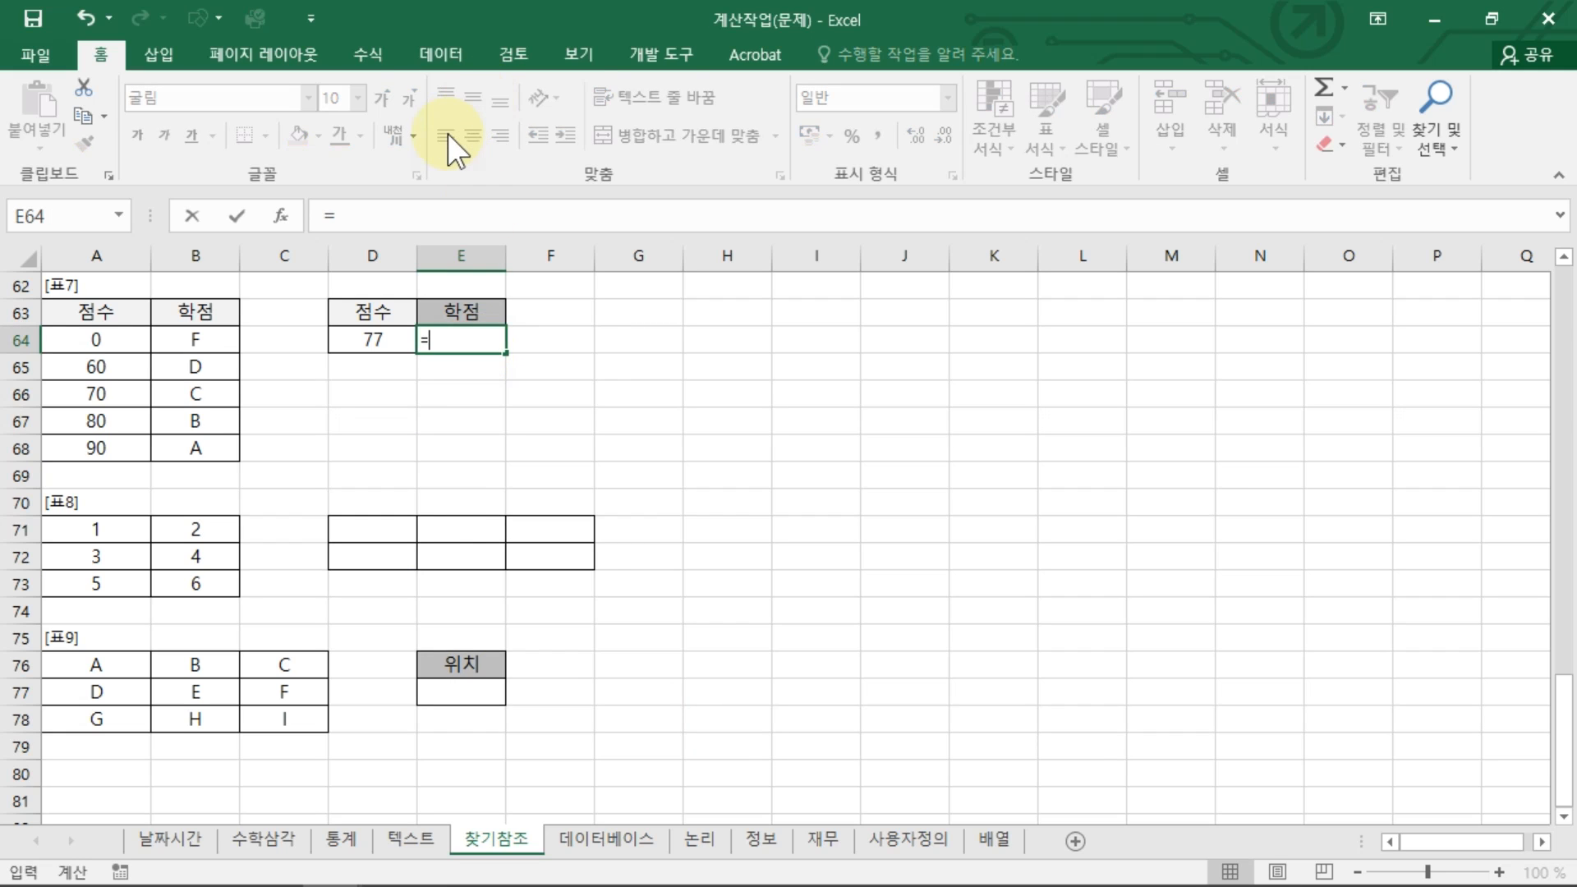
text(=H)
key(BackSpace)
text(LO)
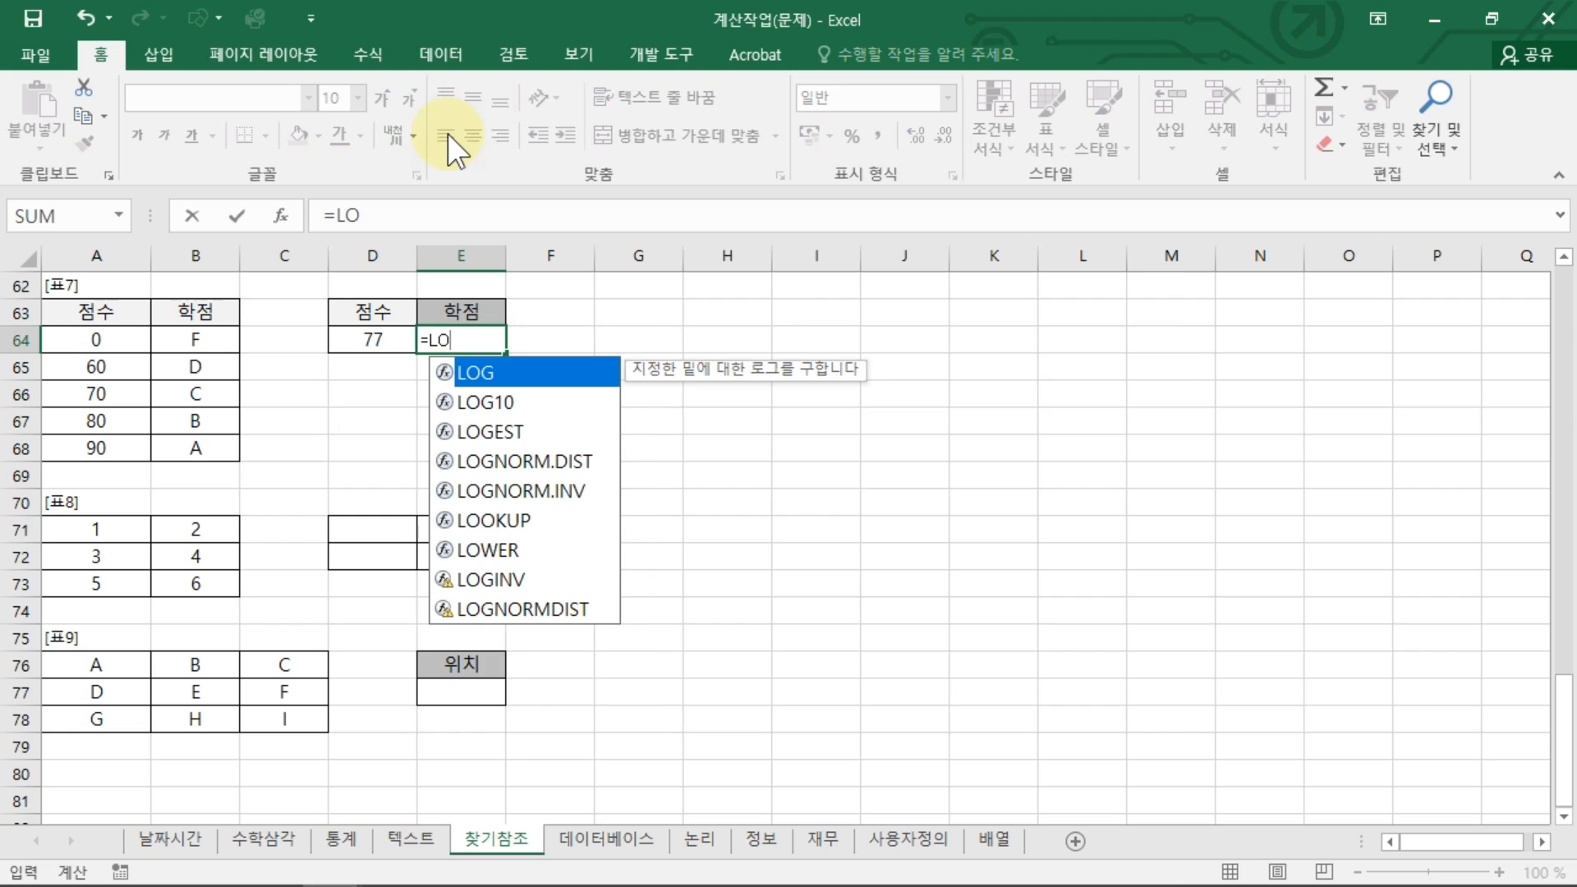
key(BackSpace)
text(OO)
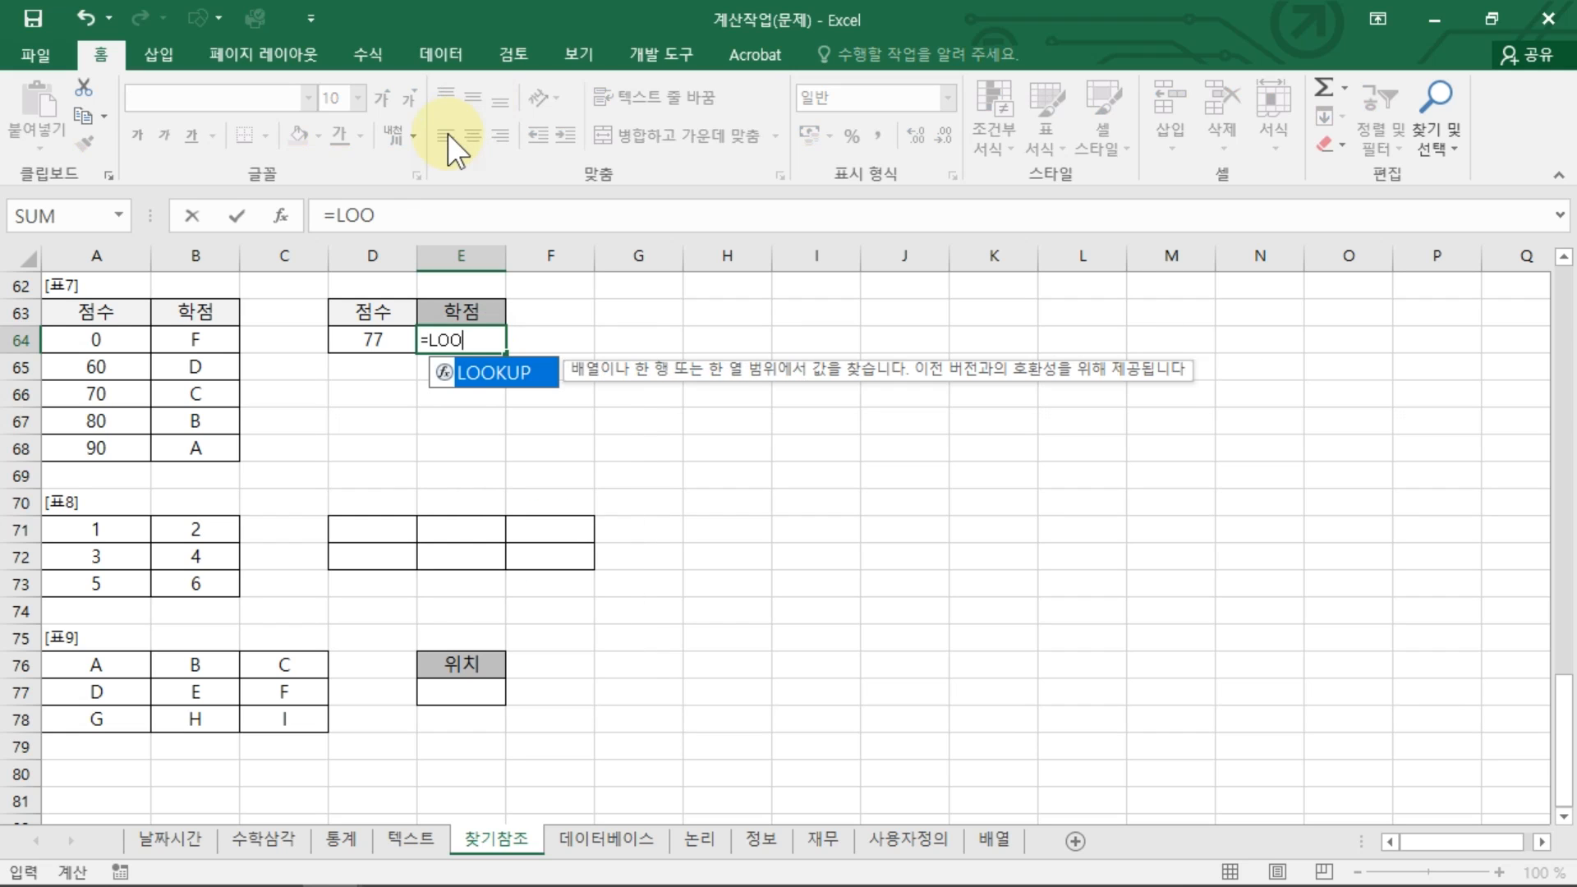
key(Tab)
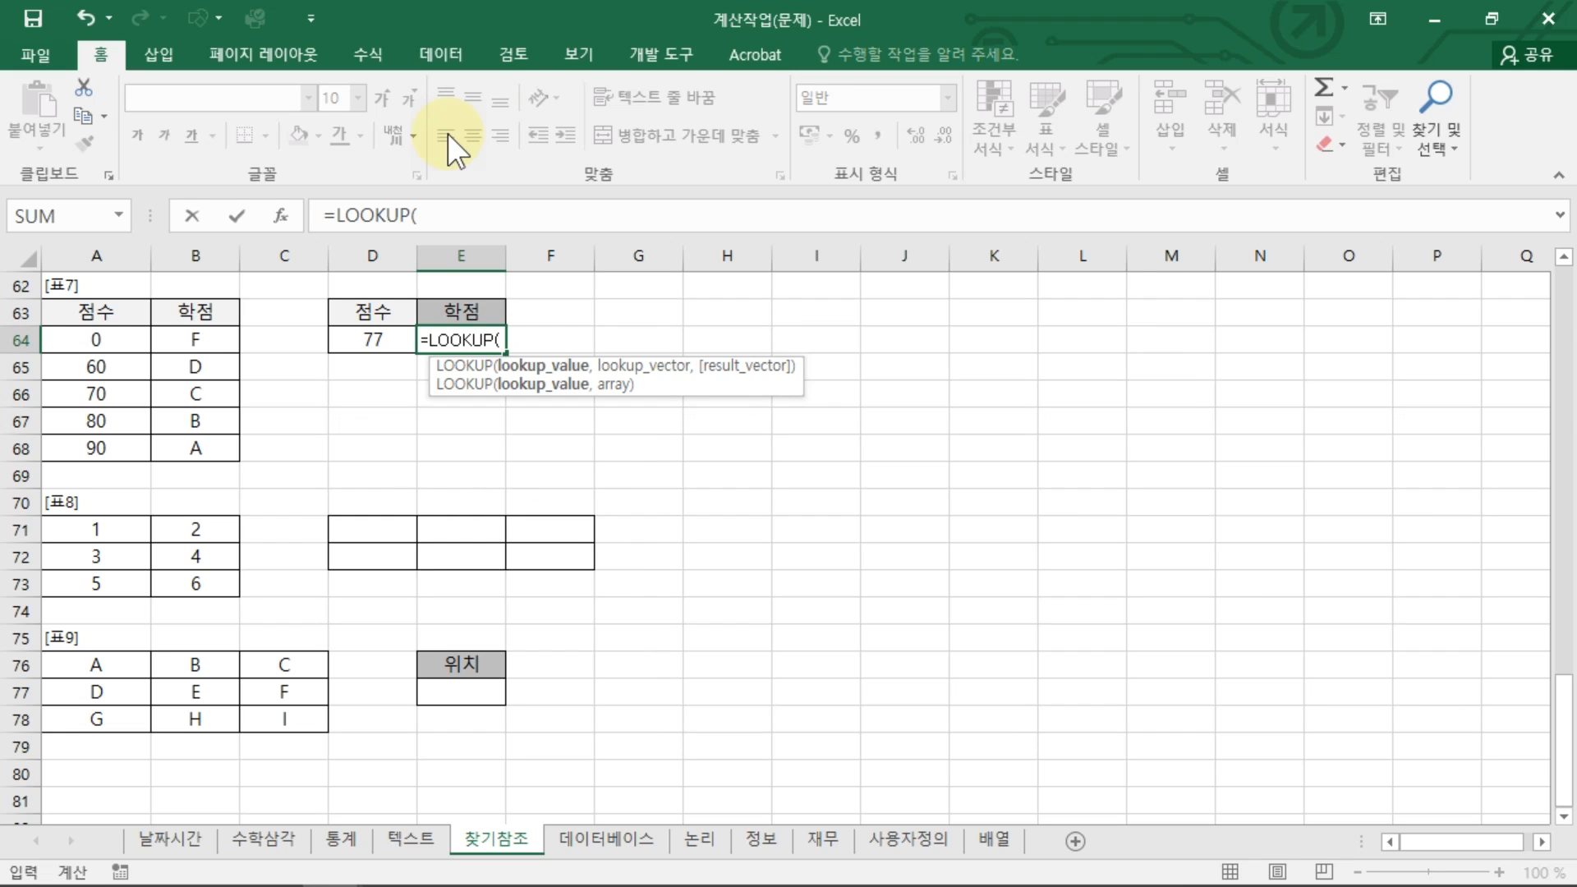
click(394, 336)
text(,)
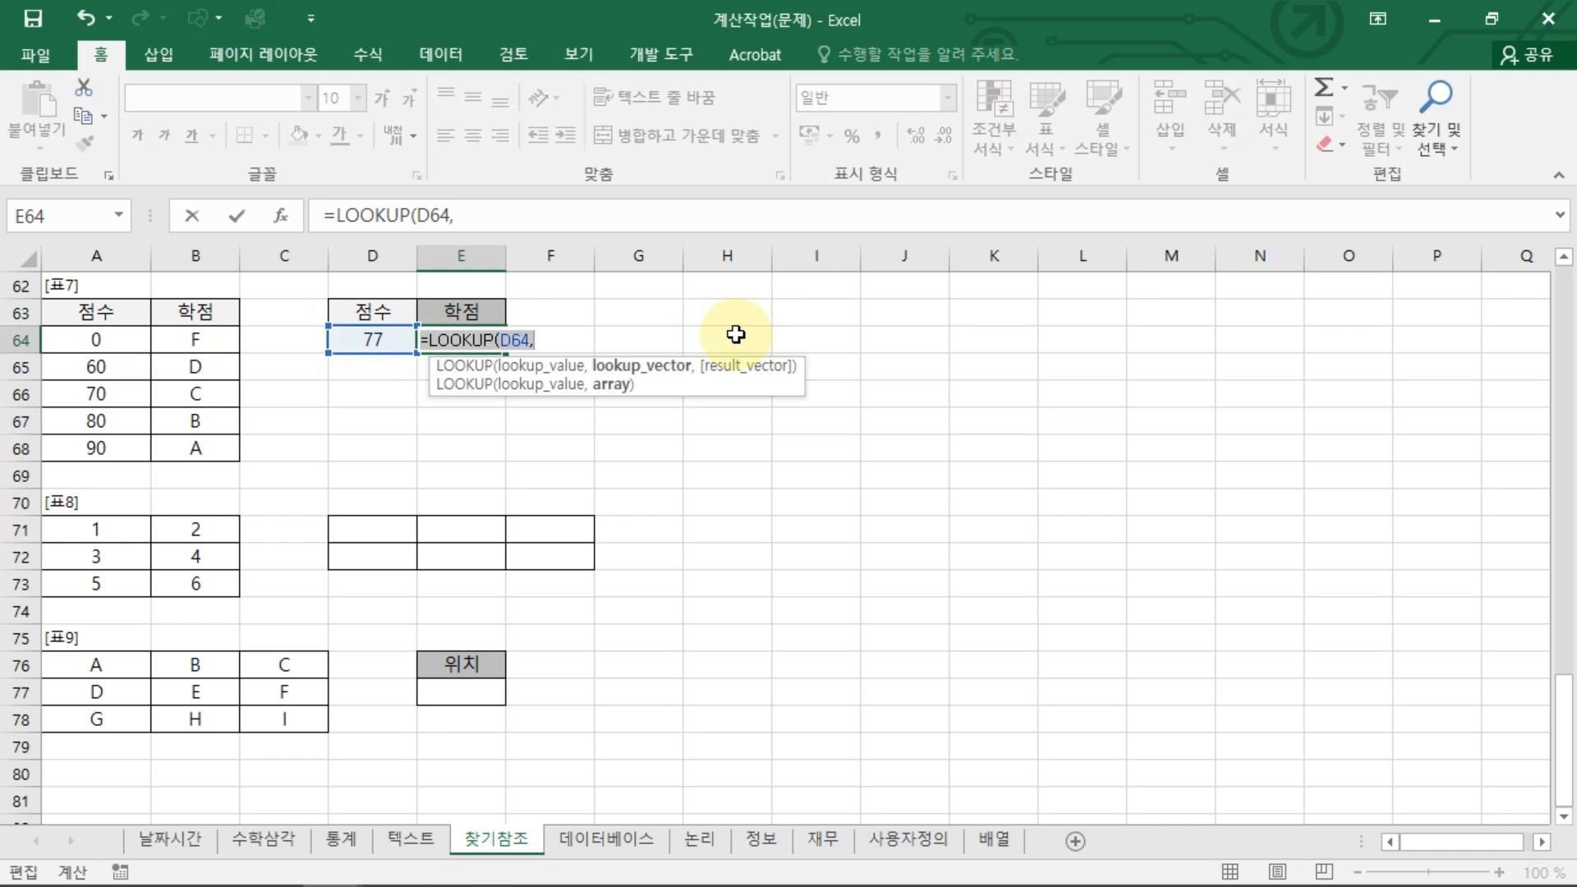
key(Escape)
Enter =VLOOKUP(D64,A64:B68,2,TRUE) in E64 to find the 학점 by approximate match.
text(=VL)
key(Tab)
click(354, 341)
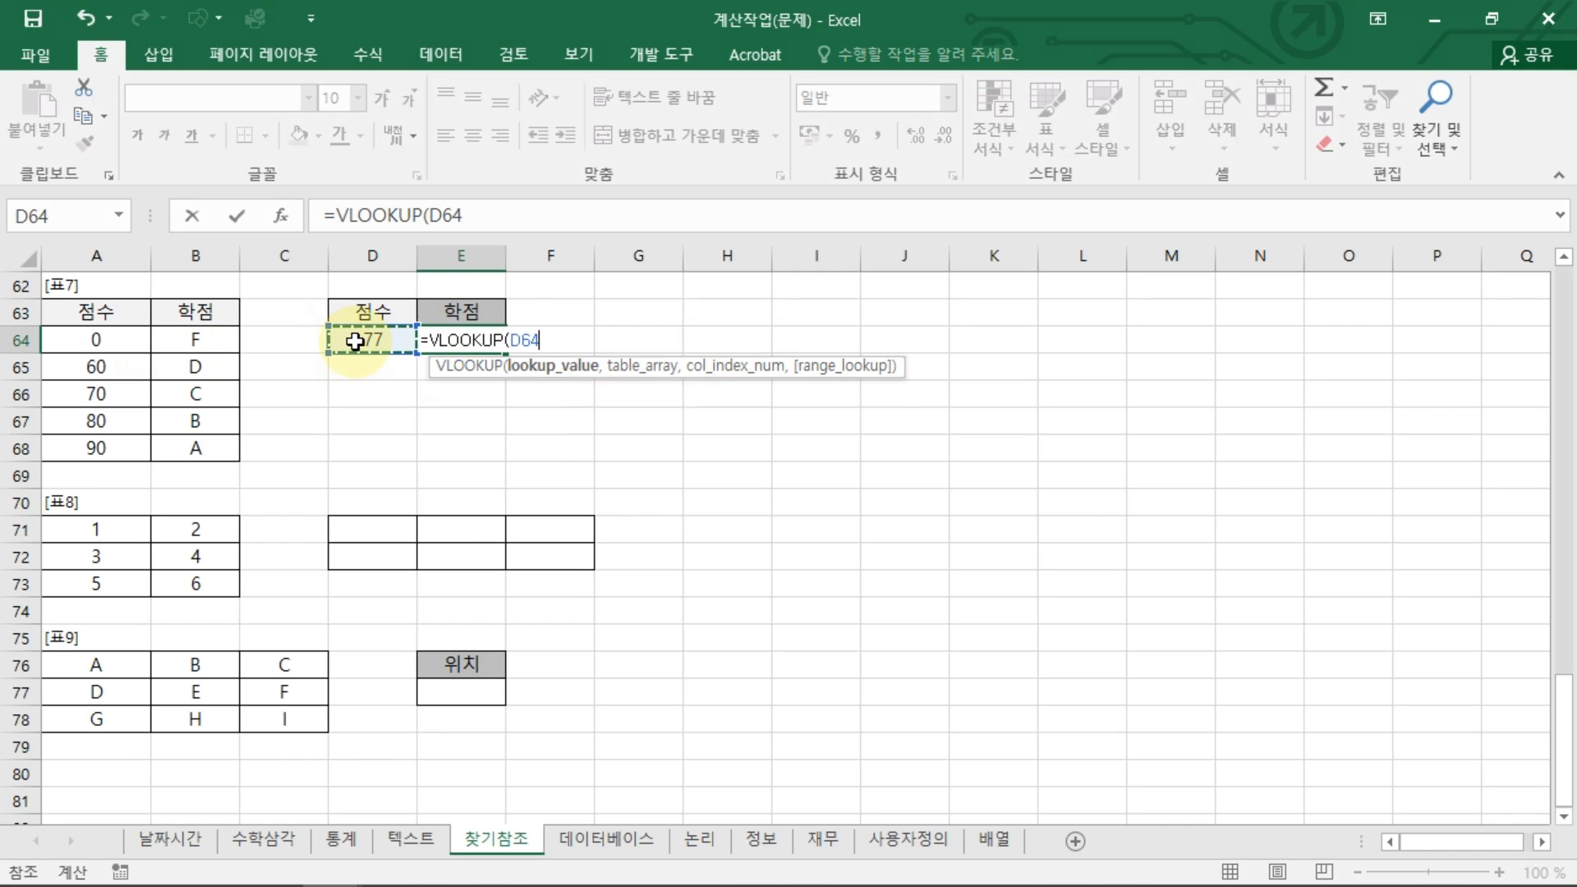
text(,)
drag(111, 343, 186, 450)
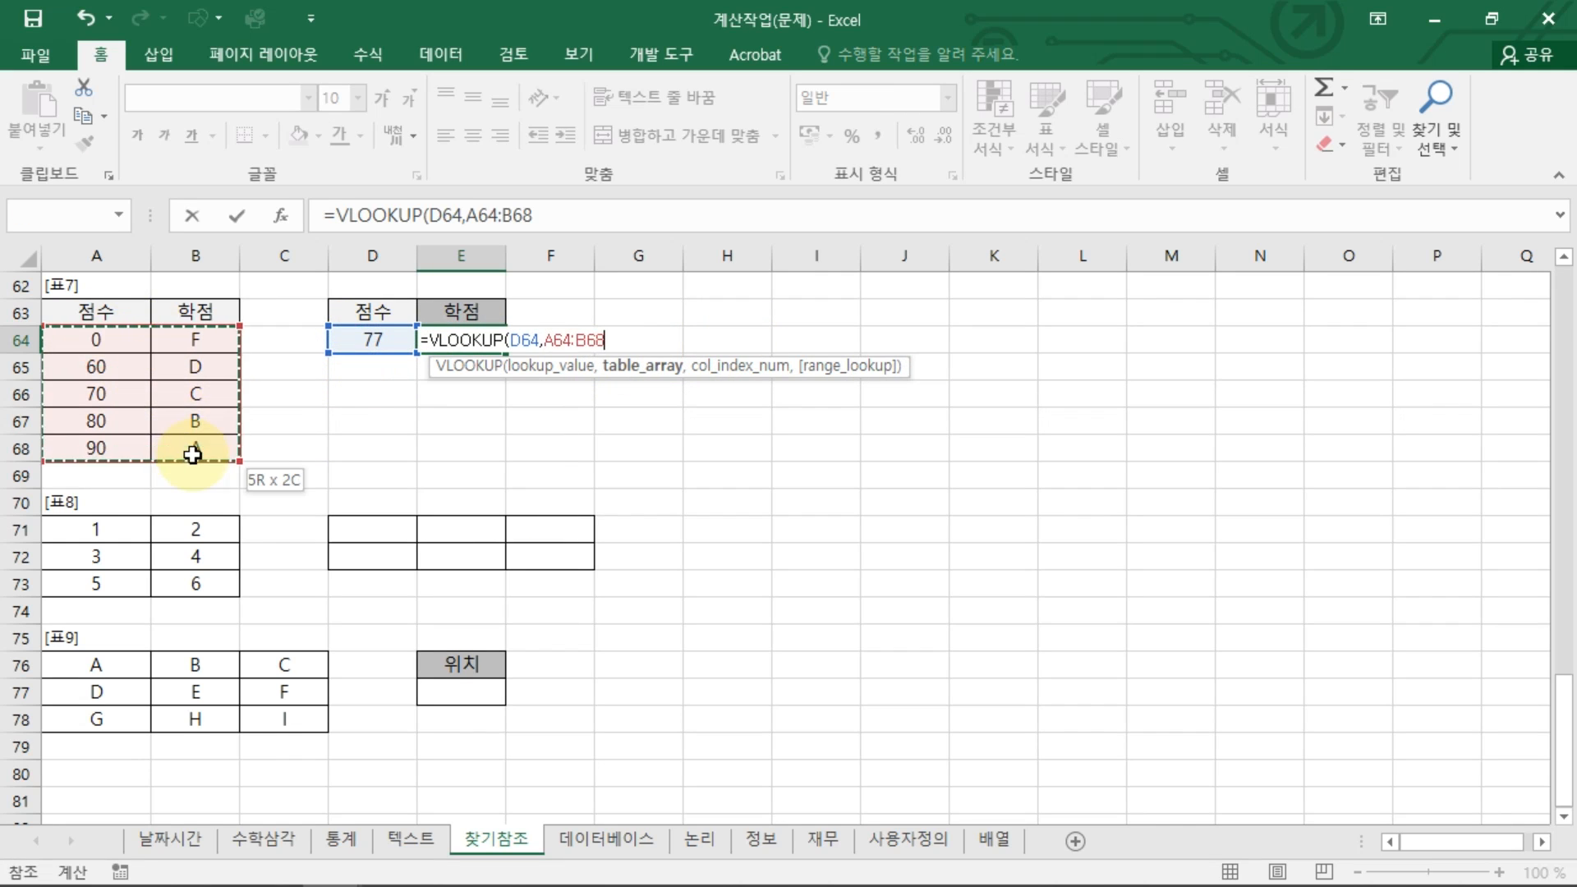
text(,)
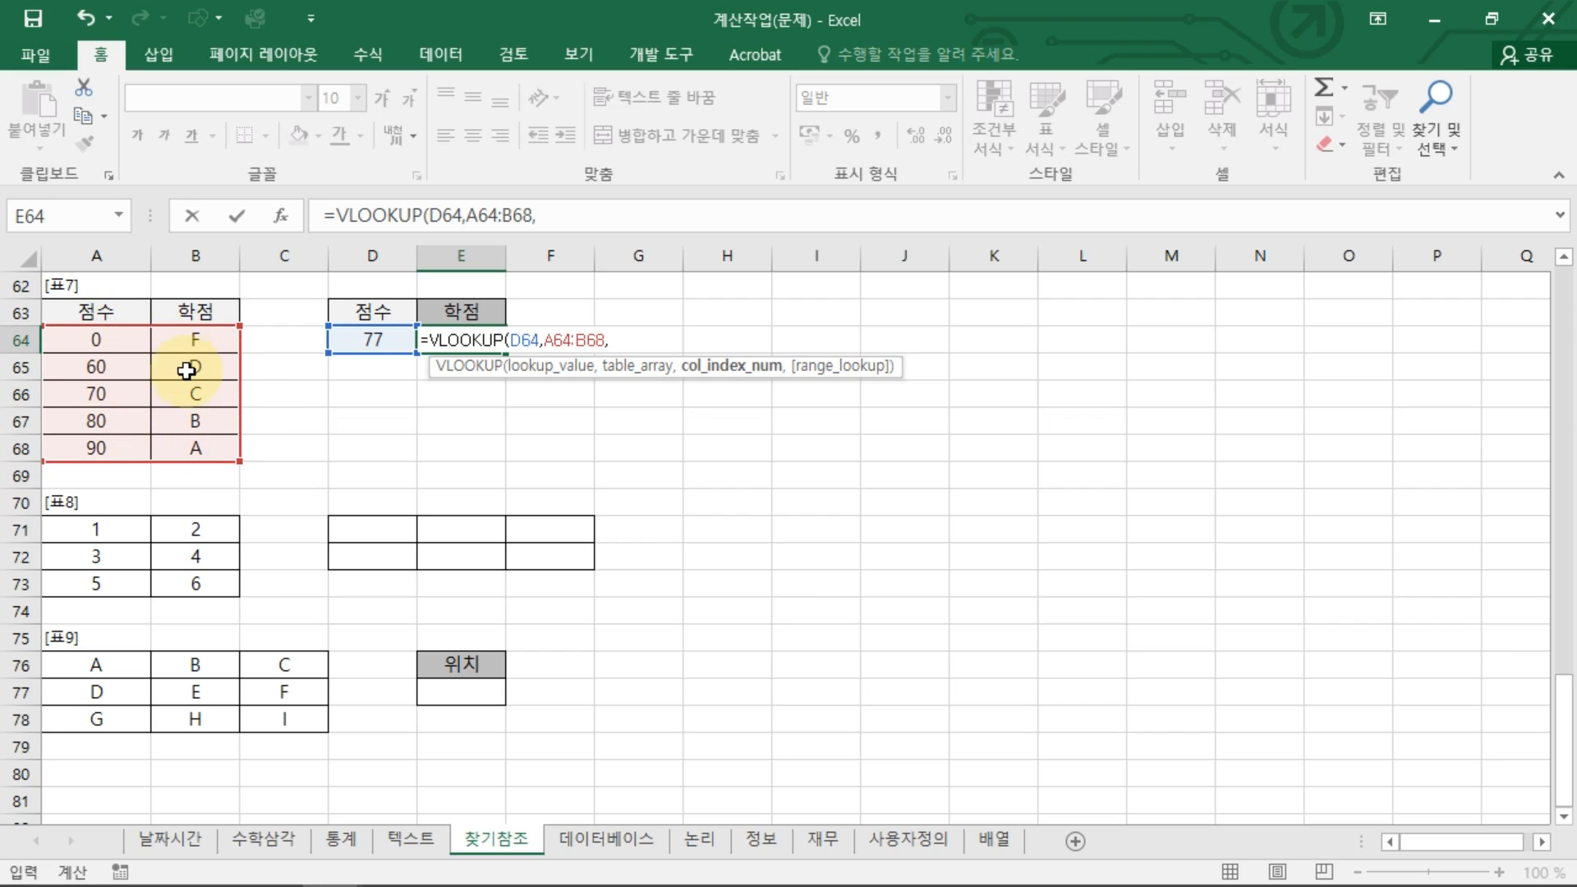
text(2,)
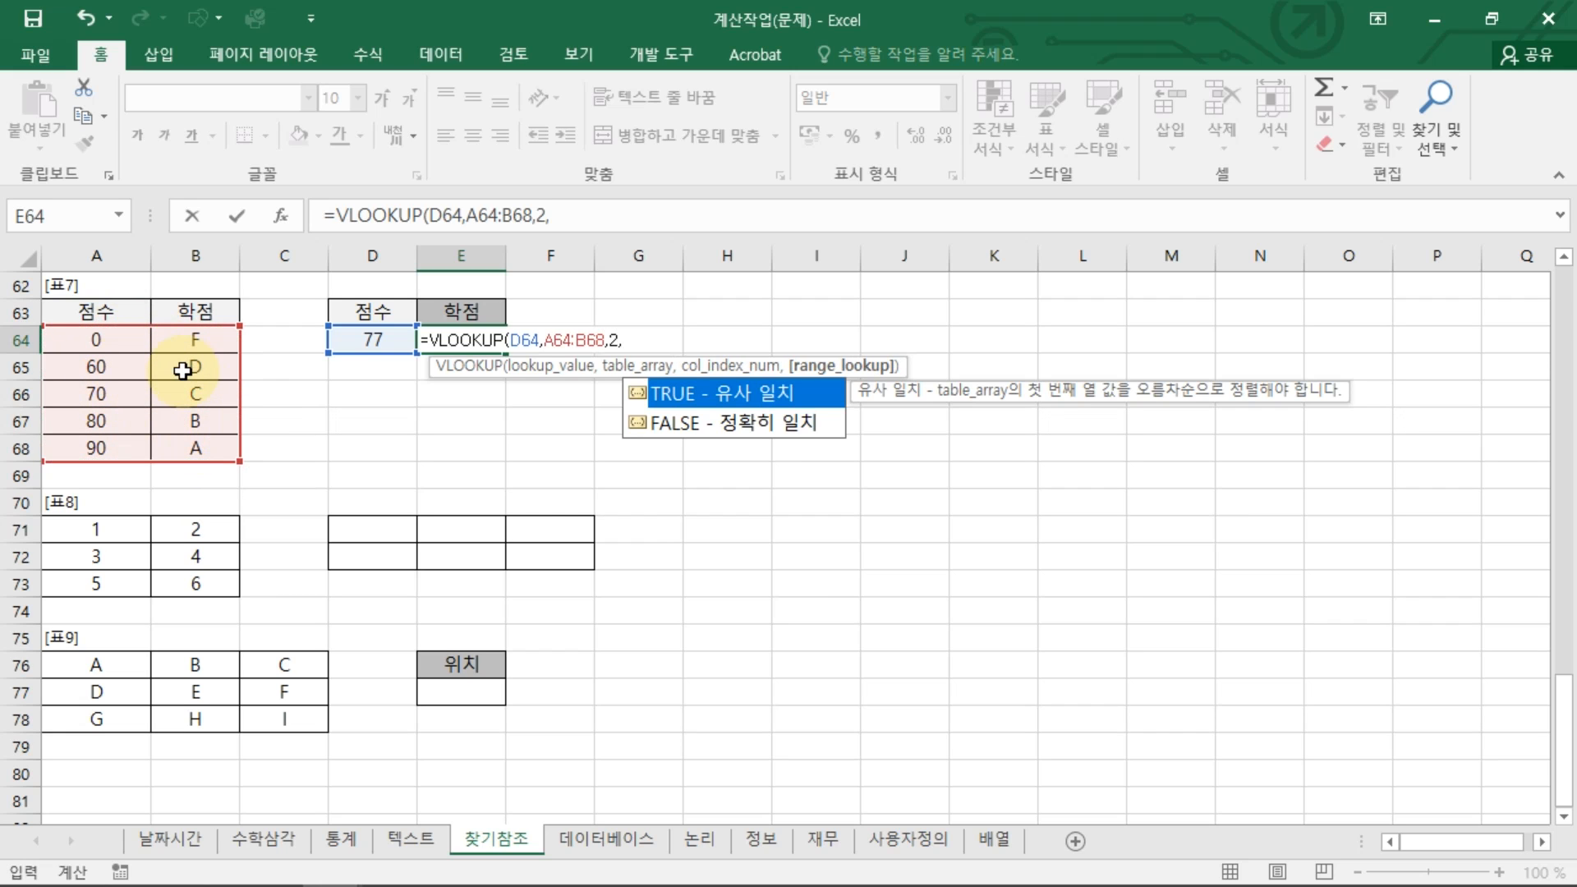
double_click(801, 401)
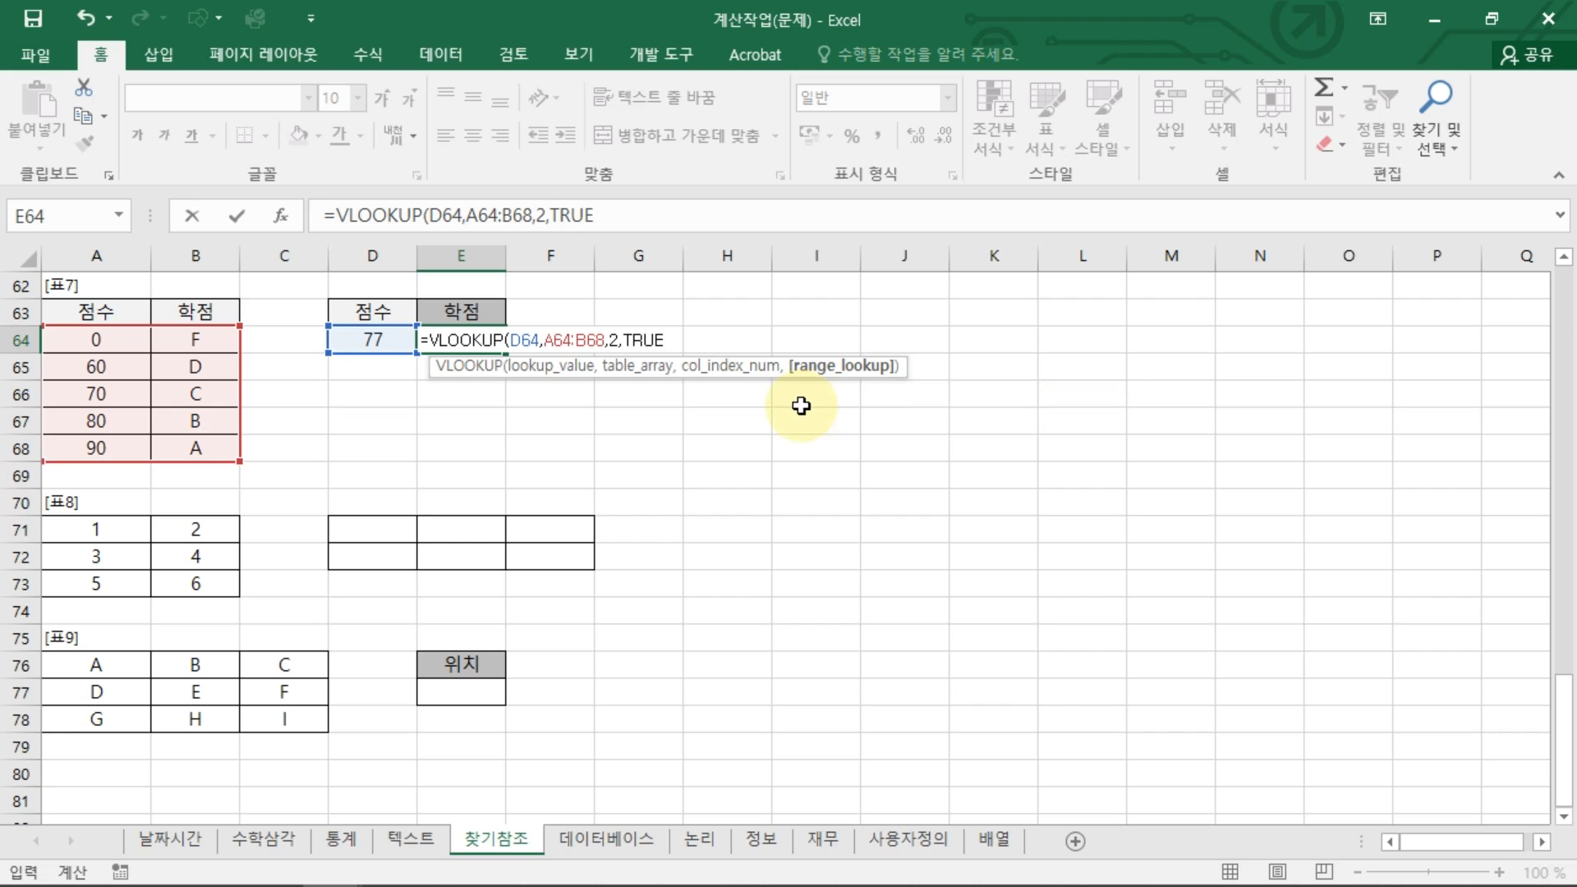
key(Return)
Replace the VLOOKUP formula in E64 with the LOOKUP function.
double_click(452, 339)
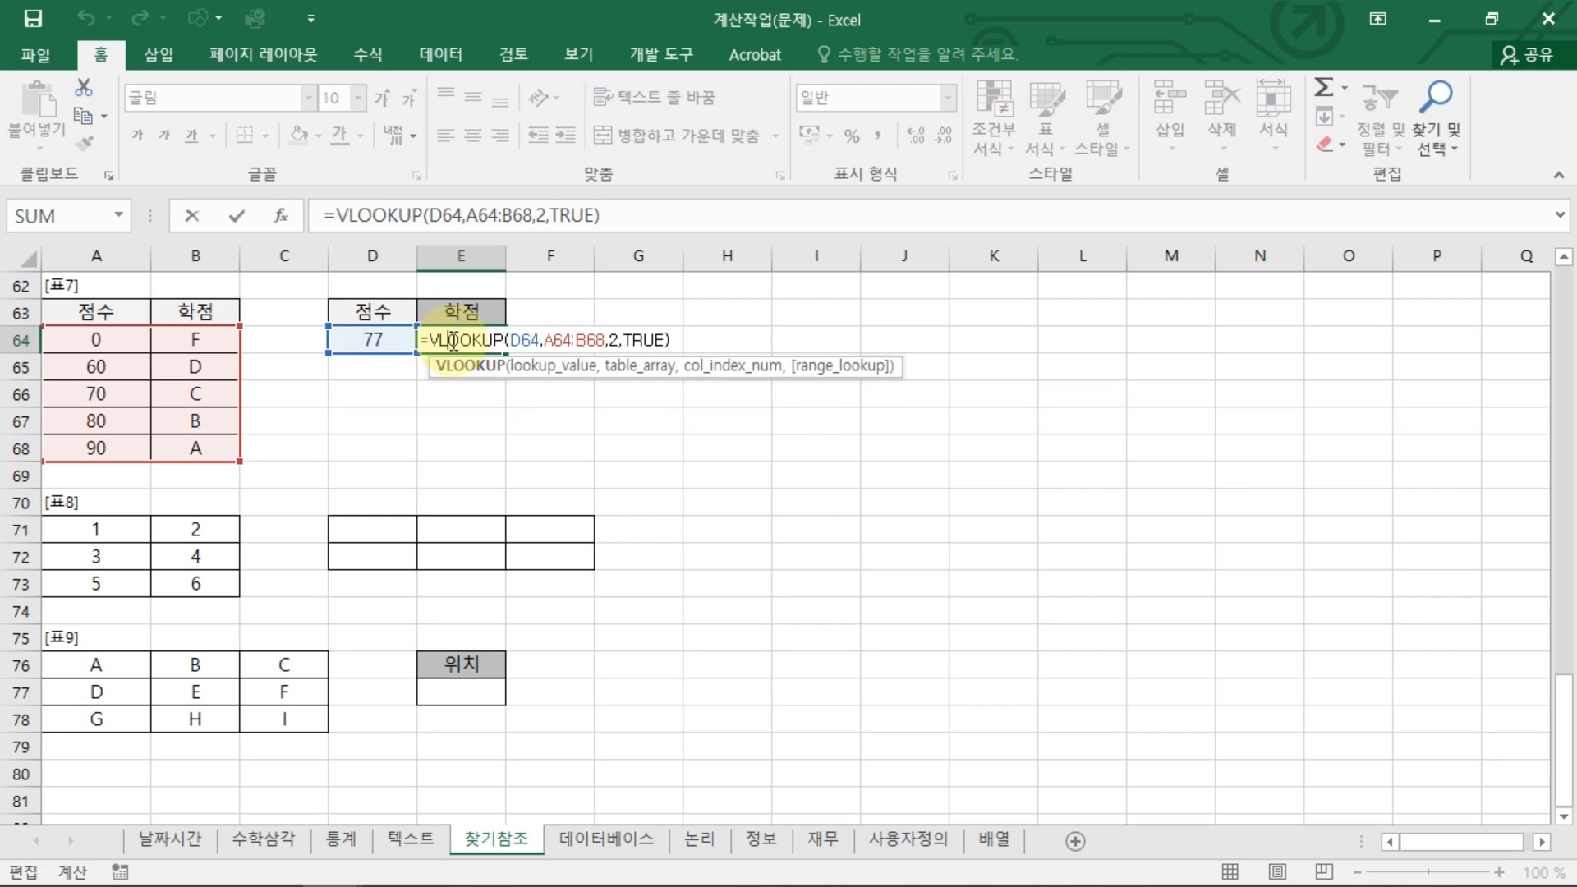
click(612, 337)
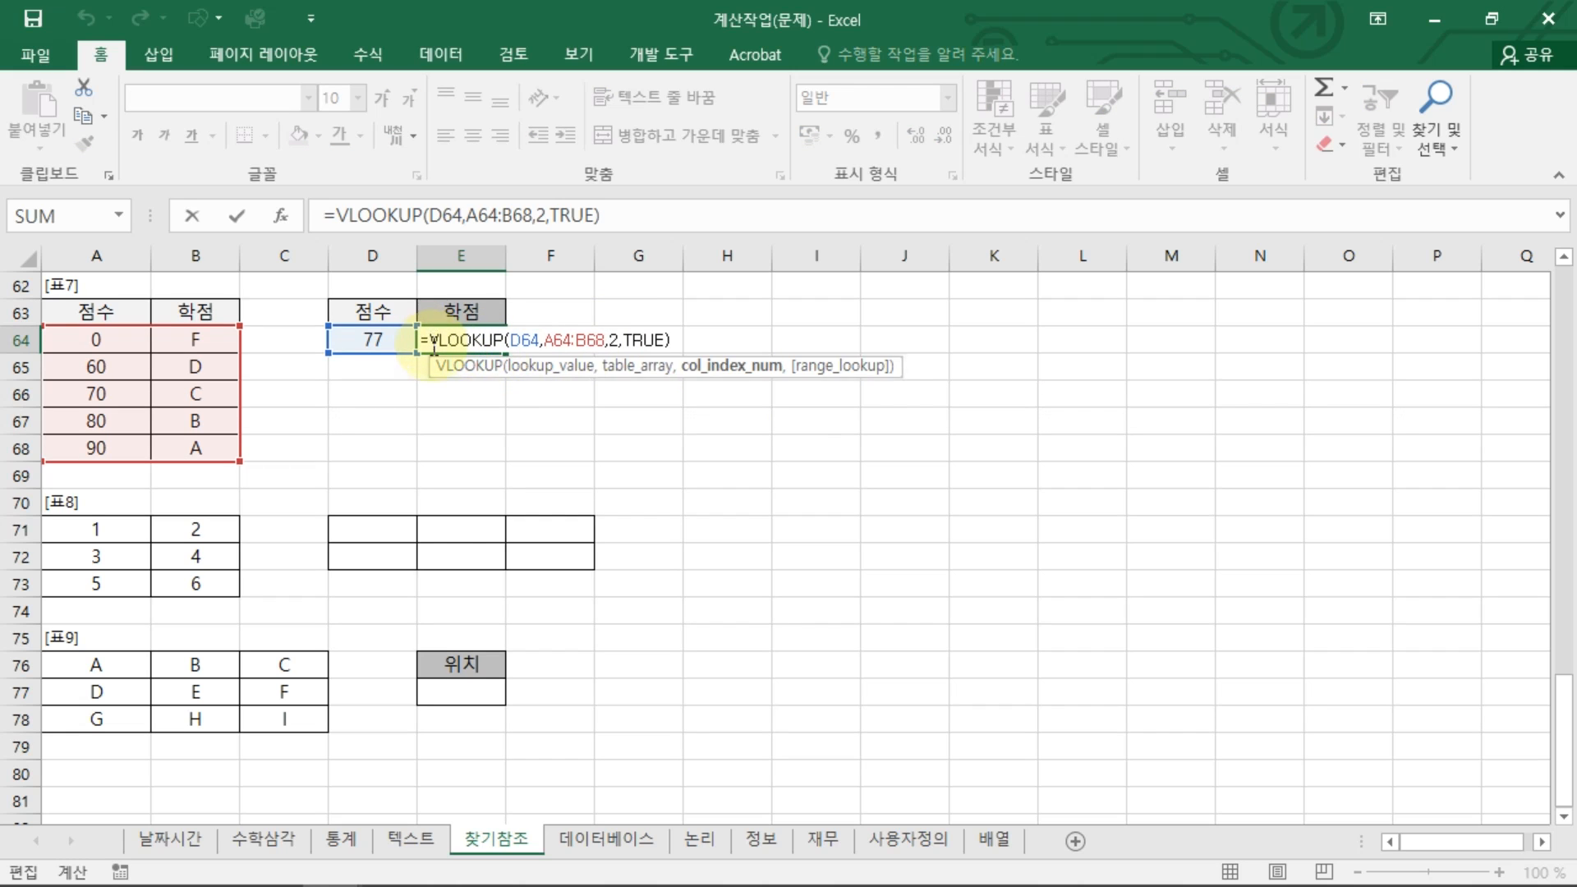
drag(434, 339, 908, 355)
text(ㄴ)
key(Tab)
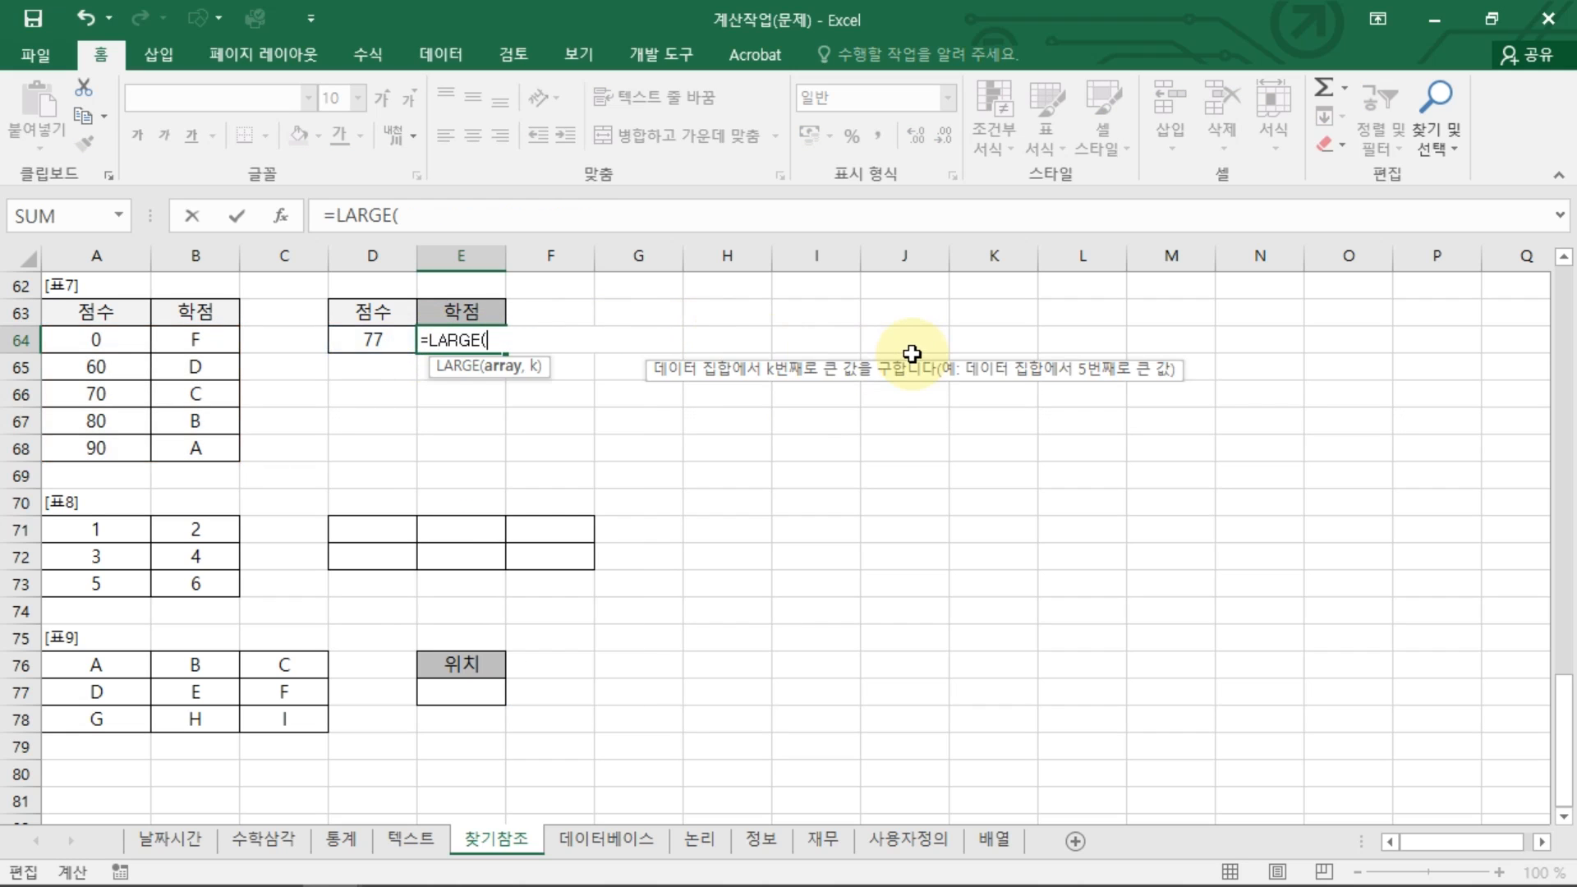
key(BackSpace)
key(BackSpace)
key(BackSpace)
key(BackSpace)
key(BackSpace)
text(O)
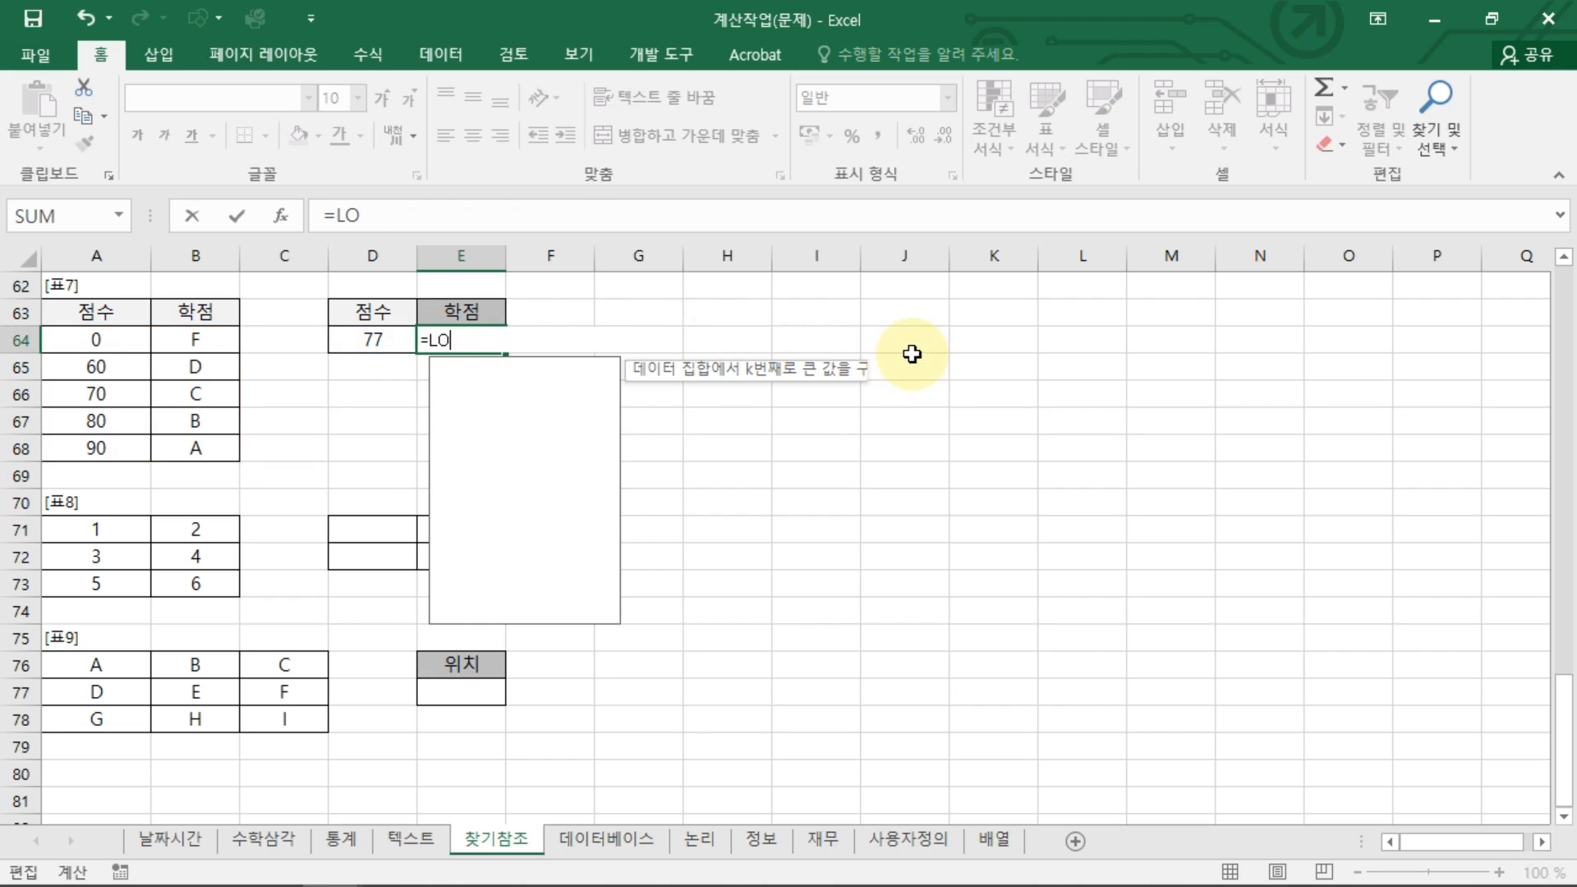
text(OK)
key(Tab)
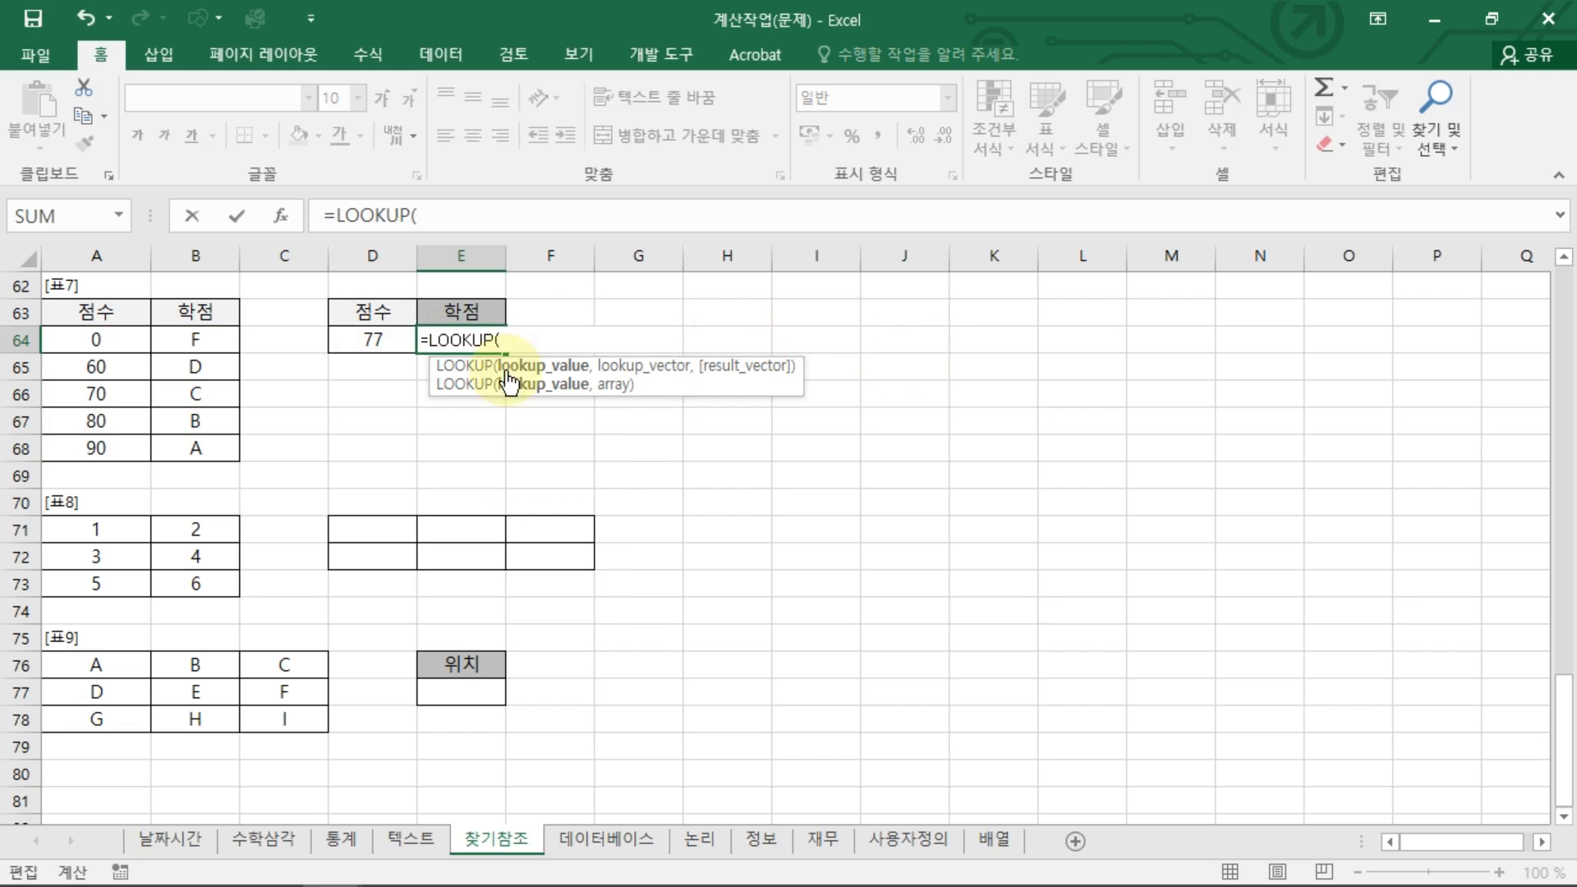
Give E64's LOOKUP the lookup value D64, the lookup vector A64:A68 and the result vector B64:B68.
click(401, 345)
text(,)
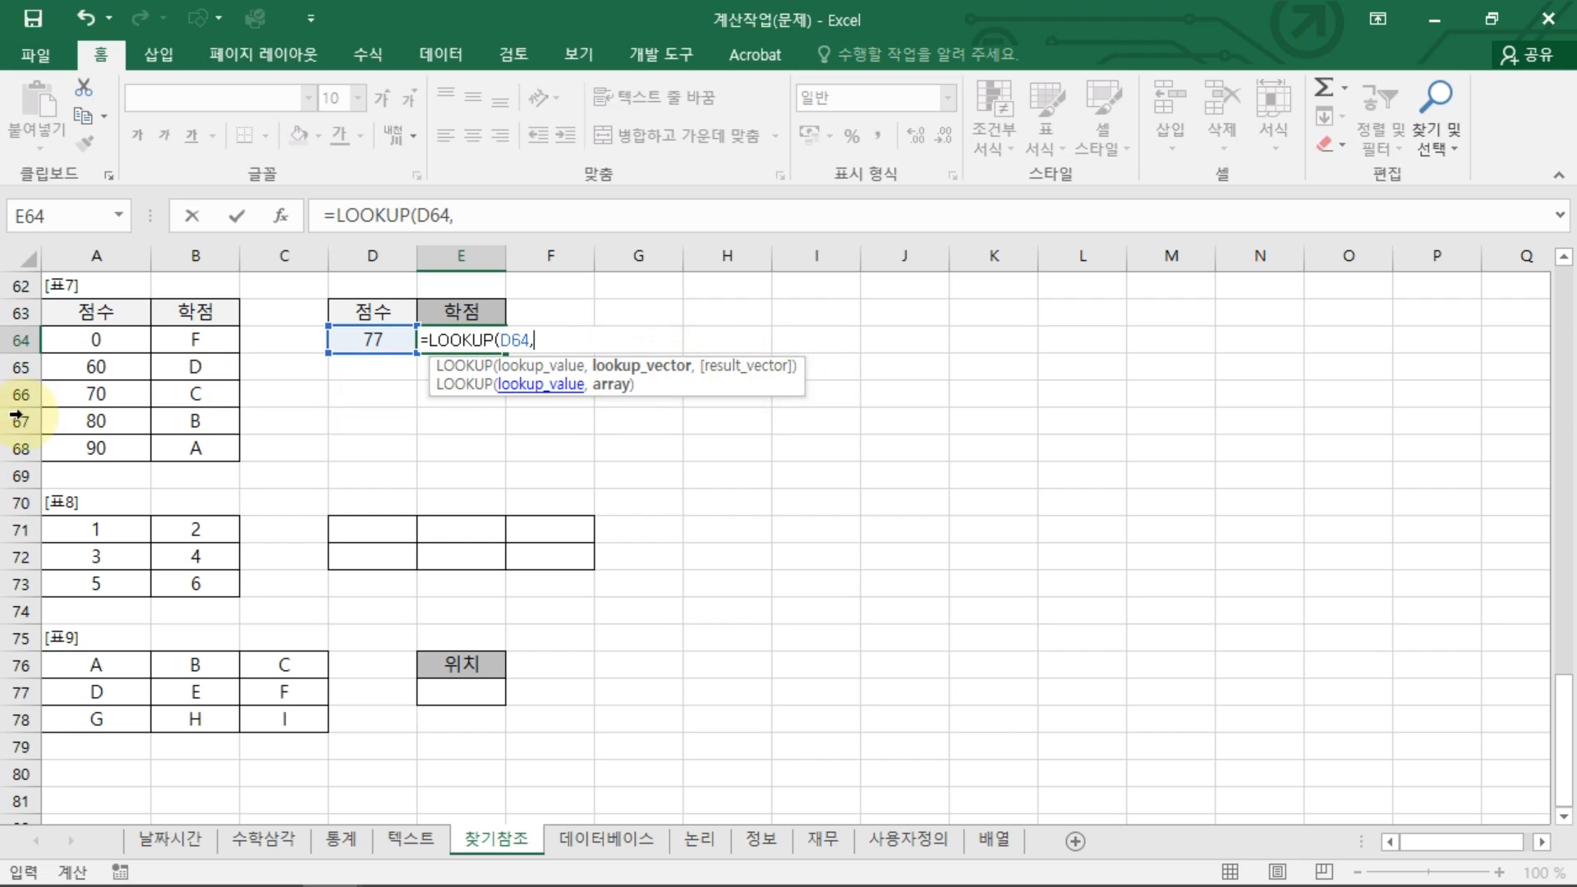
drag(95, 339, 95, 448)
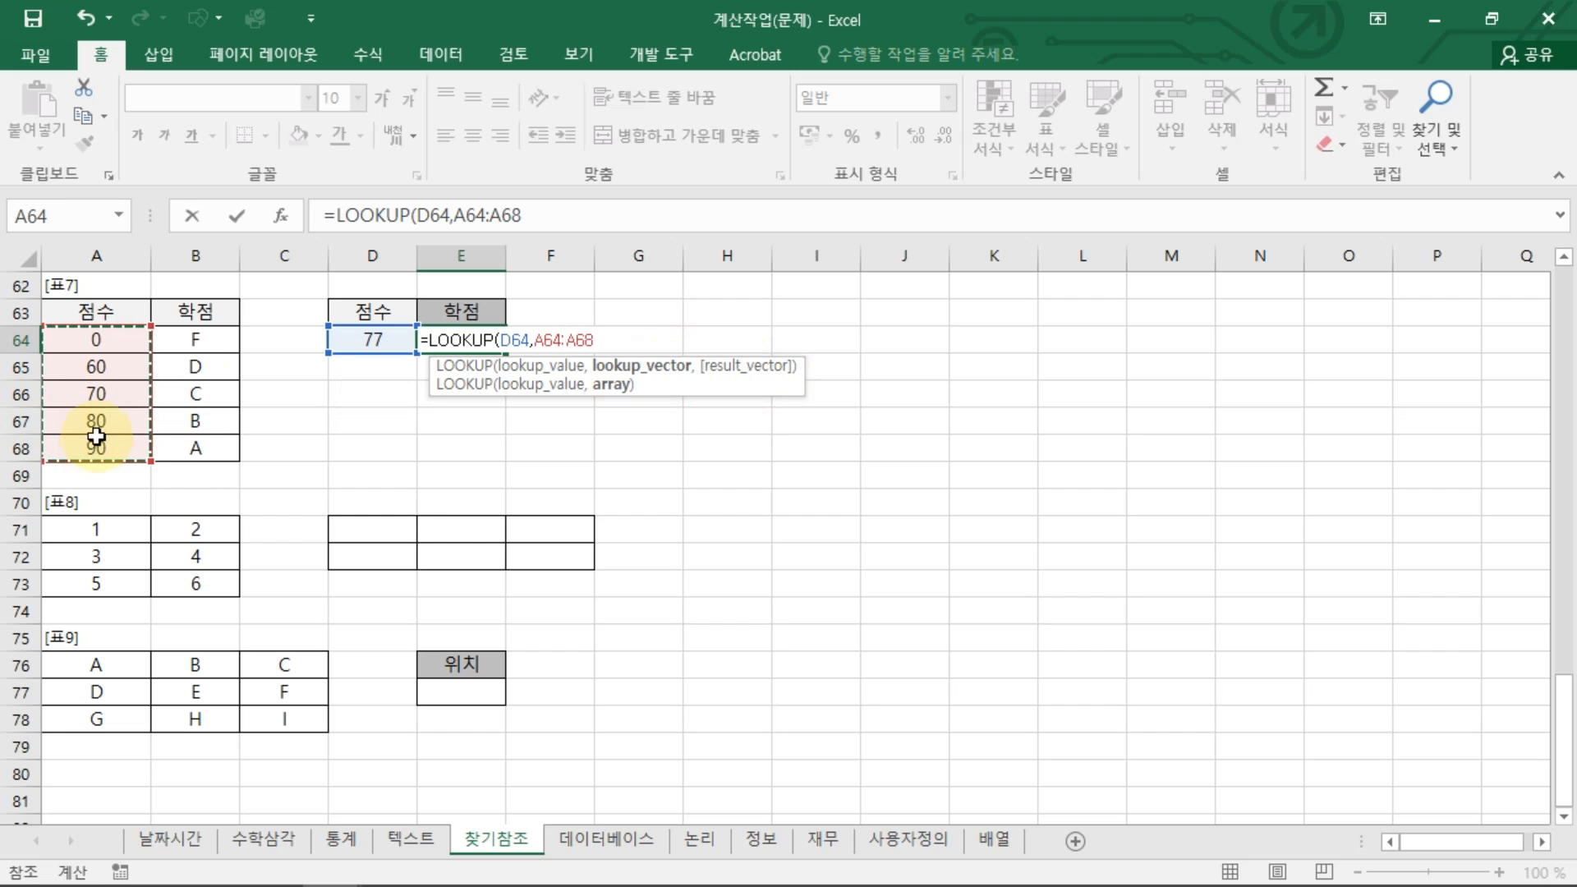
text(,)
drag(193, 339, 195, 446)
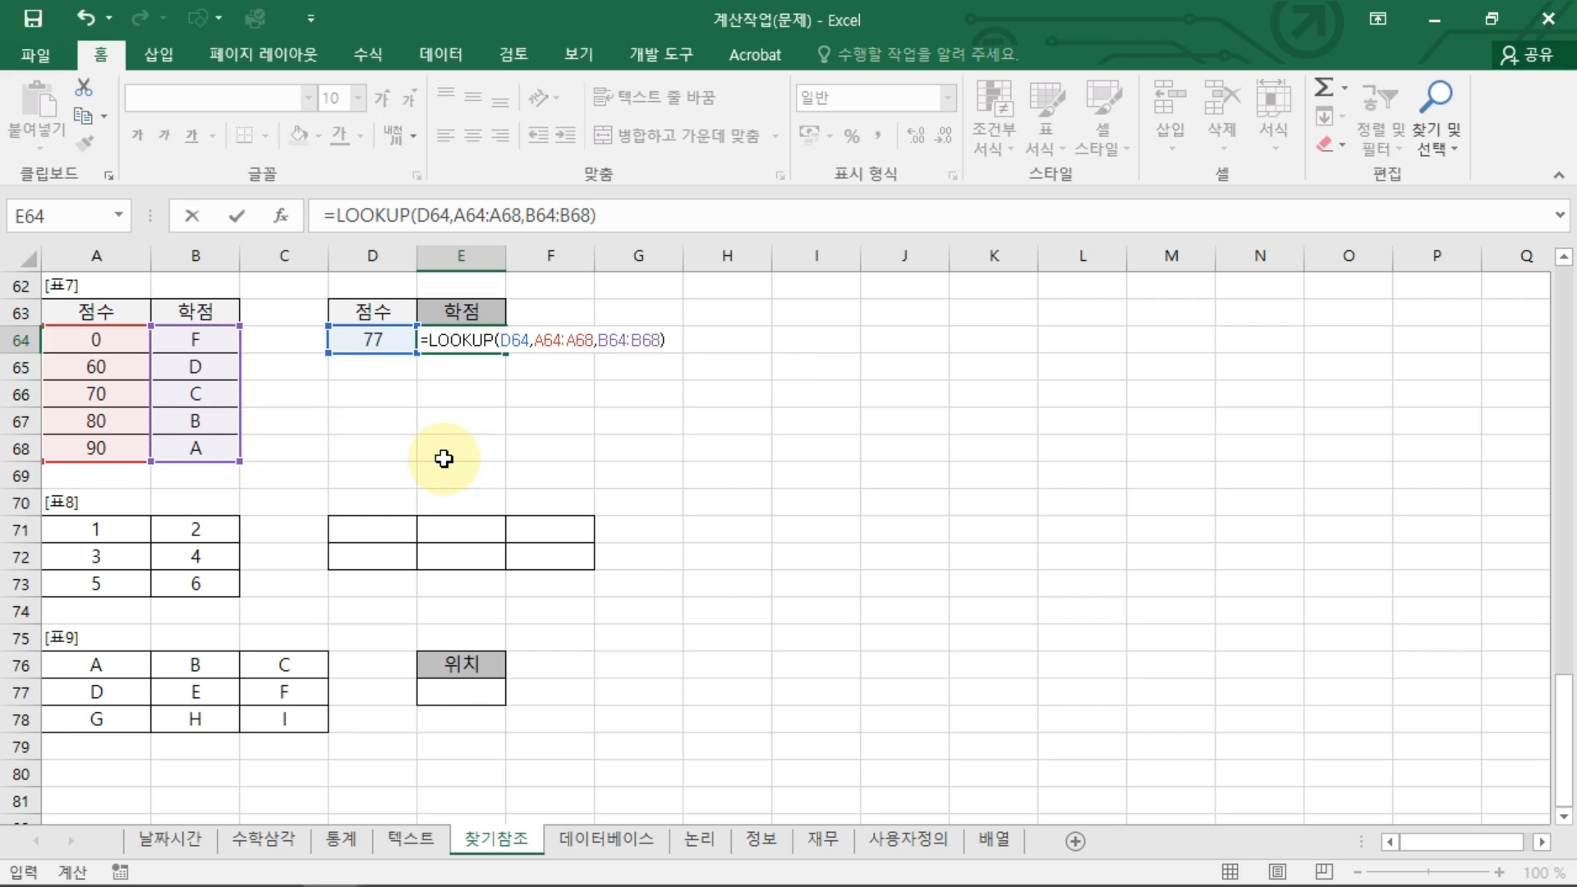
key(Return)
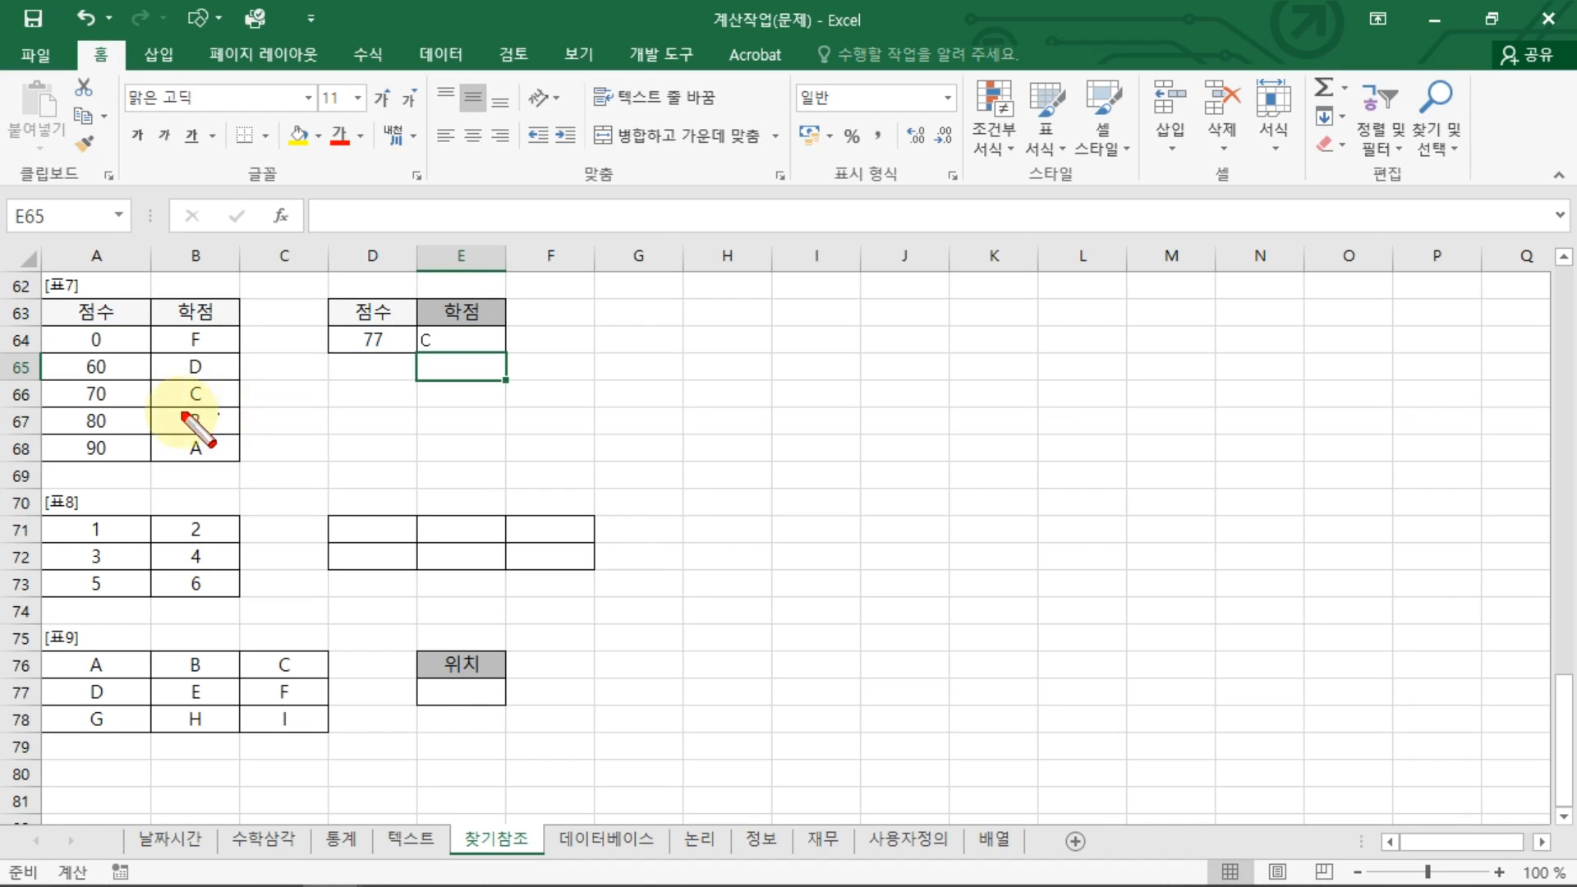
Trace how D64's 점수 maps to a 학점 in 표7 and center the result in E64.
drag(193, 416, 220, 412)
mouse_move(355, 324)
mouse_down()
mouse_move(113, 332)
mouse_move(75, 393)
mouse_up()
drag(66, 379, 94, 391)
drag(243, 412, 456, 360)
drag(438, 368, 469, 376)
key(Escape)
click(437, 341)
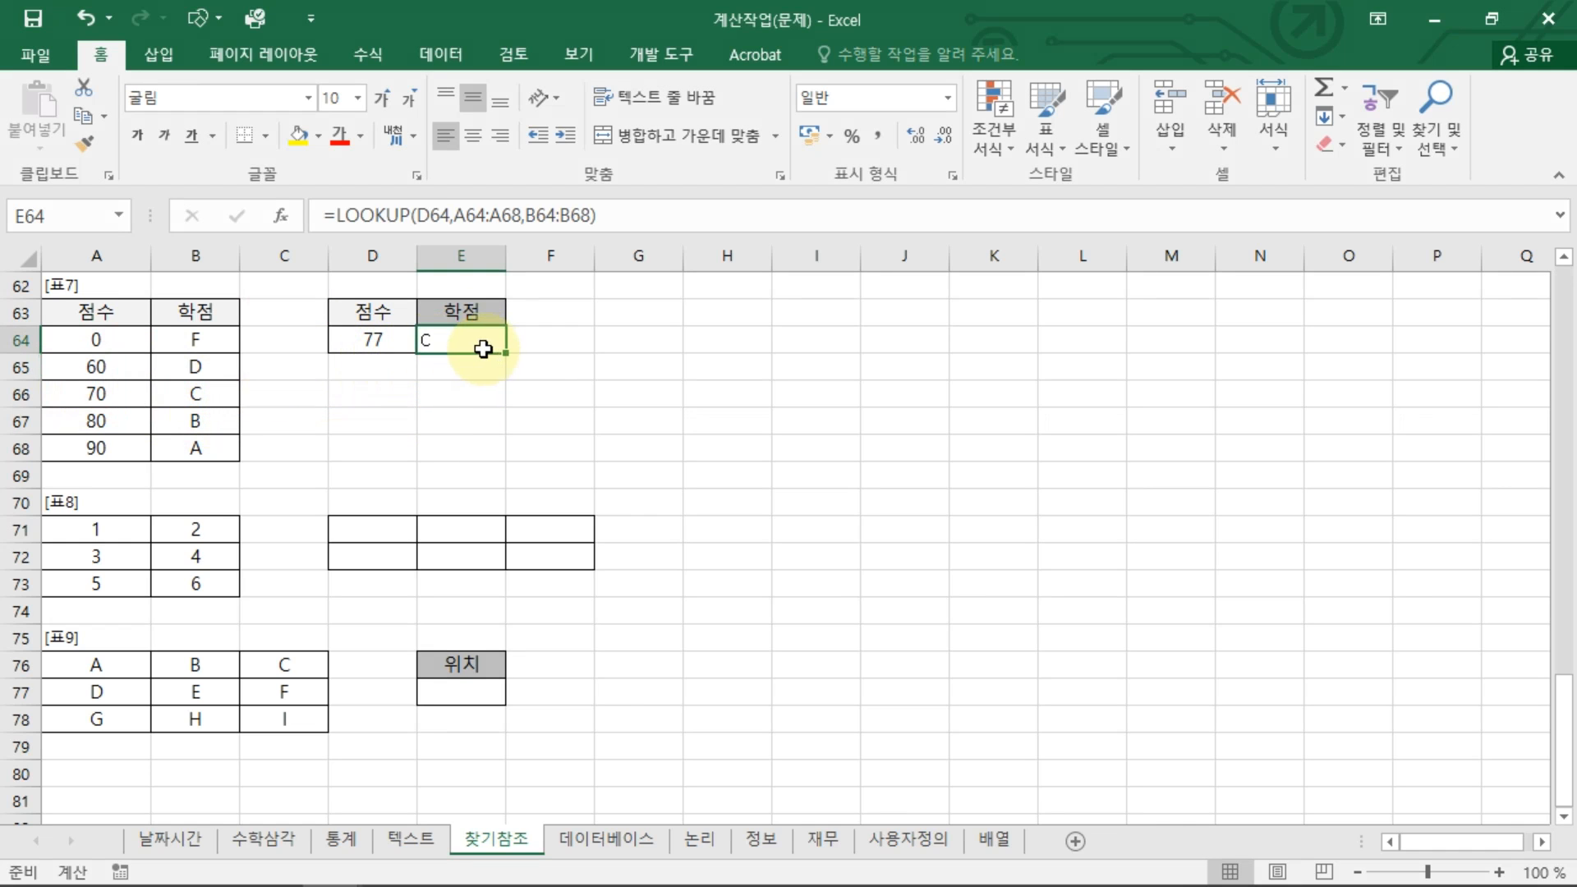
click(474, 137)
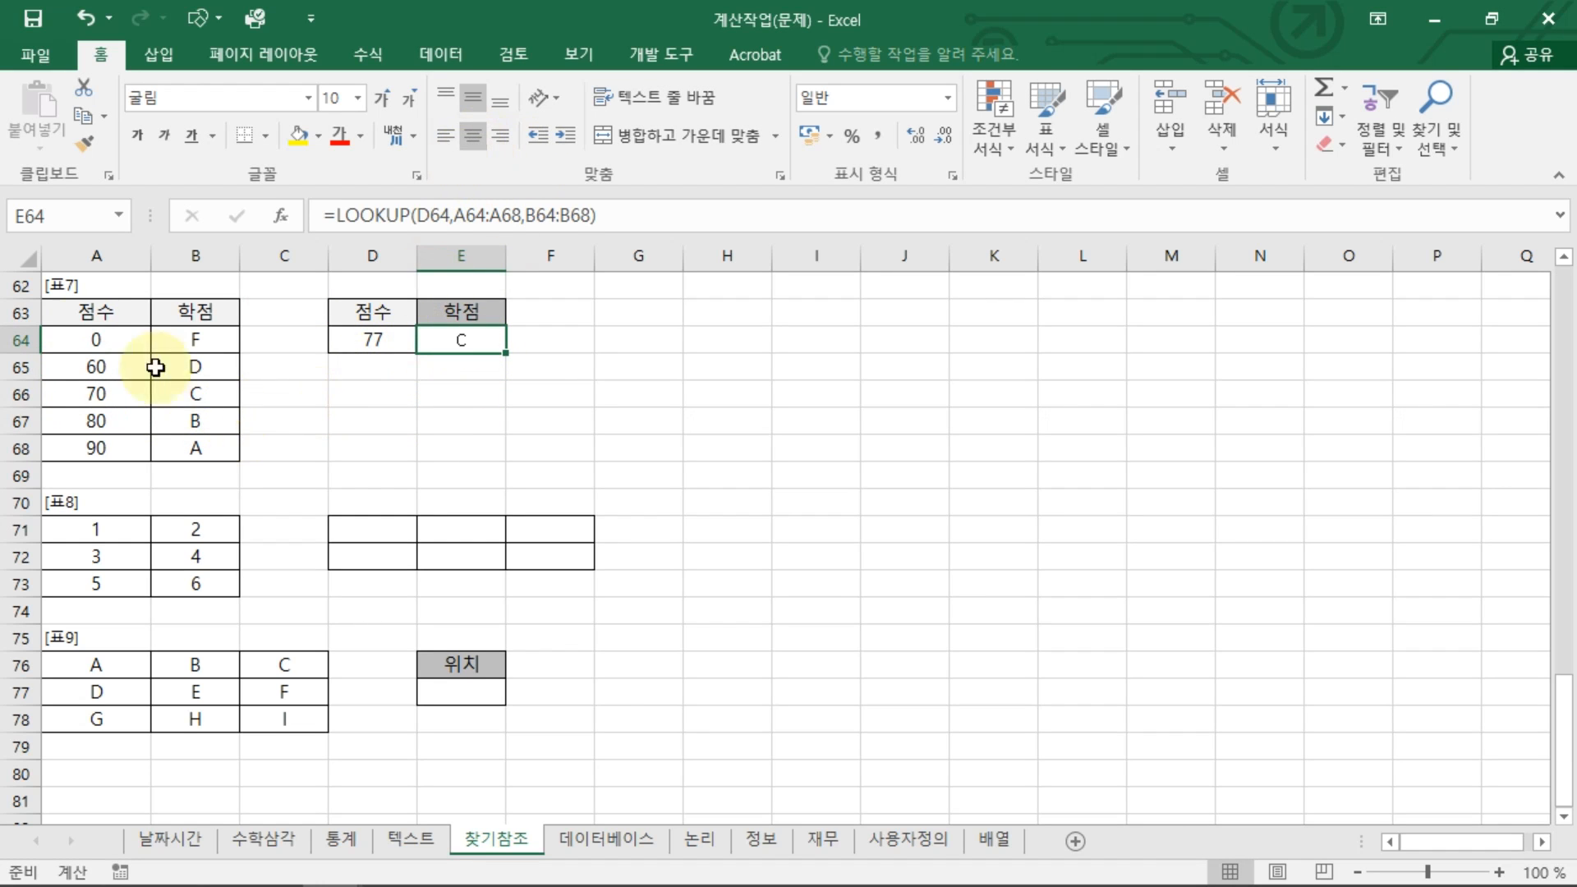
Copy 표7's 점수 and 학점 table in A63:B68 and paste it transposed at G65.
drag(90, 314, 211, 438)
key(ctrl+c)
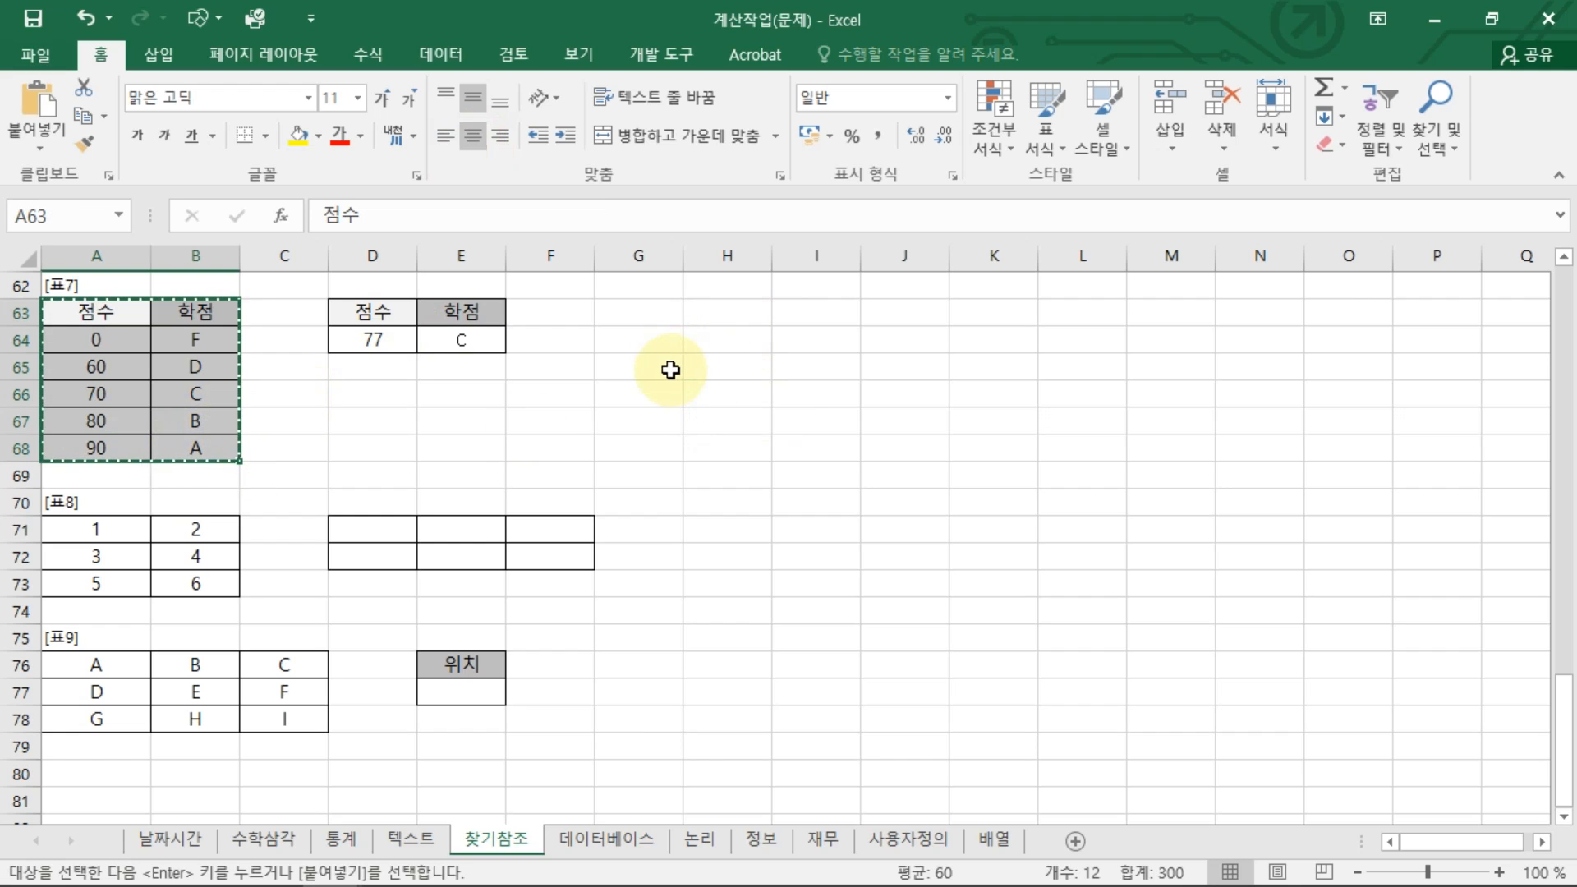
click(642, 367)
right_click(649, 366)
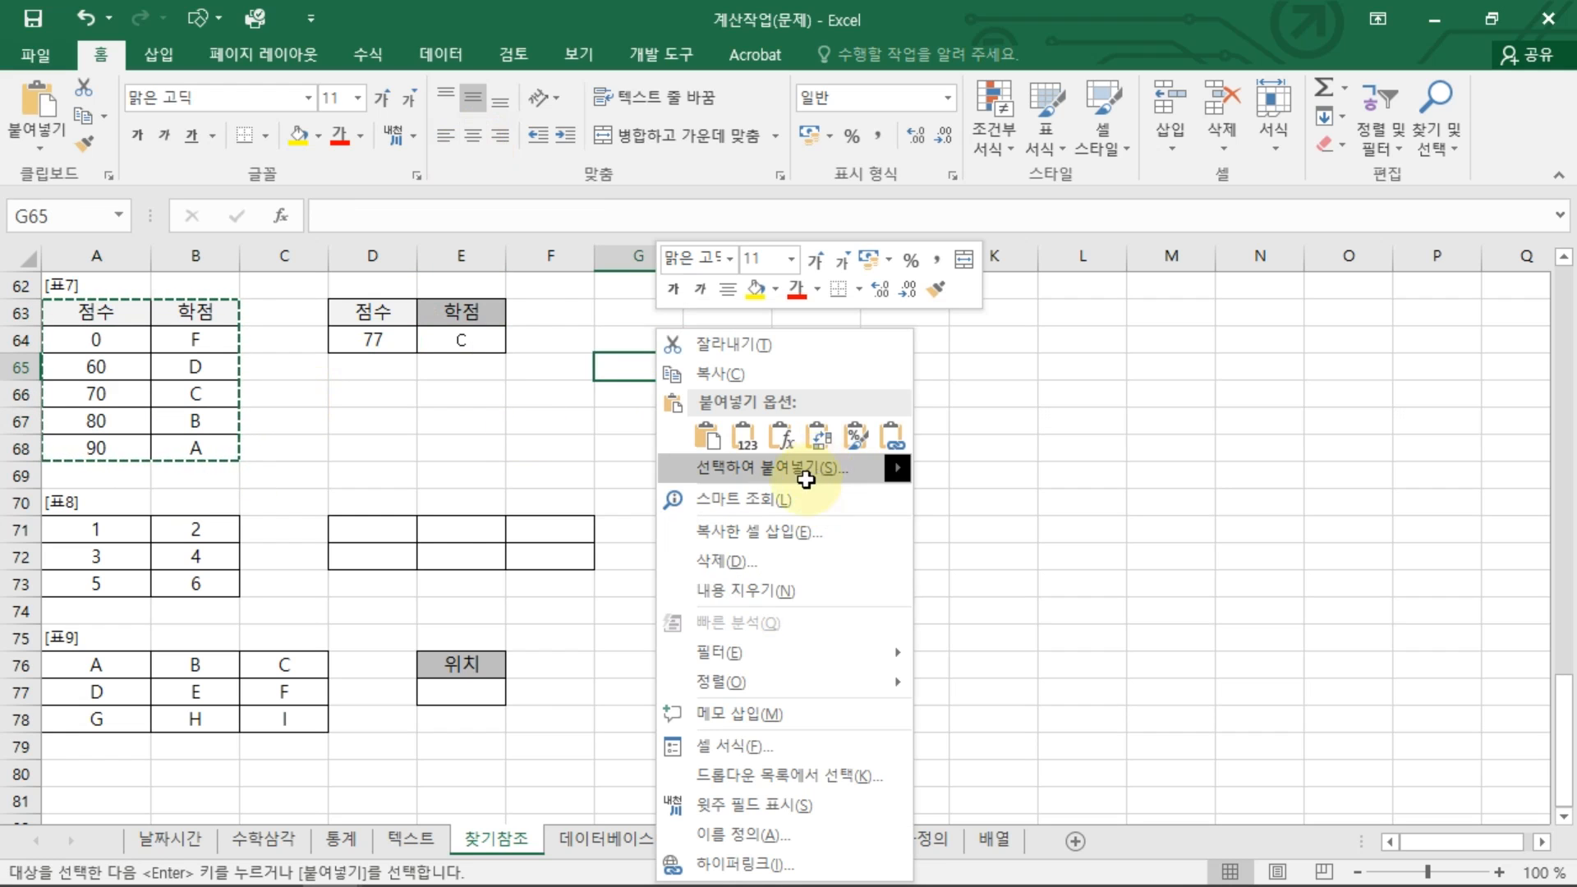
click(801, 467)
click(885, 613)
click(865, 658)
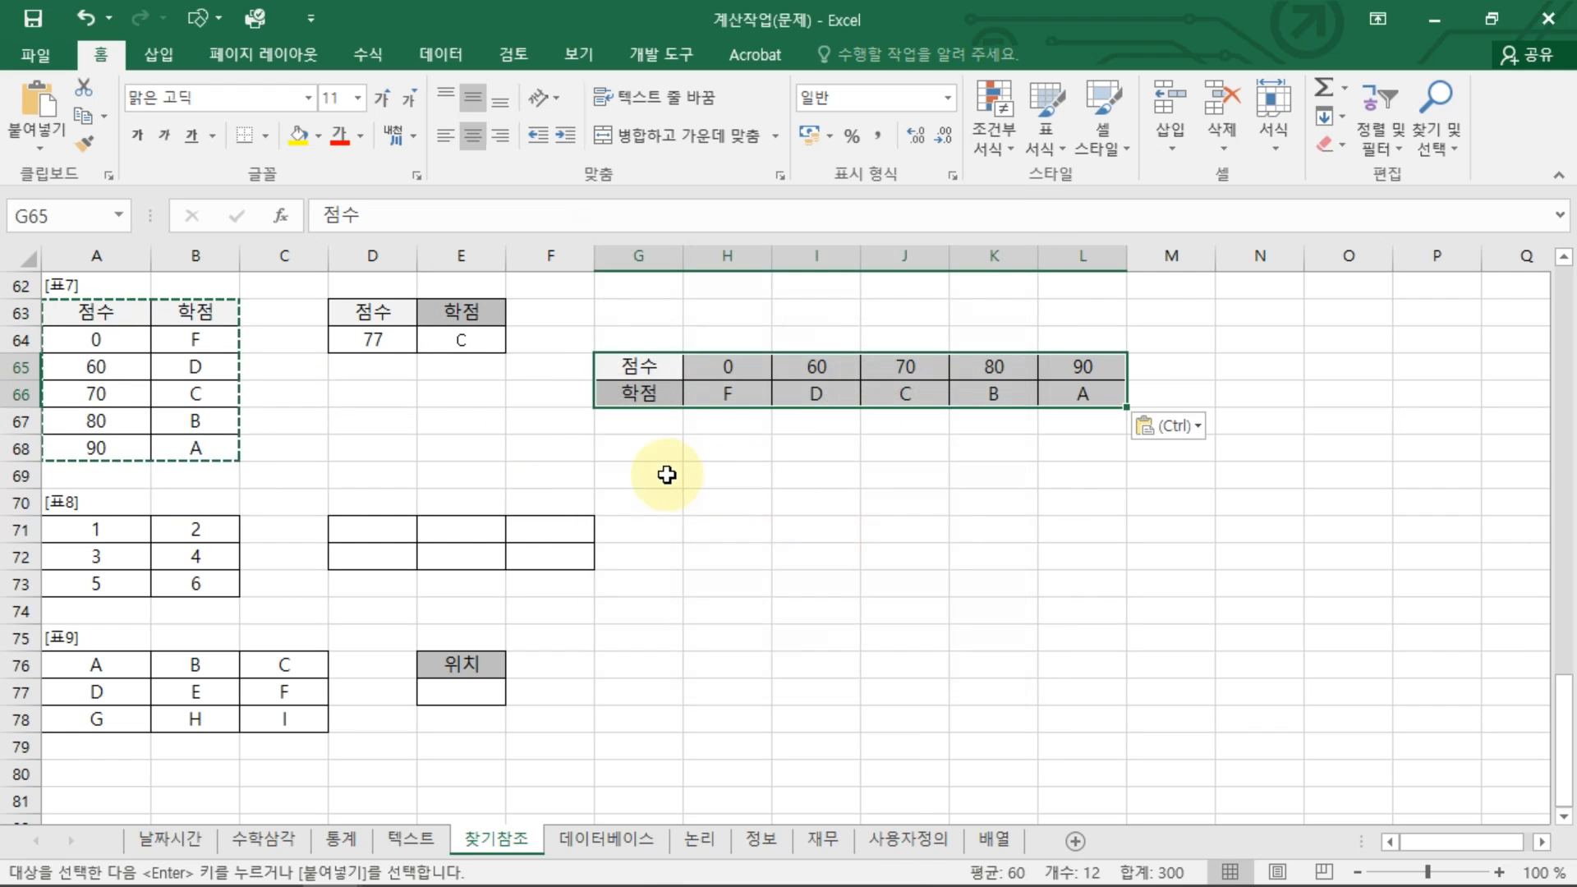
click(727, 447)
drag(491, 339, 657, 335)
mouse_move(638, 329)
mouse_down()
mouse_move(657, 350)
mouse_move(707, 319)
mouse_up()
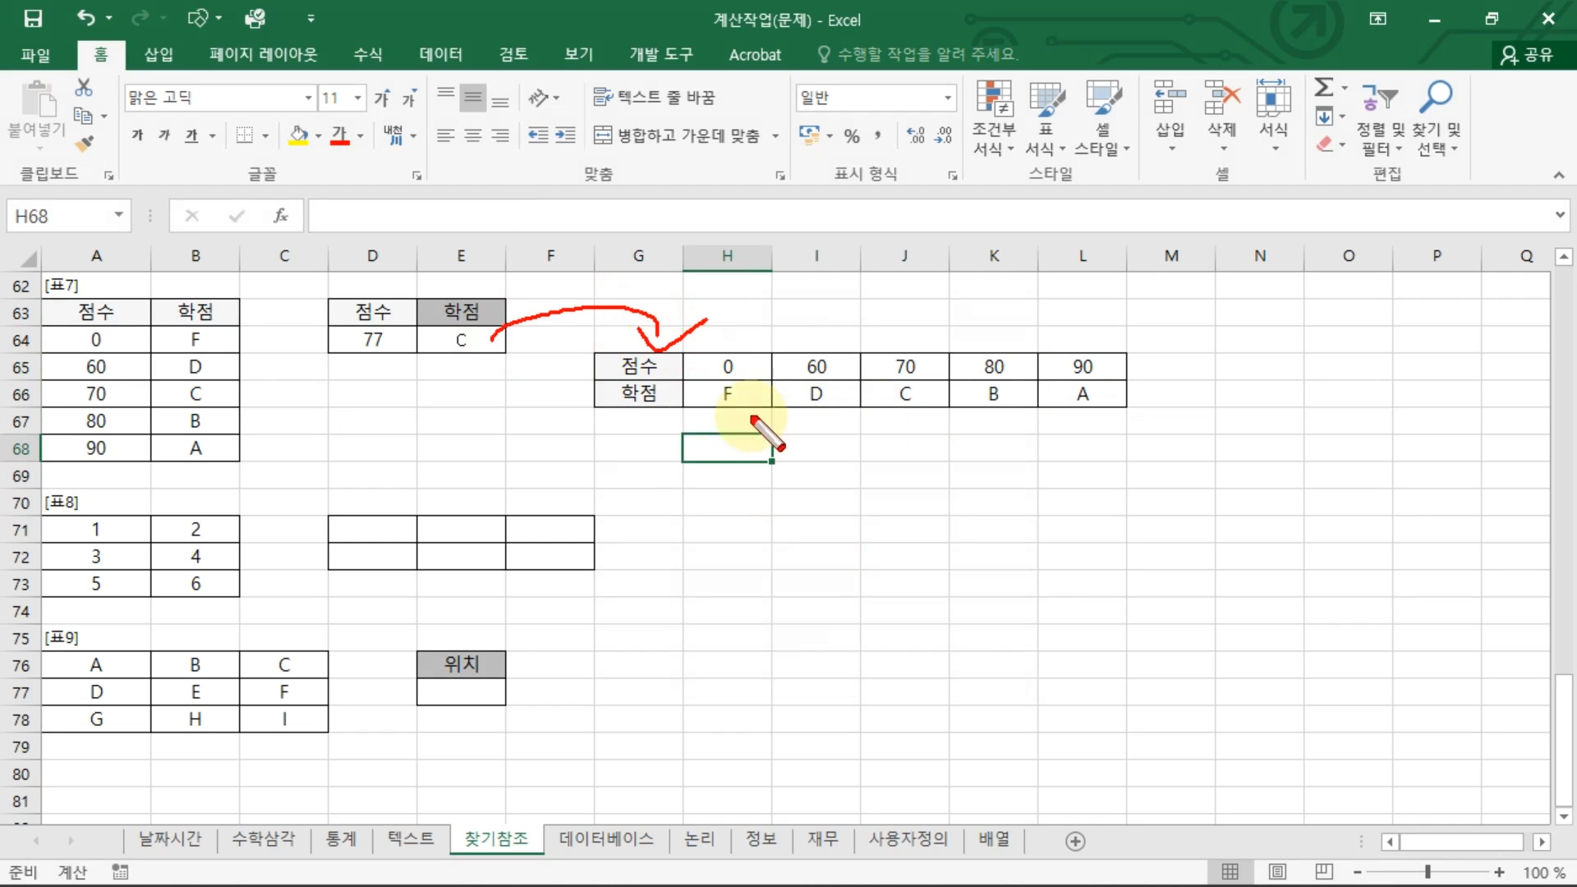
mouse_move(572, 428)
mouse_down()
mouse_move(809, 423)
mouse_move(766, 462)
mouse_up()
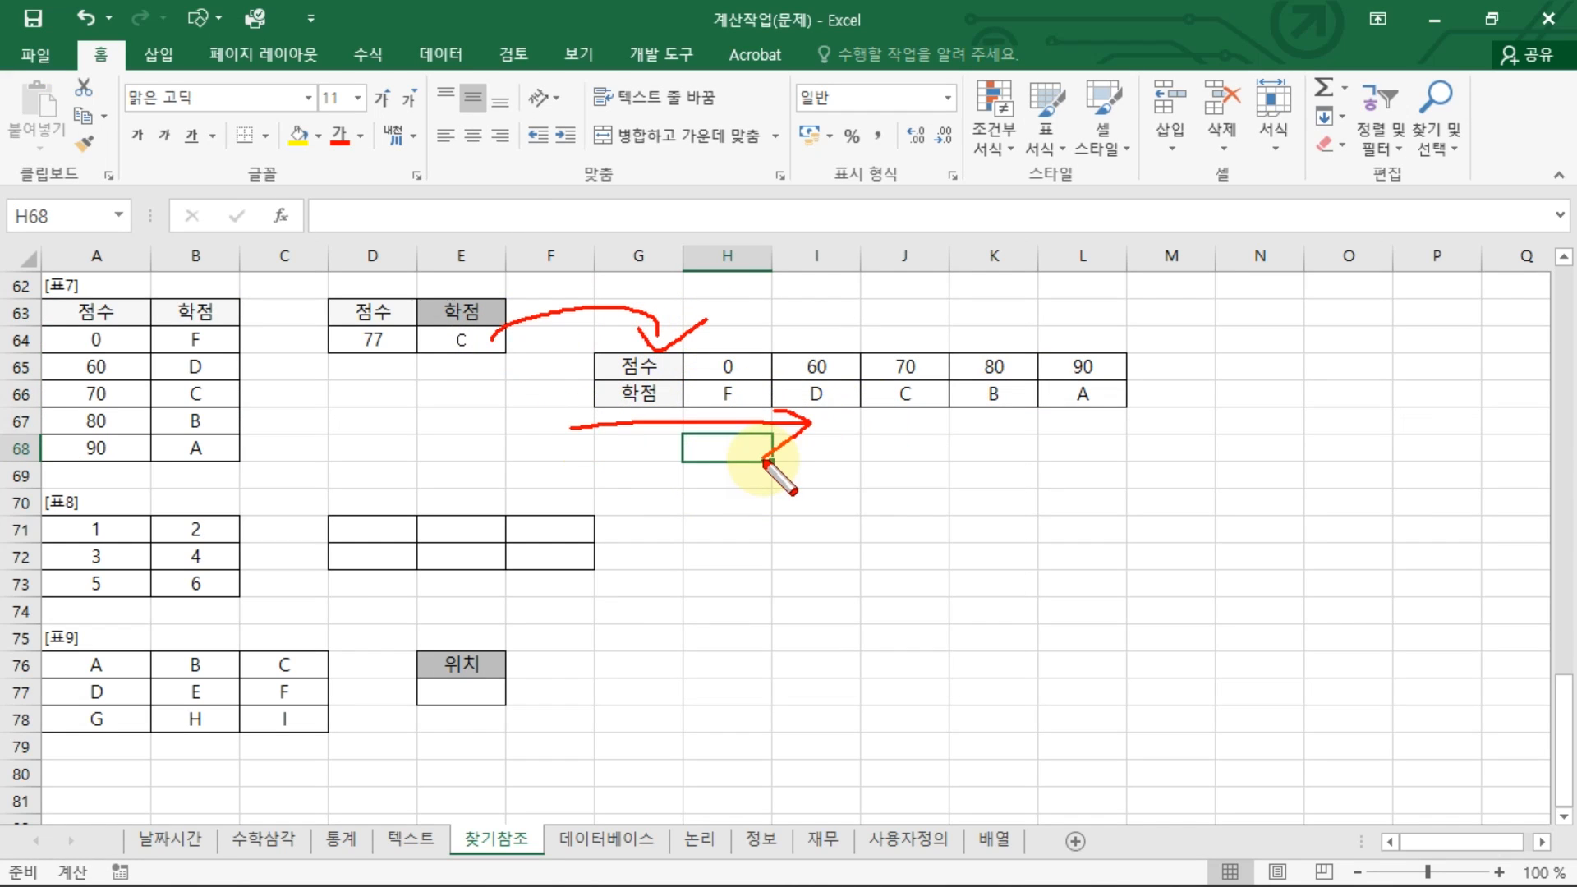
Enter =LOOKUP(D64,H65:L65,H66:L66) in E64 to find the 학점 from the horizontal table.
click(493, 340)
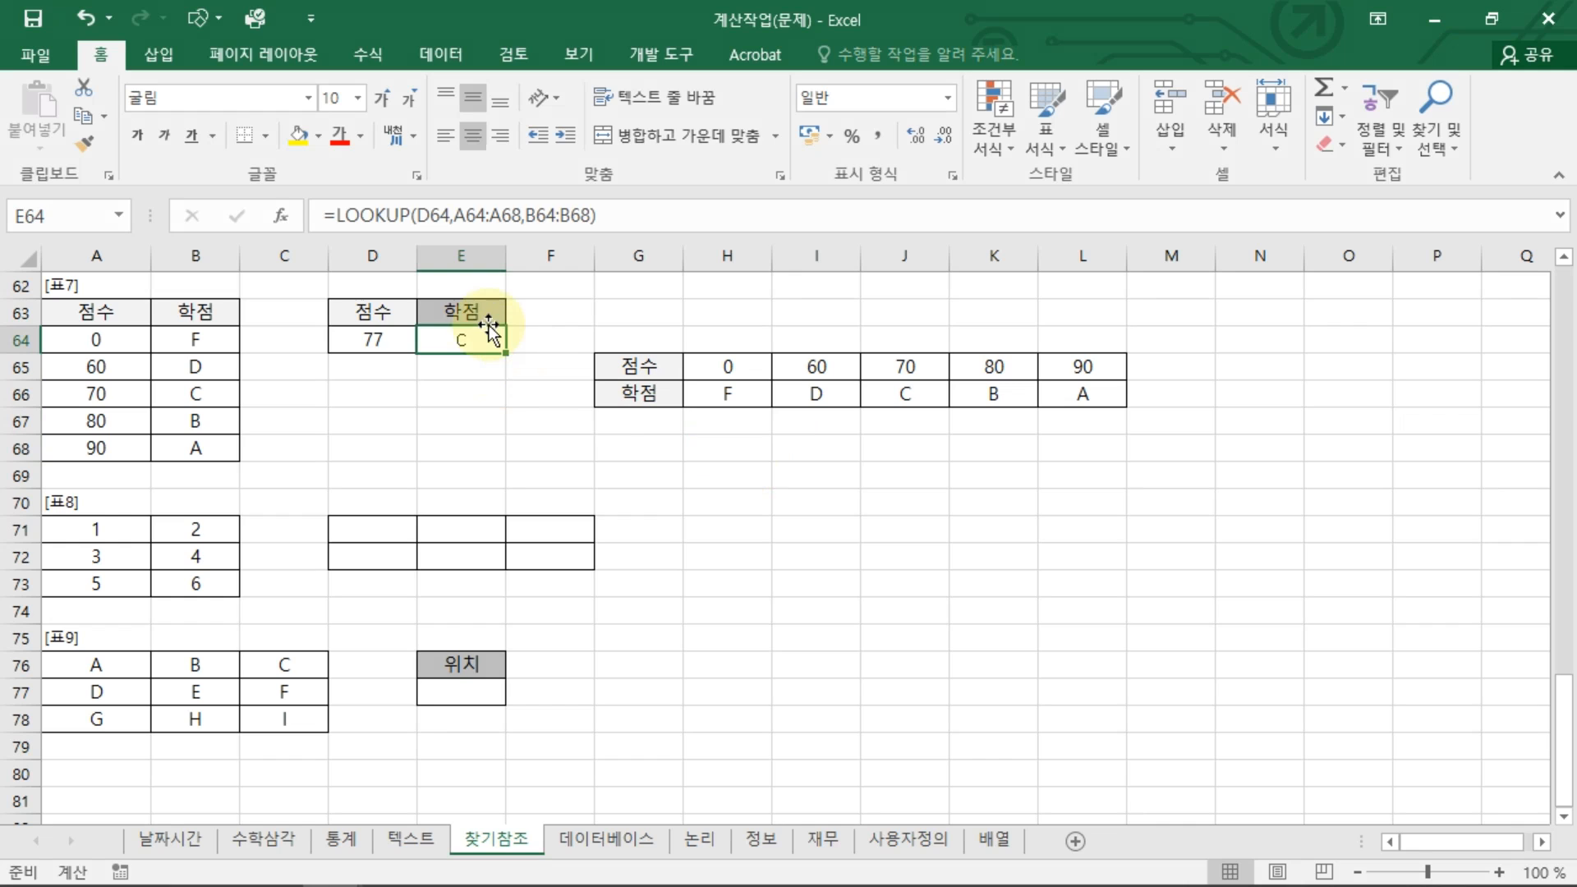
text(=)
key(Escape)
text(=LOO)
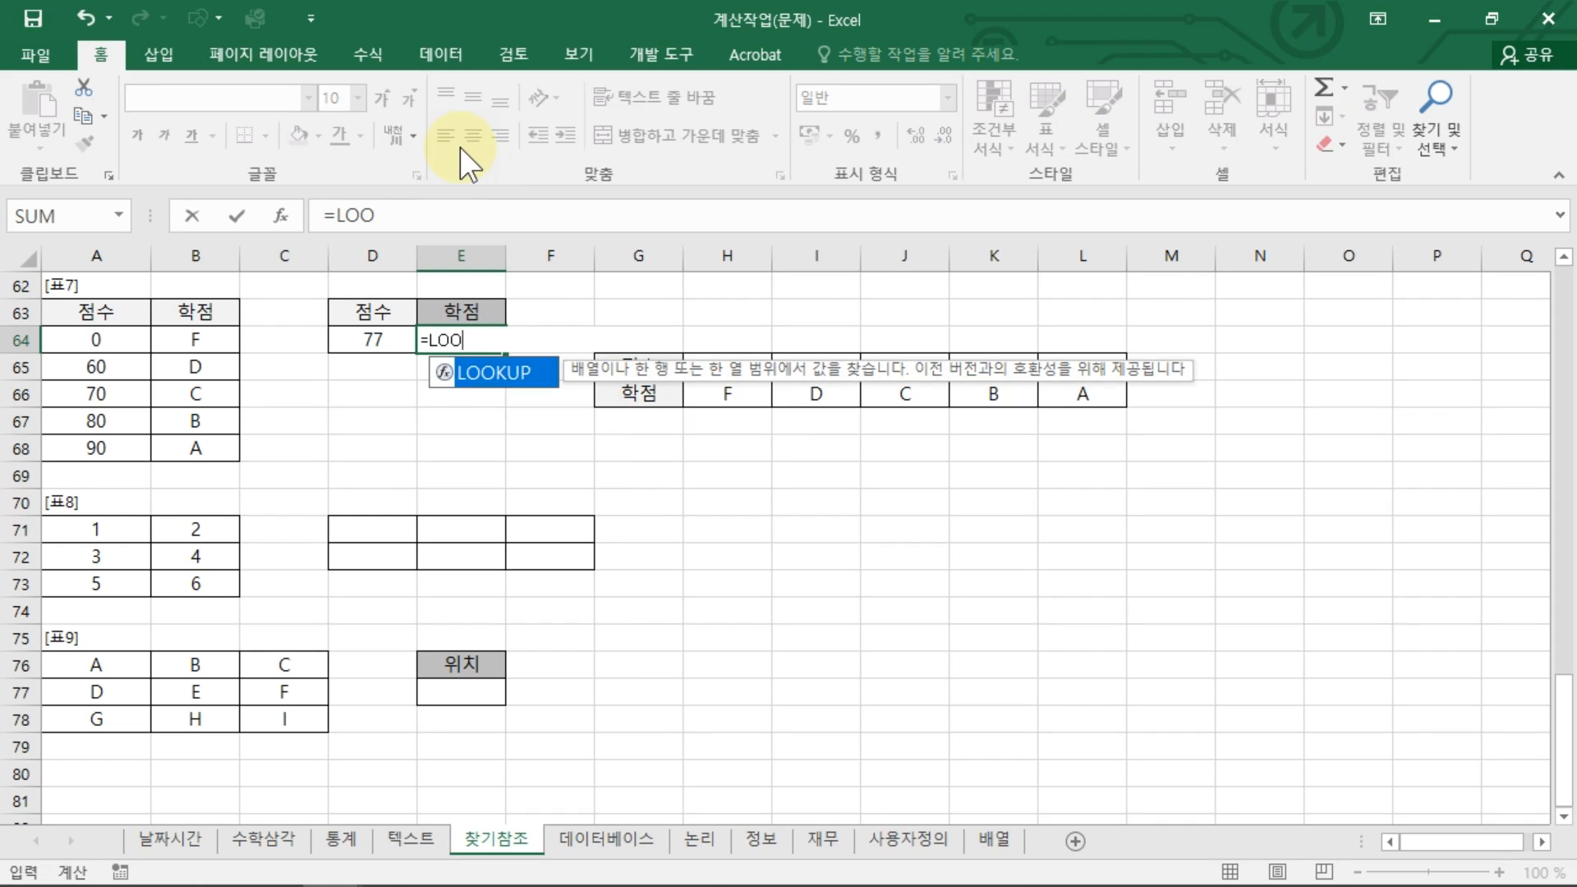
key(Tab)
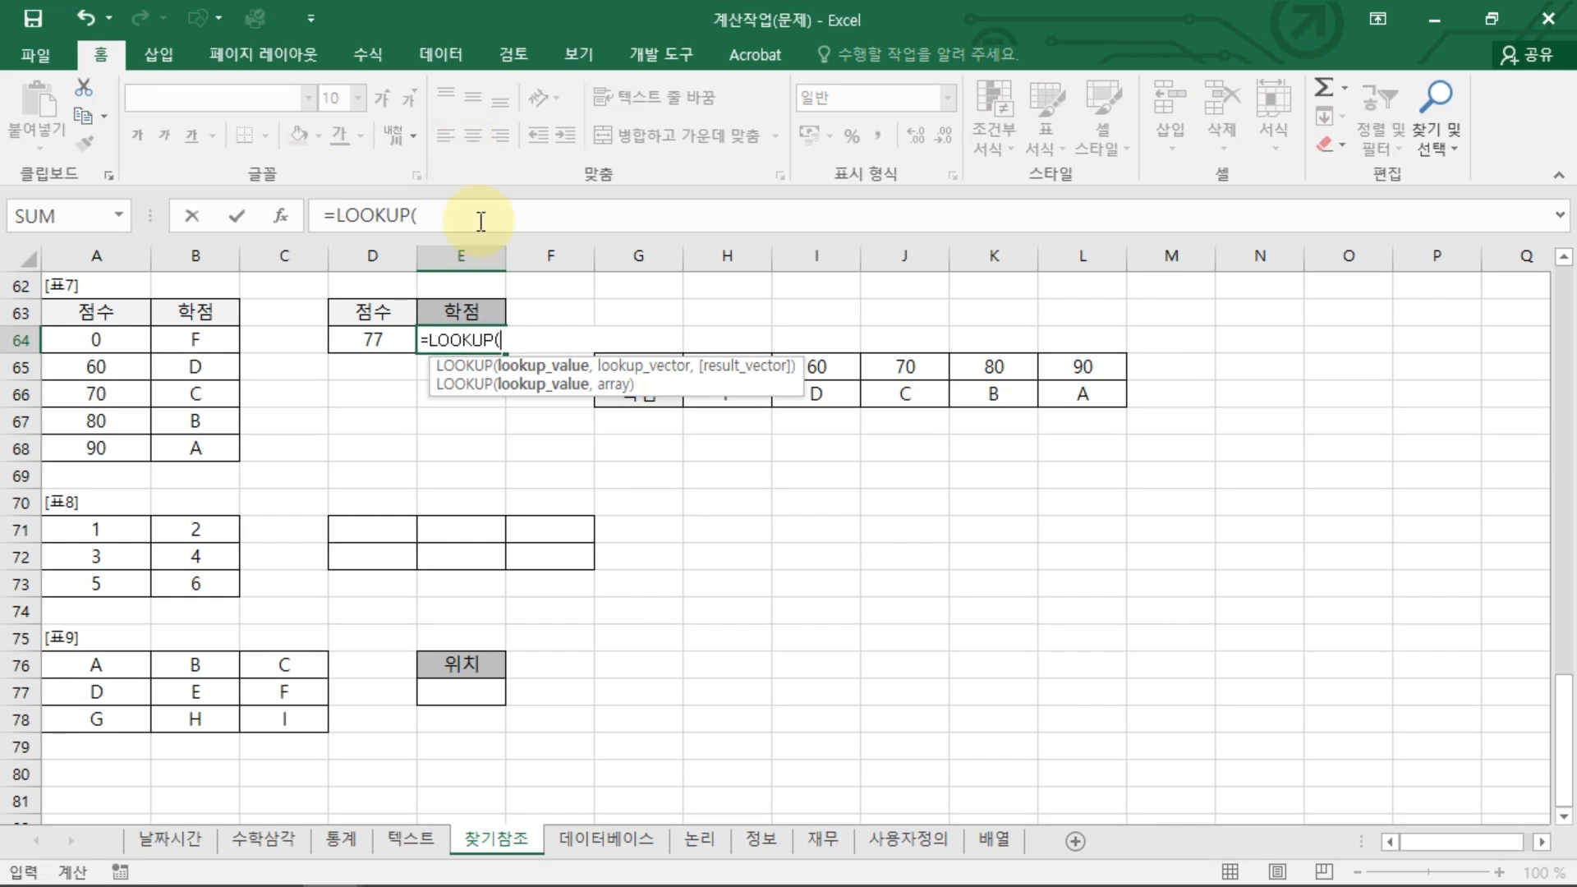
click(385, 342)
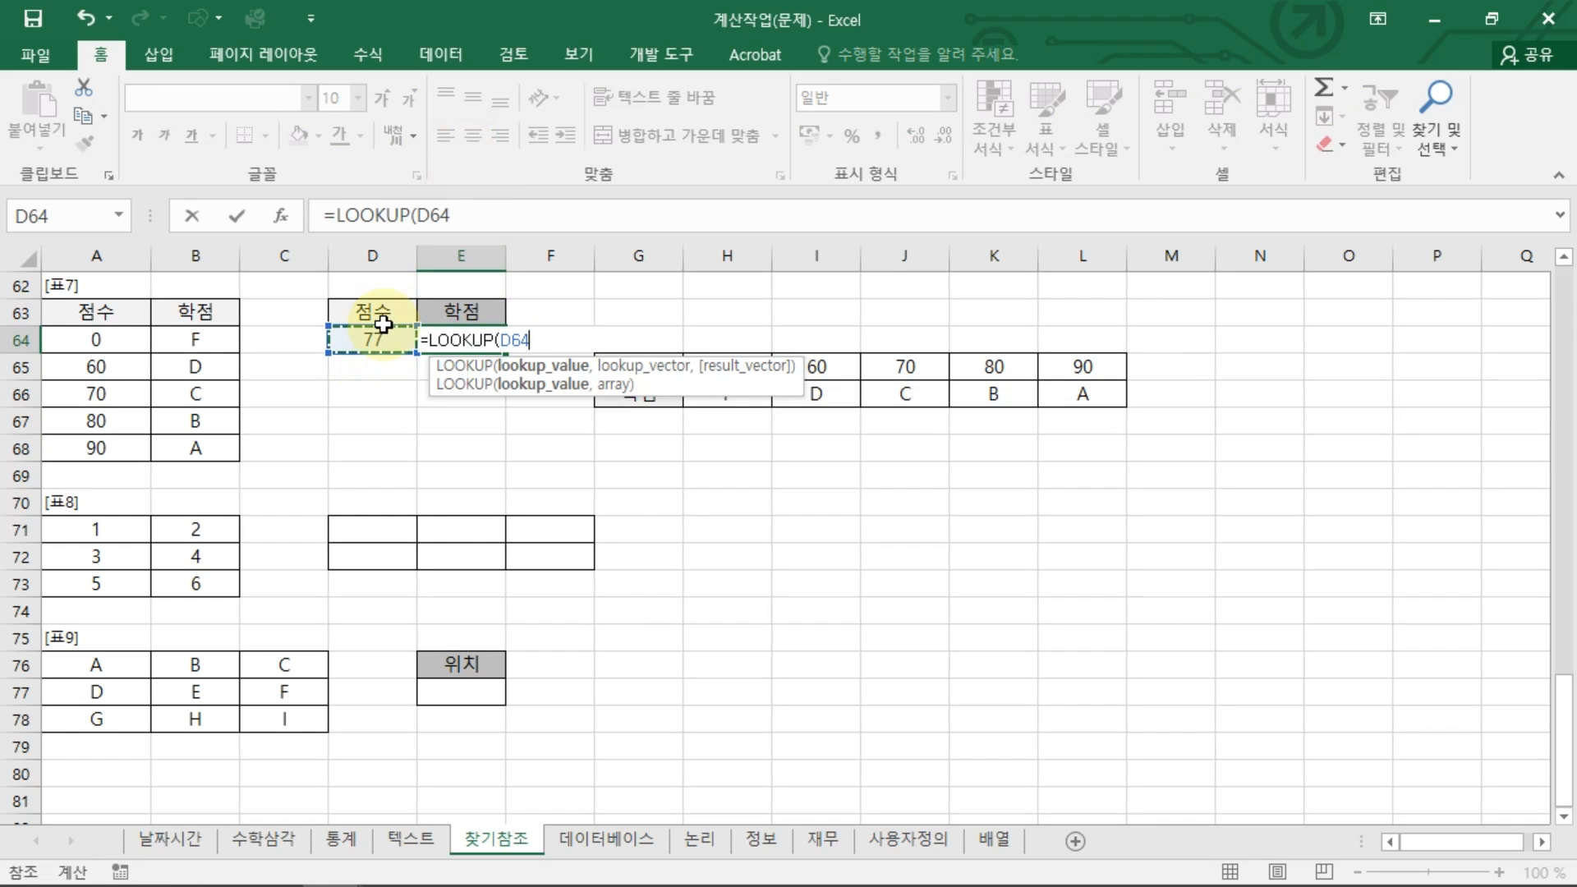
text(,)
drag(1051, 366, 728, 364)
text(,)
click(1081, 392)
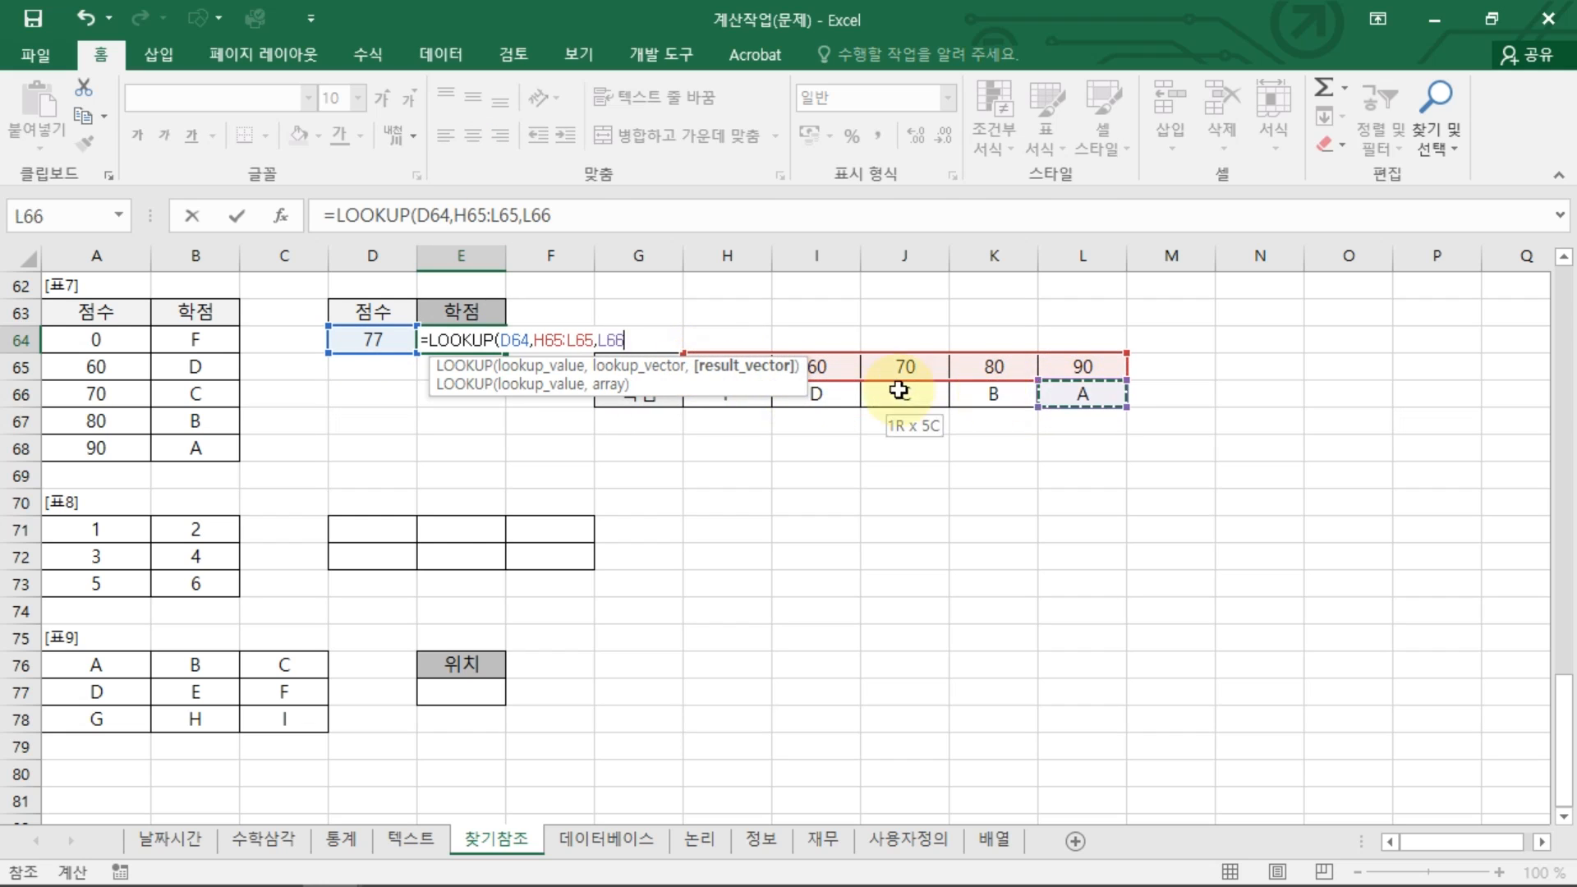
drag(899, 391, 737, 402)
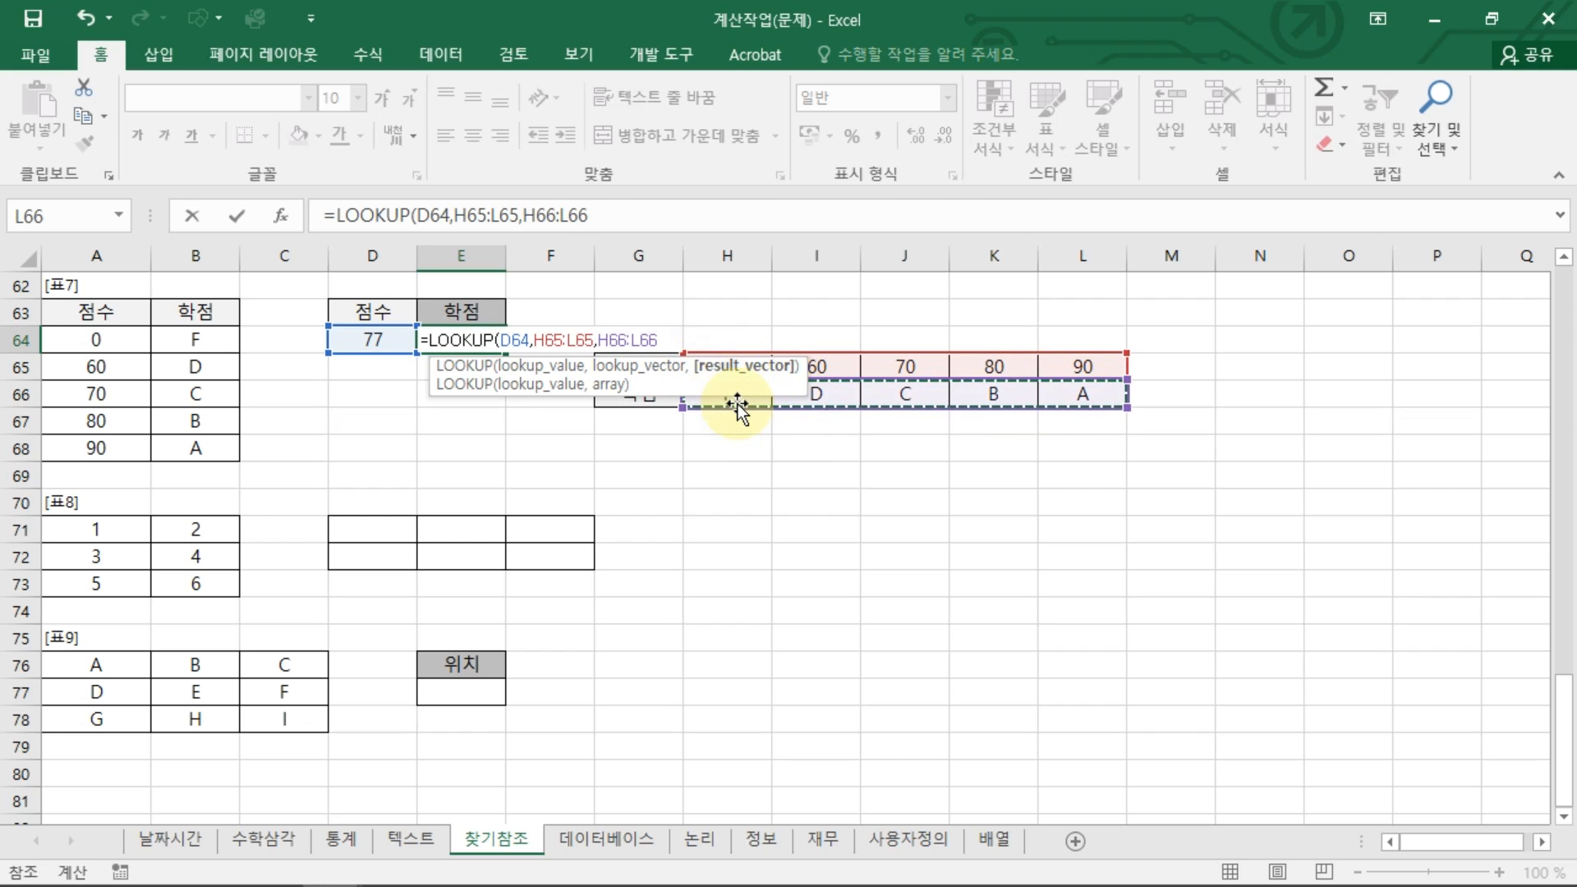
text())
key(Return)
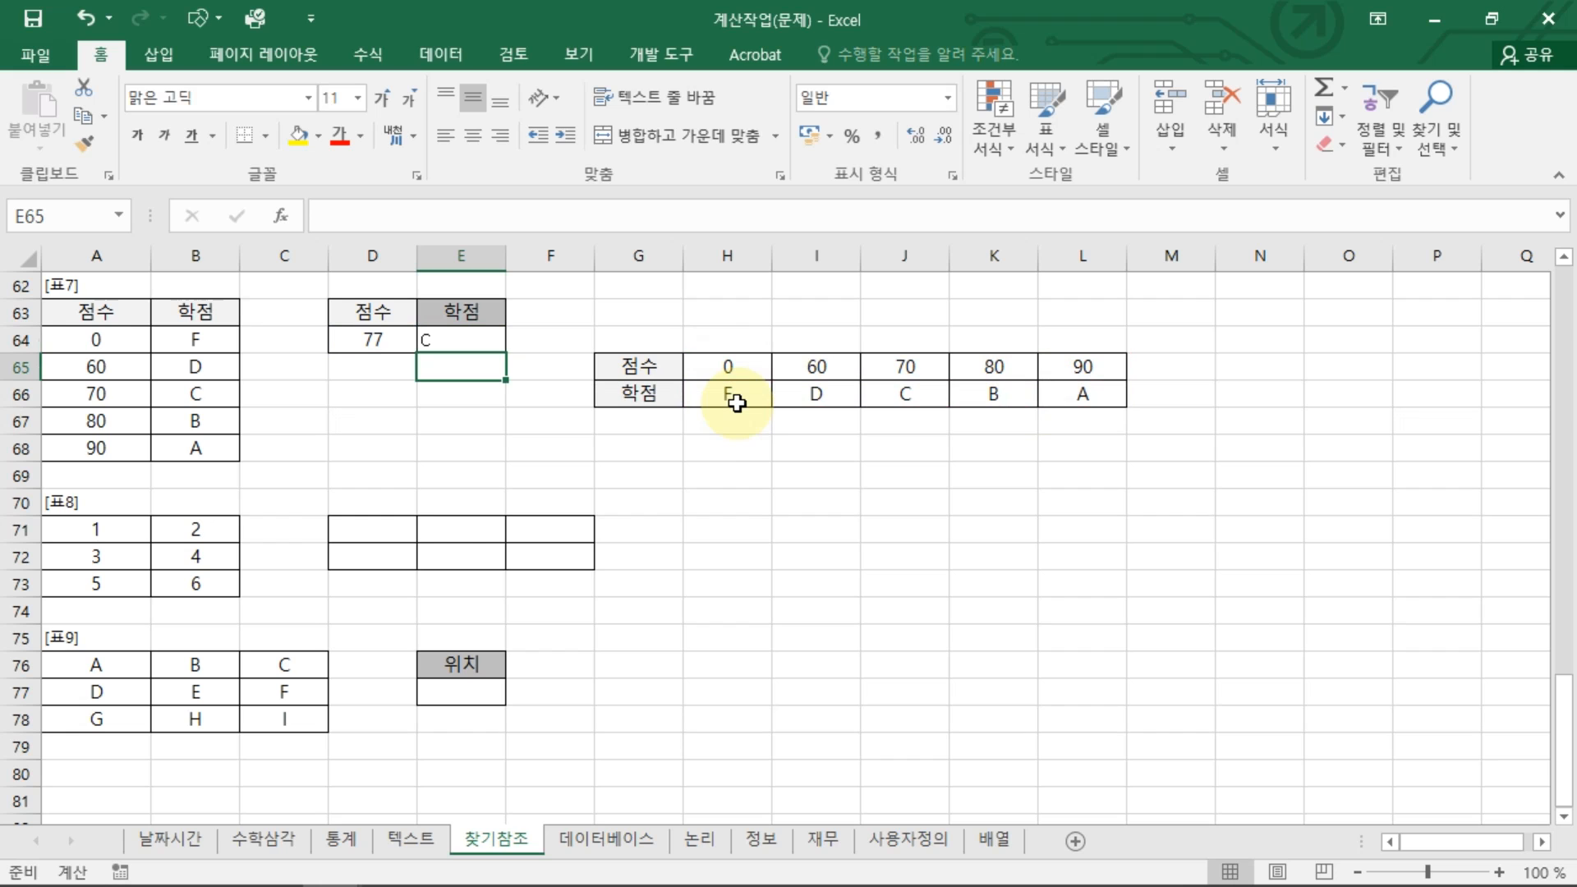
Review E64's LOOKUP formula, comparing the vertical 점수 and 학점 ranges with the horizontal ones it references.
double_click(435, 336)
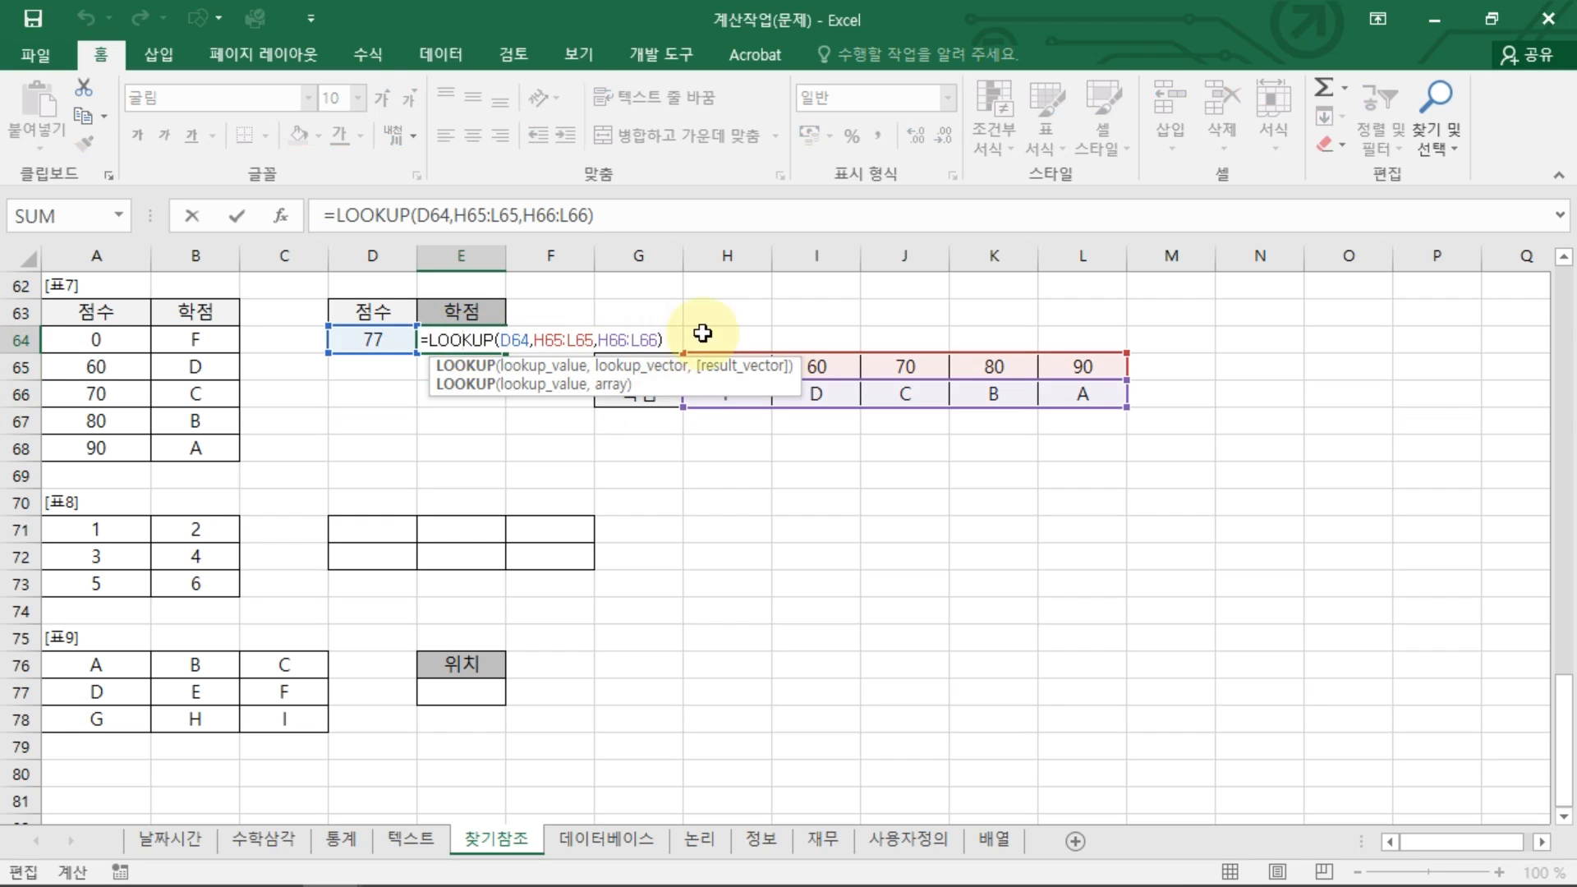
click(674, 340)
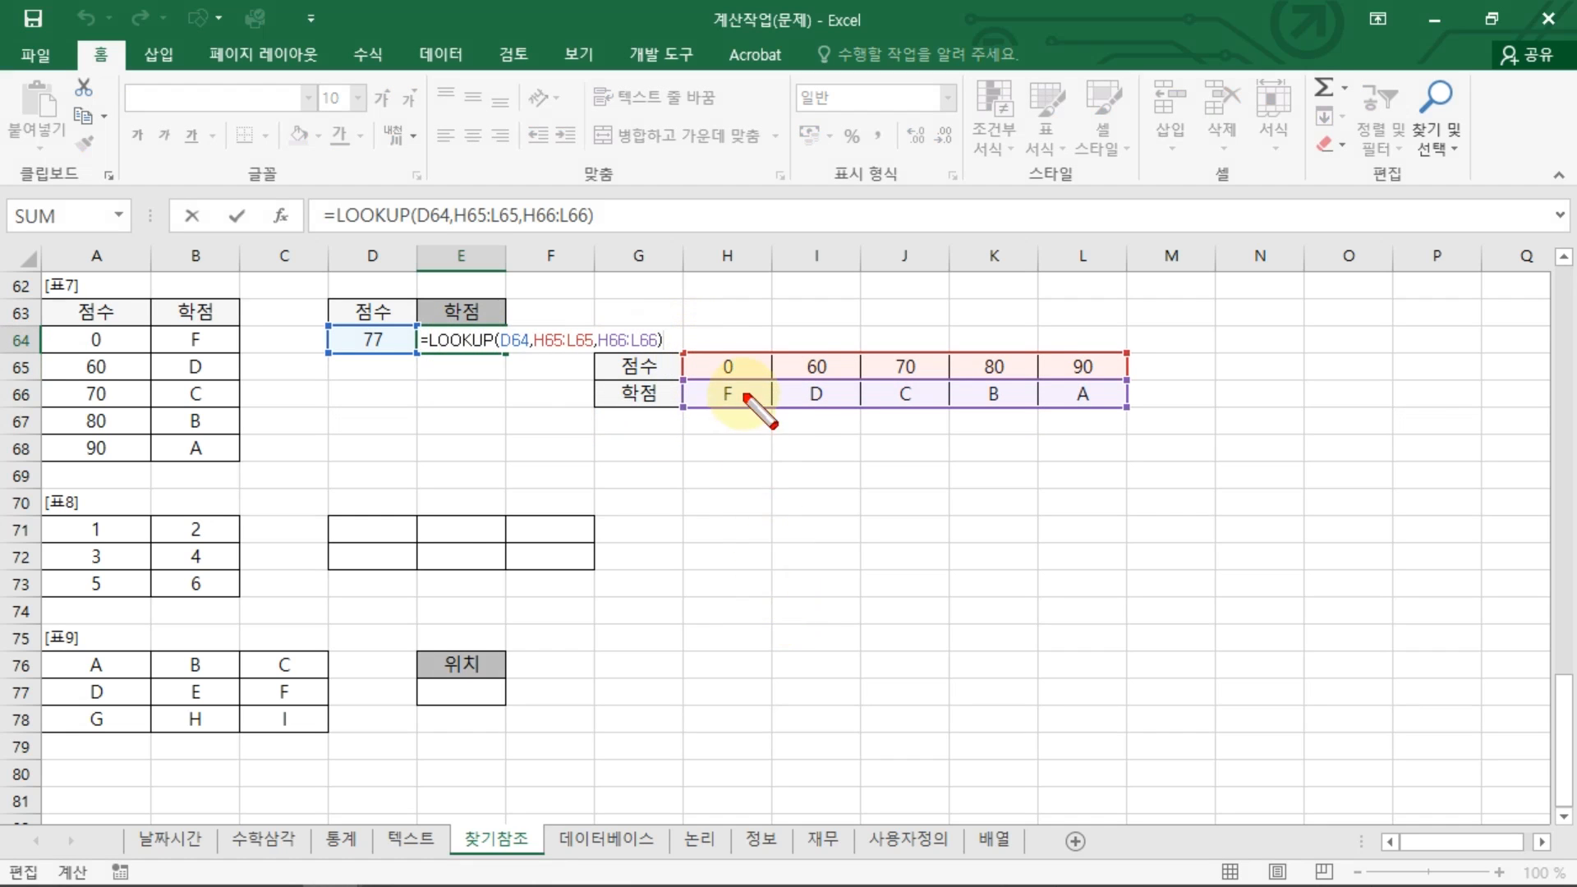
drag(100, 465, 107, 479)
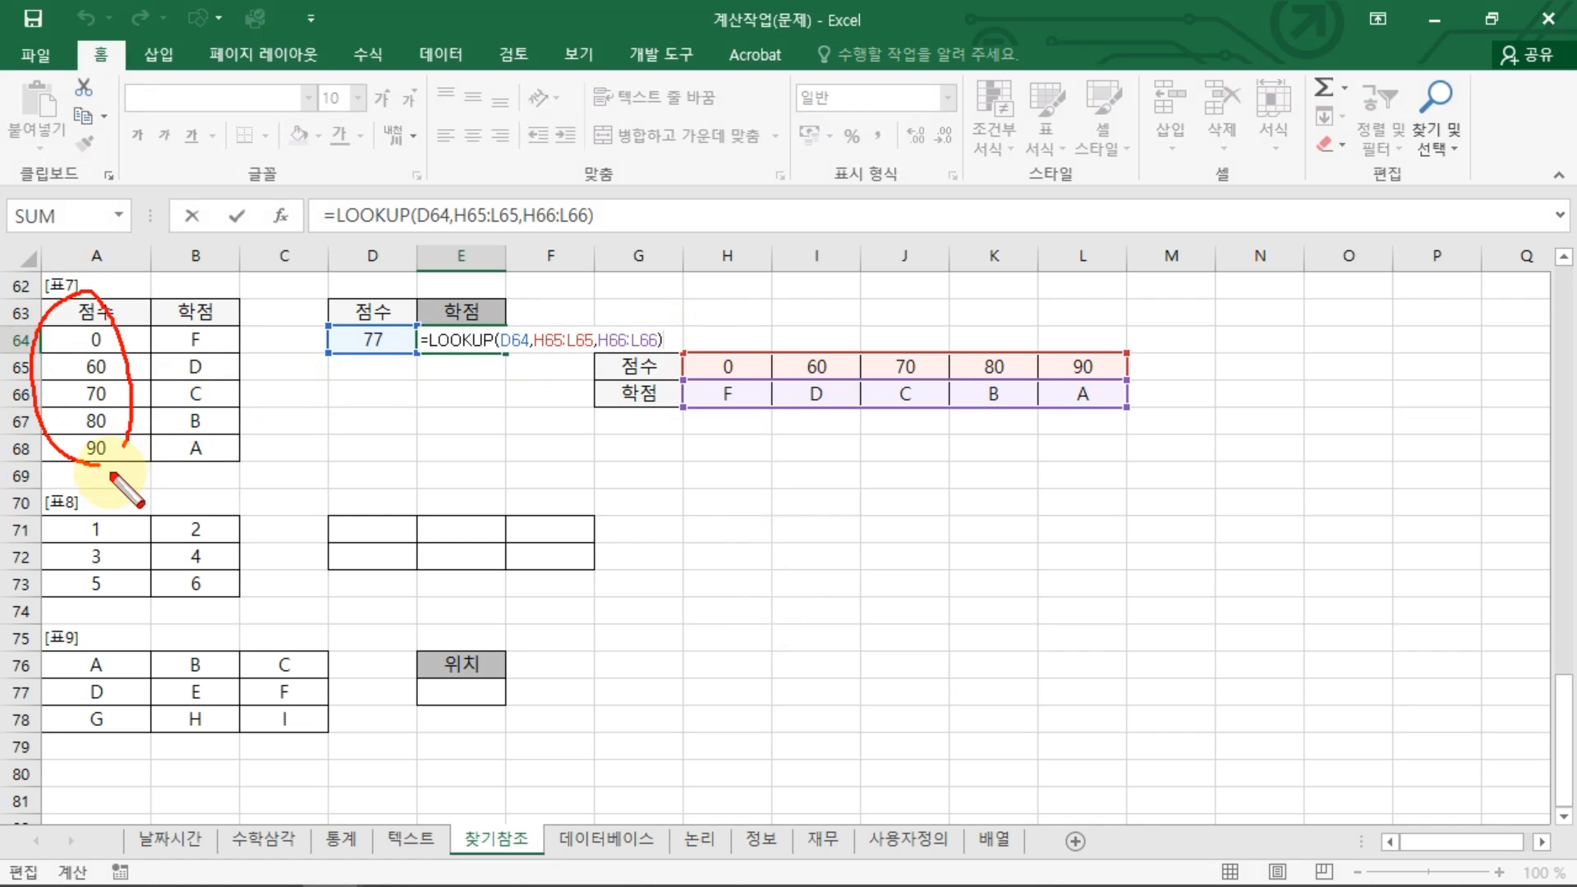
mouse_move(200, 465)
mouse_down()
mouse_move(199, 328)
mouse_move(187, 461)
mouse_up()
mouse_move(898, 379)
mouse_down()
mouse_move(1177, 328)
mouse_move(1013, 397)
mouse_move(1150, 391)
mouse_move(834, 446)
mouse_up()
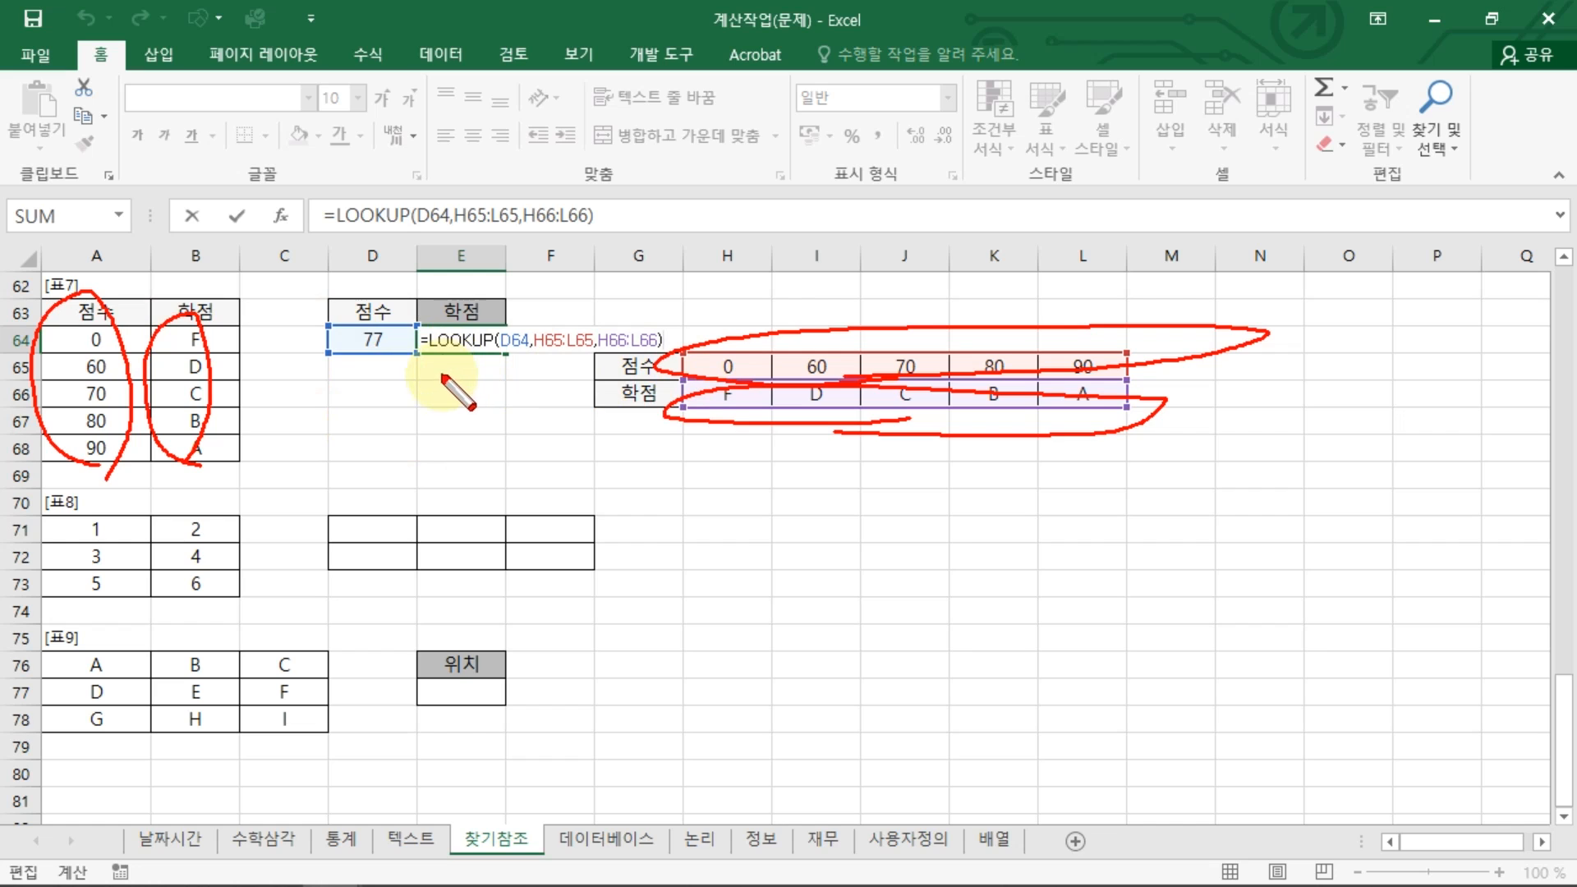
mouse_move(431, 300)
mouse_down()
mouse_move(509, 320)
mouse_move(464, 378)
mouse_move(428, 386)
mouse_up()
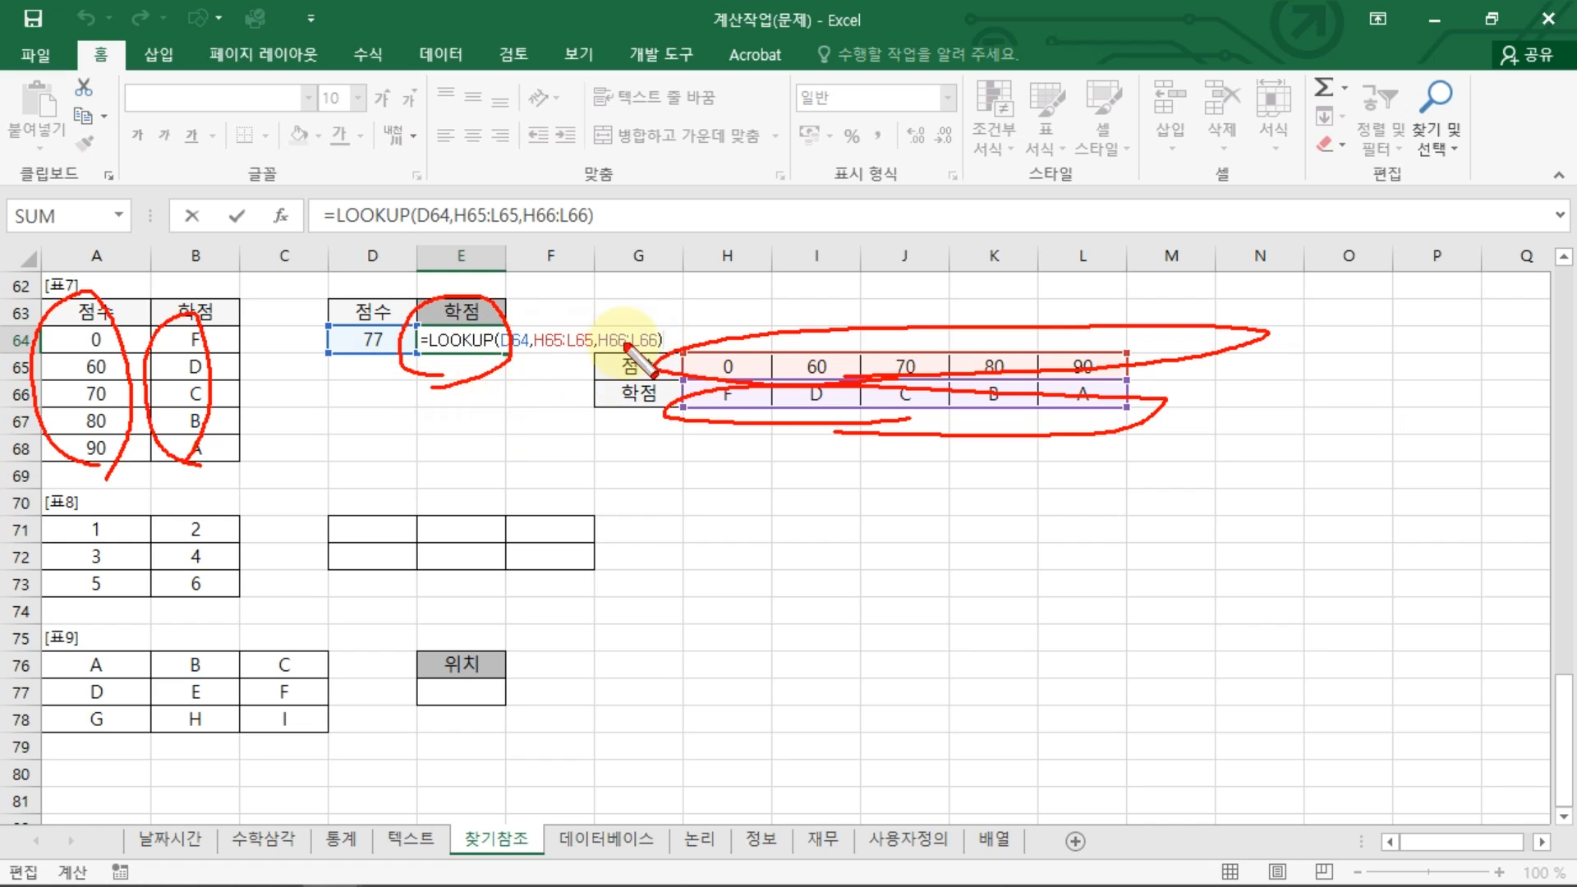
drag(579, 351, 591, 352)
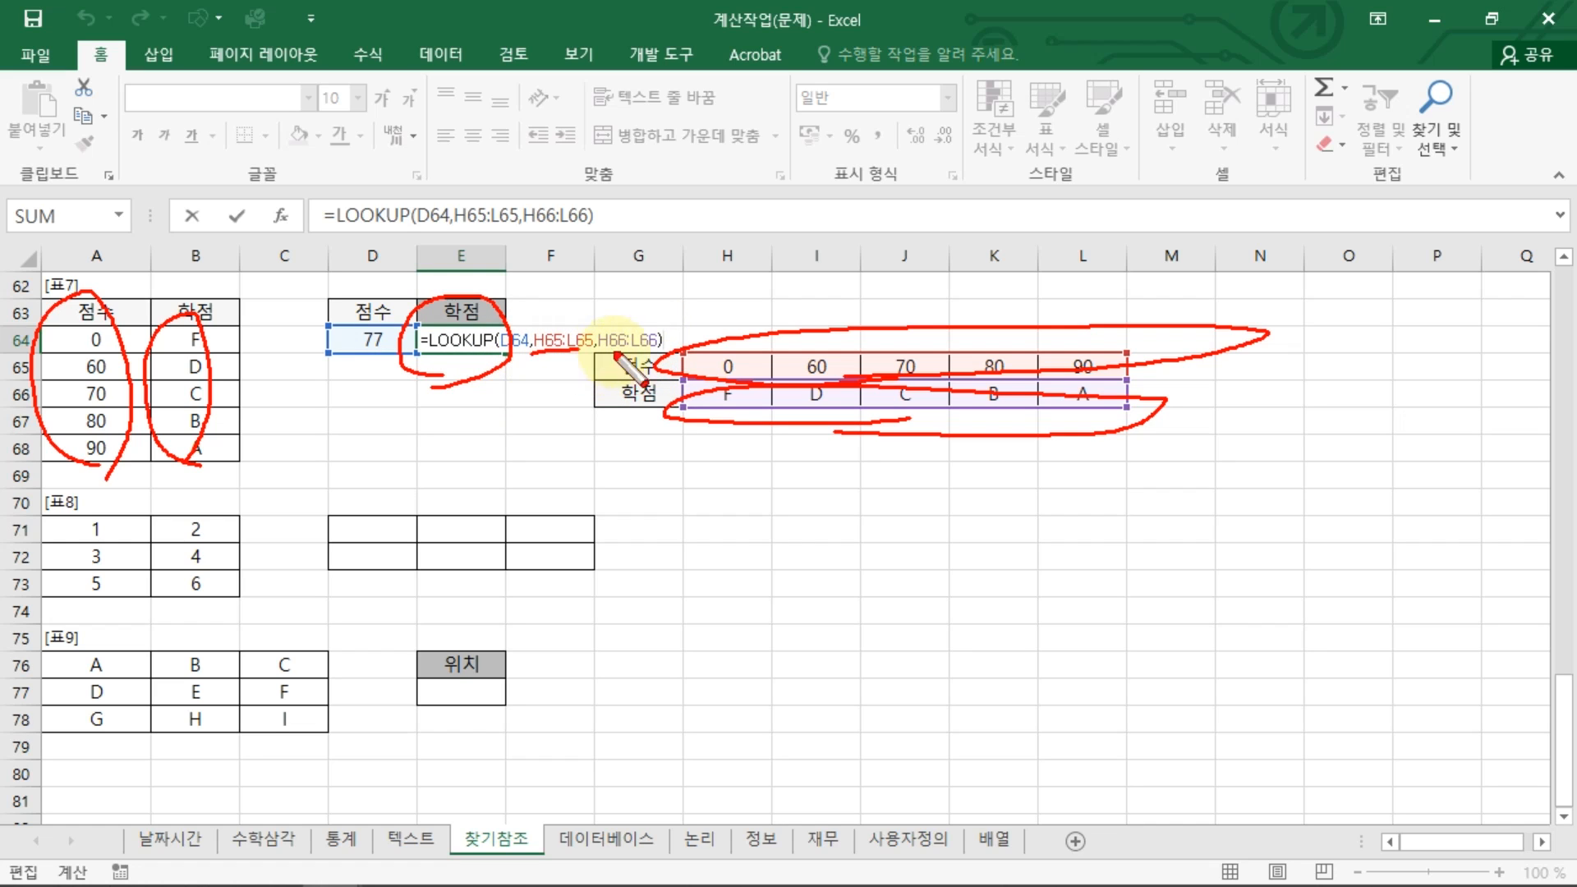
key(Escape)
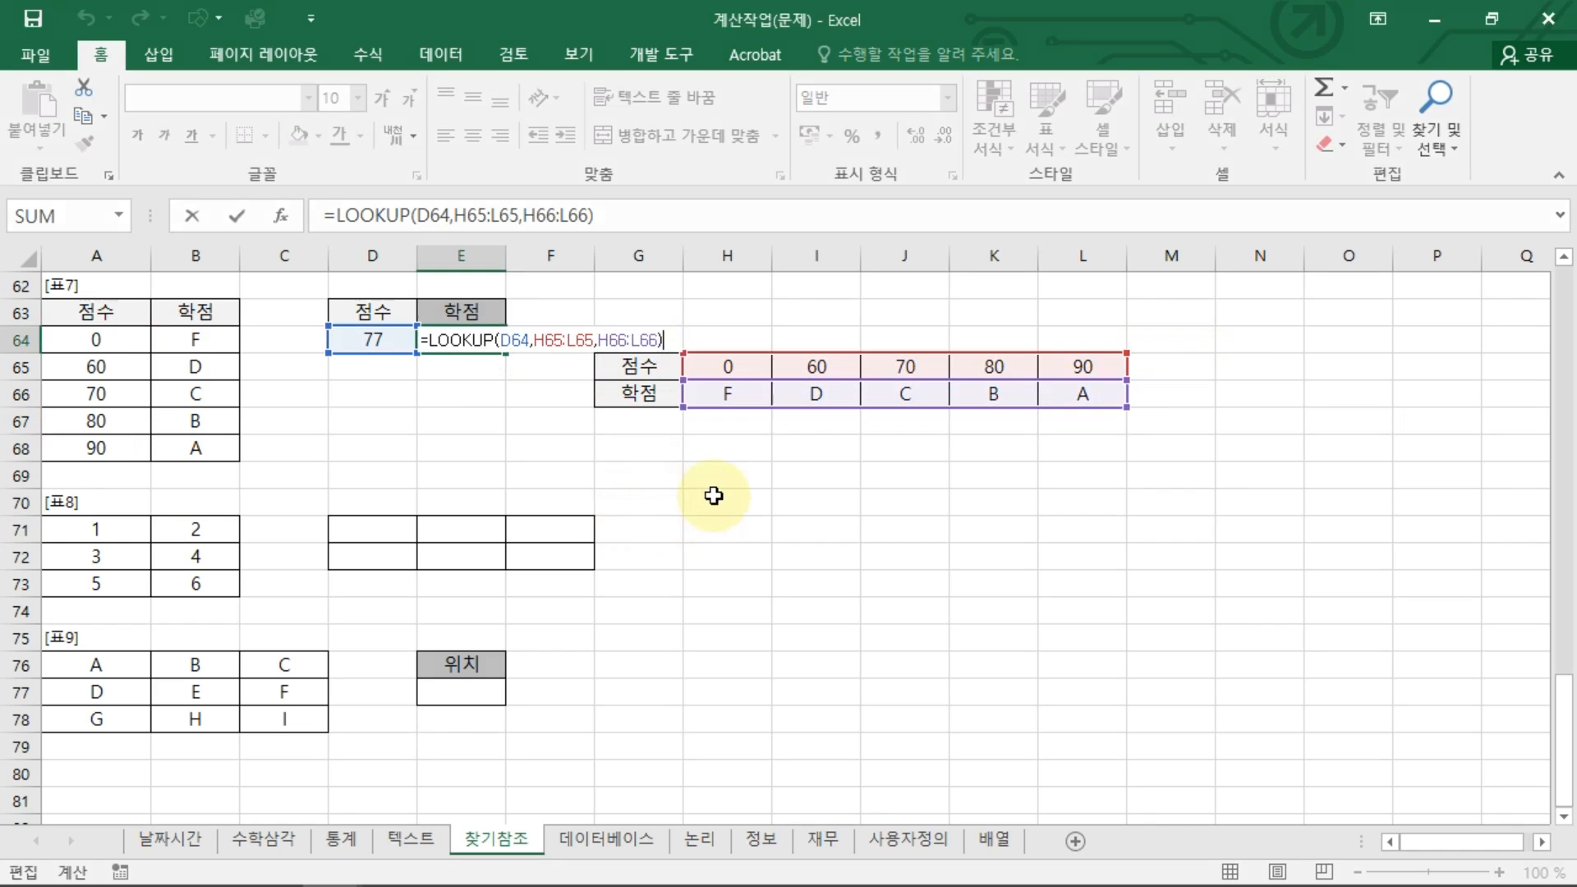
Commit E64's LOOKUP formula and compare 표7's vertical table with its transposed copy in G65:L66.
key(ctrl+Return)
drag(370, 532, 548, 549)
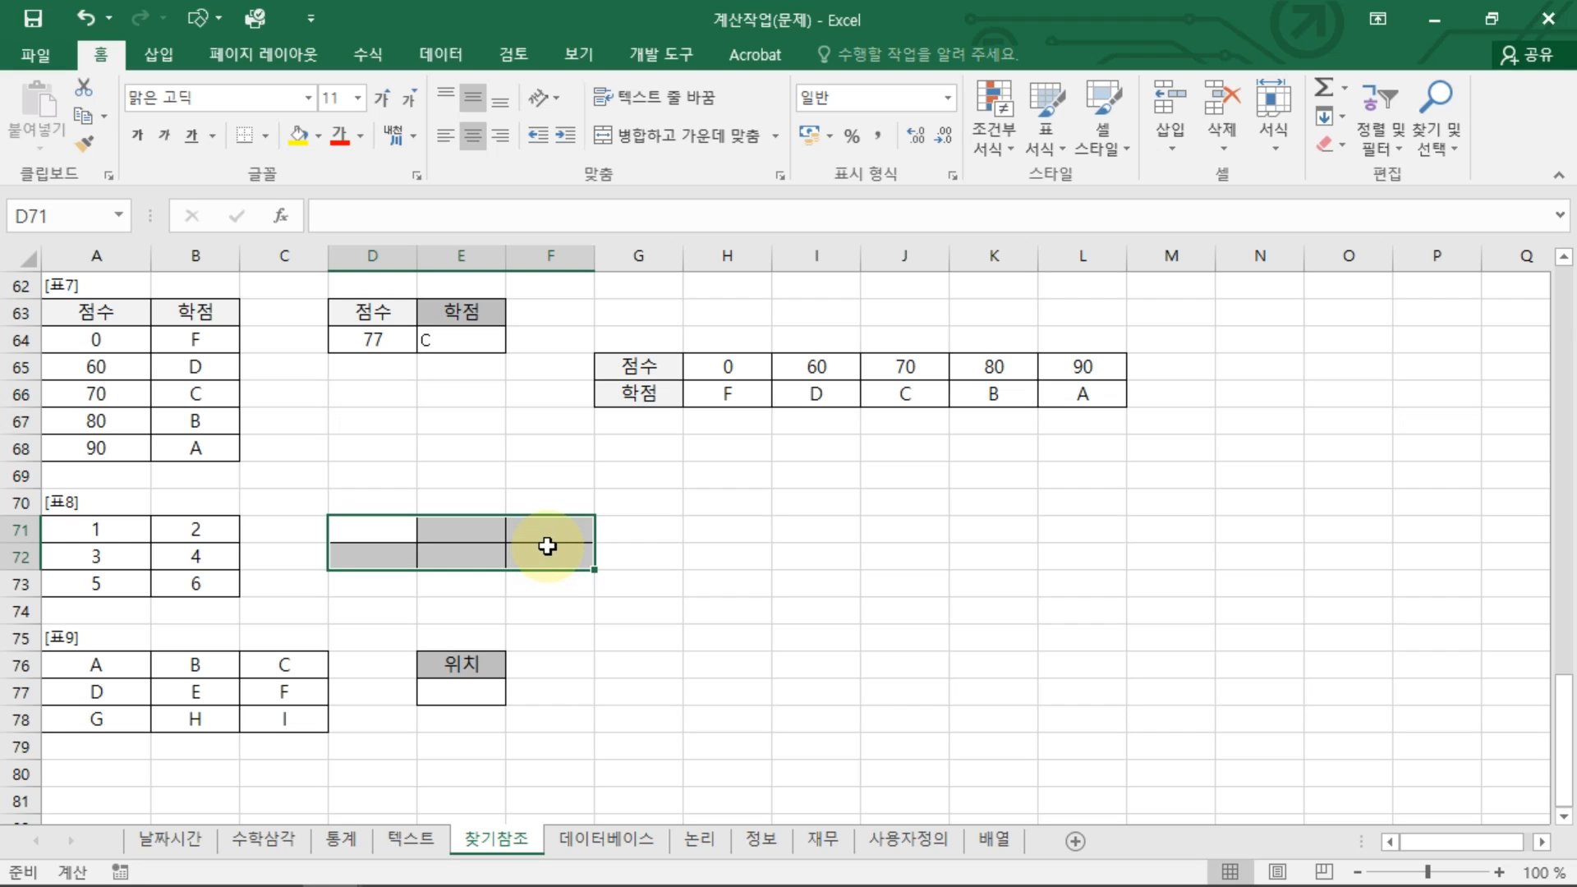
scroll(376, 416, down, 1)
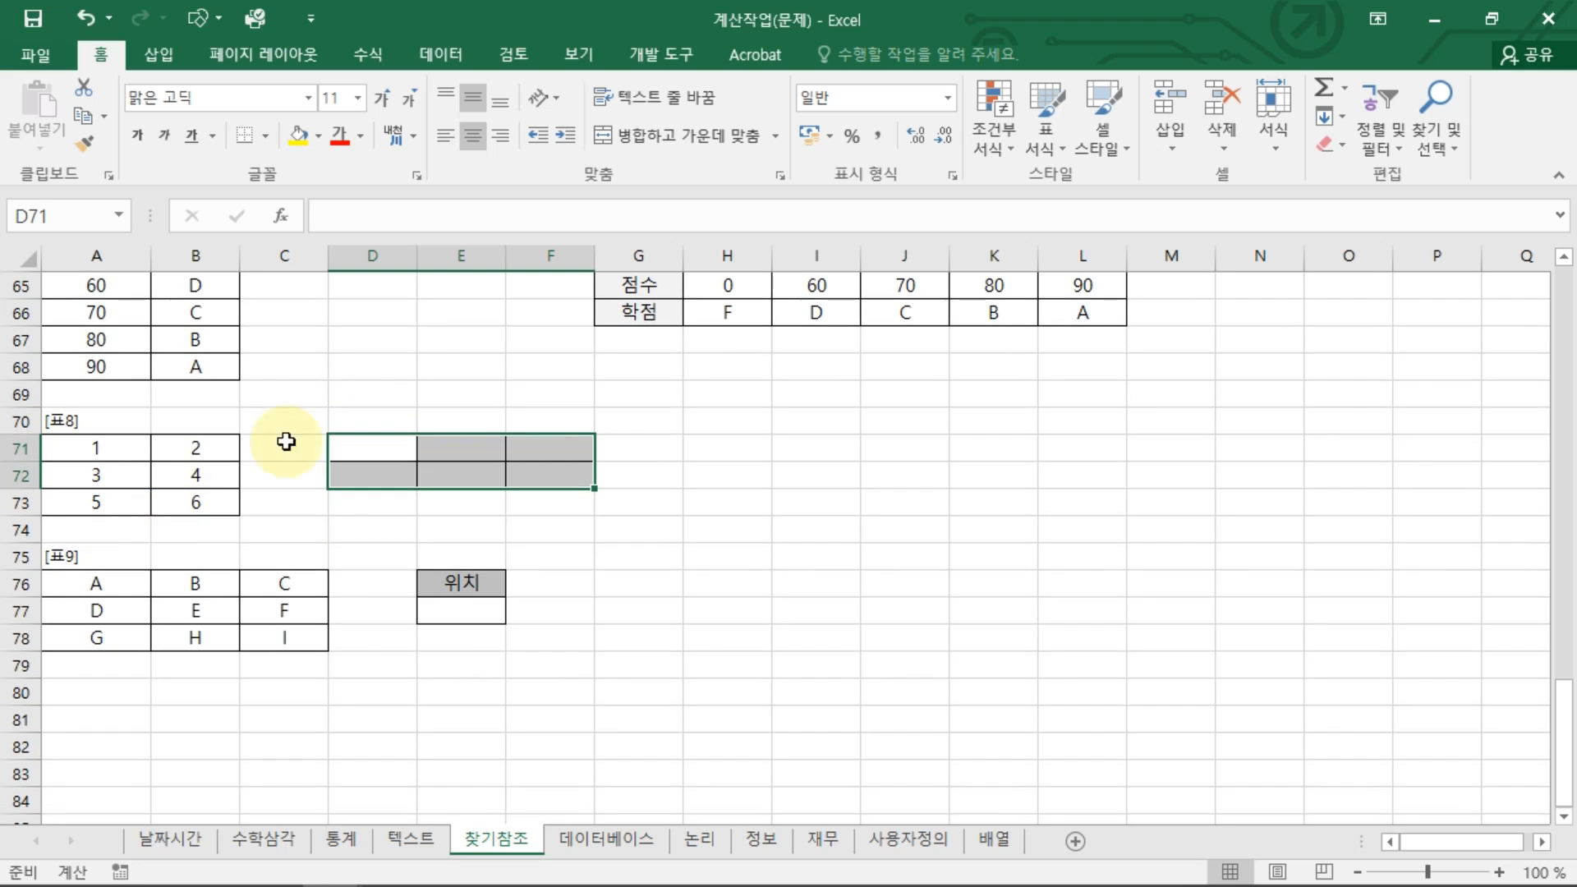
scroll(686, 439, up, 1)
click(169, 332)
key(ctrl+2)
mouse_move(217, 378)
mouse_down()
mouse_move(628, 403)
mouse_move(609, 434)
mouse_up()
drag(57, 439, 205, 450)
mouse_move(854, 427)
mouse_down()
mouse_move(1067, 373)
mouse_move(762, 443)
mouse_up()
key(Escape)
Enter the array formula =TRANSPOSE(A71:B73) across D71:F72 to swap 표8's rows and columns.
drag(349, 545, 546, 552)
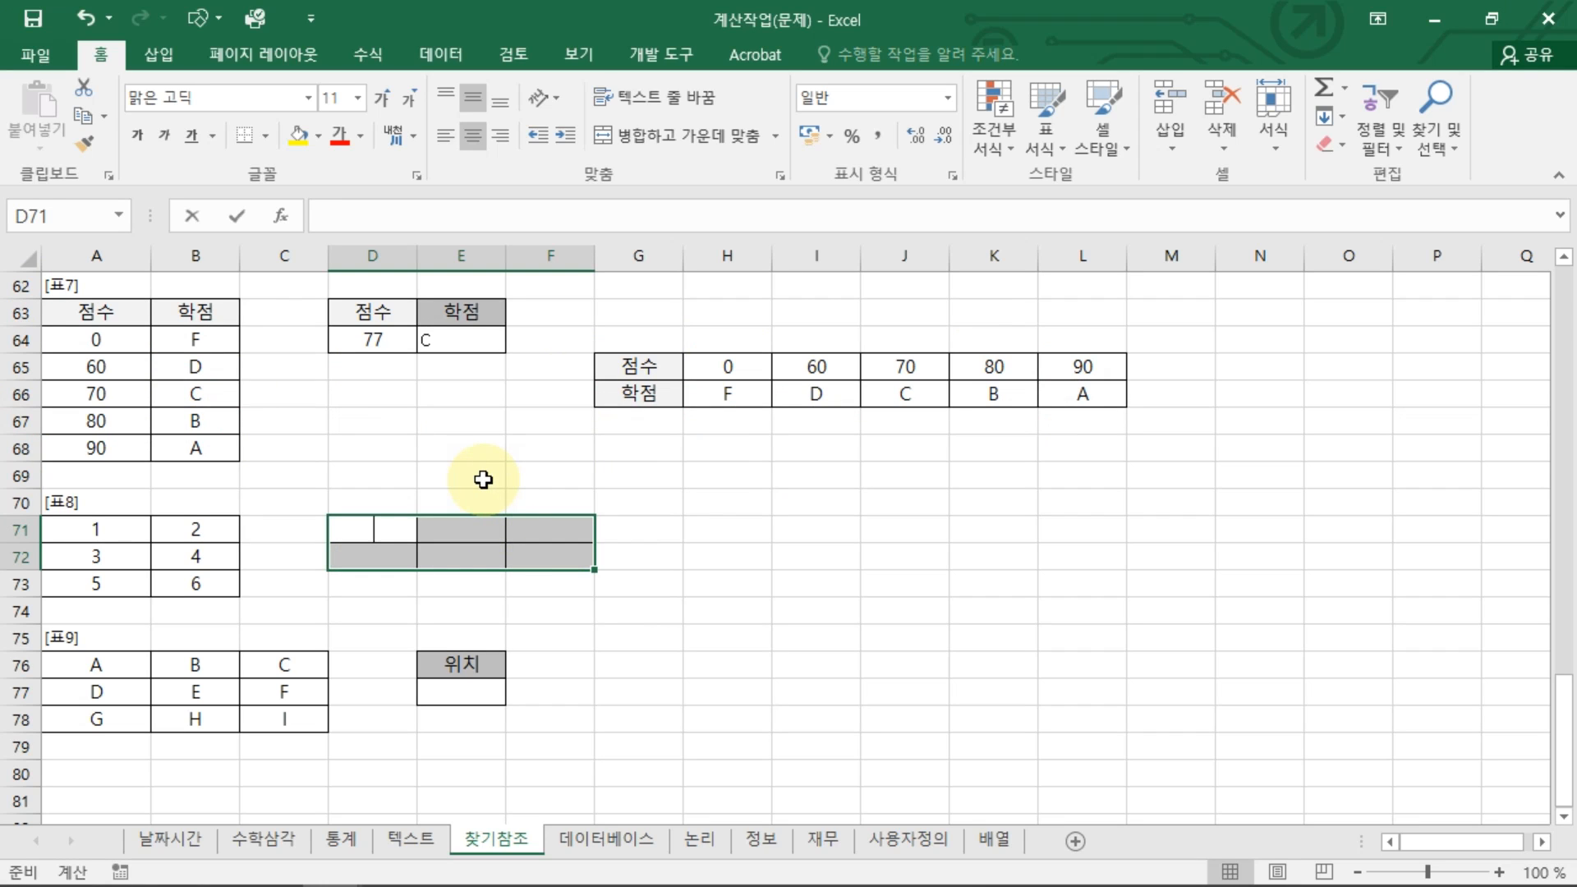
text(=TR)
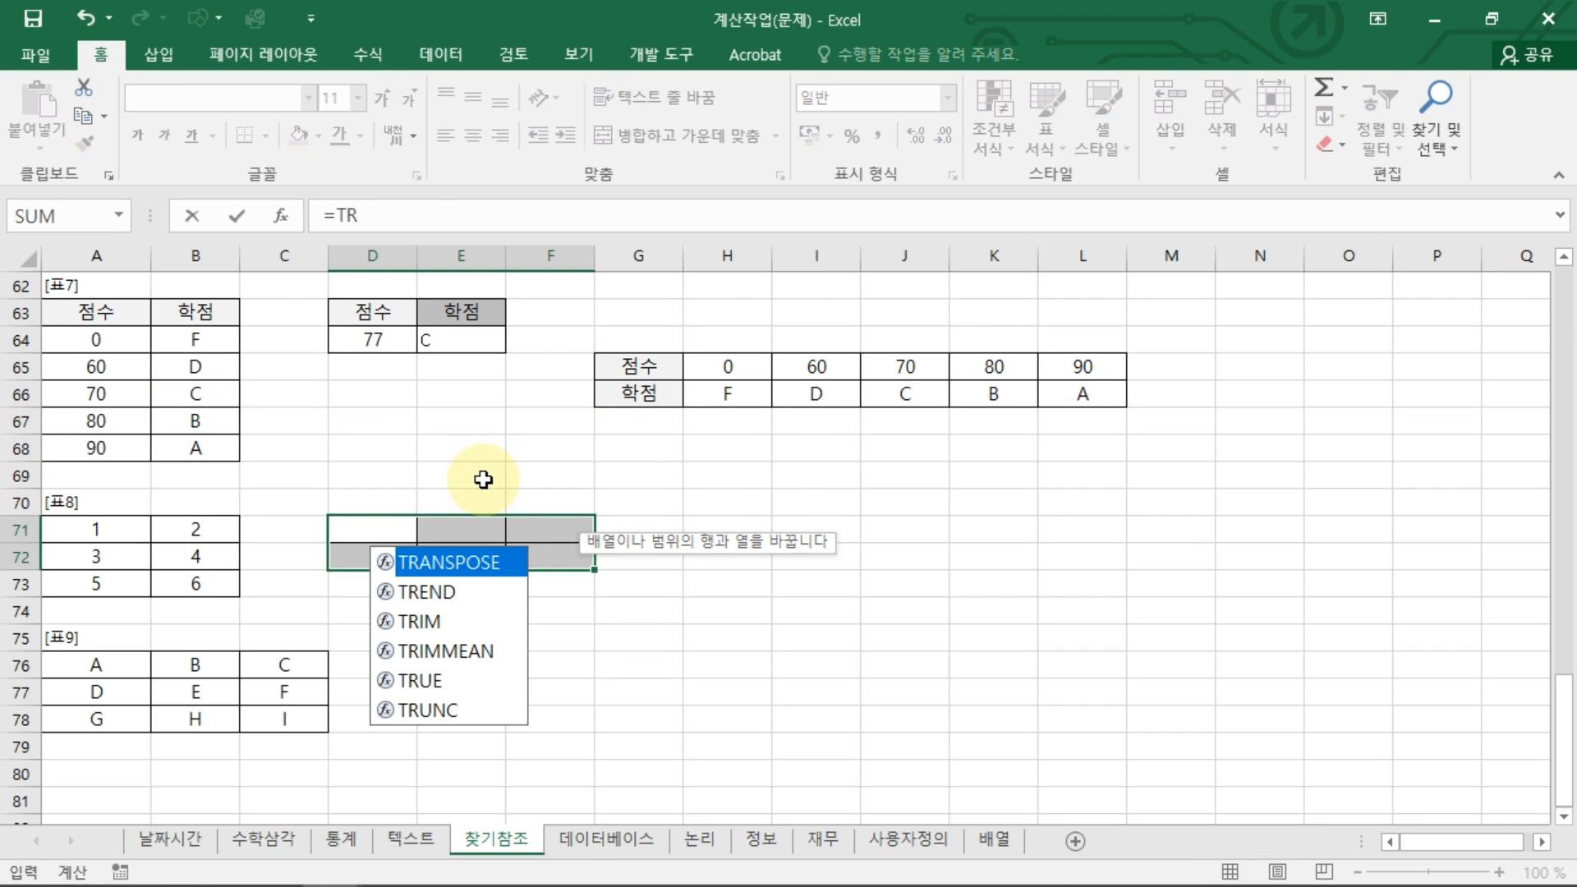
key(Tab)
drag(131, 534, 205, 588)
text())
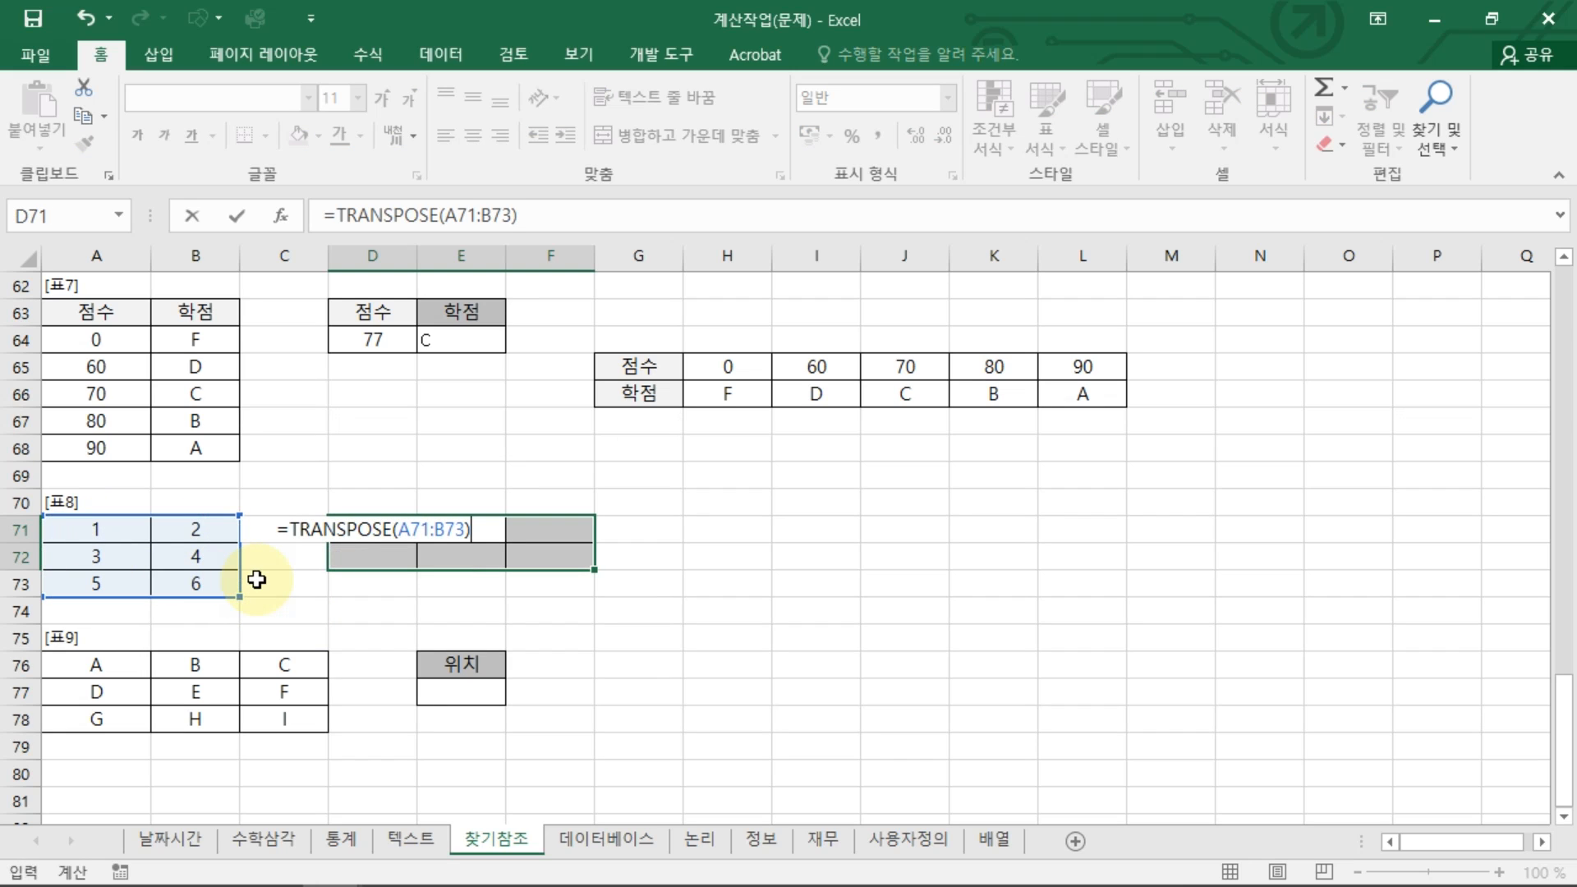
key(ctrl+shift+Return)
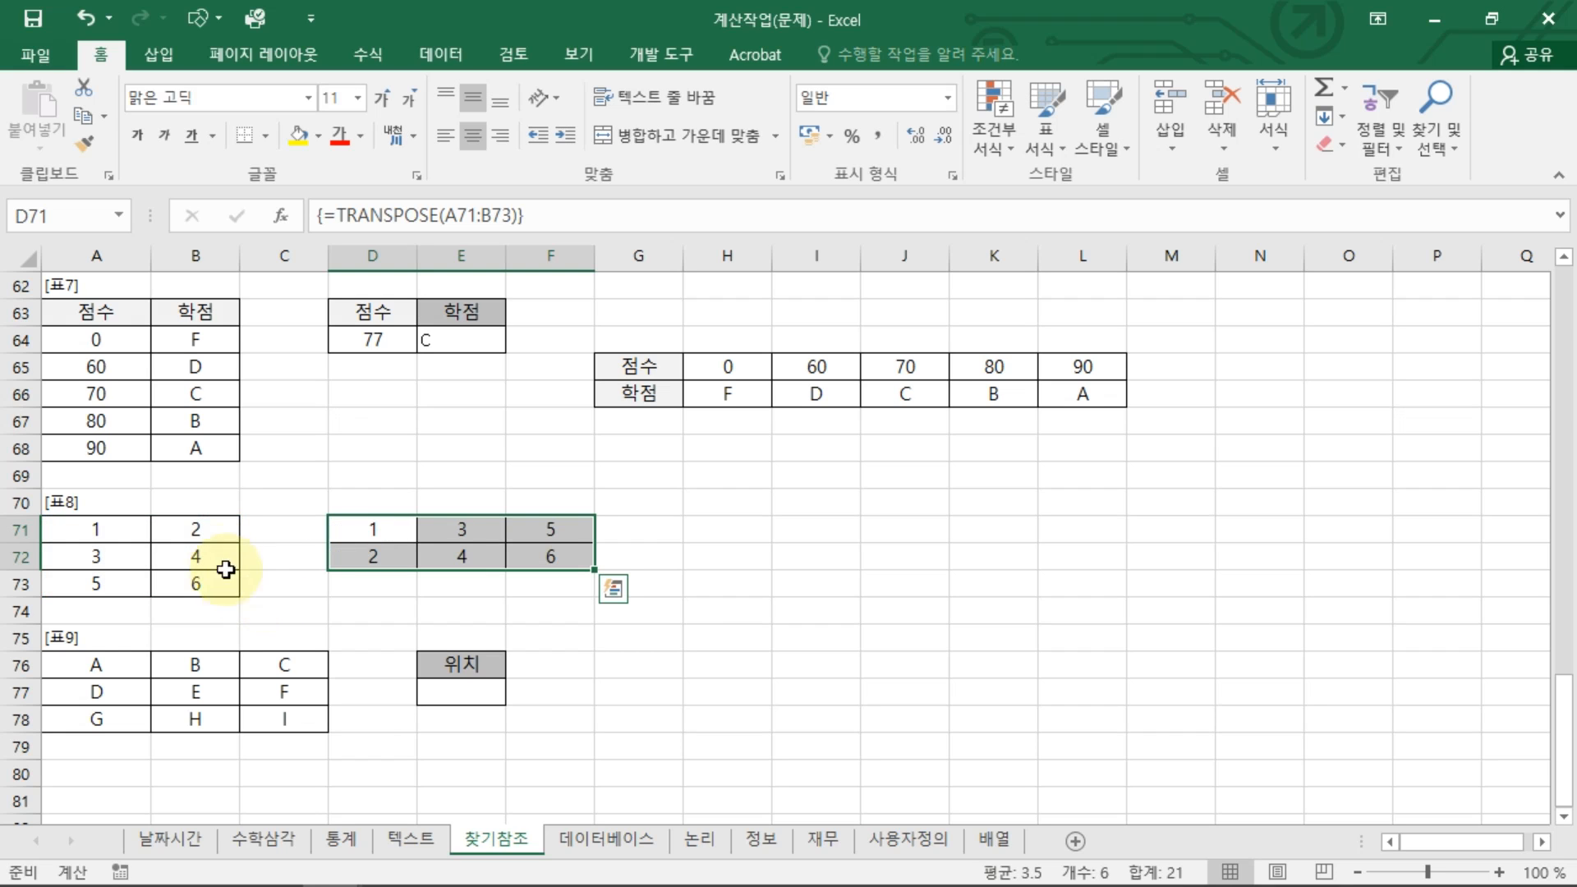
Compare 표8 with its transposed range and review the TRANSPOSE array formula shared by D71:F72.
key(ctrl+2)
drag(160, 537, 303, 533)
drag(290, 509, 295, 551)
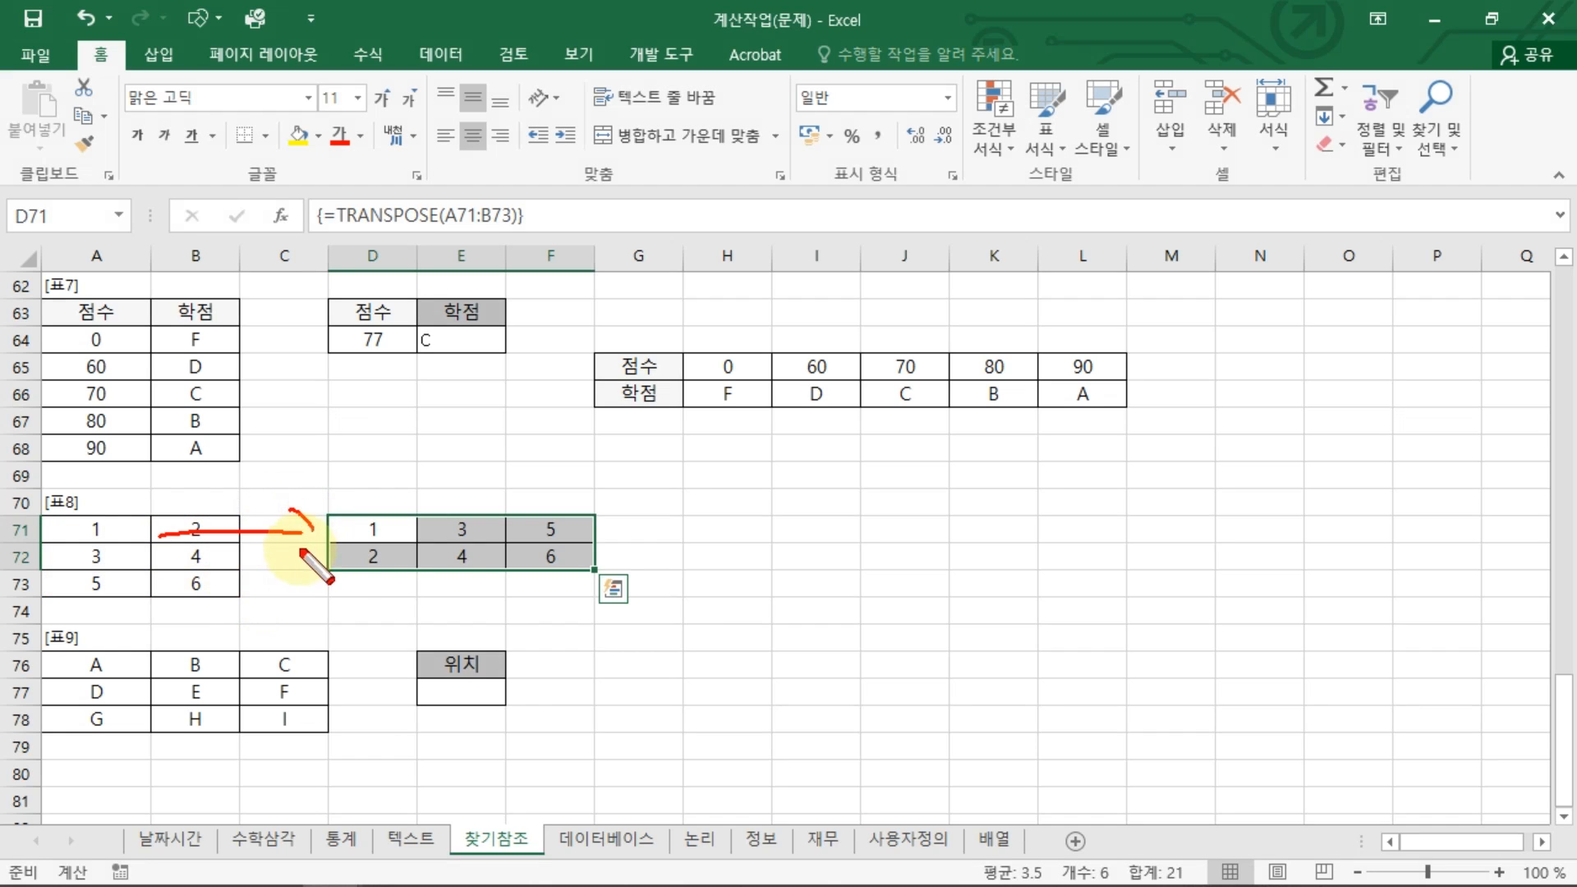
key(Escape)
double_click(398, 529)
key(Escape)
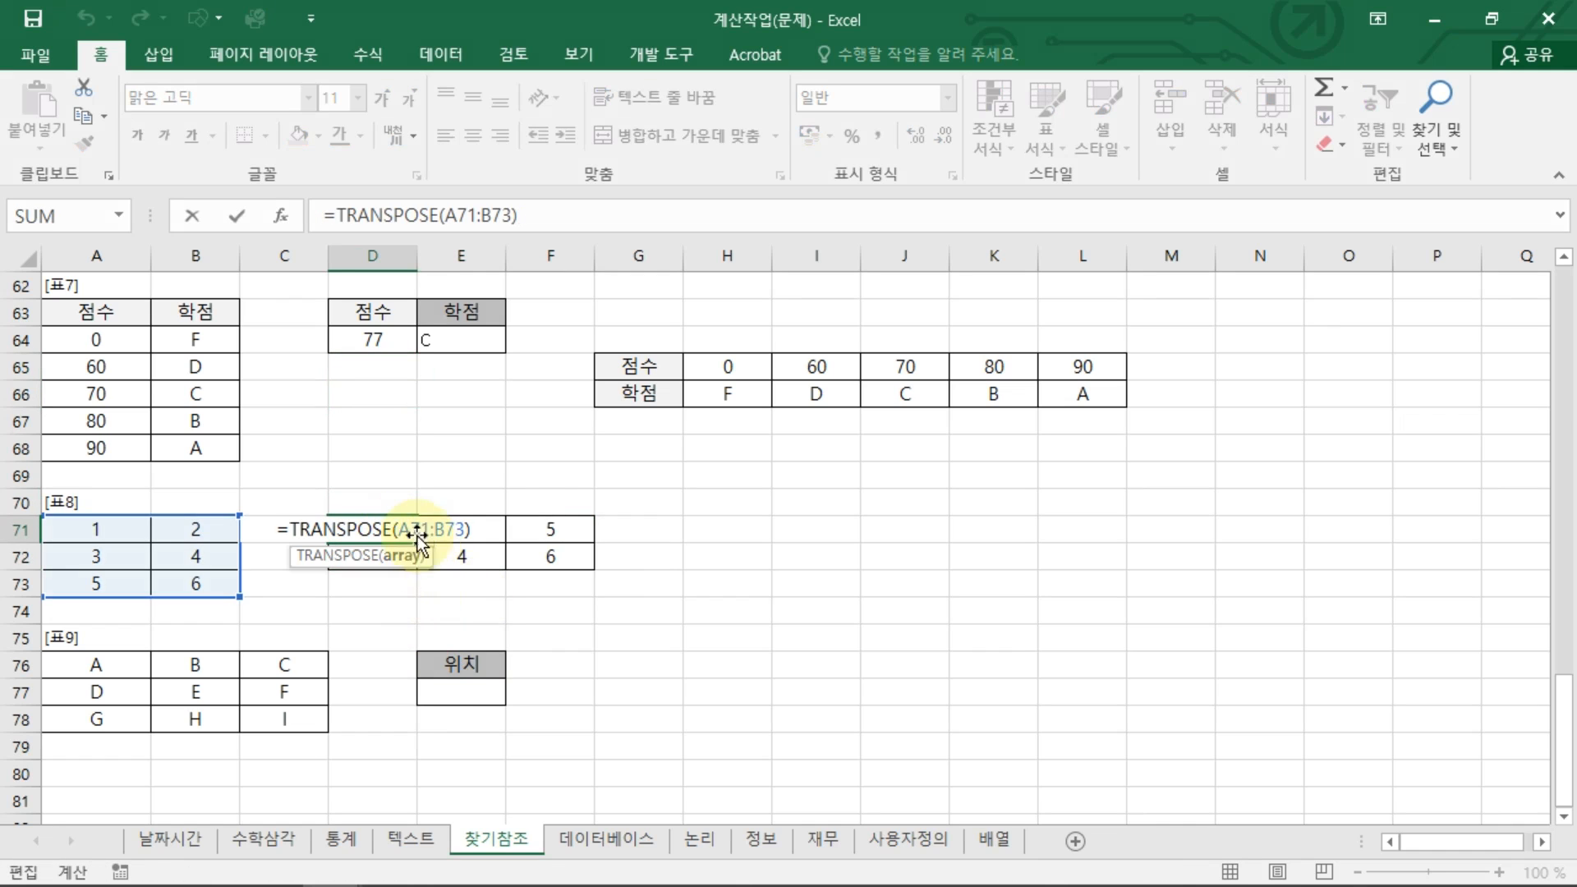
drag(411, 532, 546, 556)
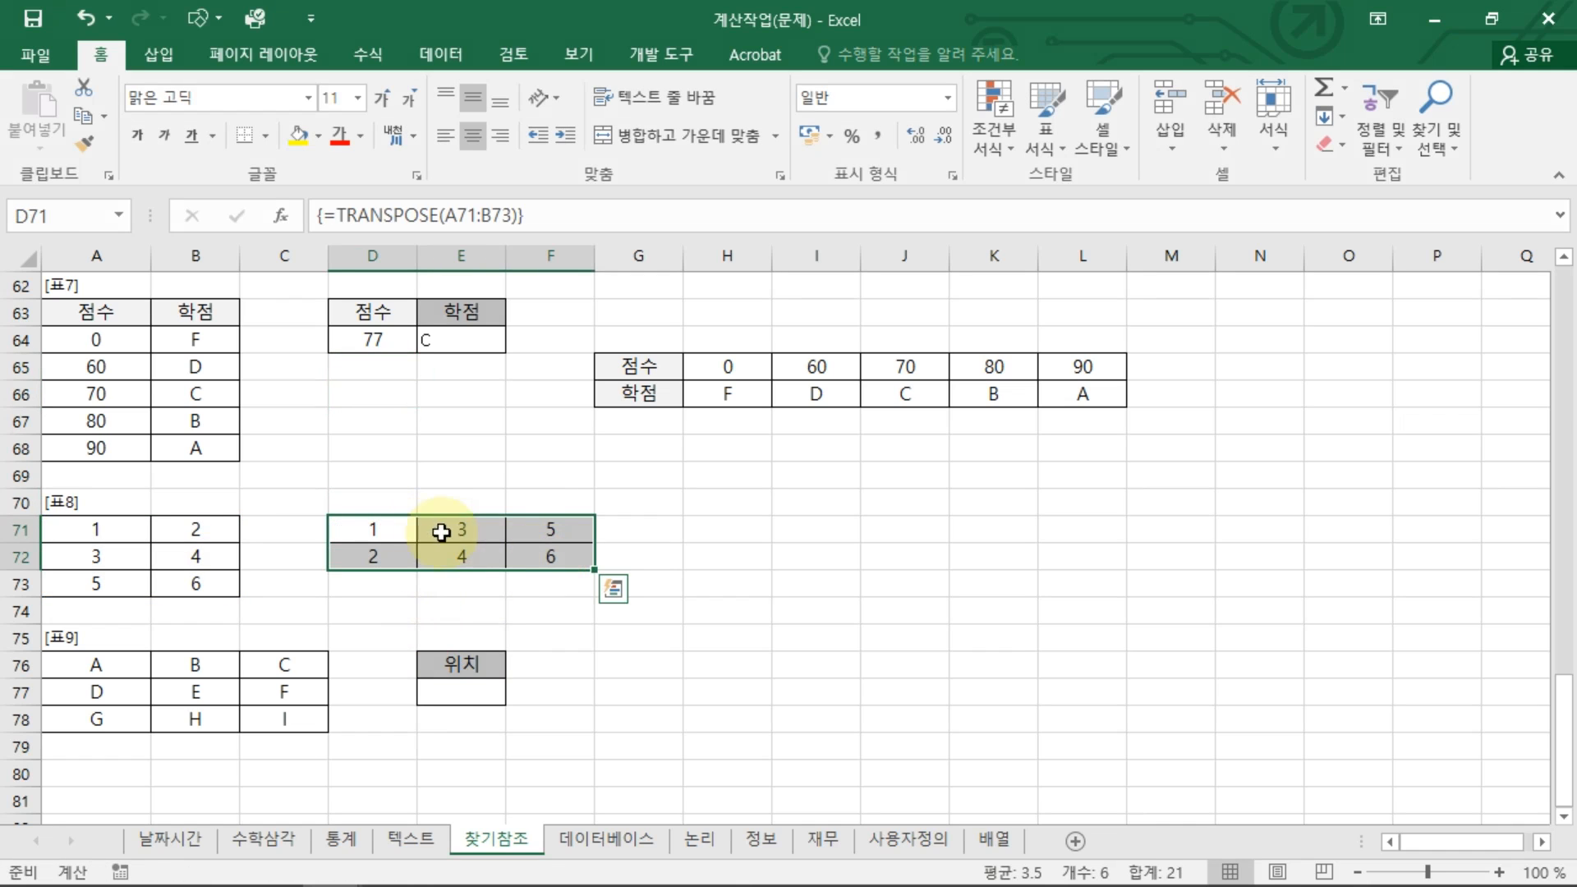
click(517, 215)
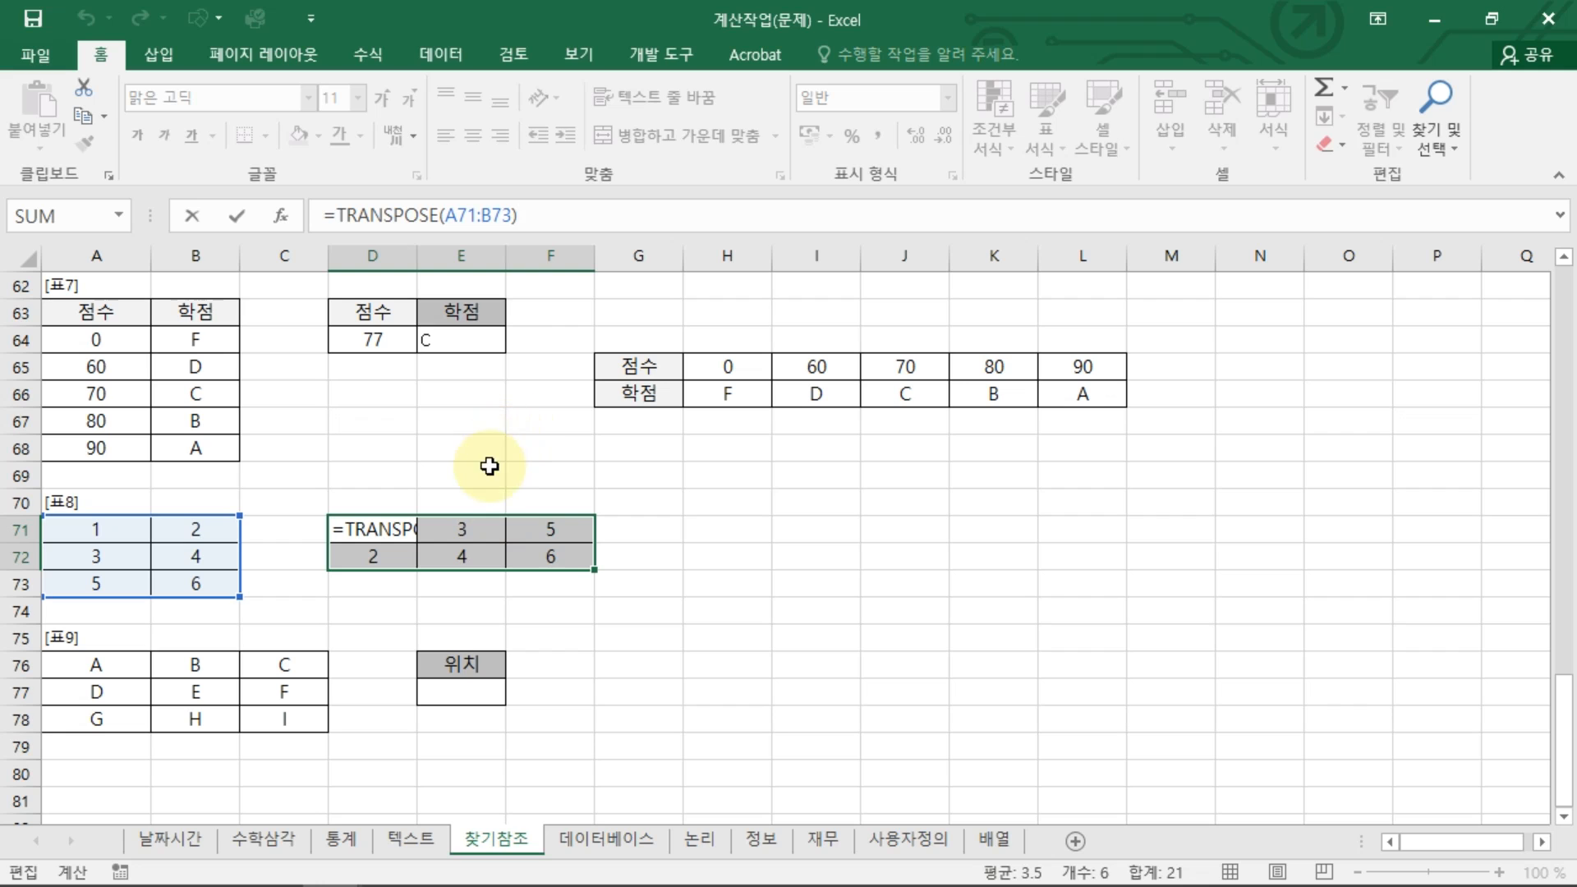
key(ctrl+shift+Return)
Write =OFFSET(A76,2,2) in E77 under 위치, using 표9's first cell as the reference.
click(486, 696)
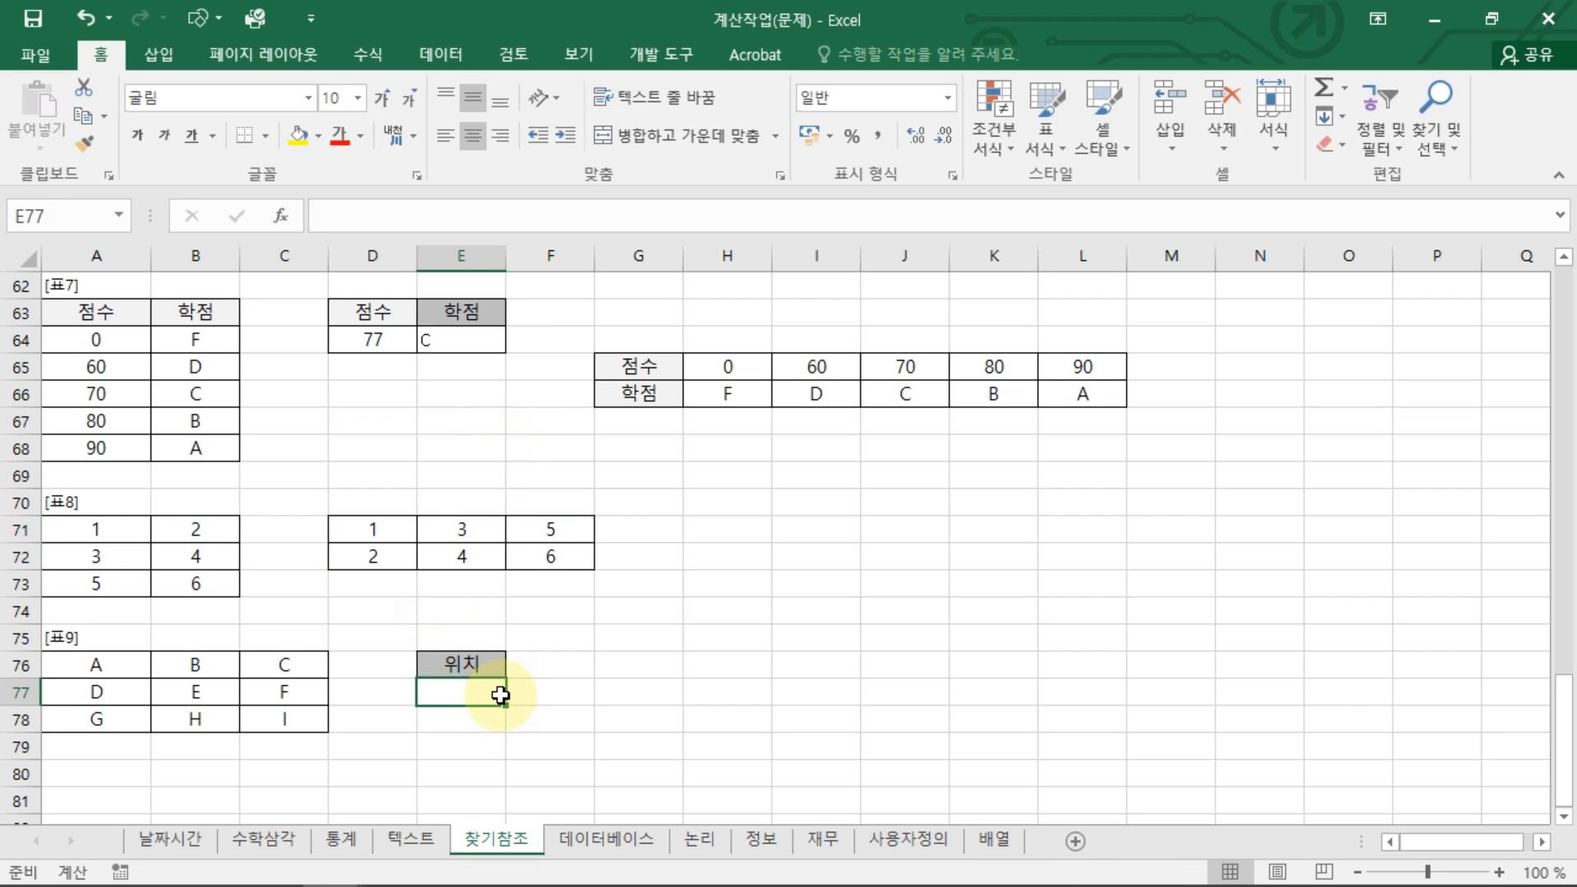
scroll(503, 691, down, 2)
text(=OFFSET()
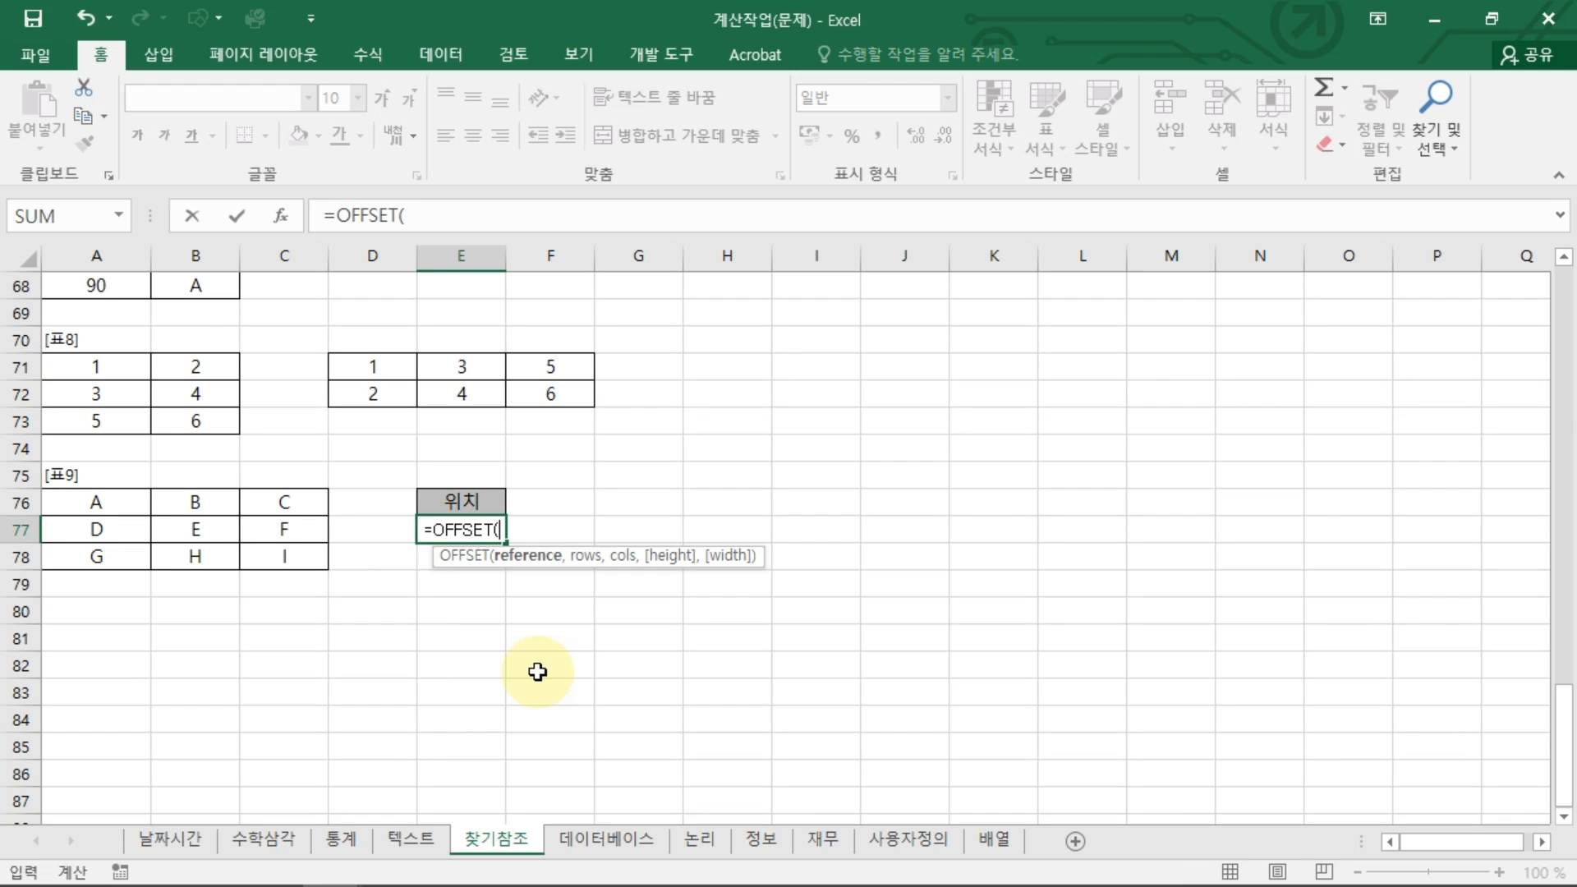
mouse_move(532, 517)
mouse_down()
mouse_move(574, 519)
mouse_move(640, 568)
mouse_up()
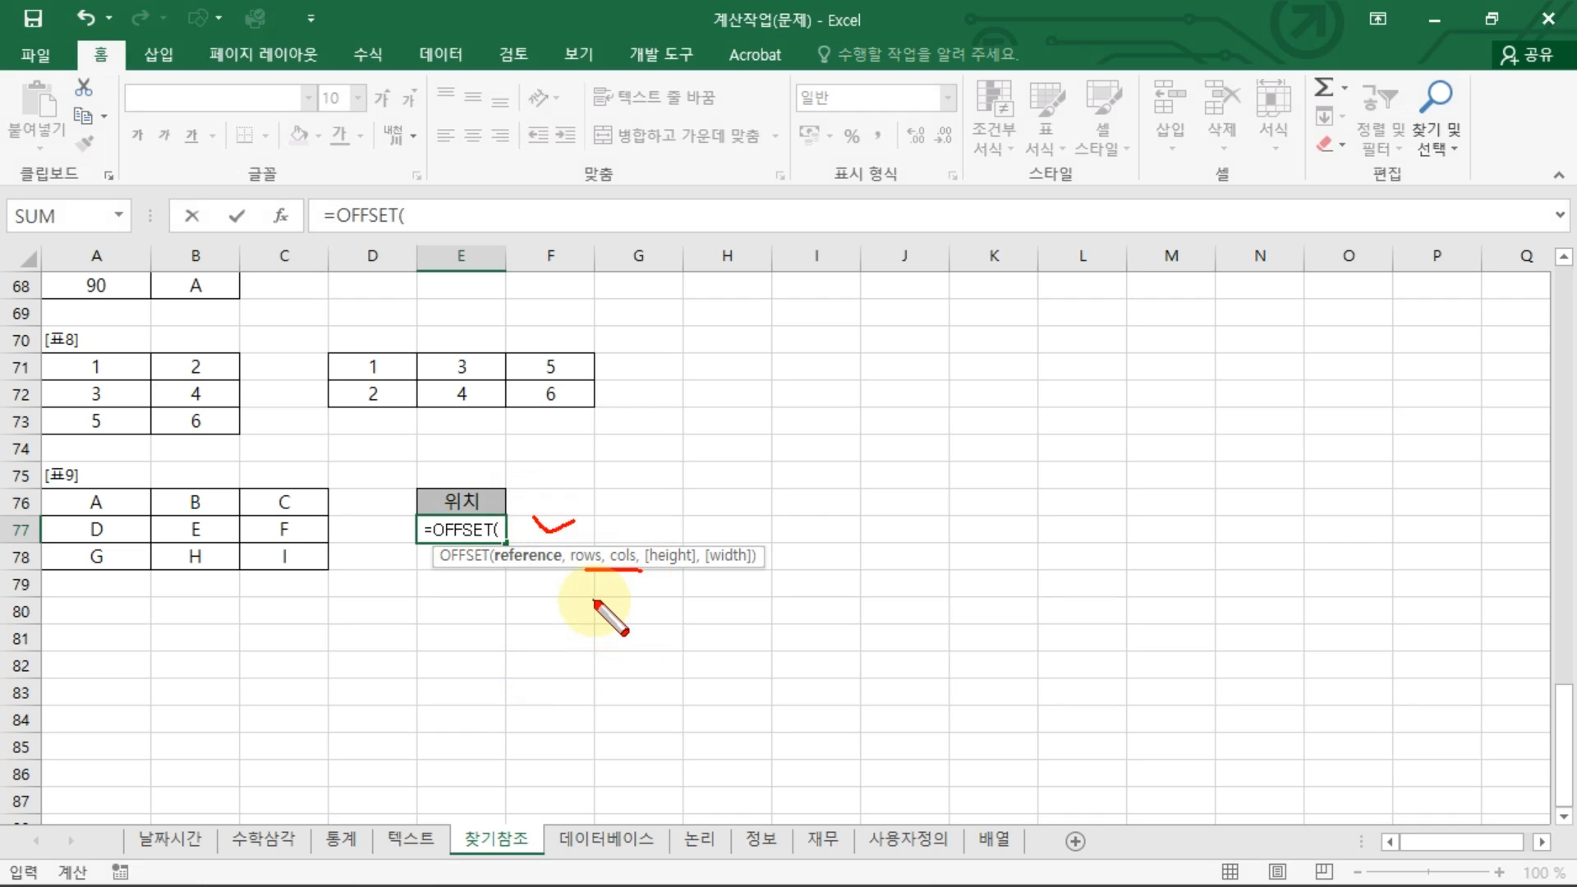
key(Escape)
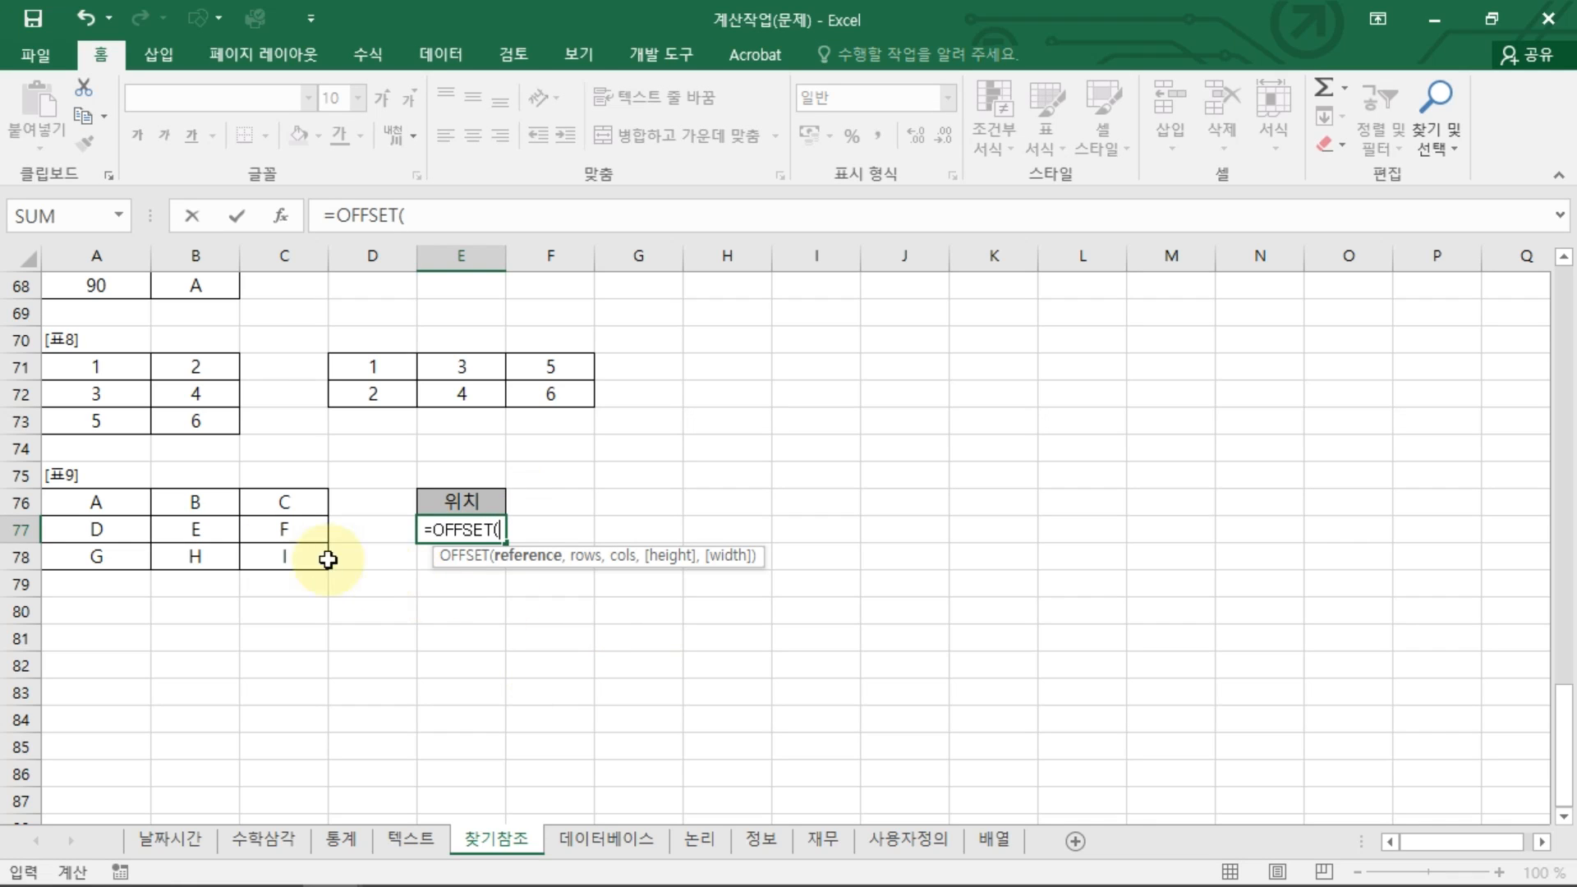
click(117, 504)
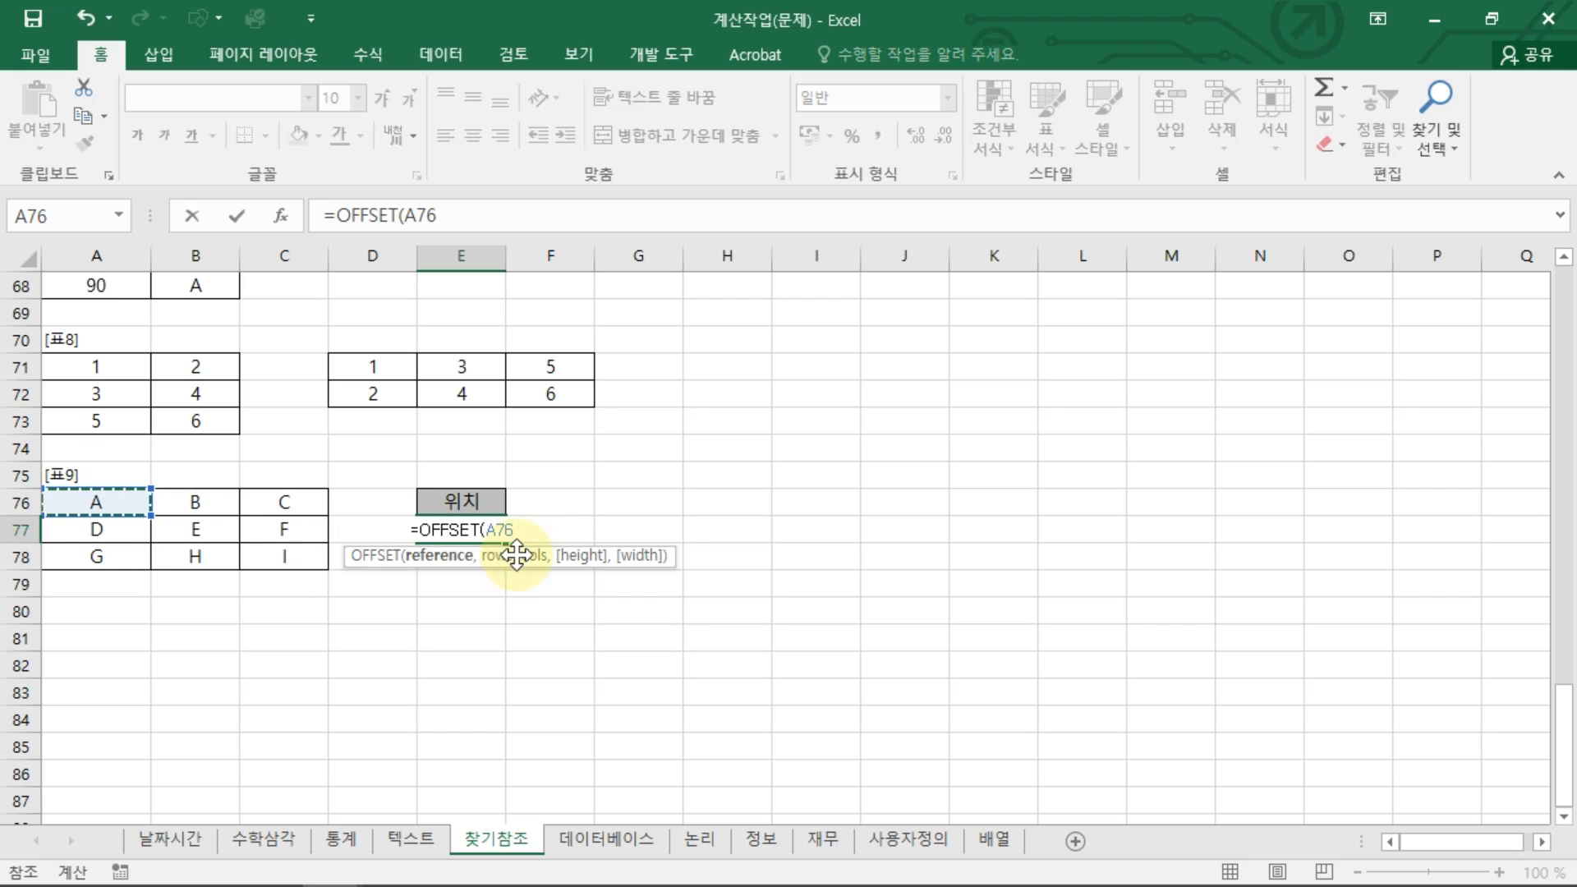
text(,)
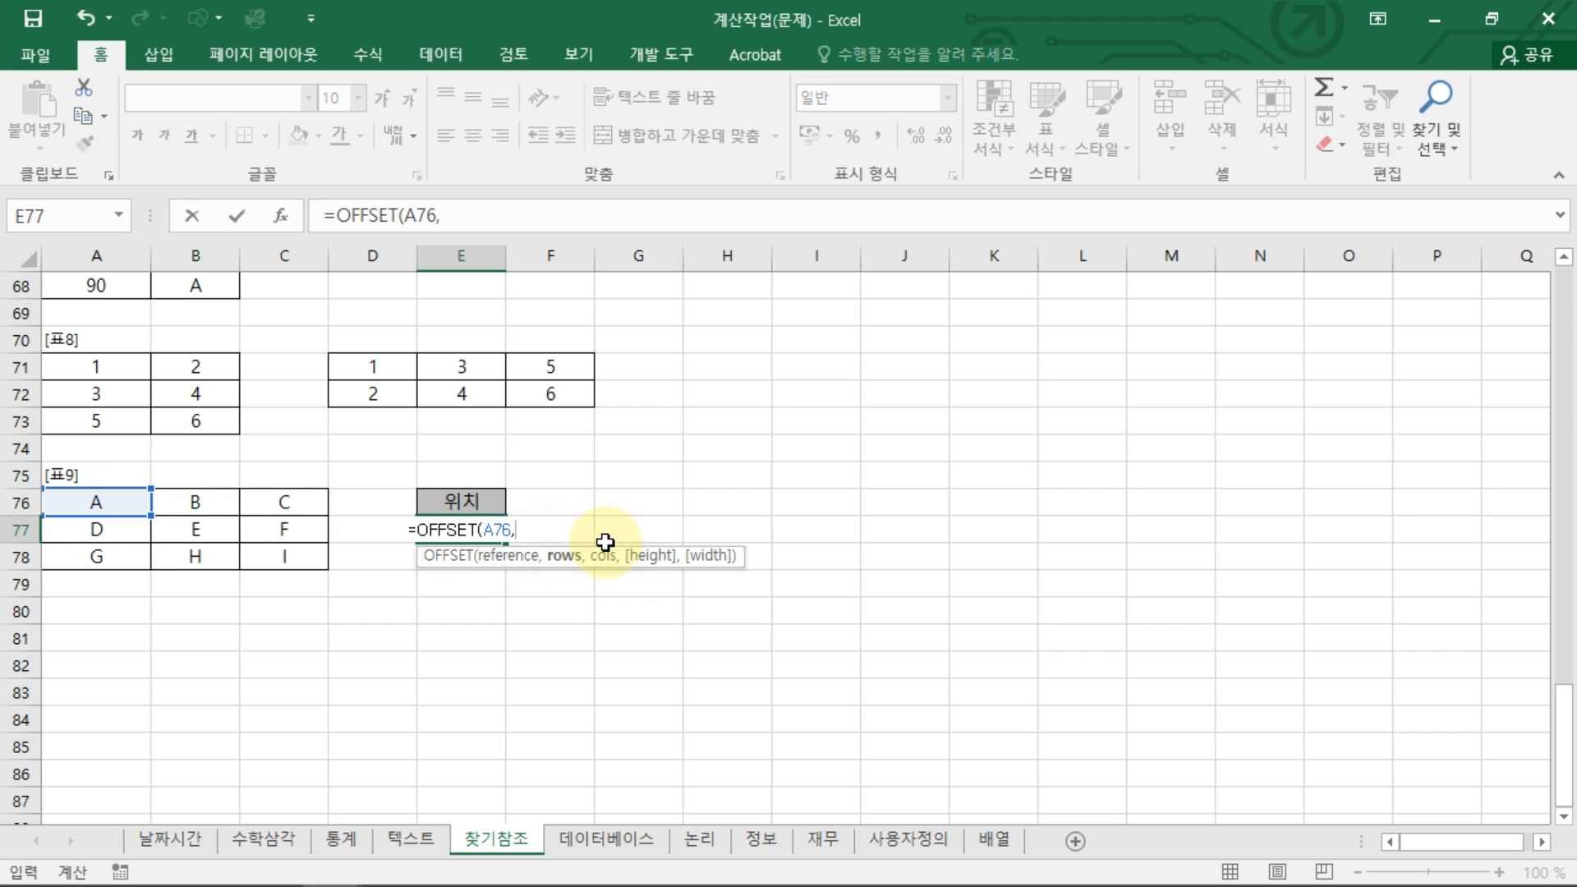
text(2,2)
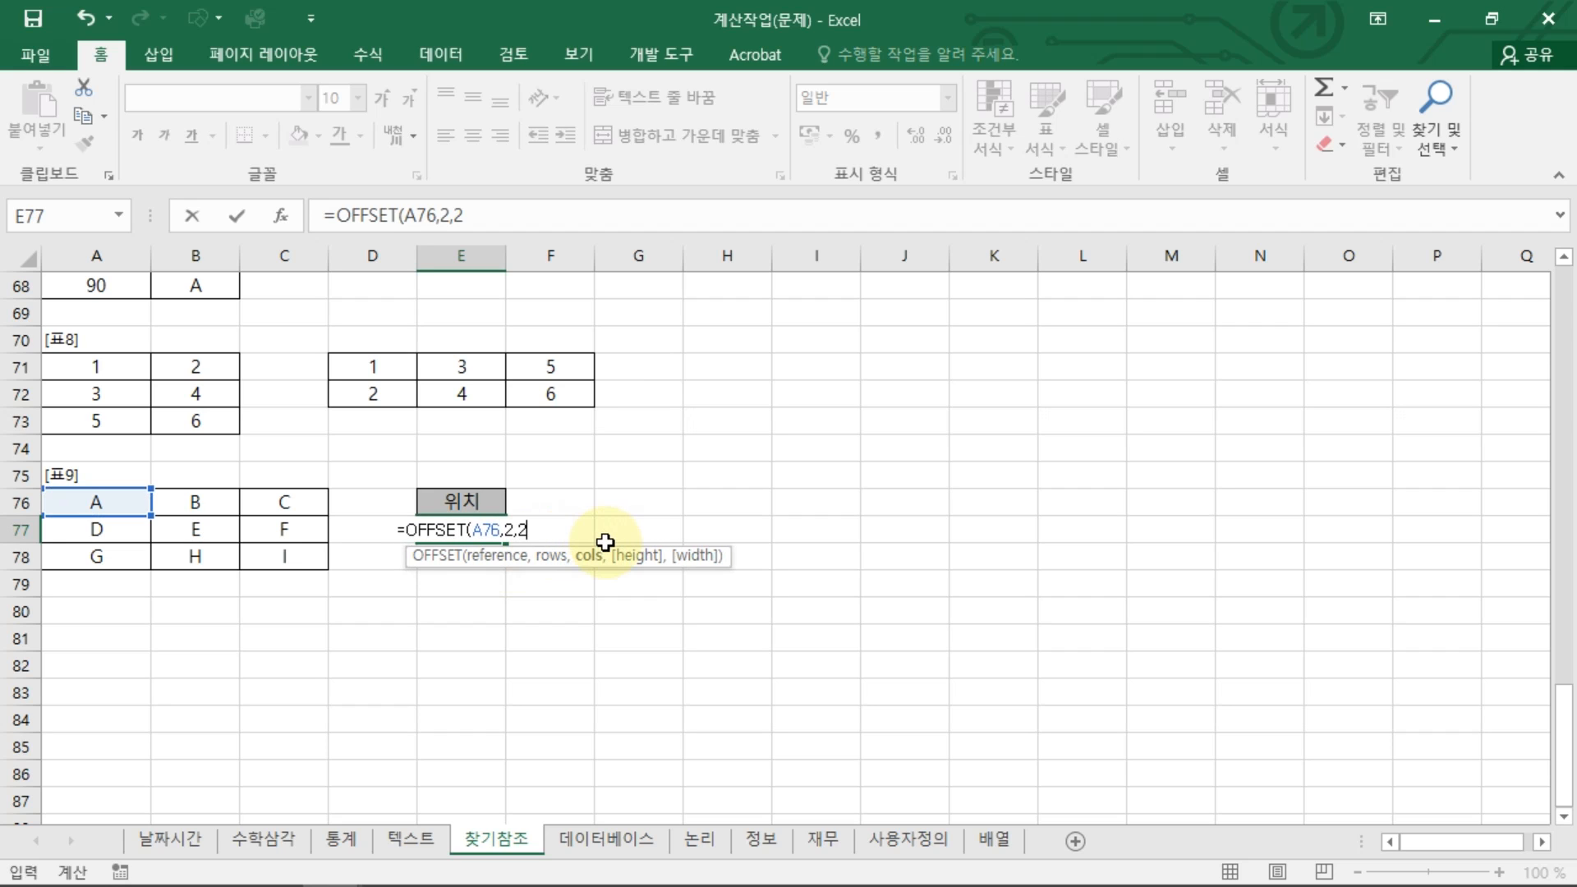
text())
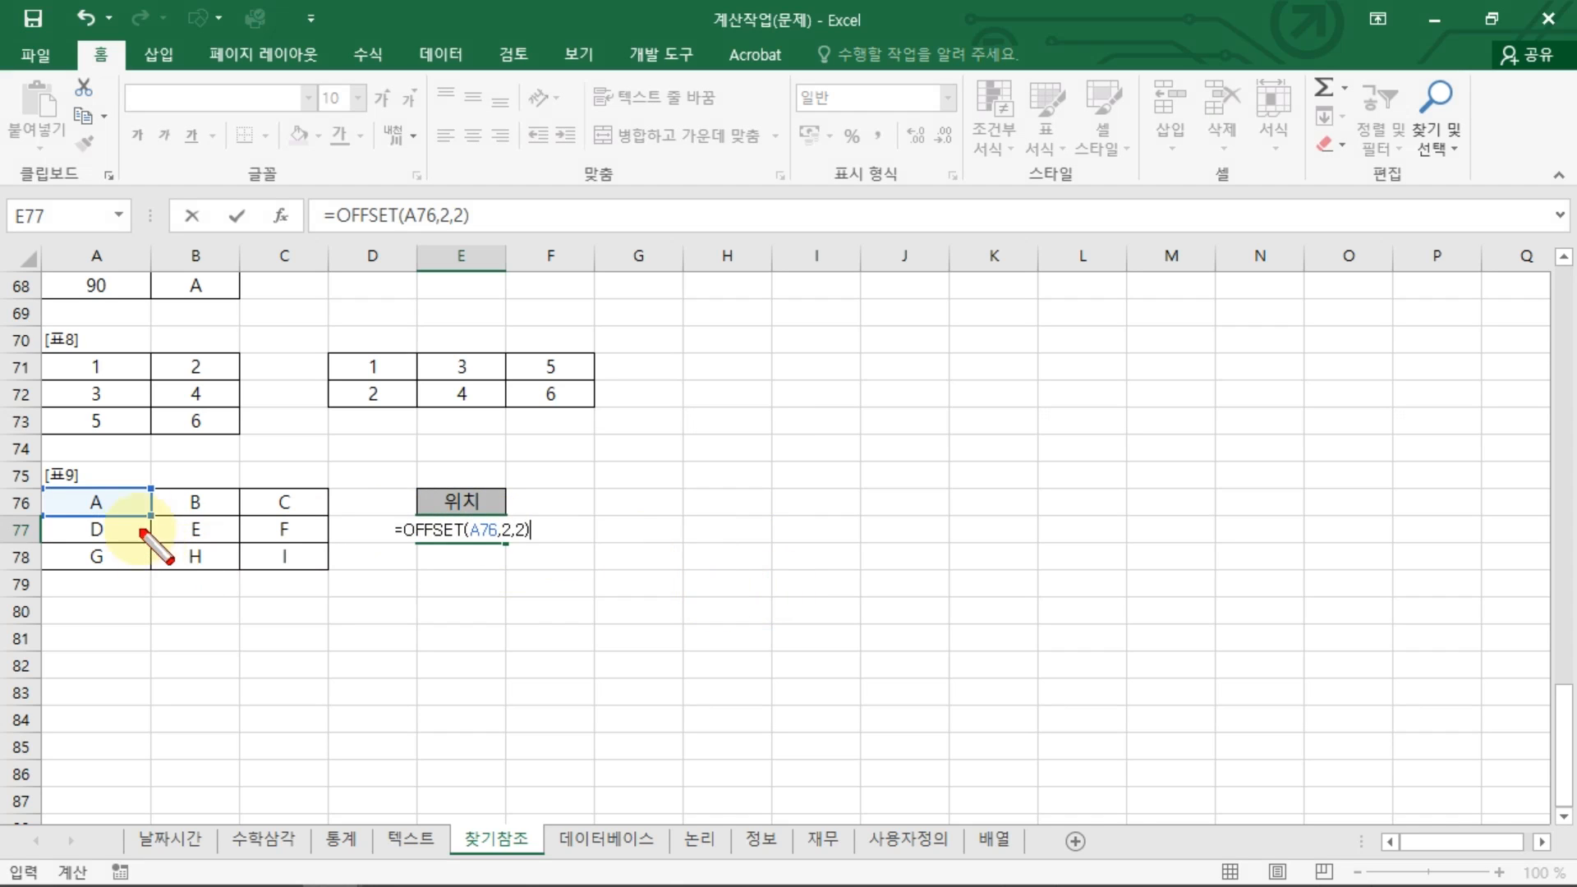
Trace the row and column offsets of 2 from A76 through 표9 and commit E77's OFFSET formula.
drag(115, 474, 108, 526)
drag(204, 464, 202, 495)
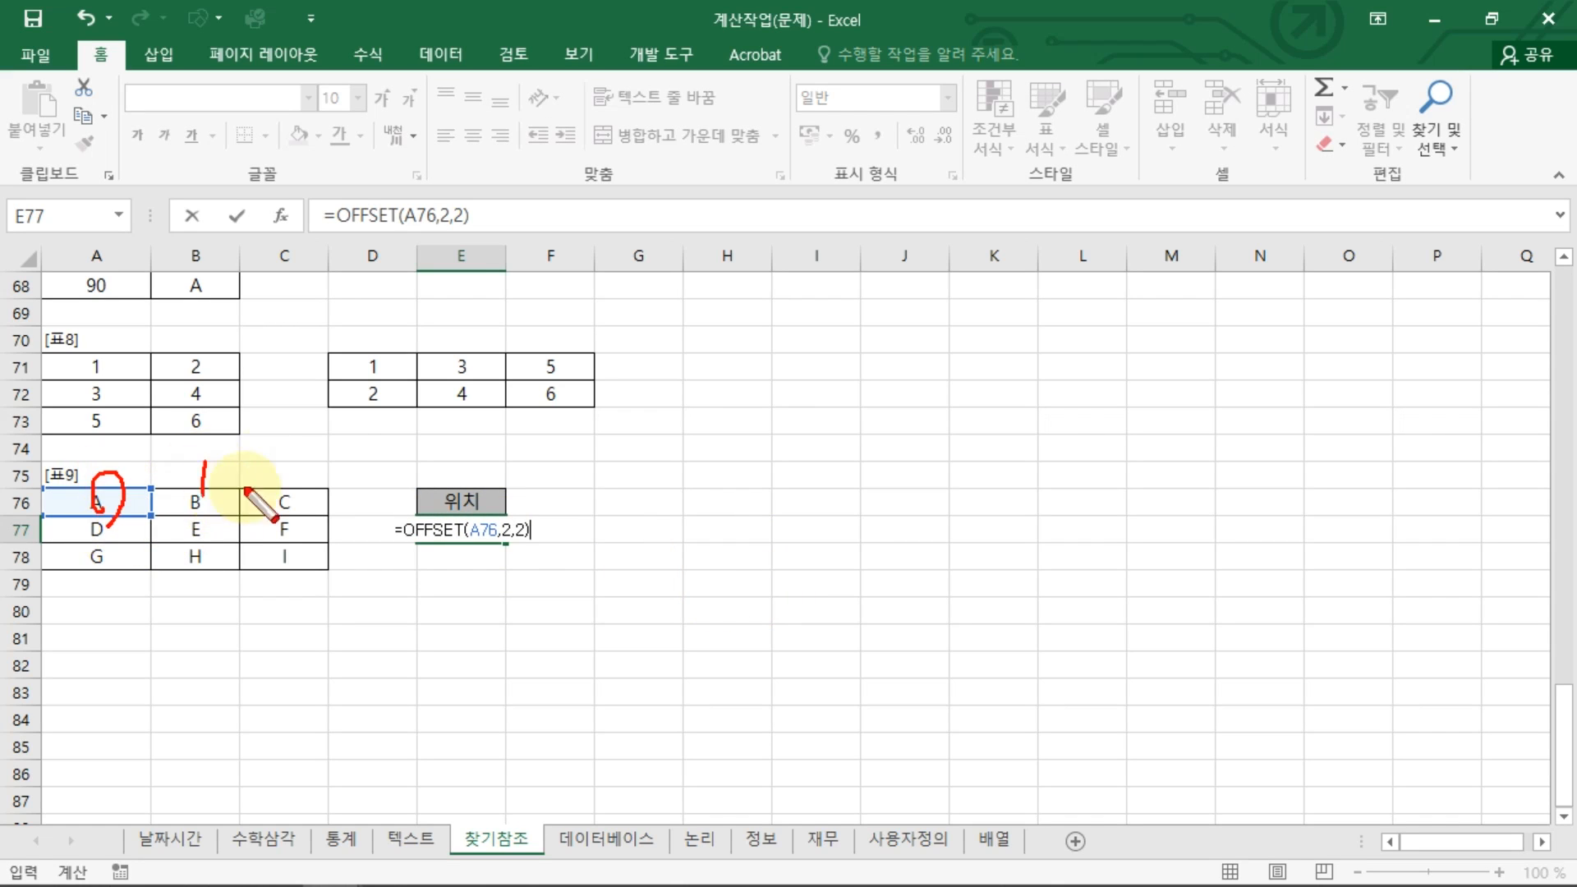
drag(269, 452, 294, 475)
mouse_move(58, 516)
mouse_down()
mouse_move(57, 560)
mouse_move(106, 583)
mouse_move(280, 567)
mouse_up()
mouse_move(292, 452)
mouse_down()
mouse_move(286, 544)
mouse_move(310, 599)
mouse_move(380, 581)
mouse_move(422, 598)
mouse_up()
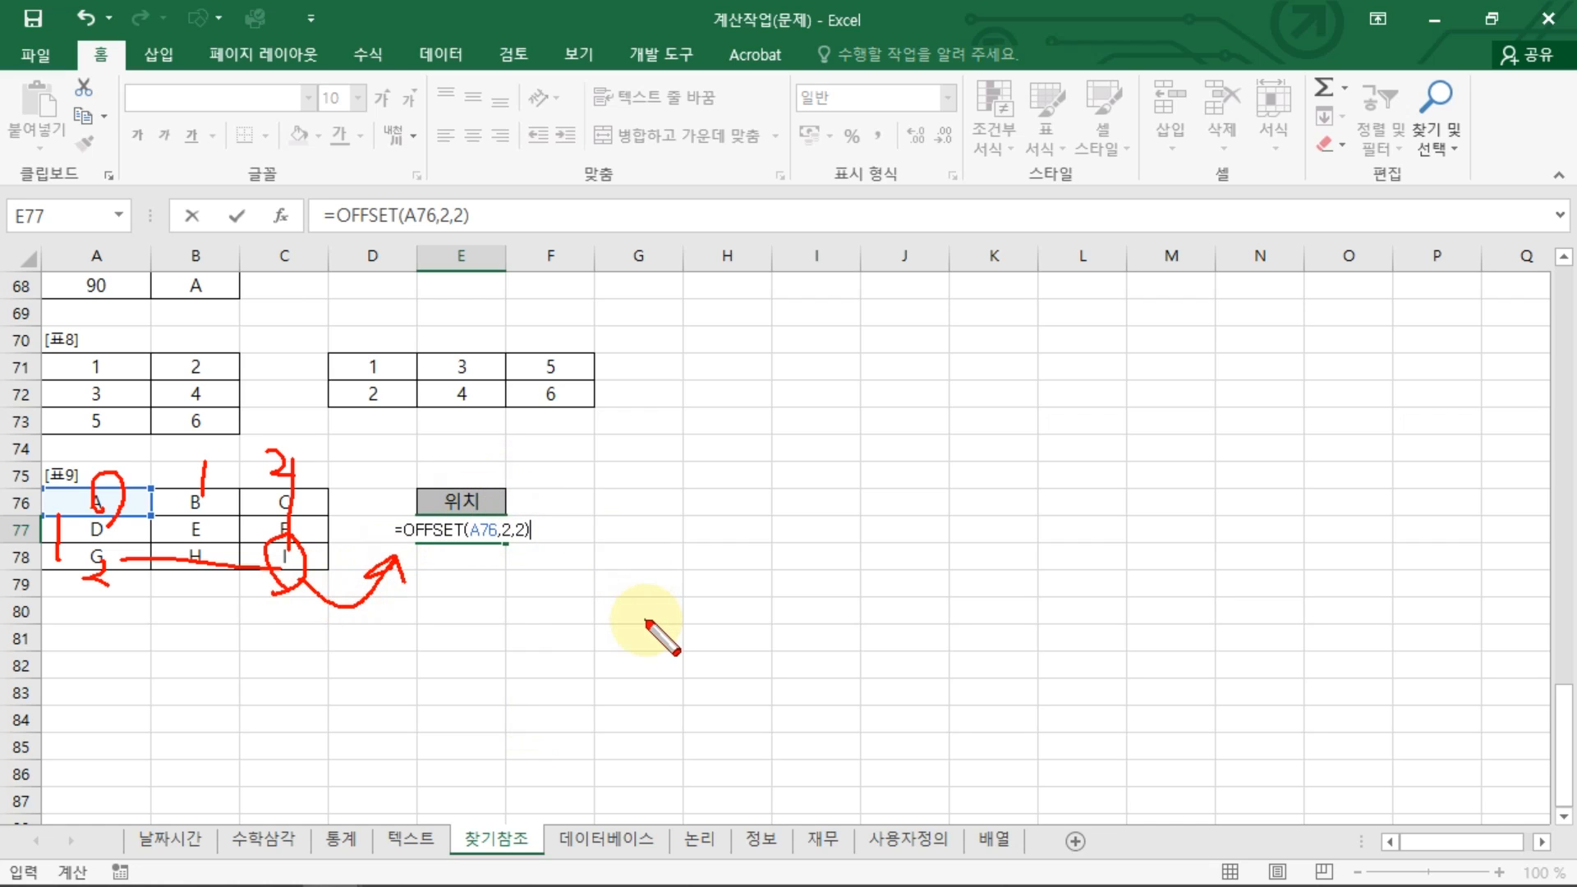
key(Escape)
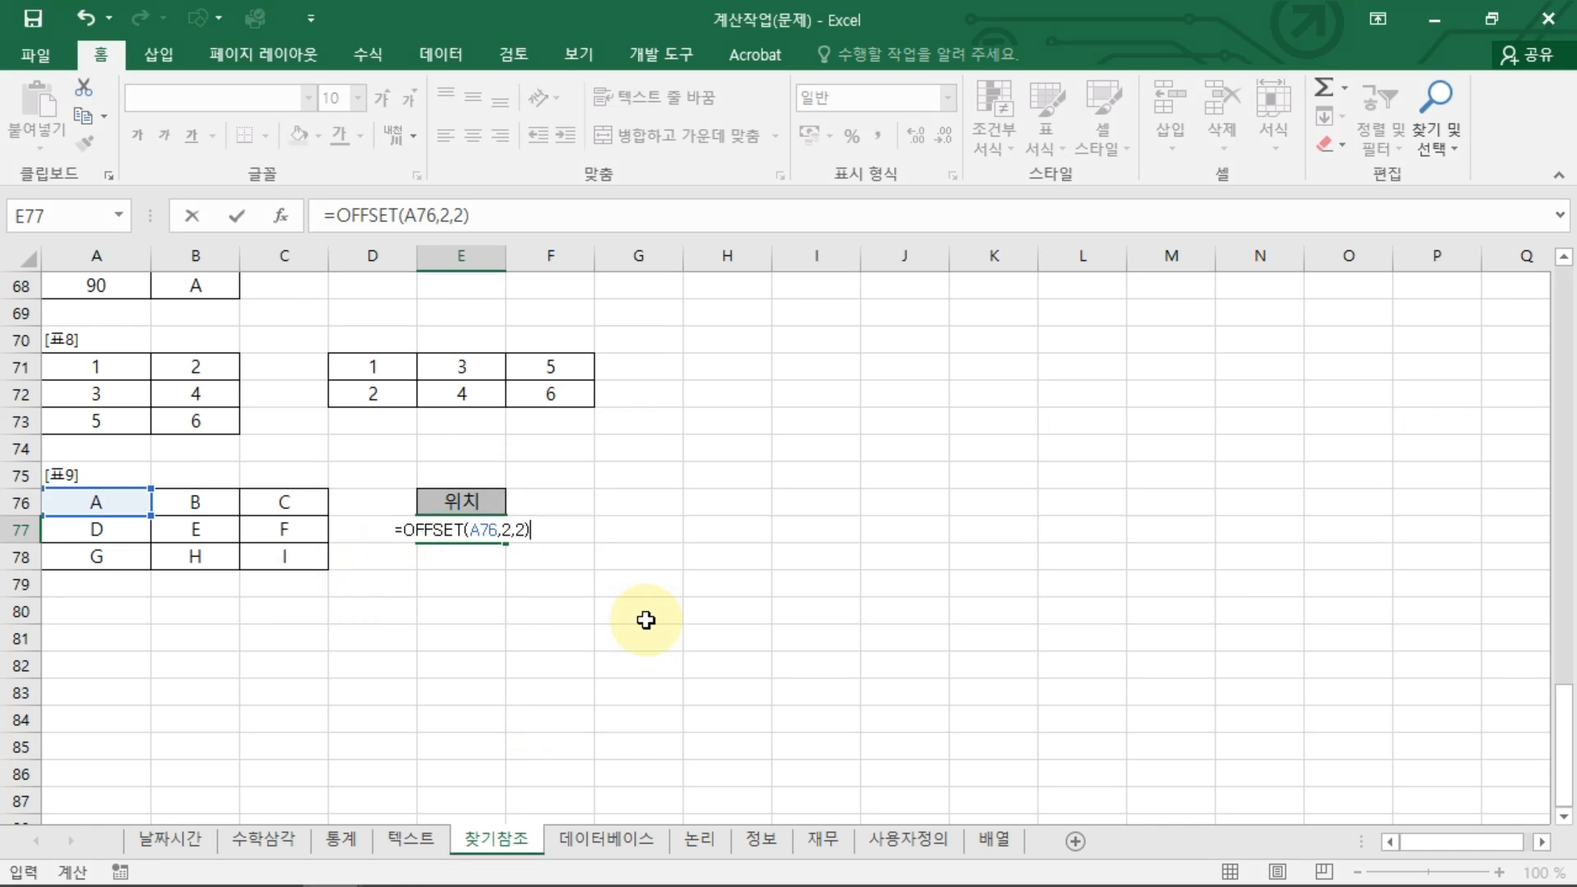
key(Return)
Review E77's OFFSET formula, considering where MATCH can supply its row and column arguments.
click(498, 529)
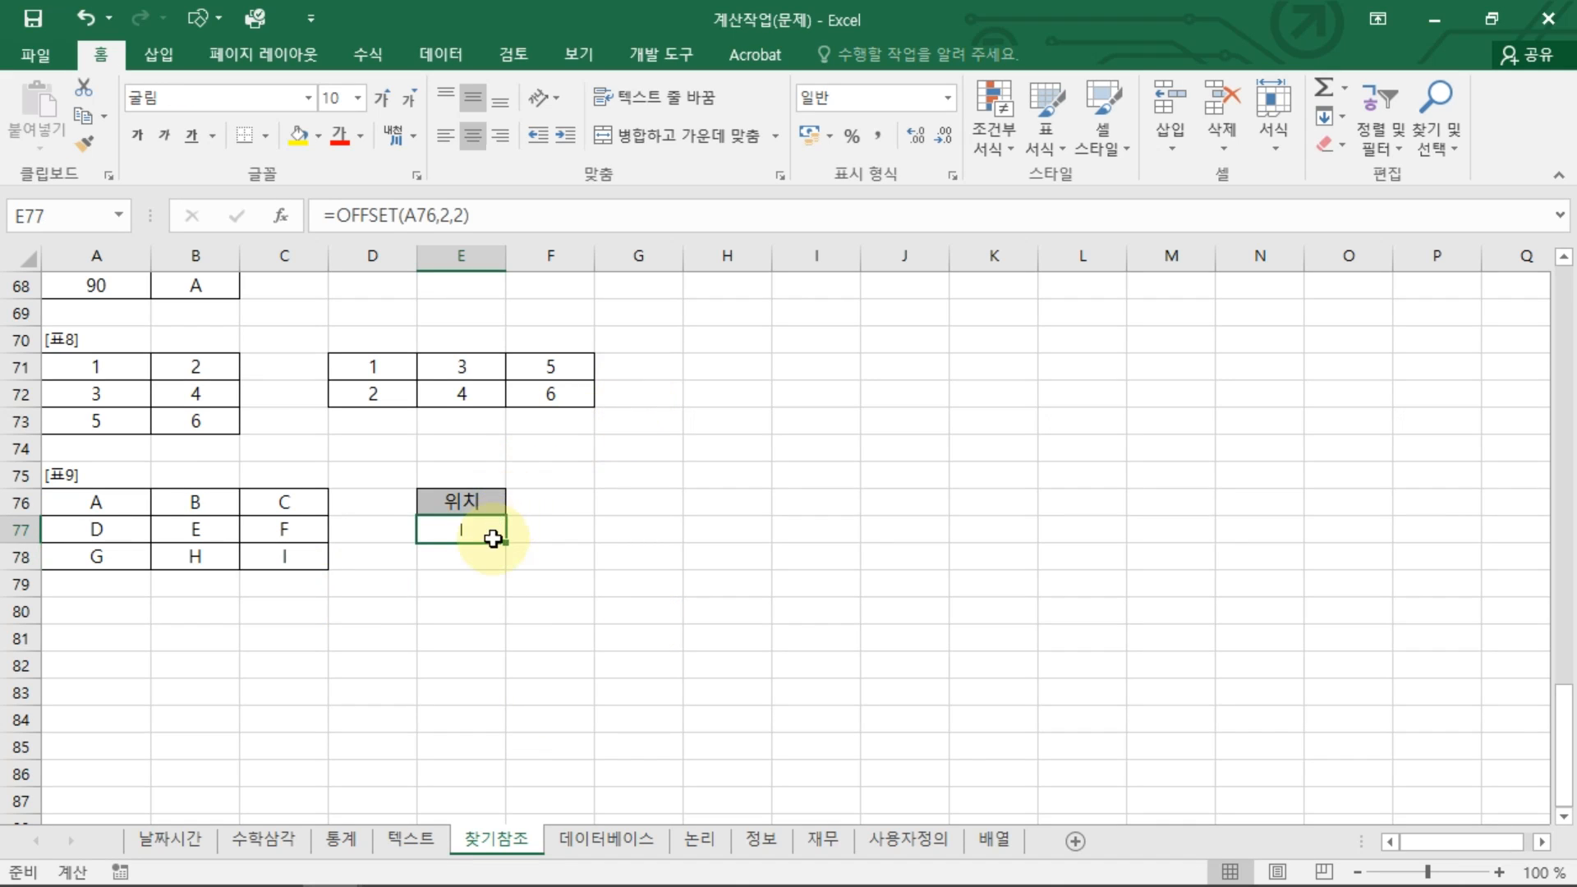
double_click(502, 530)
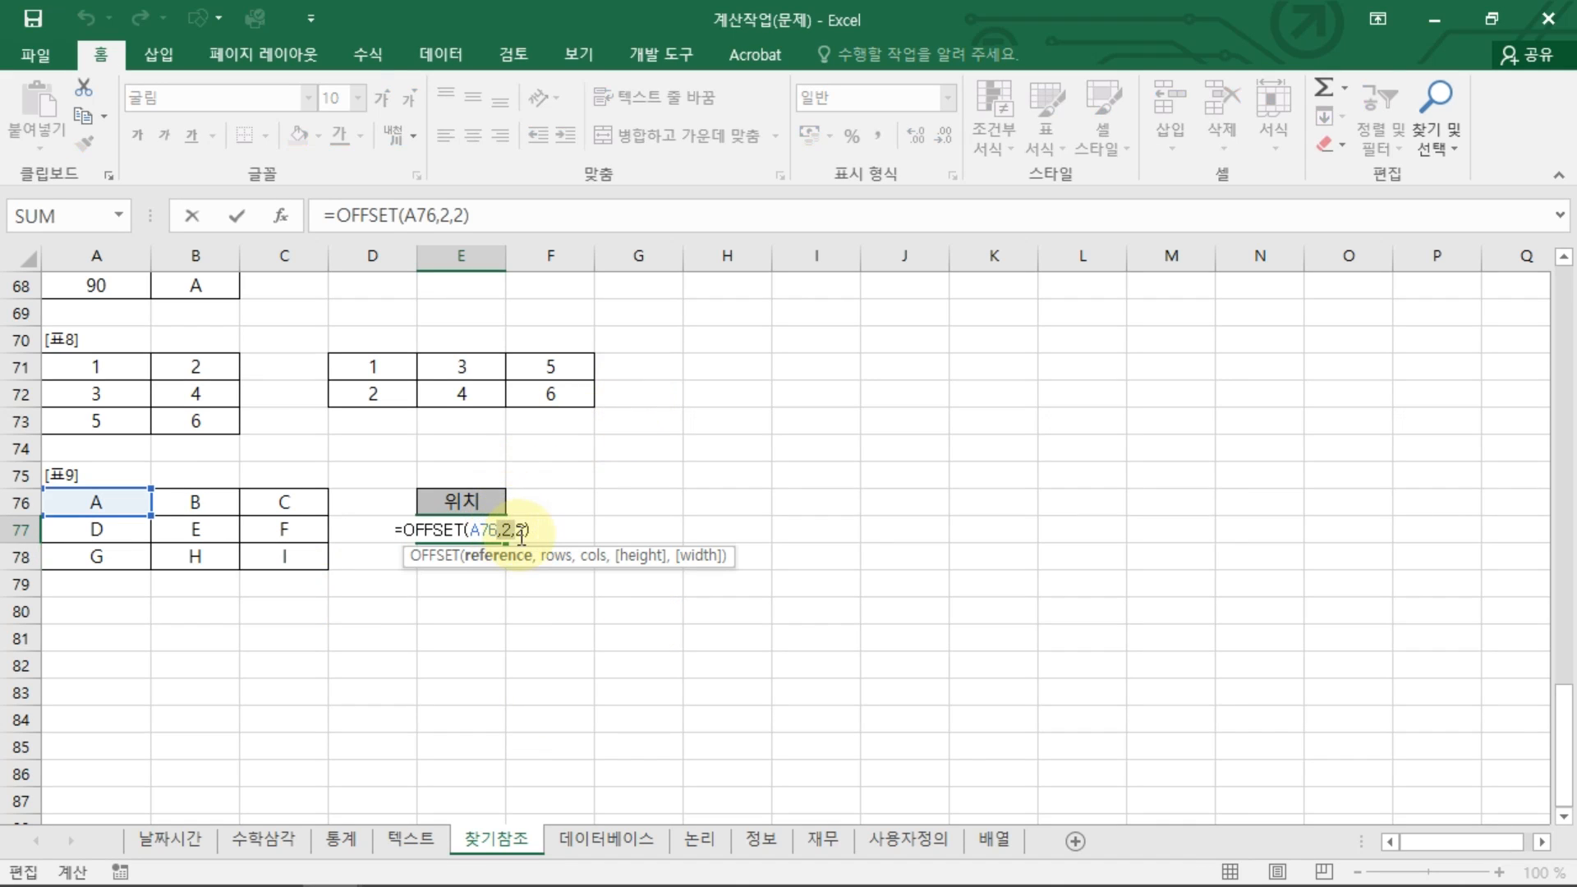
key(ctrl+2)
mouse_move(512, 487)
mouse_down()
mouse_move(556, 496)
mouse_move(589, 450)
mouse_move(554, 496)
mouse_move(542, 474)
mouse_move(560, 489)
mouse_up()
key(Escape)
key(ctrl+2)
mouse_move(572, 454)
mouse_down()
mouse_move(575, 488)
mouse_move(616, 500)
mouse_move(636, 460)
mouse_move(759, 492)
mouse_up()
drag(552, 533, 828, 522)
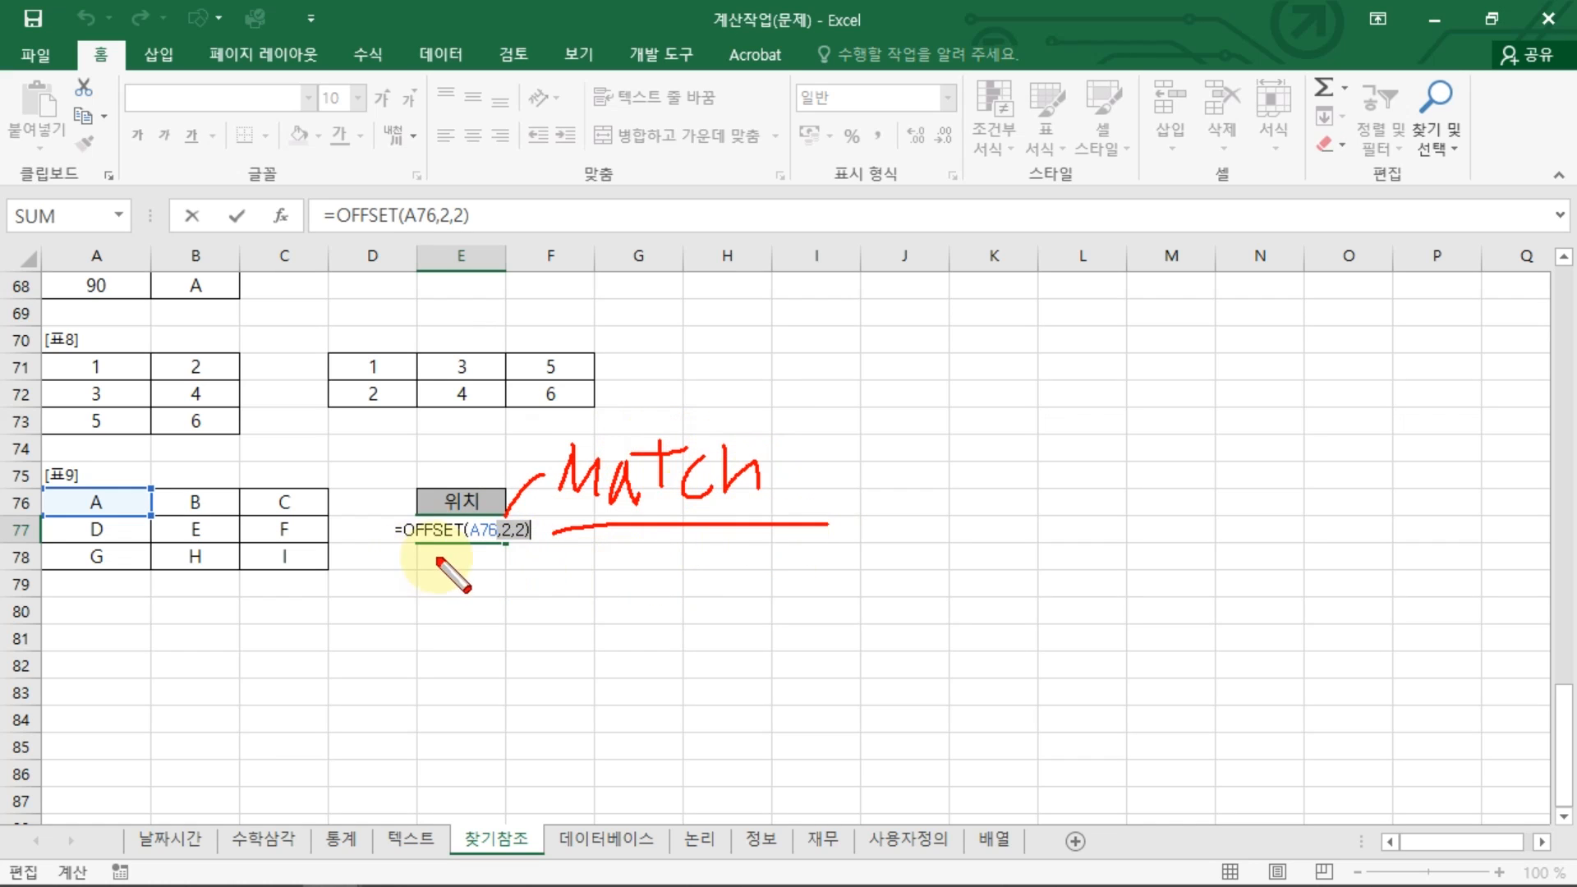
drag(451, 563, 460, 525)
mouse_move(591, 516)
mouse_down()
mouse_move(567, 450)
mouse_move(665, 538)
mouse_up()
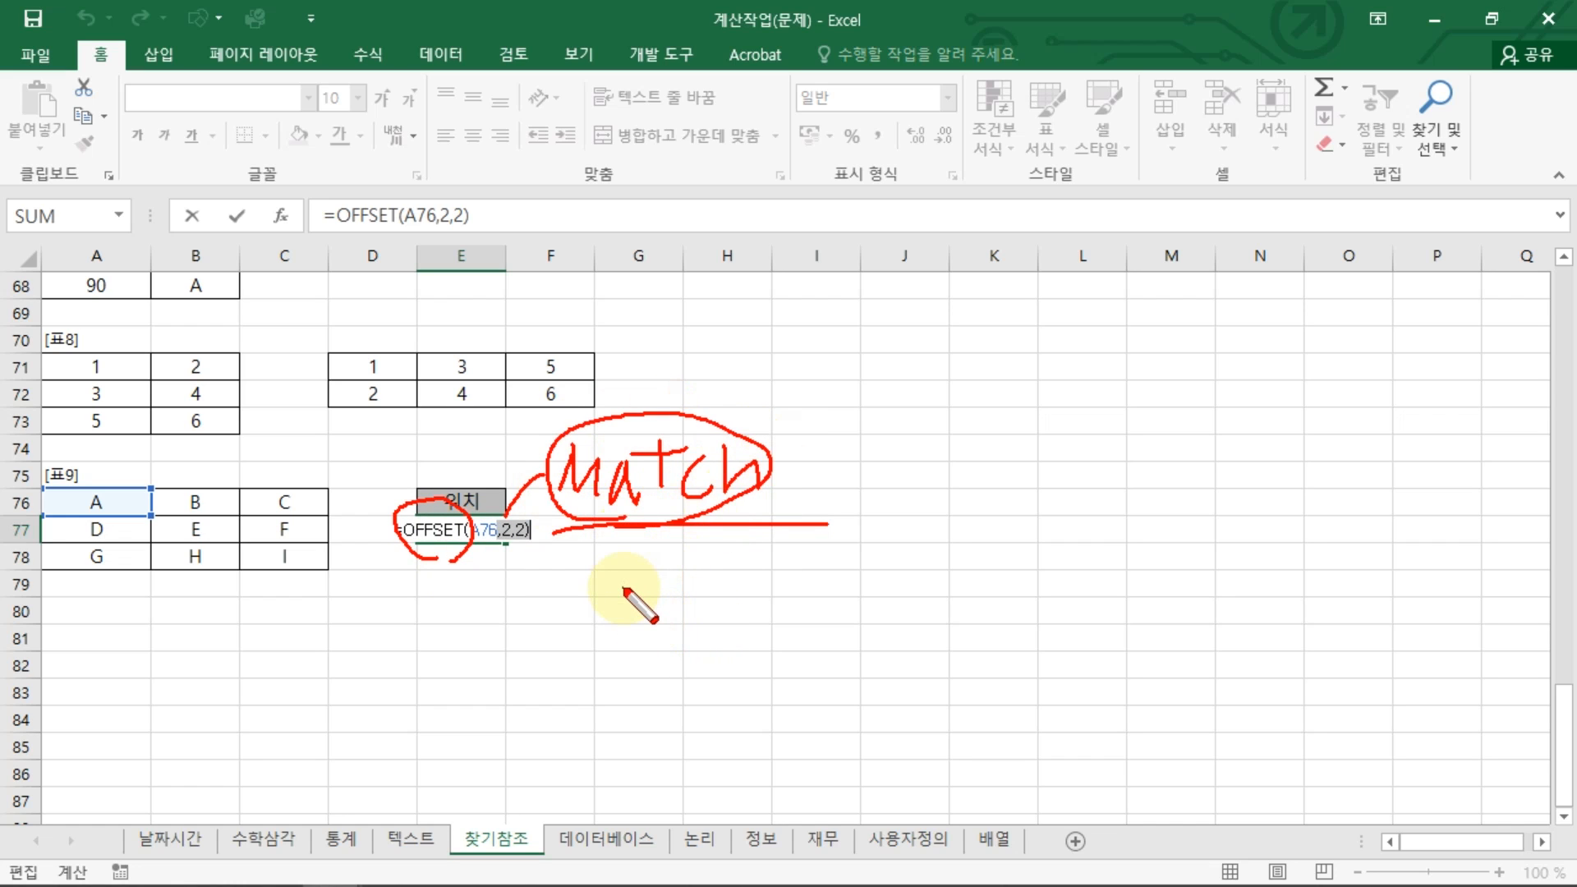
key(Escape)
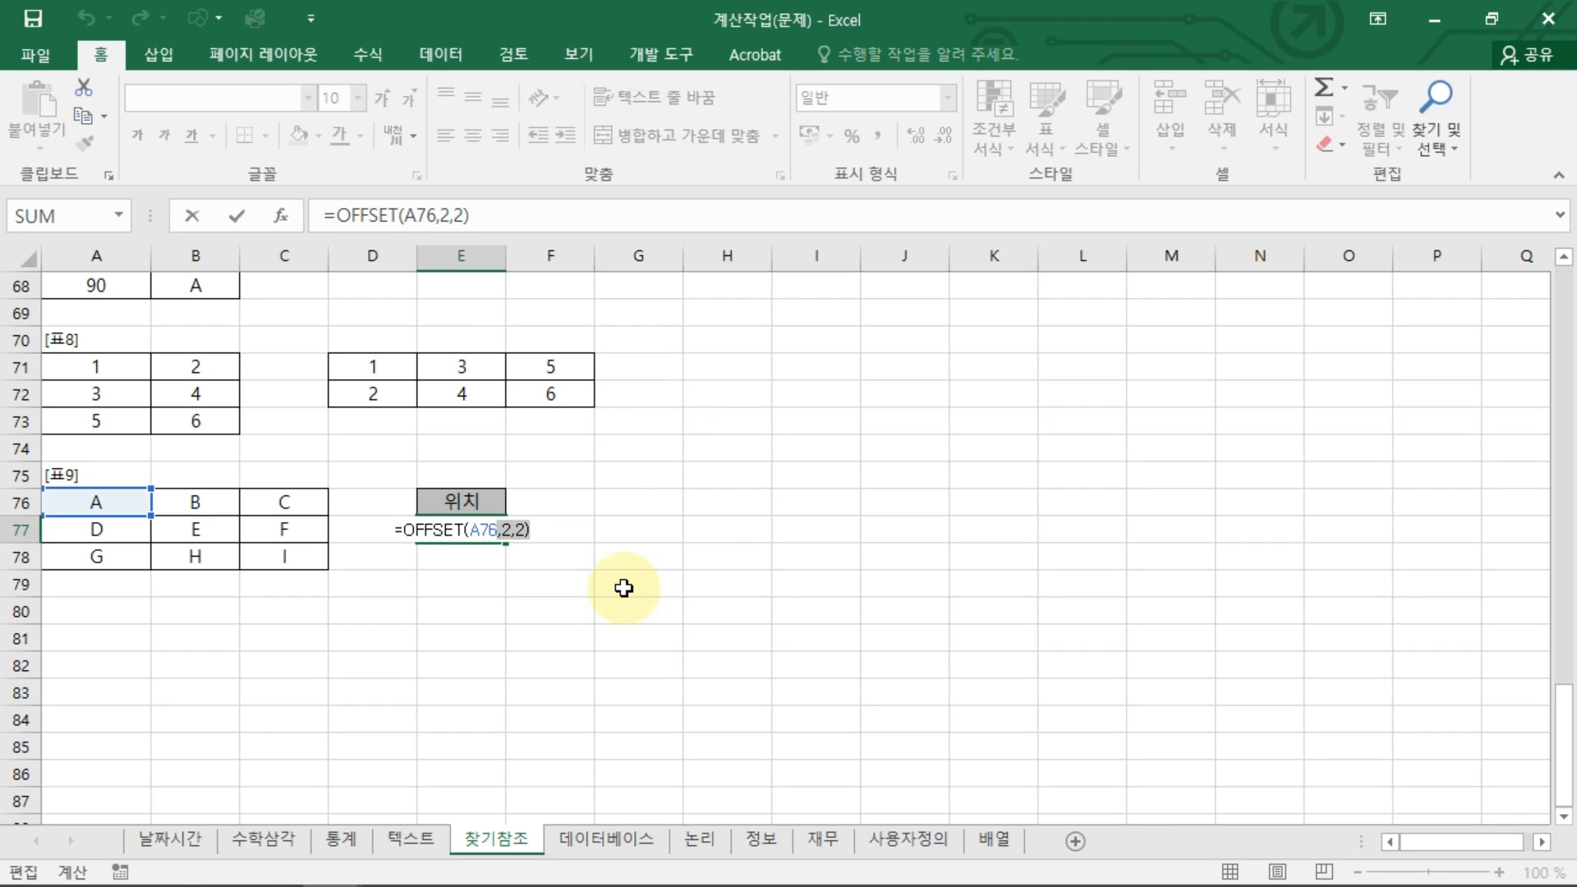
key(Return)
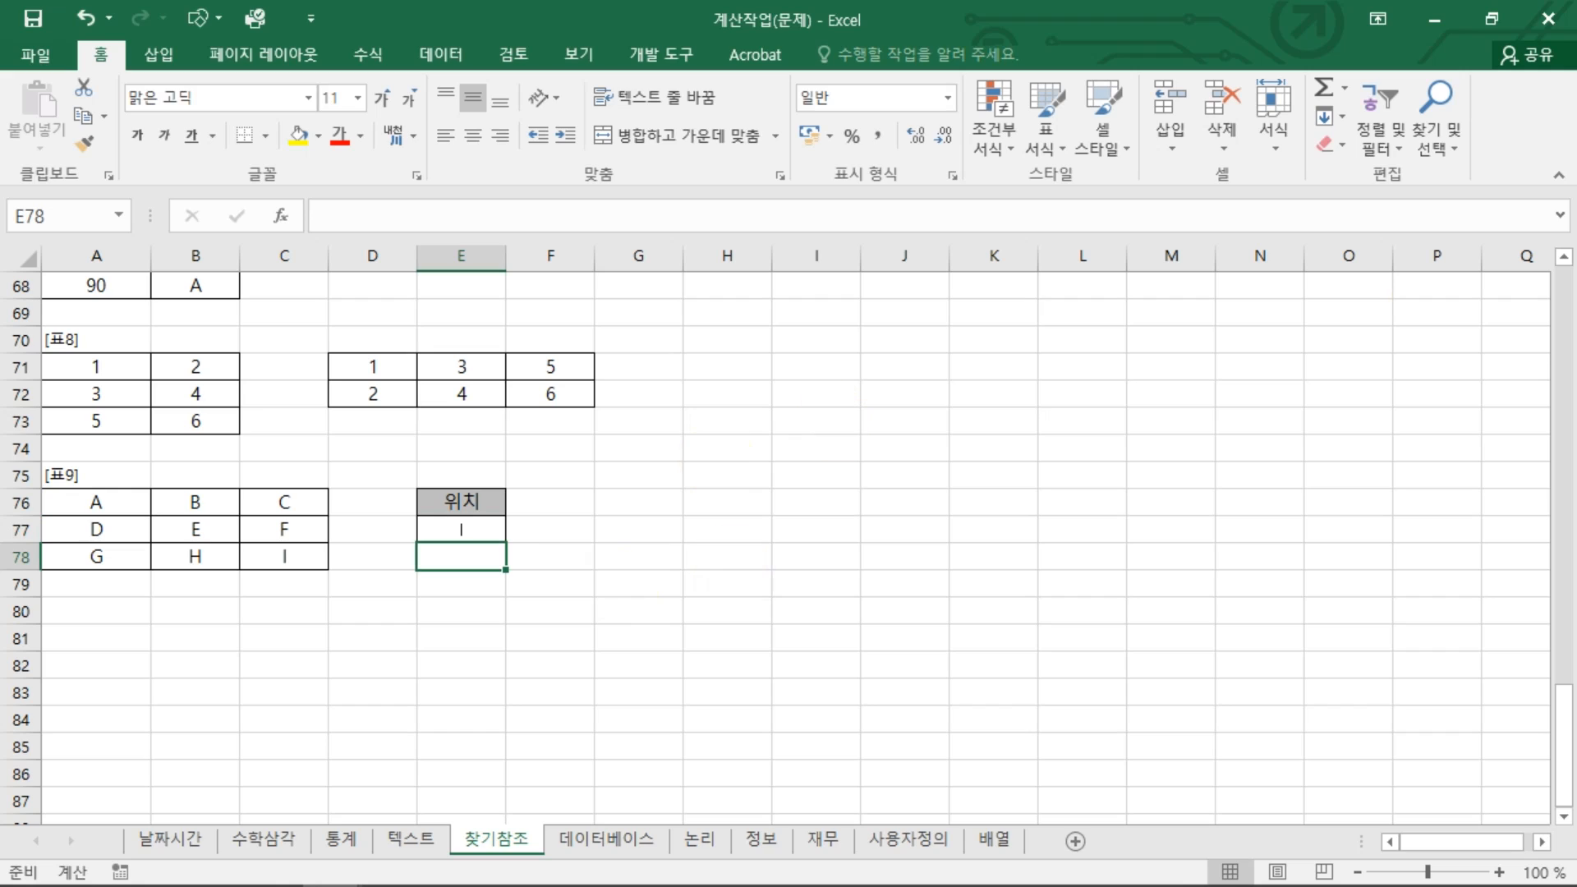